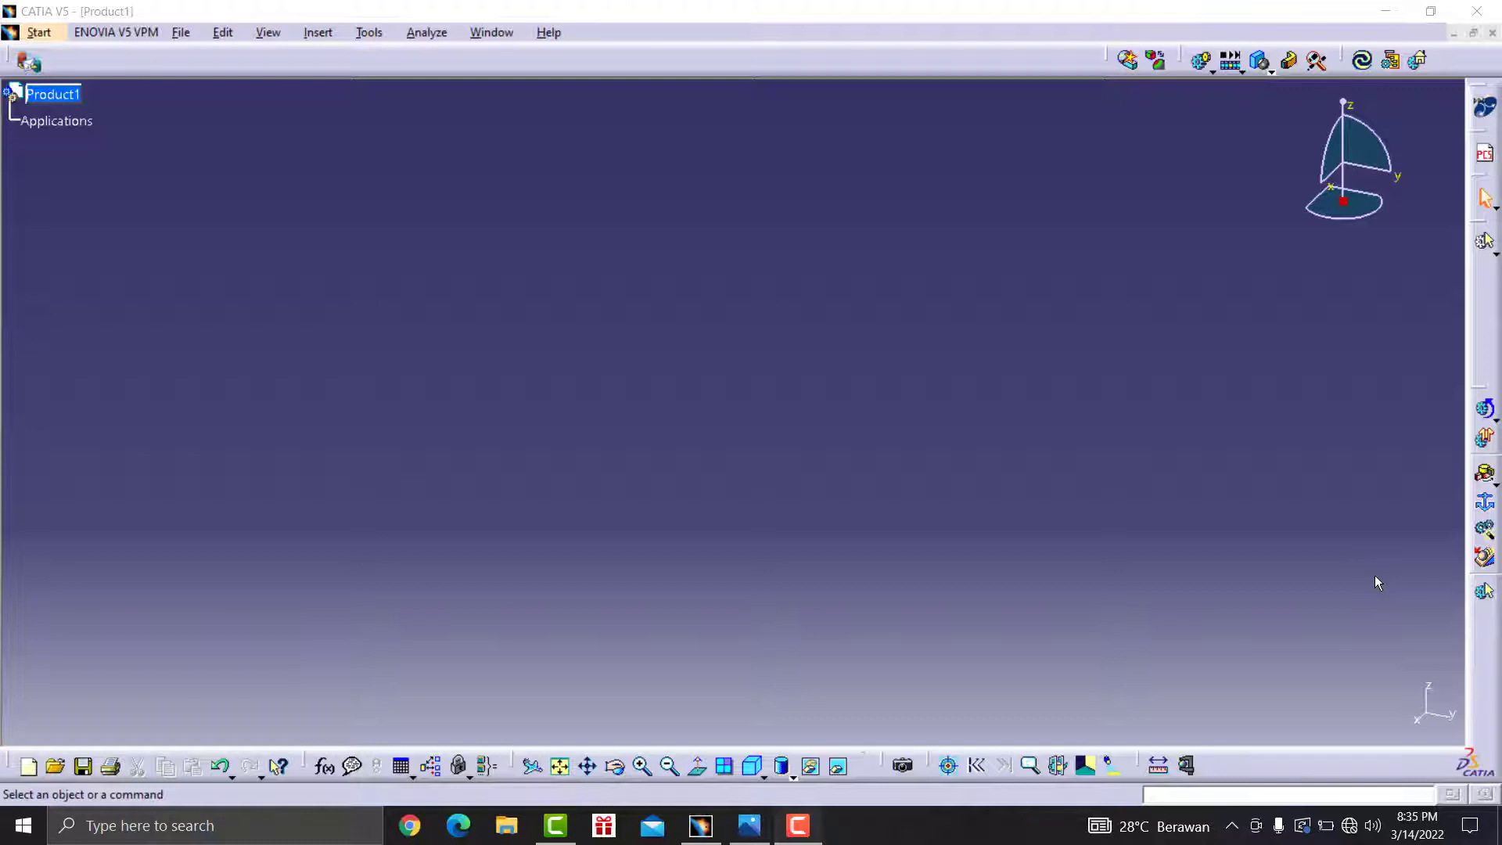
- Glance at the Exercise 6 drawing, then create a new Part Design part, Part1
{"action": "left_click", "coordinate": [749, 826]}
{"action": "scroll", "coordinate": [1025, 435], "scroll_direction": "up", "scroll_amount": 2}
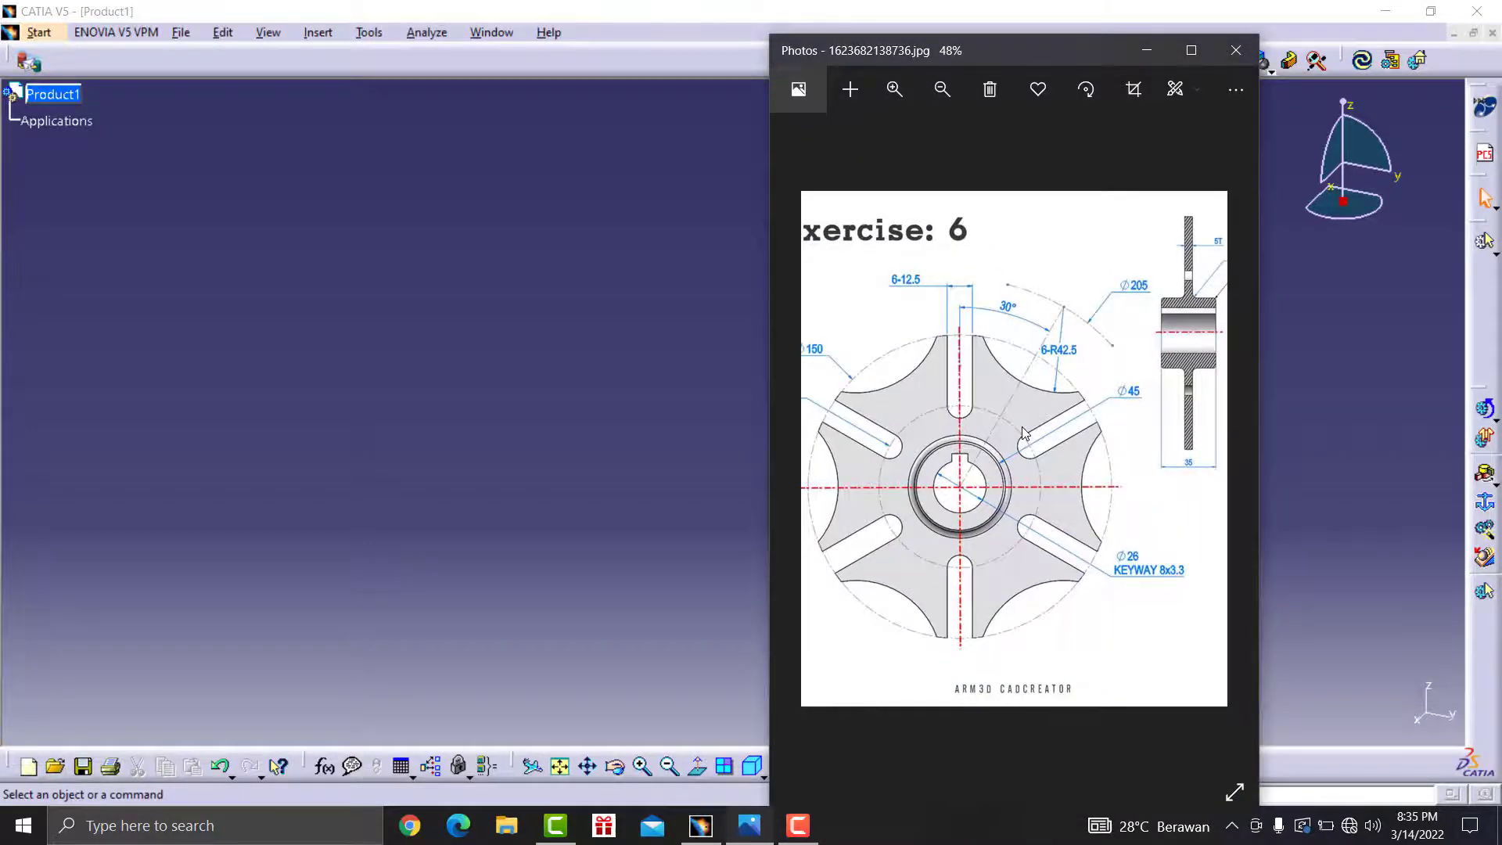
{"action": "left_click", "coordinate": [512, 325]}
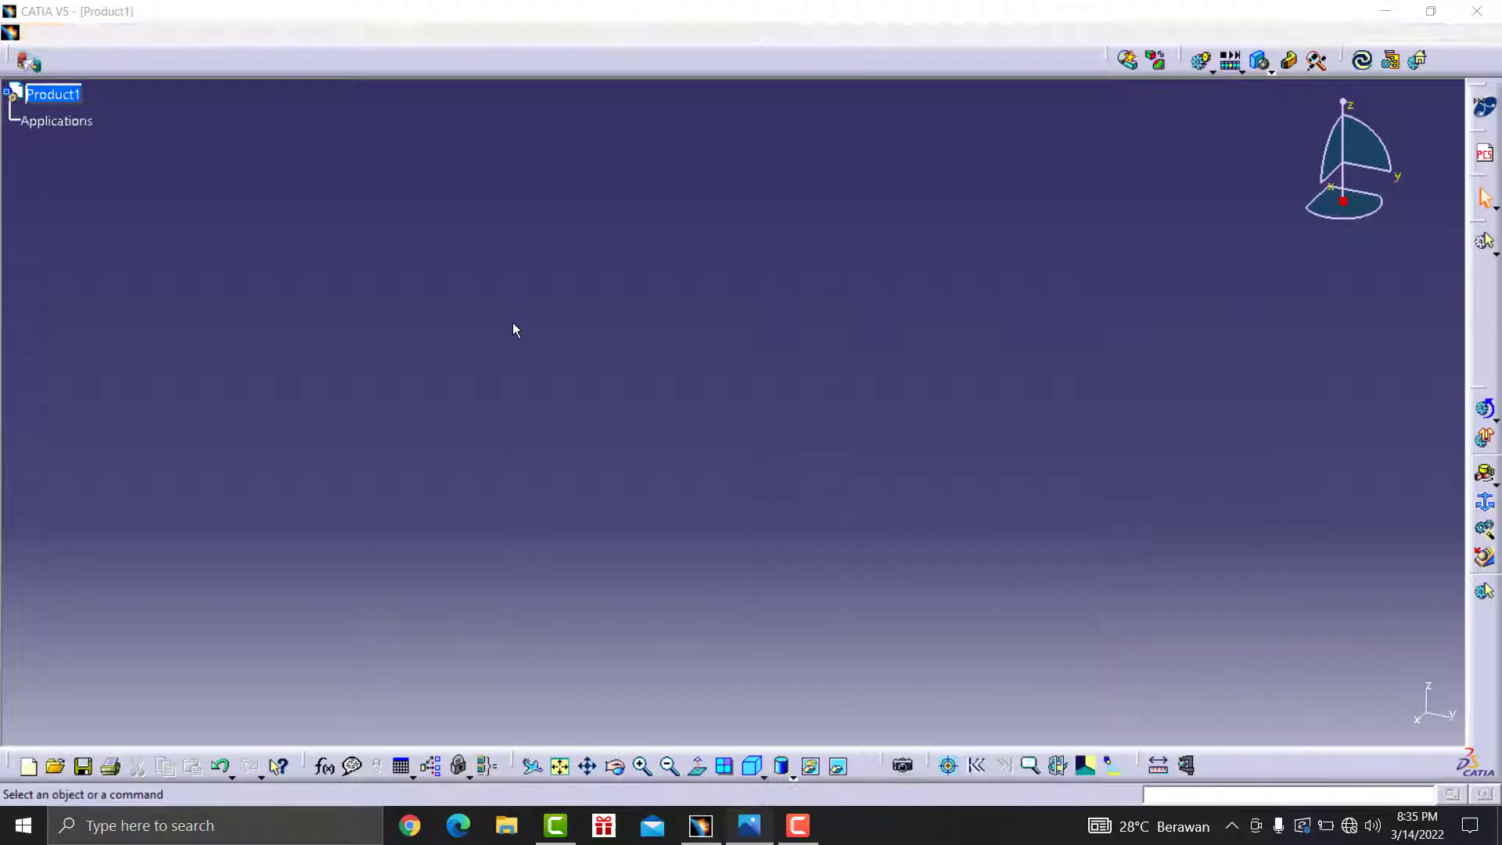
{"action": "left_click", "coordinate": [48, 32]}
{"action": "mouse_move", "coordinate": [95, 79]}
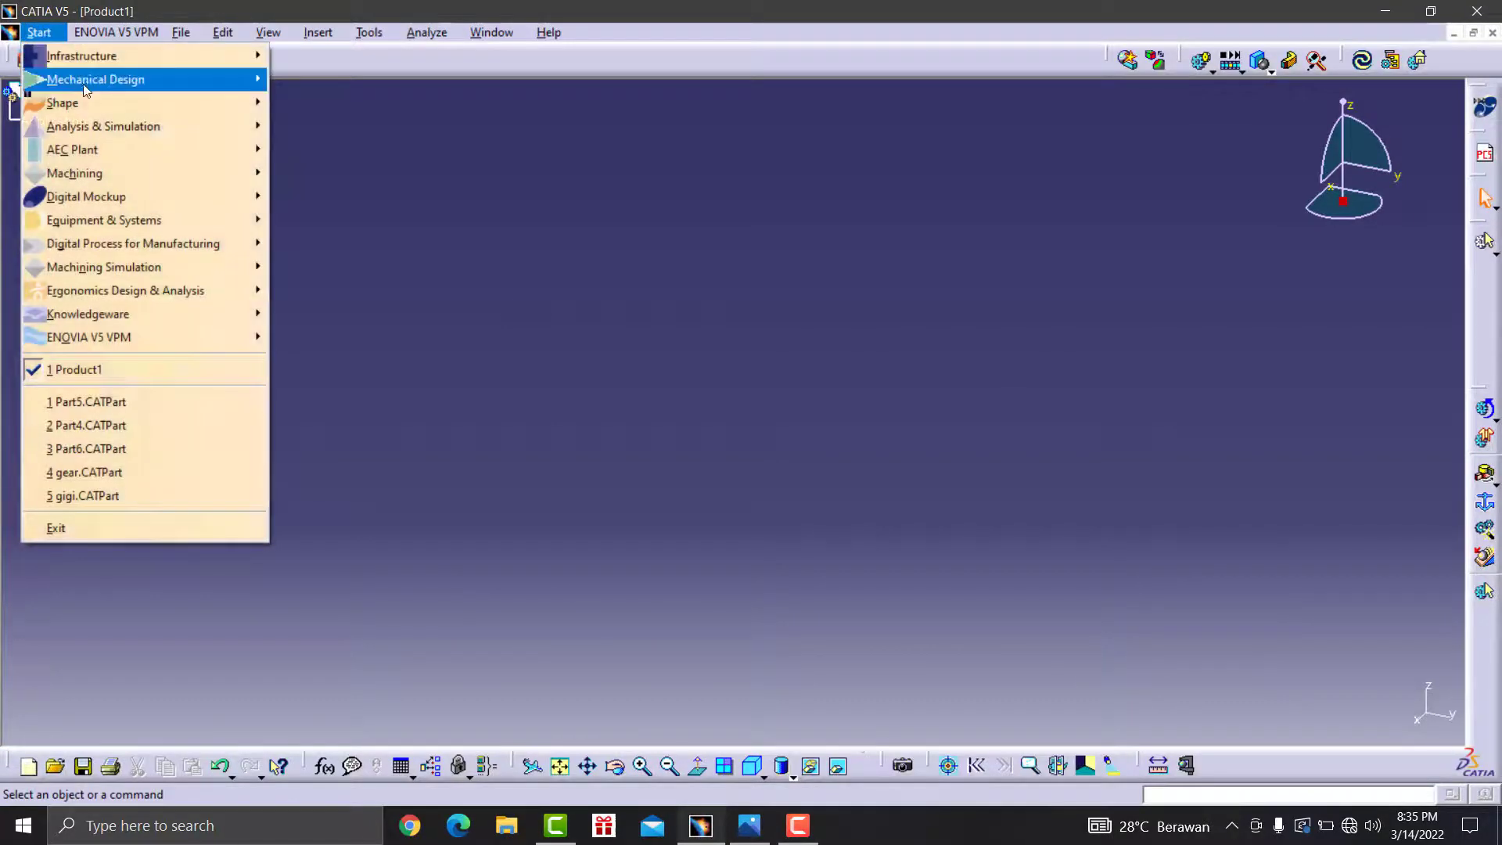
{"action": "left_click", "coordinate": [357, 82]}
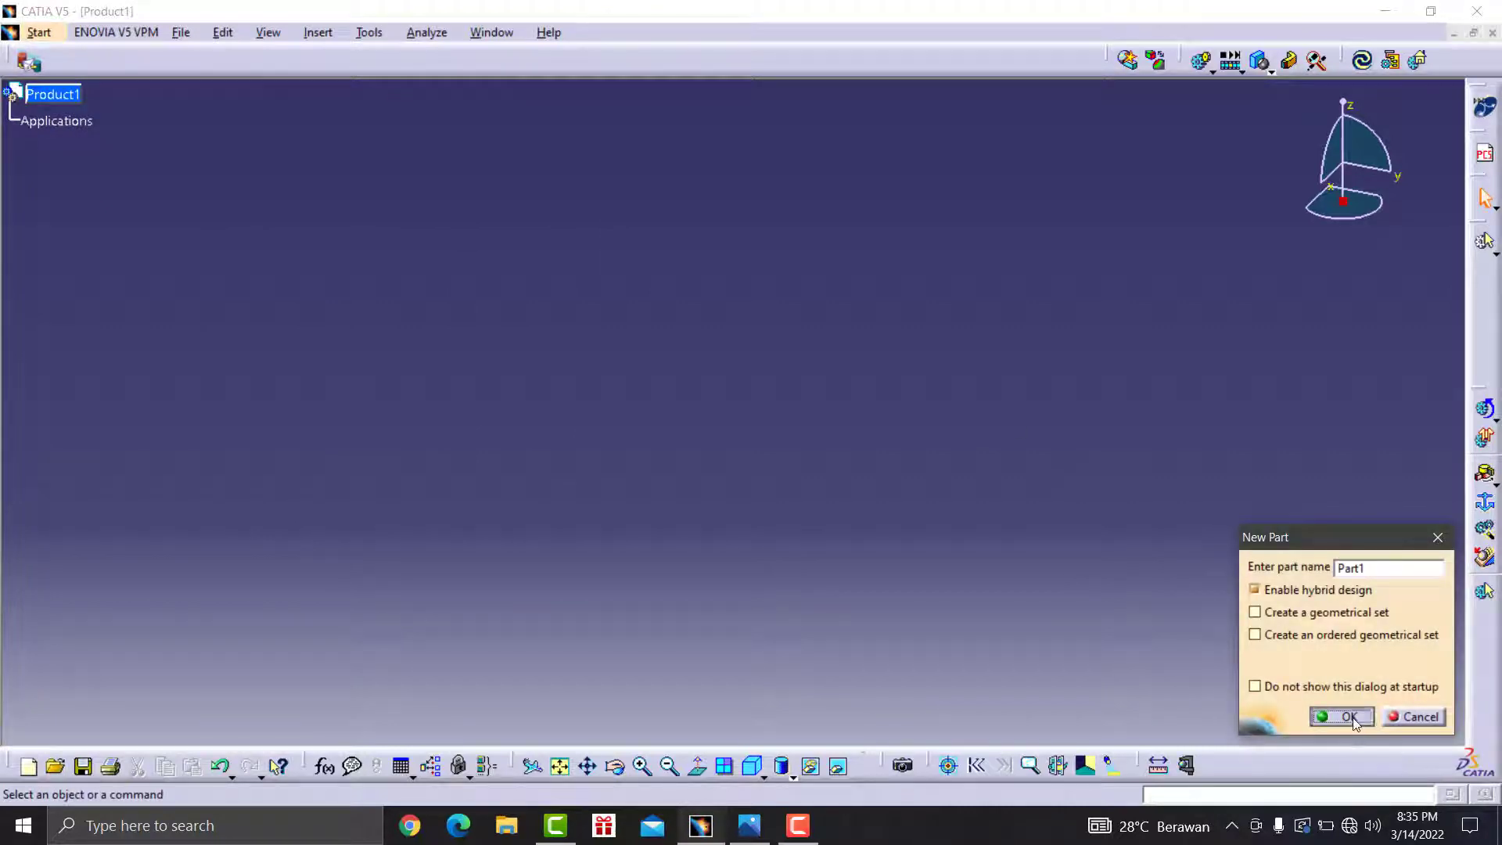
{"action": "left_click", "coordinate": [1340, 716]}
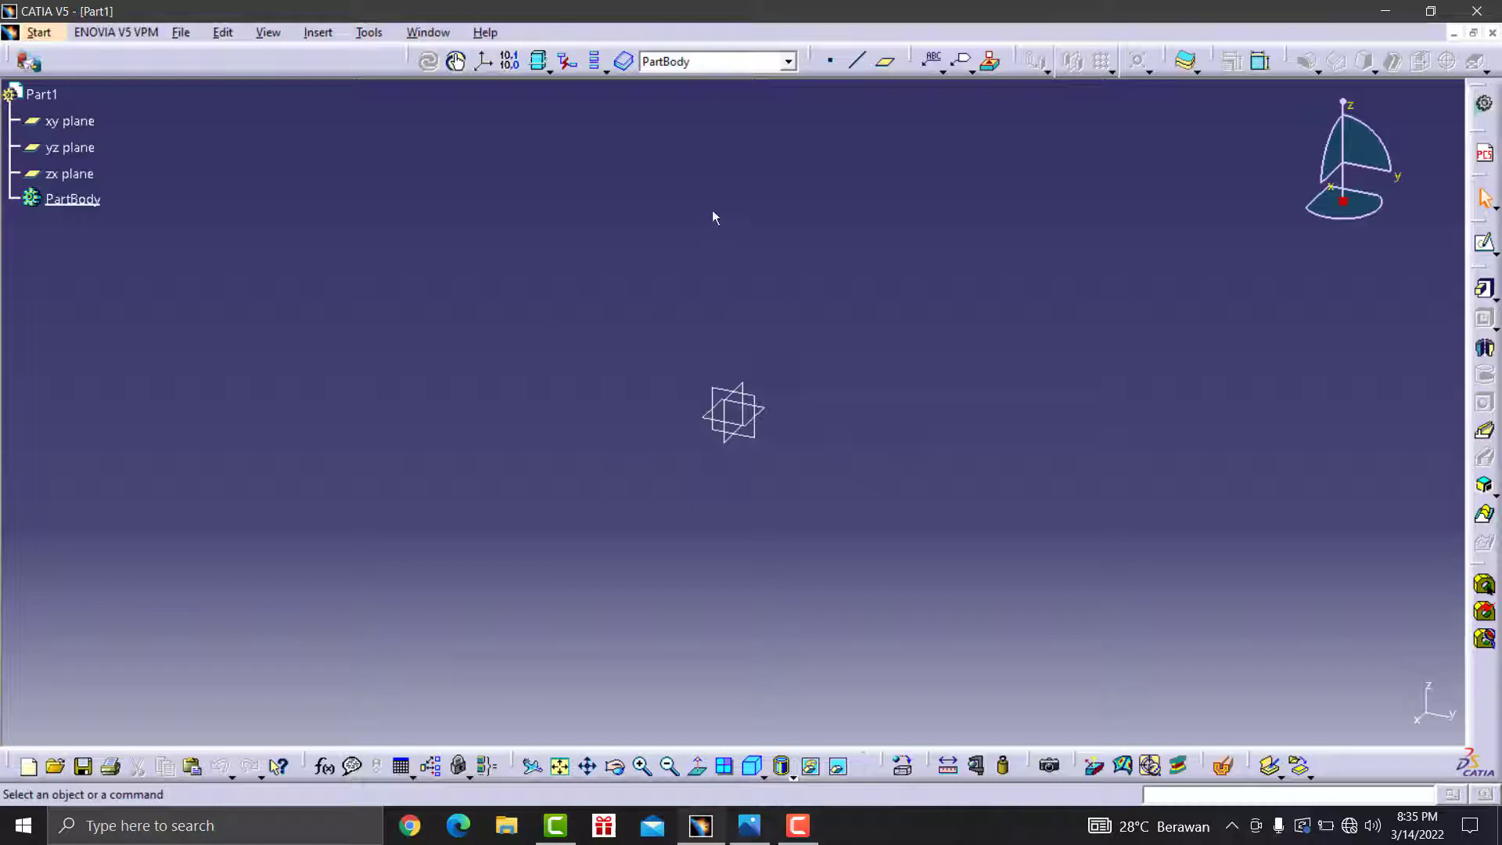
- Open a sketch on the xy plane, with the Exercise 6 drawing brought up alongside
{"action": "left_click", "coordinate": [70, 147]}
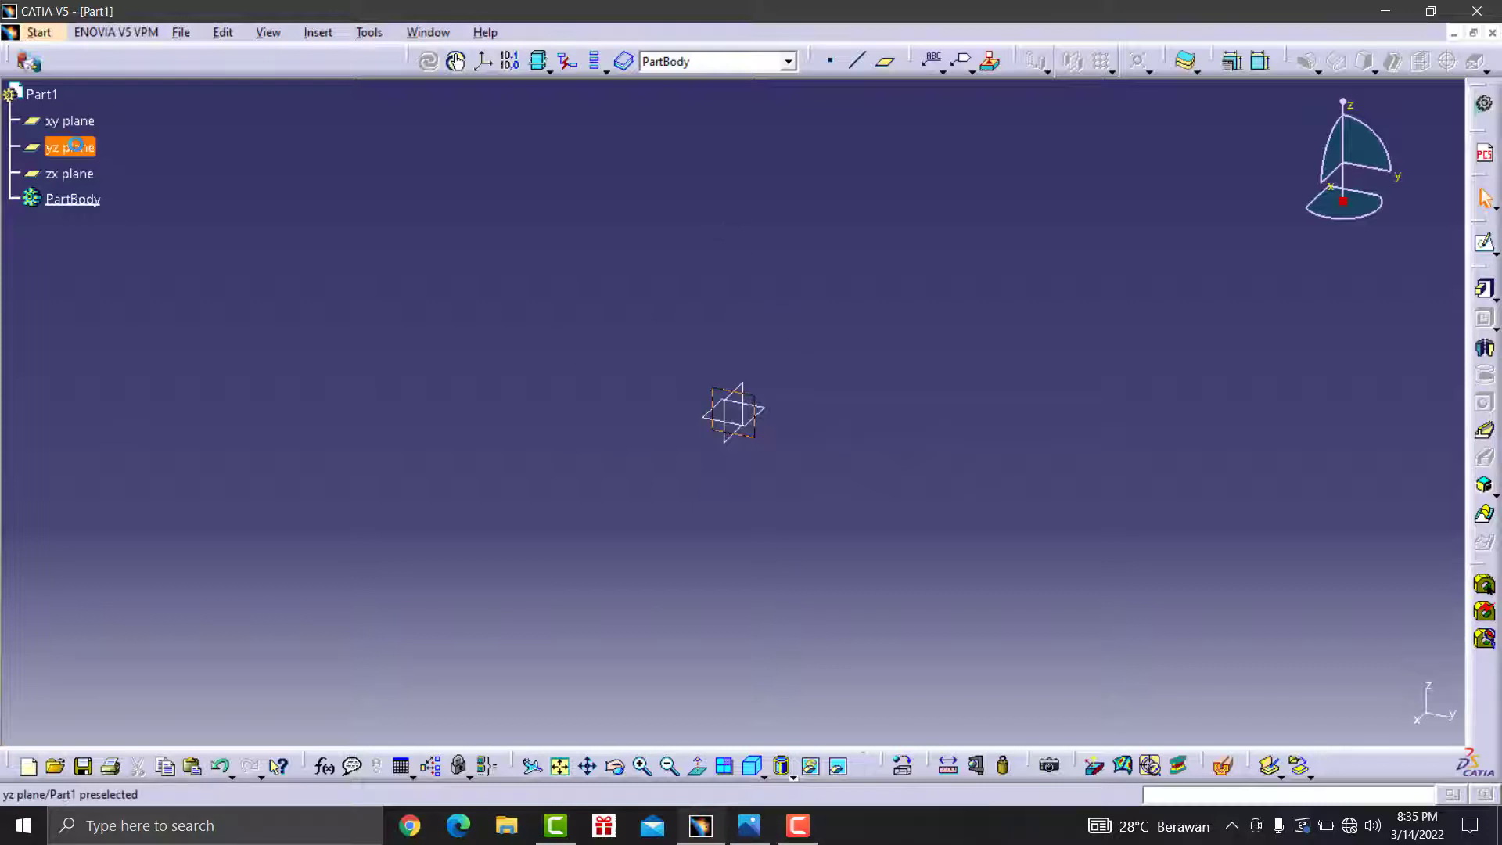
{"action": "left_click", "coordinate": [78, 174]}
{"action": "left_click", "coordinate": [70, 120]}
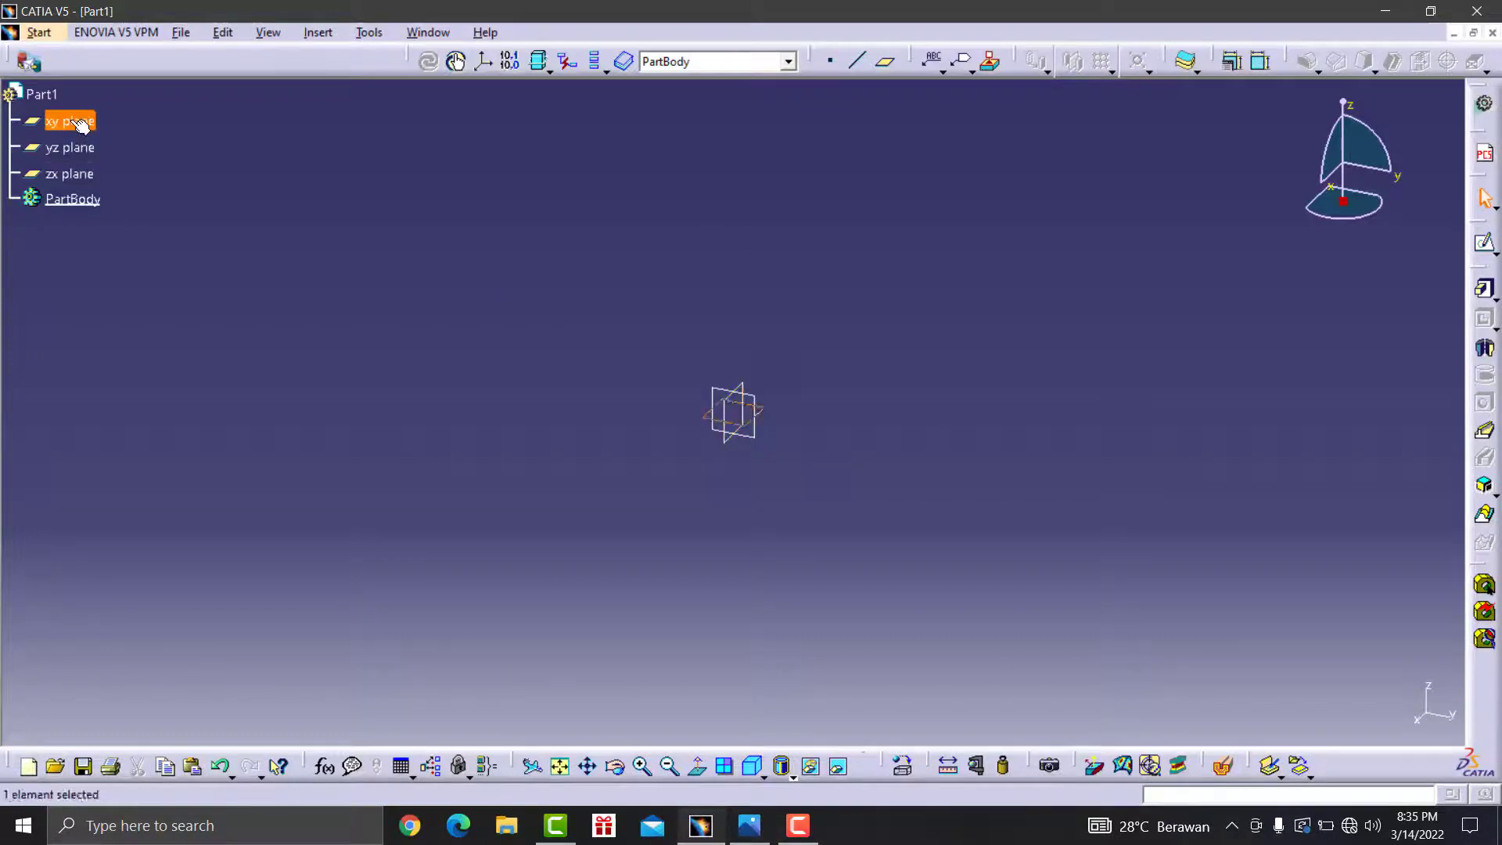
{"action": "left_click", "coordinate": [1485, 244]}
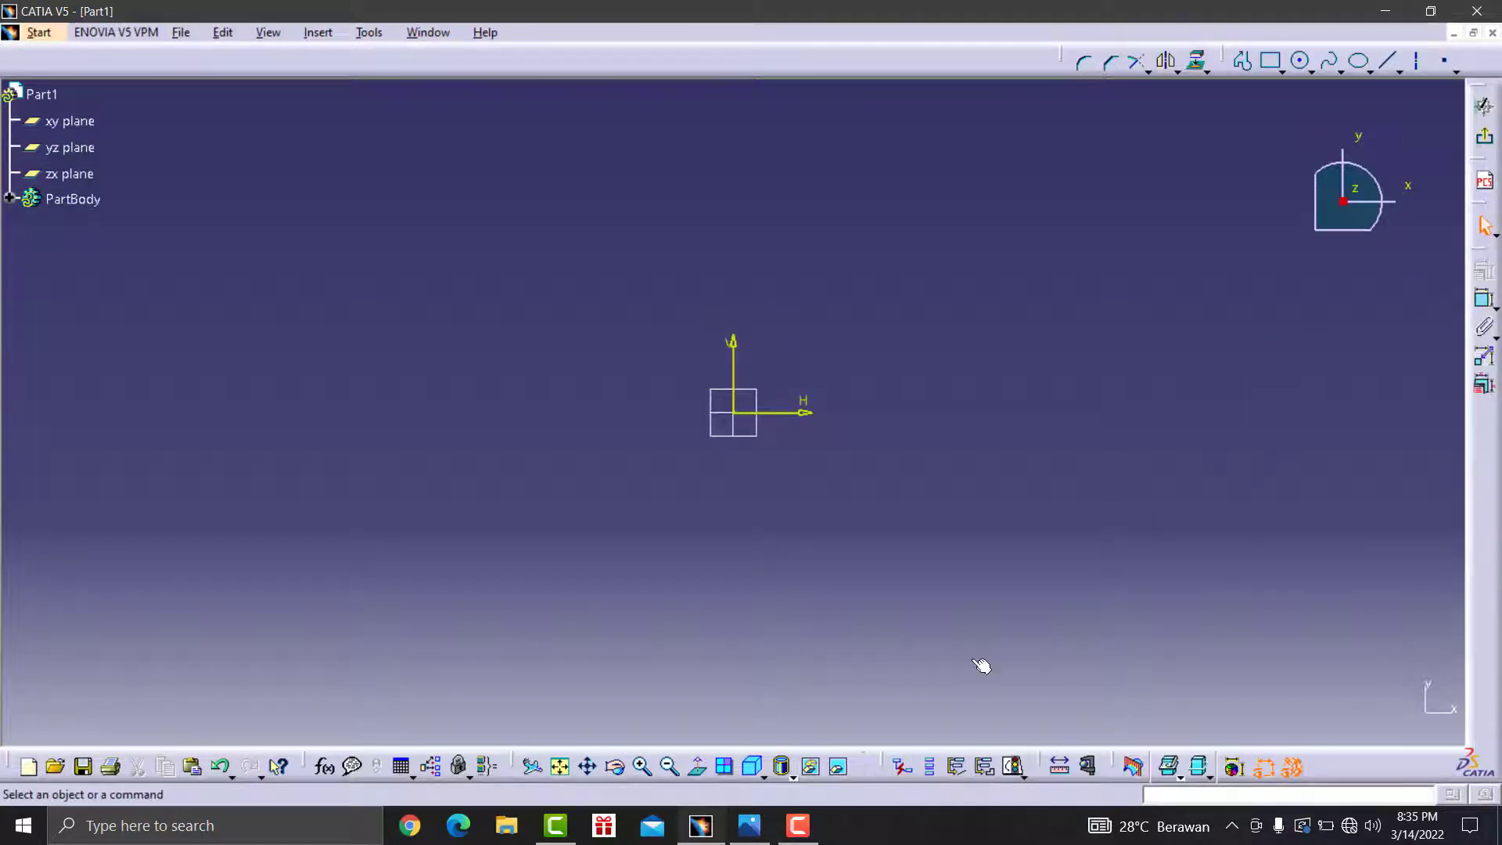
{"action": "left_click", "coordinate": [739, 830]}
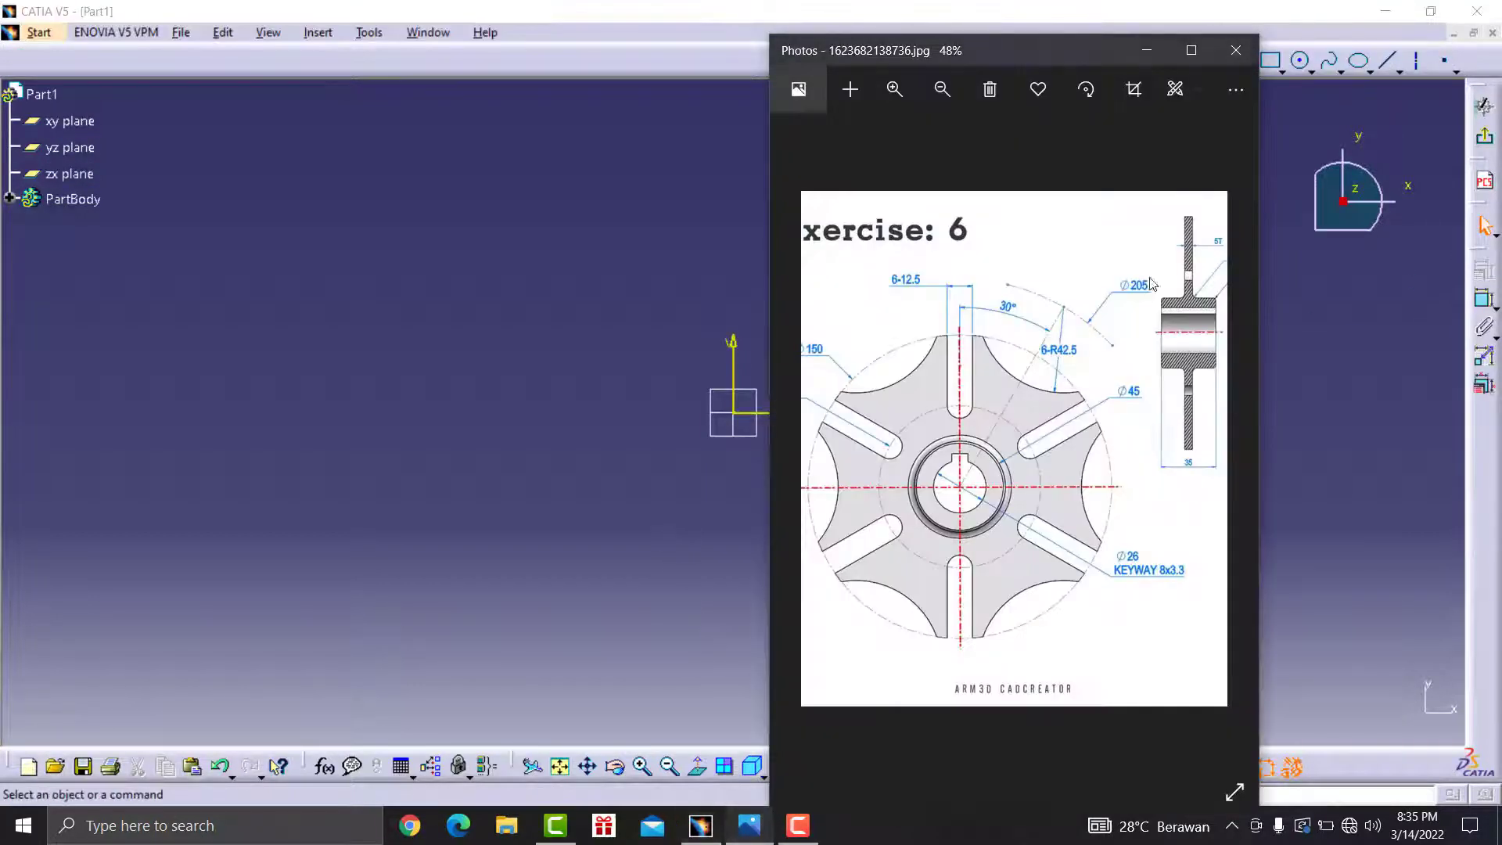
- Move the Exercise 6 drawing to the screen's right and zoom into its hub dimensions
{"action": "scroll", "coordinate": [900, 469], "scroll_direction": "down", "scroll_amount": 2}
{"action": "left_click_drag", "start_coordinate": [1022, 61], "coordinate": [1245, 27]}
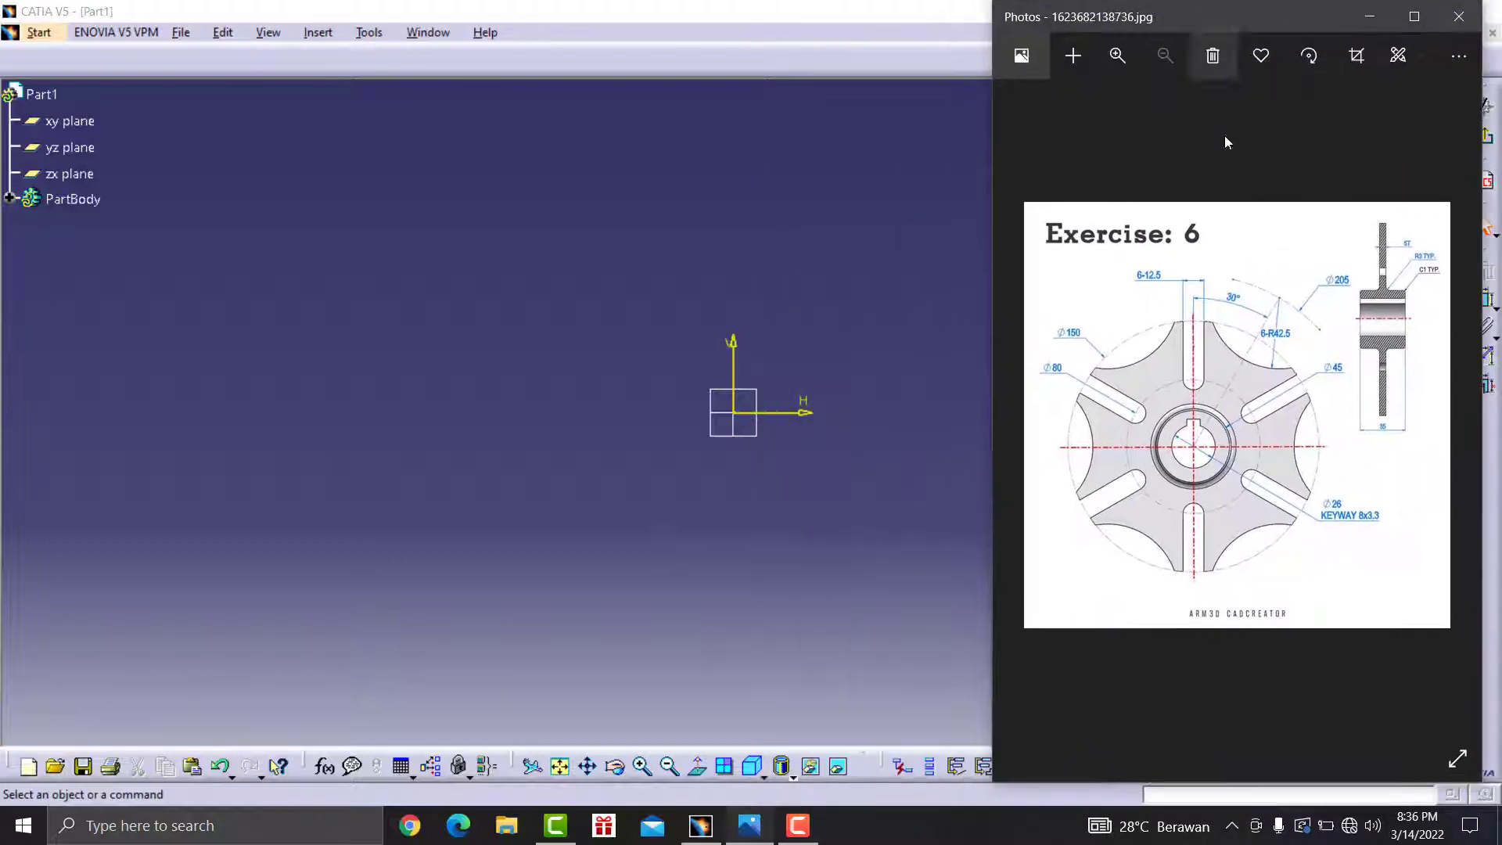
{"action": "scroll", "coordinate": [1288, 402], "scroll_direction": "up", "scroll_amount": 1}
{"action": "scroll", "coordinate": [1176, 369], "scroll_direction": "up", "scroll_amount": 1}
{"action": "scroll", "coordinate": [1317, 407], "scroll_direction": "up", "scroll_amount": 1}
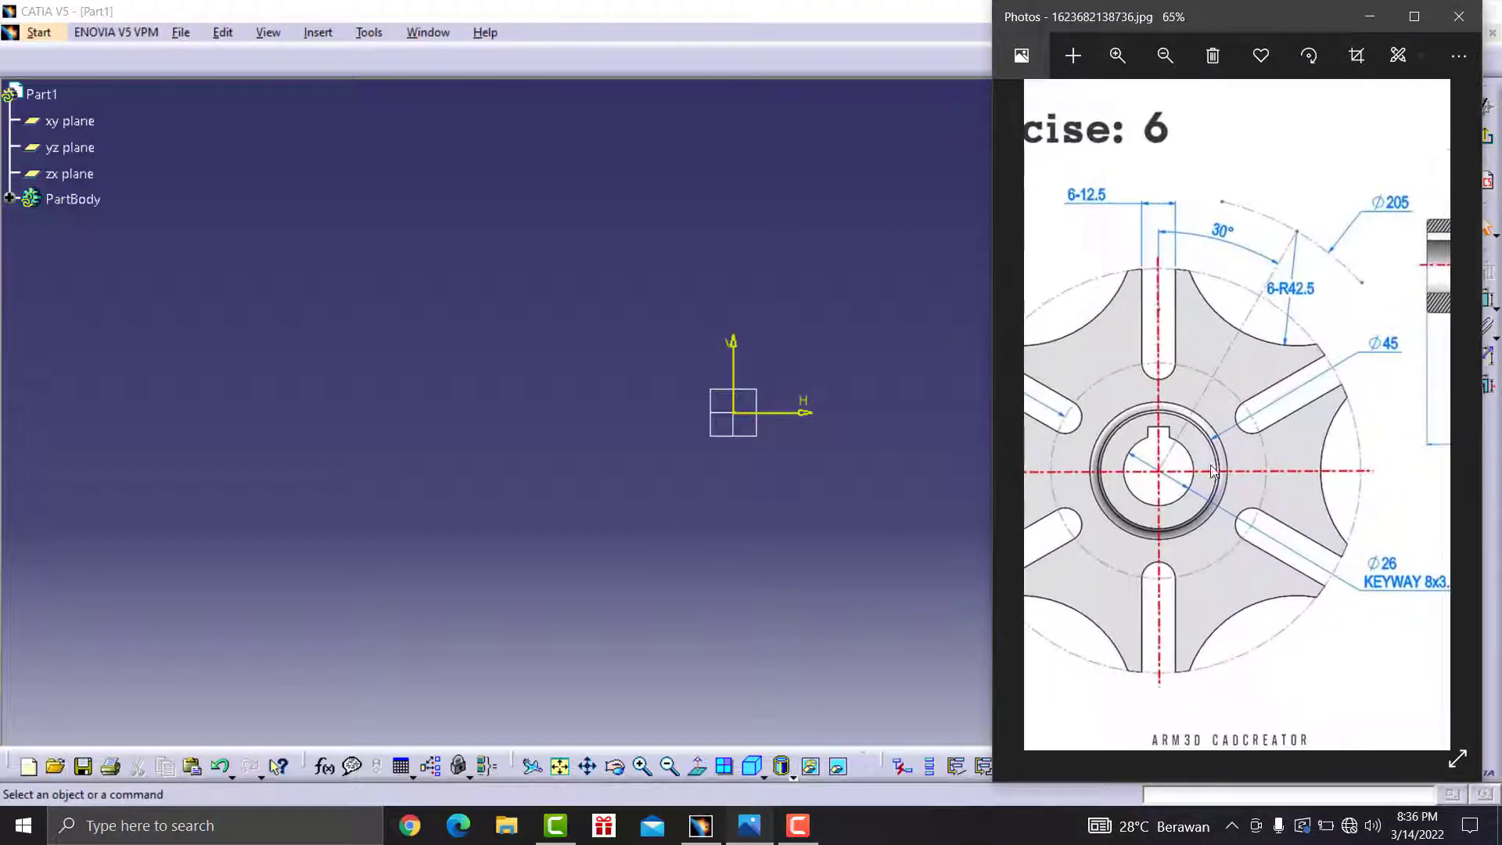
{"action": "scroll", "coordinate": [1205, 465], "scroll_direction": "up", "scroll_amount": 1}
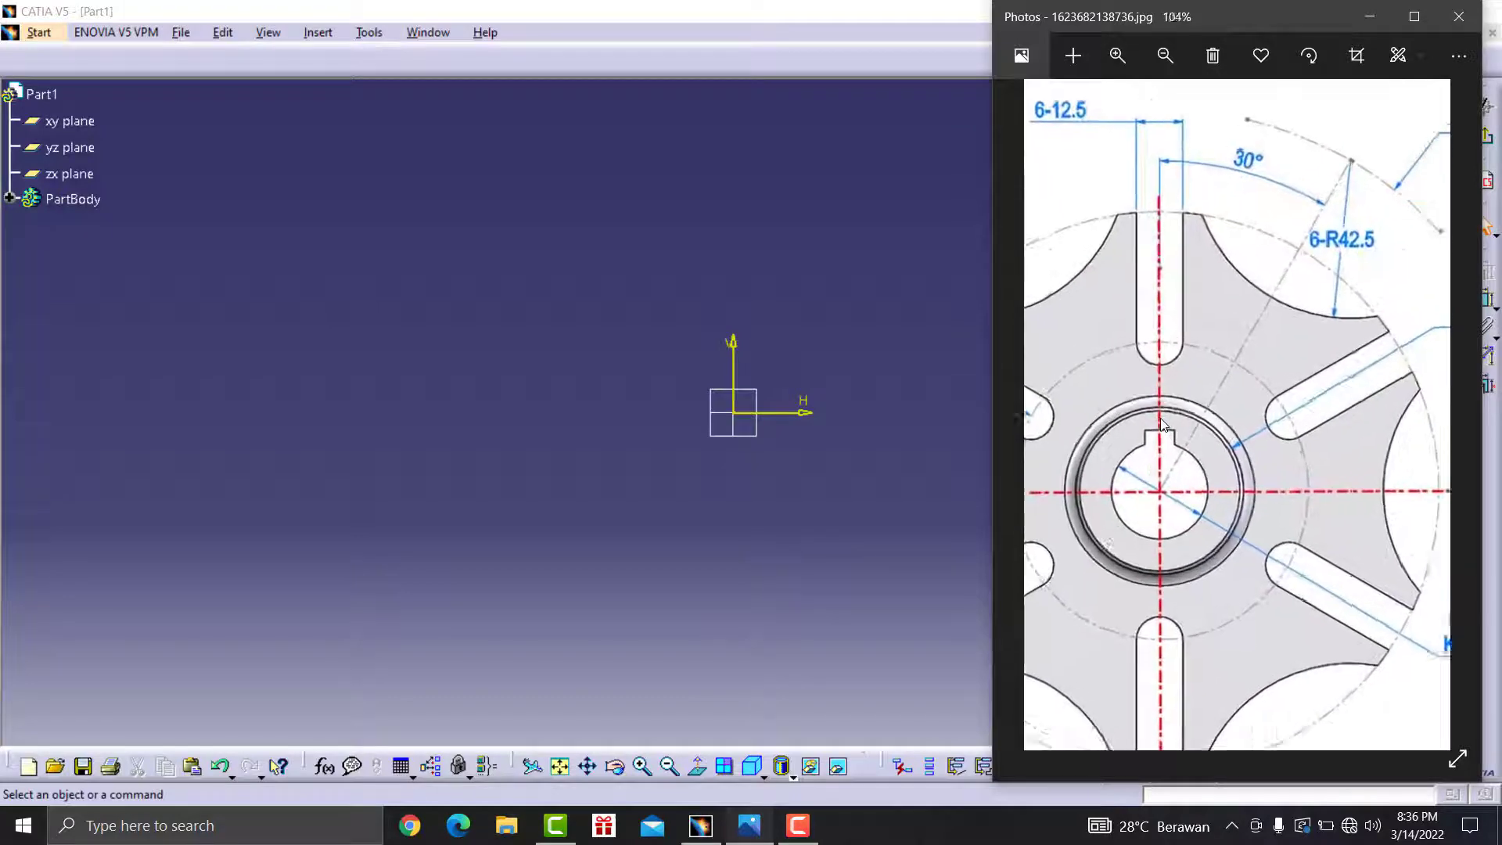
{"action": "scroll", "coordinate": [1166, 427], "scroll_direction": "up", "scroll_amount": 1}
{"action": "scroll", "coordinate": [1154, 411], "scroll_direction": "down", "scroll_amount": 1}
{"action": "scroll", "coordinate": [1156, 413], "scroll_direction": "down", "scroll_amount": 1}
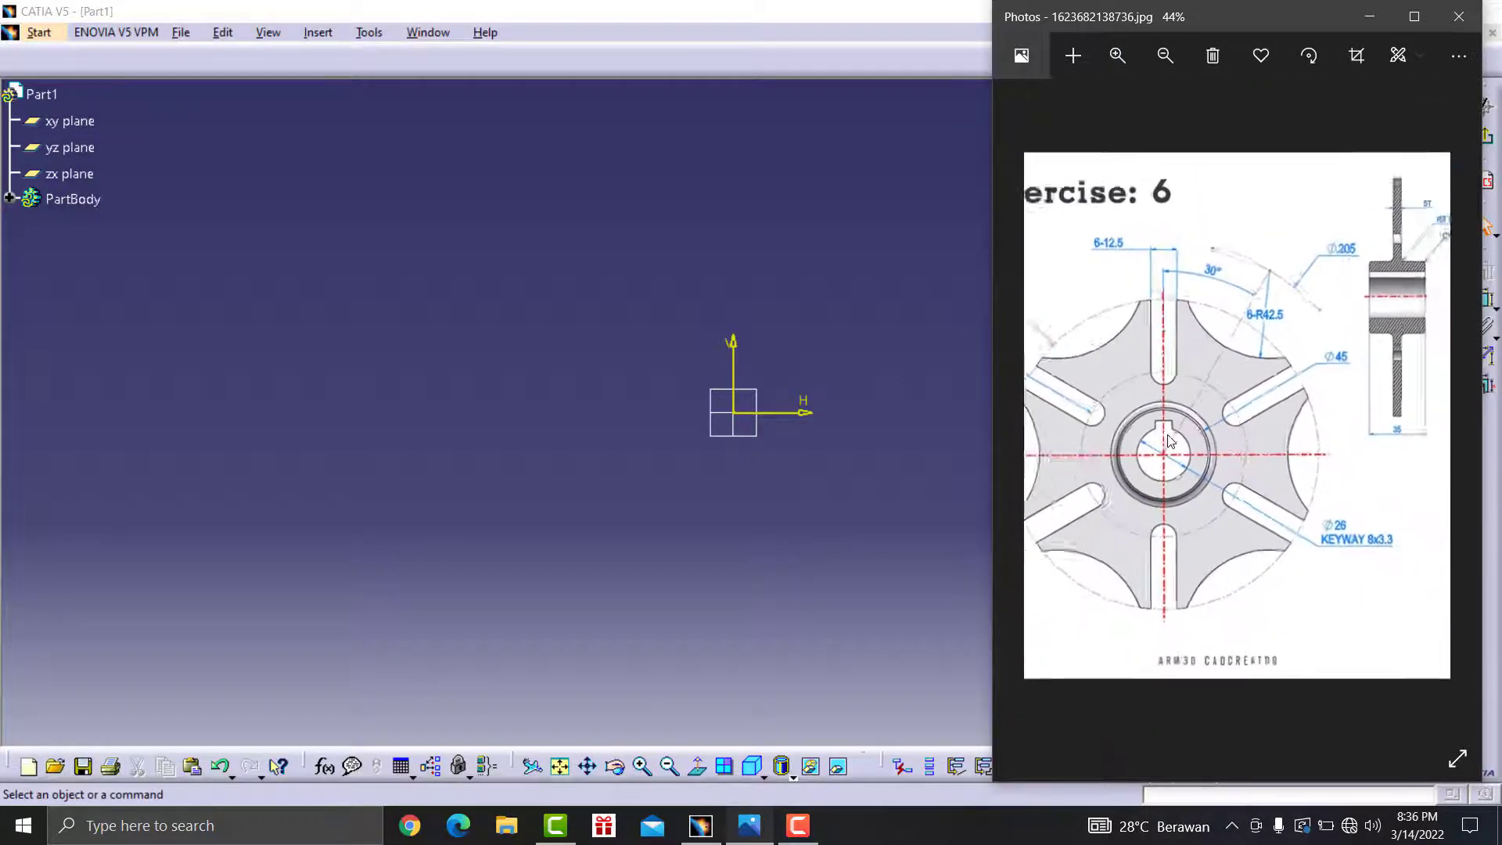
{"action": "scroll", "coordinate": [1221, 328], "scroll_direction": "down", "scroll_amount": 1}
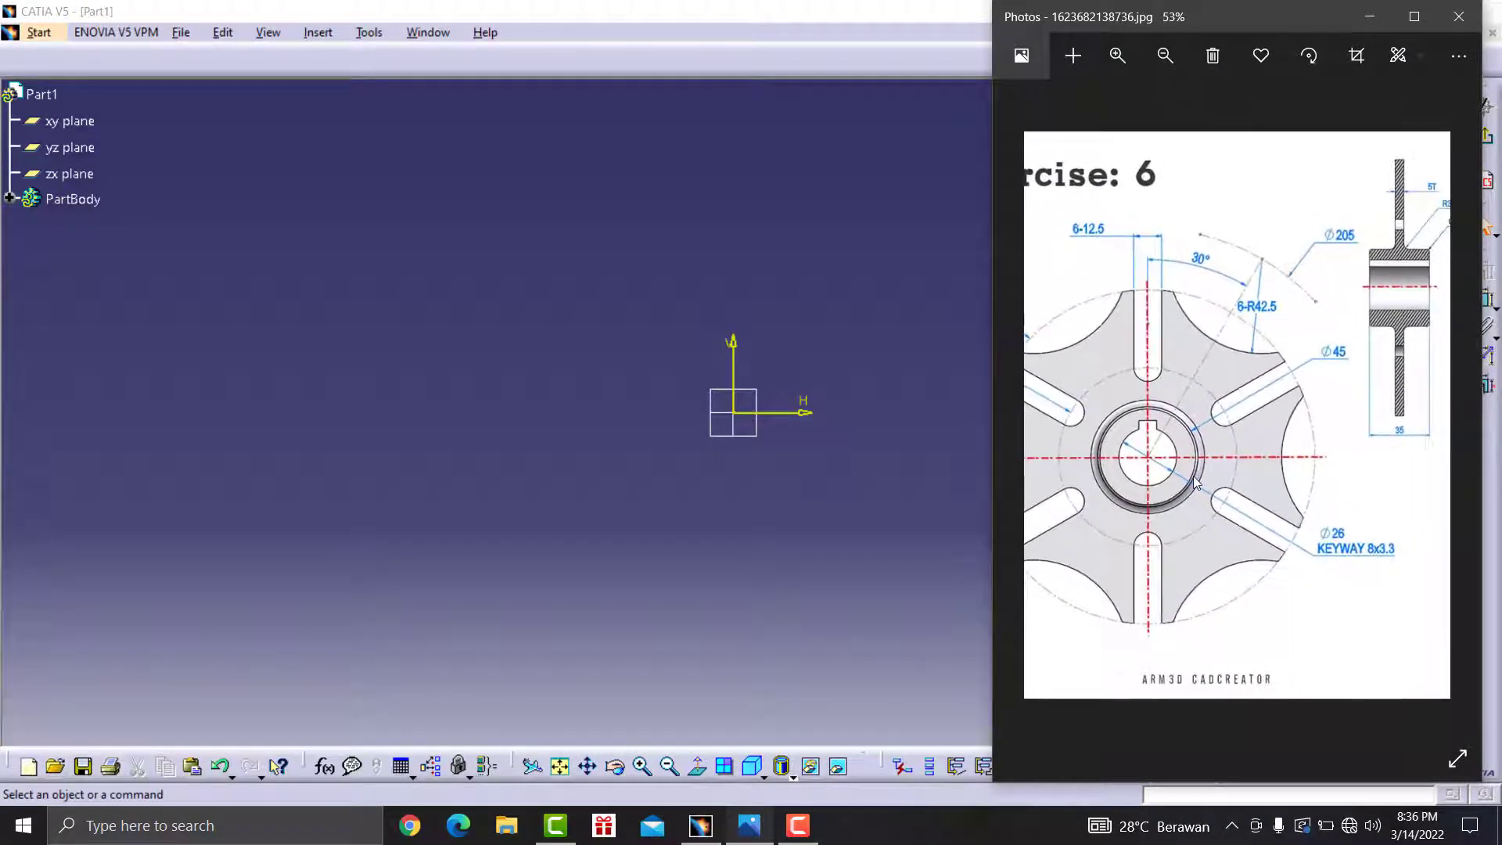
{"action": "scroll", "coordinate": [1195, 482], "scroll_direction": "up", "scroll_amount": 1}
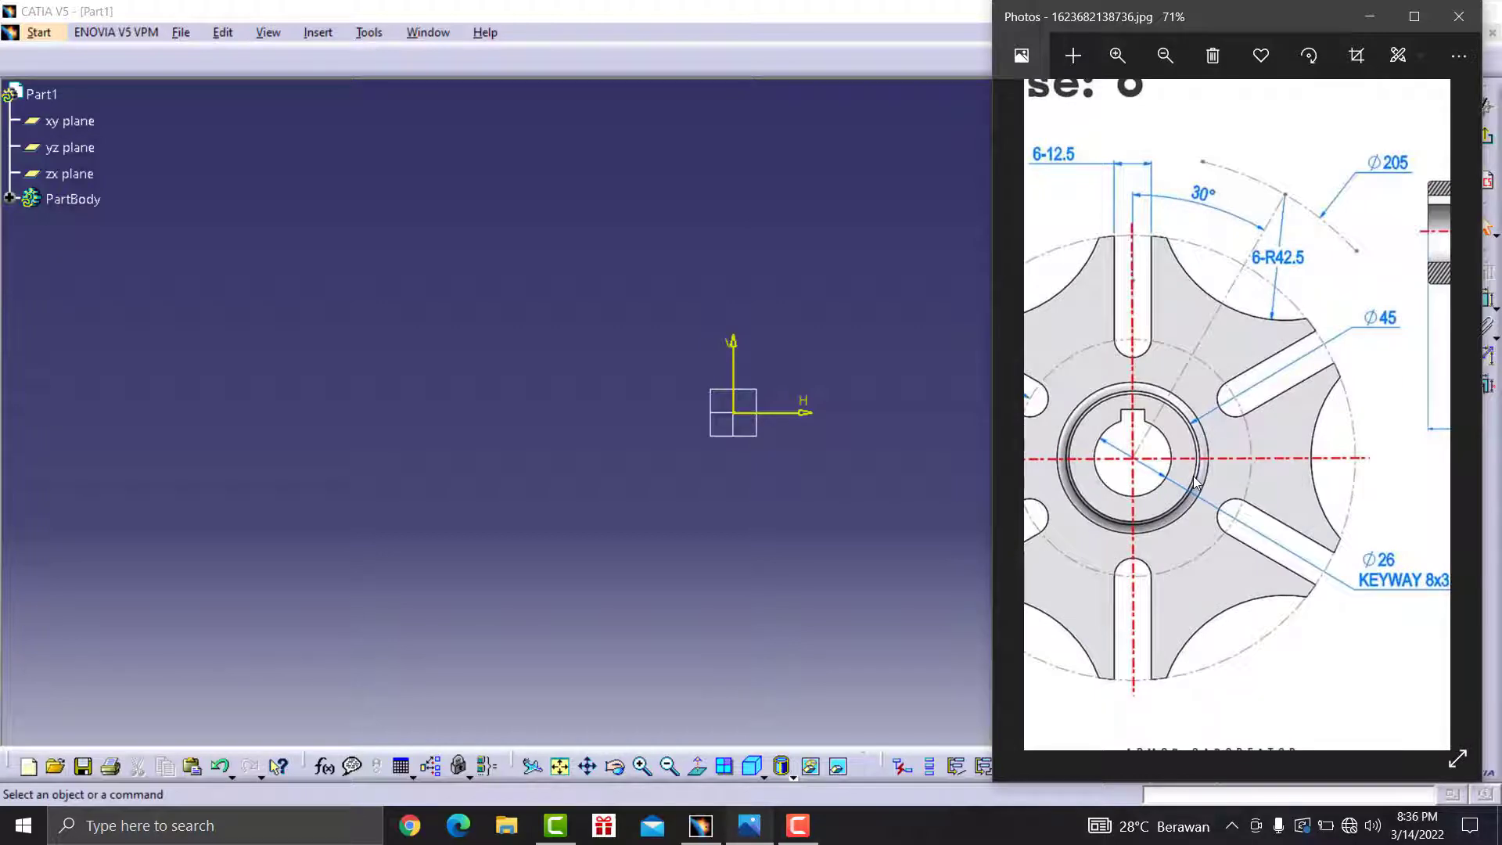
{"action": "scroll", "coordinate": [1195, 481], "scroll_direction": "down", "scroll_amount": 1}
{"action": "scroll", "coordinate": [1220, 423], "scroll_direction": "down", "scroll_amount": 1}
{"action": "scroll", "coordinate": [1255, 361], "scroll_direction": "up", "scroll_amount": 1}
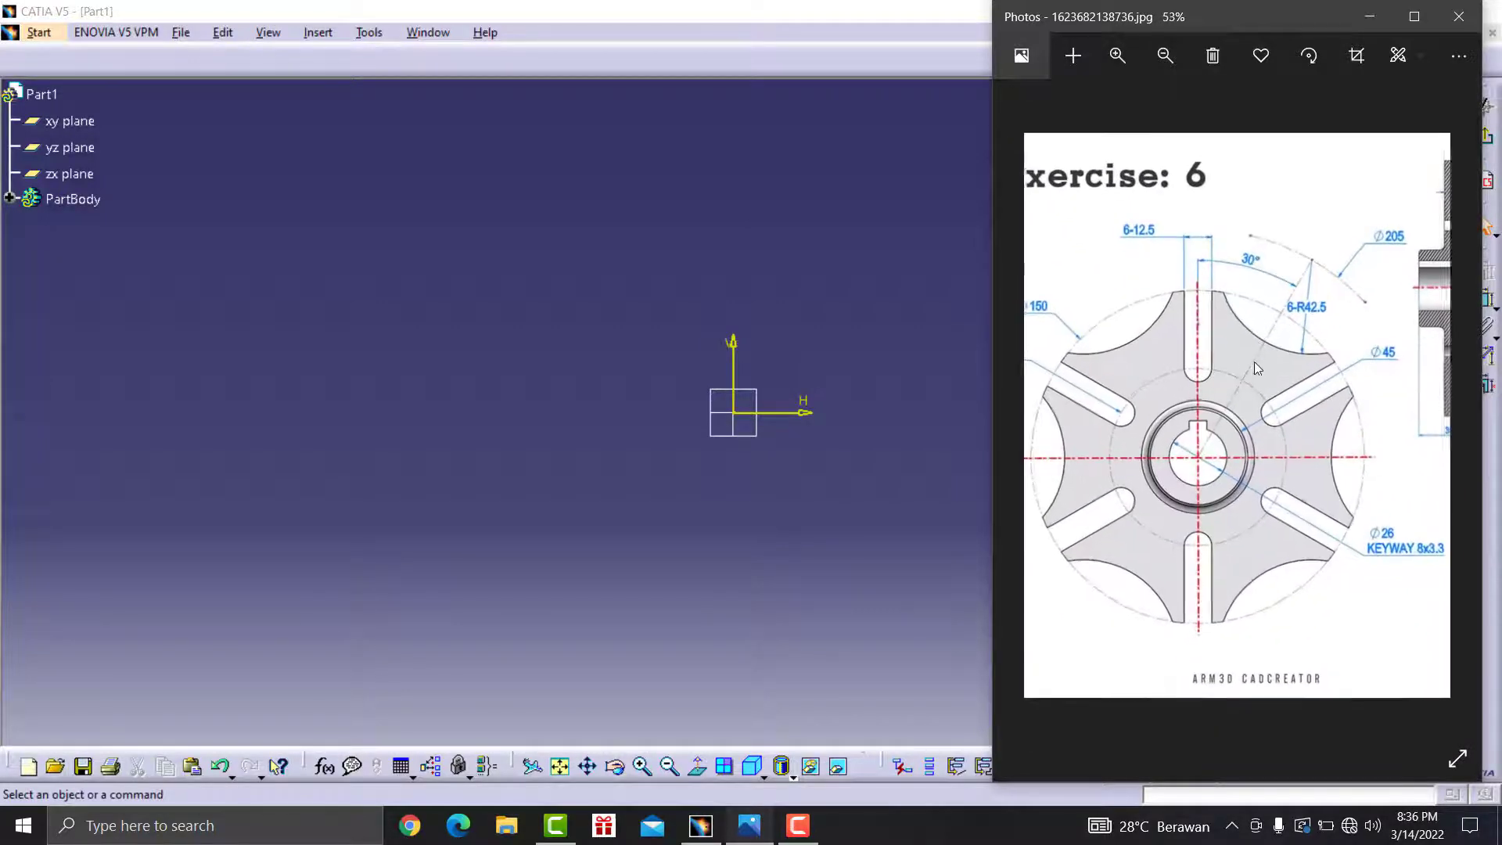
{"action": "left_click", "coordinate": [827, 587]}
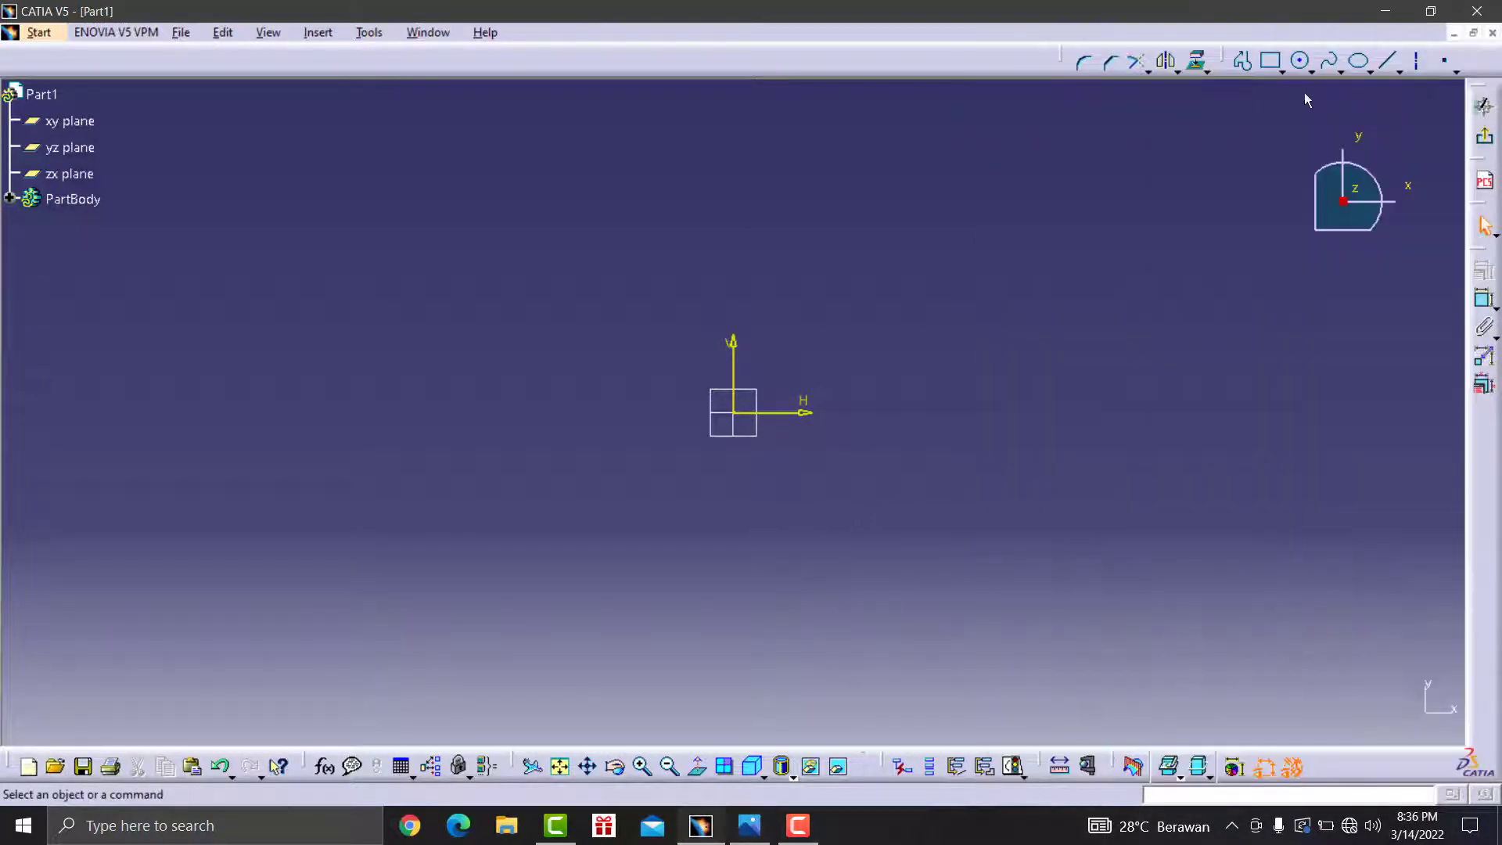
- Draw a larger outer and a smaller inner circle, both centred on the origin
{"action": "left_click", "coordinate": [1301, 61]}
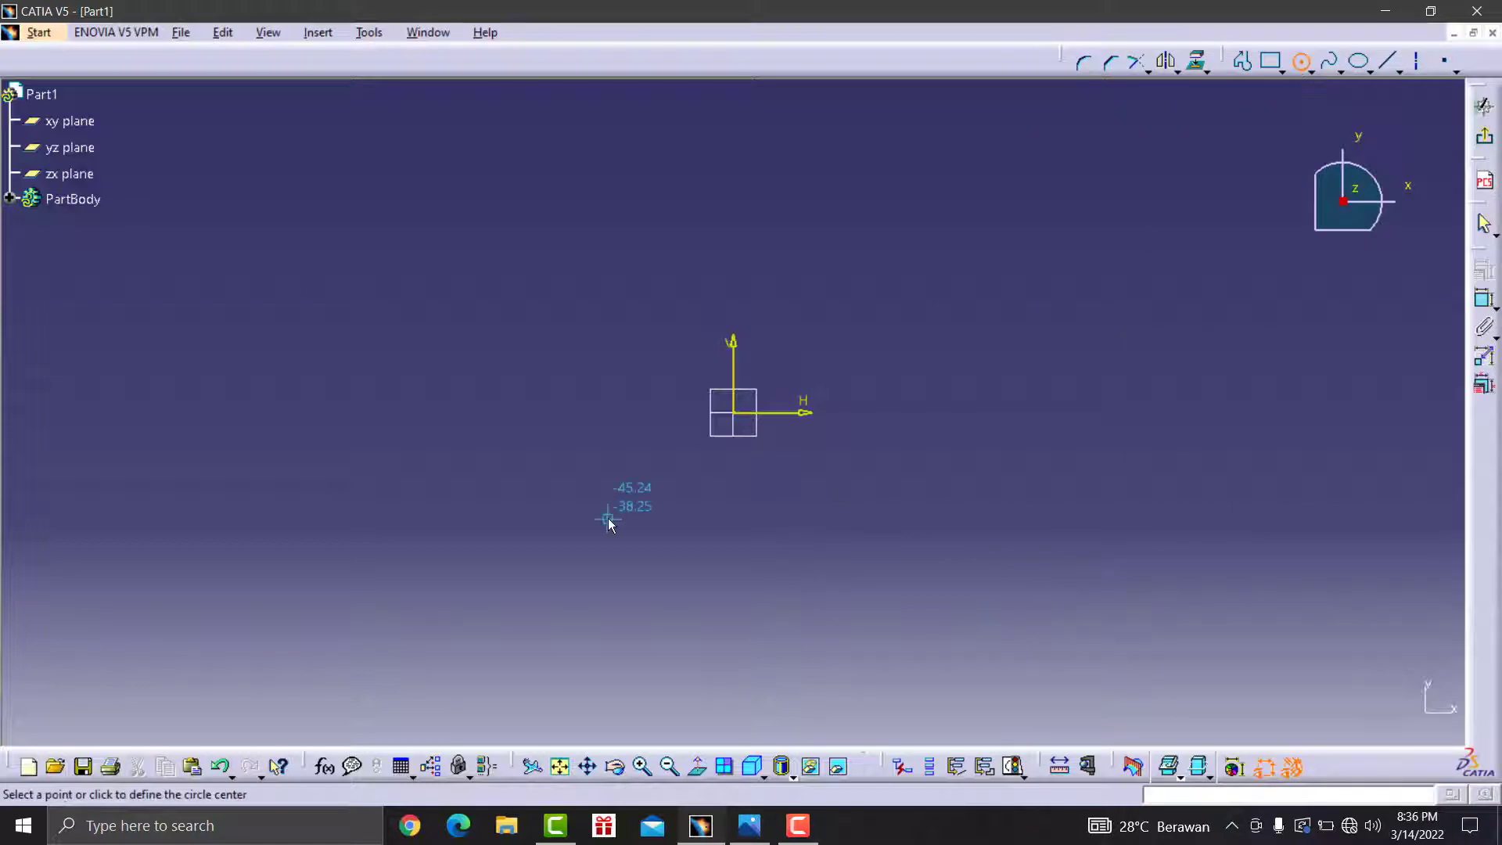
{"action": "left_click", "coordinate": [744, 413]}
{"action": "left_click", "coordinate": [929, 446]}
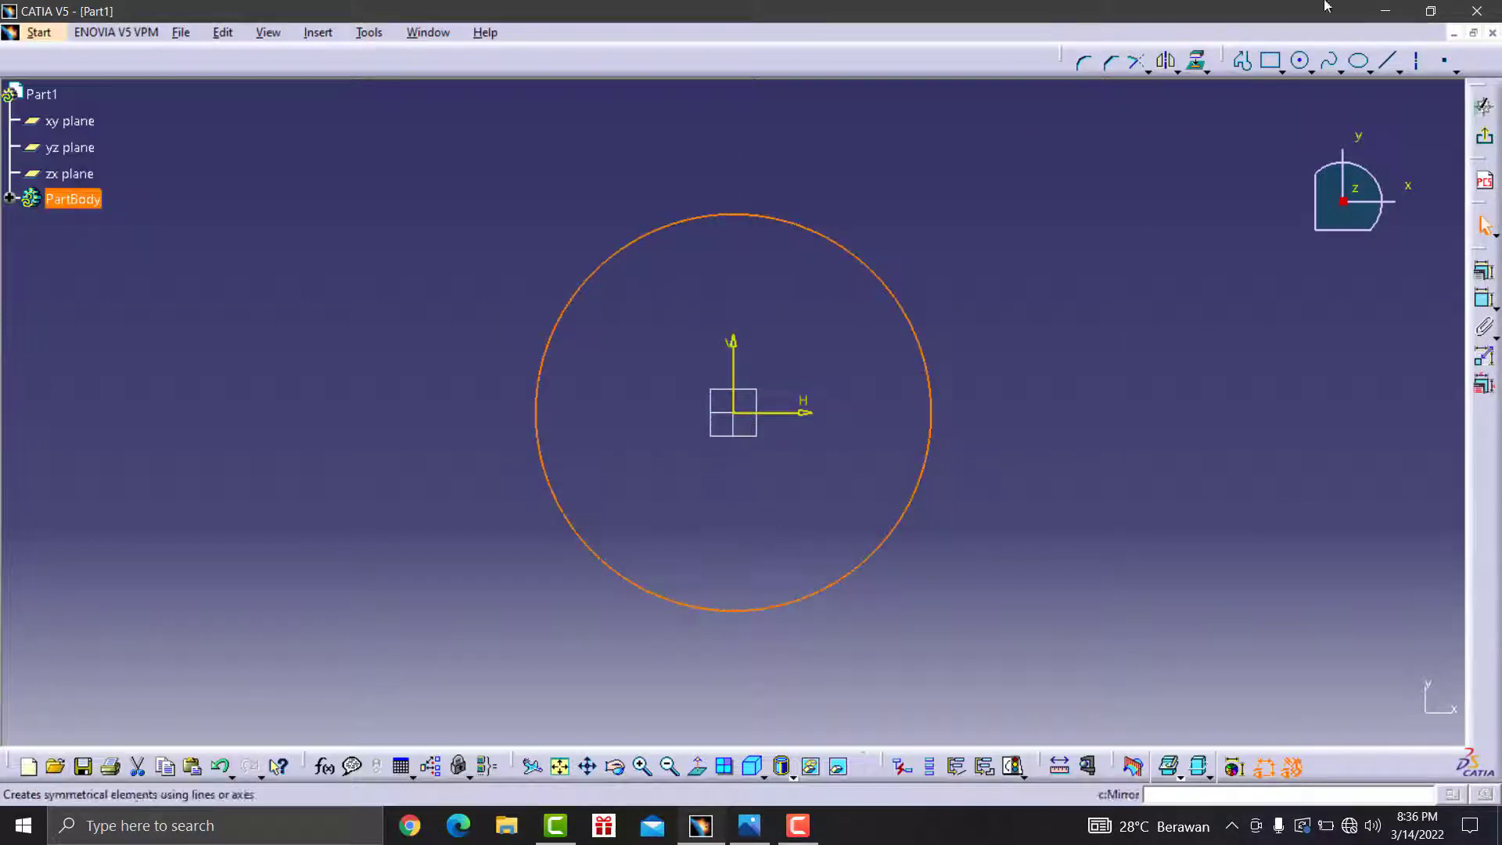
{"action": "left_click", "coordinate": [1303, 64]}
{"action": "left_click", "coordinate": [733, 412]}
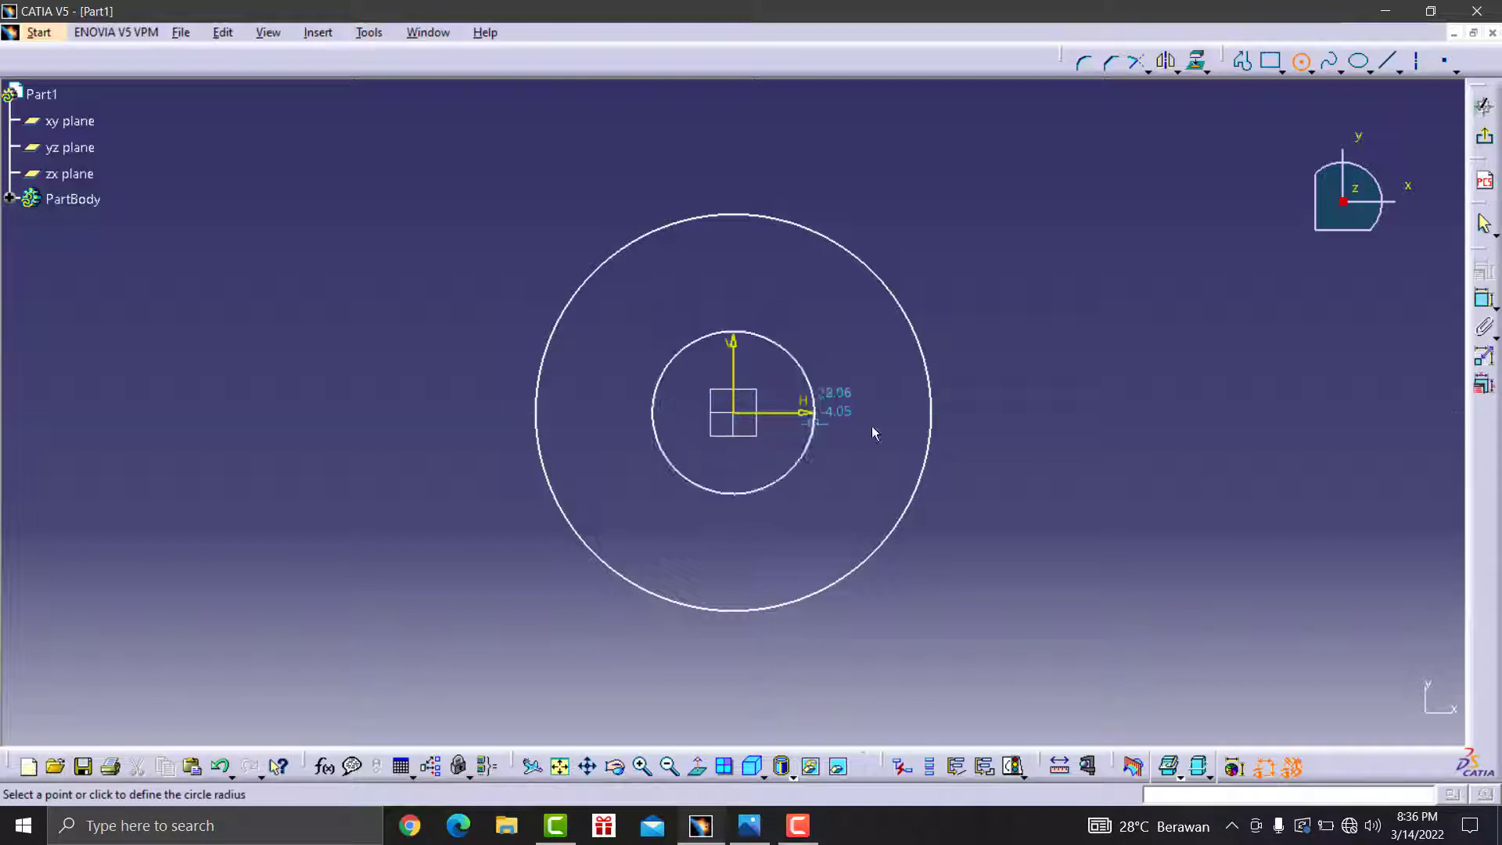
{"action": "left_click", "coordinate": [849, 417]}
{"action": "left_click", "coordinate": [767, 829]}
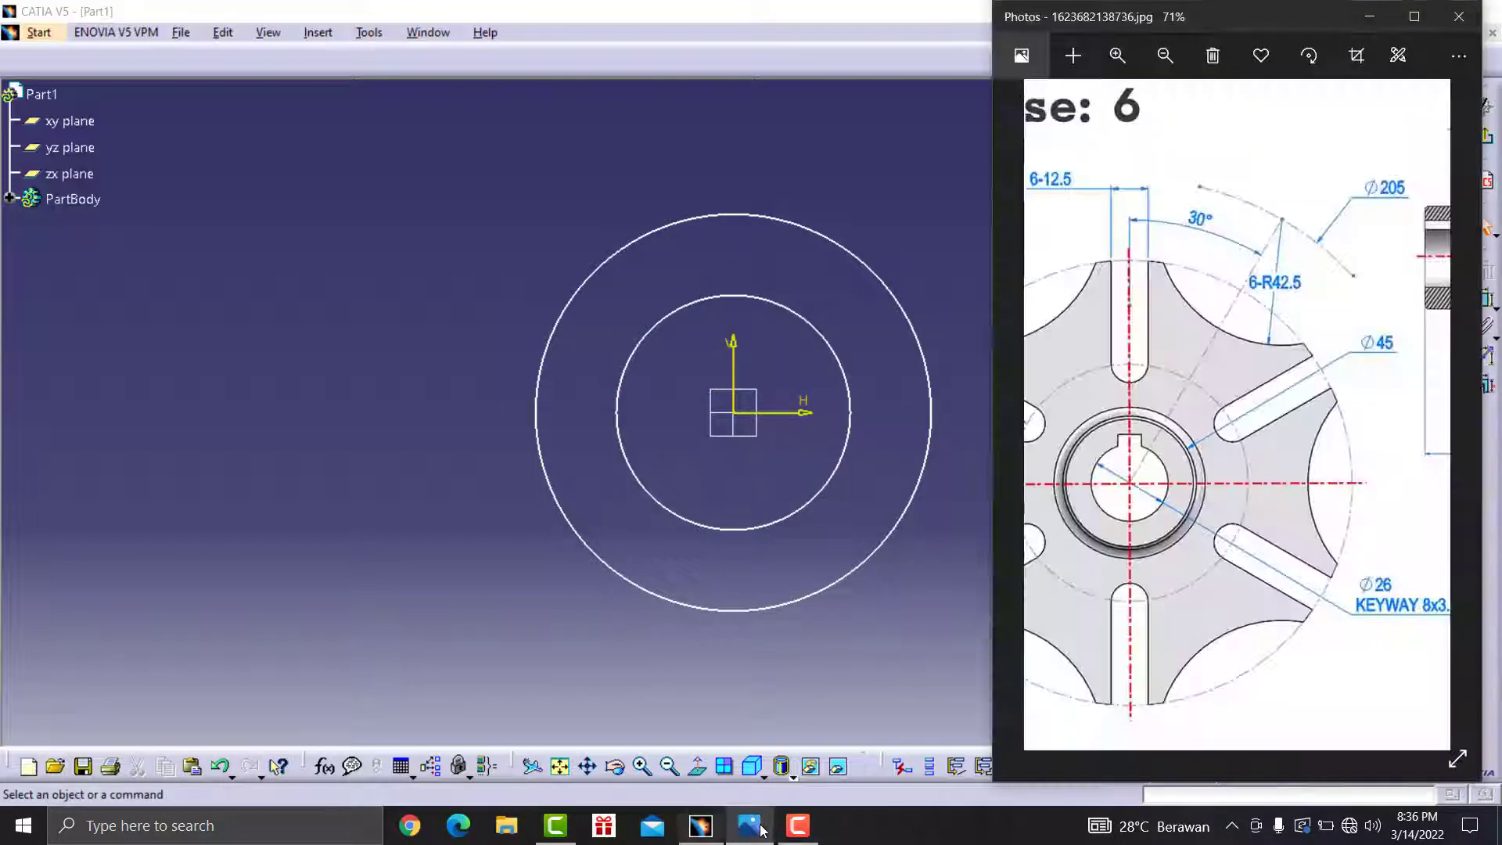
{"action": "left_click", "coordinate": [750, 826]}
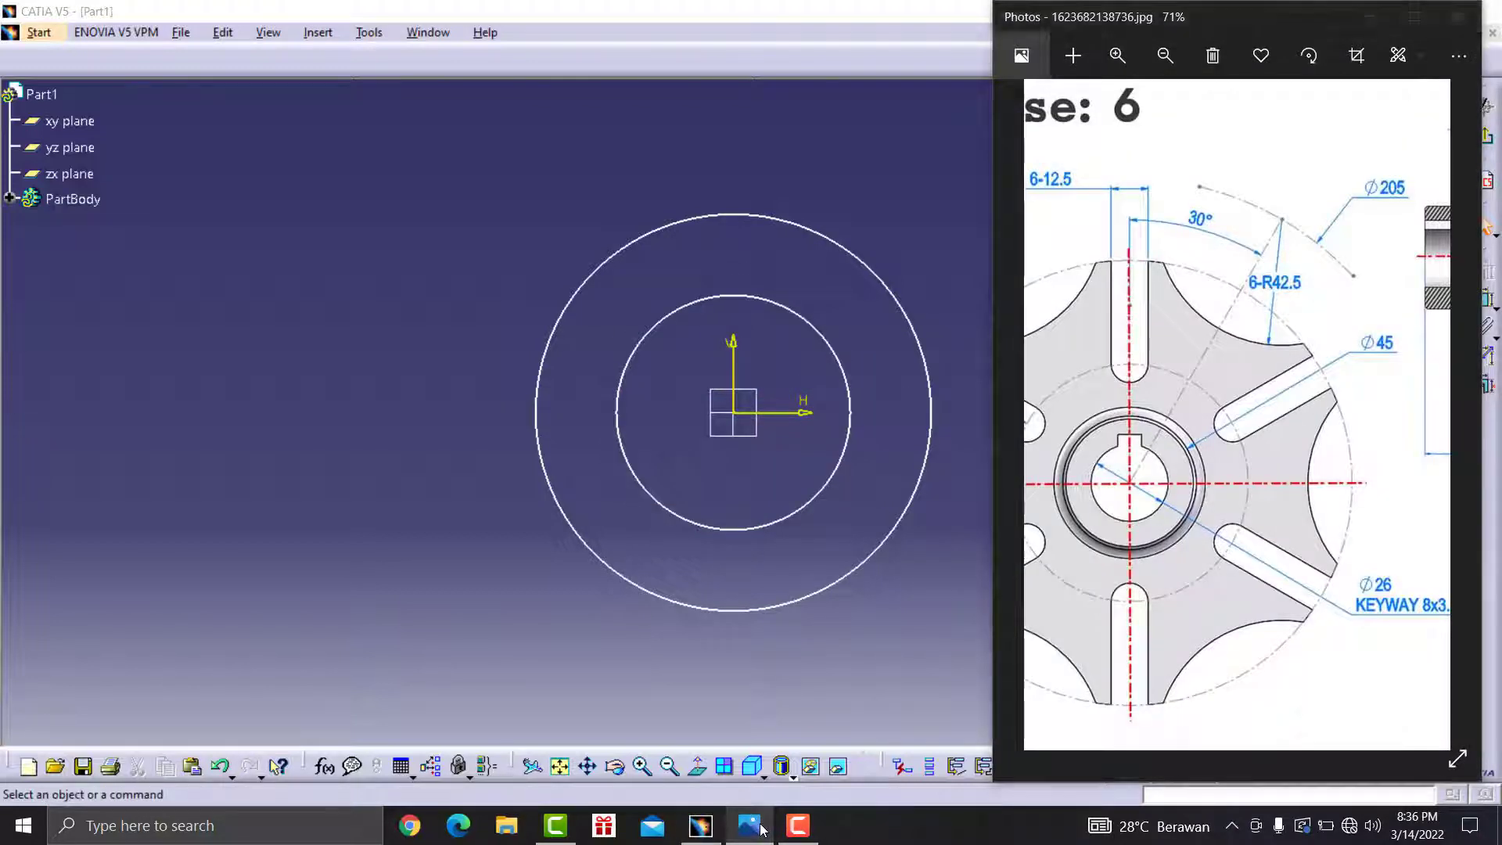
- Dimension the inner circle and correct its diameter to 26 mm
{"action": "left_click", "coordinate": [1484, 302]}
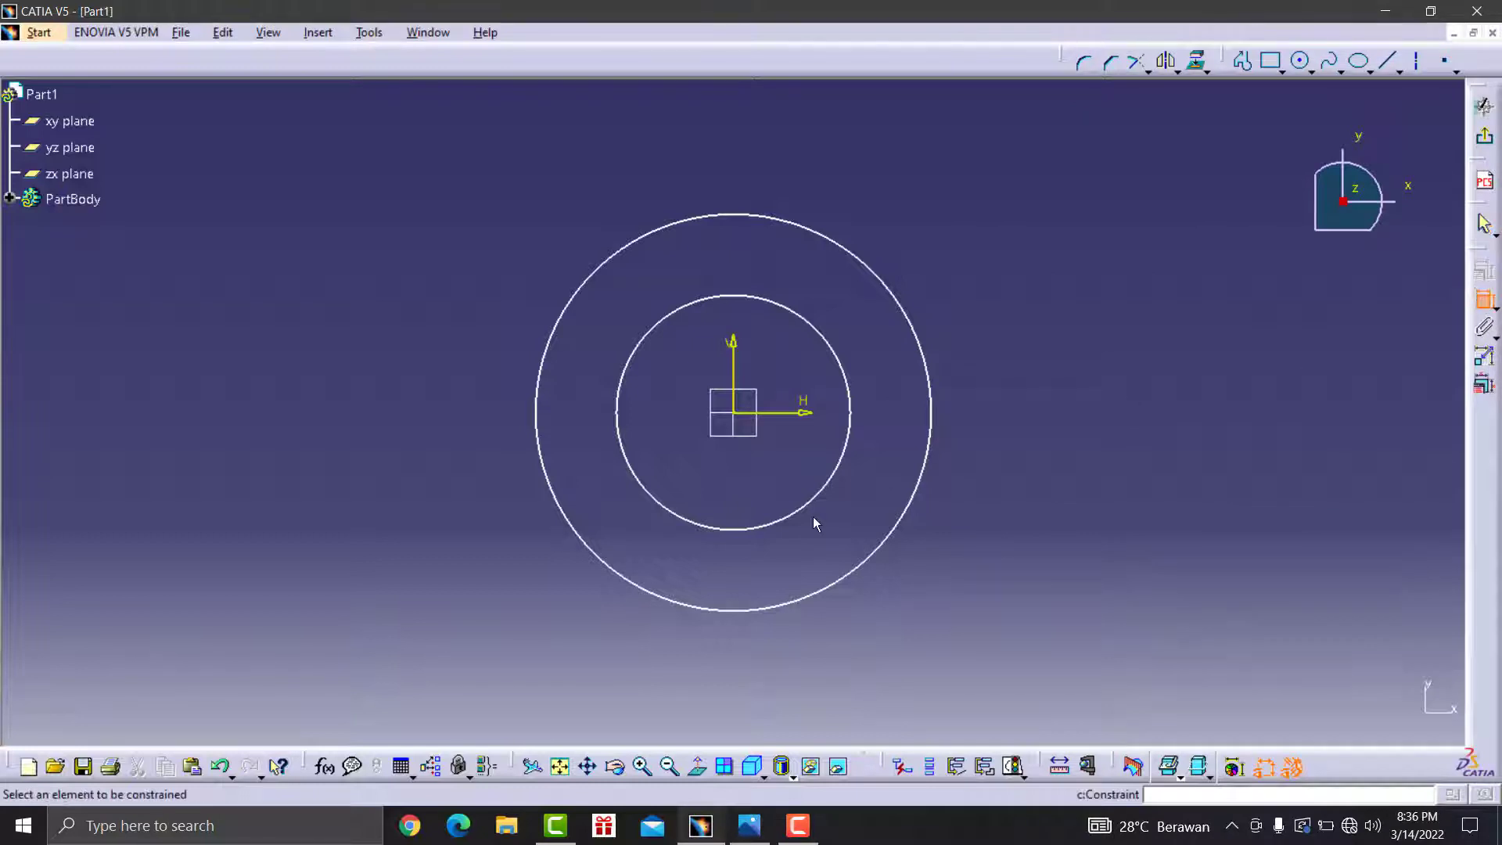
{"action": "left_click", "coordinate": [819, 493]}
{"action": "double_click", "coordinate": [1056, 468]}
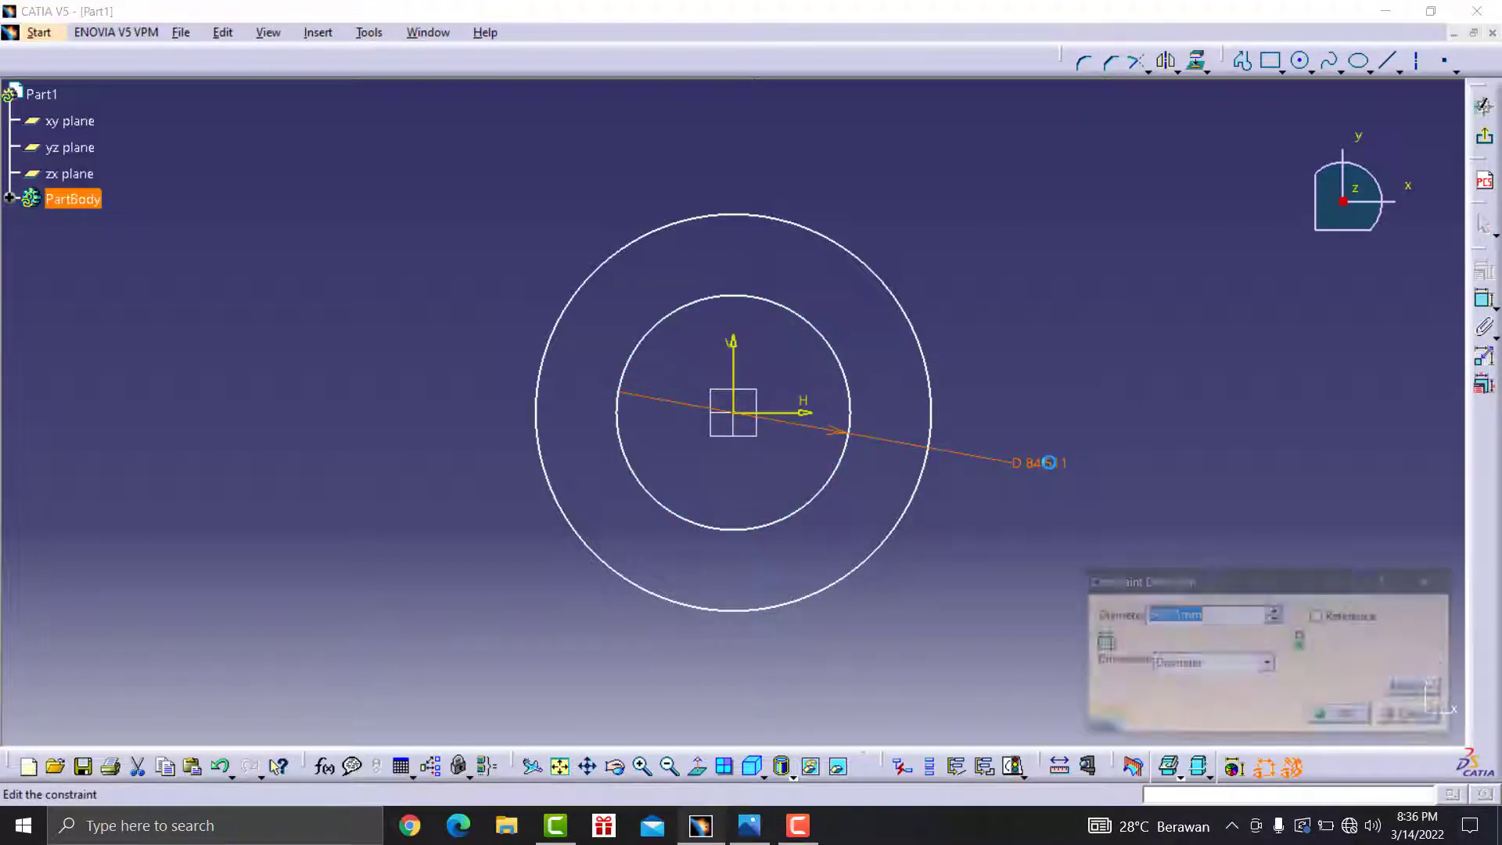
{"action": "type", "text": "26"}
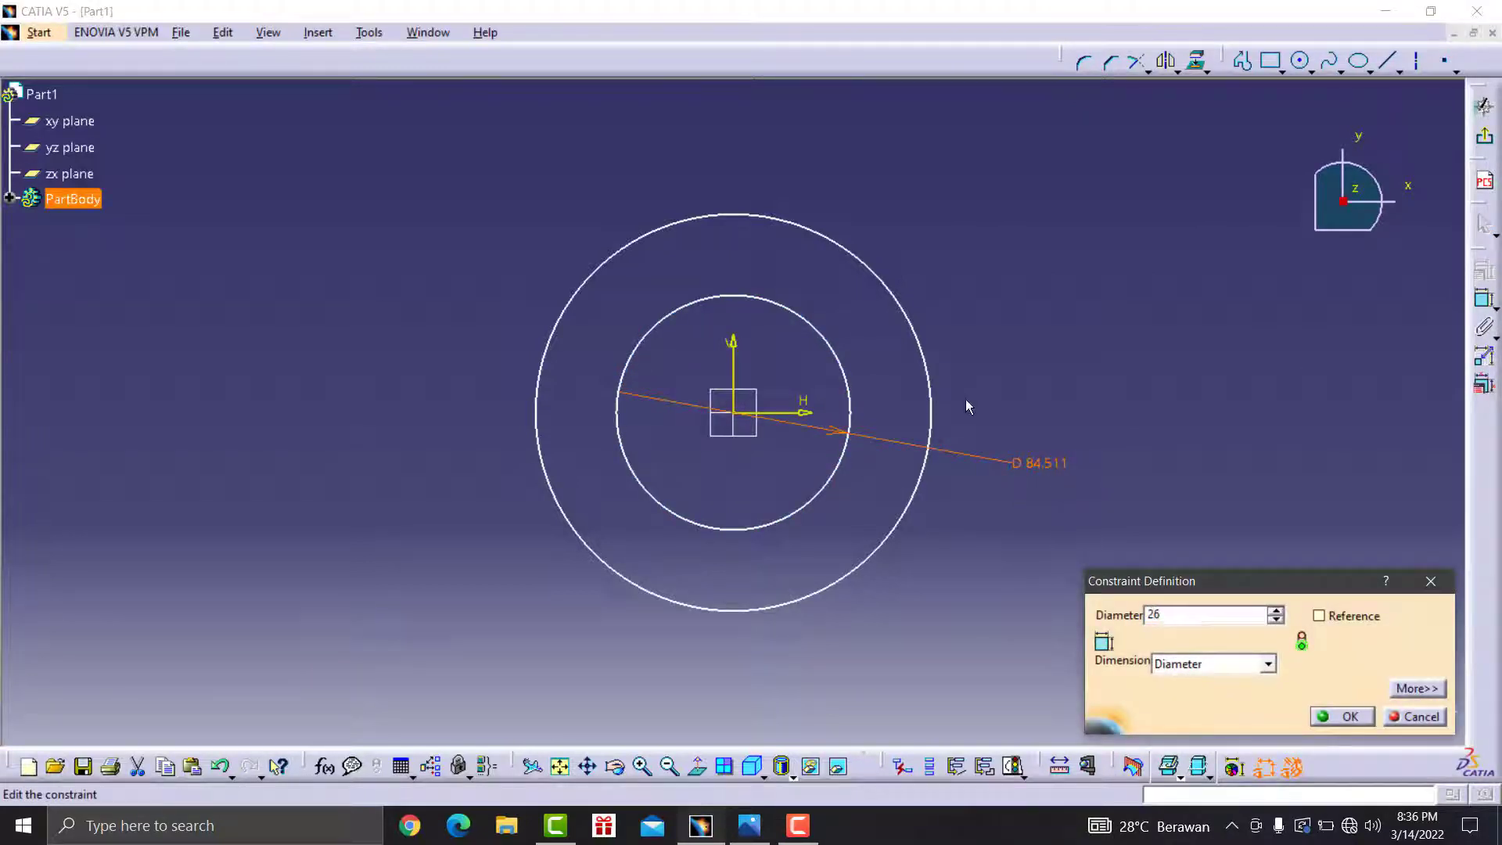
{"action": "type", "text": "8"}
{"action": "left_click", "coordinate": [1343, 717]}
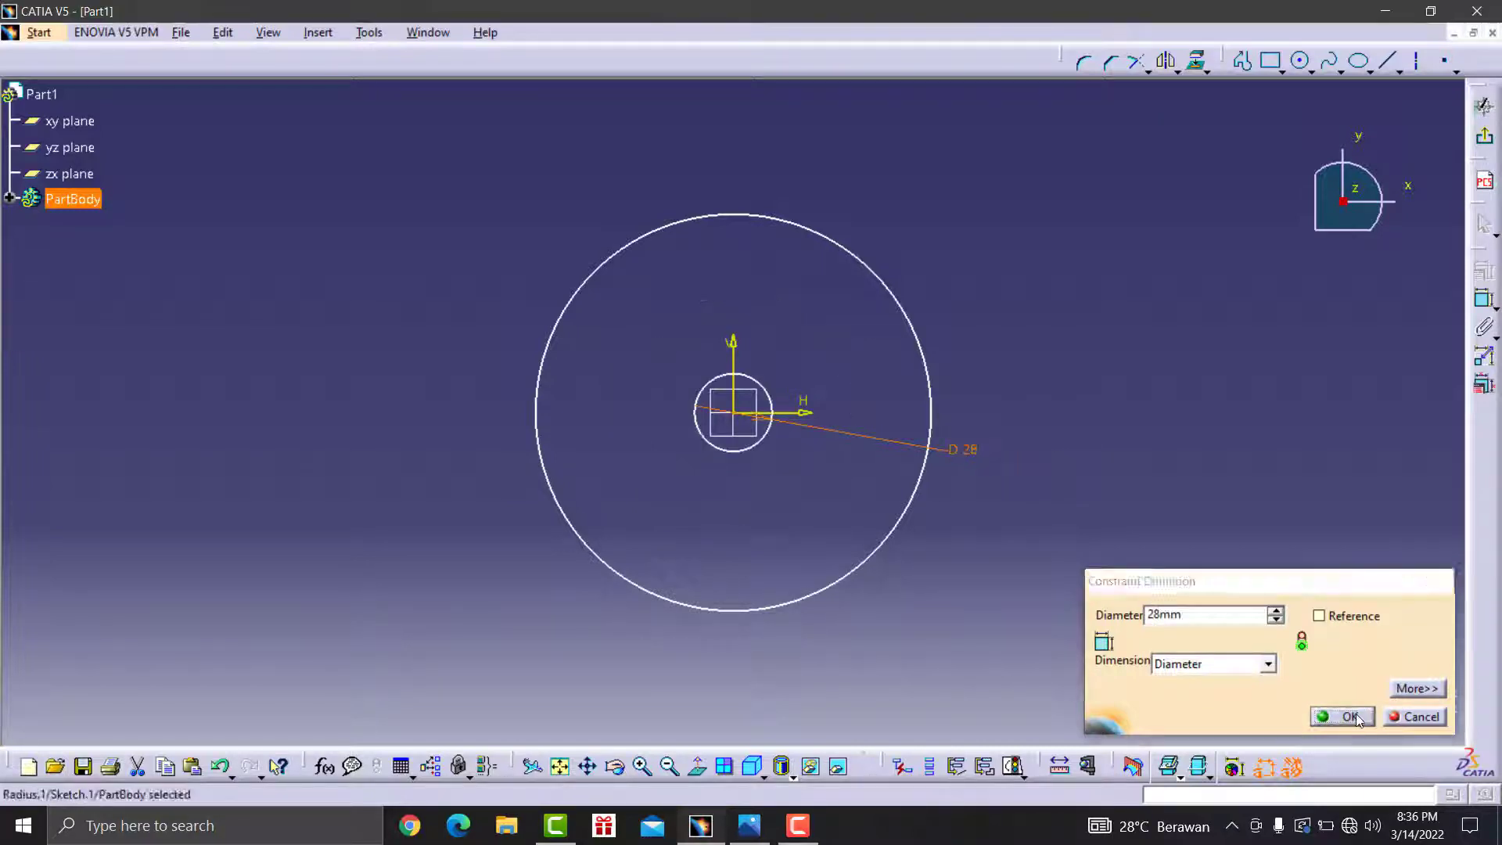
{"action": "left_click", "coordinate": [743, 832]}
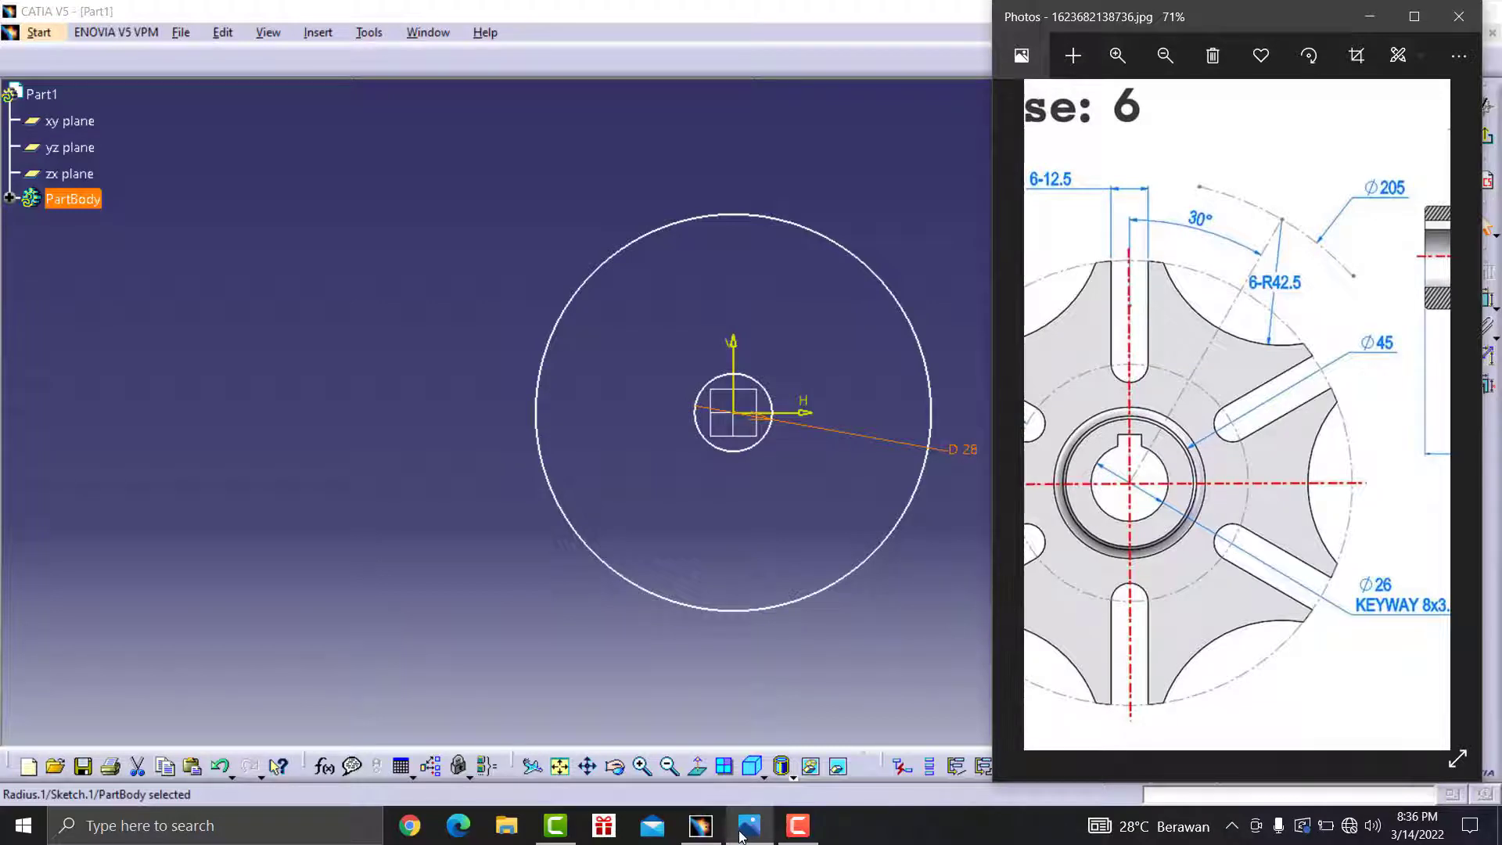
{"action": "left_click", "coordinate": [743, 833]}
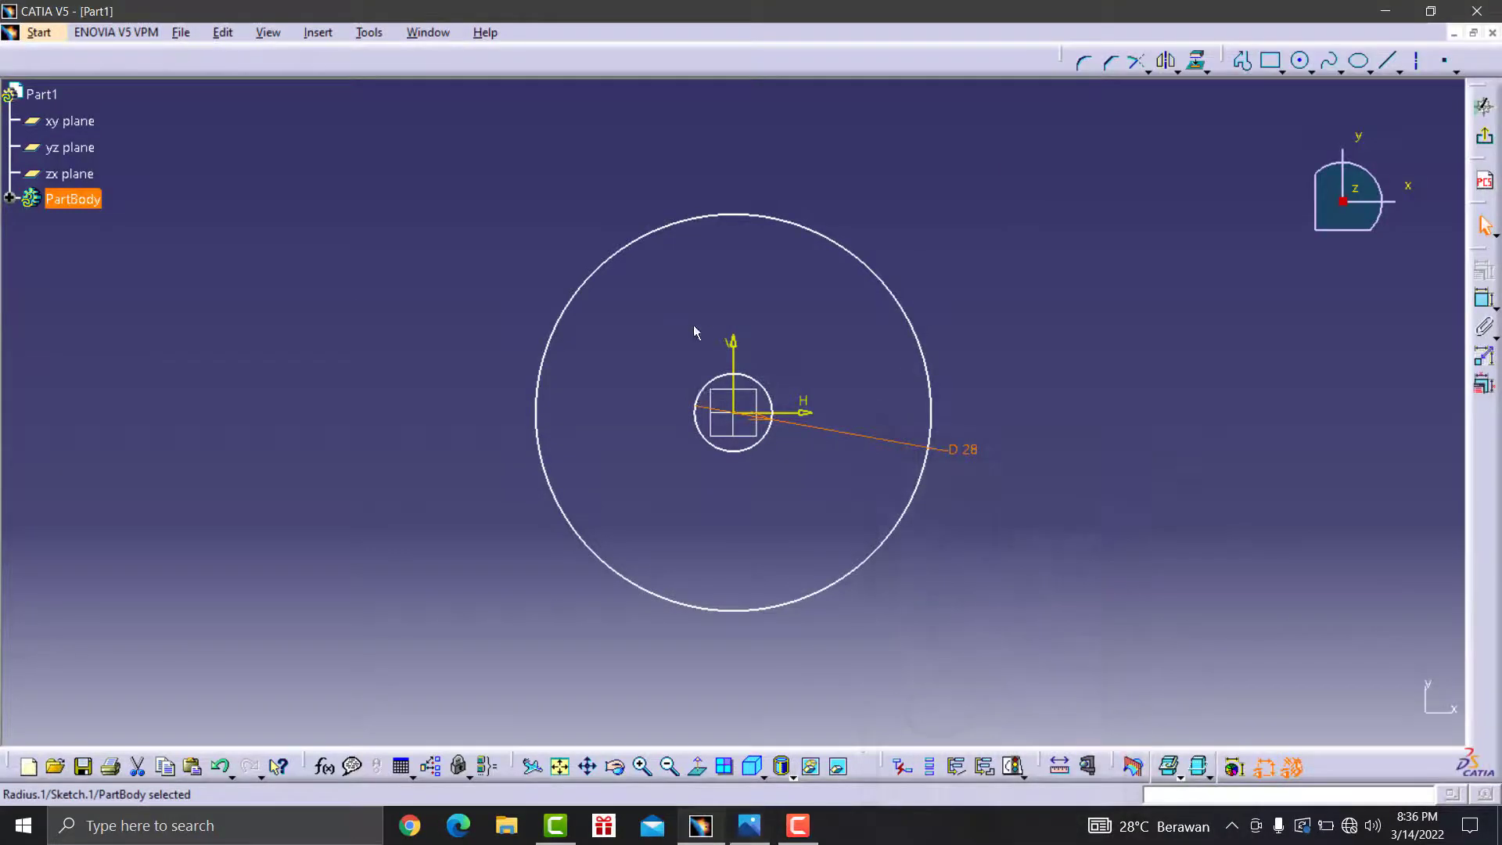
{"action": "double_click", "coordinate": [779, 426]}
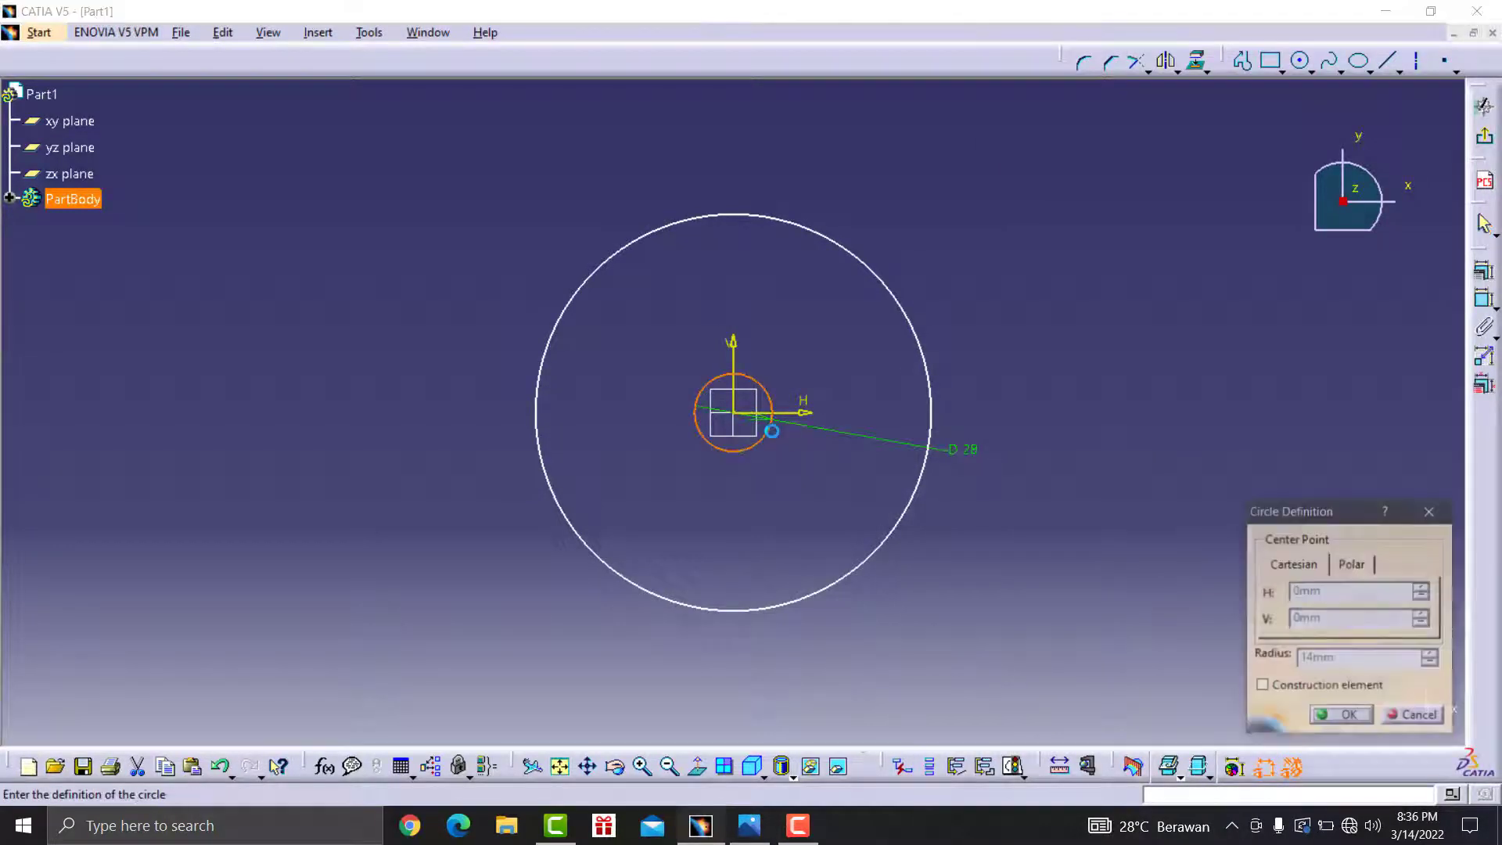
{"action": "left_click", "coordinate": [1431, 510]}
{"action": "double_click", "coordinate": [970, 451]}
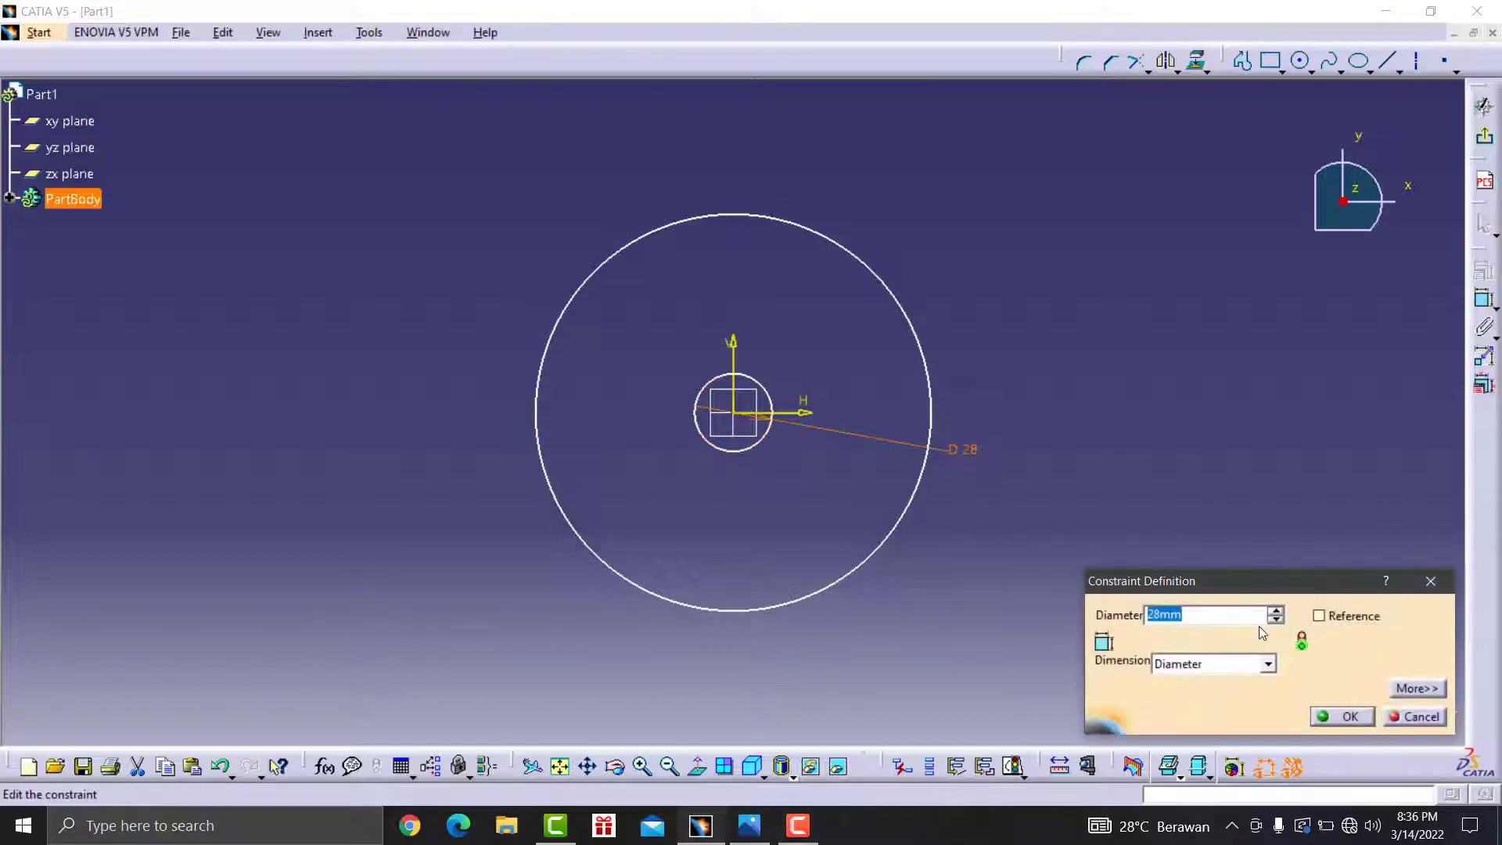
{"action": "type", "text": "26"}
{"action": "left_click", "coordinate": [1343, 717]}
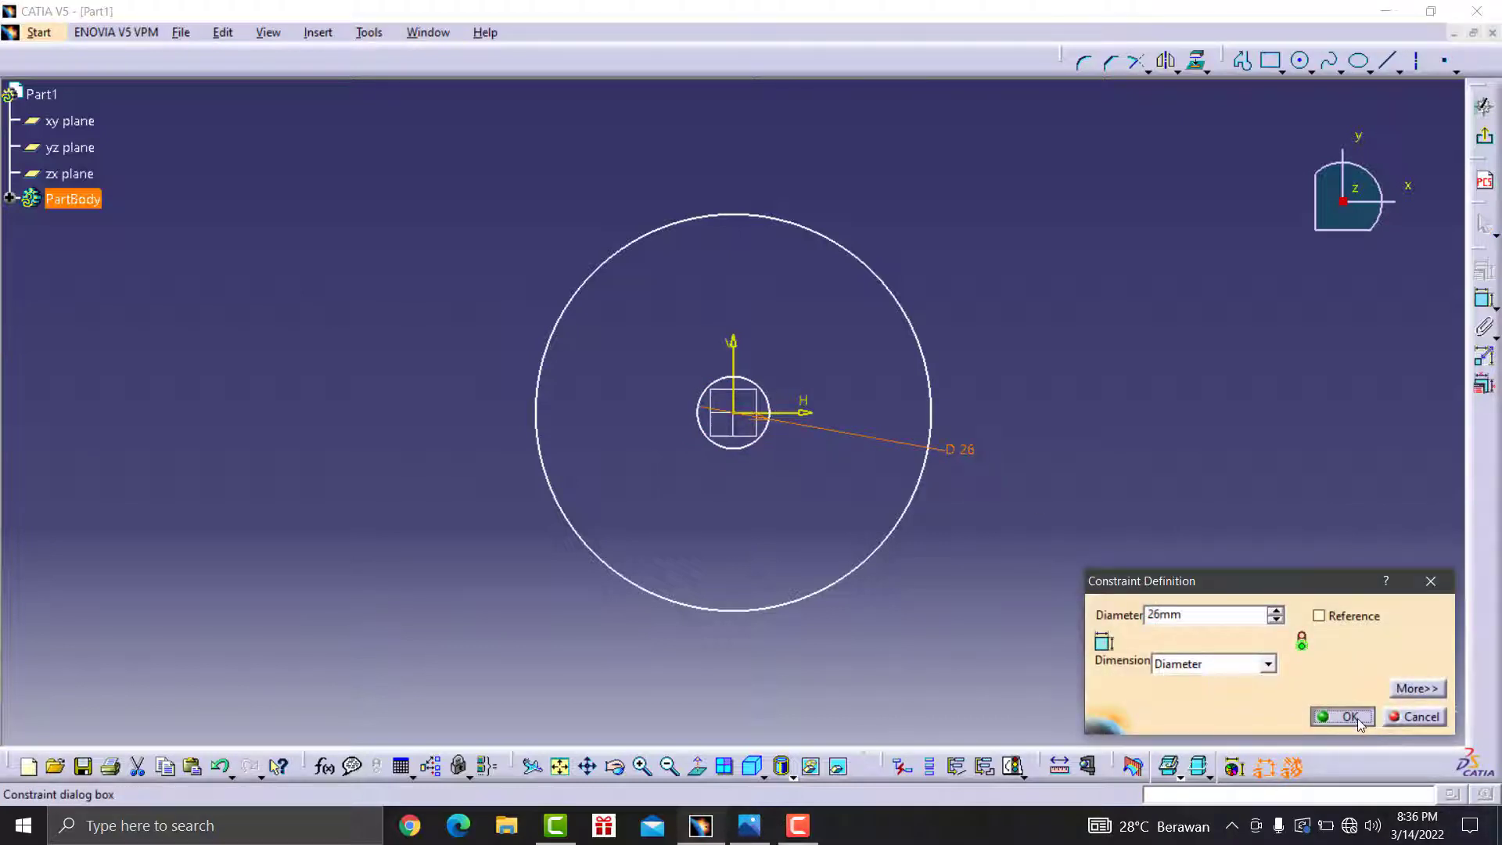
- Dimension the outer circle to a 45 mm diameter and zoom in
{"action": "left_click", "coordinate": [1484, 299]}
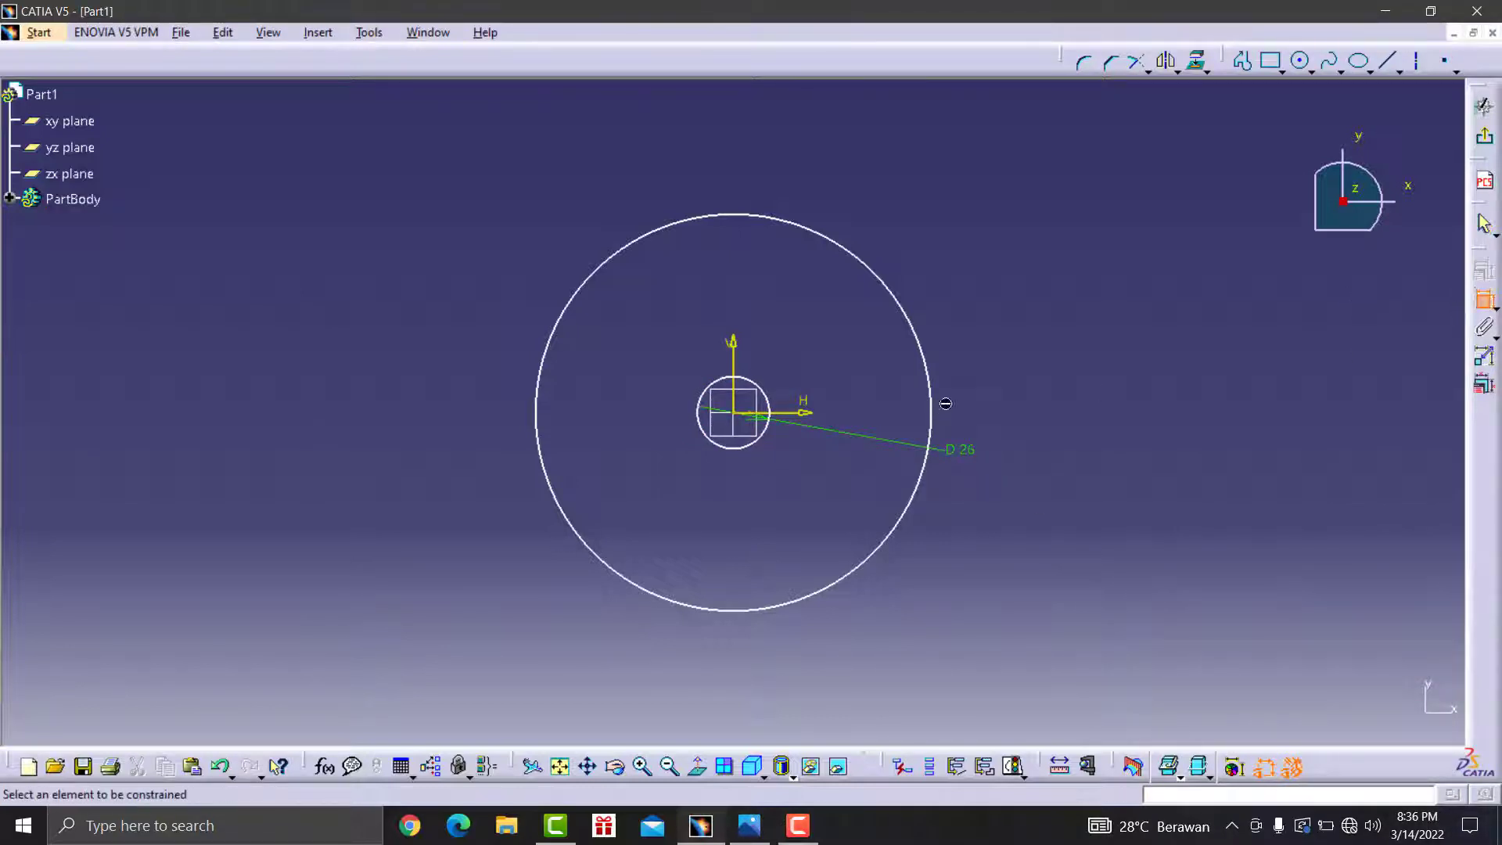
{"action": "left_click", "coordinate": [930, 372]}
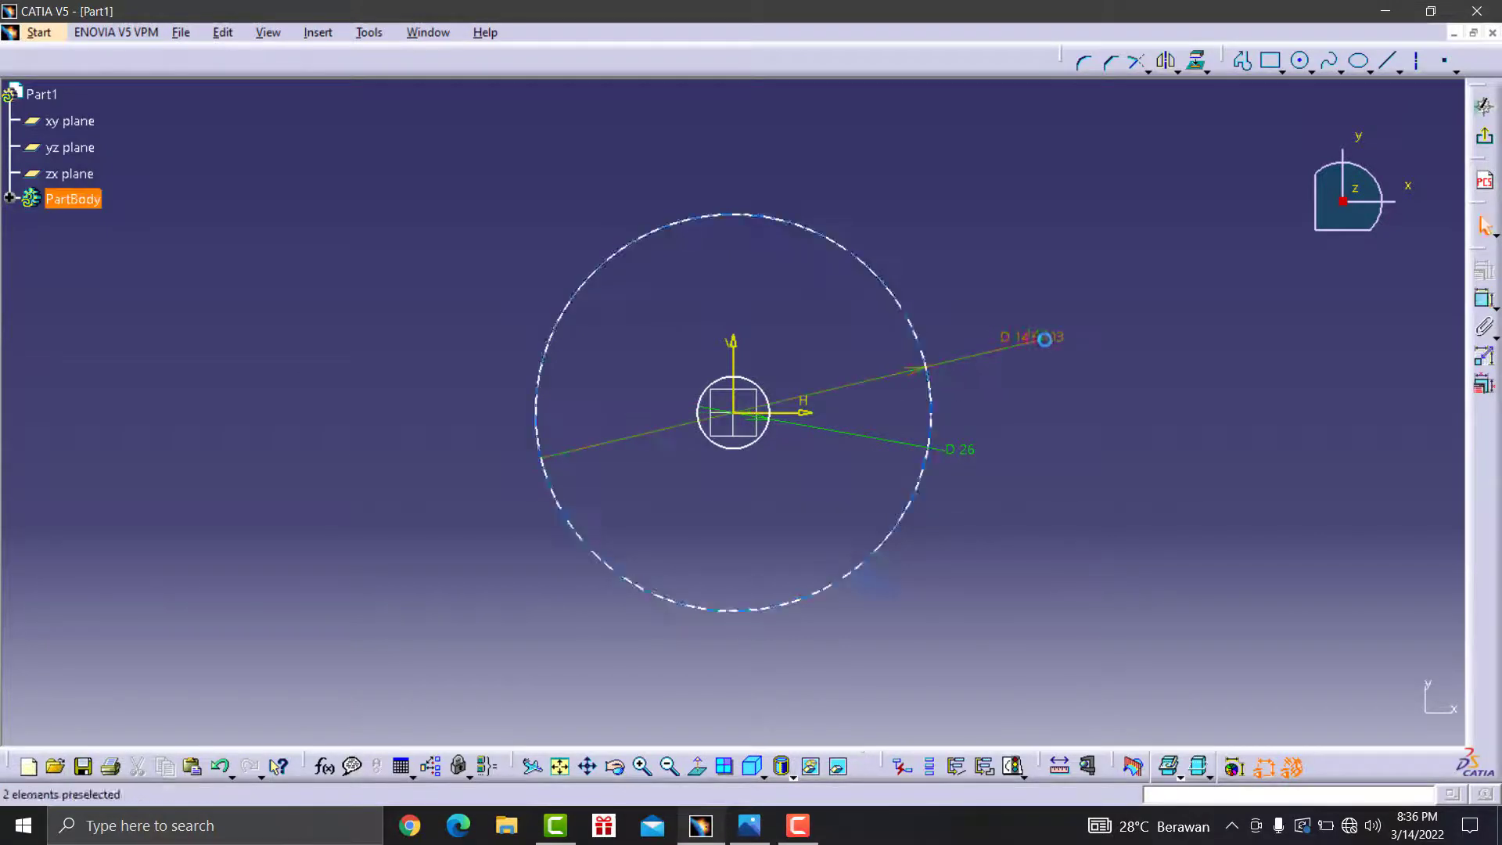
{"action": "double_click", "coordinate": [1046, 338]}
{"action": "type", "text": "45"}
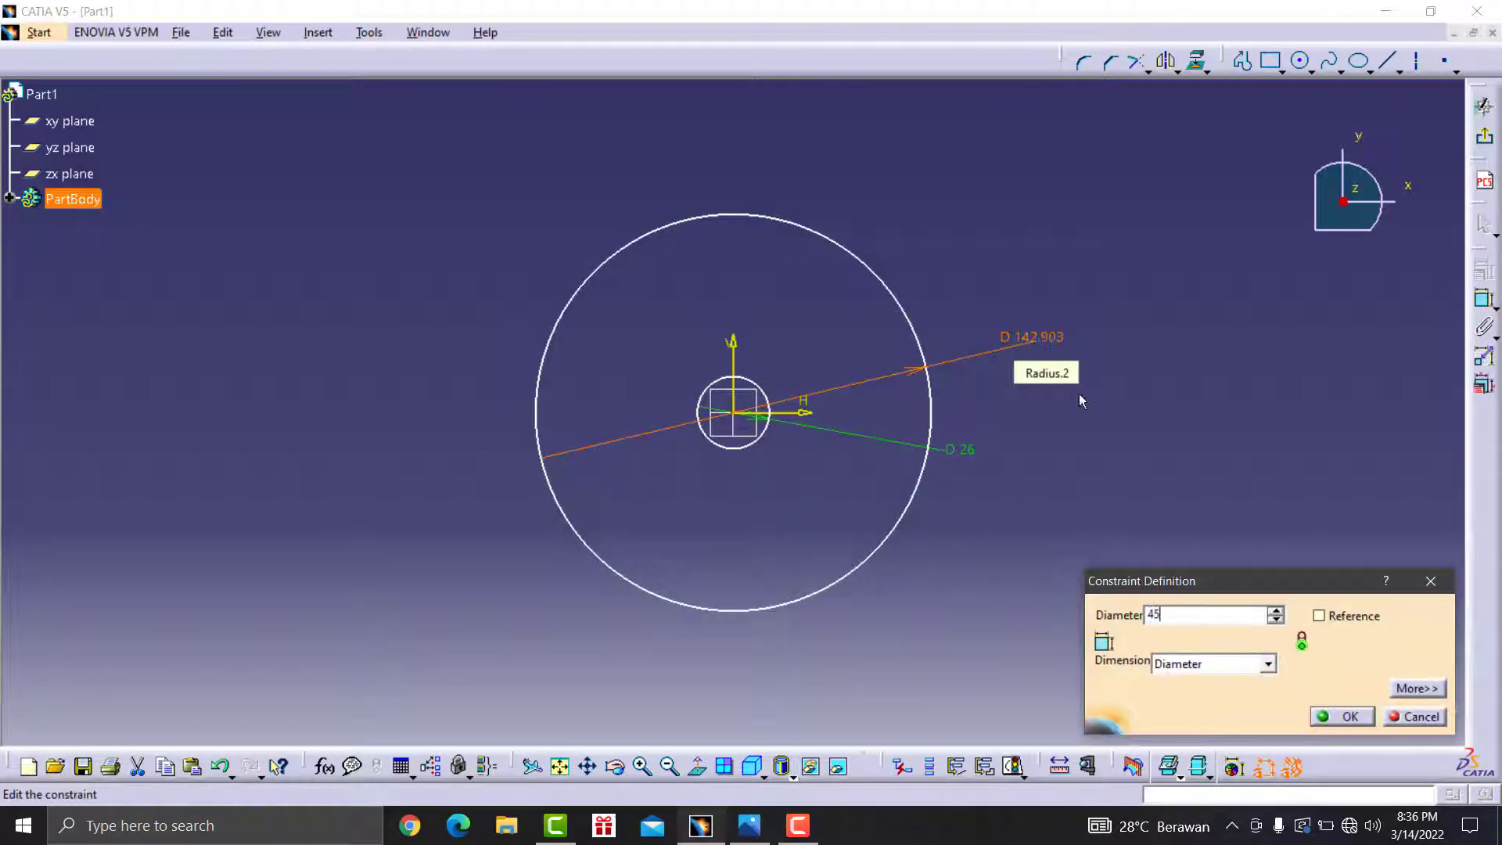
{"action": "left_click", "coordinate": [1343, 717]}
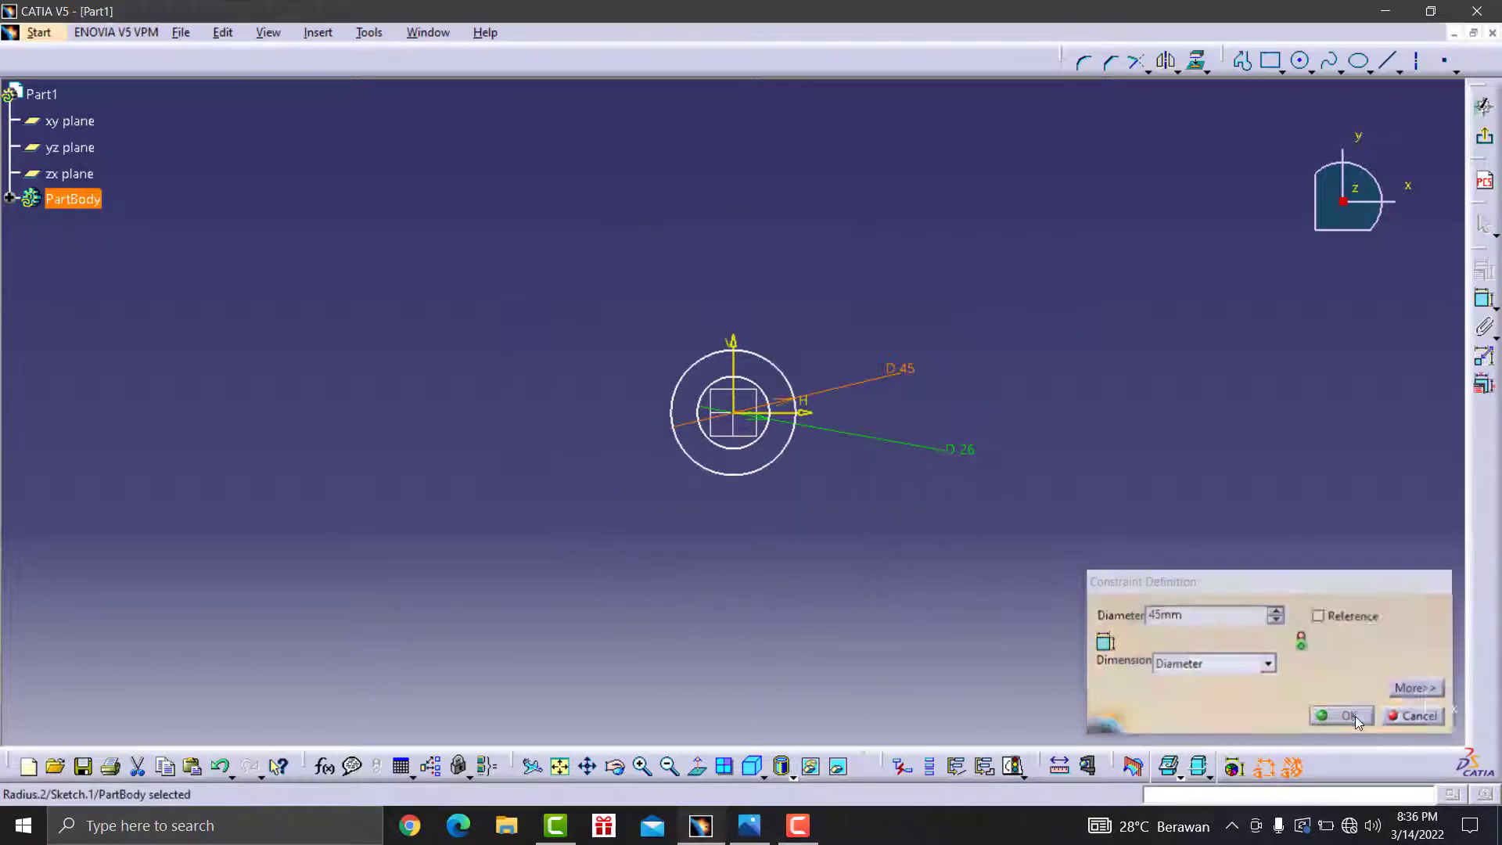
{"action": "left_click", "coordinate": [640, 766]}
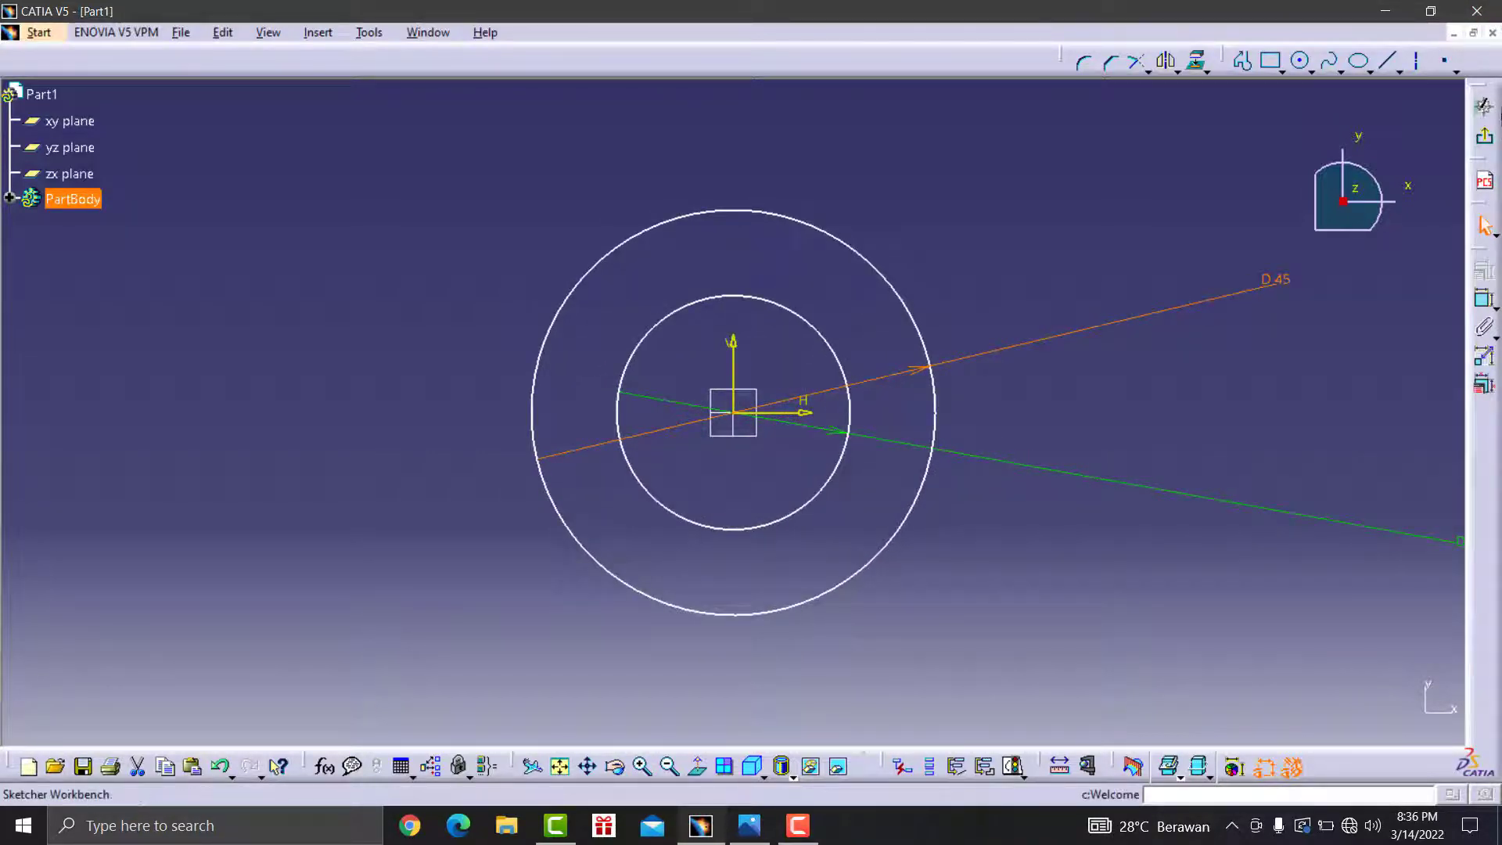
- Exit the sketch, start a Mirrored extent pad, and check the drawing's side view
{"action": "left_click", "coordinate": [1486, 140]}
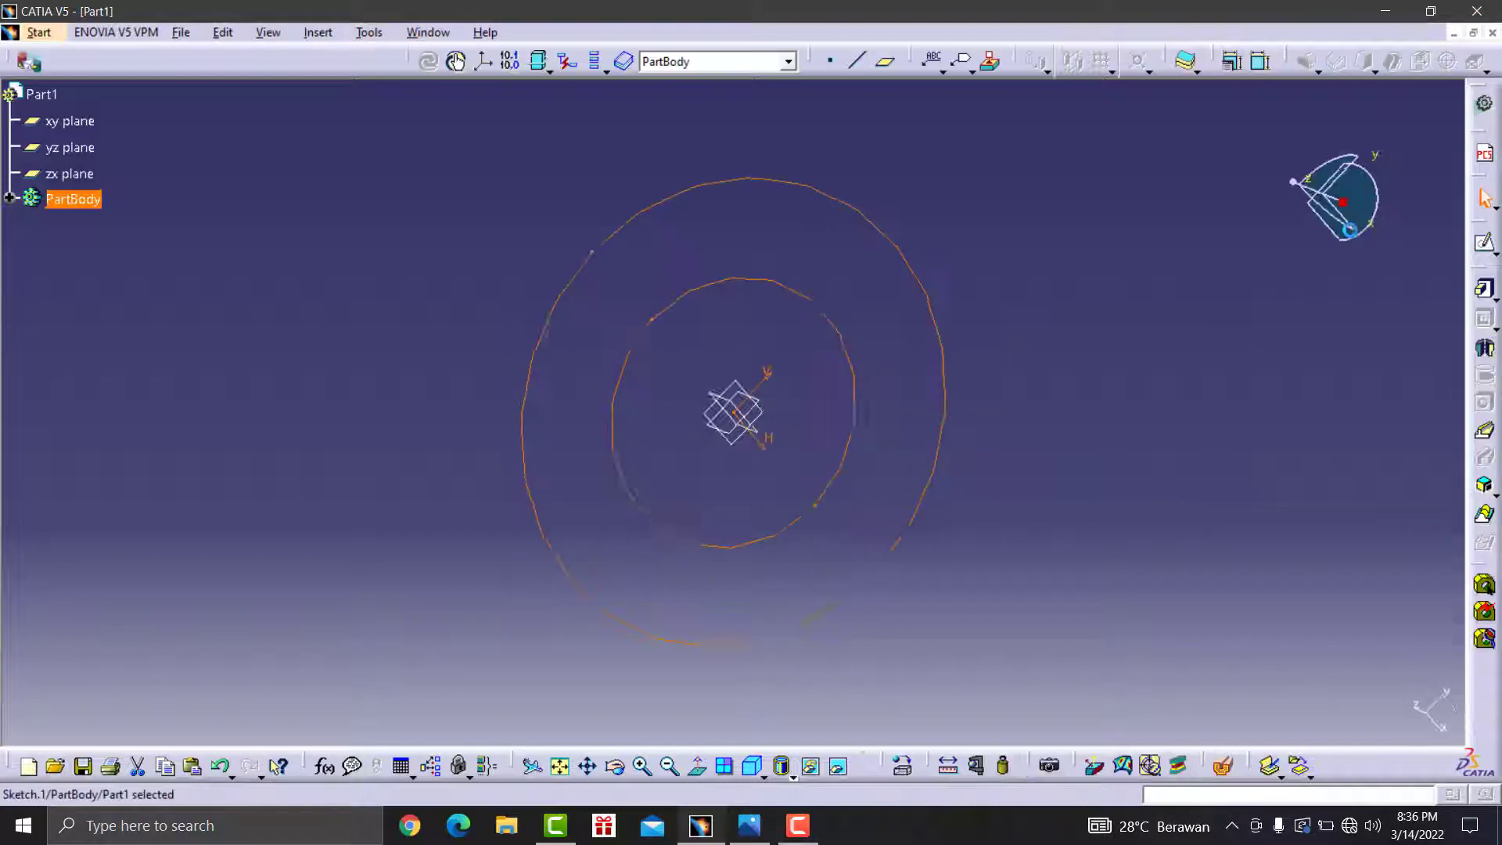
{"action": "left_click", "coordinate": [1481, 291]}
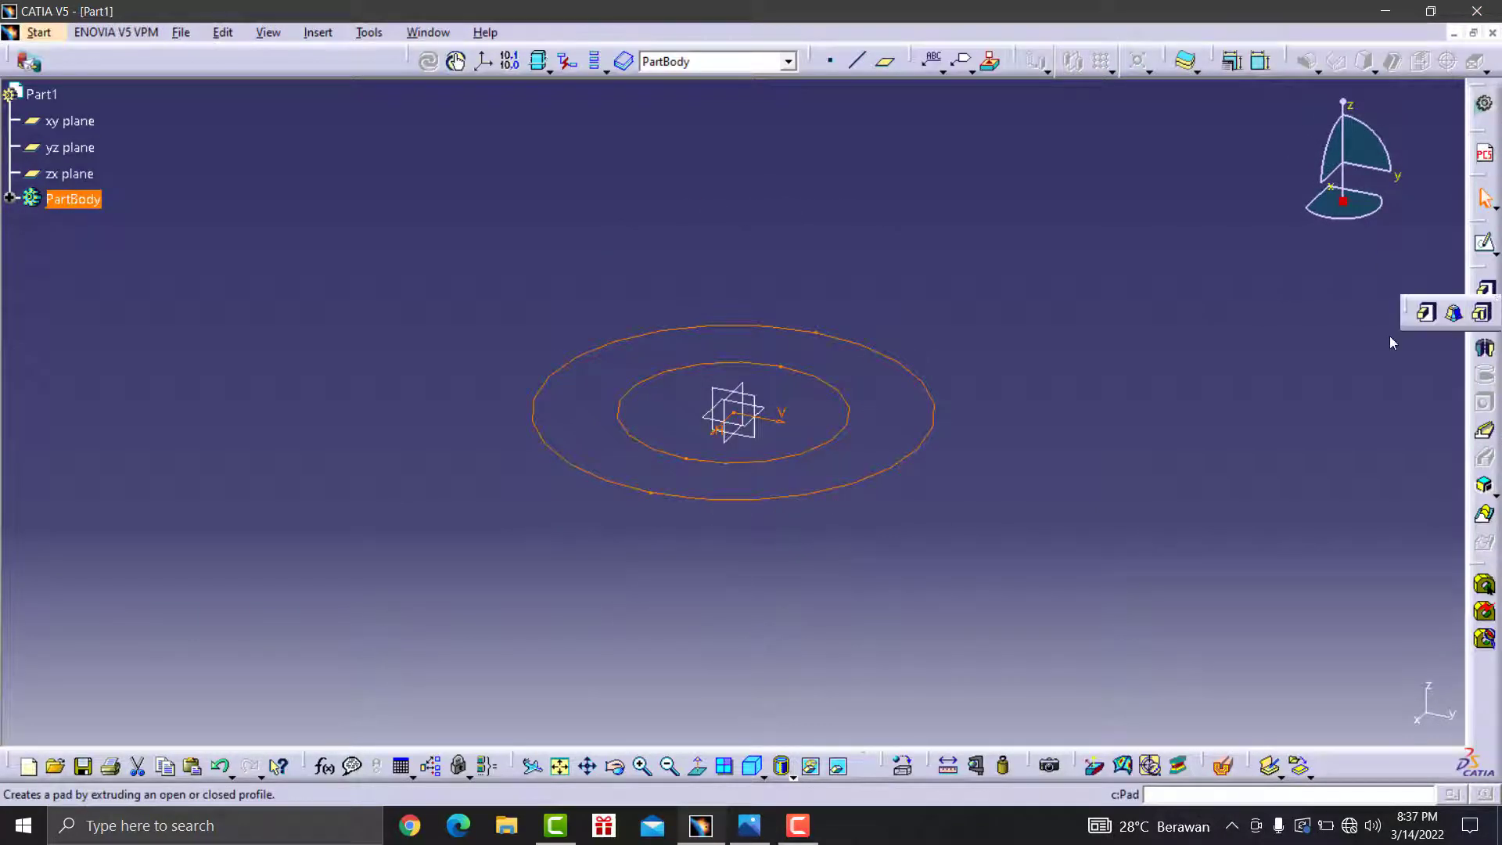
{"action": "left_click", "coordinate": [1427, 312]}
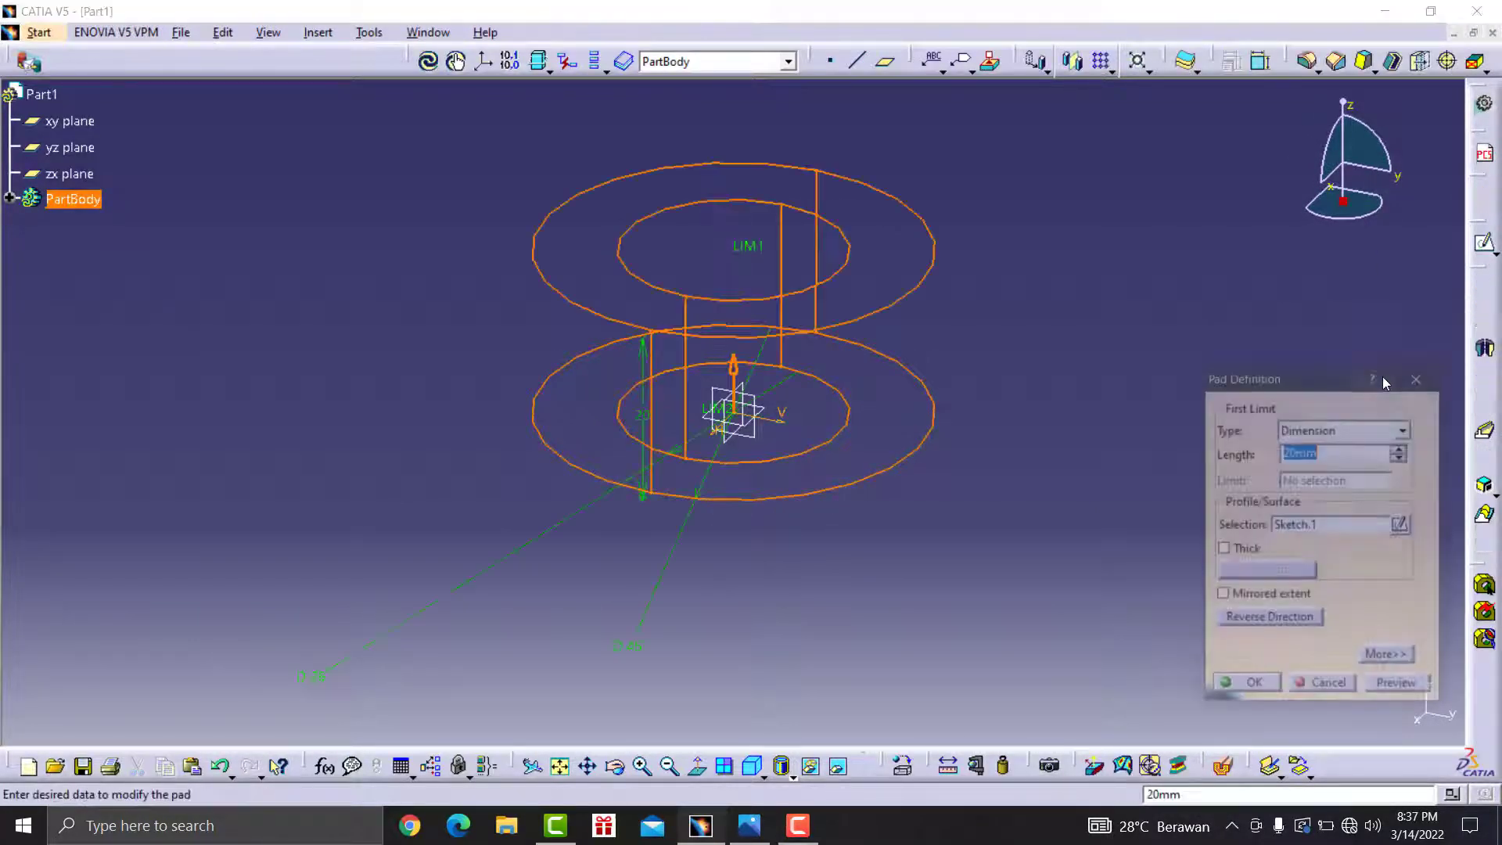
{"action": "left_click", "coordinate": [1237, 600]}
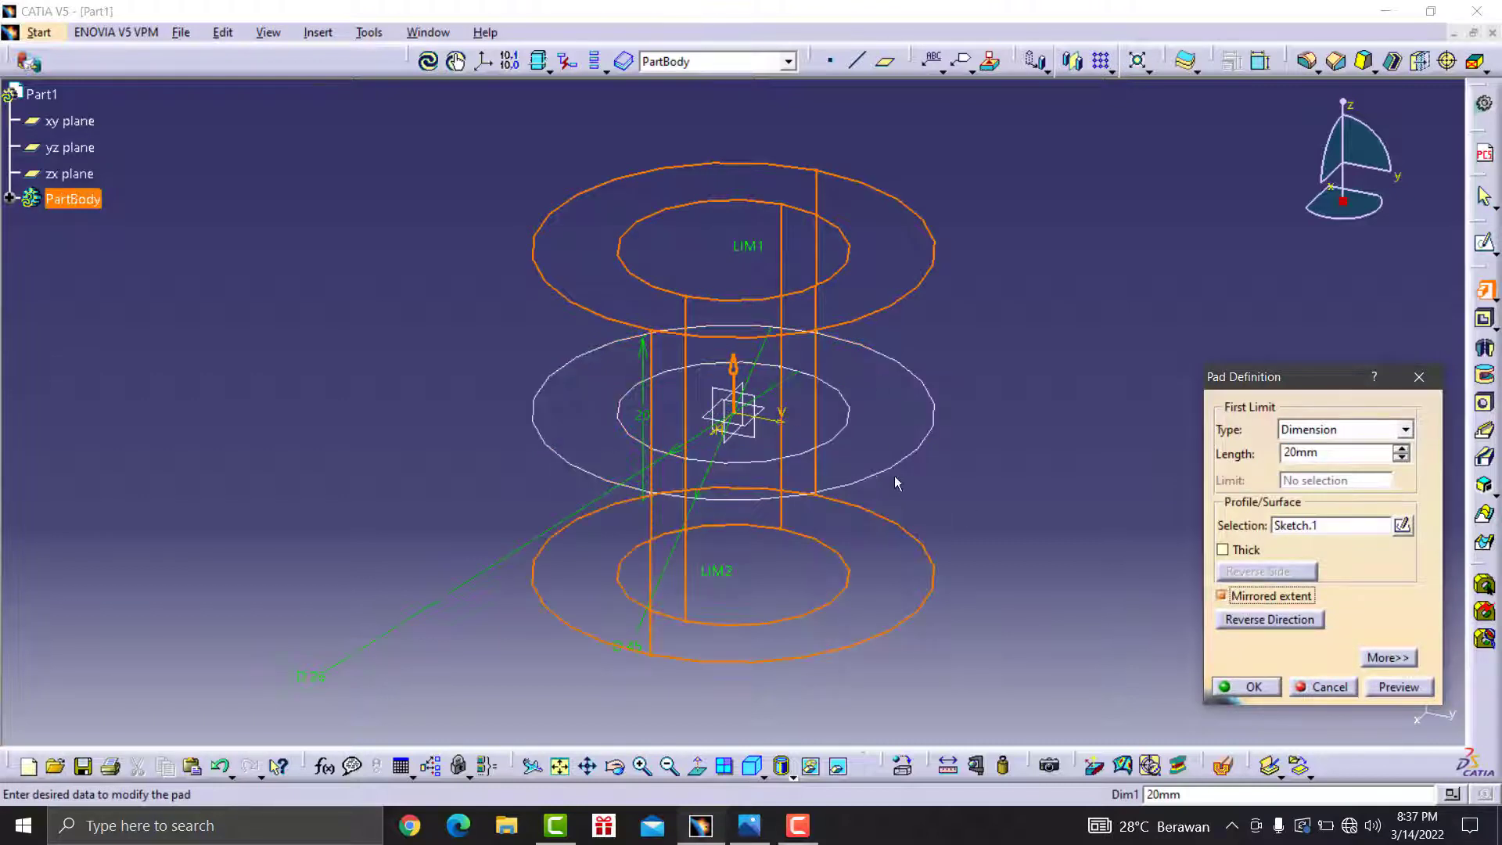
{"action": "left_click", "coordinate": [750, 825]}
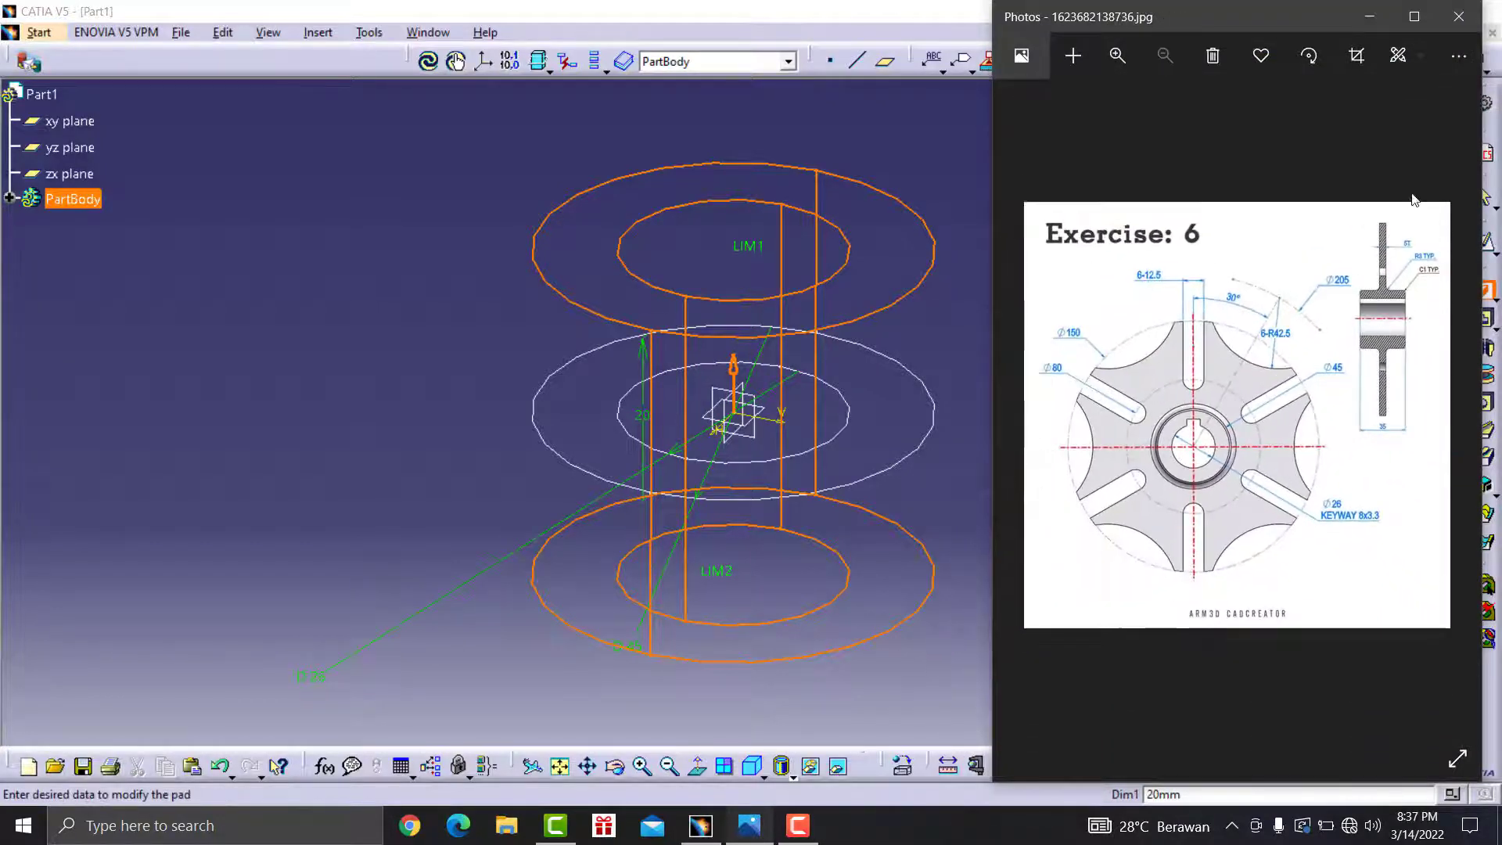
{"action": "scroll", "coordinate": [1367, 552], "scroll_direction": "up", "scroll_amount": 5}
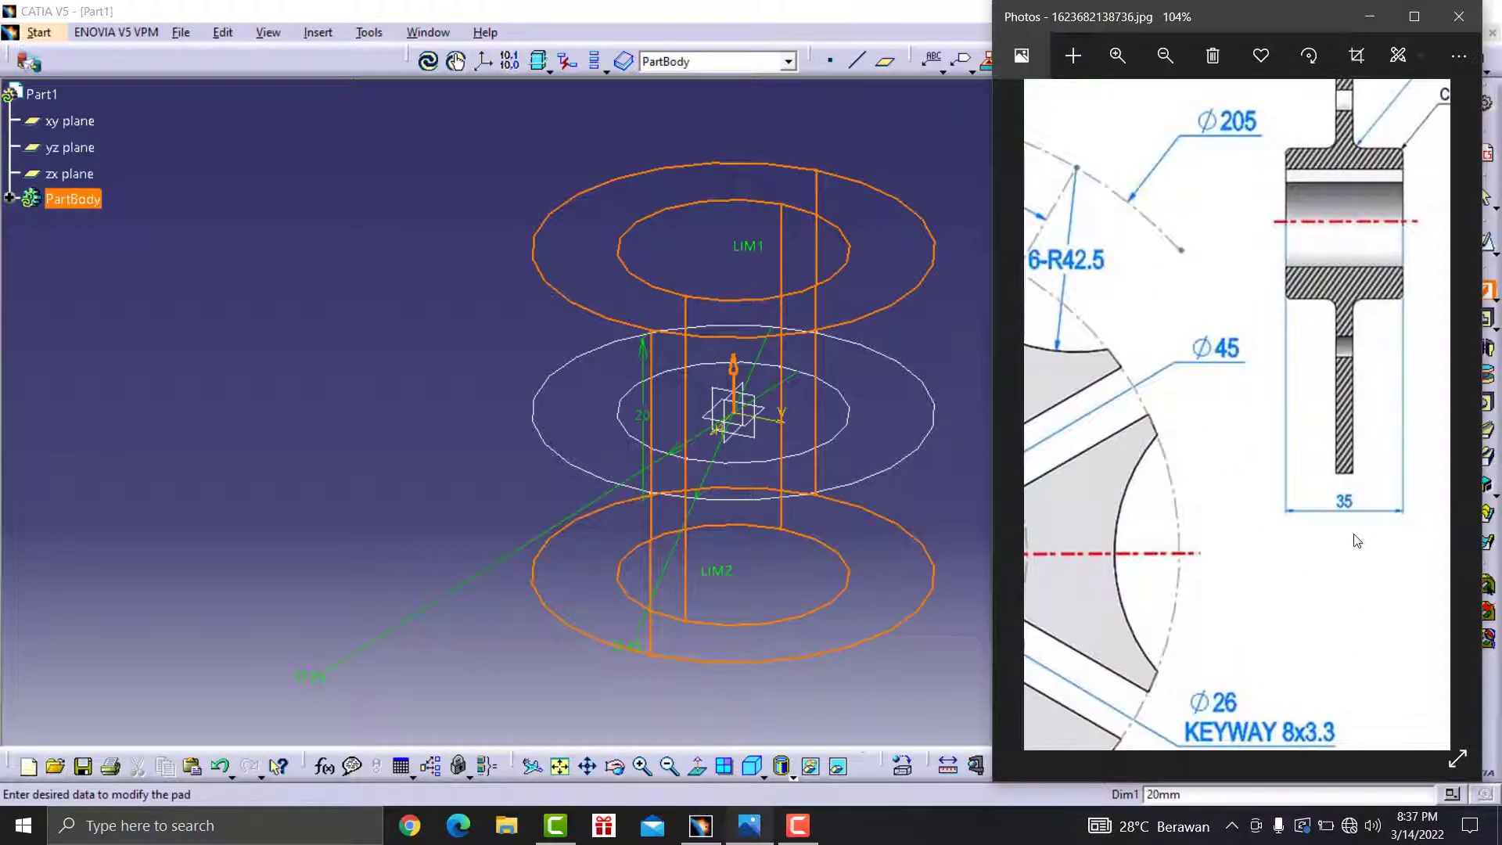
- Compute 35 ÷ 2 = 17.5 in Windows Calculator, then minimize it
{"action": "left_click", "coordinate": [156, 826]}
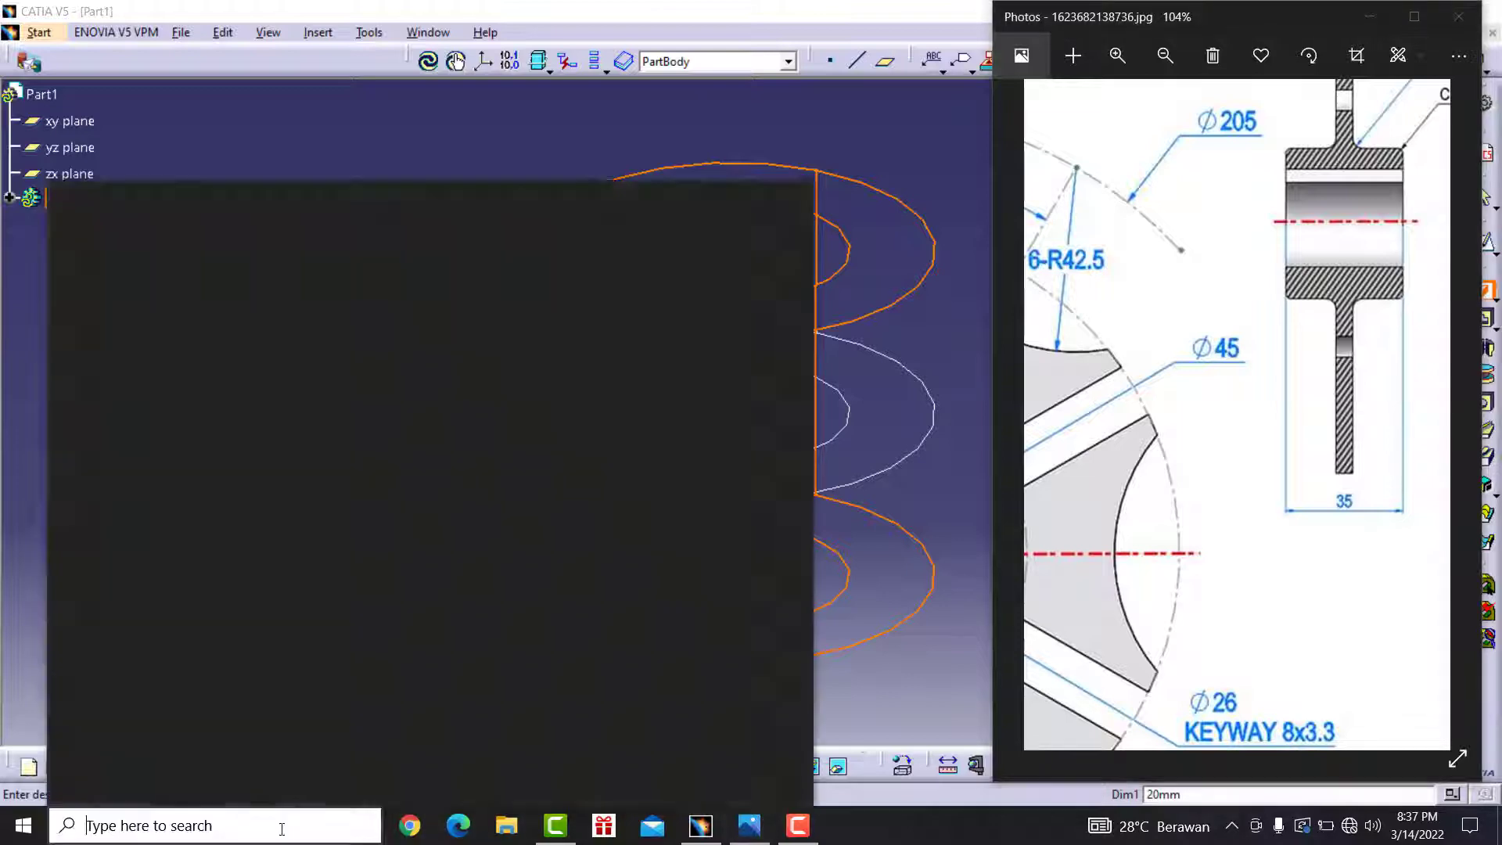
{"action": "type", "text": "c"}
{"action": "left_click", "coordinate": [126, 288]}
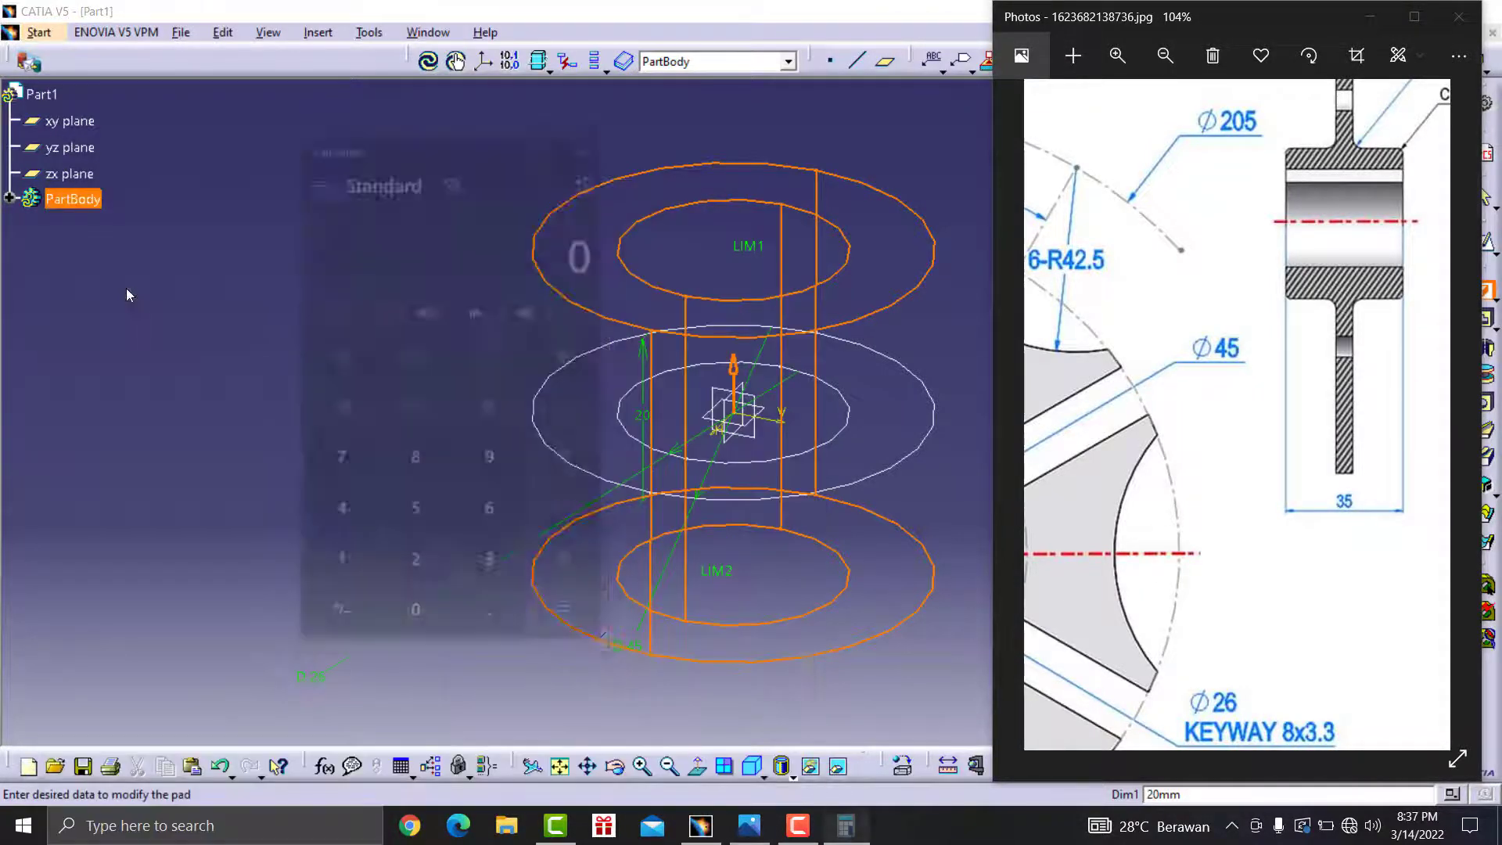
{"action": "left_click_drag", "start_coordinate": [438, 153], "coordinate": [446, 181]}
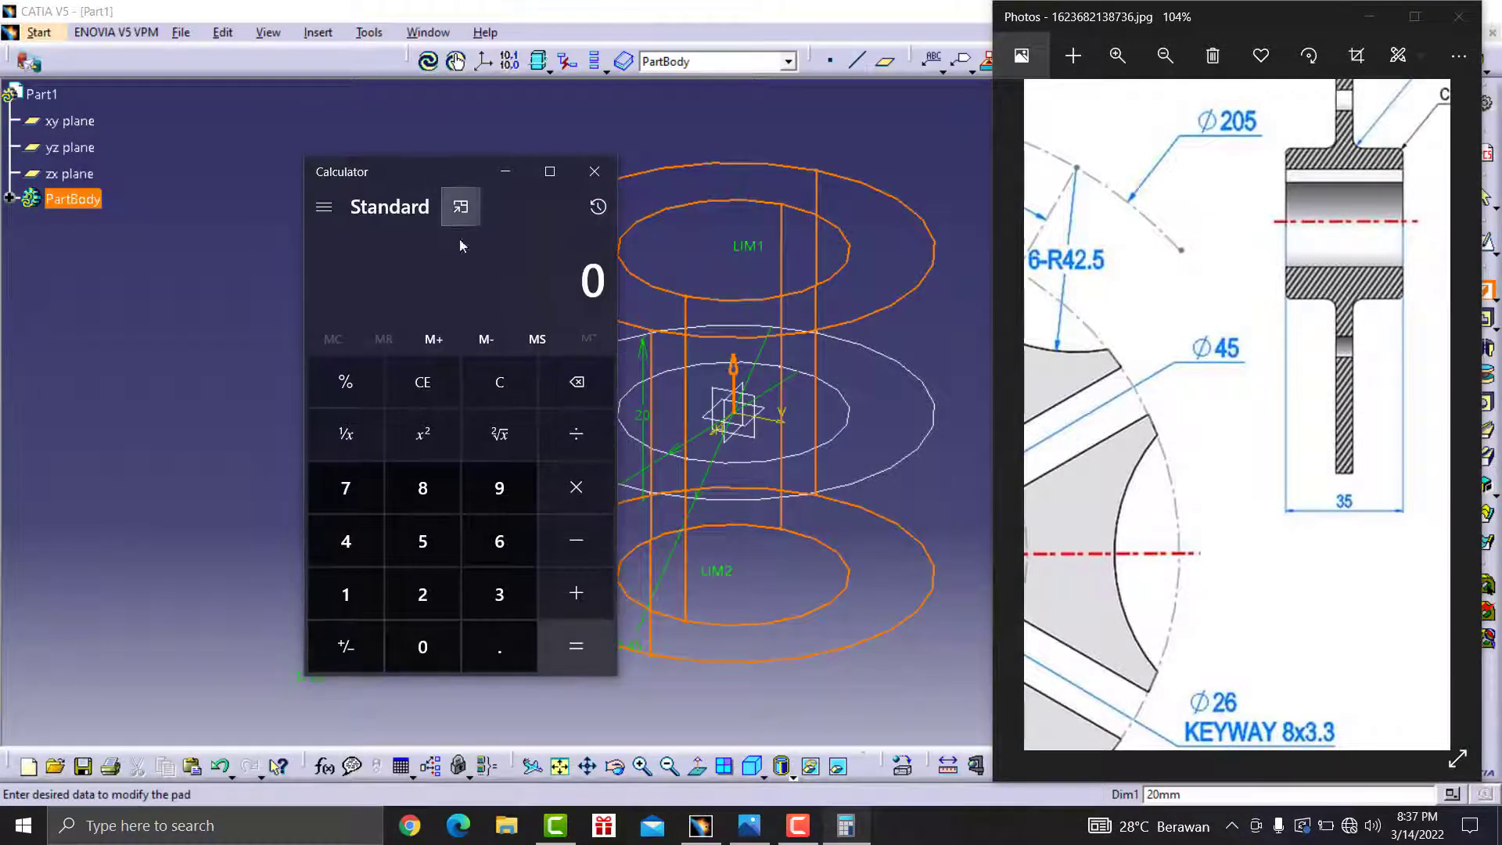
{"action": "left_click", "coordinate": [518, 618]}
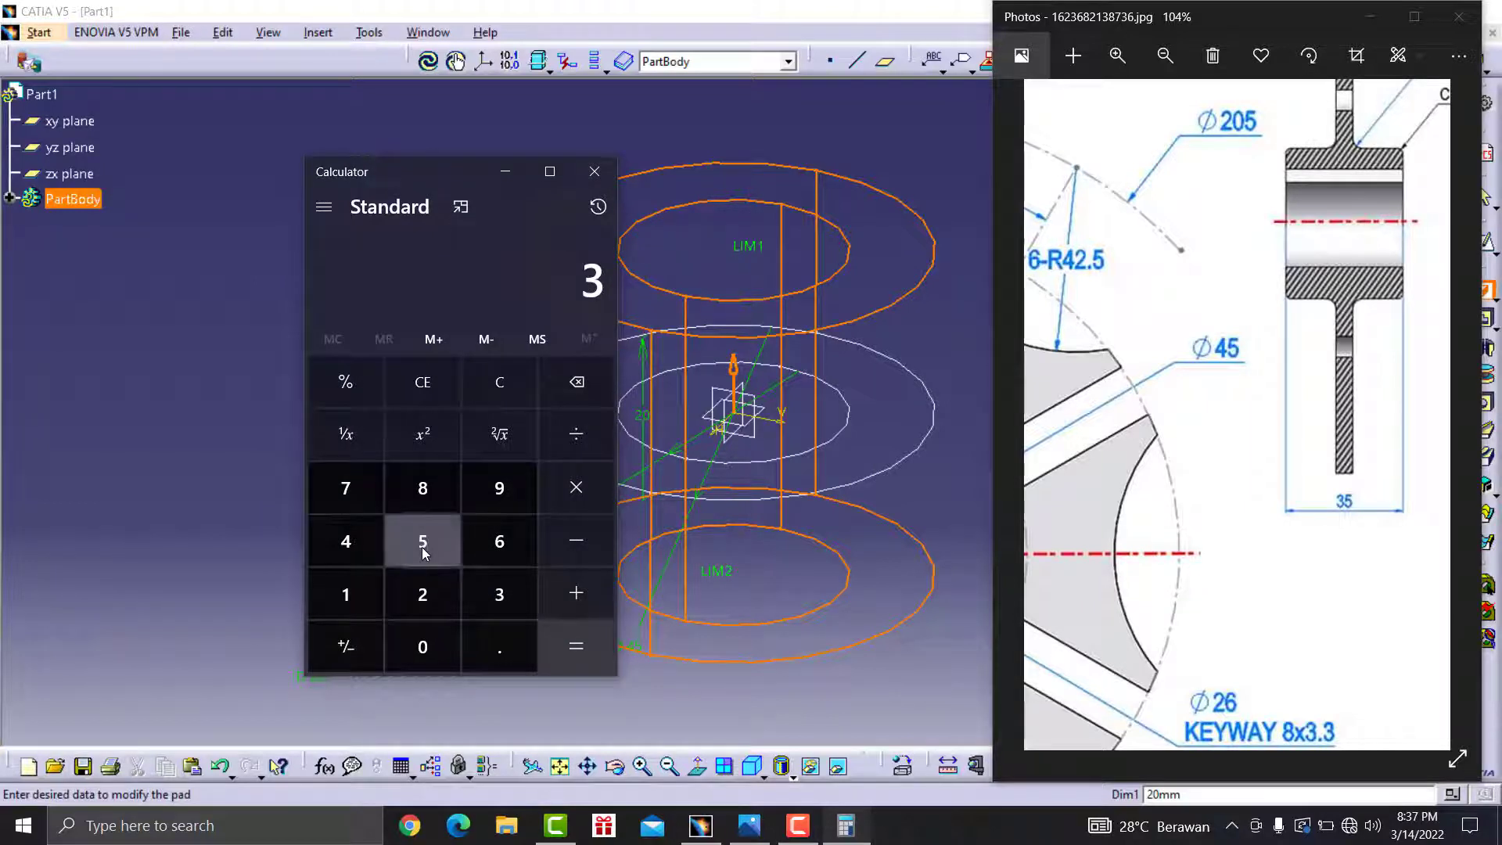
{"action": "left_click", "coordinate": [421, 547]}
{"action": "left_click", "coordinate": [576, 433]}
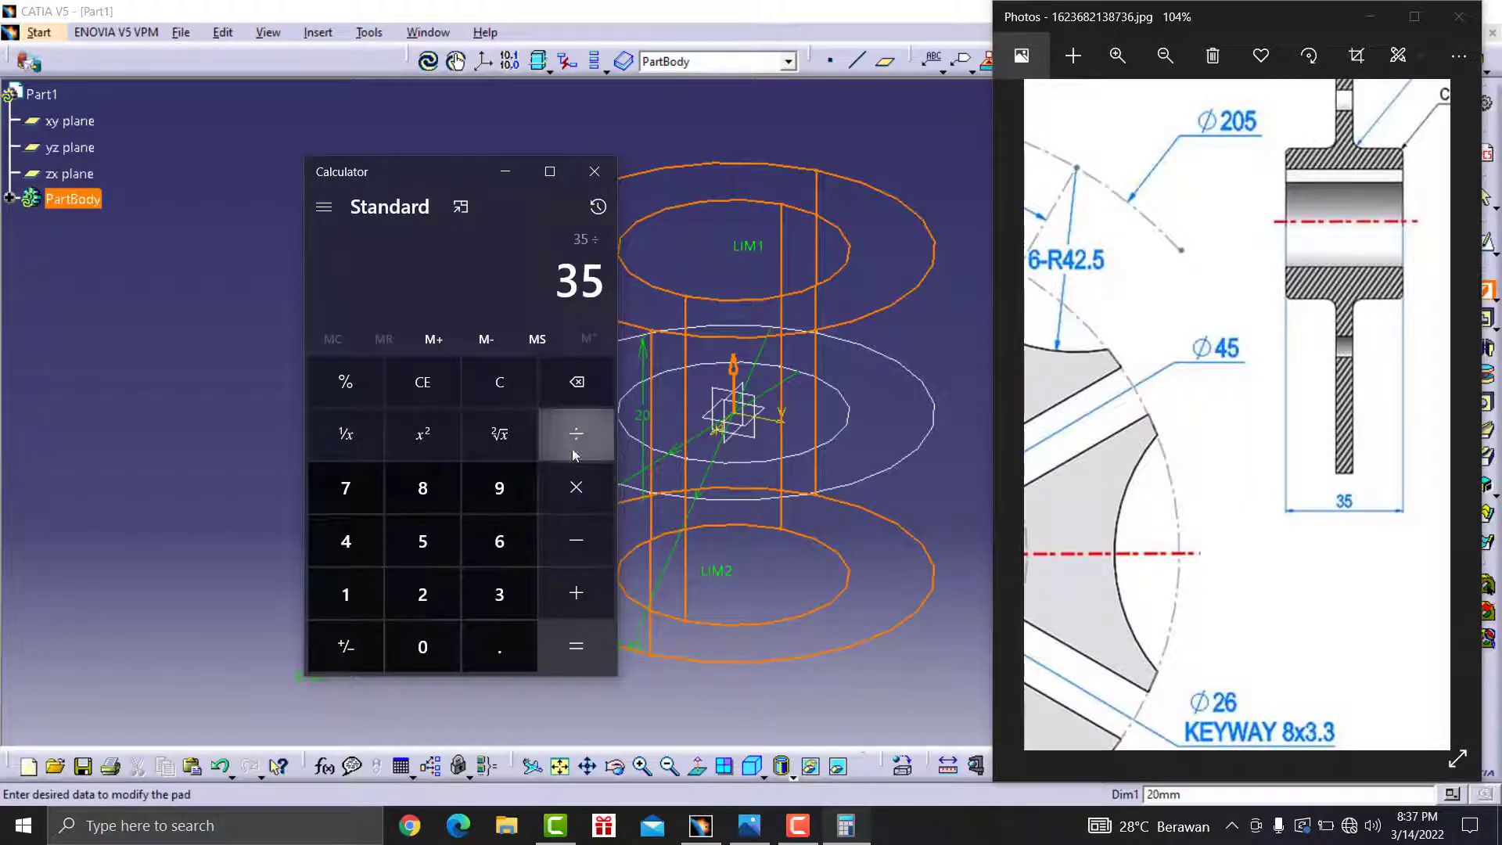
{"action": "left_click", "coordinate": [422, 593]}
{"action": "left_click", "coordinate": [598, 657]}
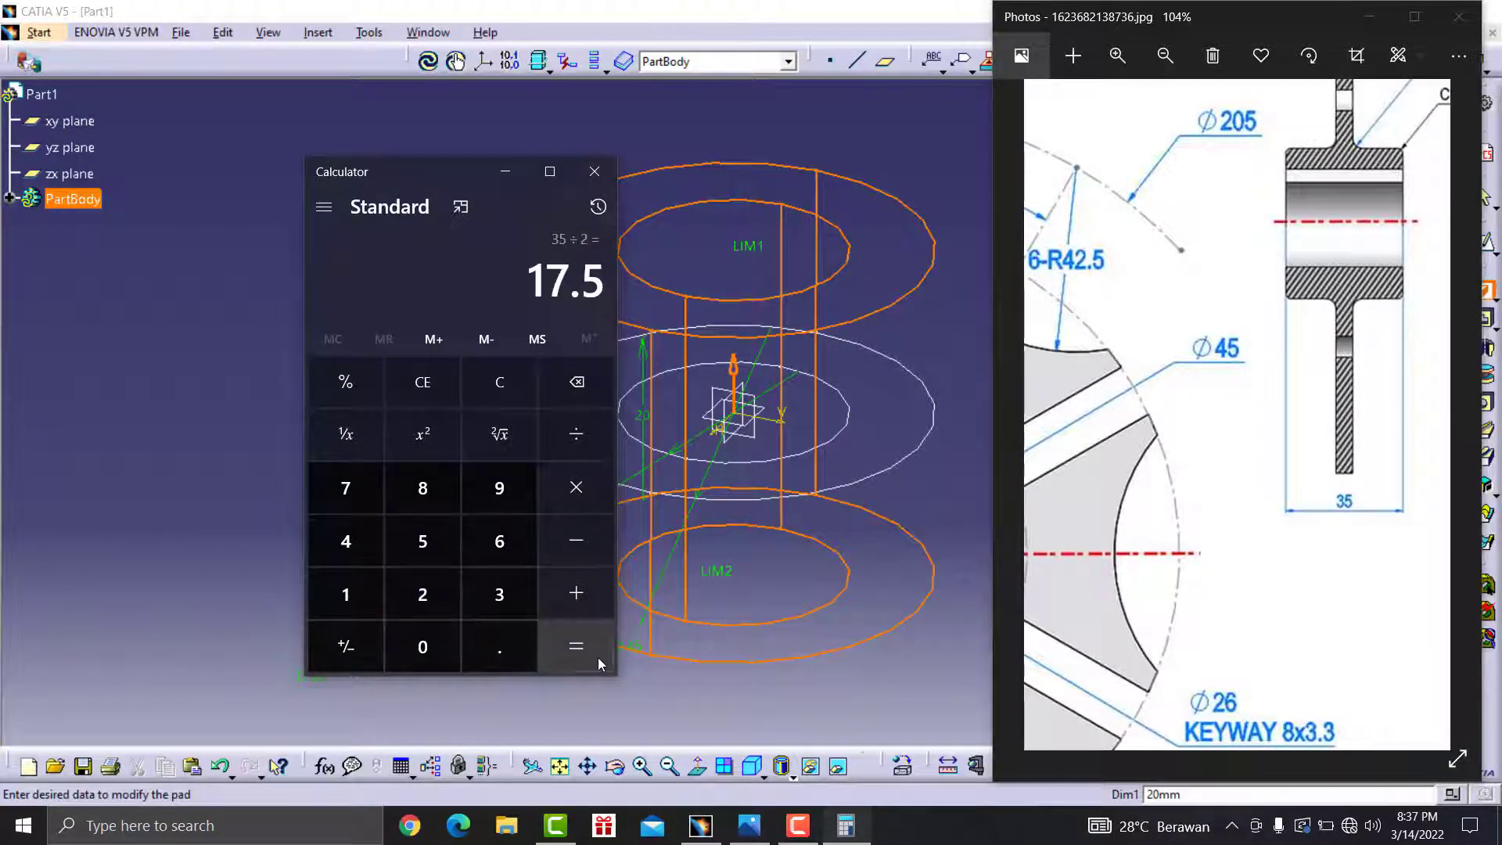
{"action": "left_click", "coordinate": [506, 171]}
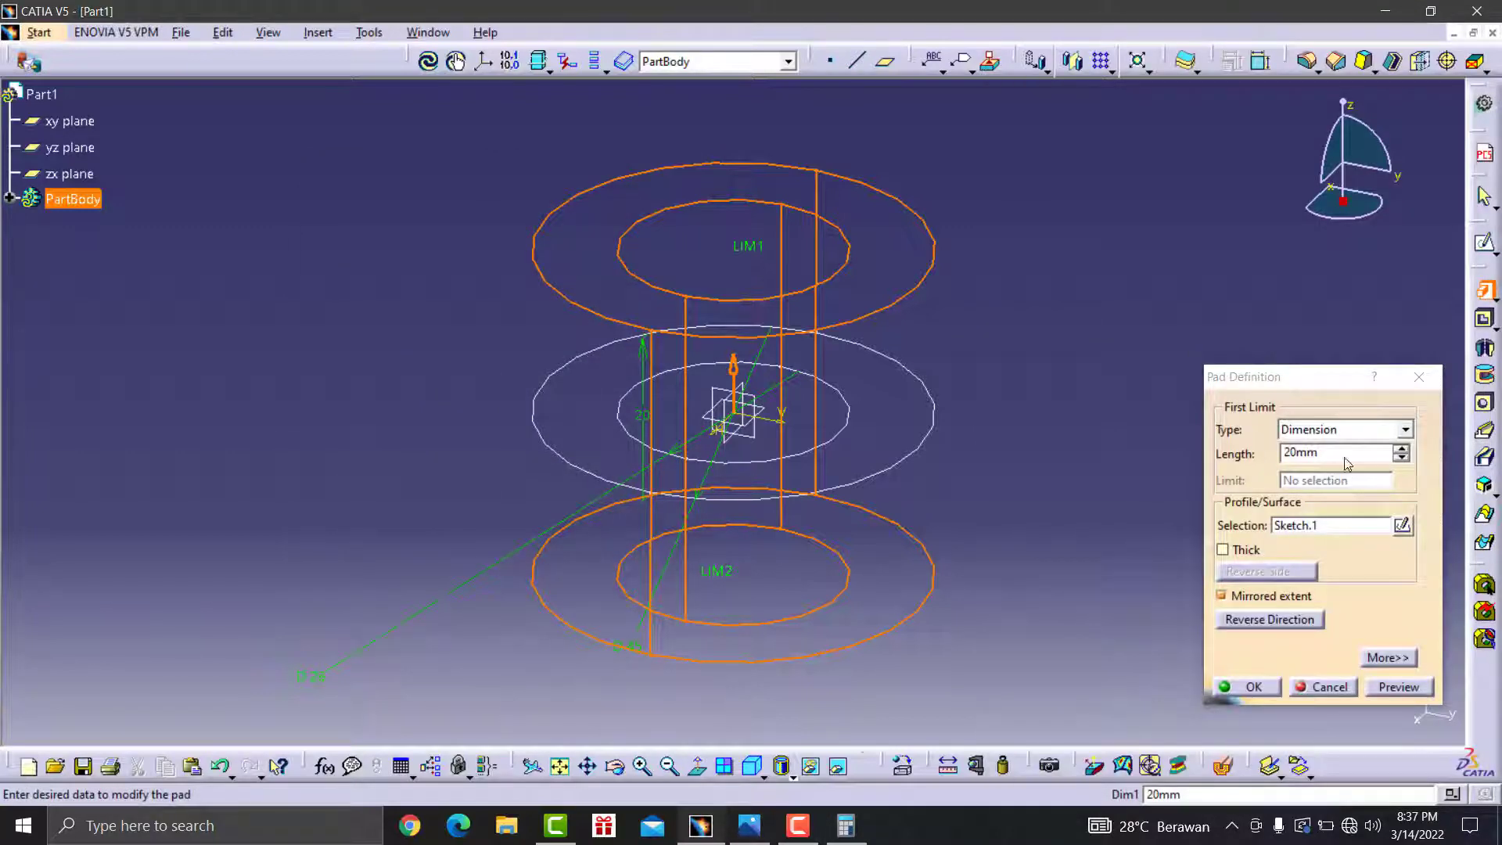
- Set the mirrored pad length to 17.5mm and create the hollow hub cylinder
{"action": "left_click_drag", "start_coordinate": [1345, 456], "coordinate": [1257, 454]}
{"action": "type", "text": "1"}
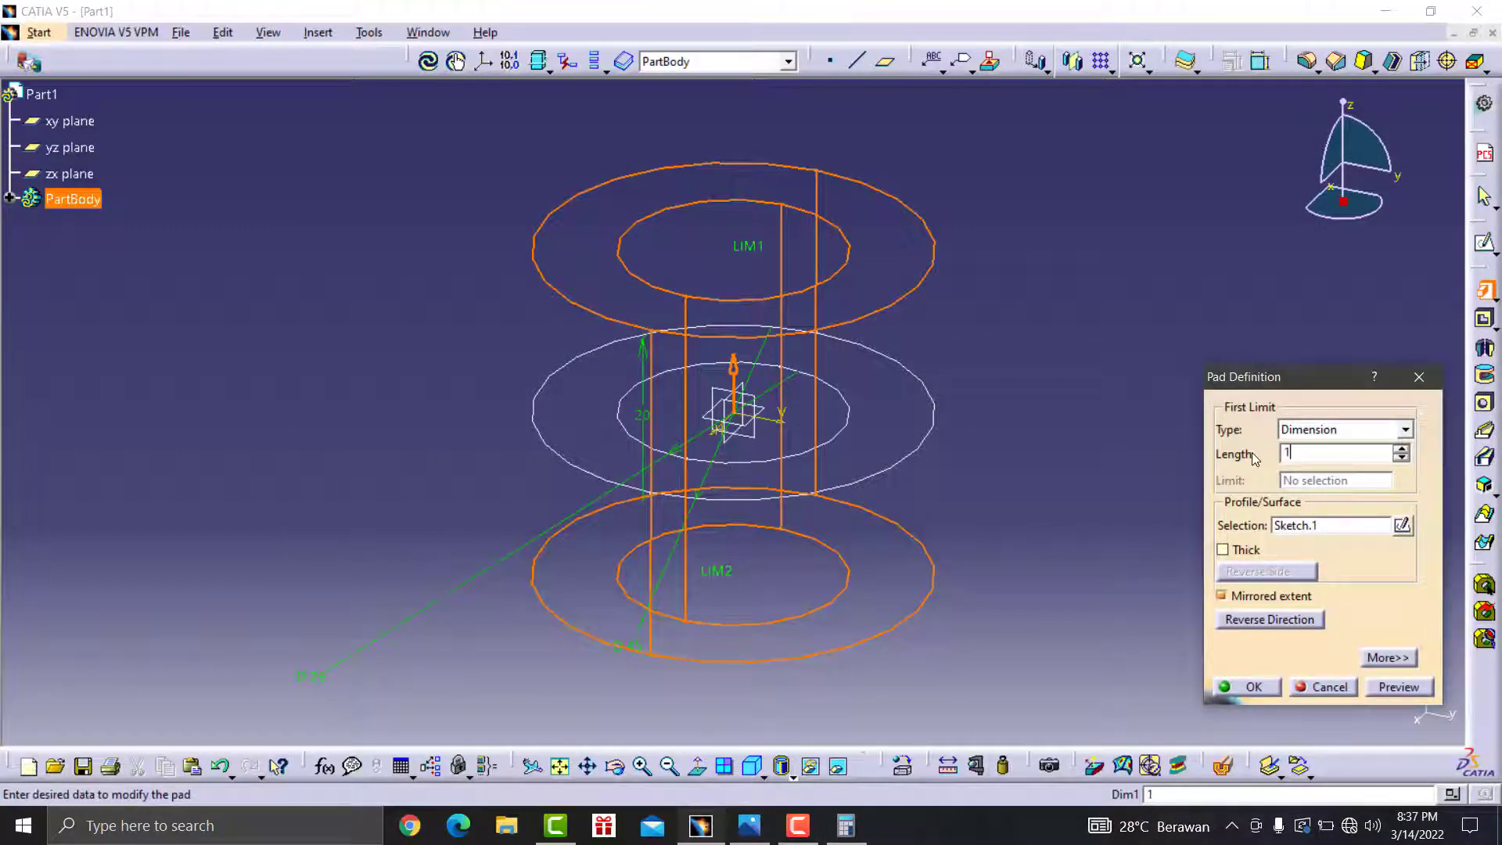
{"action": "type", "text": "75"}
{"action": "left_click", "coordinate": [1341, 525]}
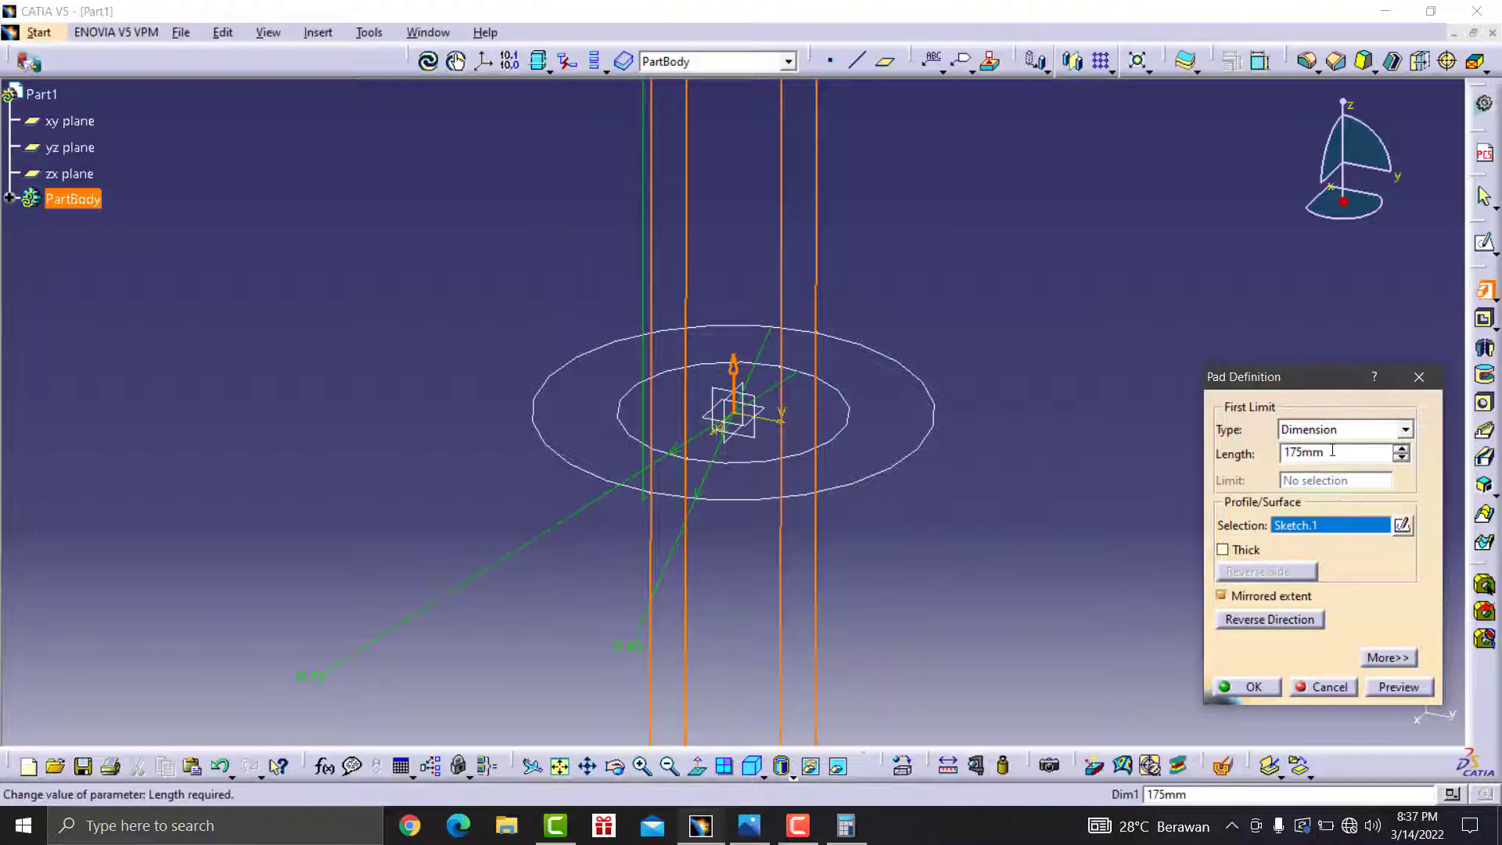
{"action": "left_click_drag", "start_coordinate": [1328, 452], "coordinate": [1258, 457]}
{"action": "type", "text": "1"}
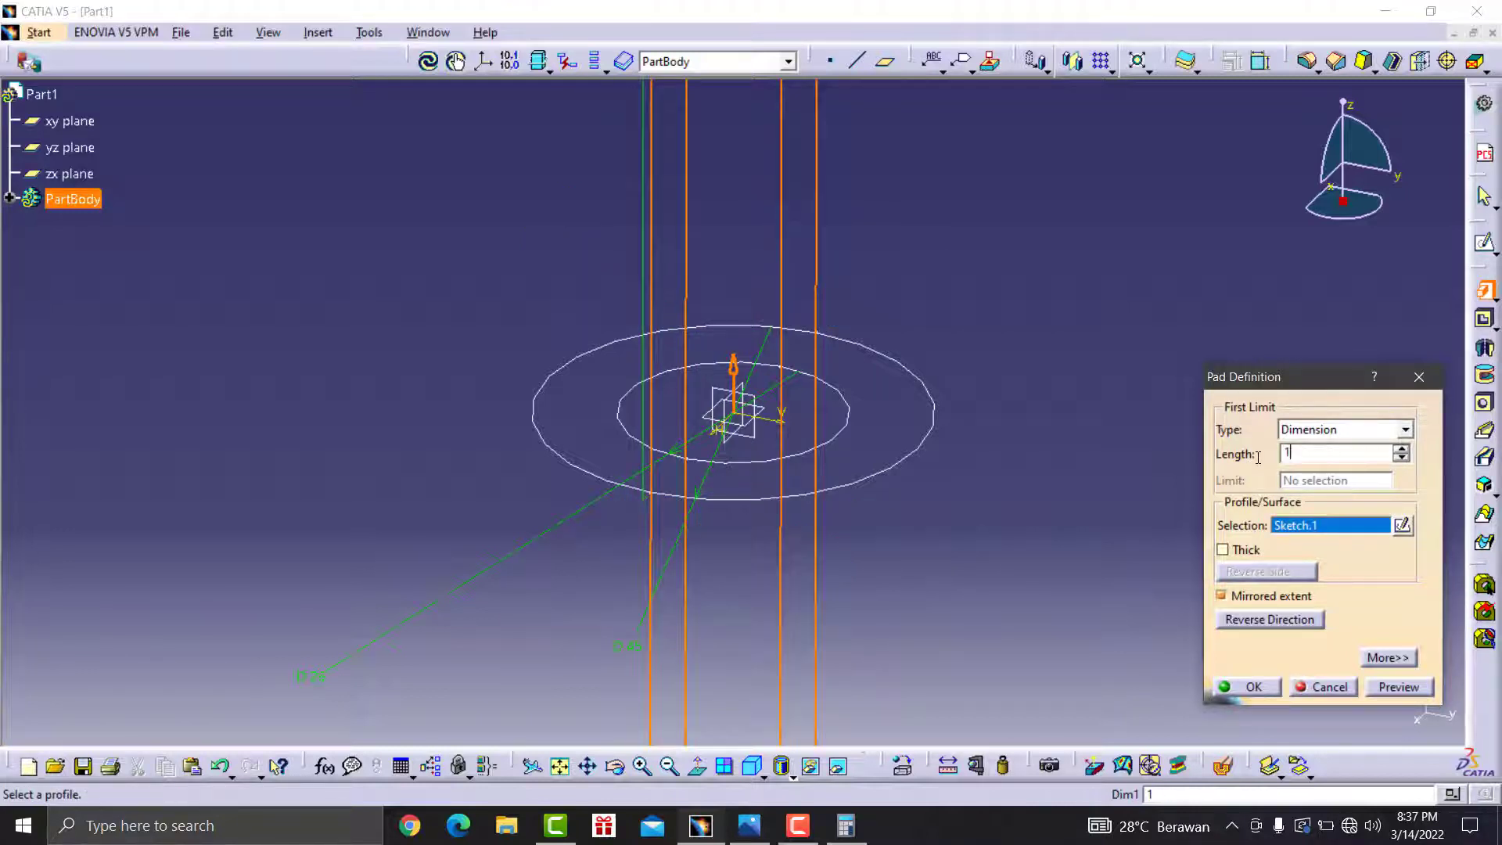
{"action": "type", "text": "7."}
{"action": "type", "text": "5"}
{"action": "left_click", "coordinate": [1341, 525]}
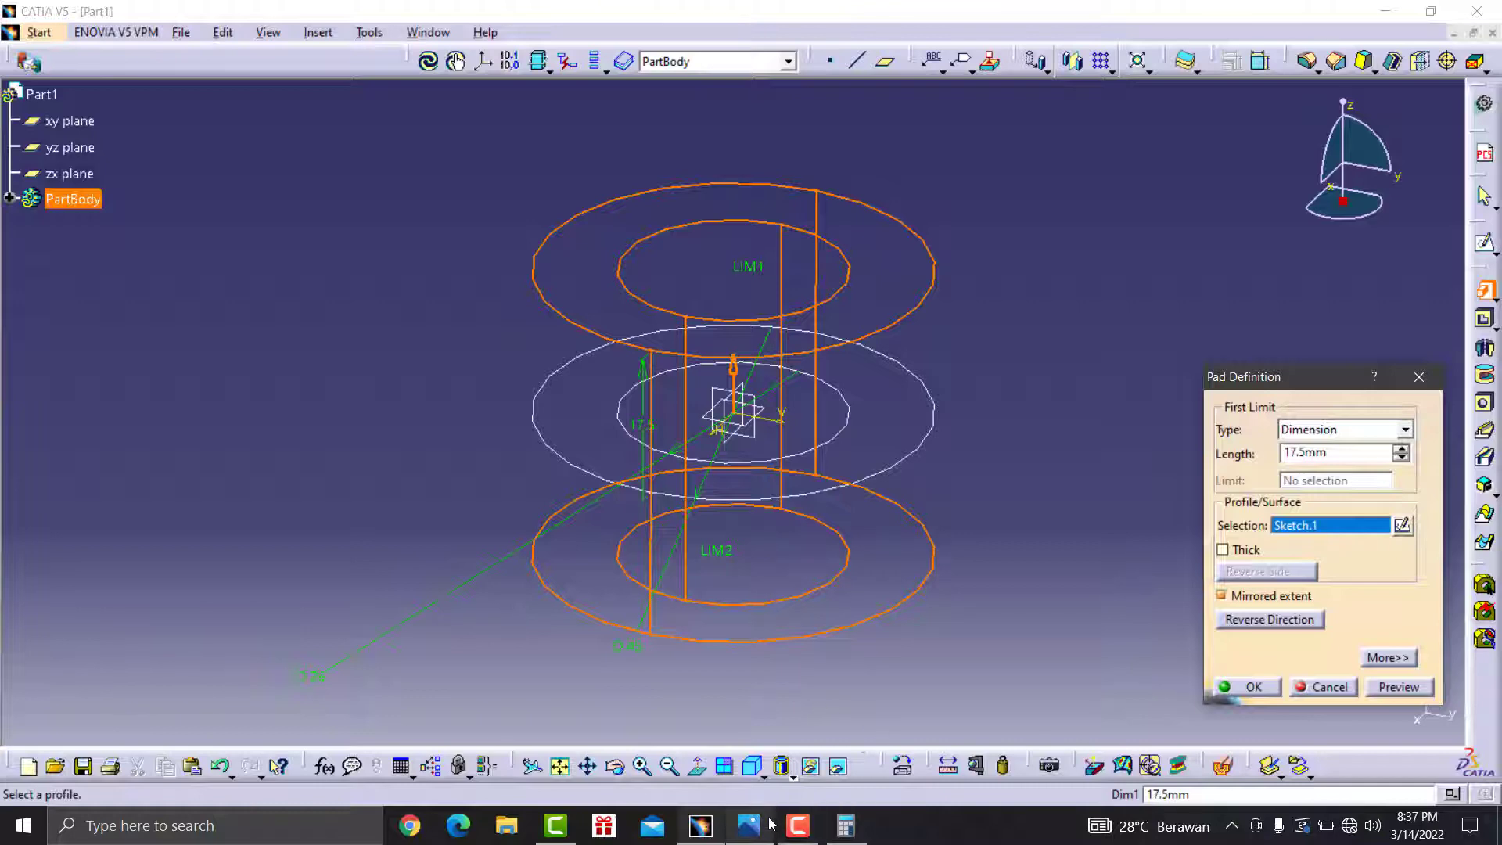
{"action": "left_click", "coordinate": [747, 838]}
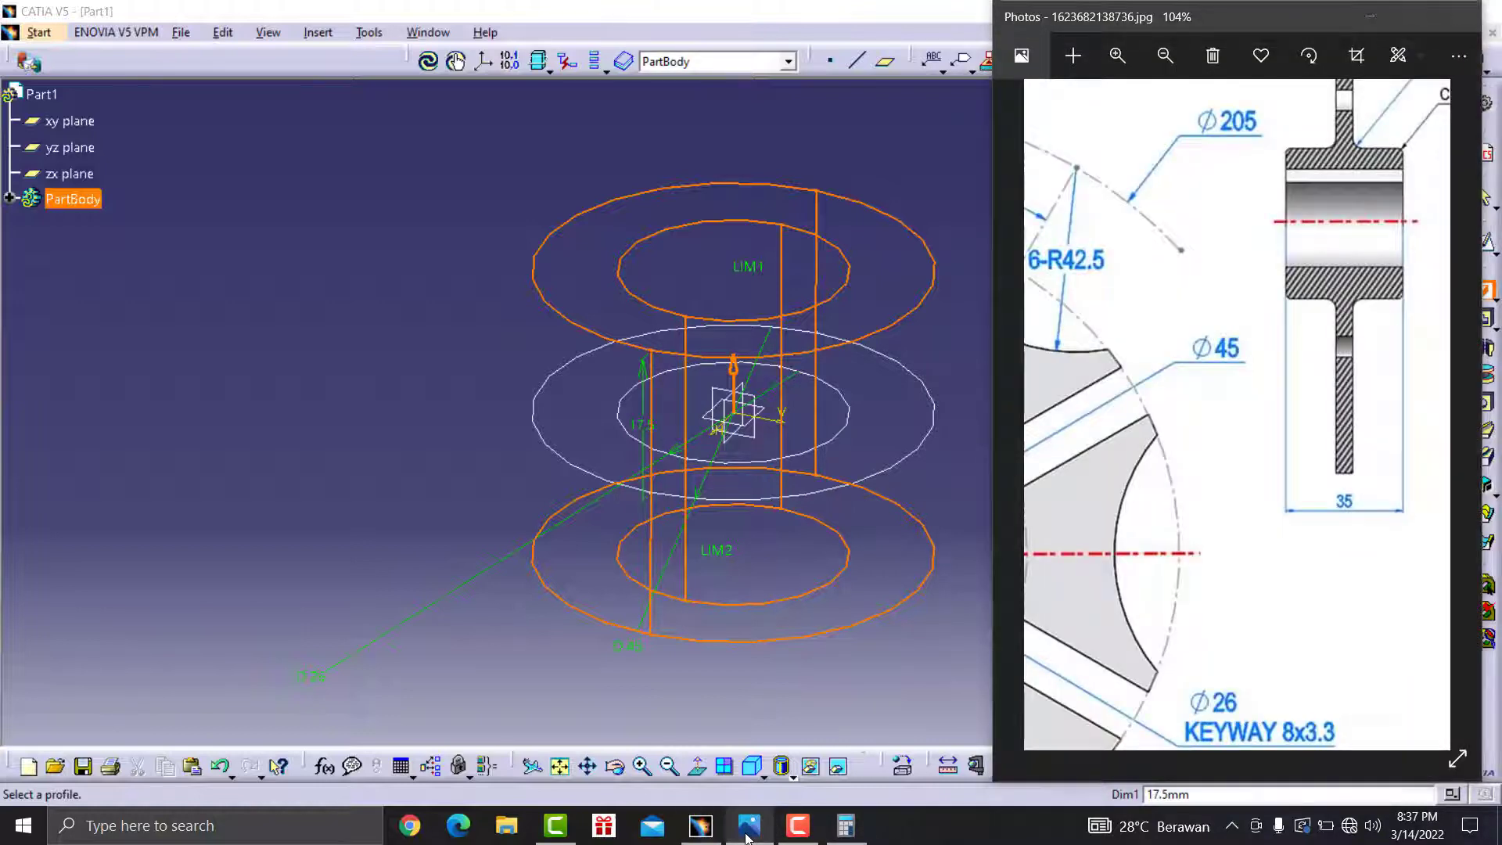
{"action": "left_click", "coordinate": [748, 838]}
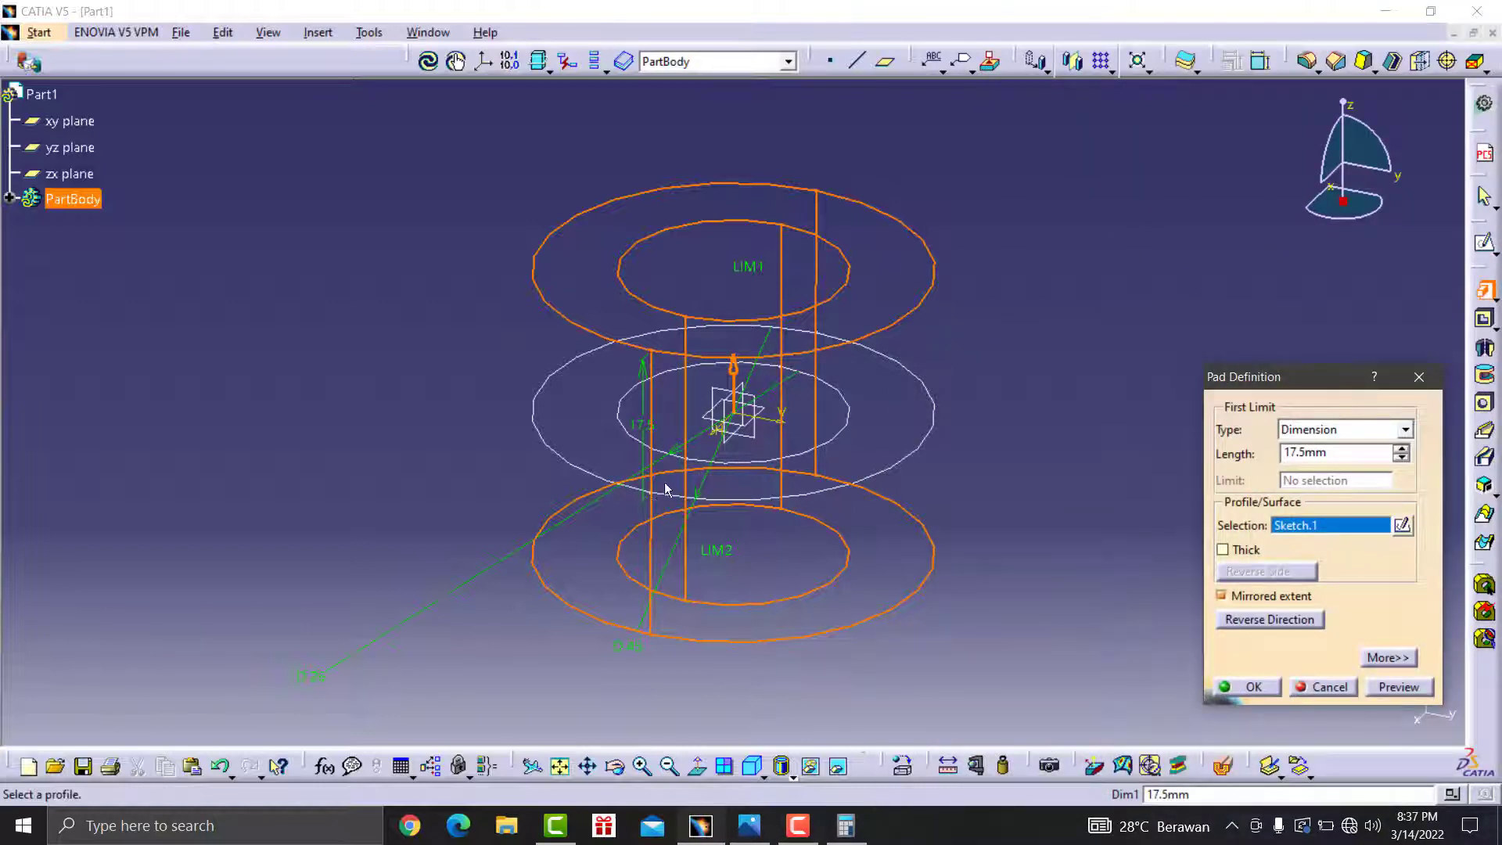
{"action": "left_click", "coordinate": [1252, 688]}
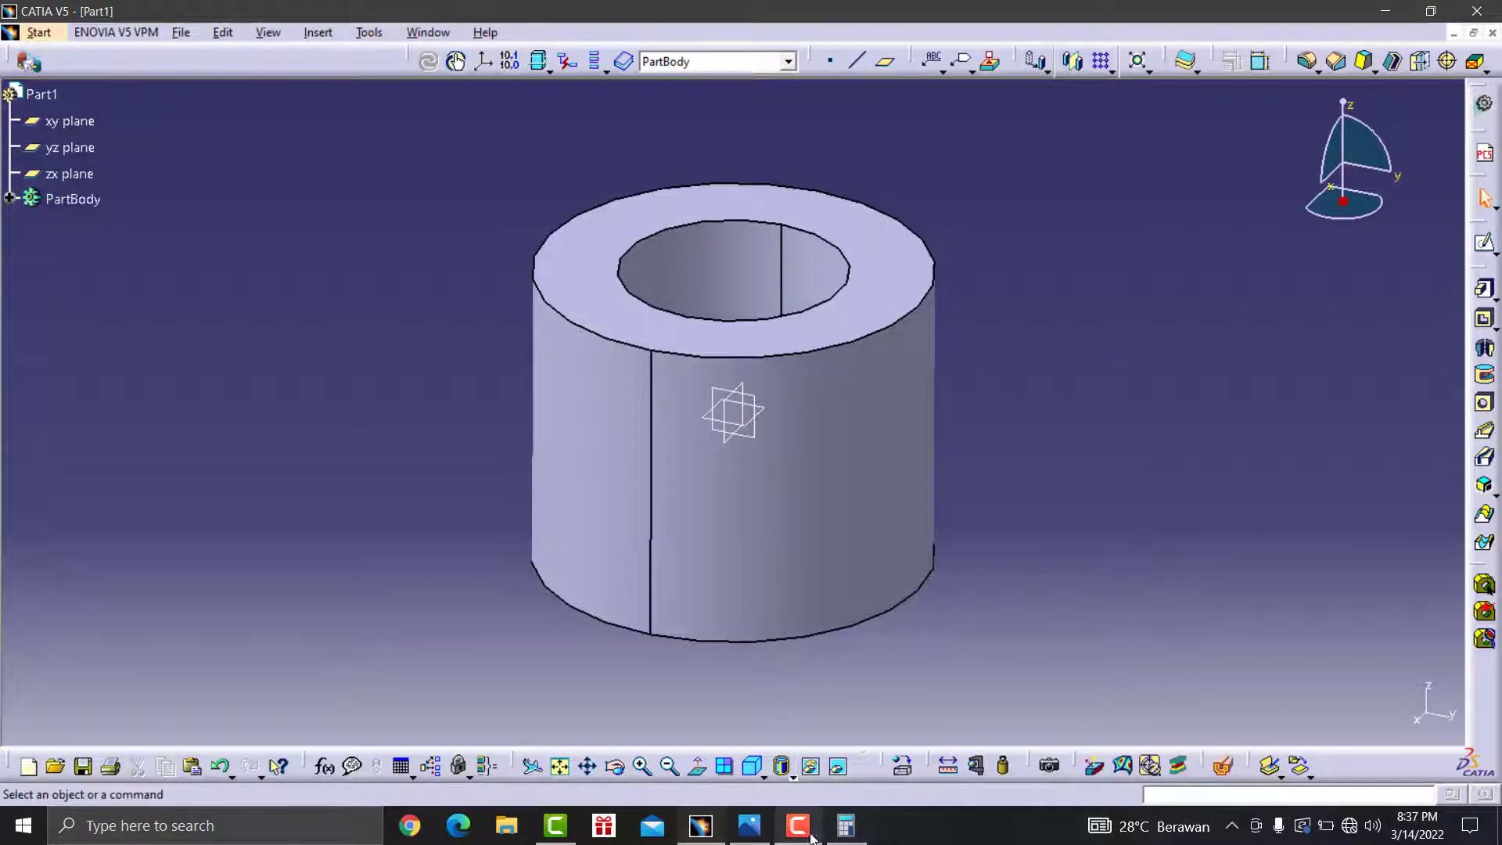
{"action": "left_click", "coordinate": [749, 825]}
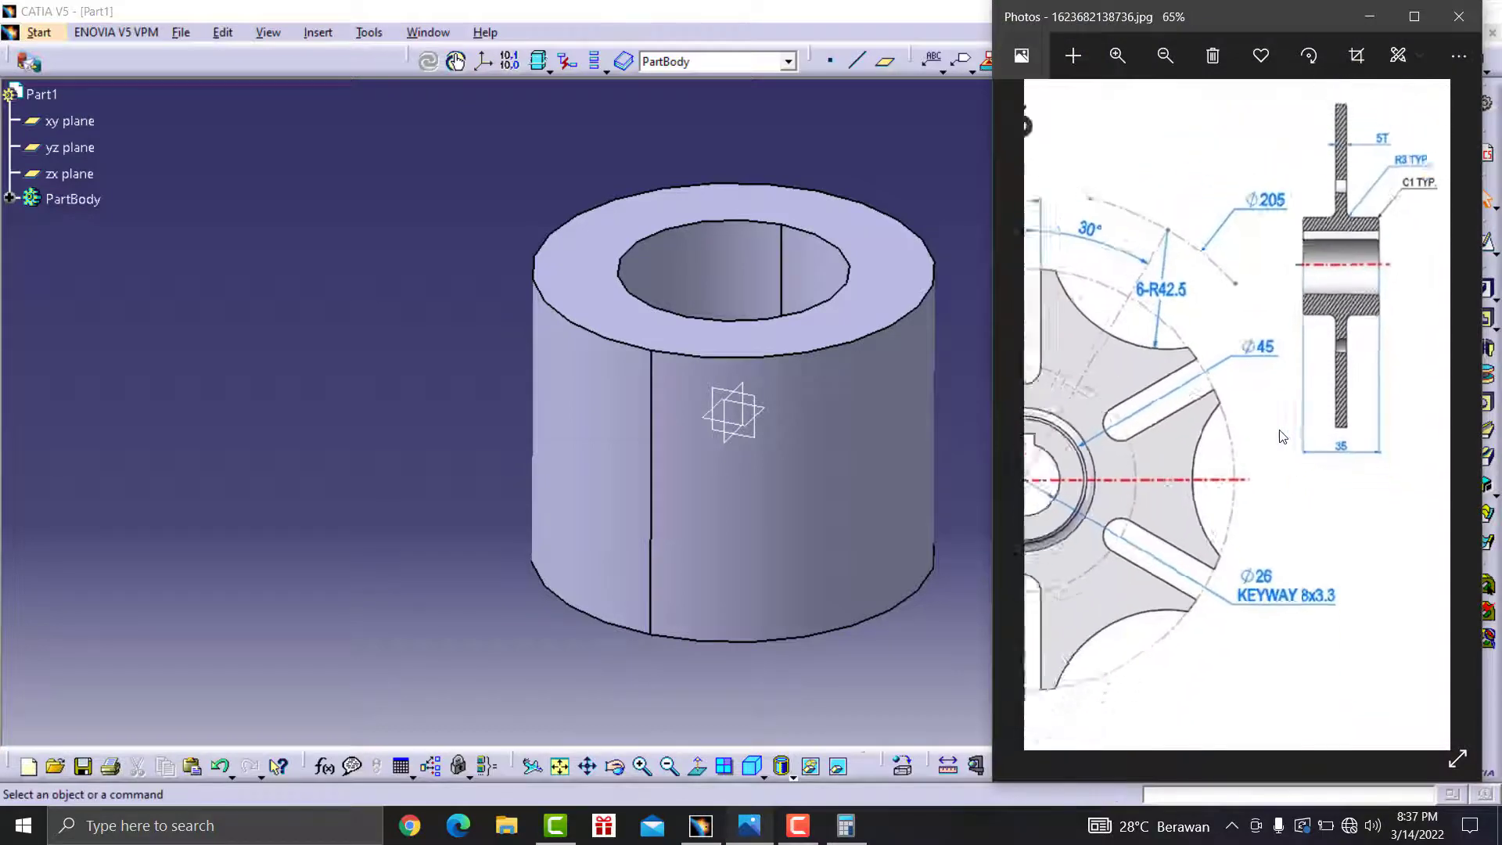
{"action": "scroll", "coordinate": [1134, 353], "scroll_direction": "up", "scroll_amount": 2}
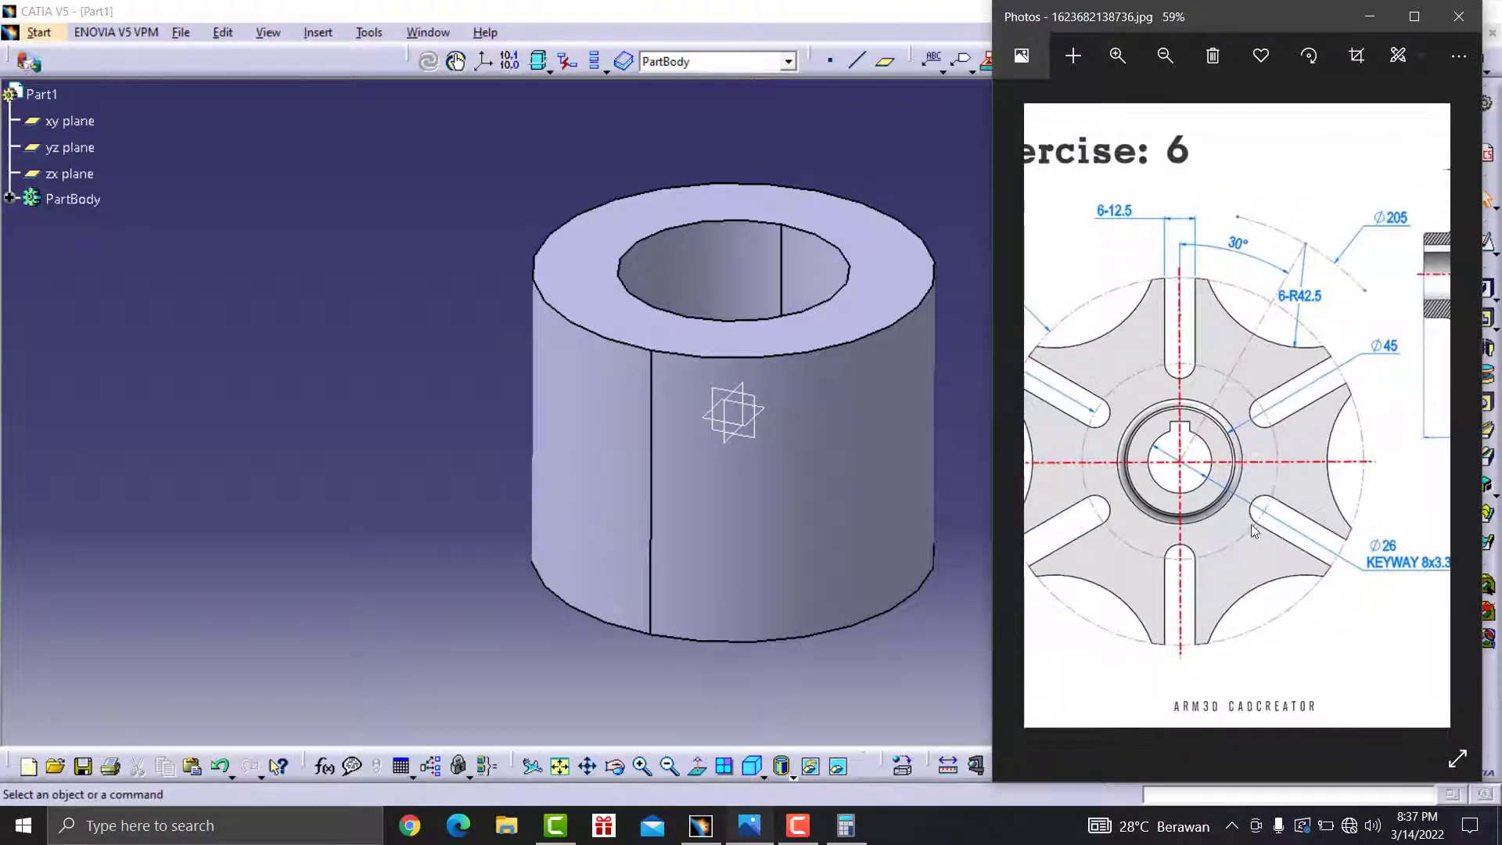
{"action": "left_click_drag", "start_coordinate": [1257, 383], "coordinate": [1152, 383]}
{"action": "scroll", "coordinate": [1333, 546], "scroll_direction": "up", "scroll_amount": 1}
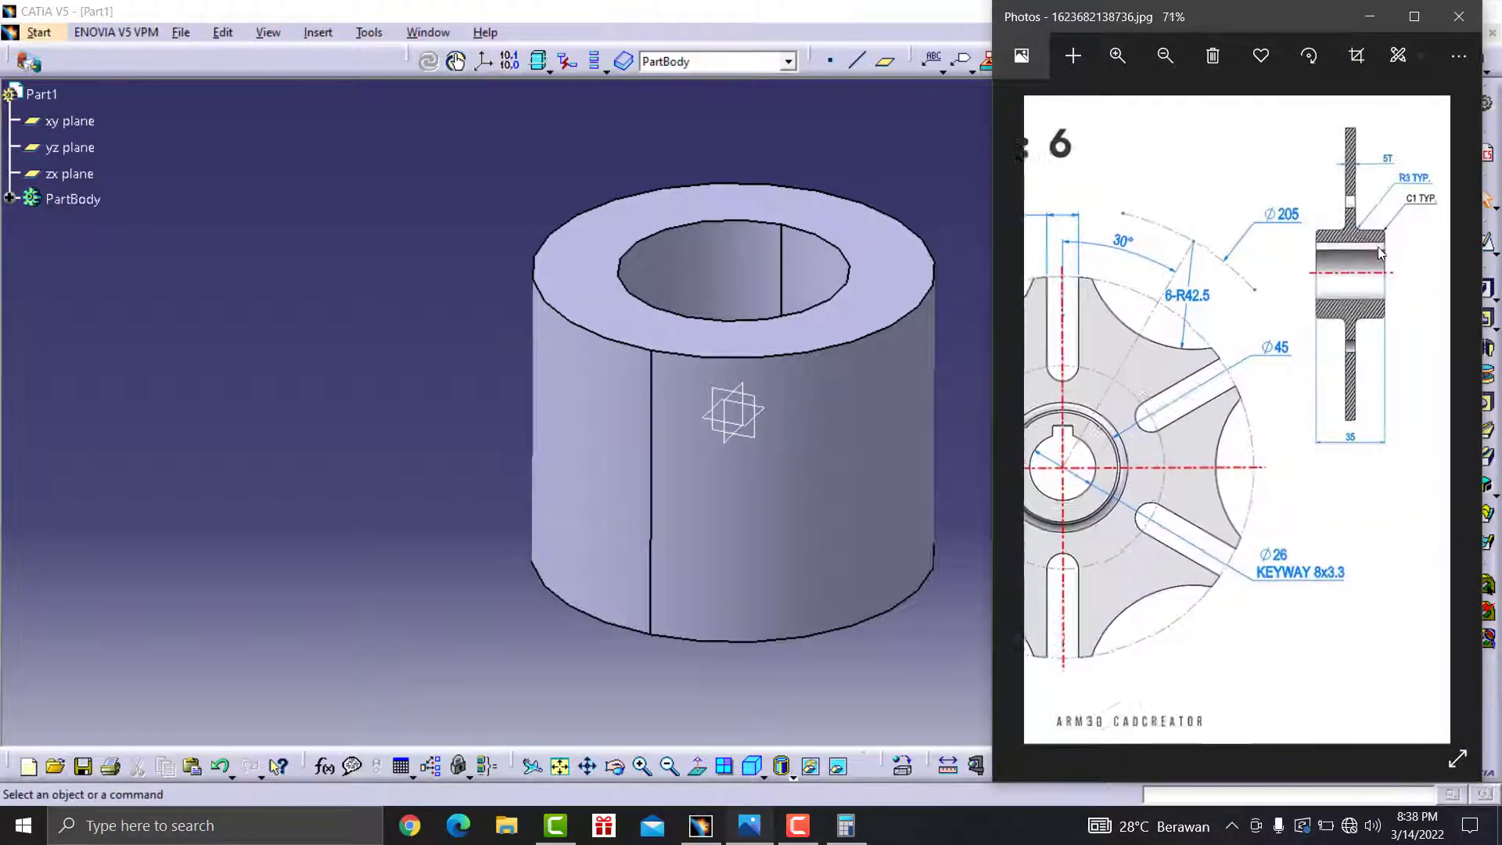
{"action": "scroll", "coordinate": [1333, 546], "scroll_direction": "up", "scroll_amount": 1}
{"action": "scroll", "coordinate": [1334, 546], "scroll_direction": "up", "scroll_amount": 1}
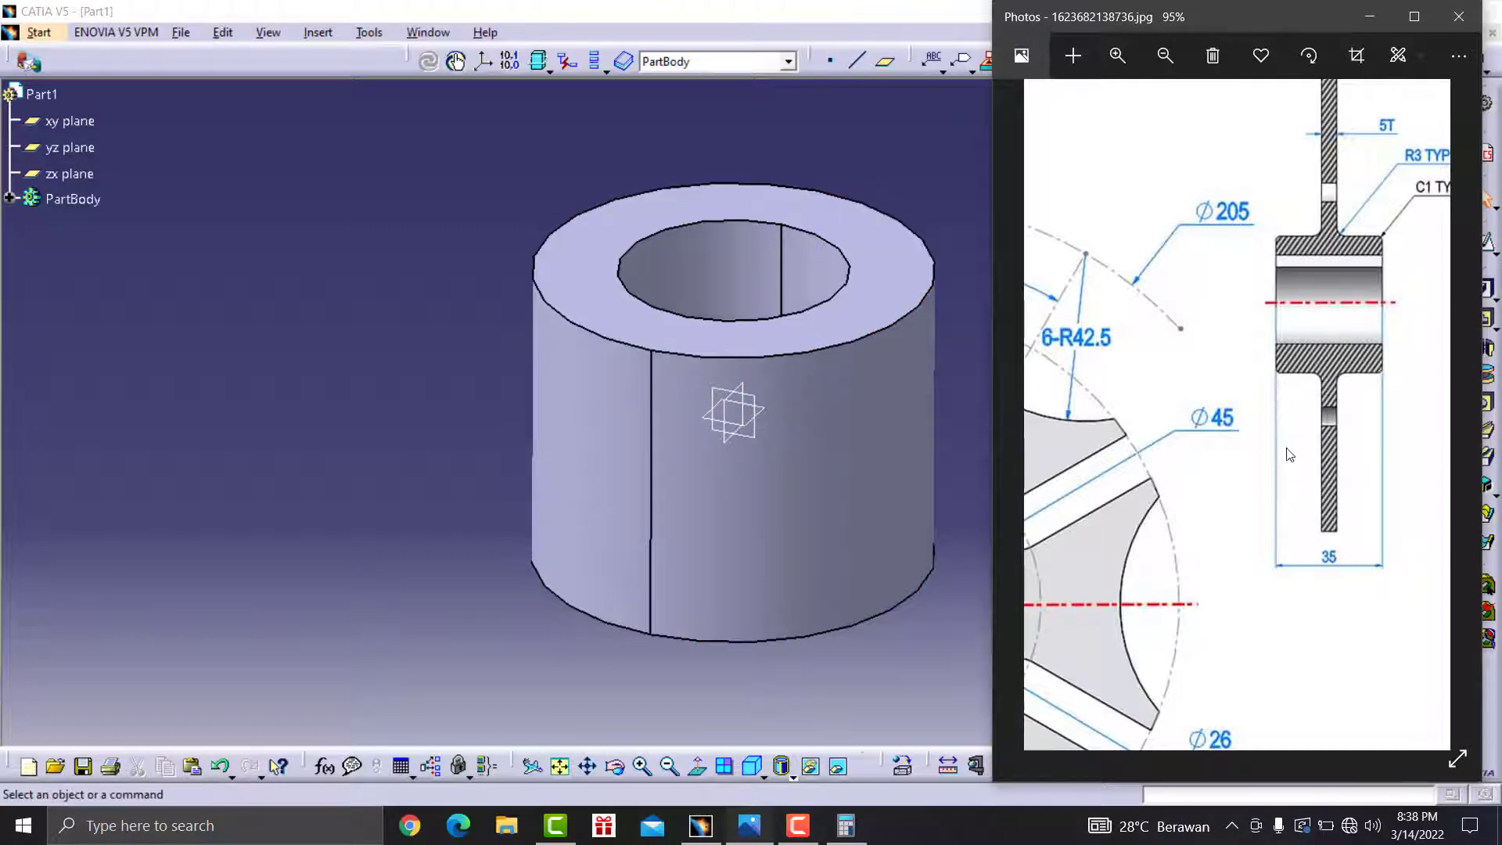
{"action": "scroll", "coordinate": [1289, 454], "scroll_direction": "down", "scroll_amount": 2}
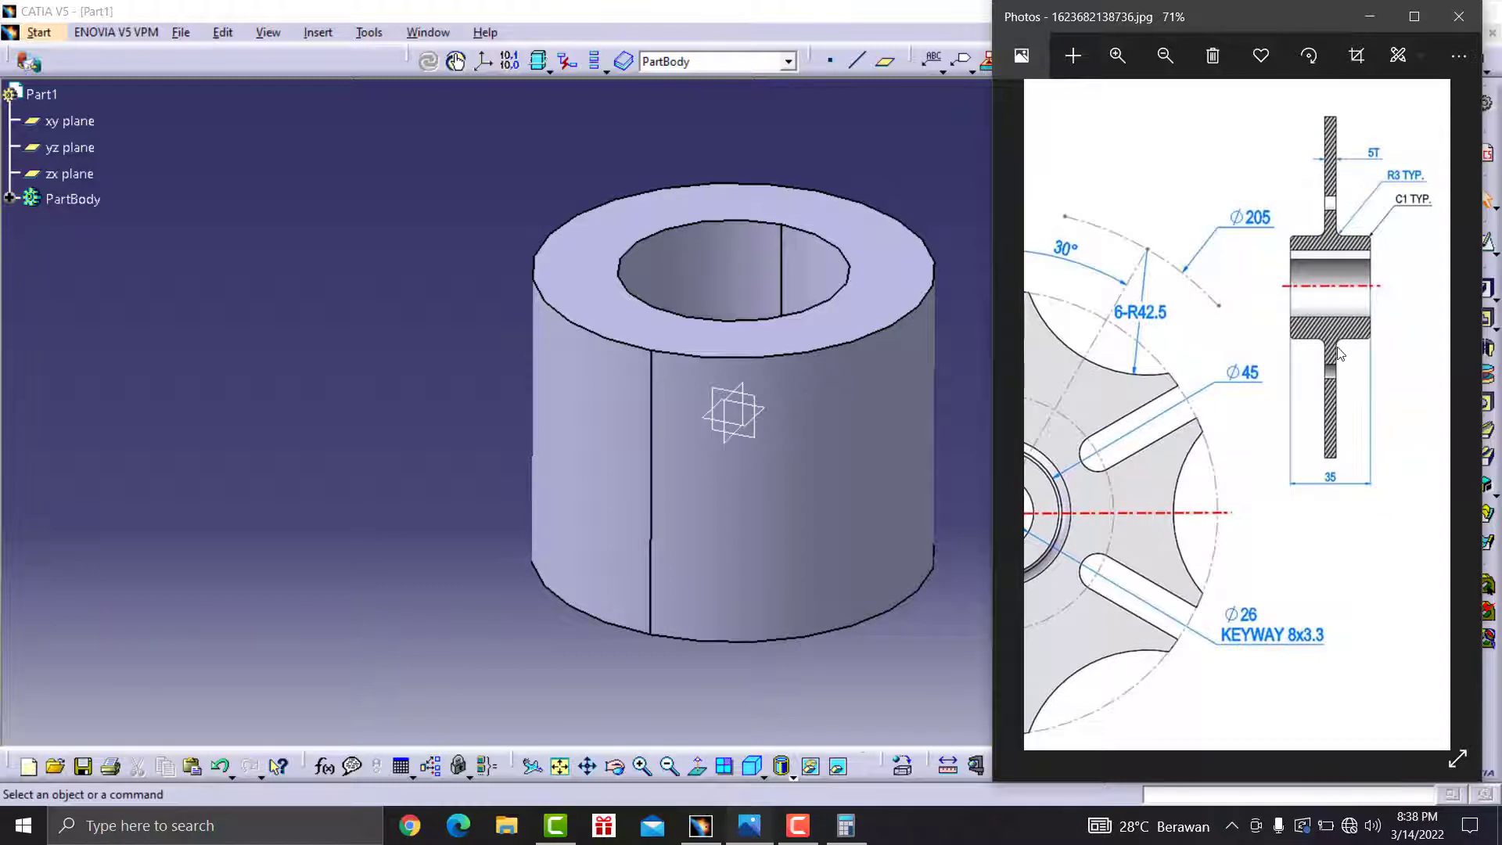
{"action": "left_click", "coordinate": [761, 425]}
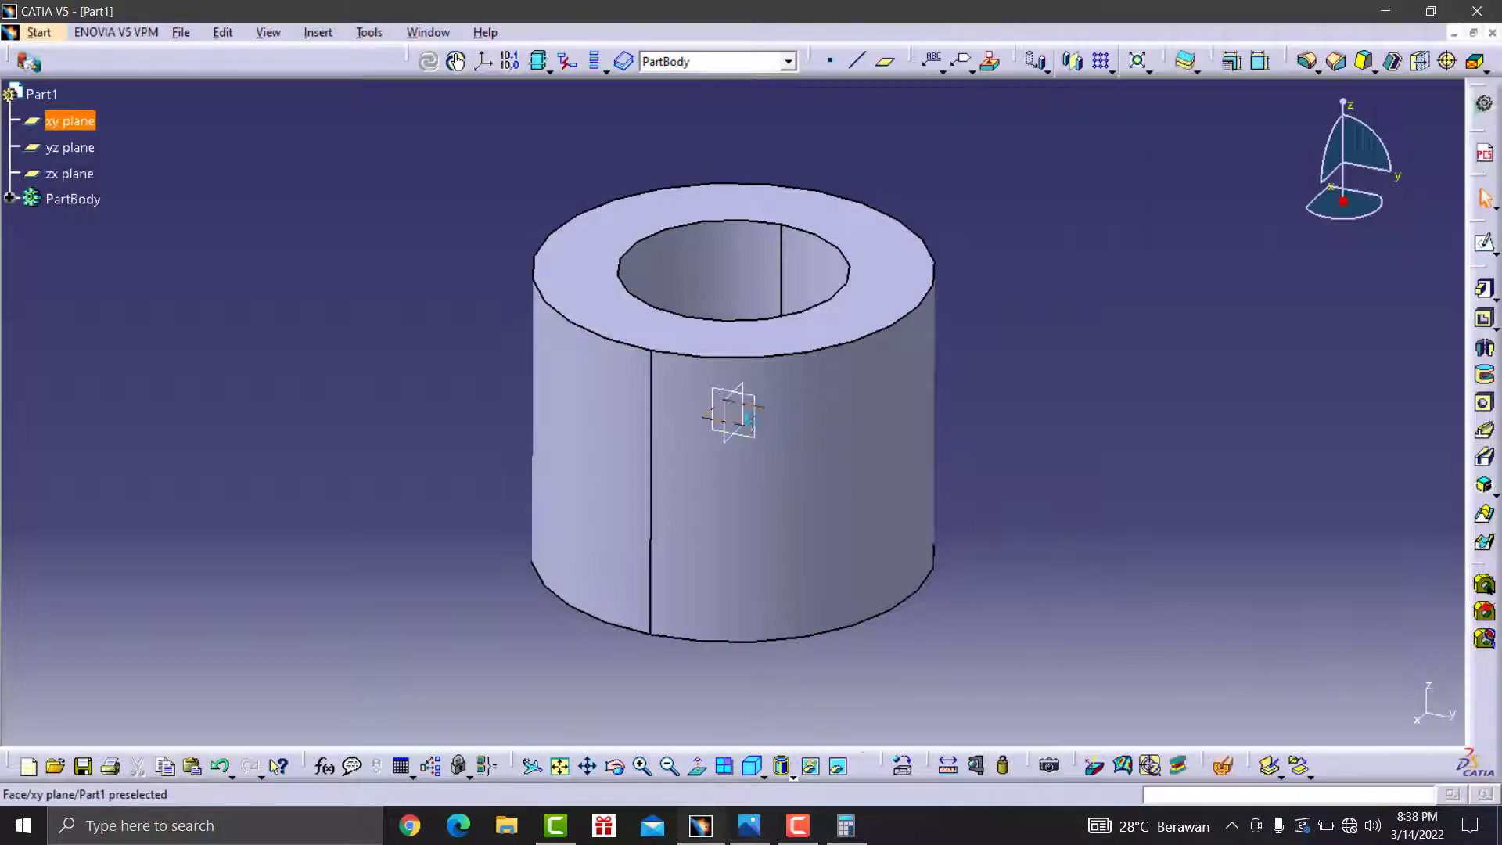
- Open a sketch on the xy plane and project the ring's outer and inner edges
{"action": "left_click", "coordinate": [78, 129]}
{"action": "left_click", "coordinate": [1485, 242]}
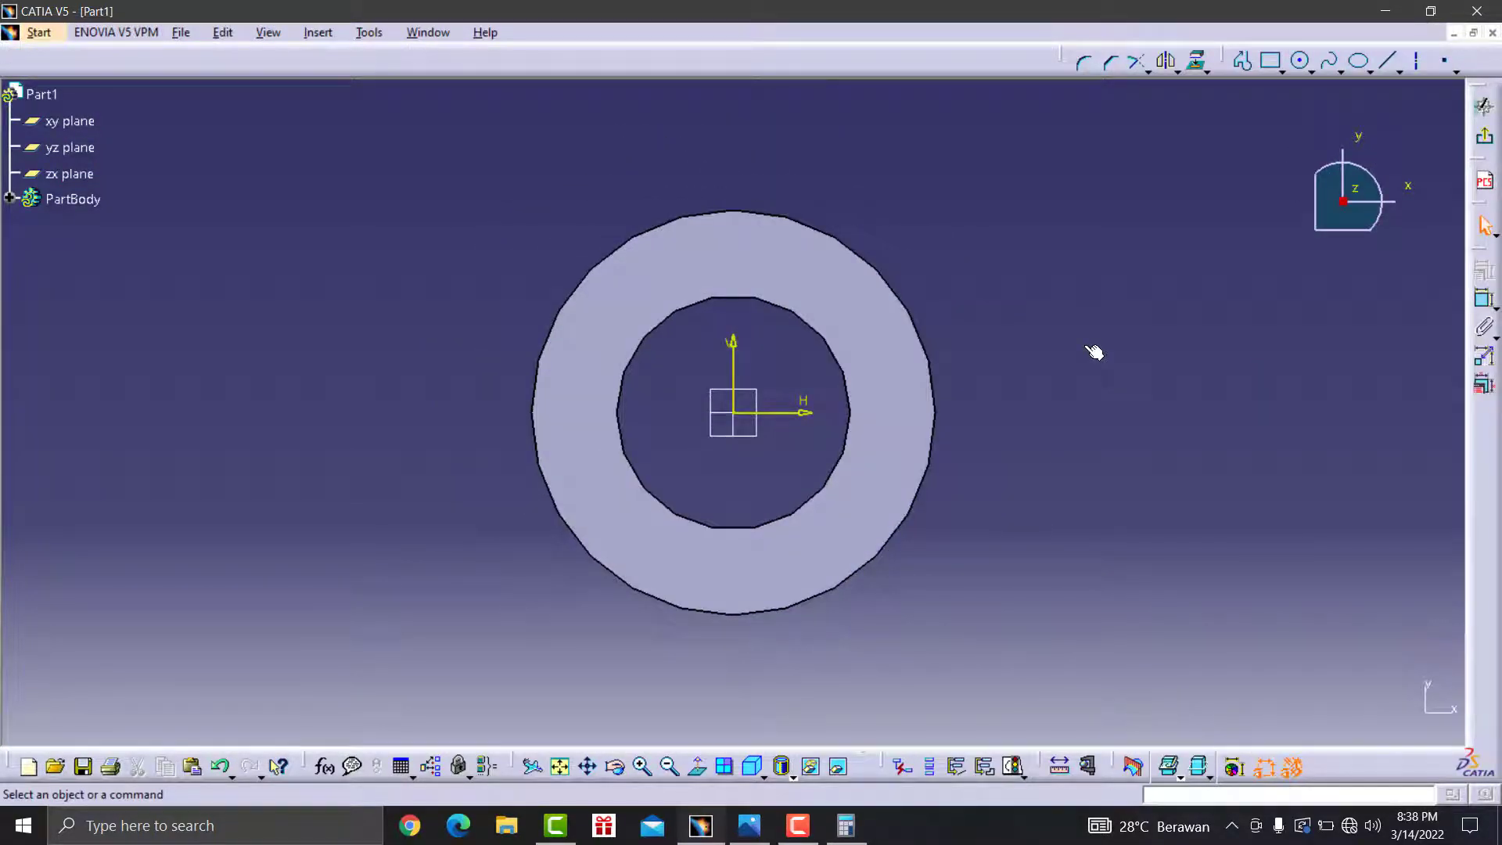
{"action": "left_click", "coordinate": [931, 364]}
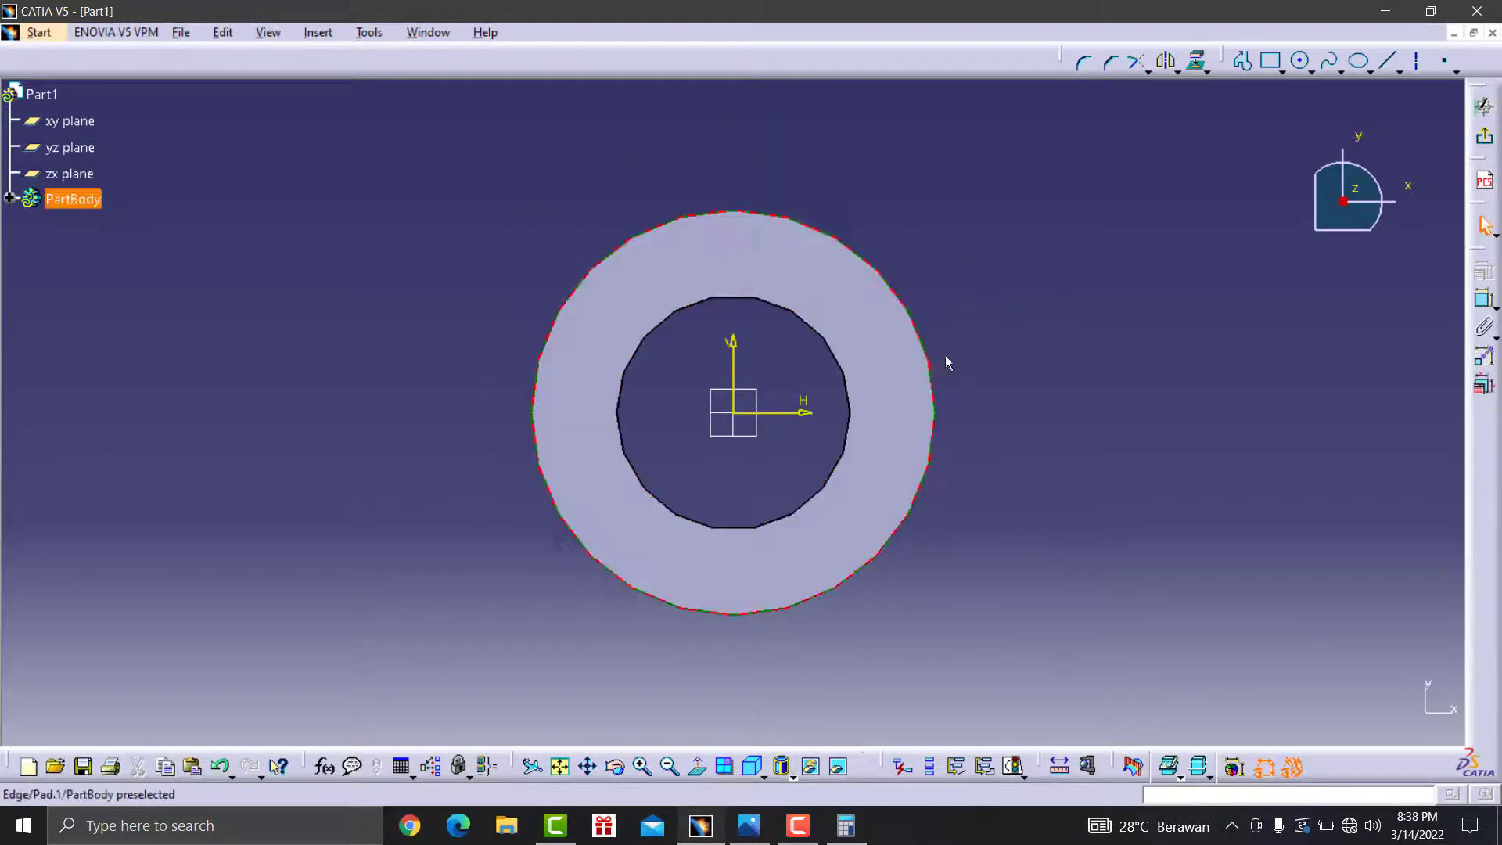
{"action": "left_click", "coordinate": [1199, 62]}
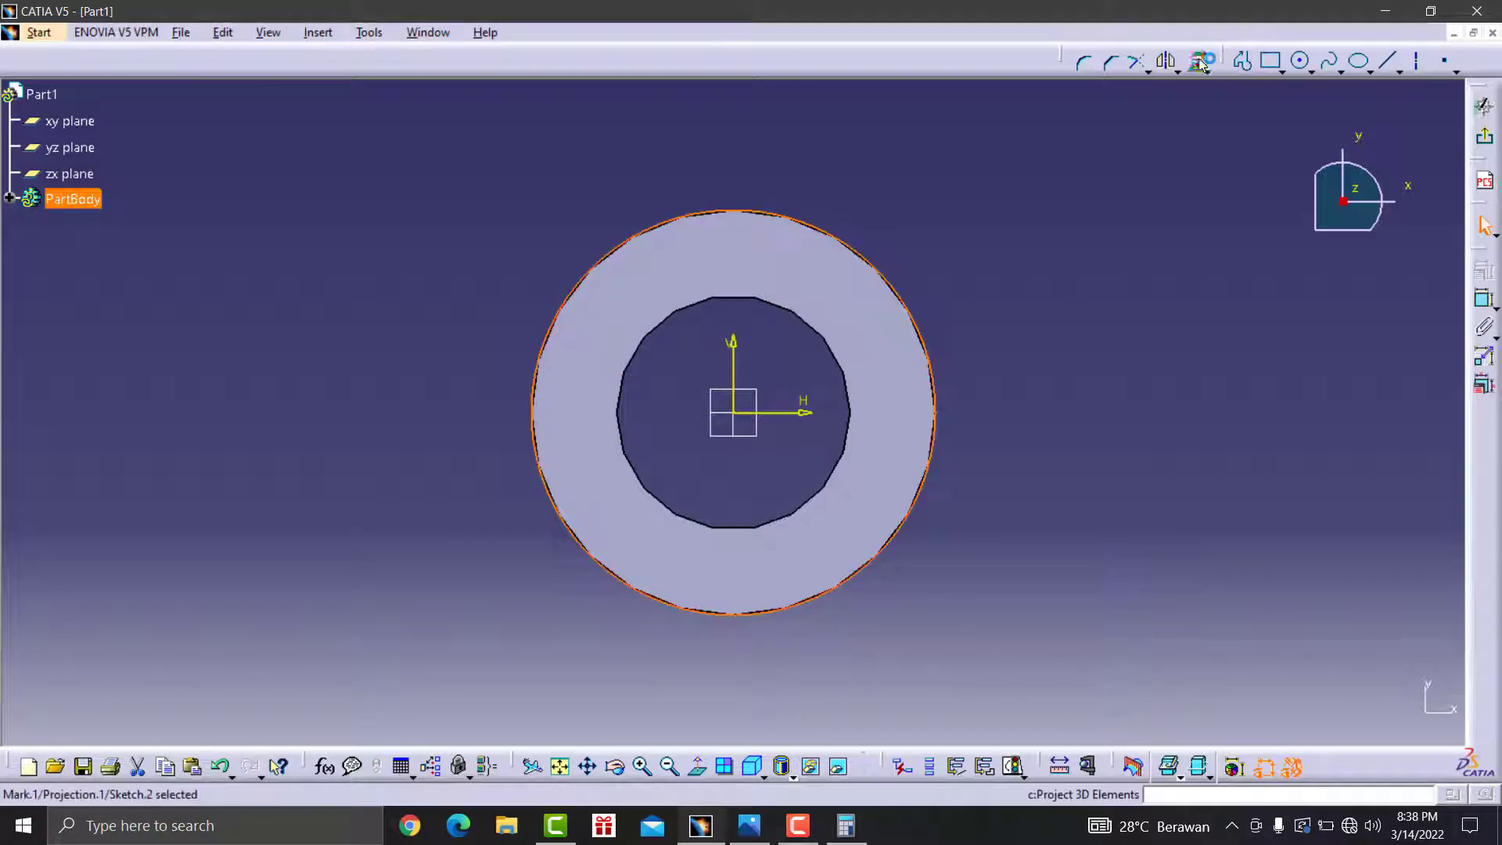
{"action": "left_click", "coordinate": [849, 372]}
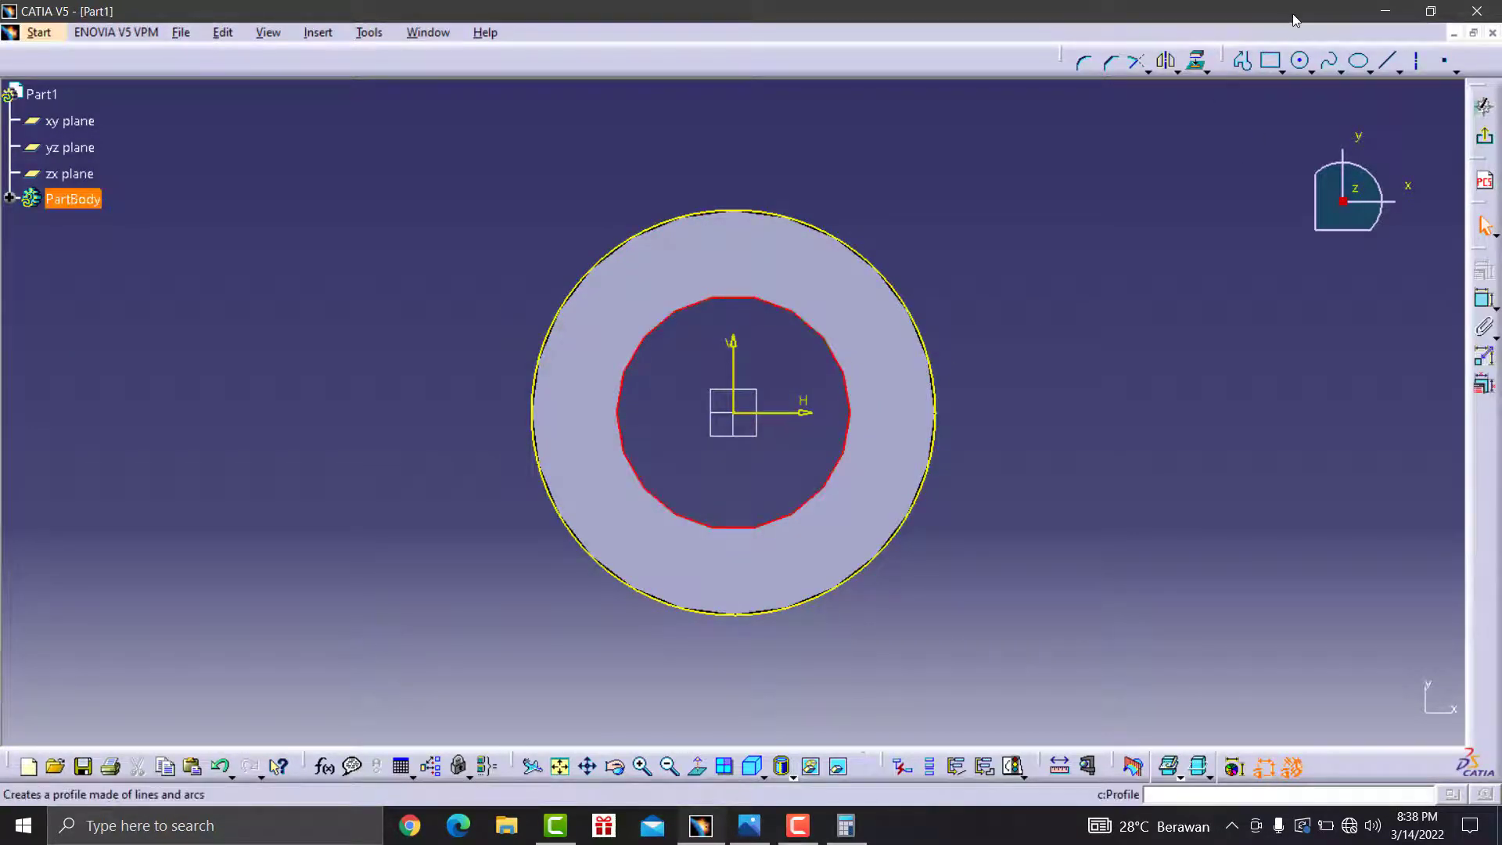
{"action": "left_click", "coordinate": [1199, 61]}
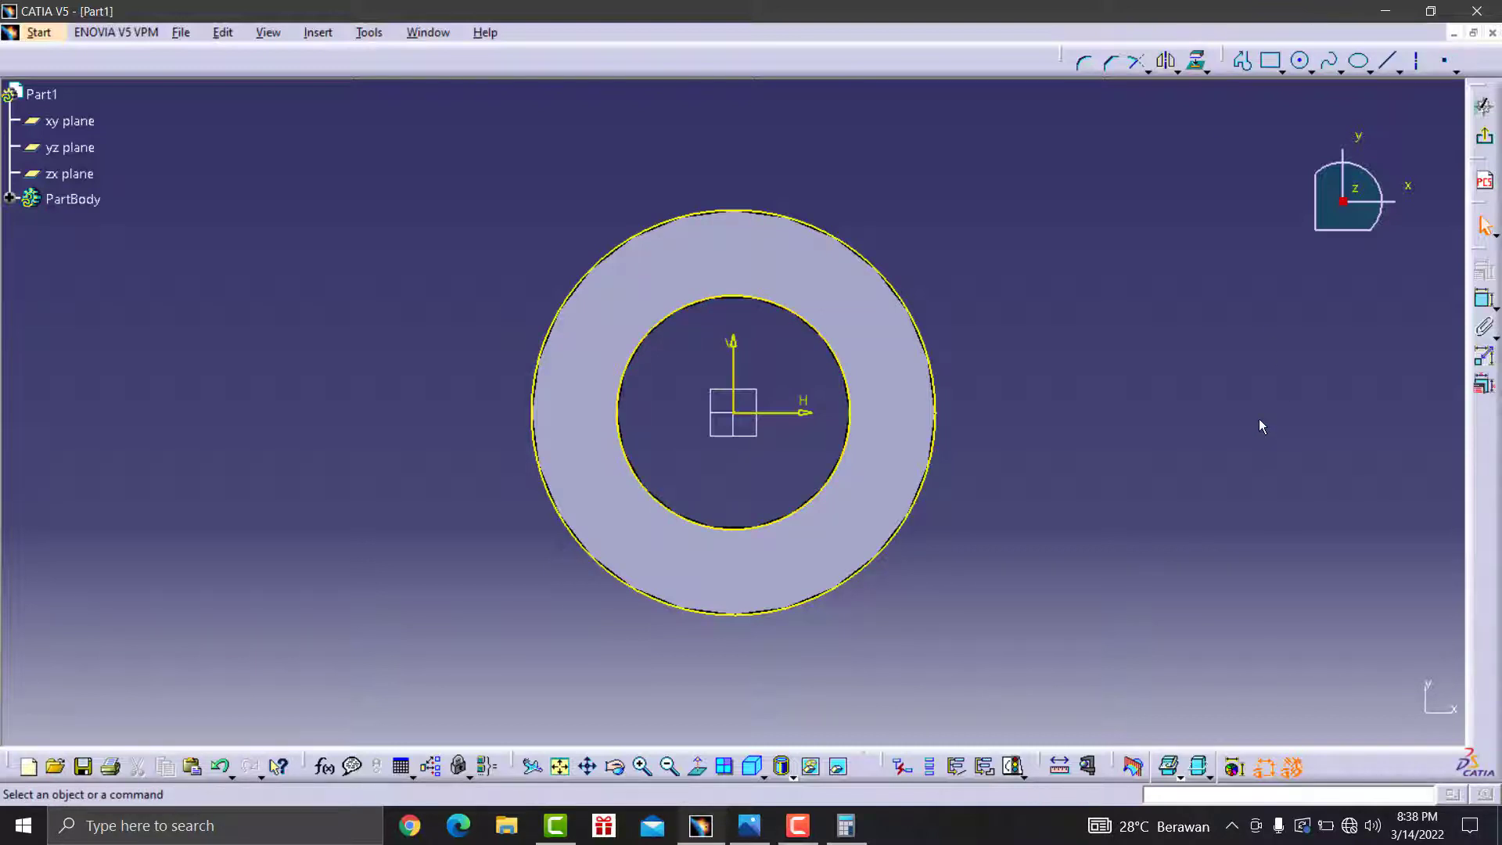
- Draw a large circle centred on the sketch origin
{"action": "left_click", "coordinate": [1295, 68]}
{"action": "left_click", "coordinate": [745, 418]}
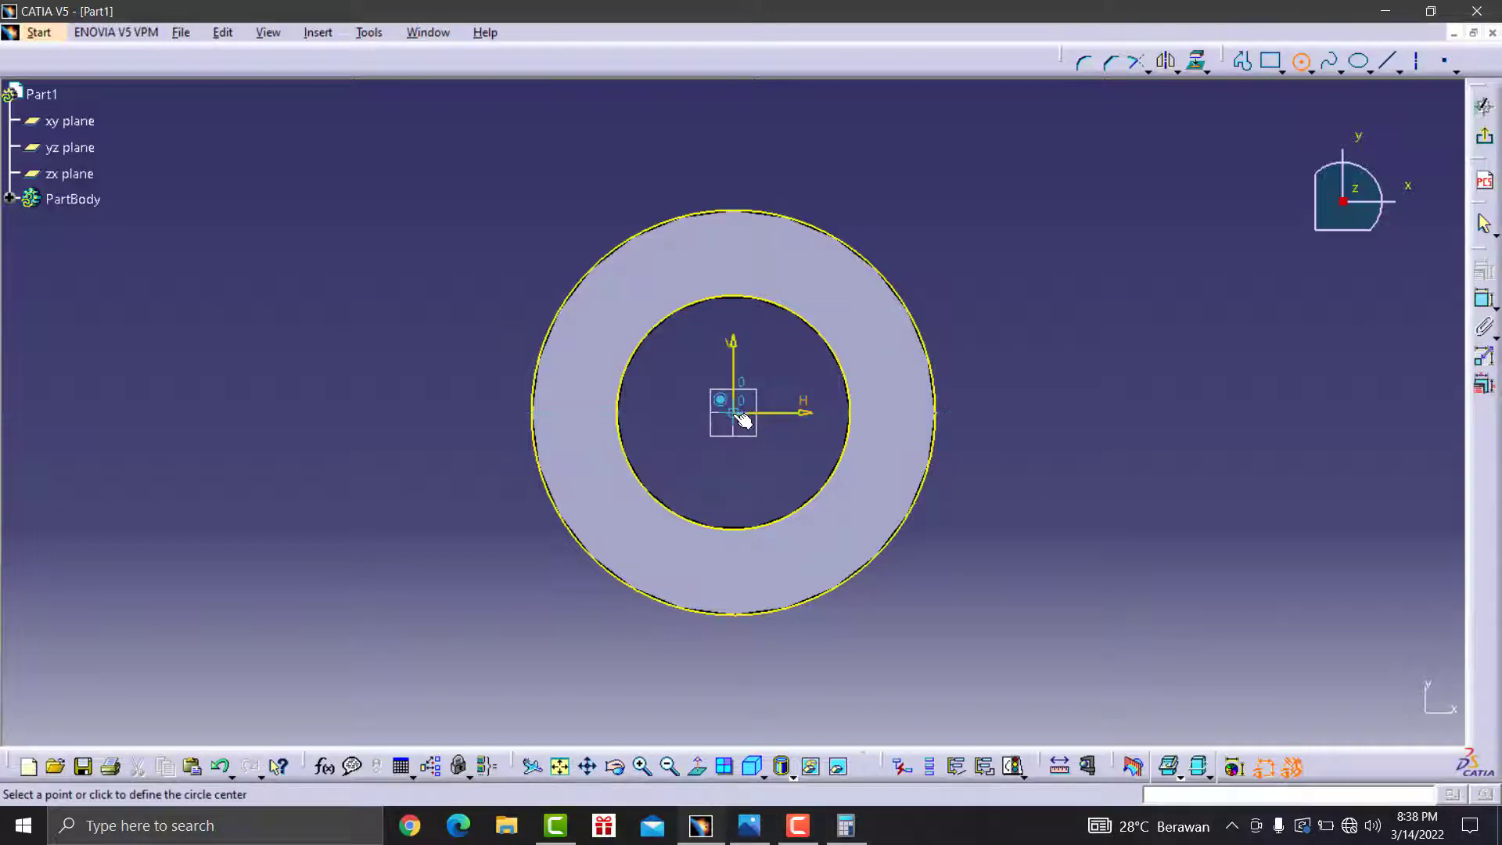
{"action": "left_click", "coordinate": [1034, 430]}
- Check the drawing, then dimension the large circle to a 150 mm diameter
{"action": "left_click", "coordinate": [770, 826]}
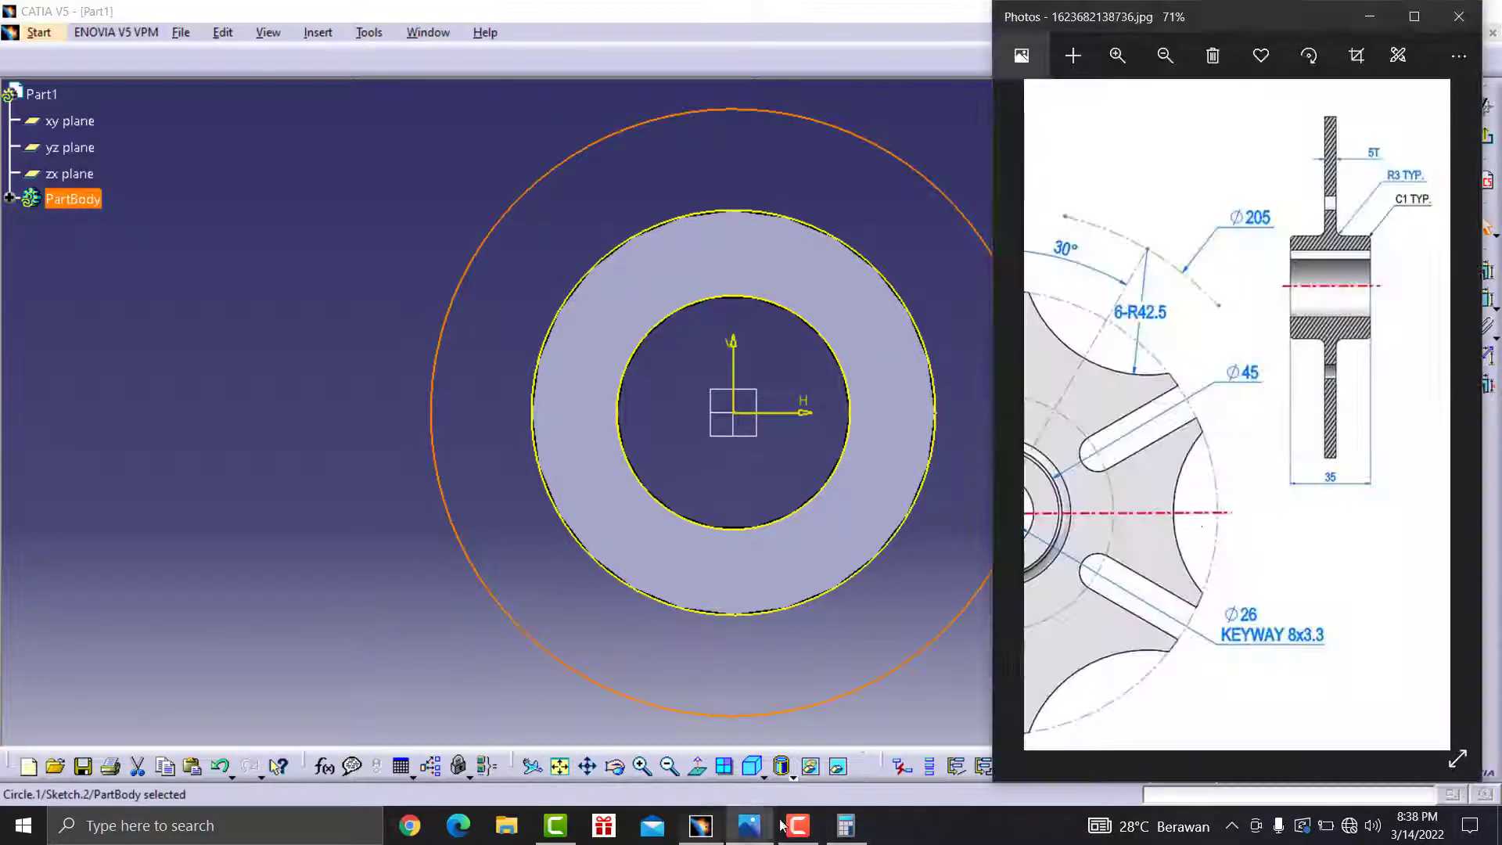
{"action": "scroll", "coordinate": [1249, 342], "scroll_direction": "down", "scroll_amount": 1}
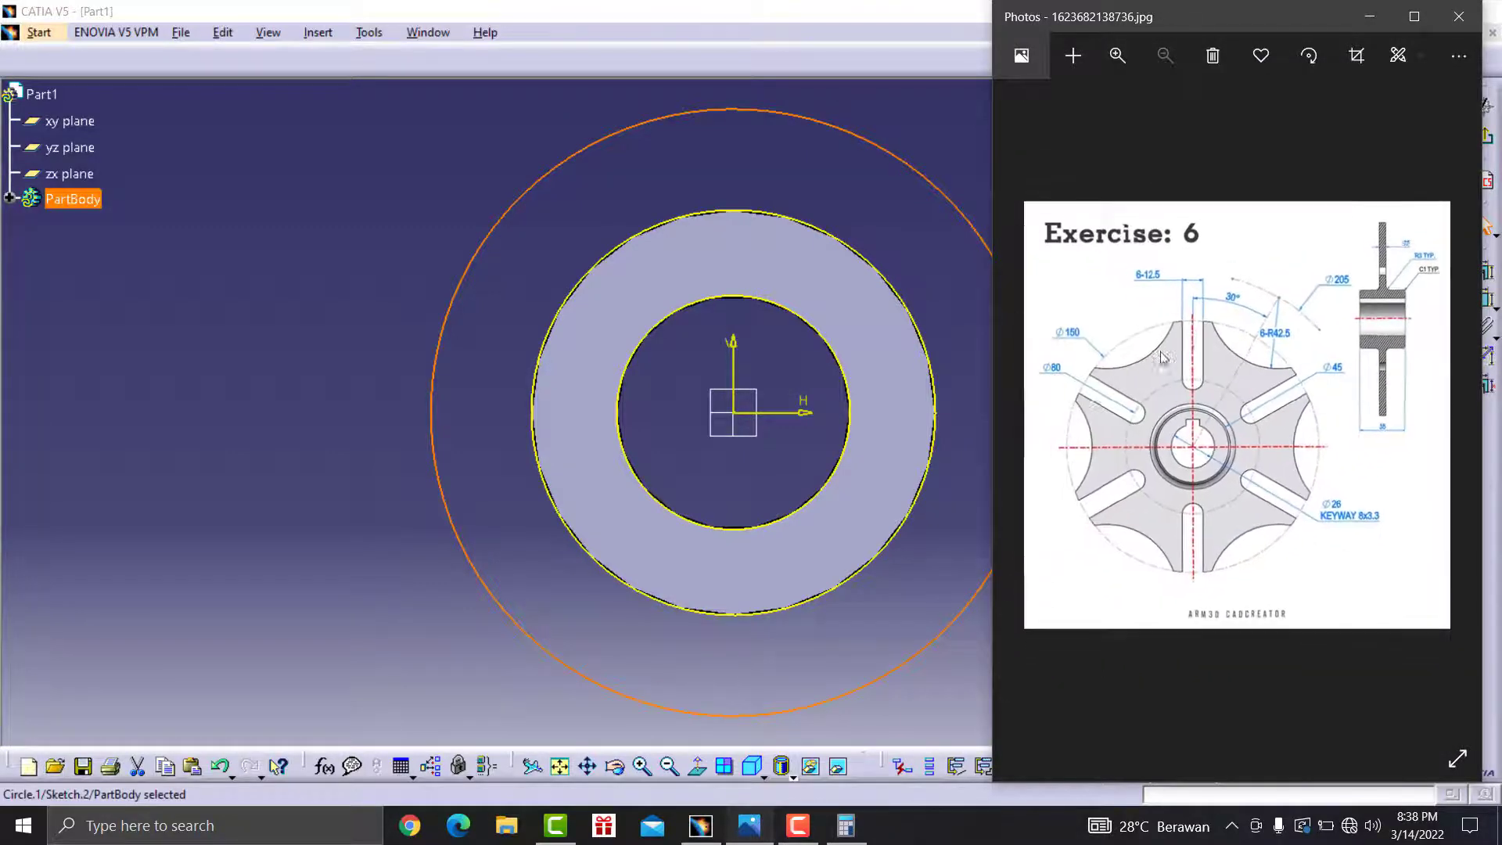
{"action": "scroll", "coordinate": [1250, 342], "scroll_direction": "up", "scroll_amount": 1}
{"action": "scroll", "coordinate": [1250, 342], "scroll_direction": "up", "scroll_amount": 2}
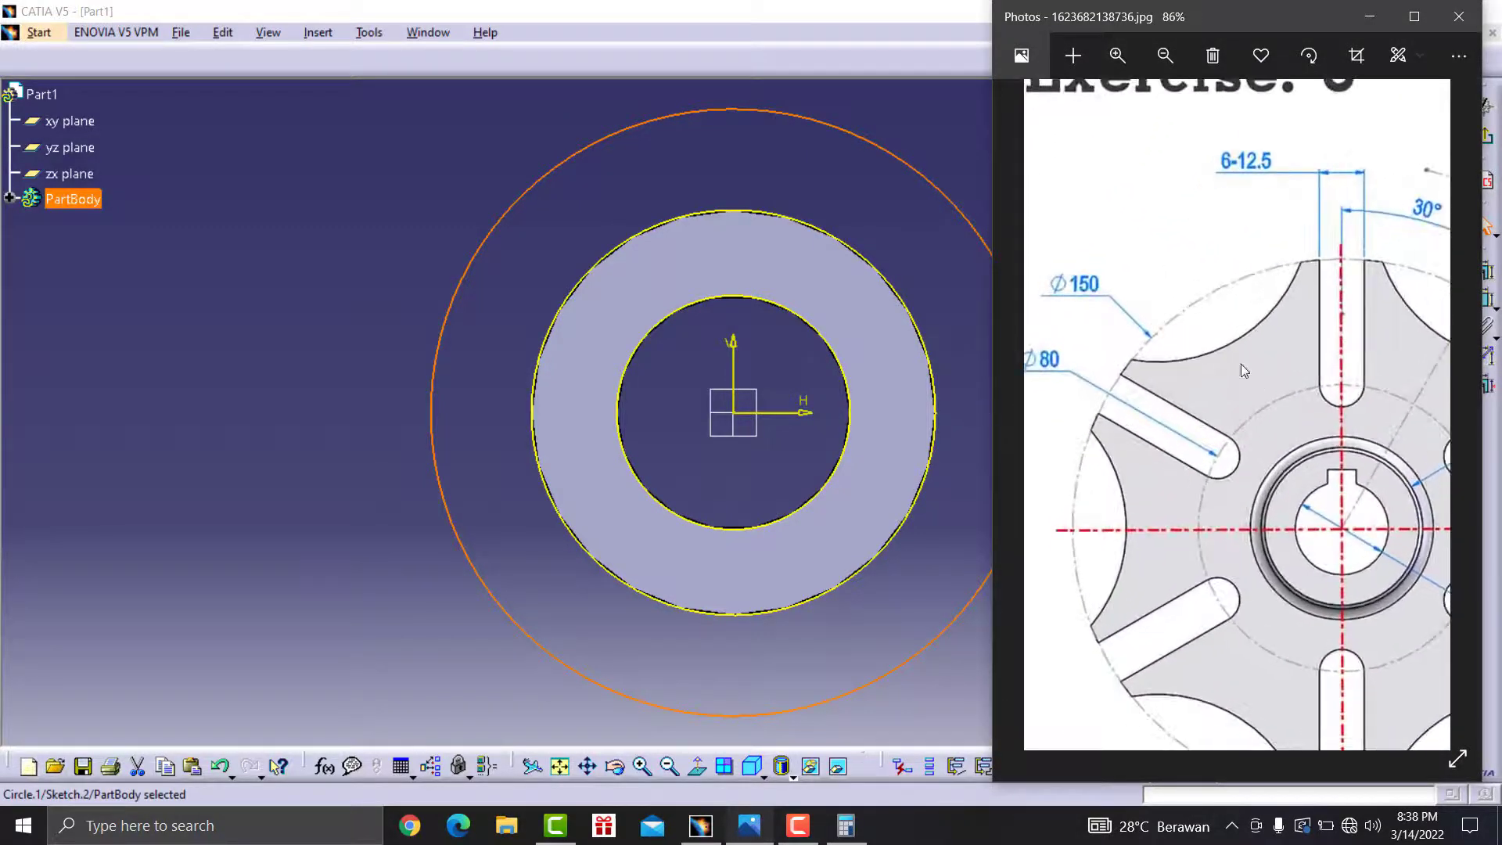
{"action": "left_click", "coordinate": [978, 467]}
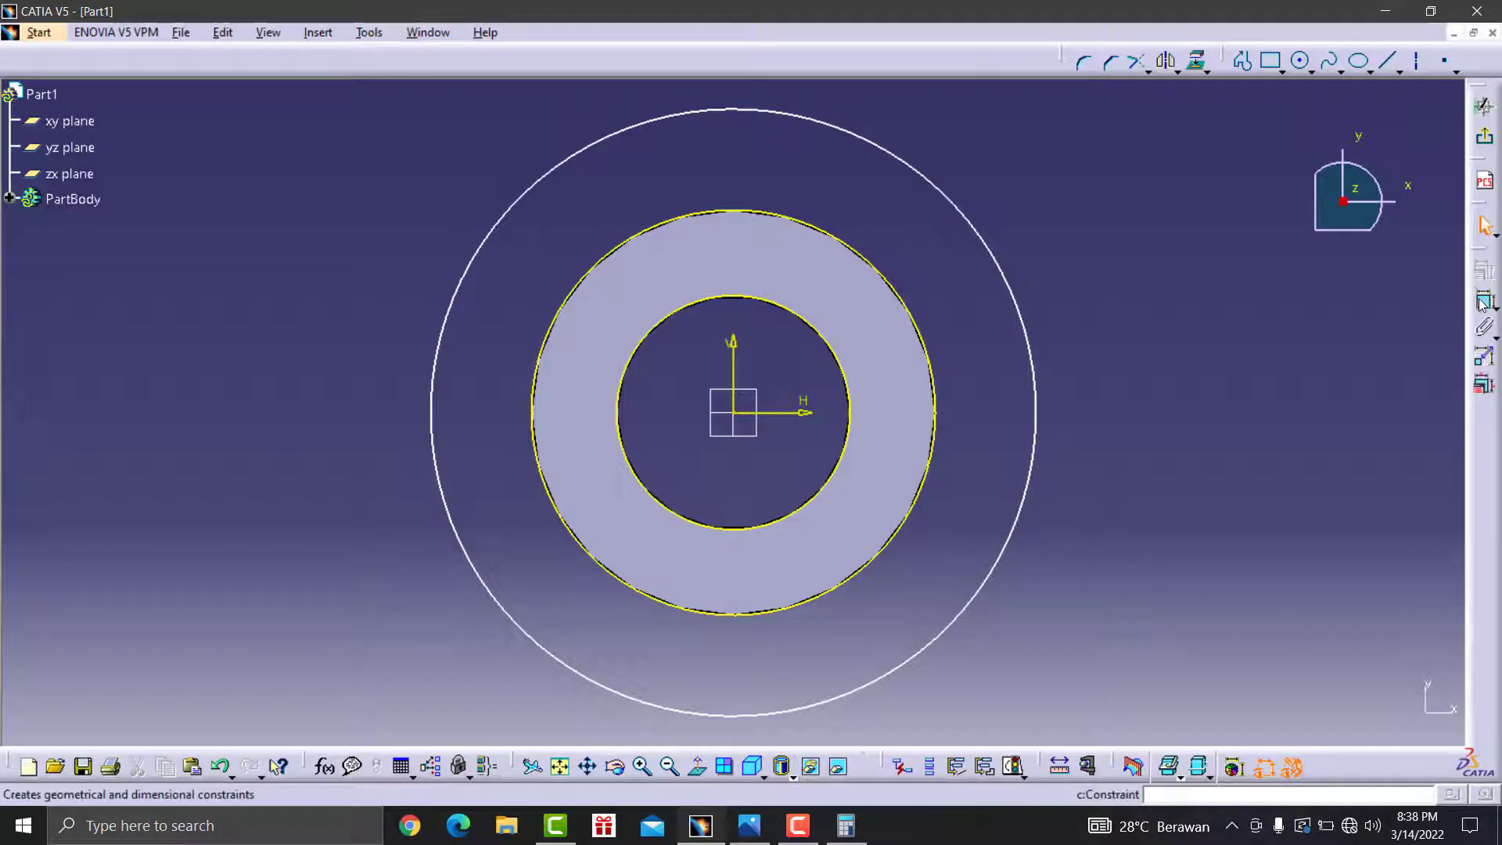
{"action": "left_click", "coordinate": [1023, 312]}
{"action": "left_click", "coordinate": [1127, 288]}
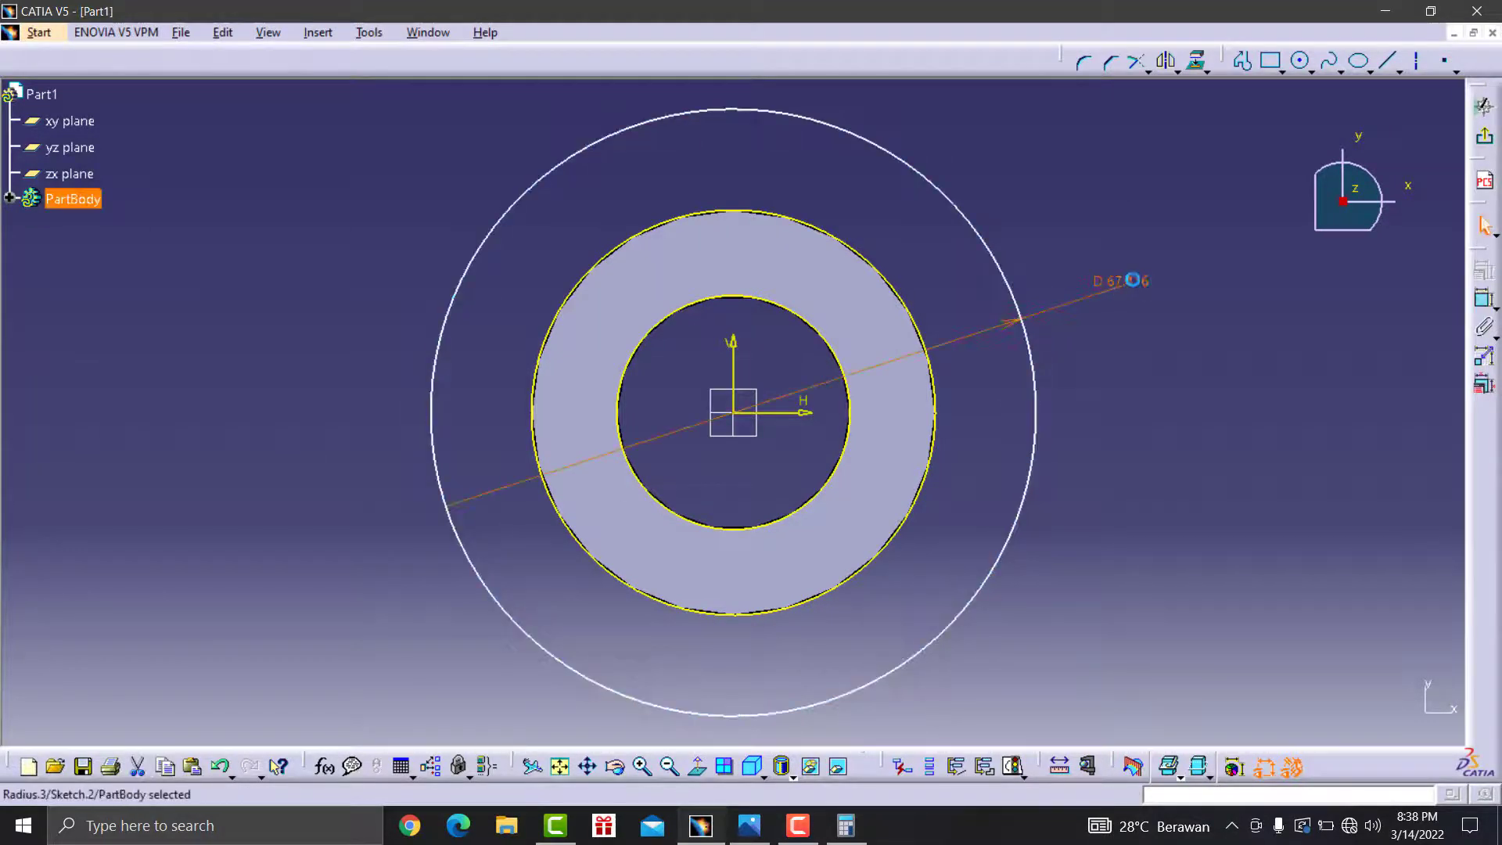
{"action": "double_click", "coordinate": [1132, 295]}
{"action": "type", "text": "1"}
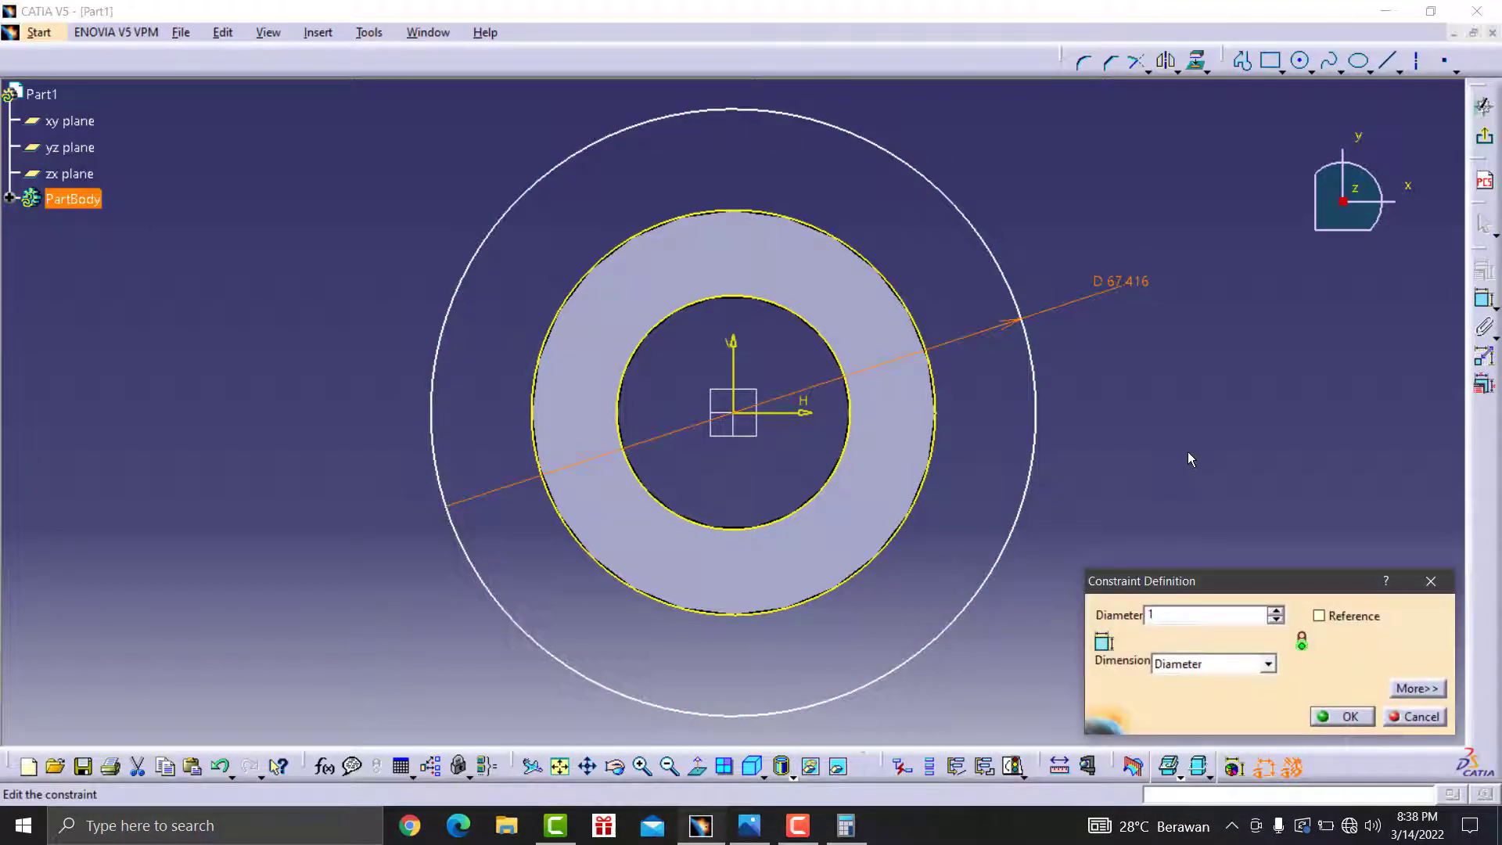
{"action": "type", "text": "5"}
{"action": "key", "text": "BackSpace"}
{"action": "key", "text": "BackSpace"}
{"action": "type", "text": "15"}
{"action": "type", "text": "0"}
{"action": "left_click", "coordinate": [1349, 715]}
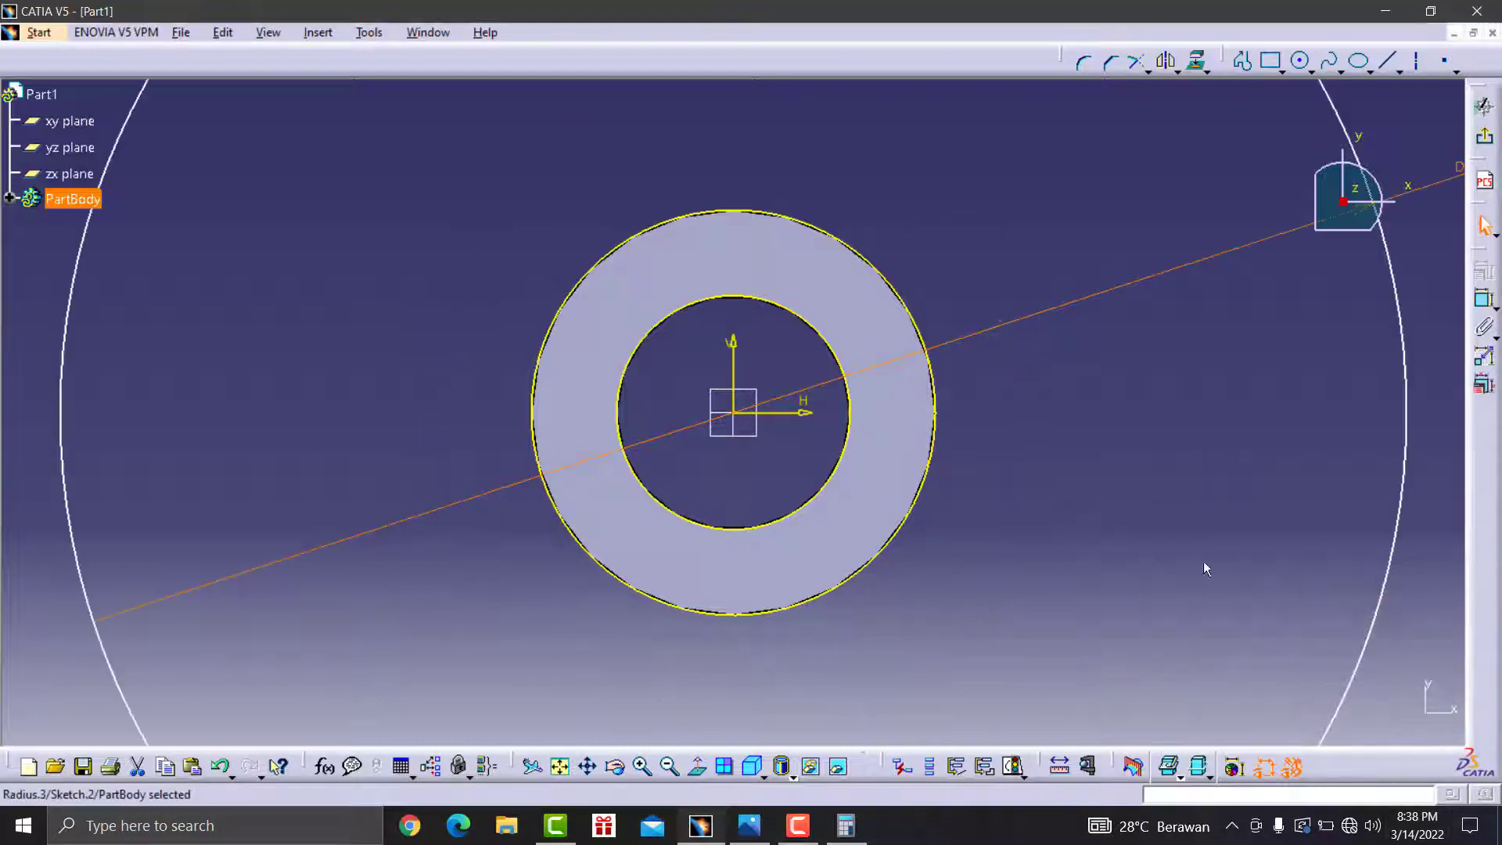
- Zoom out to see the whole 150 mm circle and reopen the Exercise 6 drawing
{"action": "left_click", "coordinate": [669, 767]}
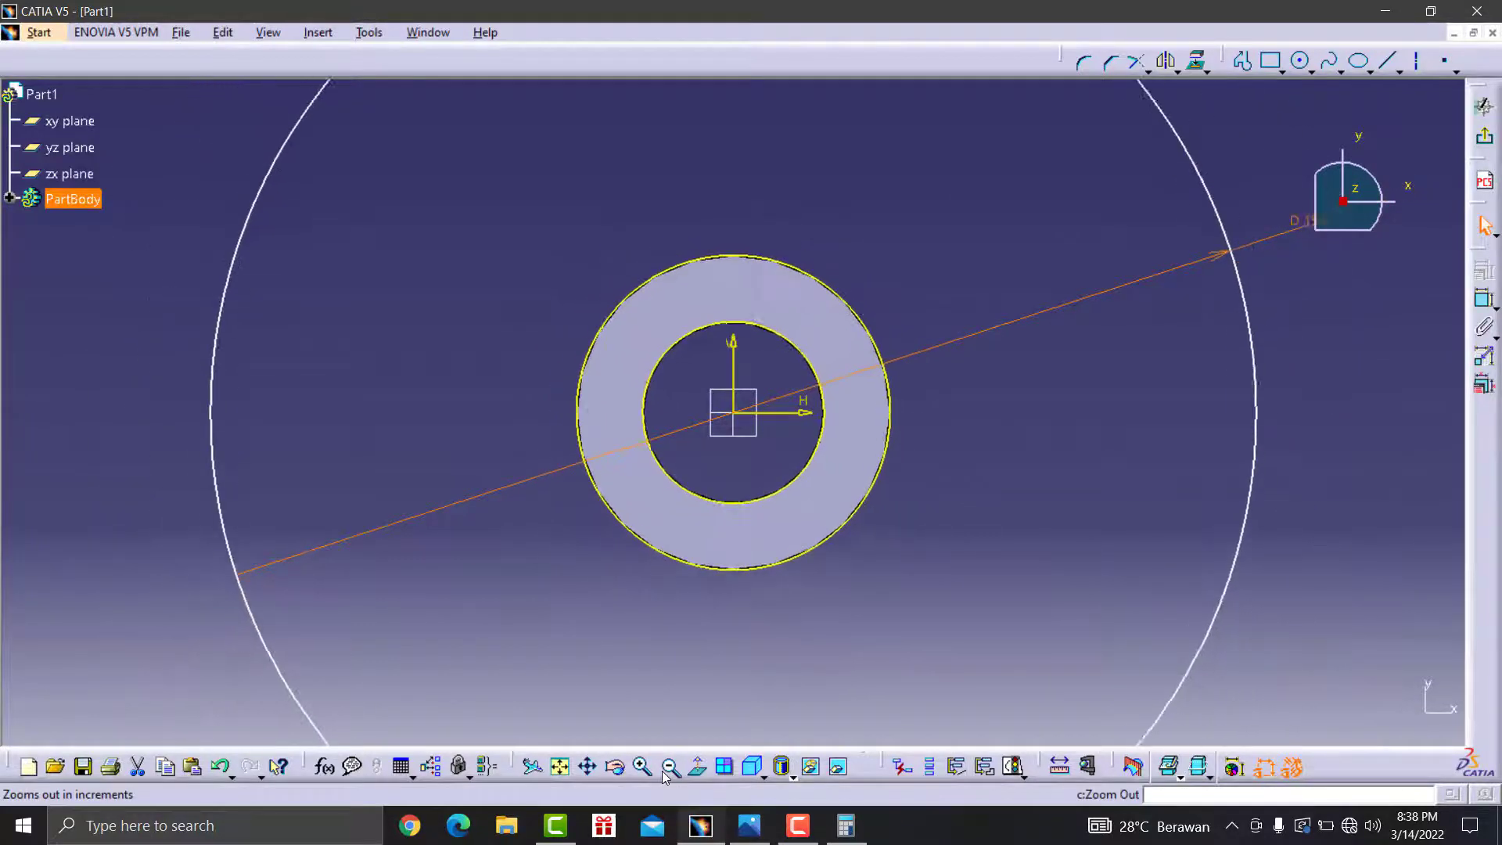
{"action": "left_click", "coordinate": [669, 767]}
{"action": "left_click", "coordinate": [749, 825]}
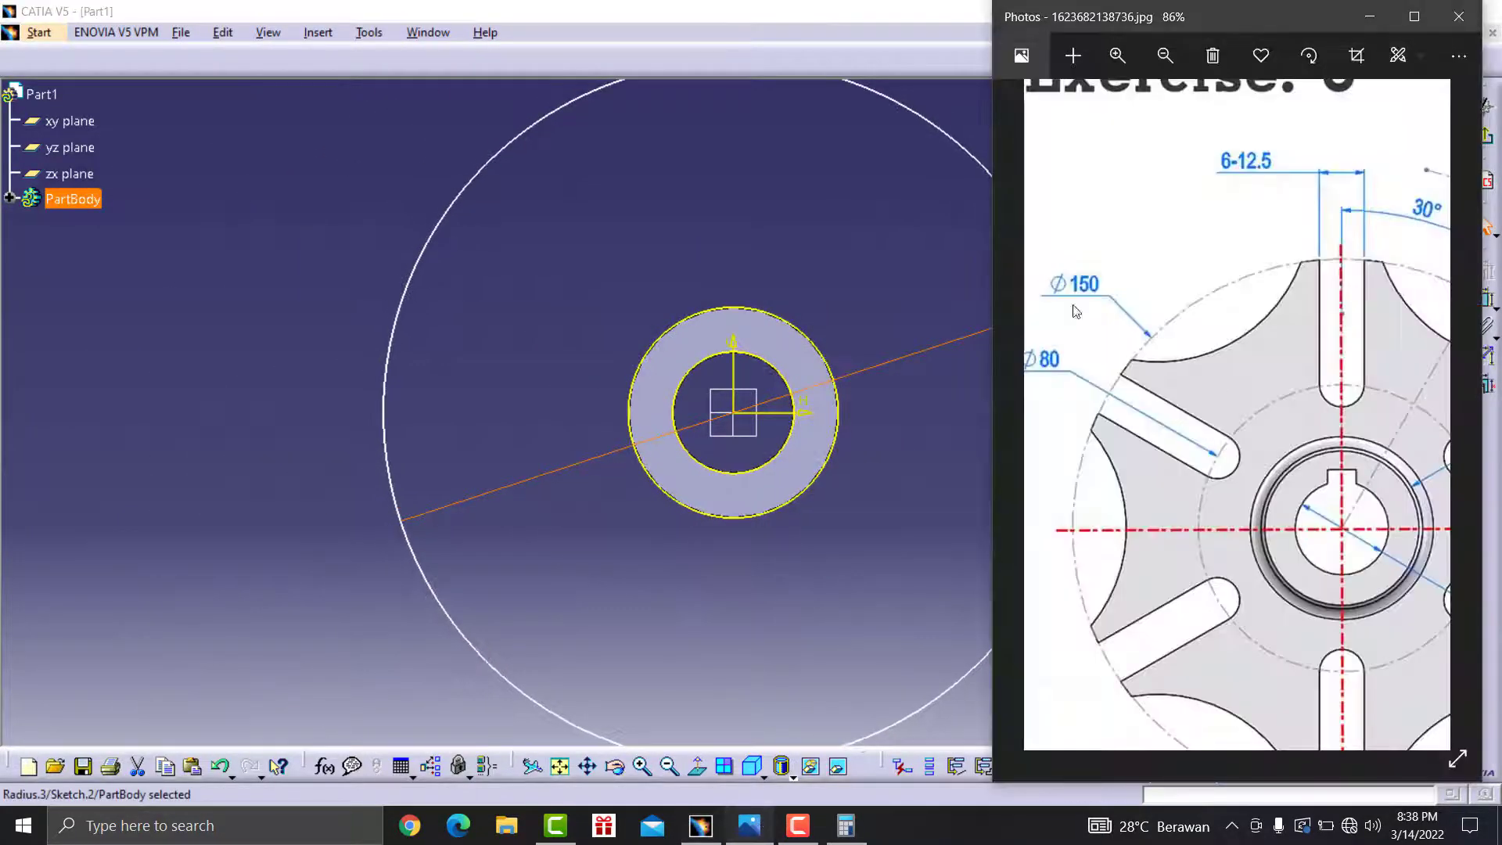
- Zoom in and out of the Exercise 6 drawing to read its dimensions
{"action": "scroll", "coordinate": [1120, 358], "scroll_direction": "down", "scroll_amount": 3}
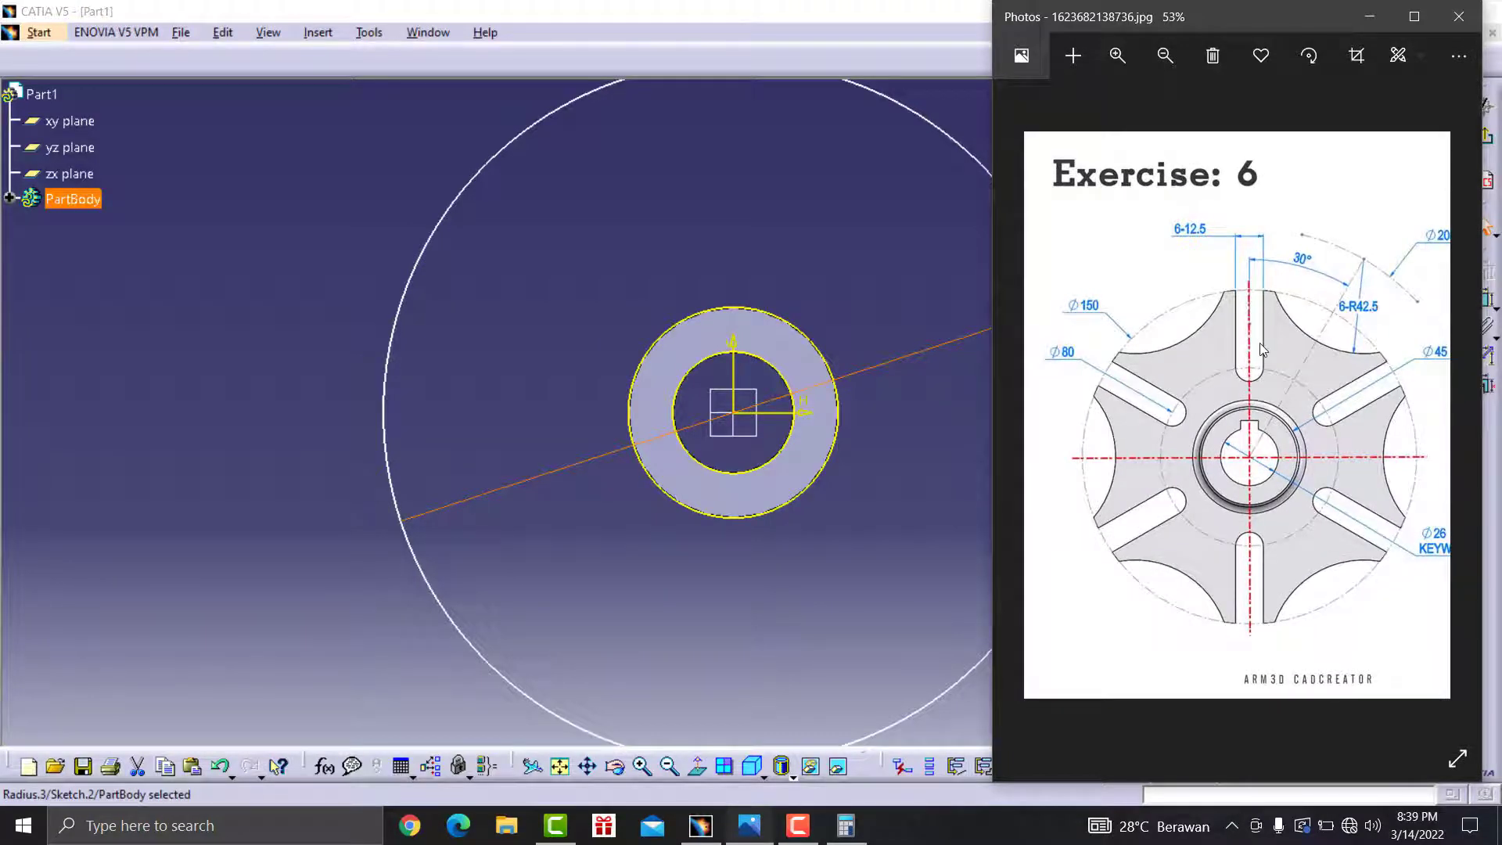
{"action": "scroll", "coordinate": [1260, 348], "scroll_direction": "up", "scroll_amount": 1}
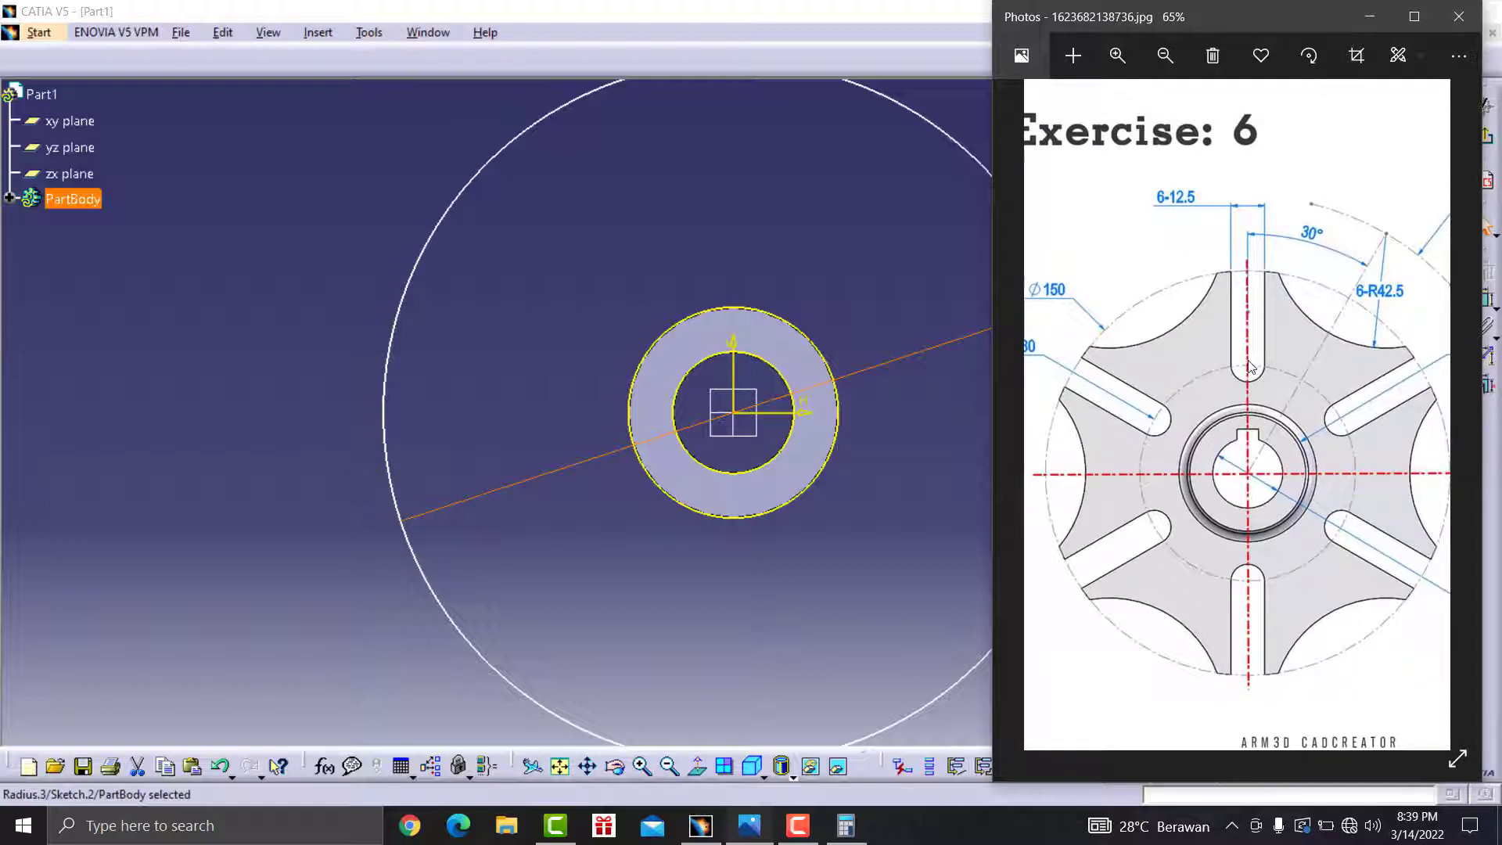
{"action": "scroll", "coordinate": [1250, 366], "scroll_direction": "up", "scroll_amount": 1}
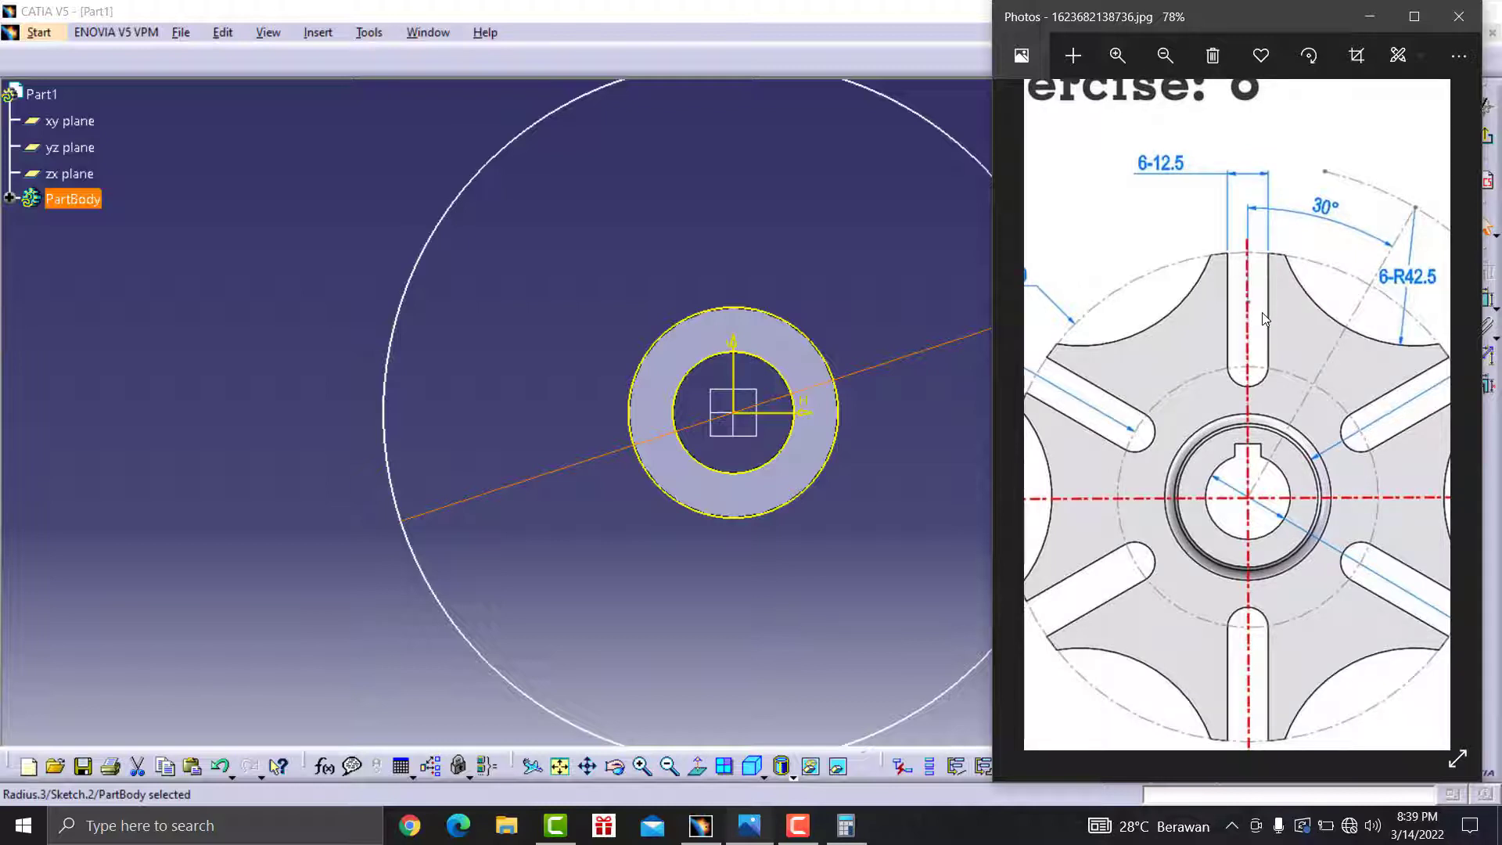
- Pad the 150 mm circle sketch into a mirrored 2.5 mm thin disc around the hub
{"action": "left_click", "coordinate": [777, 196]}
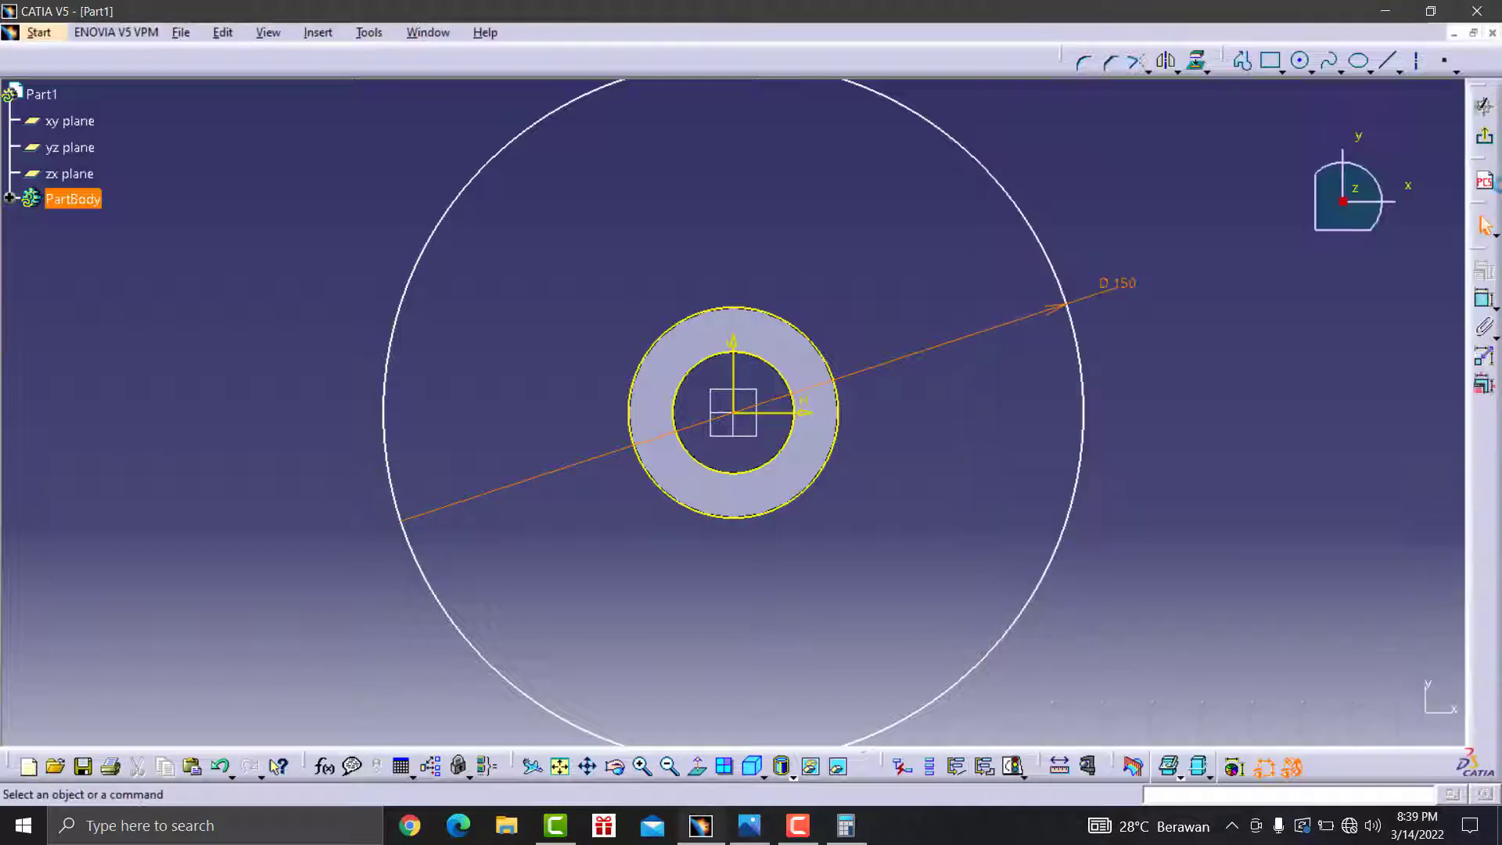
{"action": "left_click", "coordinate": [1481, 150]}
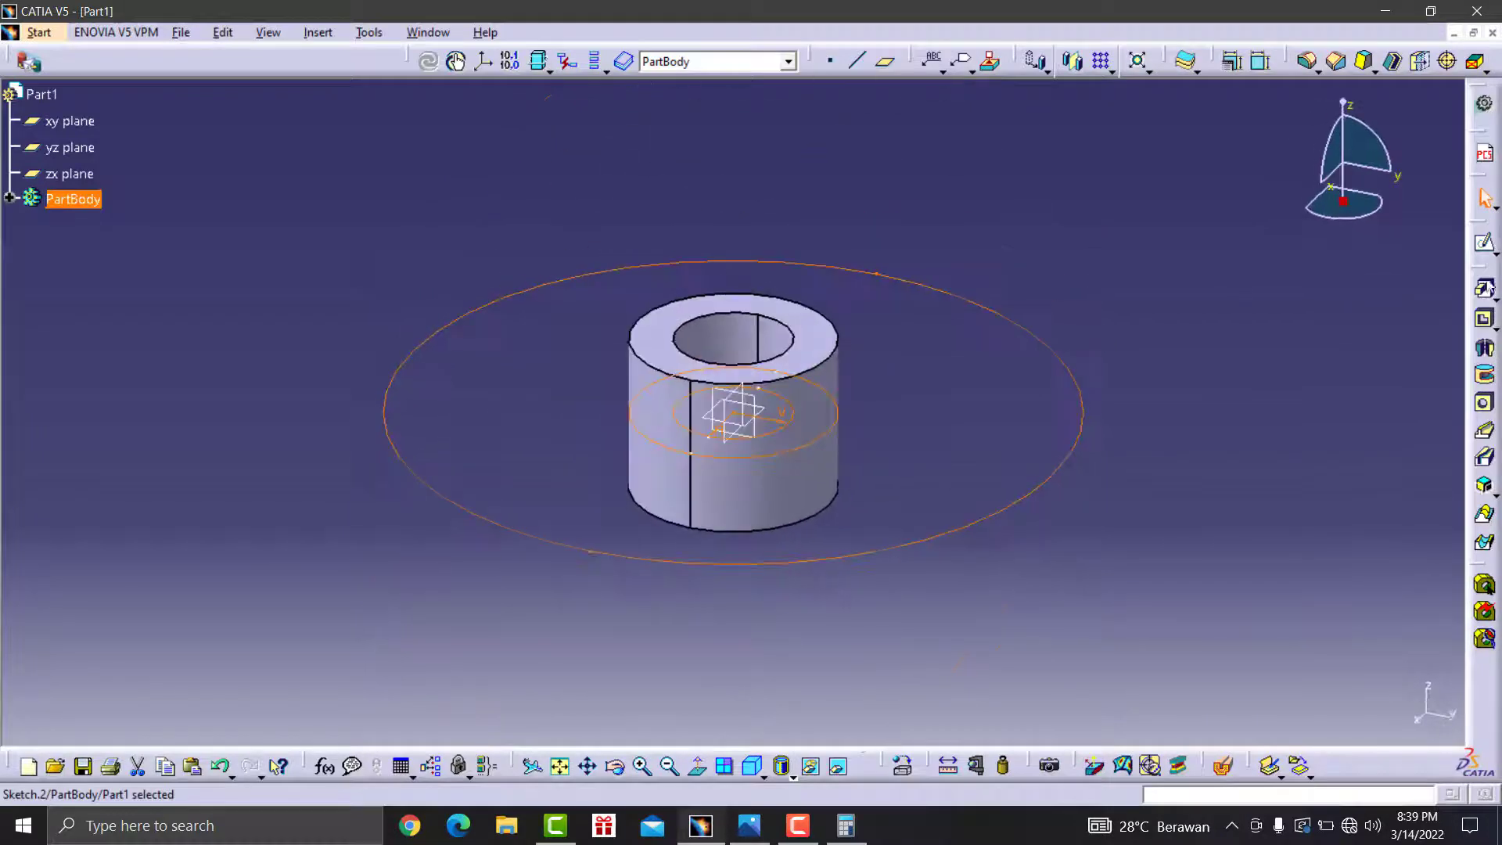
{"action": "left_click", "coordinate": [1485, 289]}
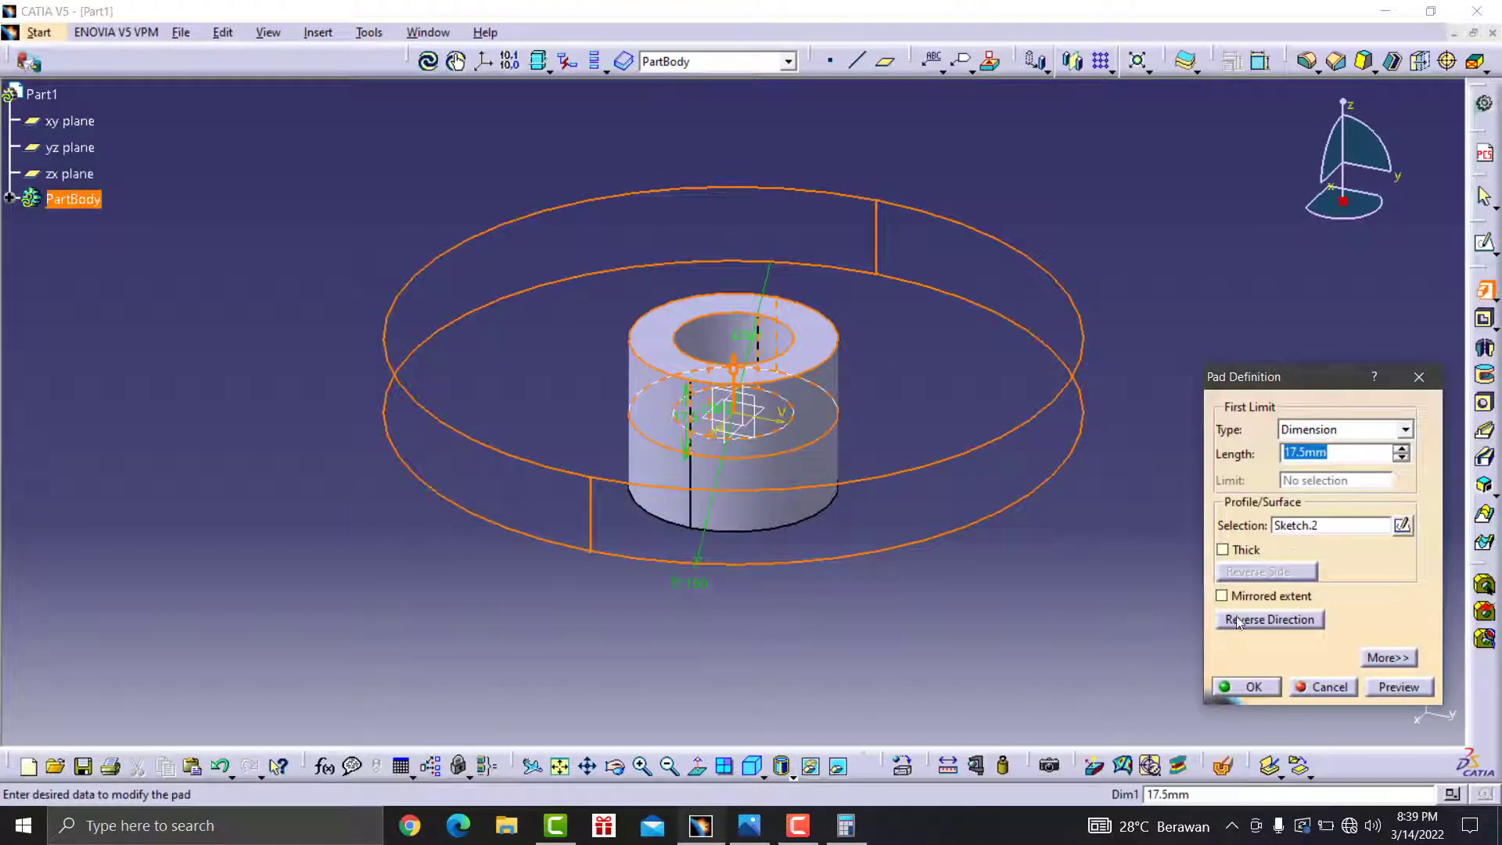
{"action": "left_click", "coordinate": [1222, 596]}
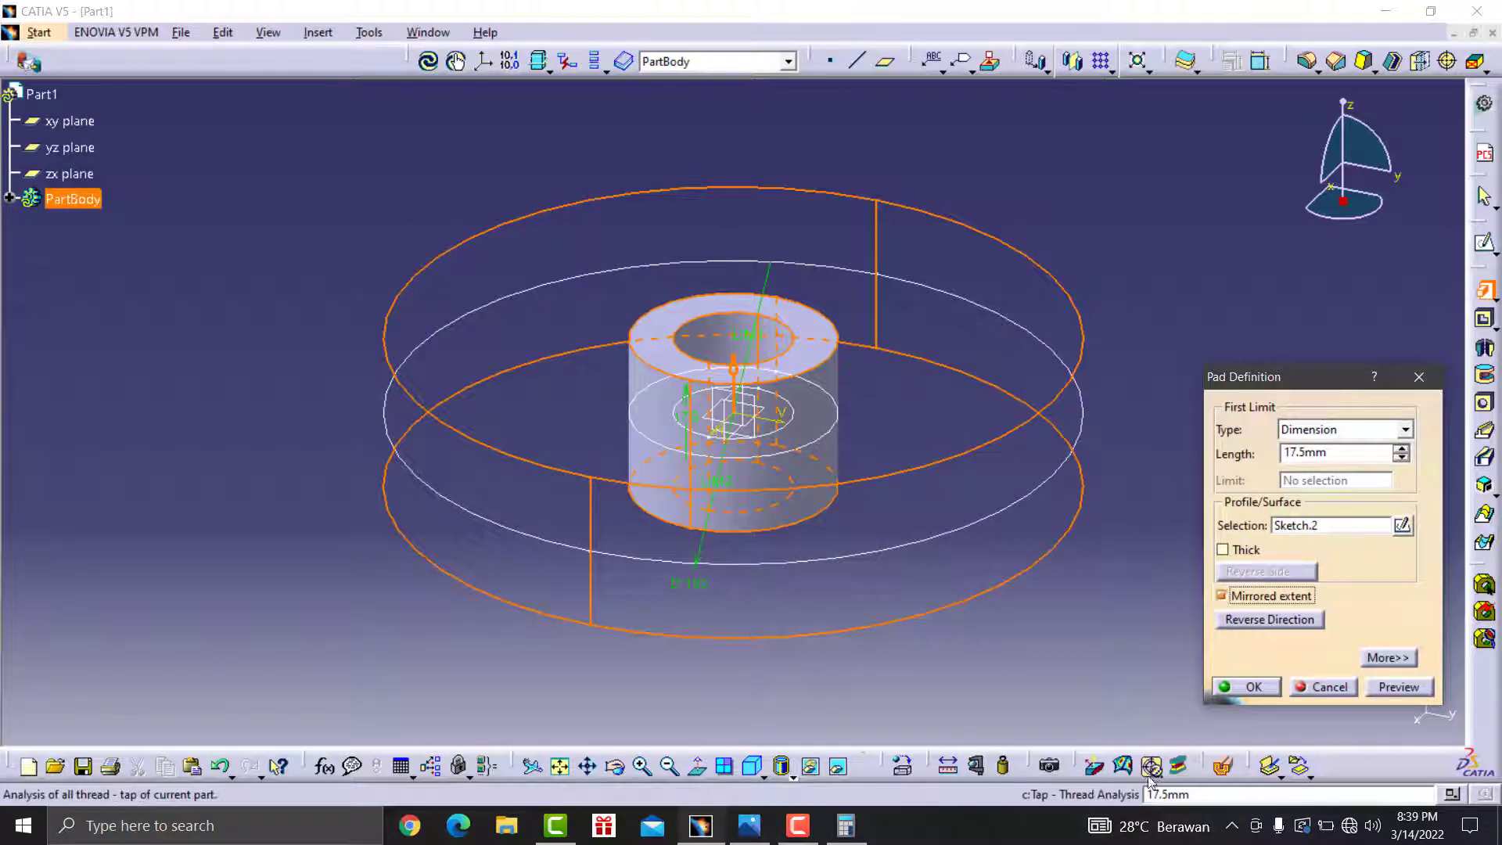
{"action": "left_click", "coordinate": [749, 826]}
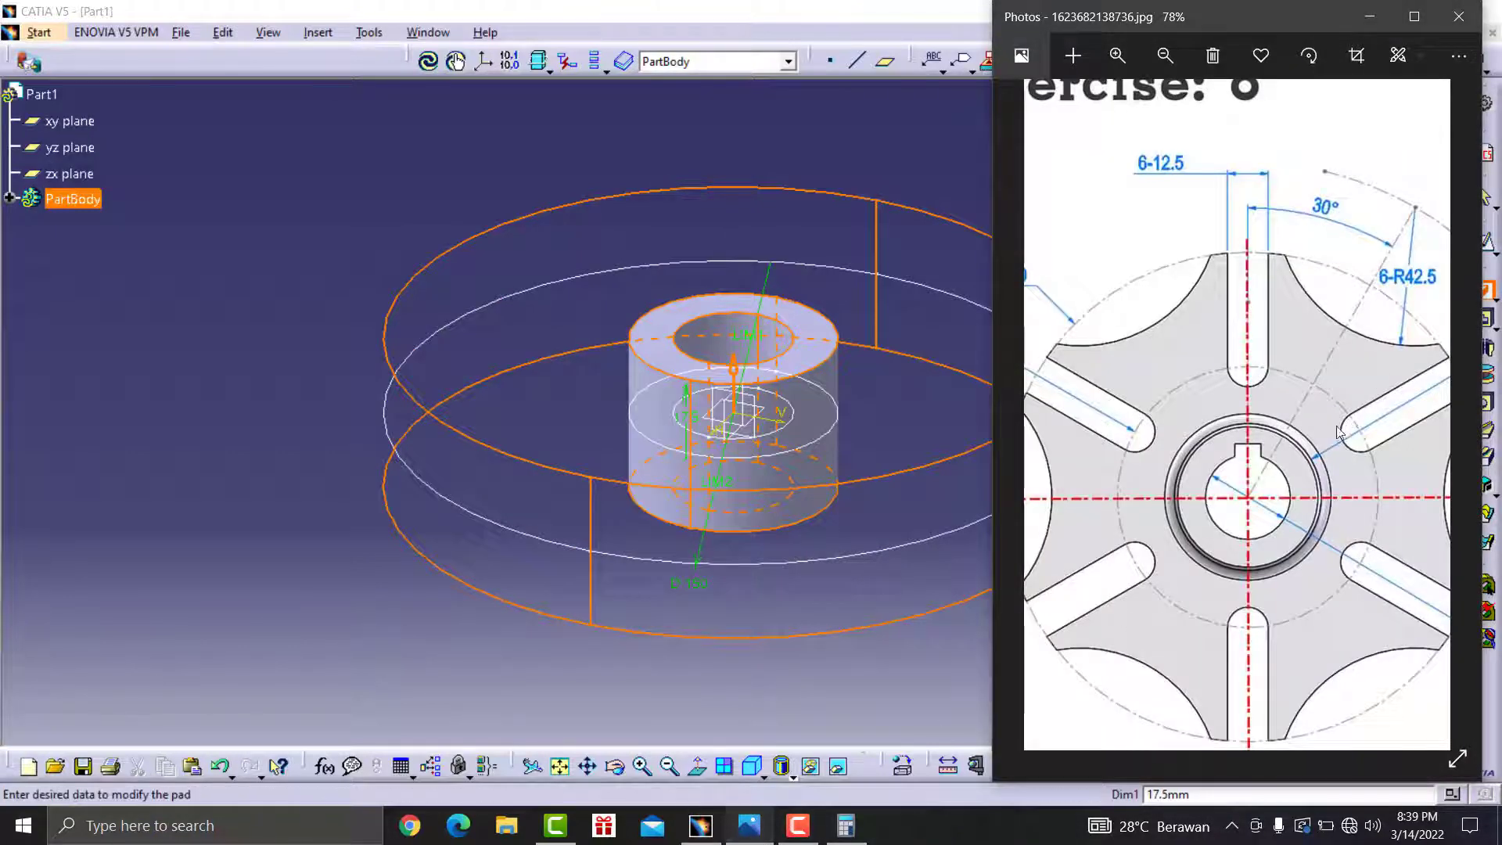
{"action": "scroll", "coordinate": [1398, 119], "scroll_direction": "down", "scroll_amount": 3}
{"action": "scroll", "coordinate": [1398, 119], "scroll_direction": "up", "scroll_amount": 2}
{"action": "scroll", "coordinate": [1398, 119], "scroll_direction": "up", "scroll_amount": 2}
{"action": "scroll", "coordinate": [1397, 119], "scroll_direction": "up", "scroll_amount": 2}
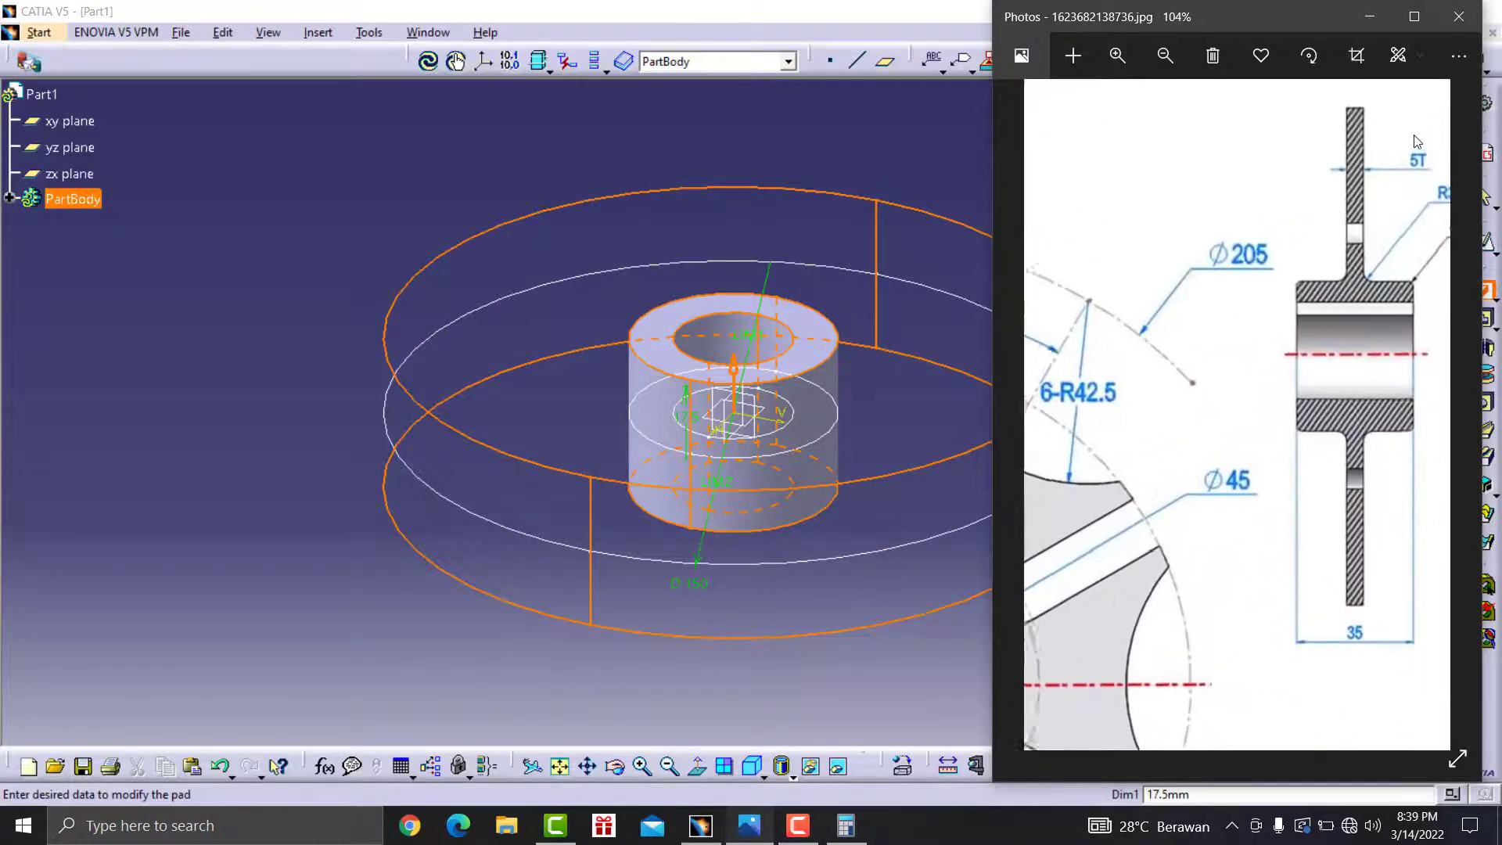
{"action": "scroll", "coordinate": [1397, 119], "scroll_direction": "up", "scroll_amount": 2}
{"action": "left_click", "coordinate": [1369, 17]}
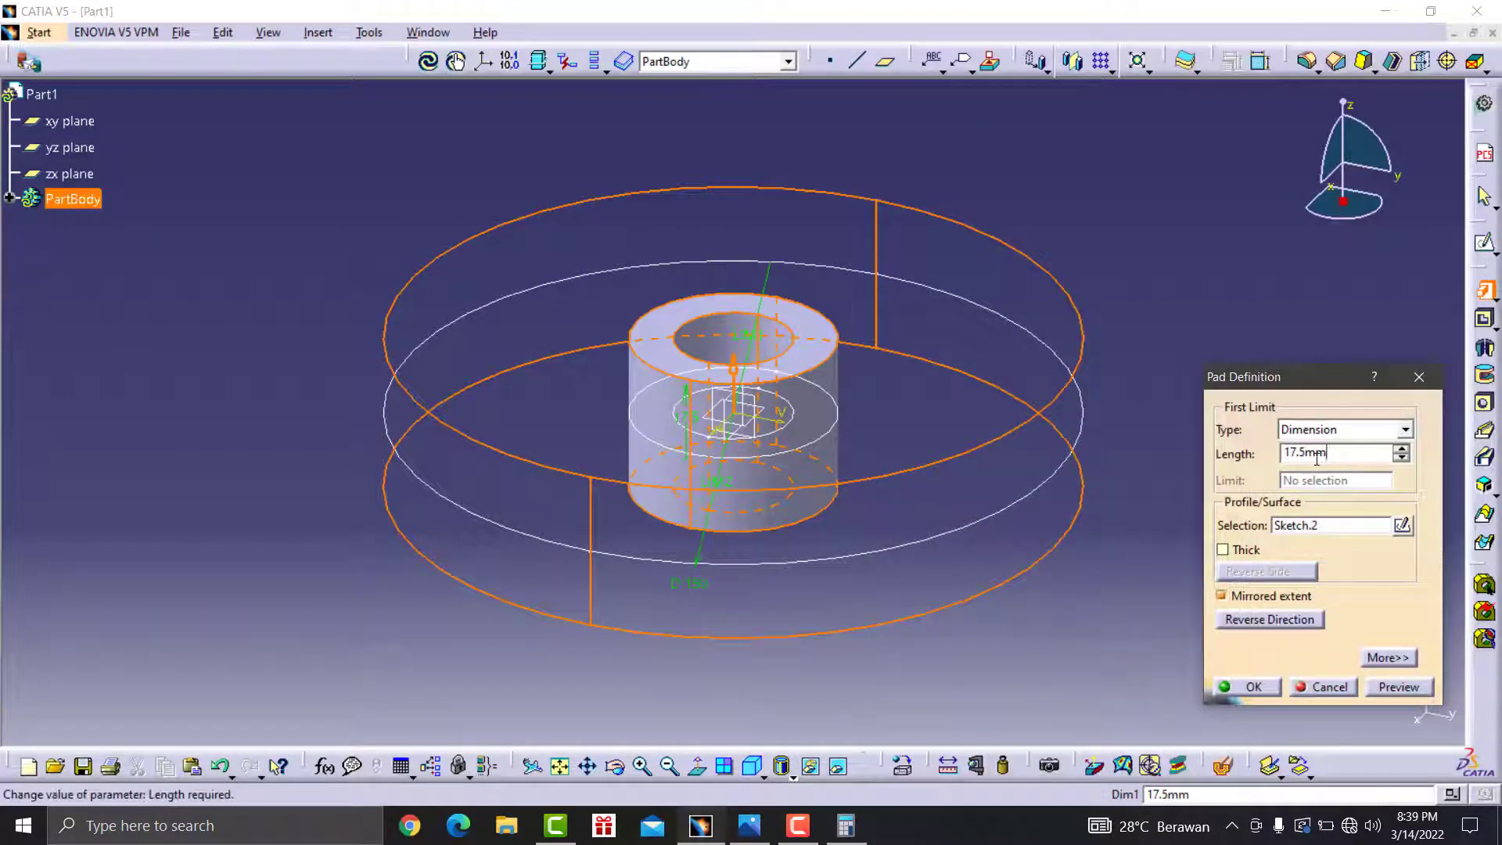
{"action": "double_click", "coordinate": [1318, 454]}
{"action": "type", "text": "2"}
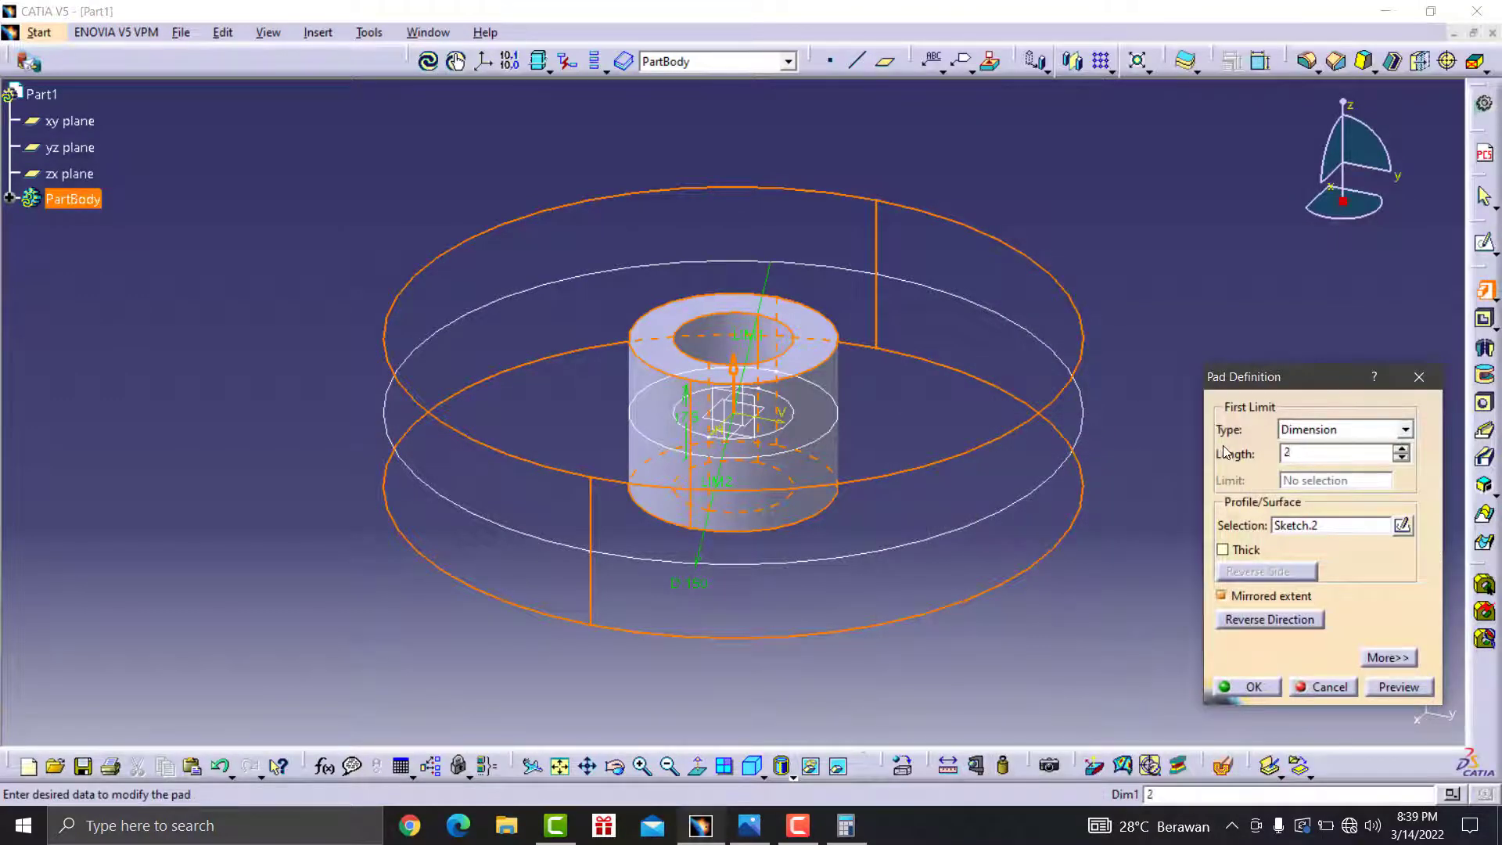
{"action": "type", "text": ".5"}
{"action": "left_click", "coordinate": [1249, 692]}
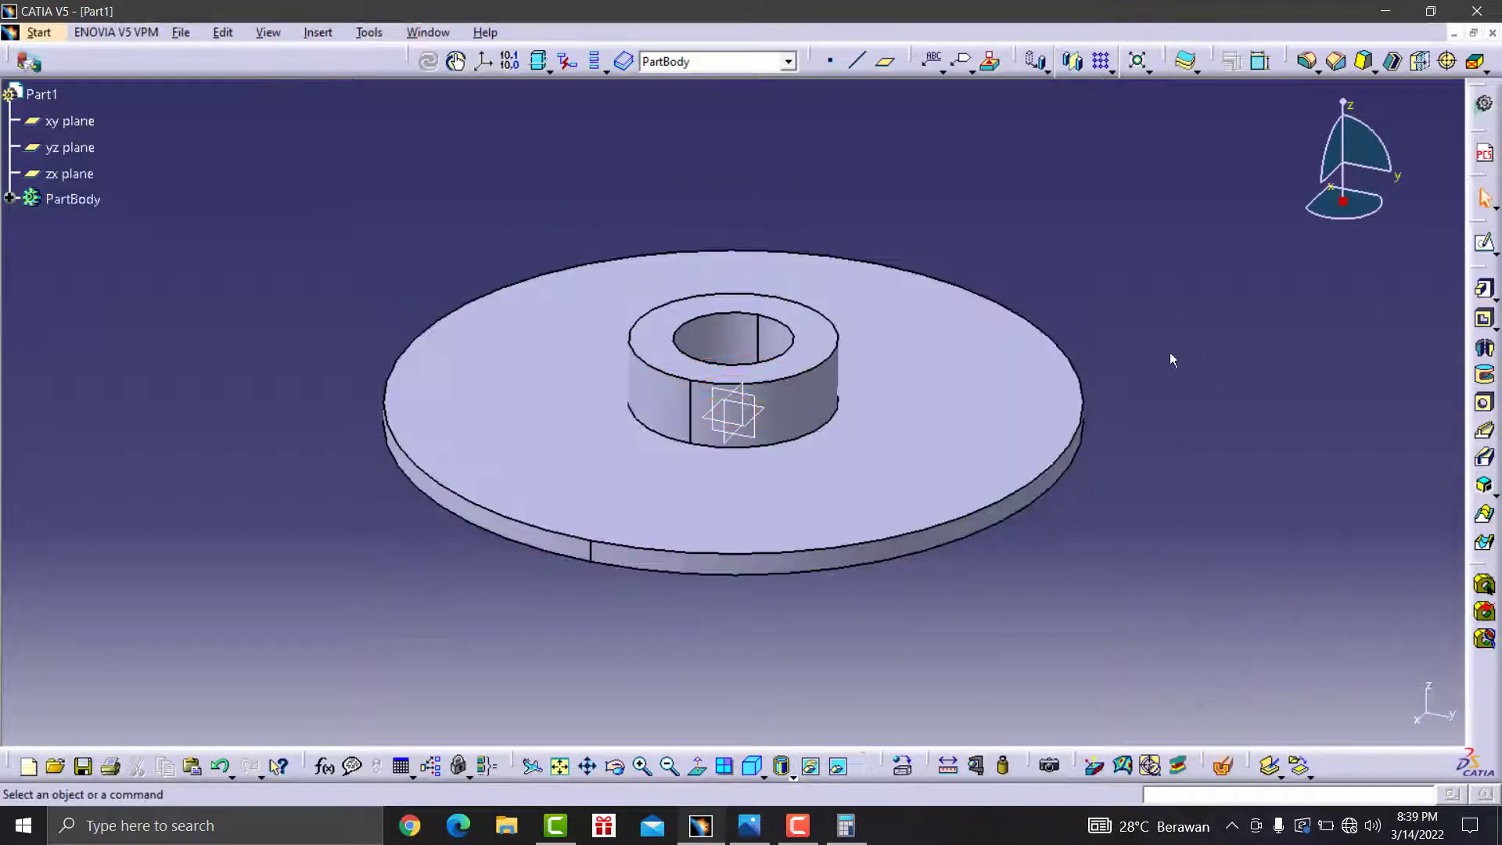
- Exit an empty sketch on the disc's top face and orbit the part to an angled view
{"action": "left_click", "coordinate": [1032, 363]}
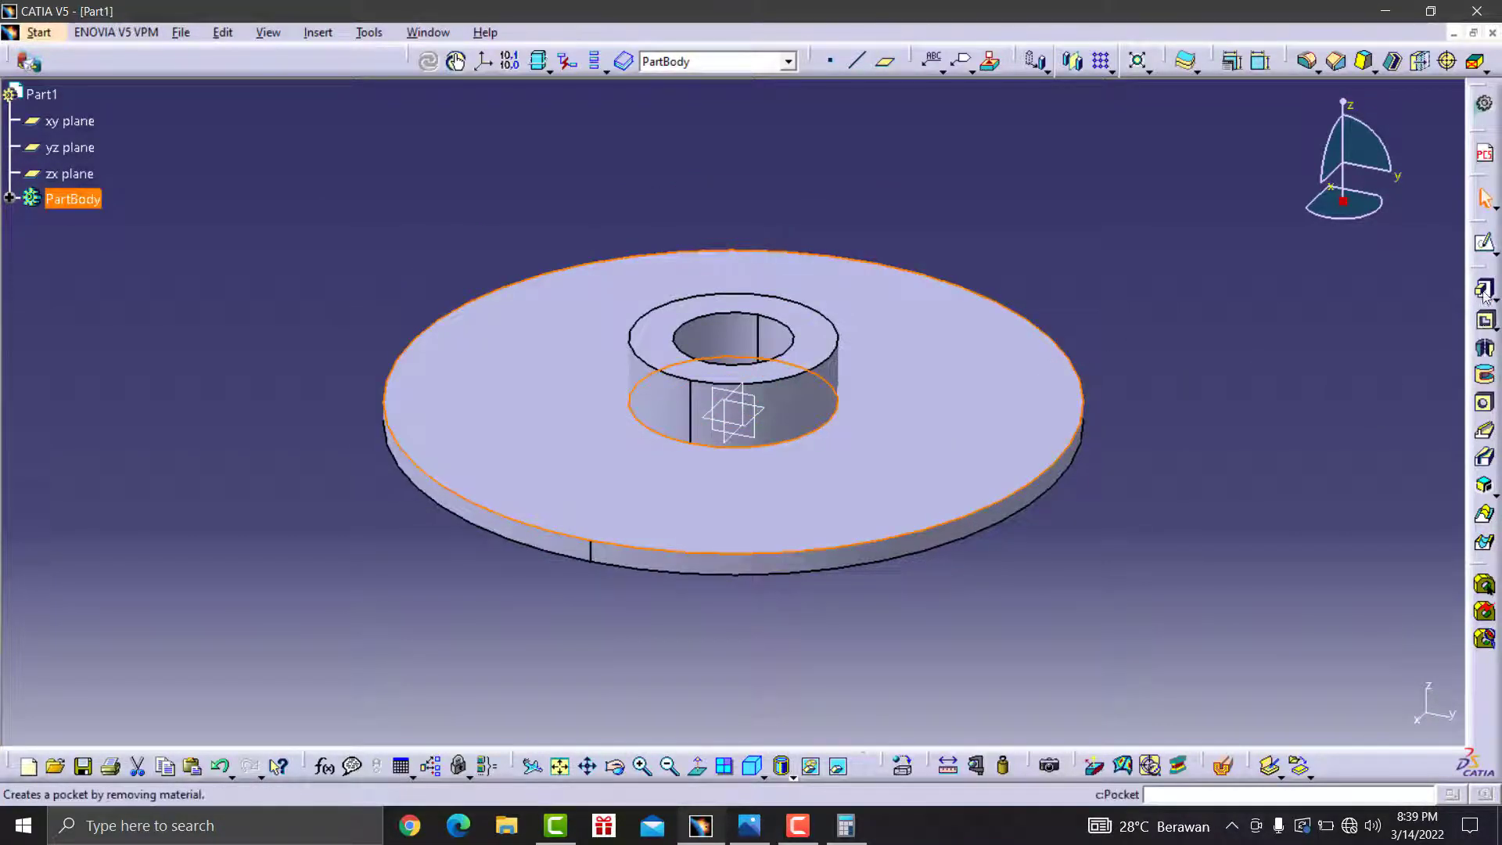
{"action": "left_click", "coordinate": [1484, 243]}
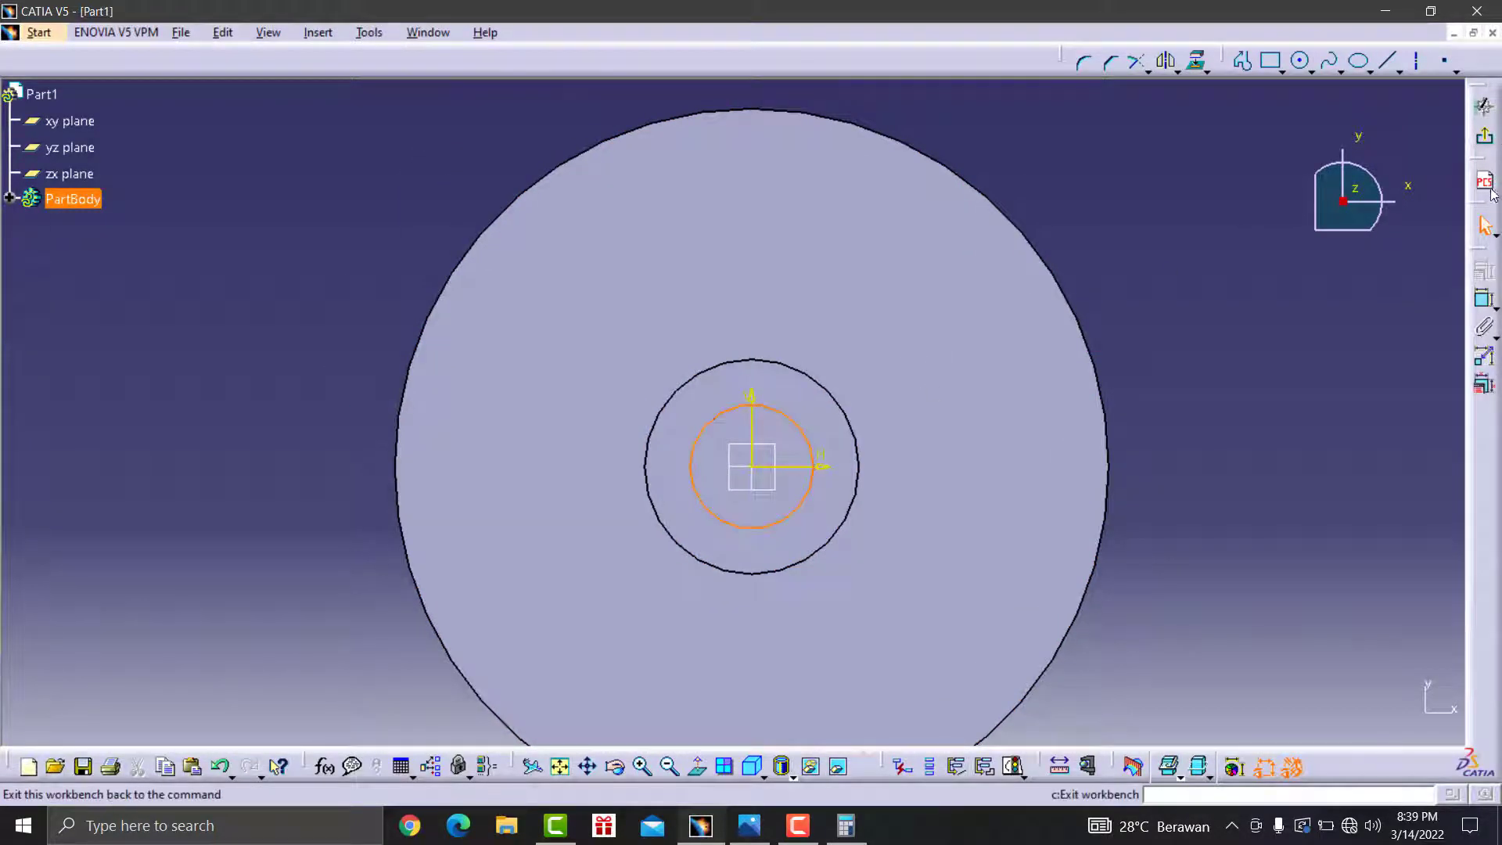
{"action": "left_click", "coordinate": [1488, 142]}
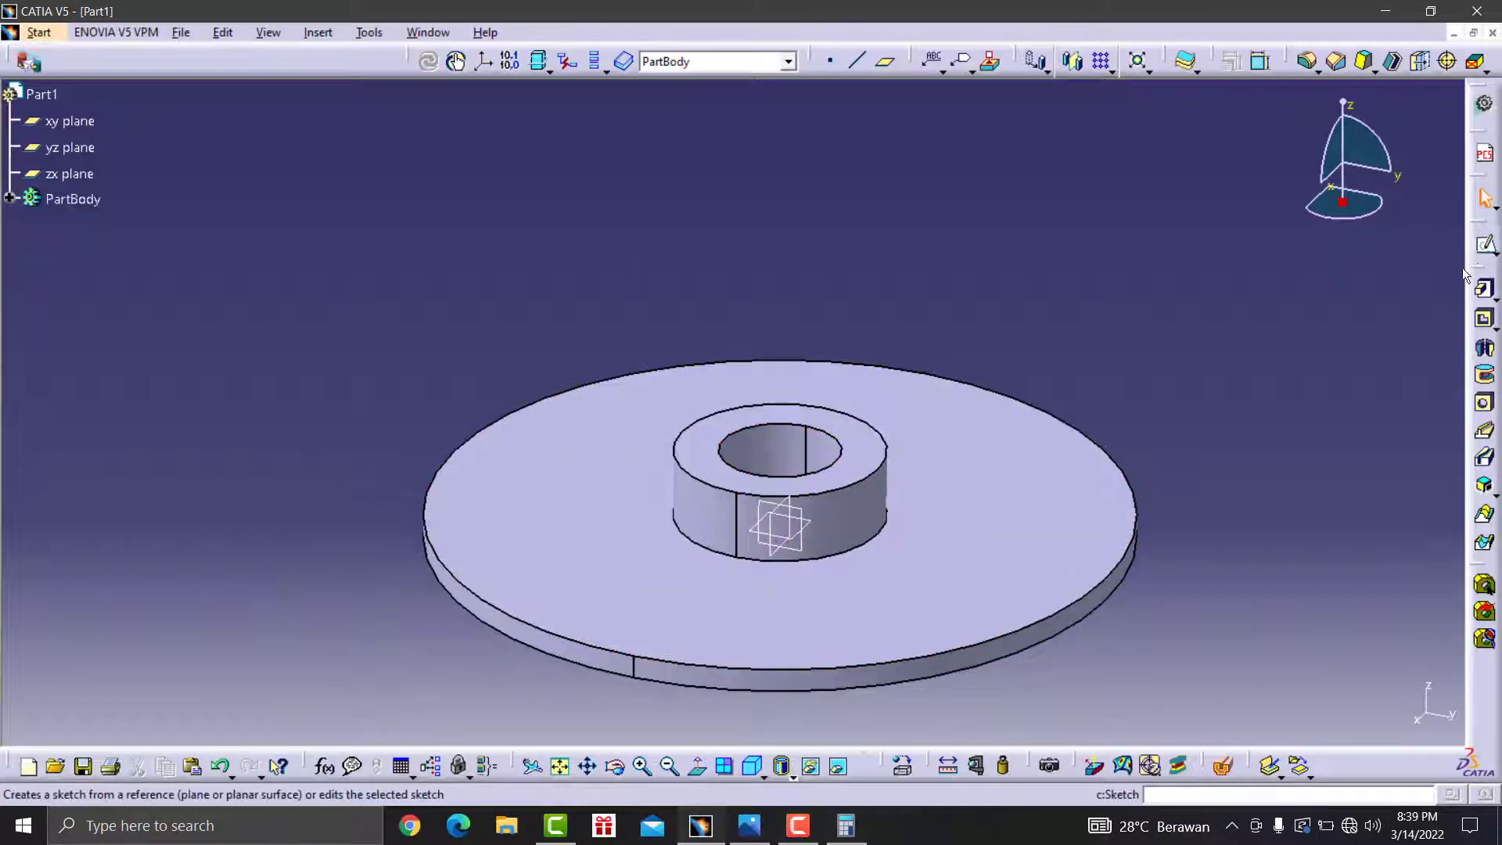
{"action": "left_click", "coordinate": [974, 550]}
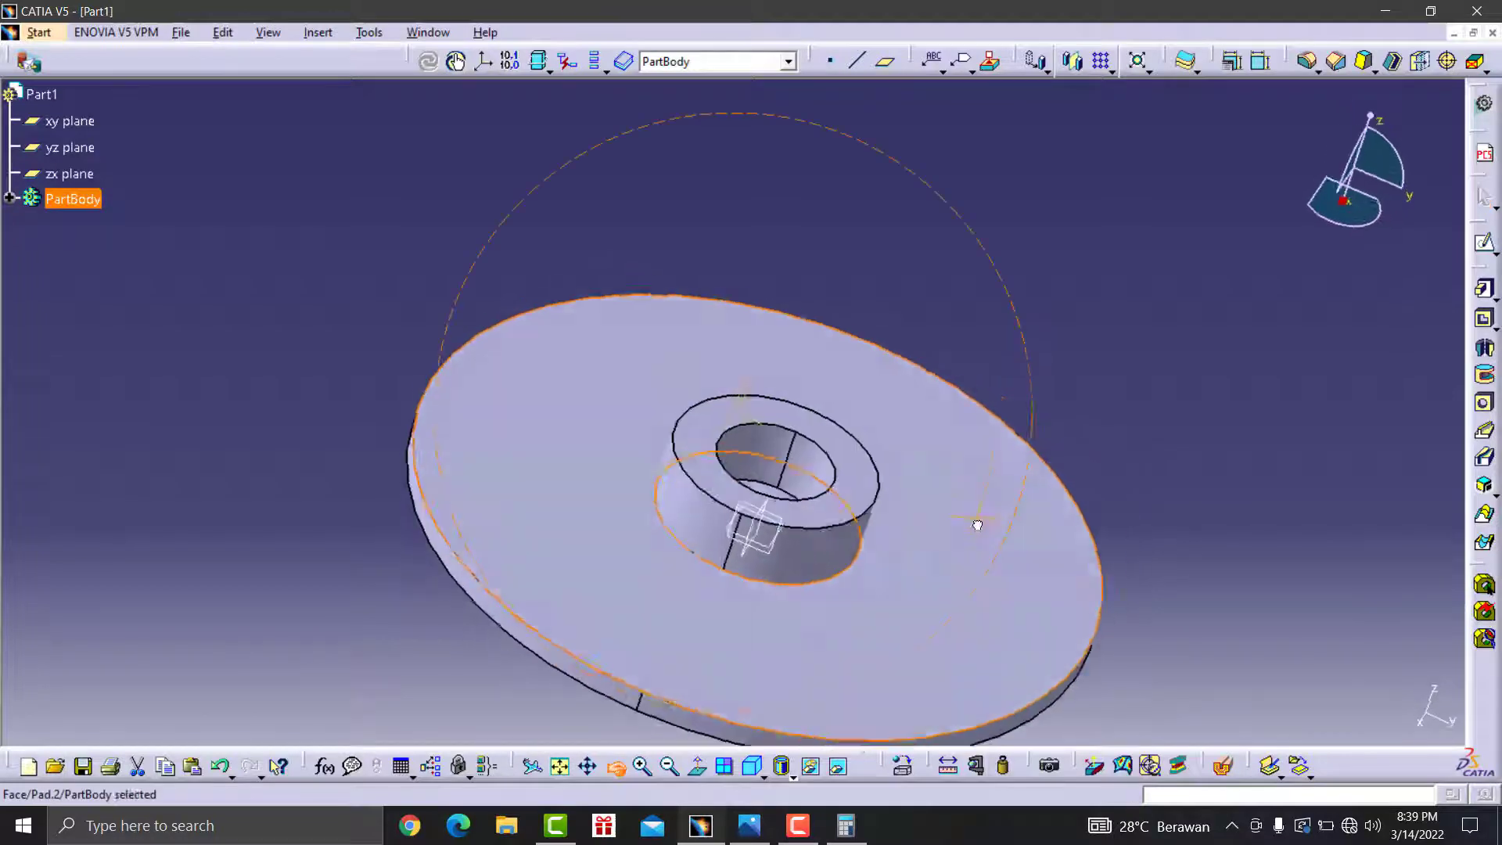
{"action": "left_click_drag", "start_coordinate": [616, 766], "coordinate": [980, 520]}
{"action": "left_click", "coordinate": [784, 491]}
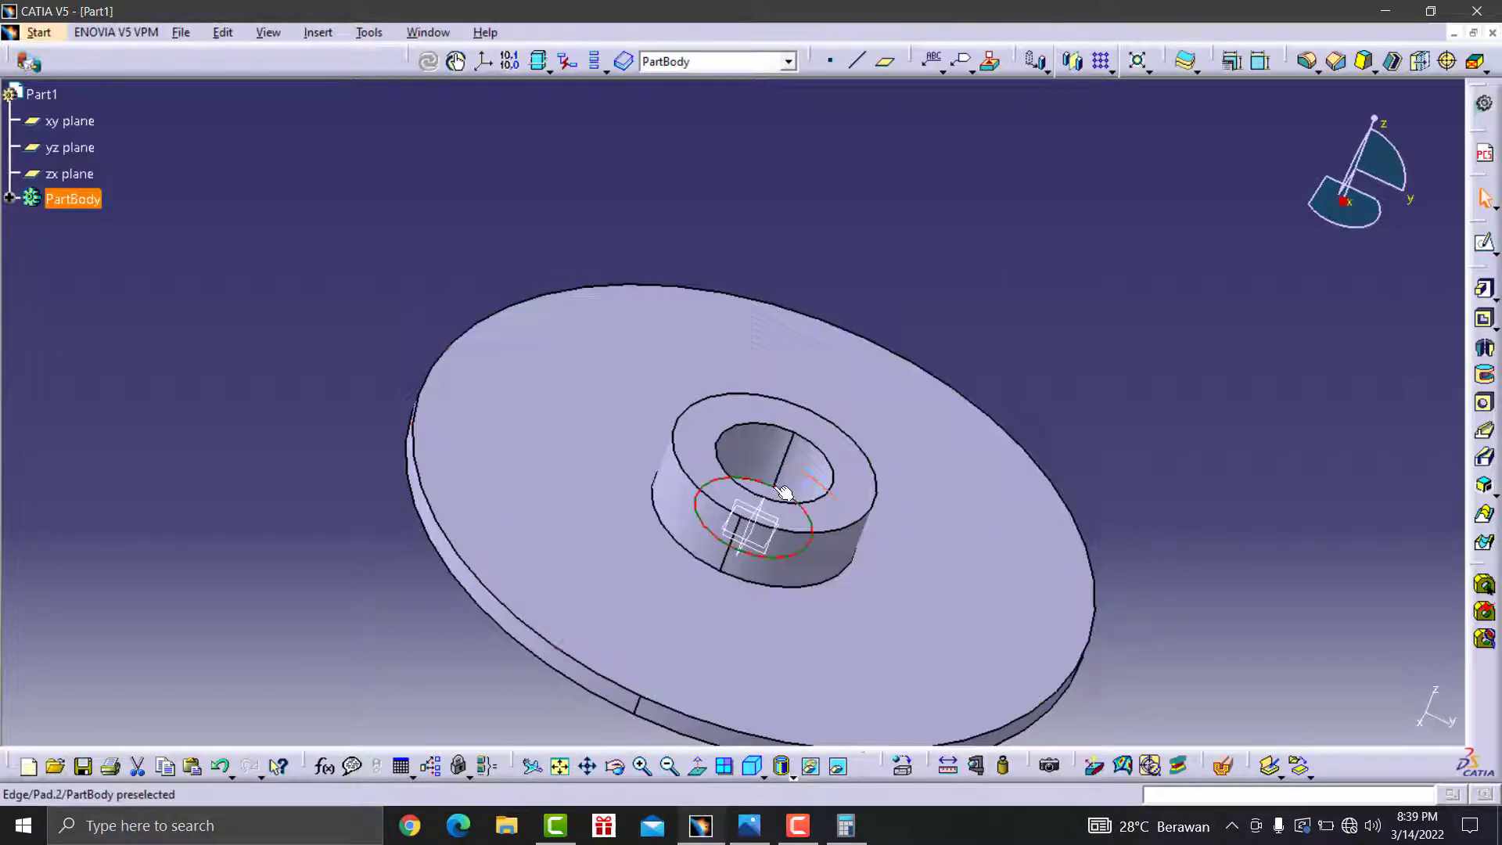
- Sketch on the hub's top face with the inner bore edge projected, then begin a pocket
{"action": "left_click", "coordinate": [1484, 244]}
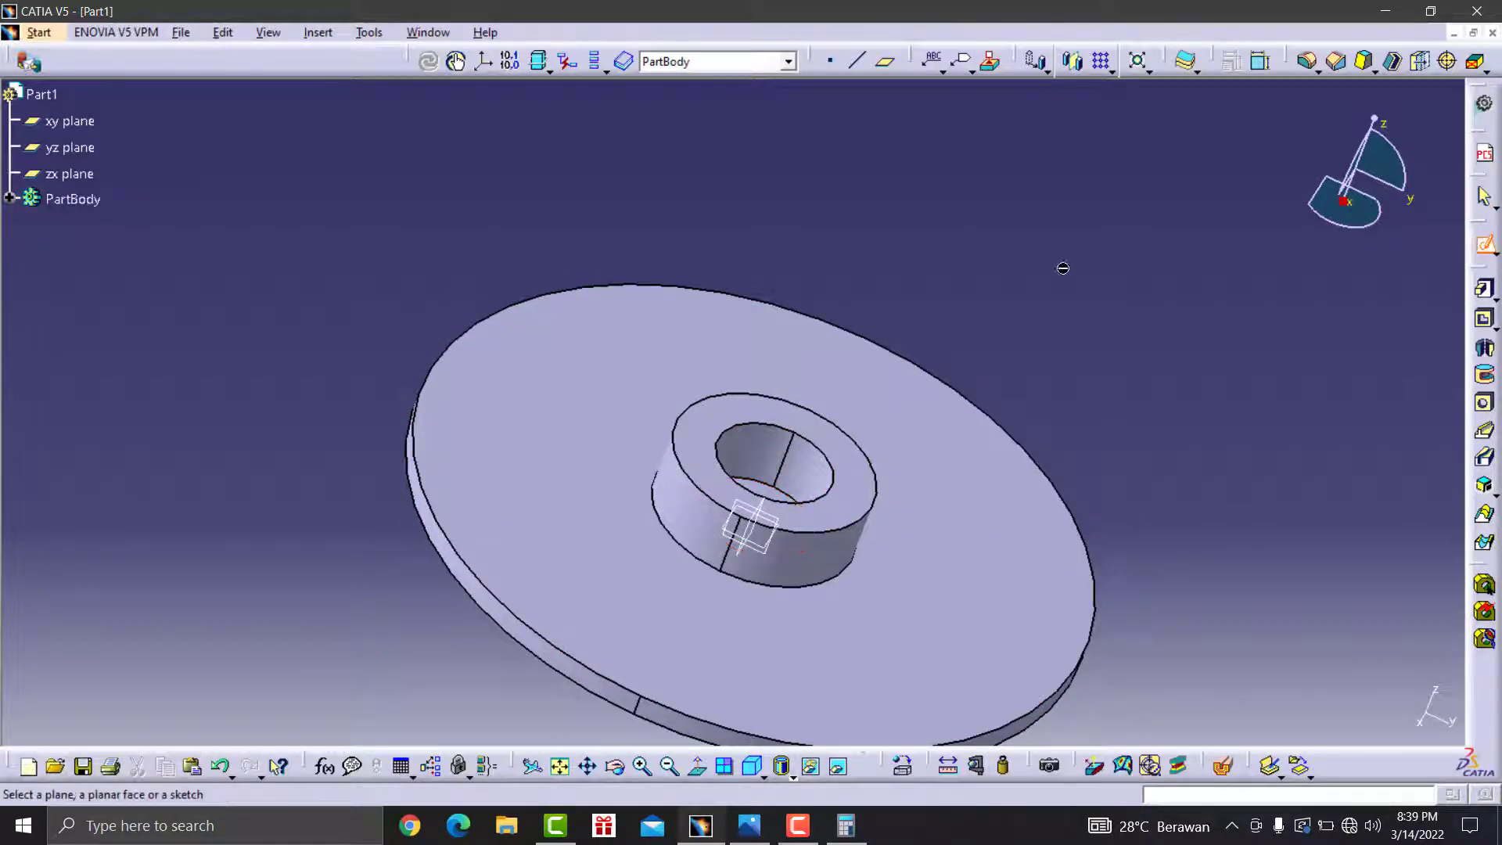
{"action": "left_click", "coordinate": [759, 489]}
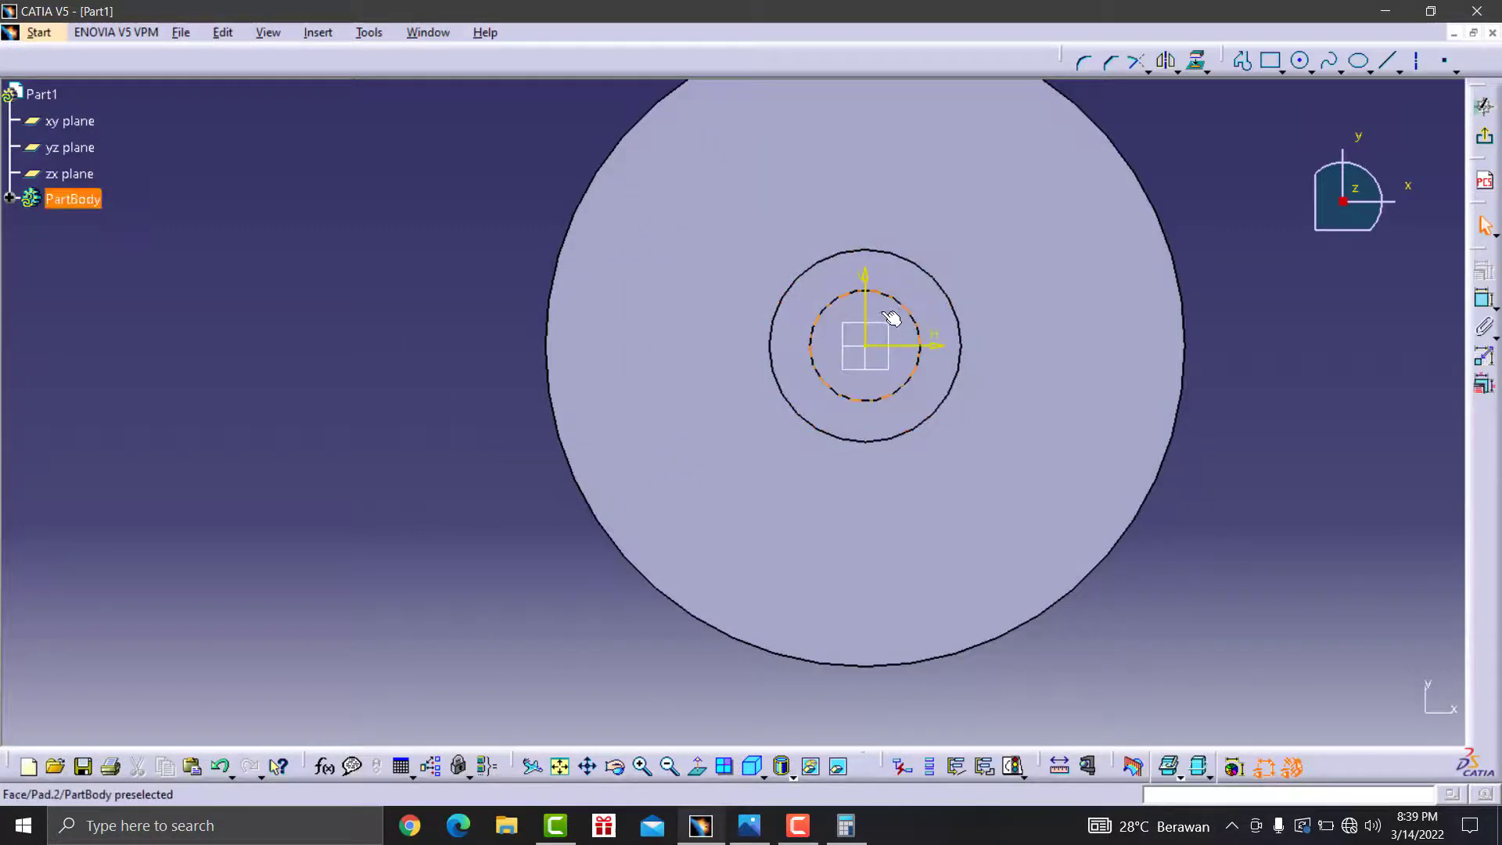
{"action": "left_click", "coordinate": [898, 319]}
{"action": "left_click", "coordinate": [1196, 60]}
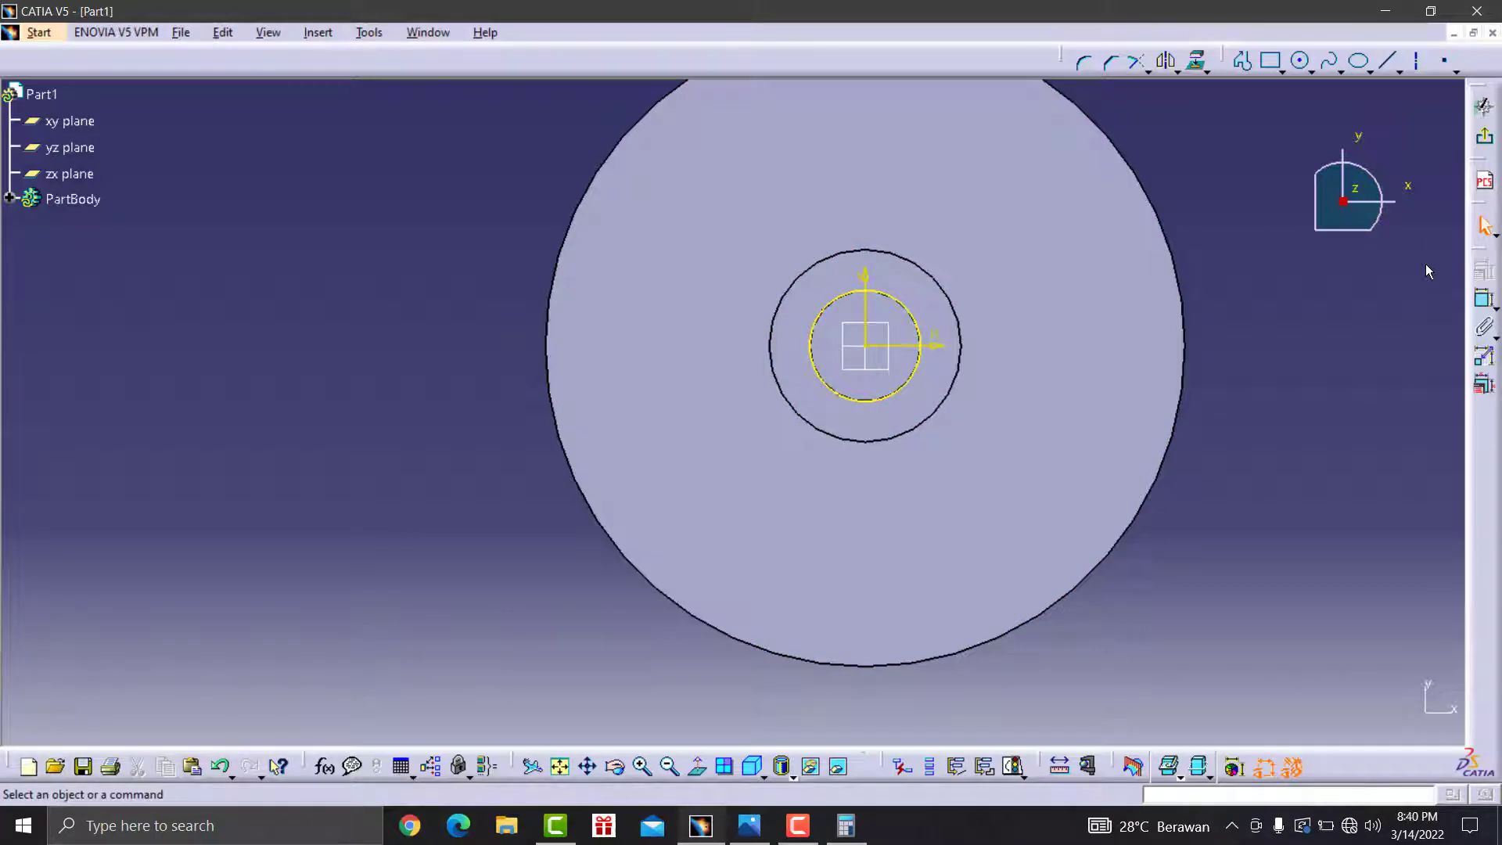
{"action": "left_click", "coordinate": [1485, 106]}
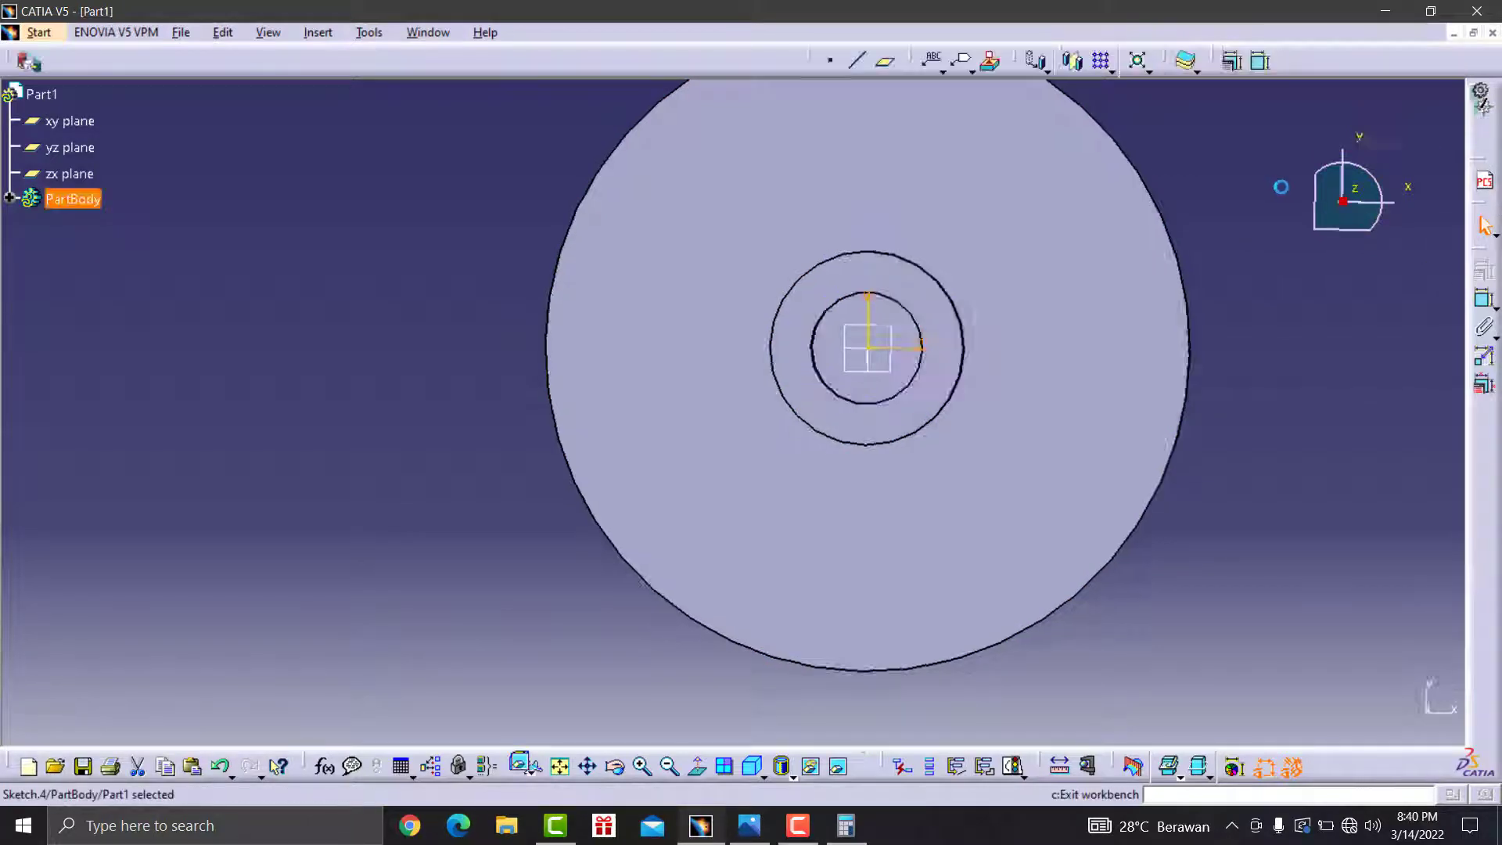
{"action": "left_click", "coordinate": [1485, 319]}
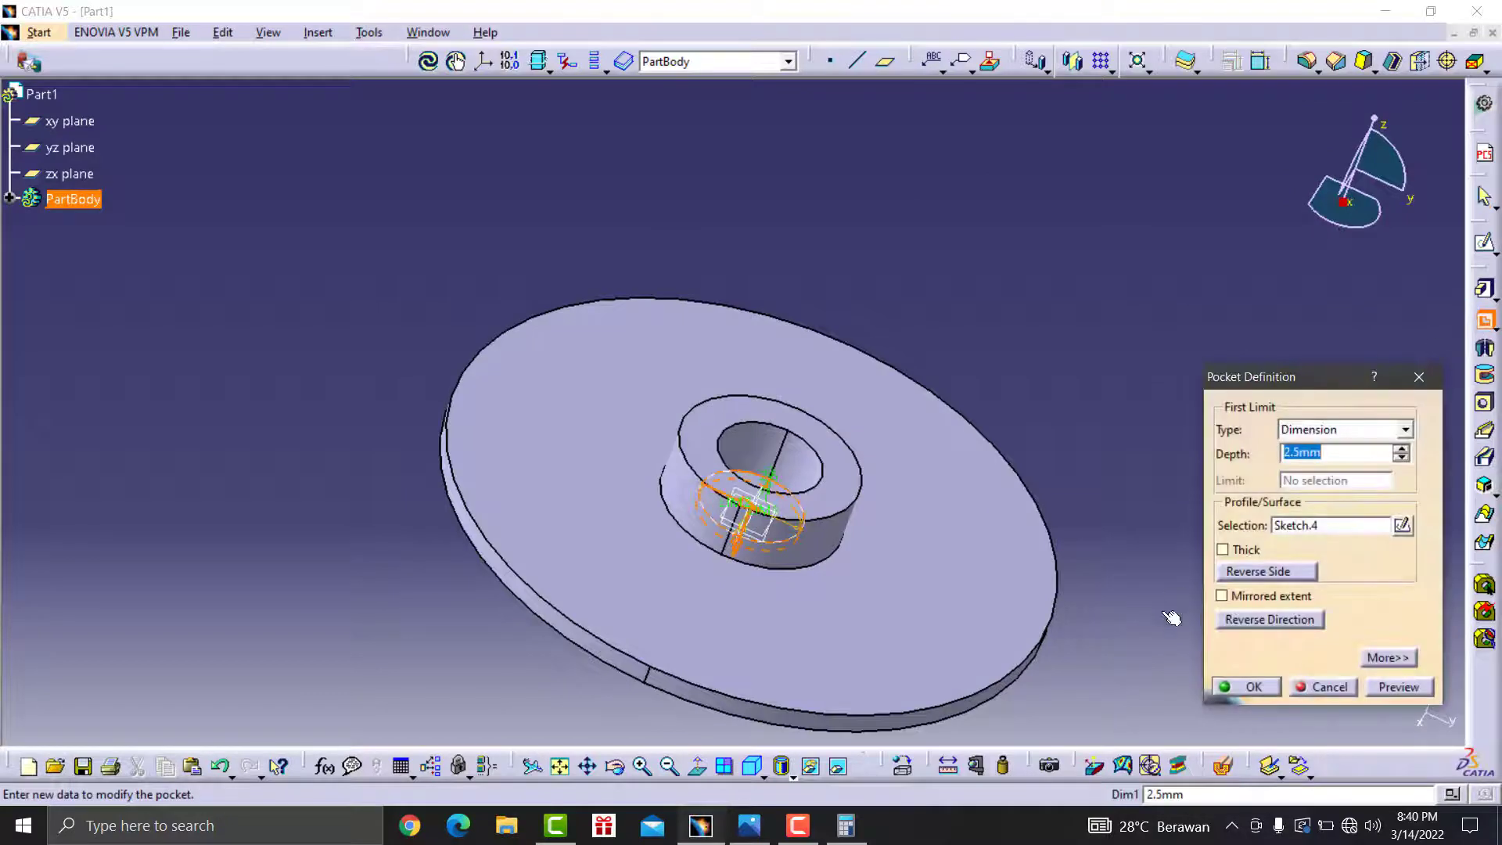
- Replace the shallow default pocket with a 10 mm deep bore pocket through the hub
{"action": "left_click", "coordinate": [1254, 687]}
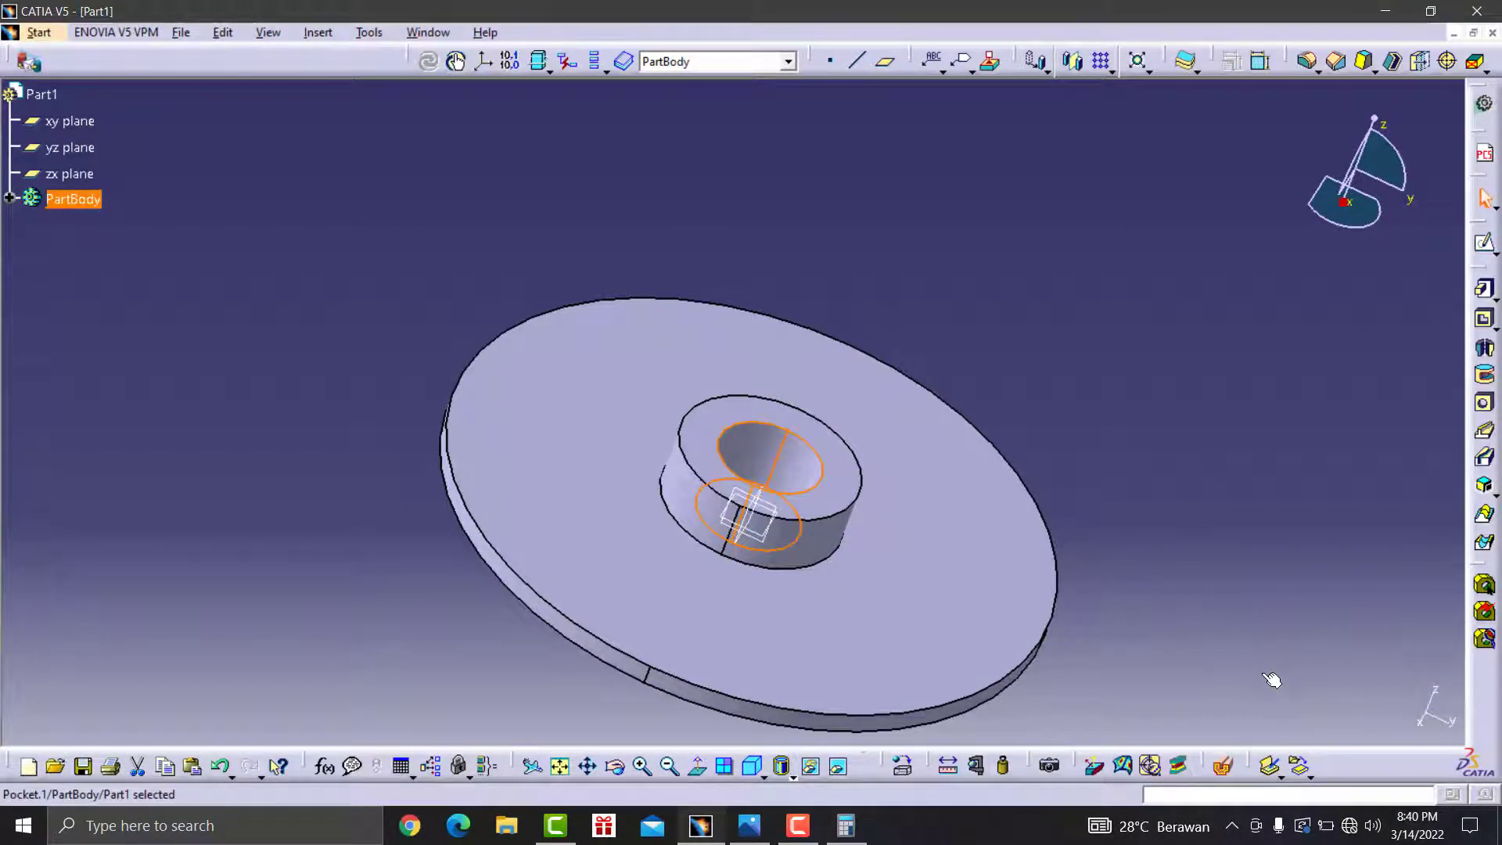
{"action": "key", "text": "ctrl+z"}
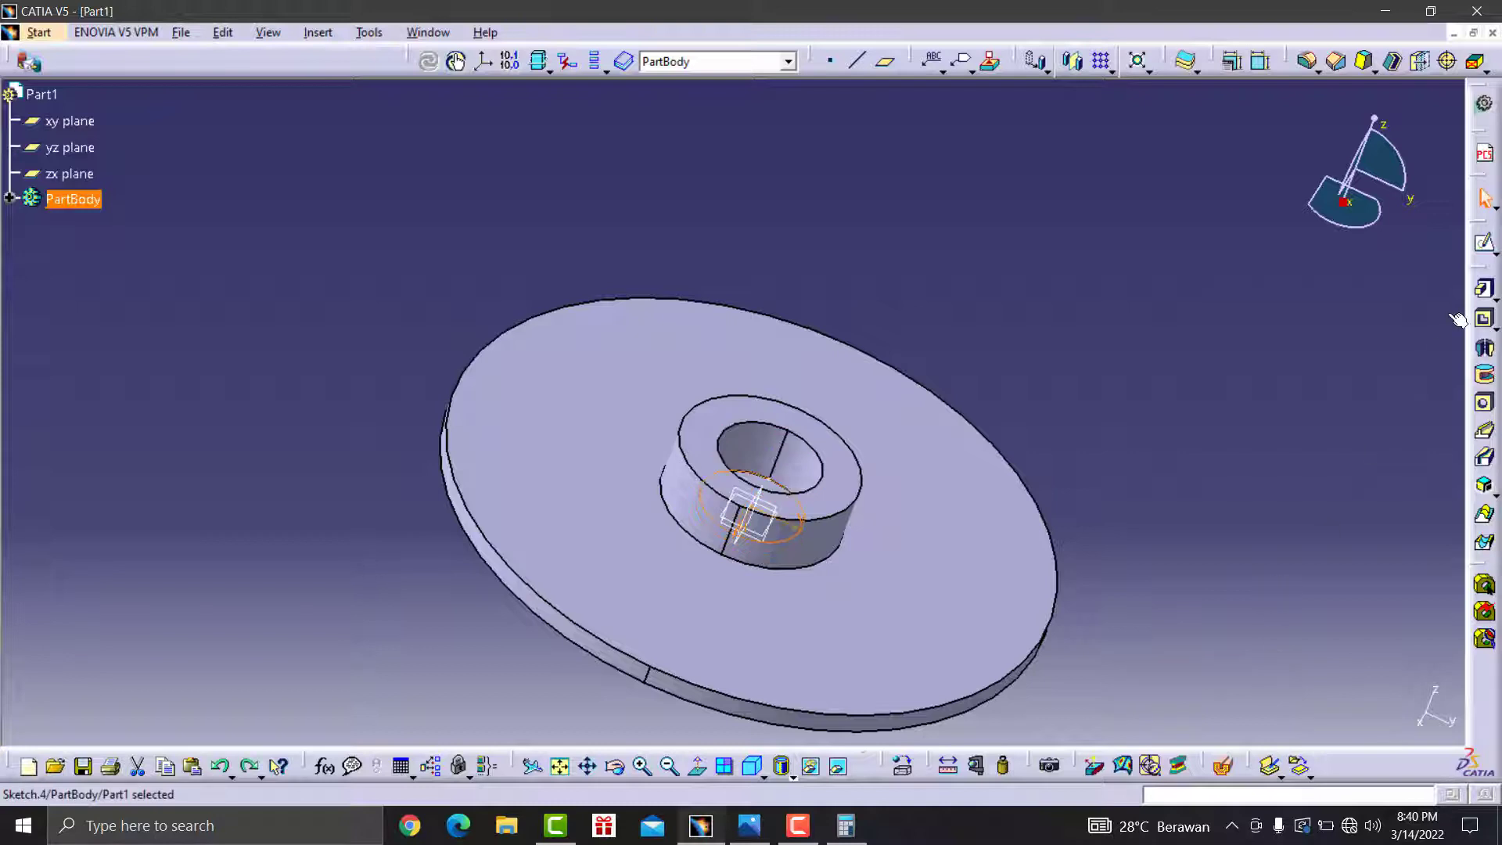
{"action": "left_click", "coordinate": [1485, 319]}
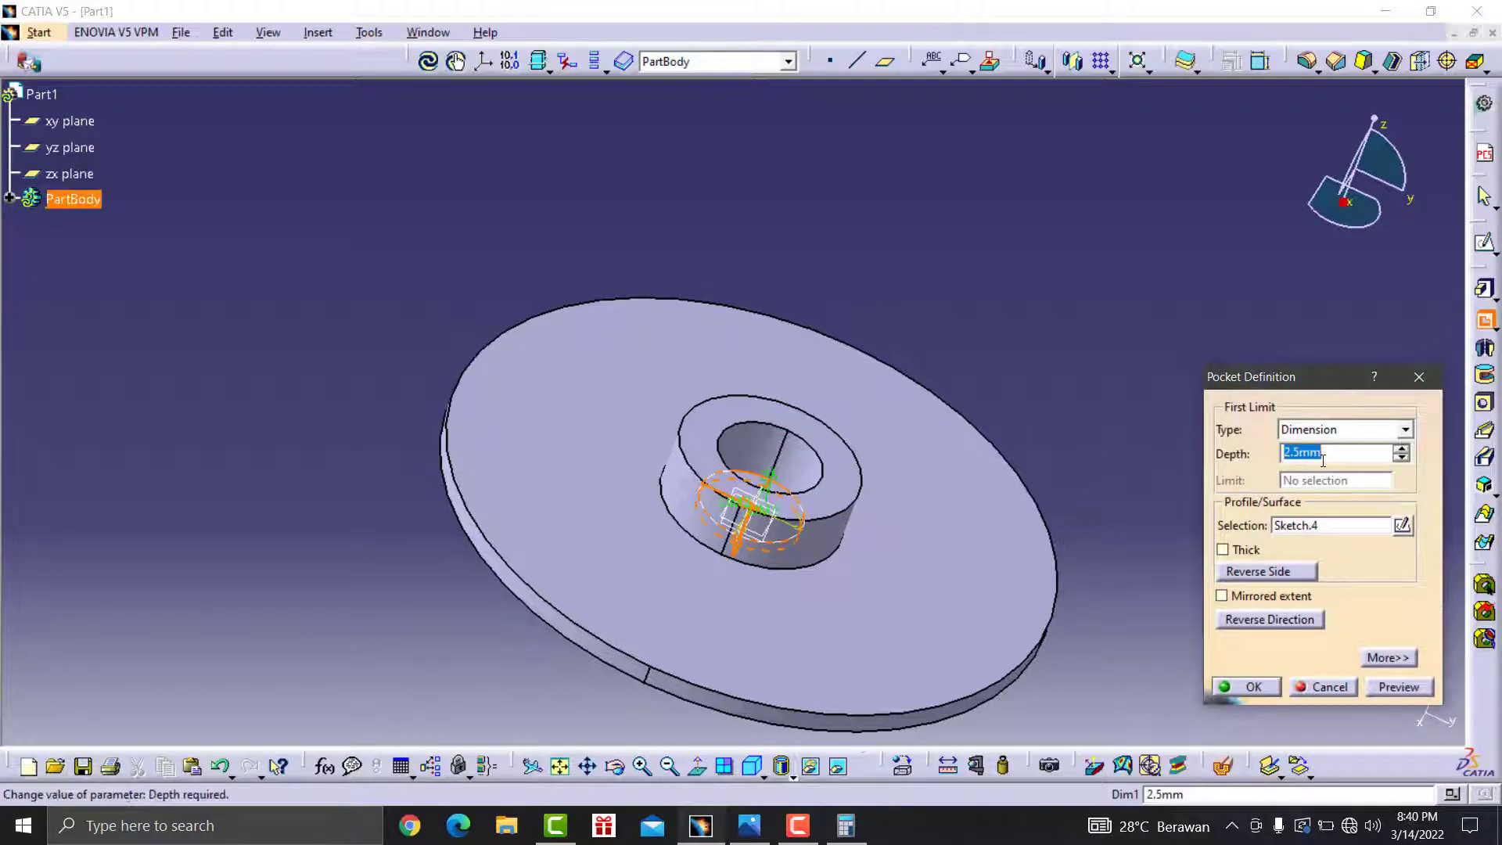
{"action": "type", "text": "10"}
{"action": "left_click", "coordinate": [1245, 684]}
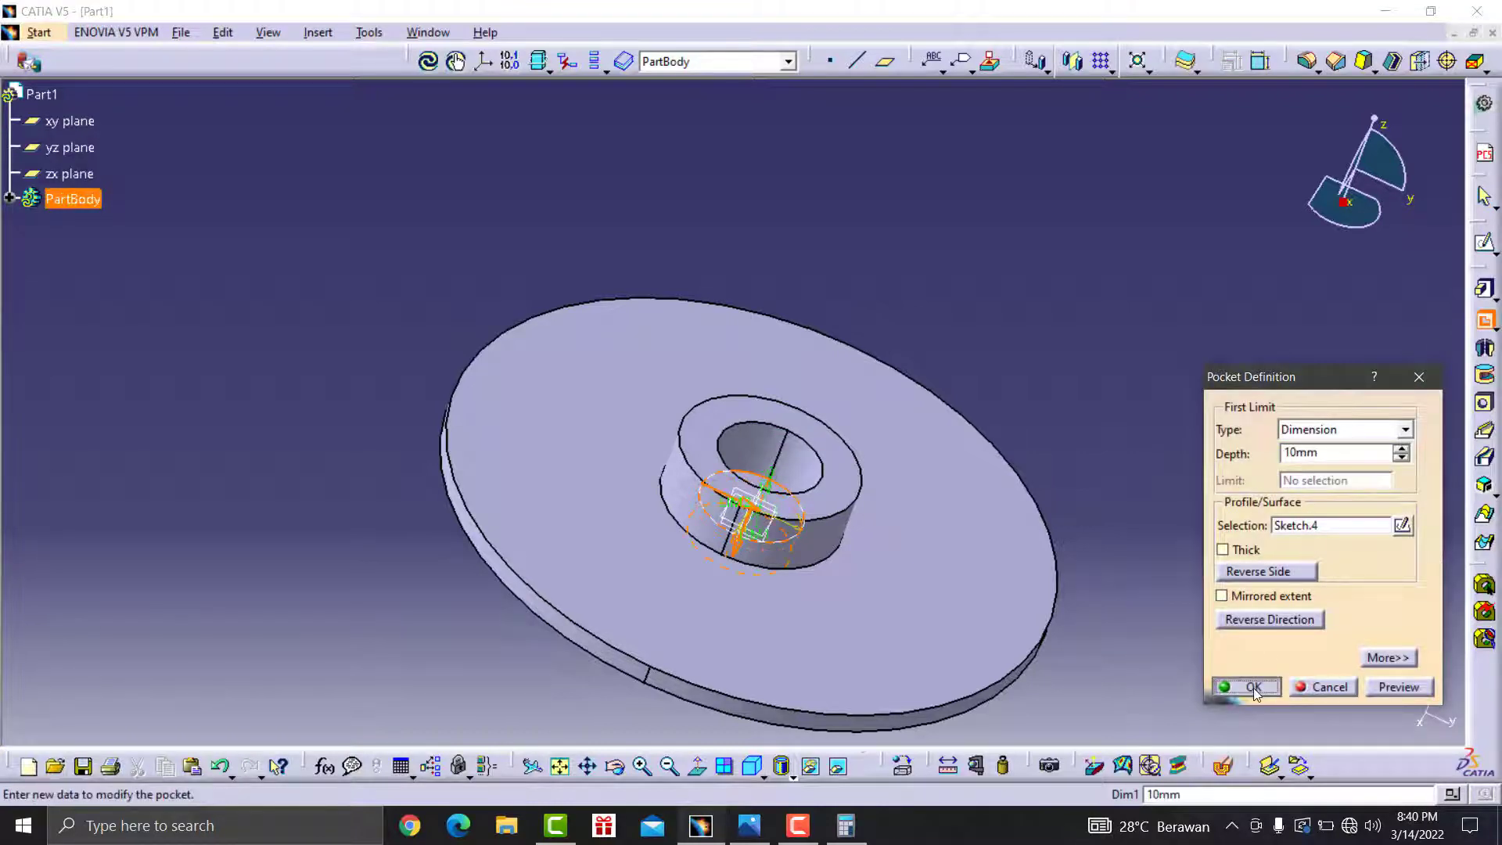
- Start a new sketch on the disc's top face and recentre the disc in view
{"action": "left_click", "coordinate": [1484, 242]}
{"action": "left_click", "coordinate": [939, 438]}
{"action": "middle_click_drag", "start_coordinate": [956, 193], "coordinate": [936, 439]}
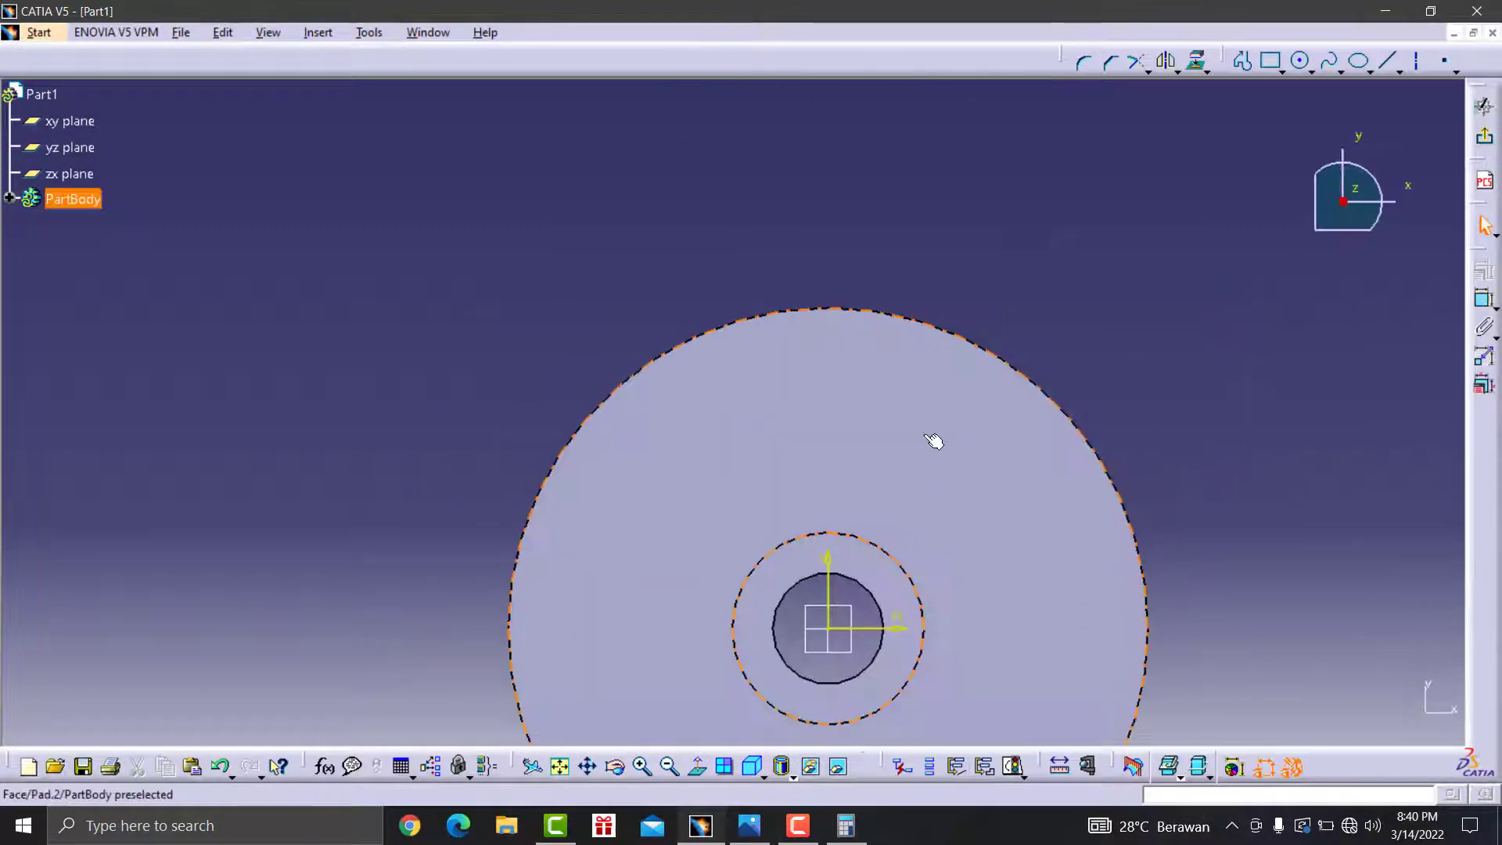
{"action": "middle_click_drag", "start_coordinate": [1003, 238], "coordinate": [951, 152]}
{"action": "left_click", "coordinate": [942, 240]}
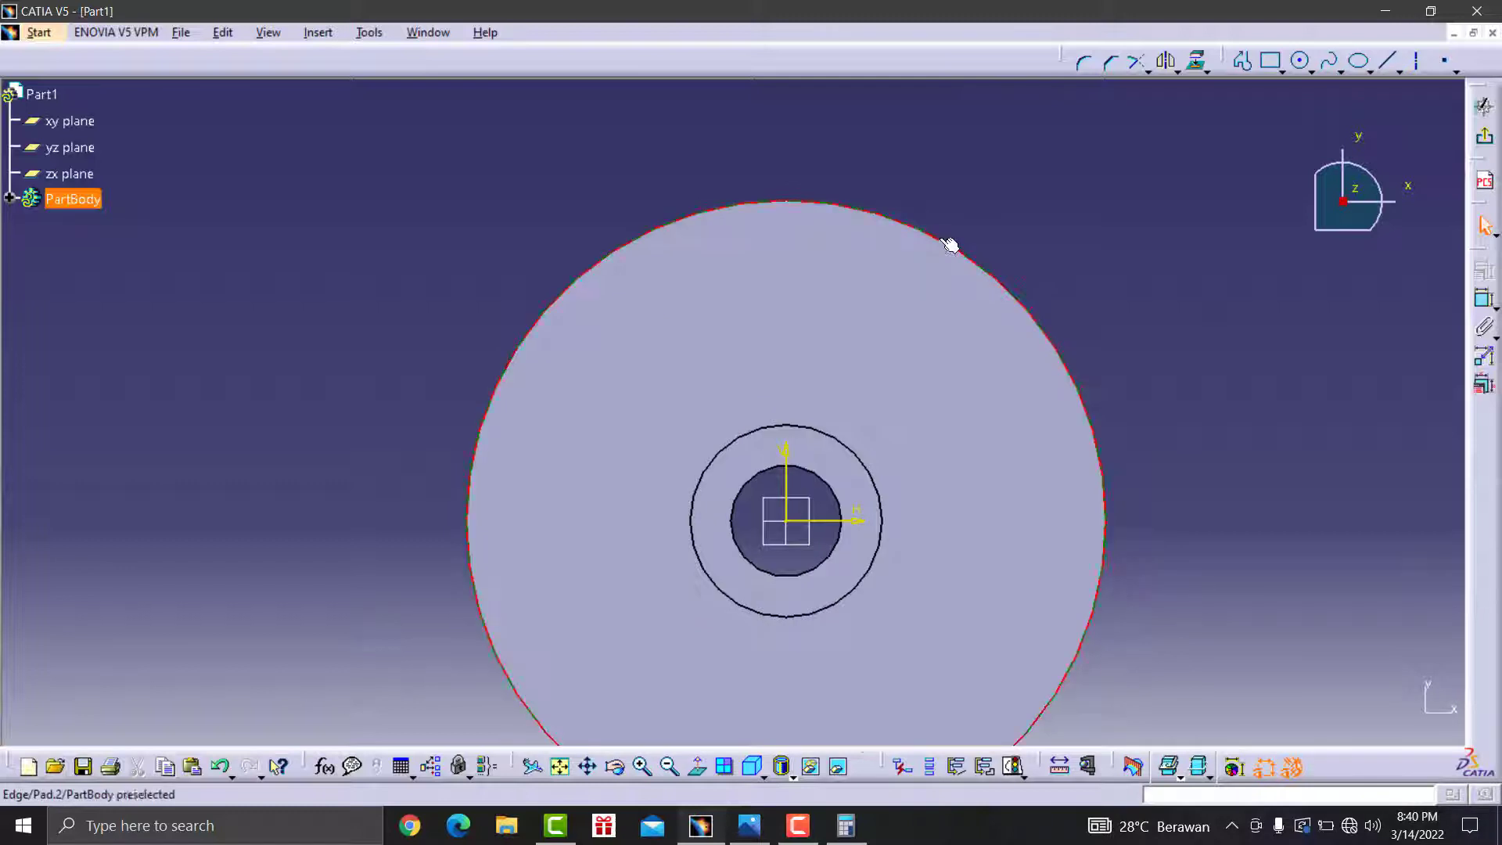
{"action": "left_click", "coordinate": [1080, 244]}
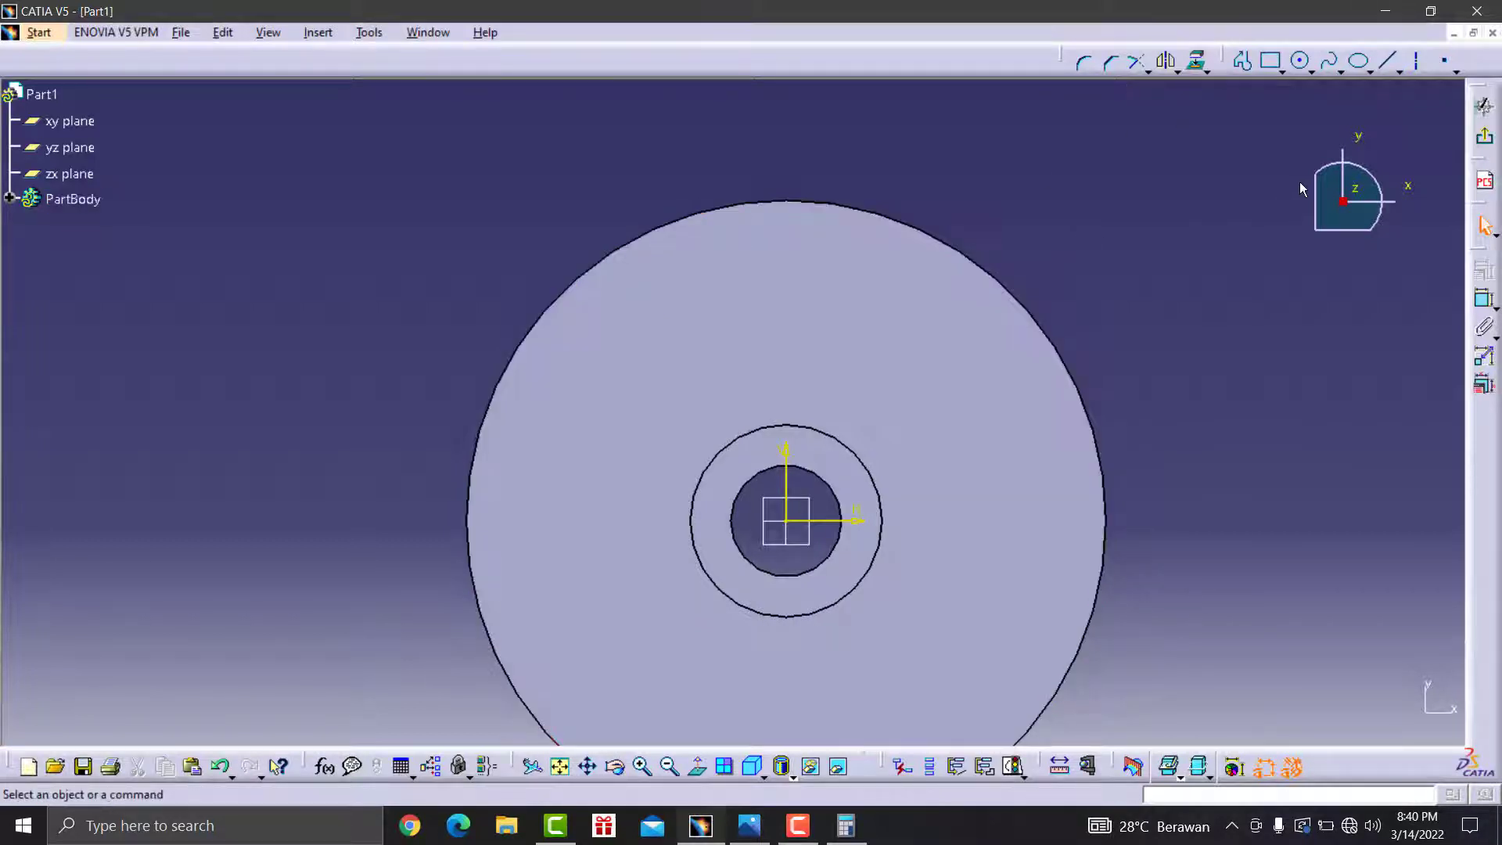
{"action": "left_click", "coordinate": [1484, 298]}
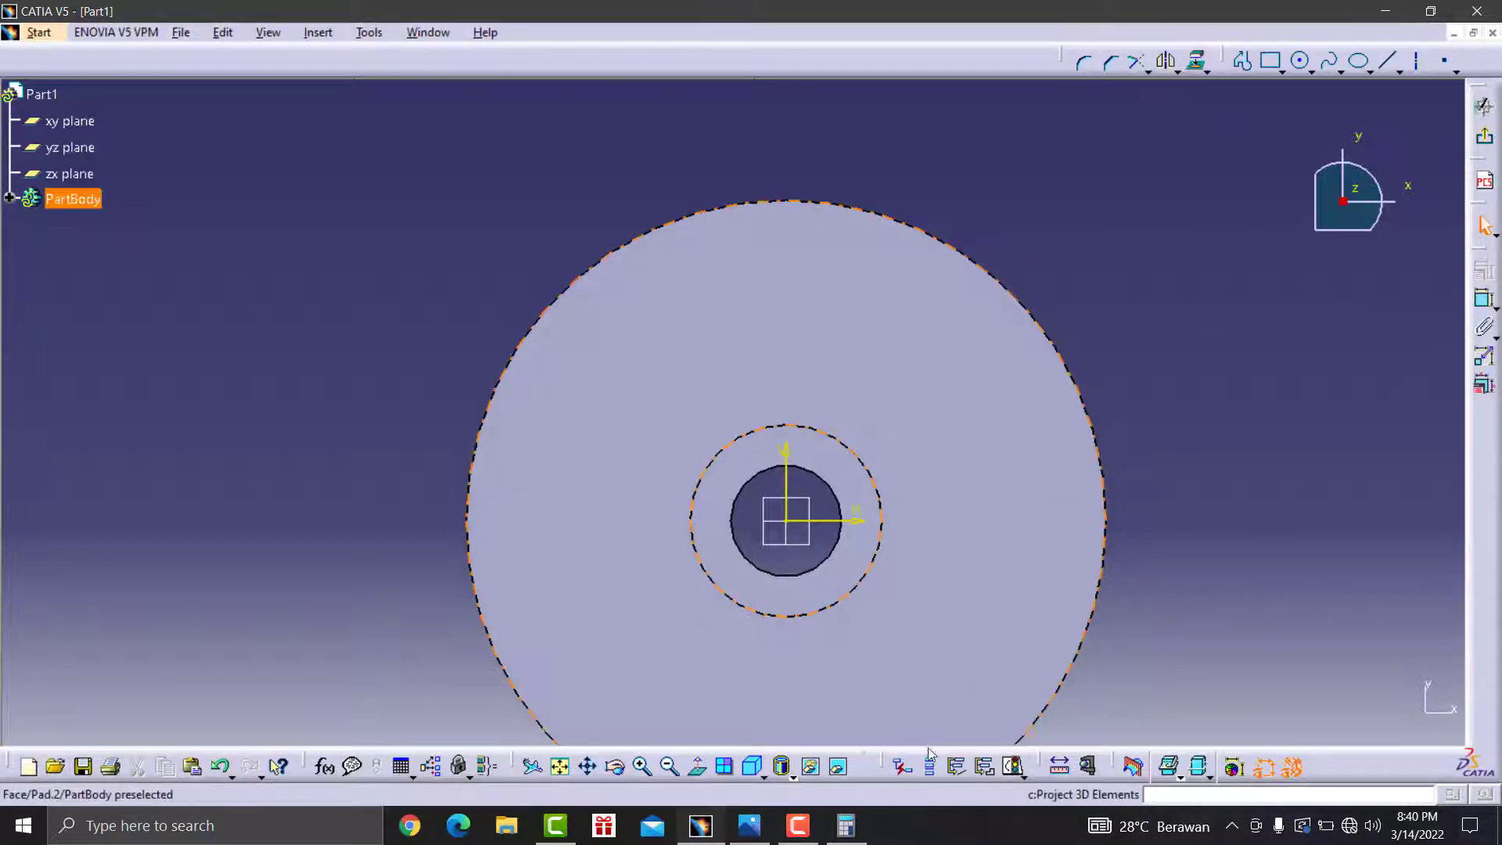
- Consult the Exercise 6 reference drawing in Photos
{"action": "left_click", "coordinate": [748, 826]}
{"action": "scroll", "coordinate": [1096, 486], "scroll_direction": "down", "scroll_amount": 2}
{"action": "scroll", "coordinate": [1054, 392], "scroll_direction": "down", "scroll_amount": 2}
{"action": "scroll", "coordinate": [1056, 392], "scroll_direction": "up", "scroll_amount": 2}
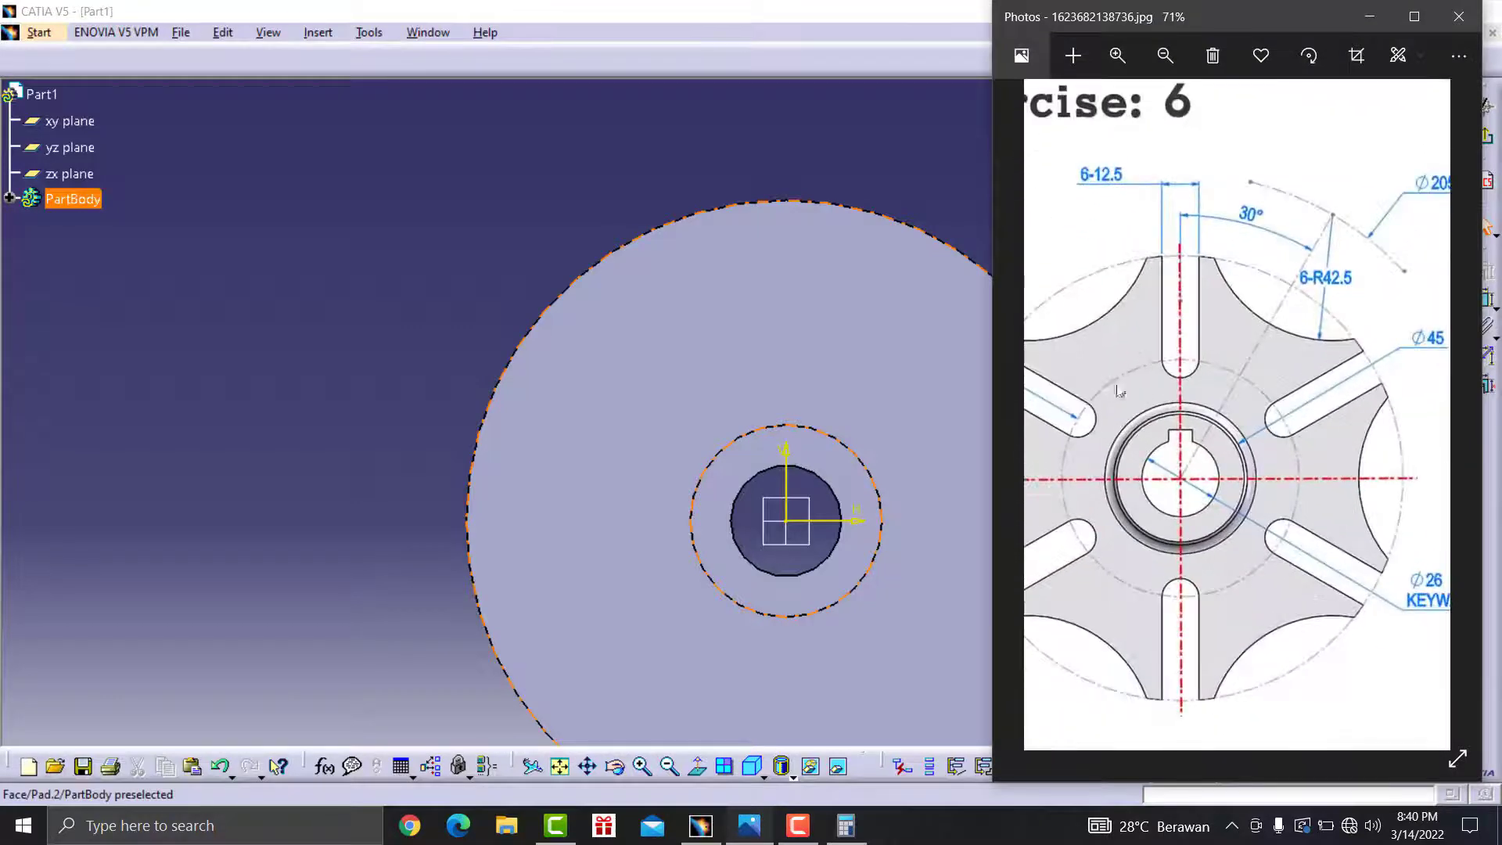
{"action": "scroll", "coordinate": [1185, 374], "scroll_direction": "up", "scroll_amount": 2}
{"action": "scroll", "coordinate": [1127, 389], "scroll_direction": "down", "scroll_amount": 2}
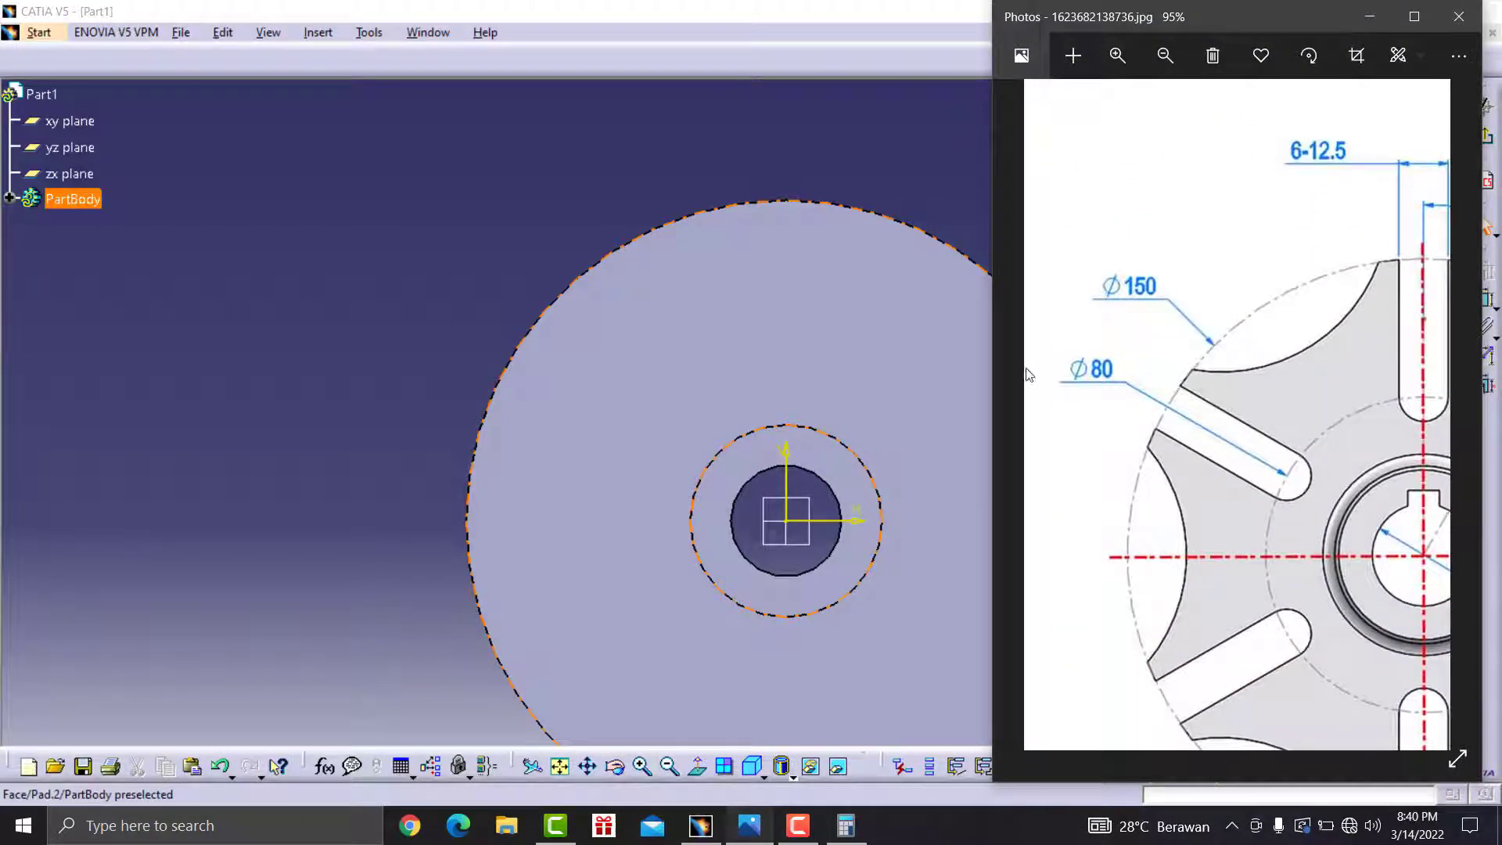
{"action": "left_click", "coordinate": [1386, 15]}
- Draw an origin-centred circle and constrain its diameter to 80 mm
{"action": "left_click", "coordinate": [1300, 62]}
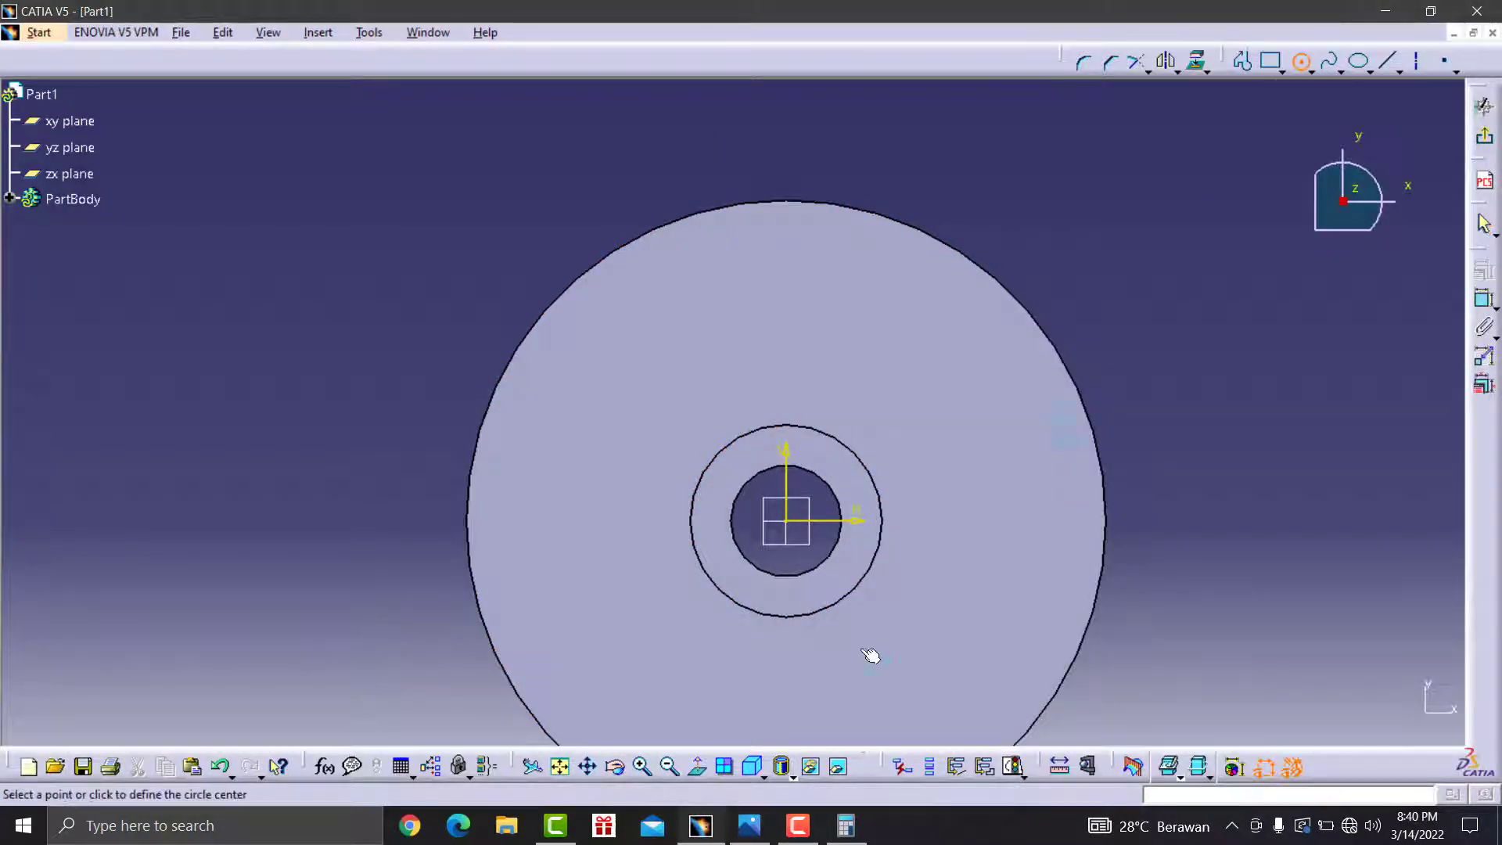
{"action": "left_click", "coordinate": [799, 530]}
{"action": "left_click", "coordinate": [1002, 536]}
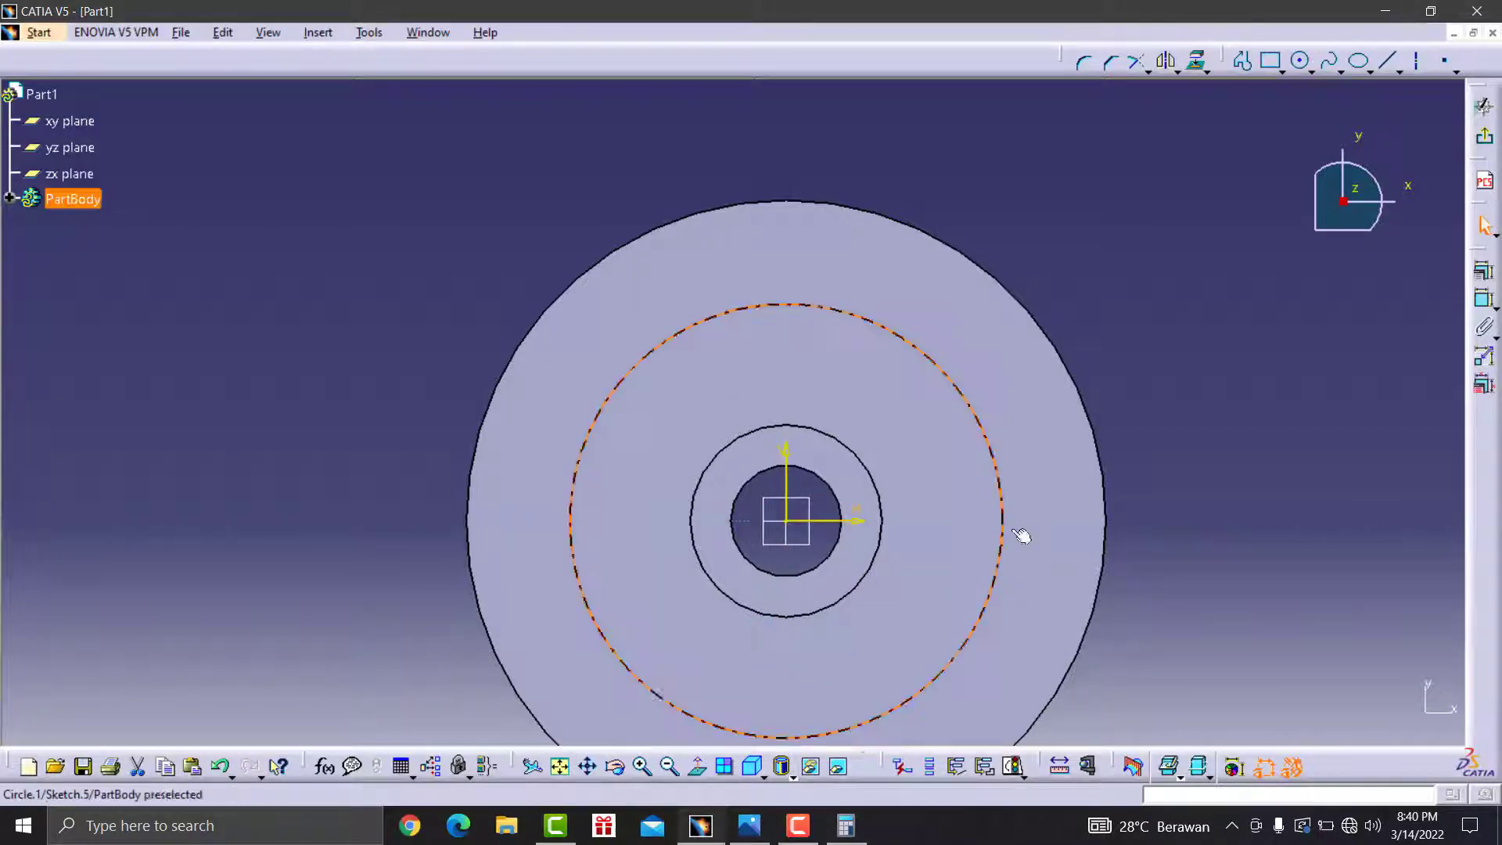
{"action": "left_click", "coordinate": [1485, 299]}
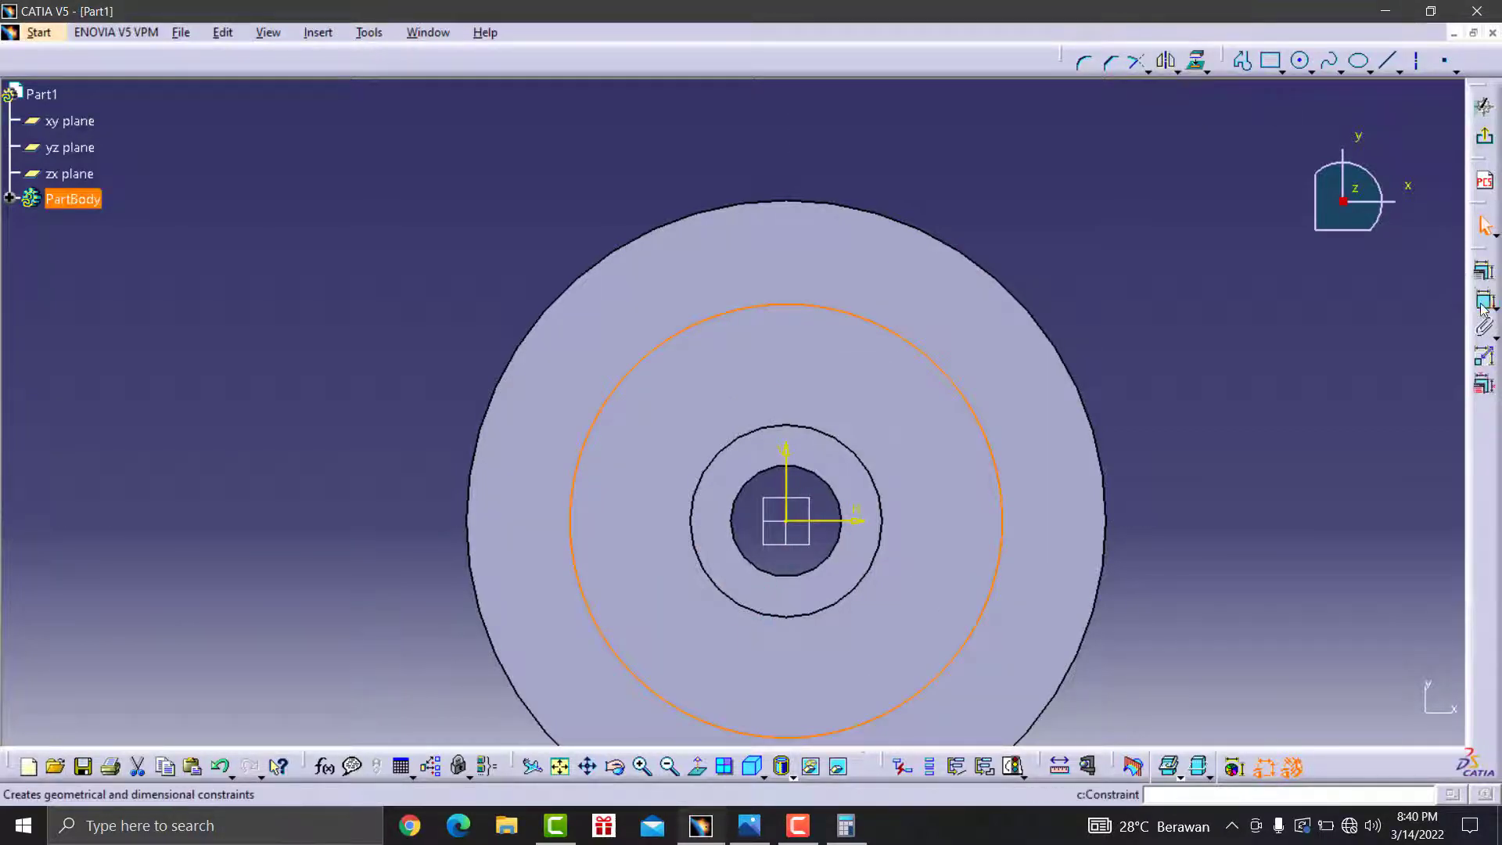
{"action": "left_click", "coordinate": [982, 431]}
{"action": "left_click", "coordinate": [1054, 429]}
{"action": "double_click", "coordinate": [1055, 430]}
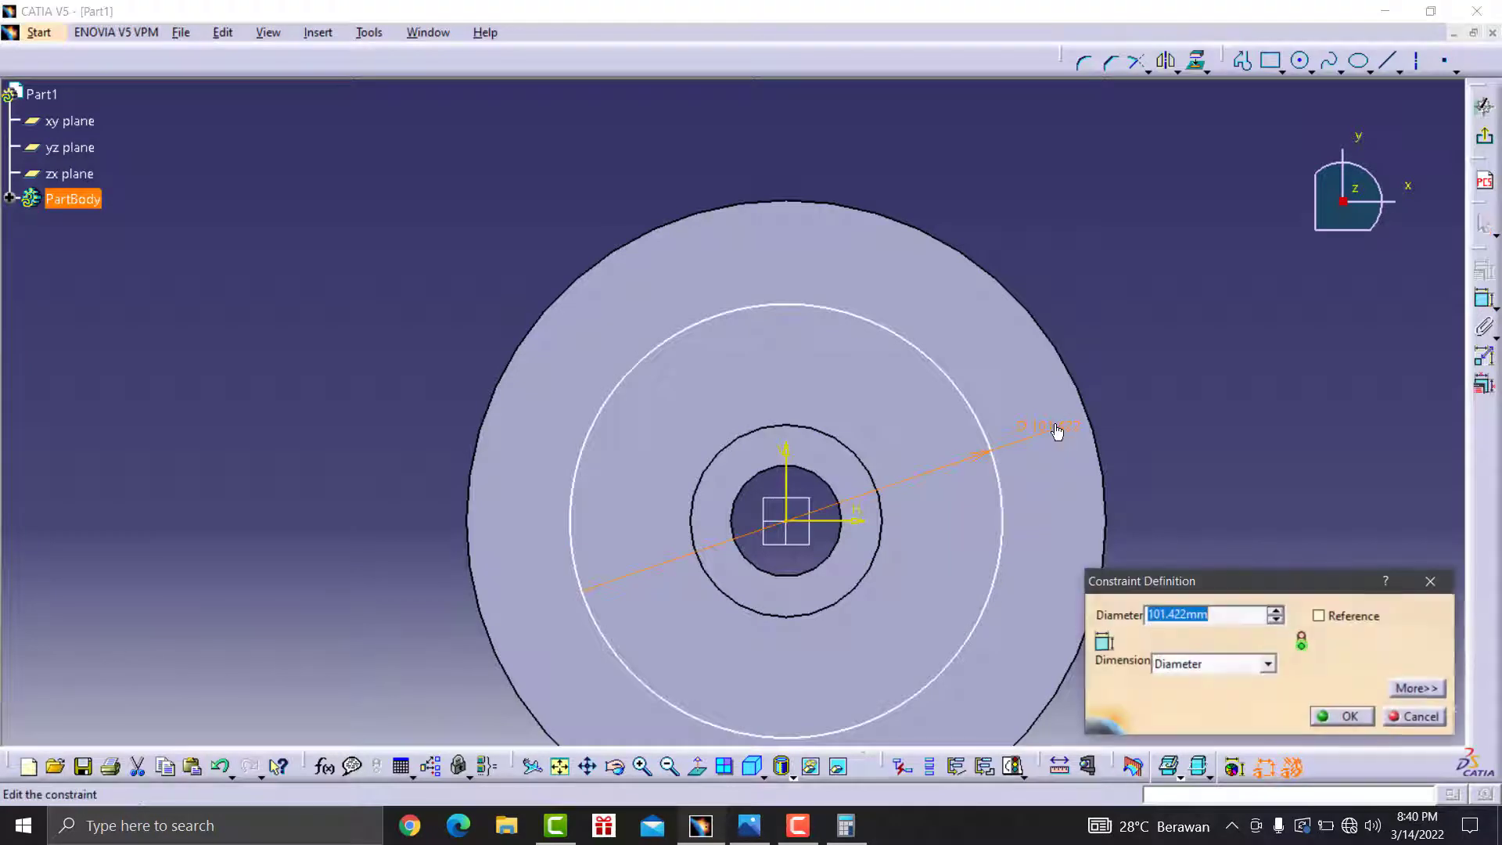
{"action": "type", "text": "80"}
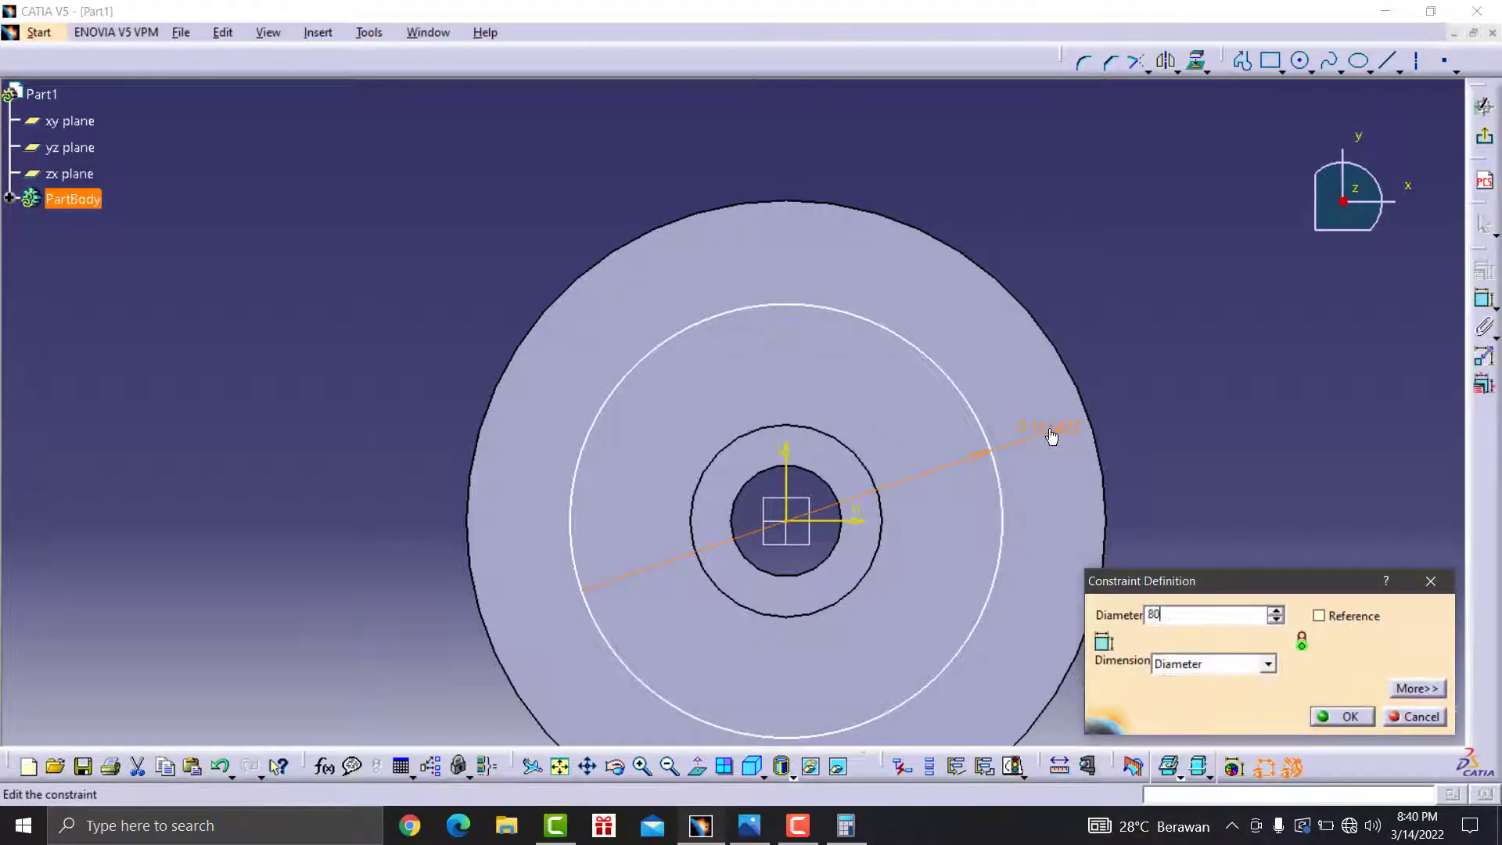
{"action": "key", "text": "Return"}
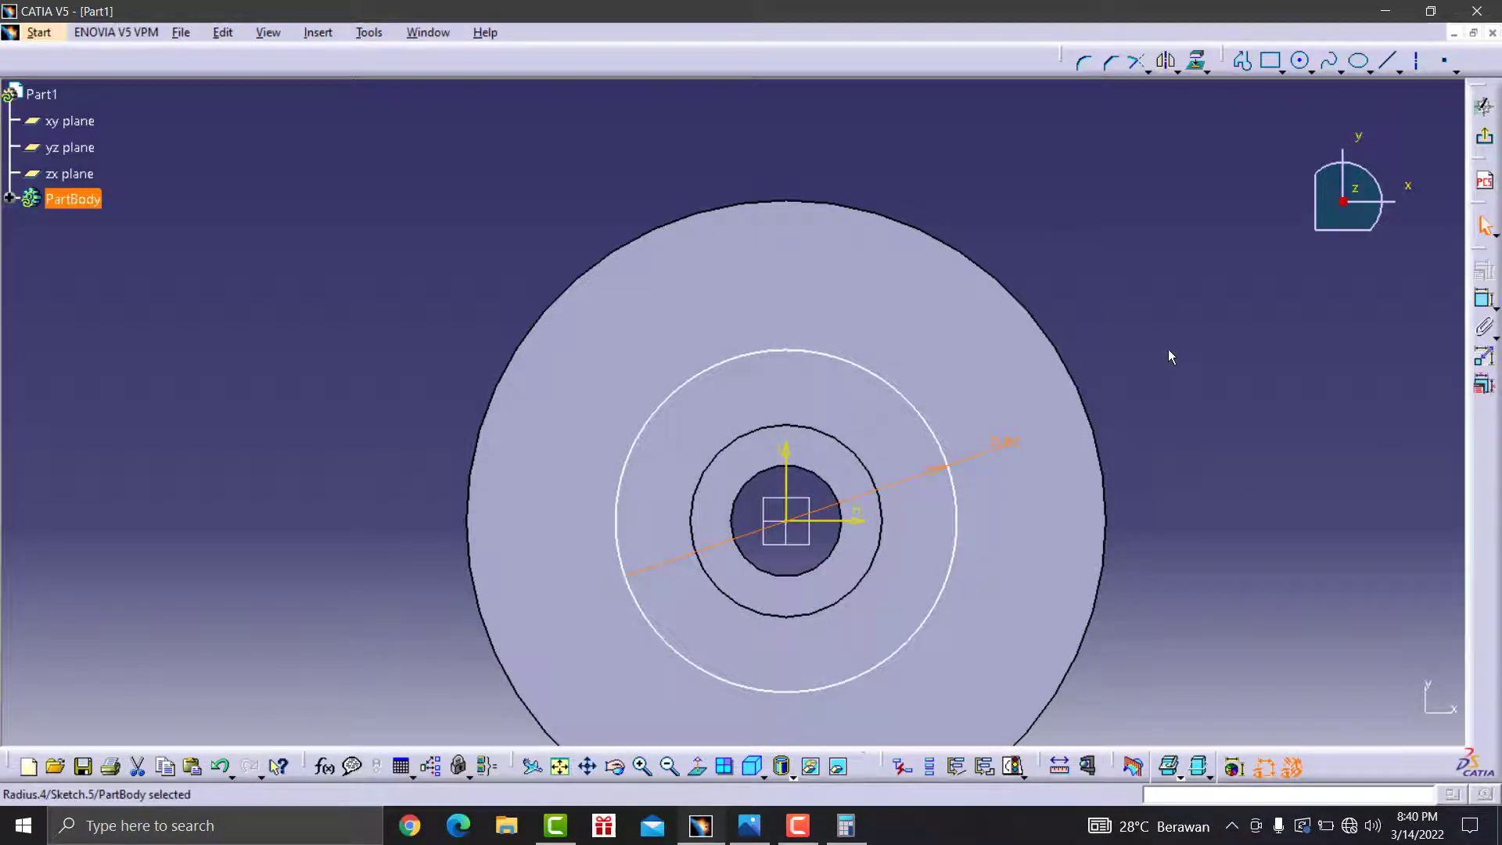
- Draw a tall vertical rectangle from the 80 mm circle up past the disc's top rim
{"action": "left_click", "coordinate": [748, 826]}
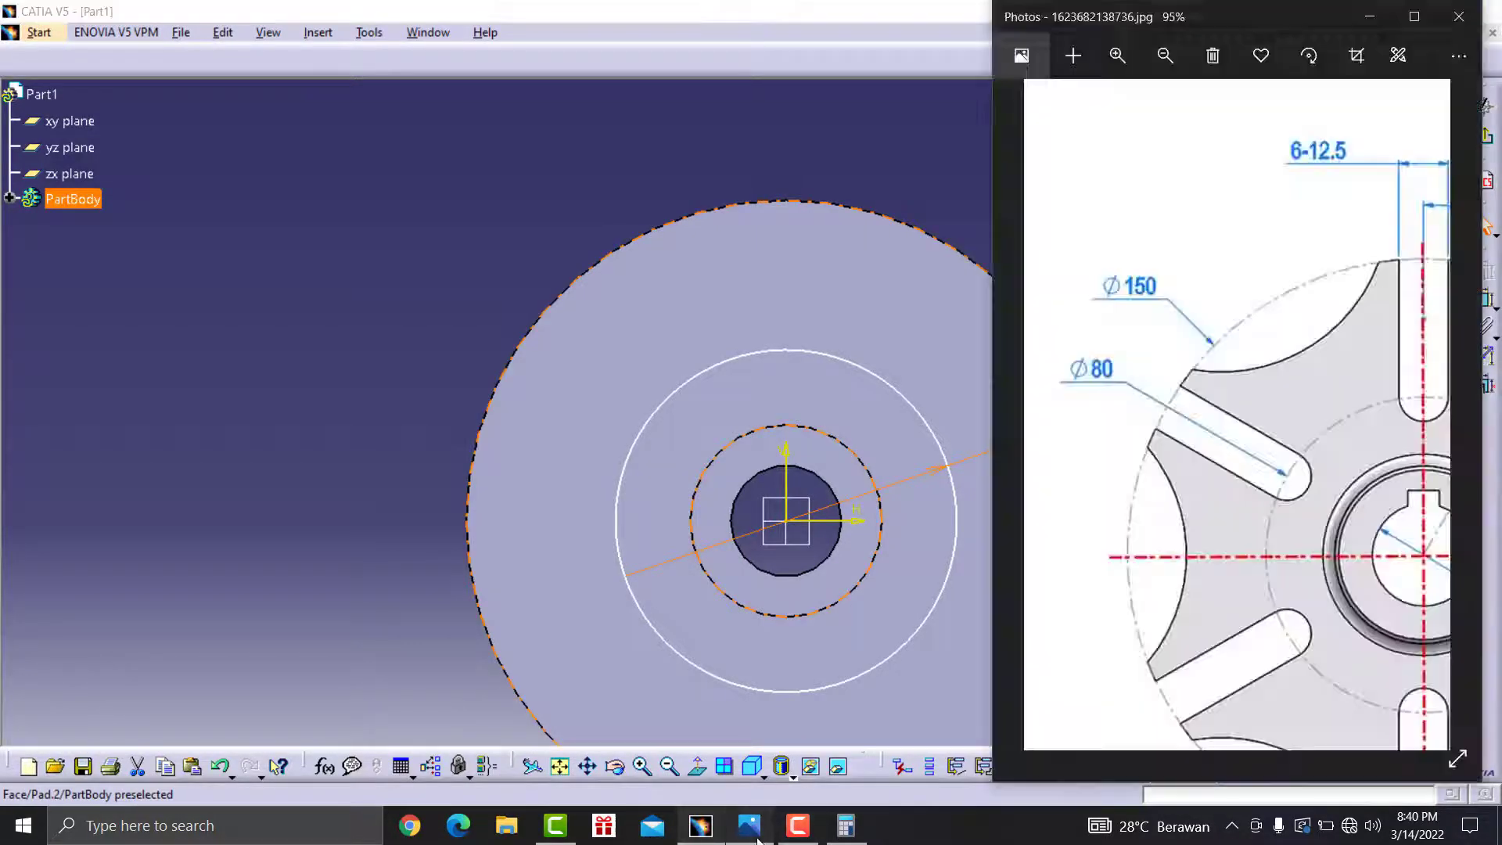
{"action": "scroll", "coordinate": [1237, 391], "scroll_direction": "down", "scroll_amount": 2}
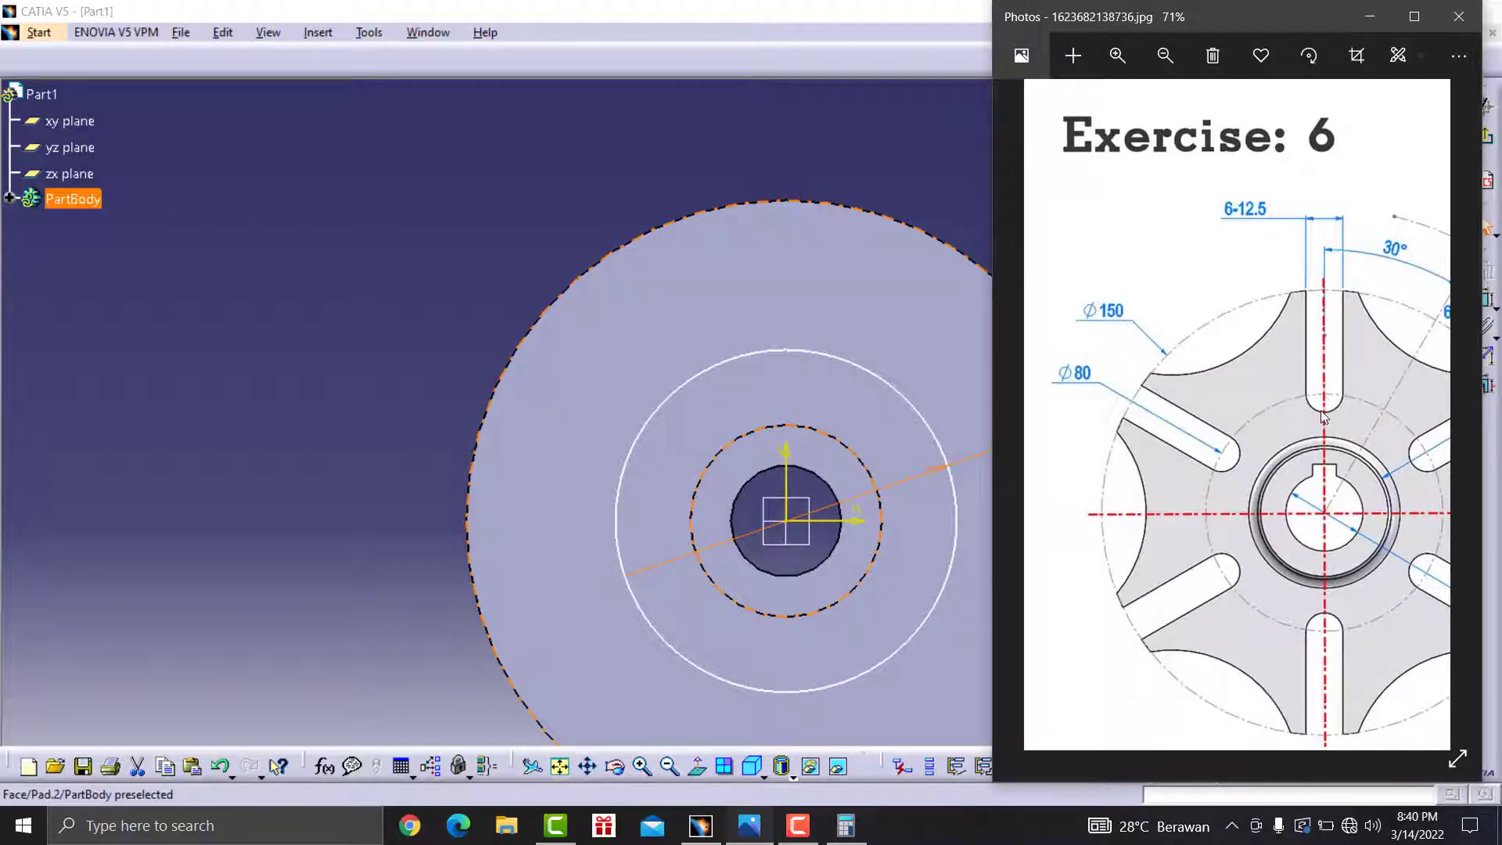
{"action": "left_click", "coordinate": [732, 137]}
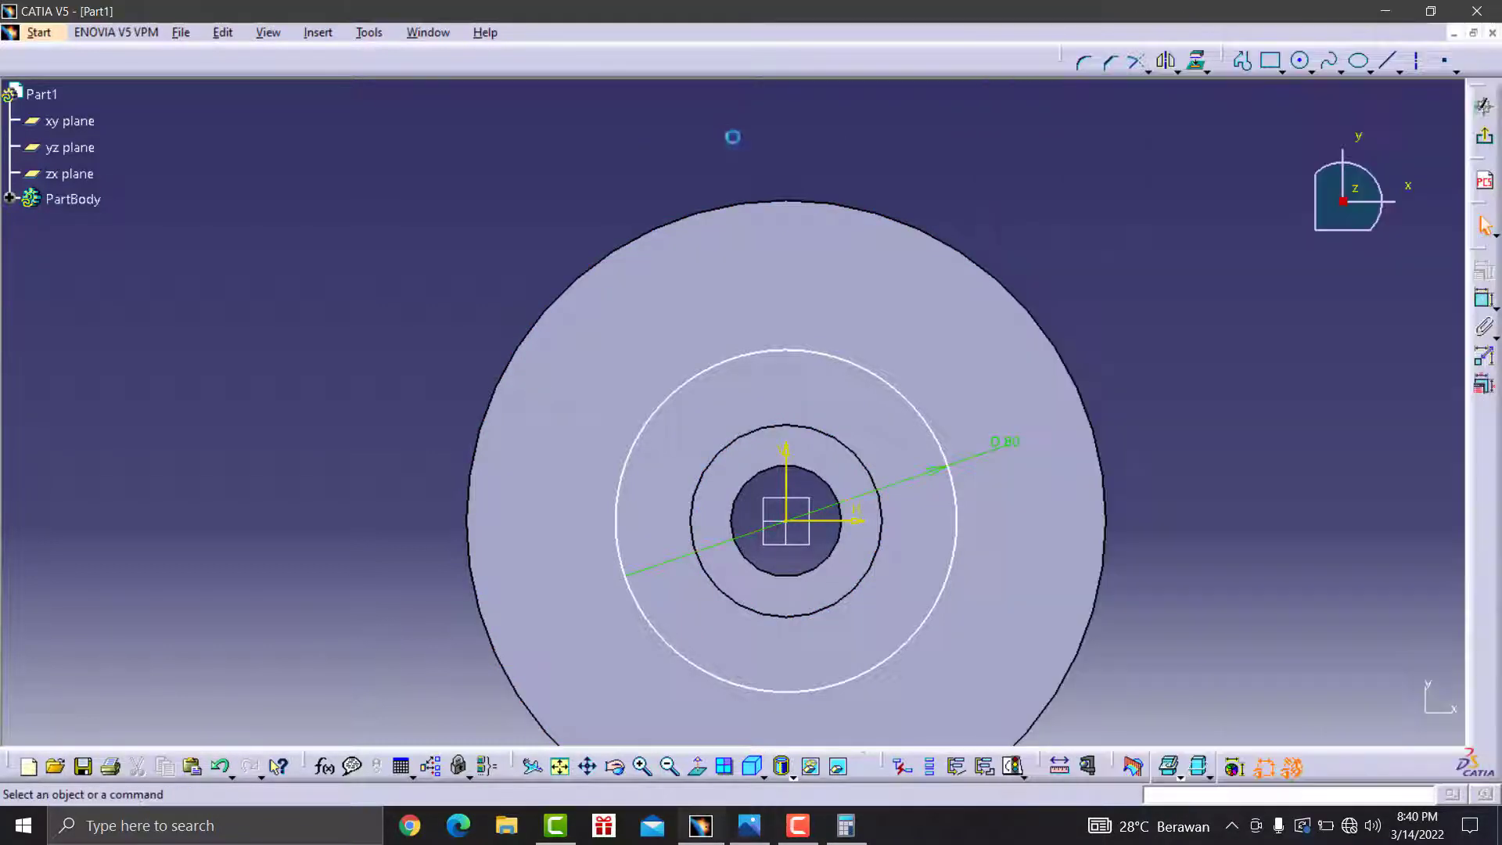
{"action": "middle_click_drag", "start_coordinate": [874, 154], "coordinate": [869, 236]}
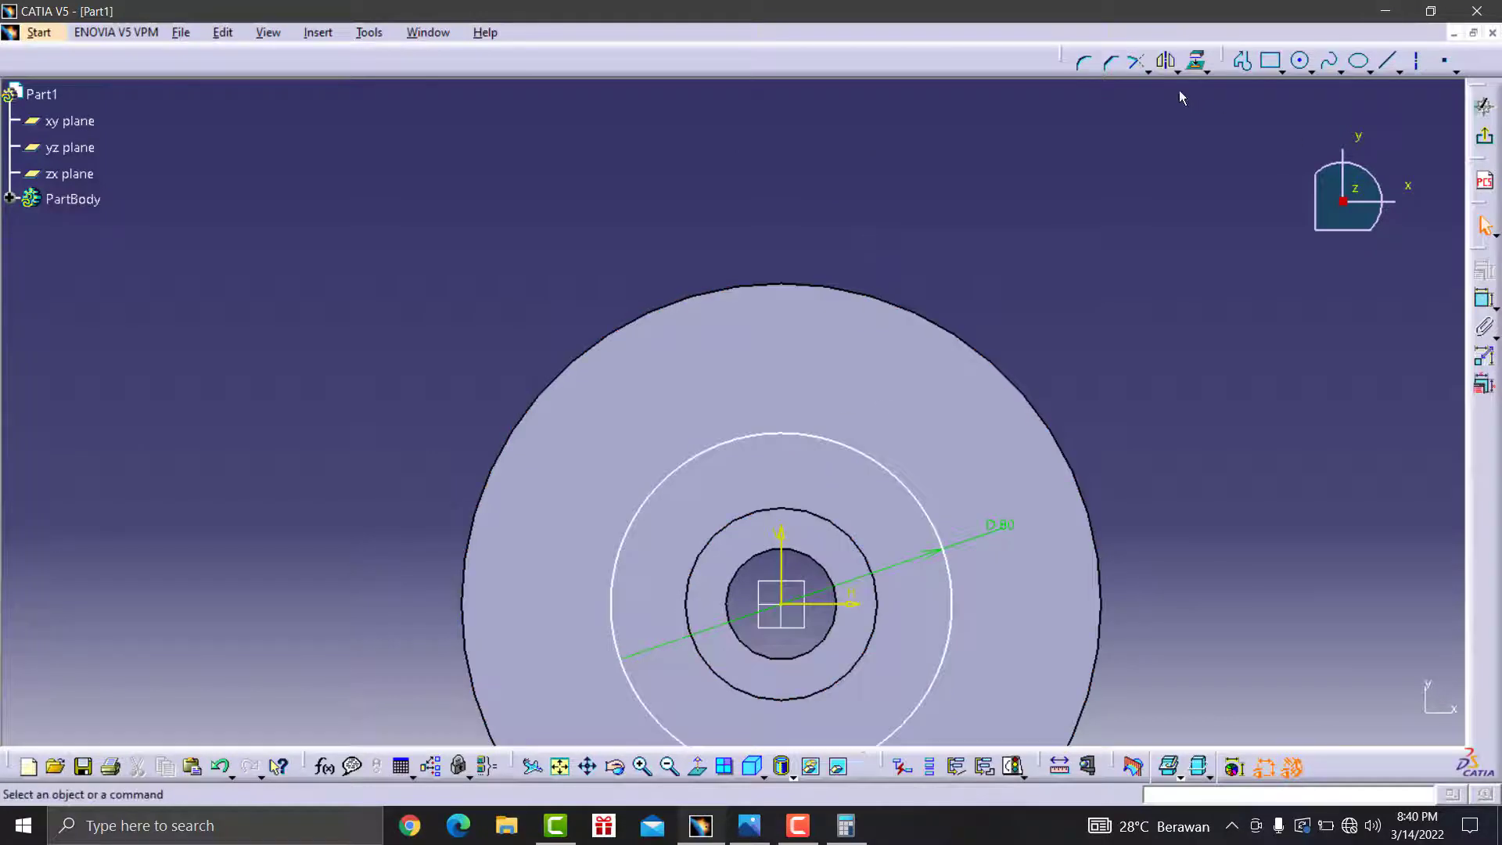
{"action": "left_click", "coordinate": [1285, 71]}
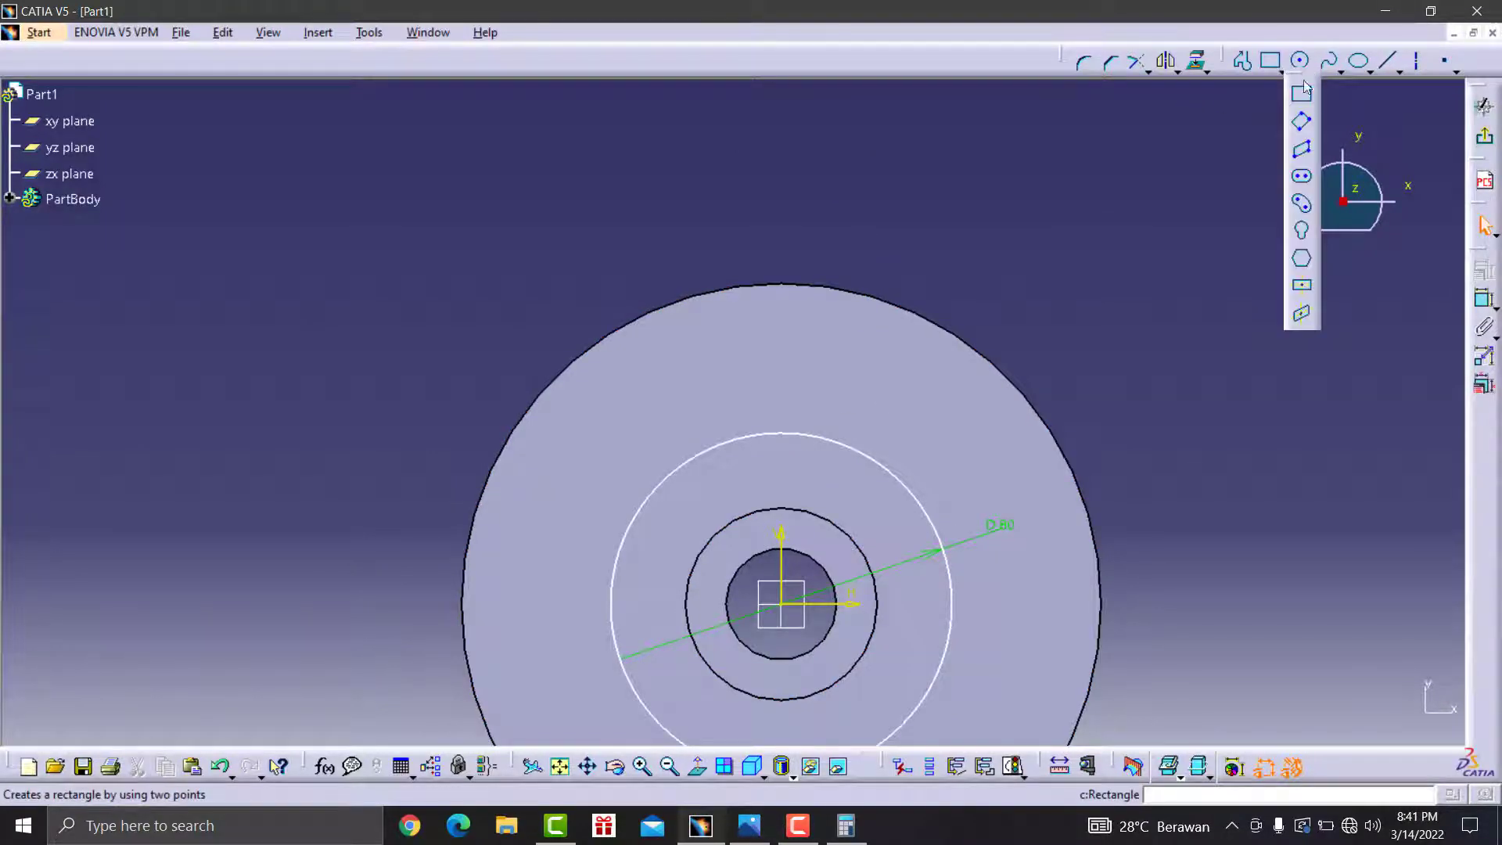
{"action": "left_click", "coordinate": [1304, 95]}
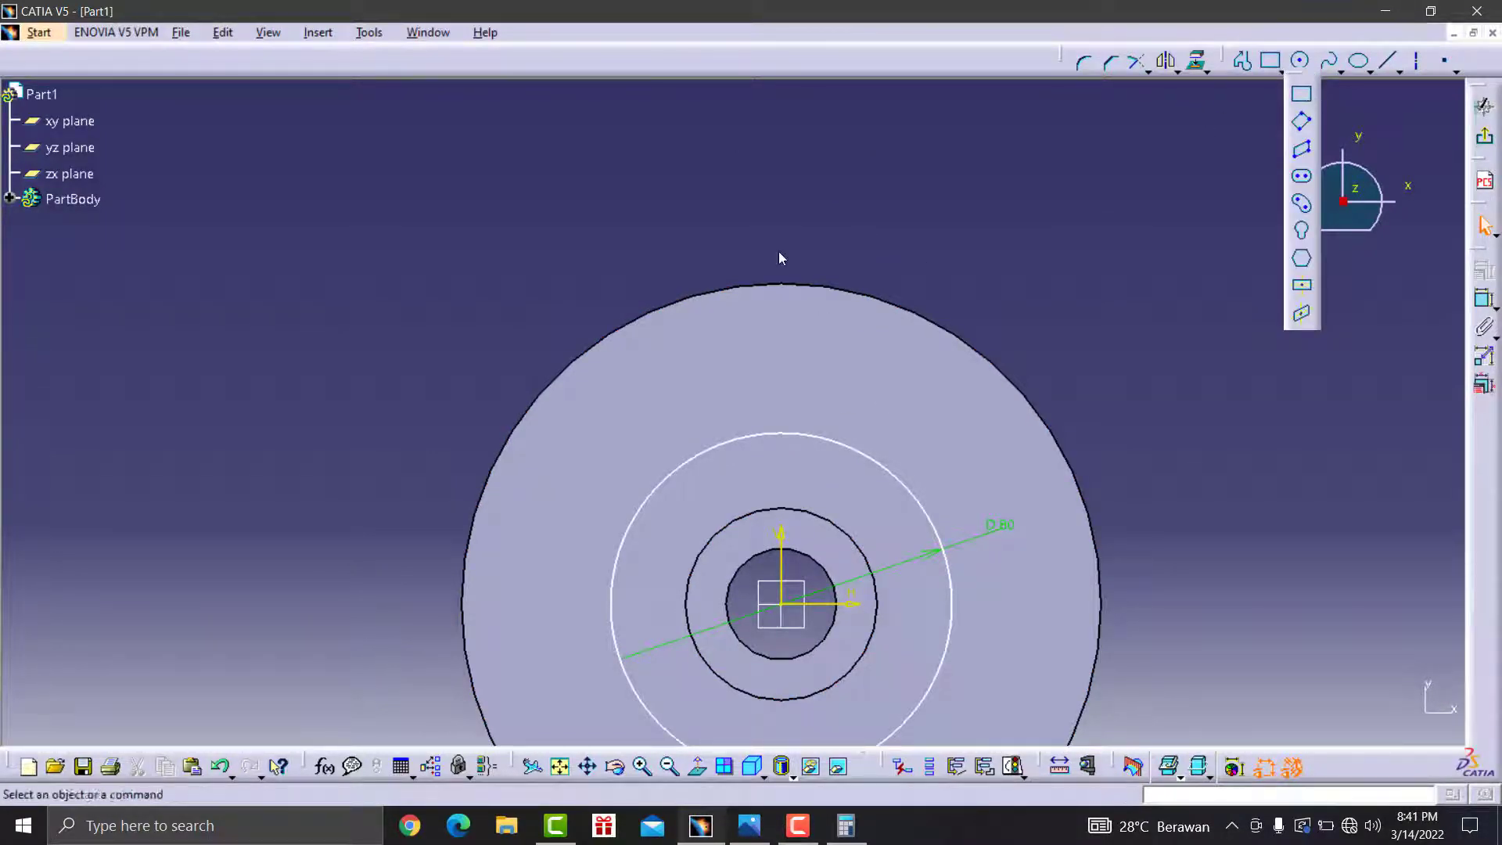
{"action": "left_click", "coordinate": [737, 457]}
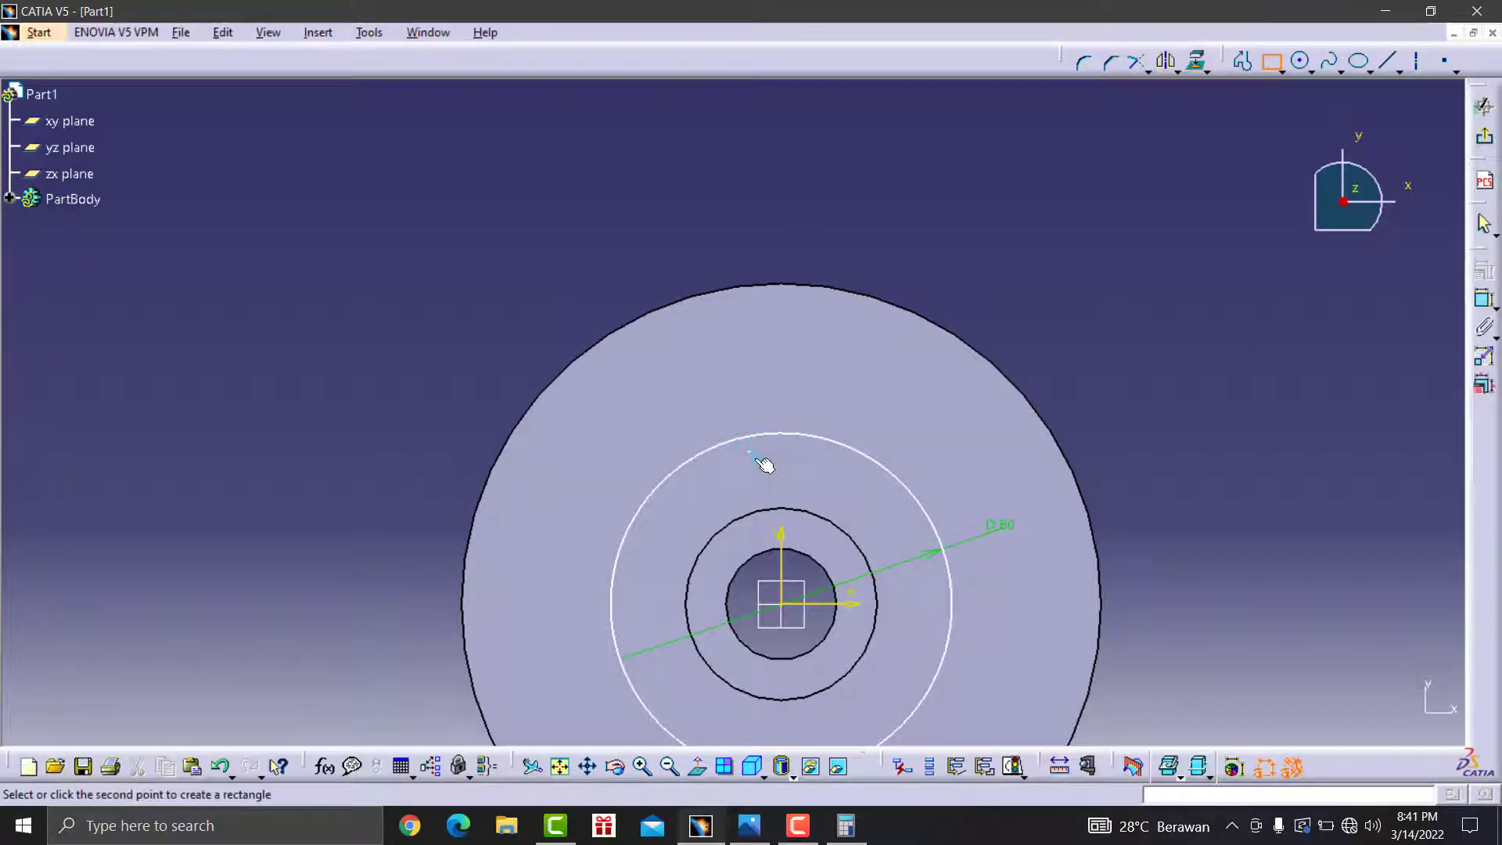
{"action": "left_click", "coordinate": [823, 238]}
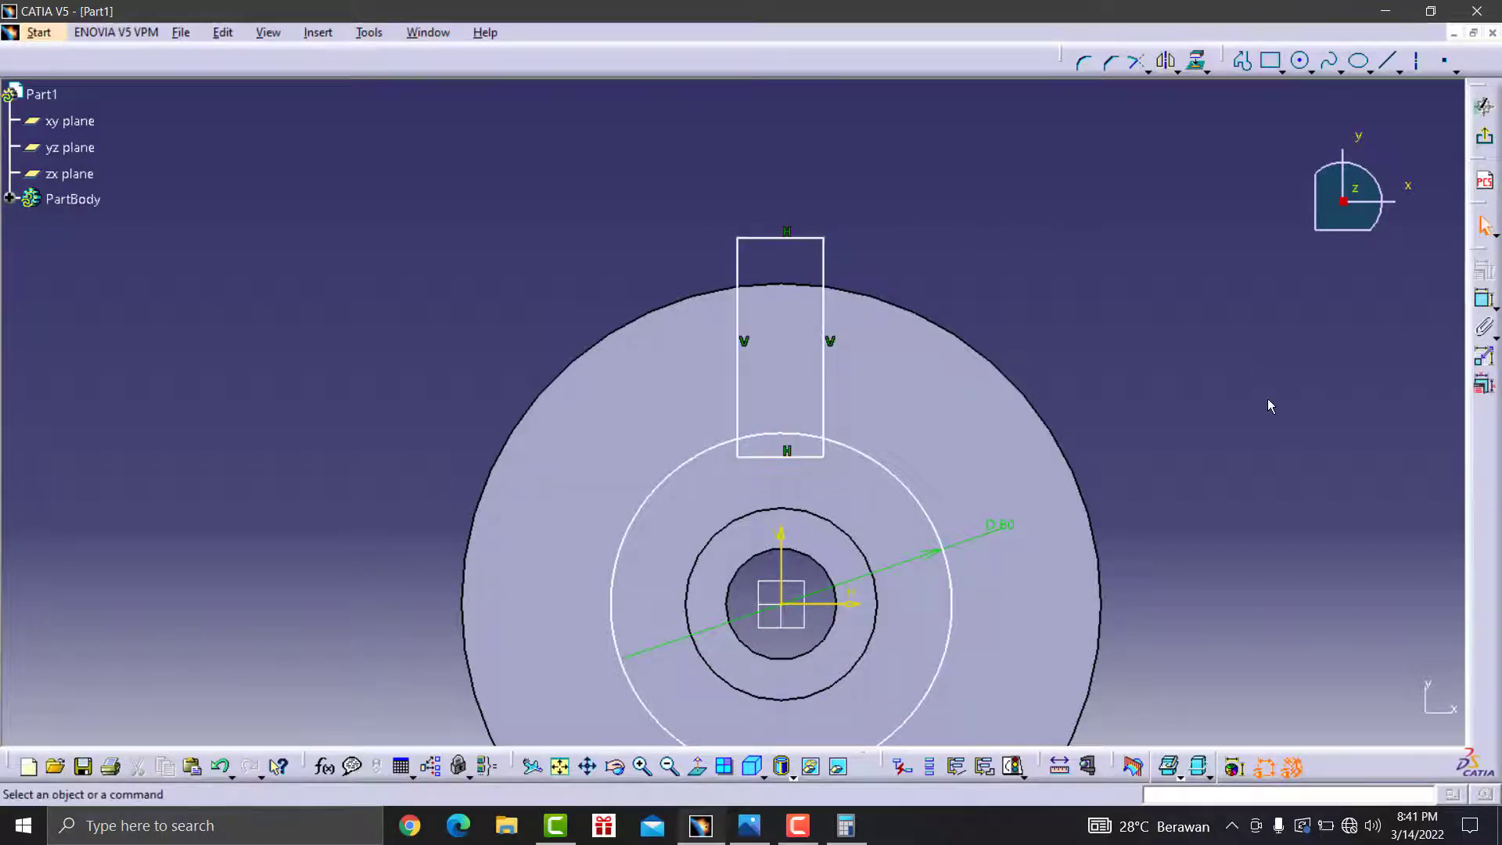
{"action": "left_click", "coordinate": [748, 825]}
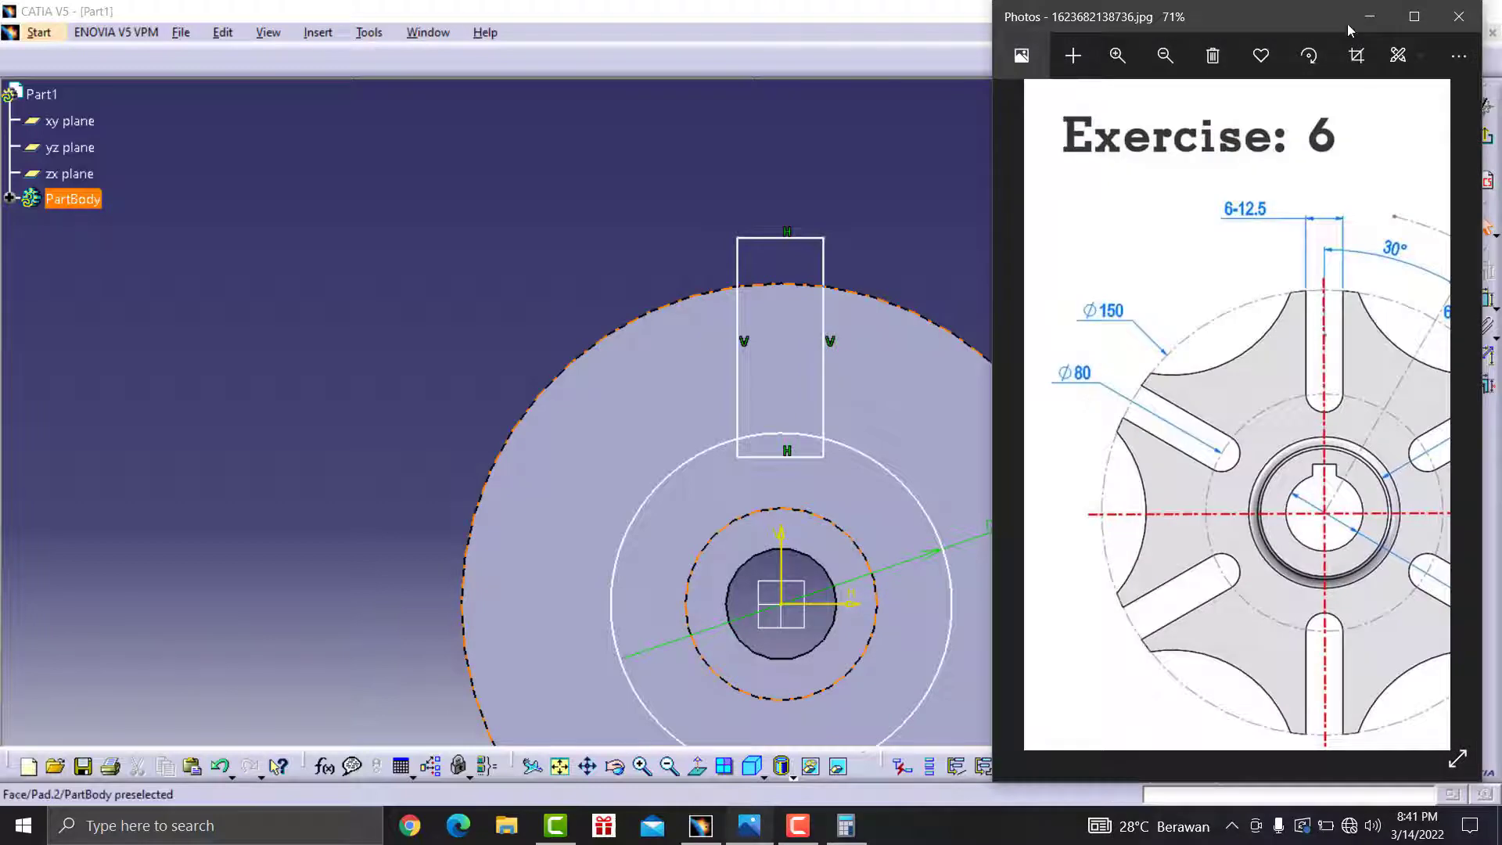
- Zoom Photos out to 53% to show the whole Exercise 6 drawing and its 6-12.5 slot callout
{"action": "scroll", "coordinate": [1232, 231], "scroll_direction": "up", "scroll_amount": 1}
{"action": "scroll", "coordinate": [1241, 215], "scroll_direction": "down", "scroll_amount": 3}
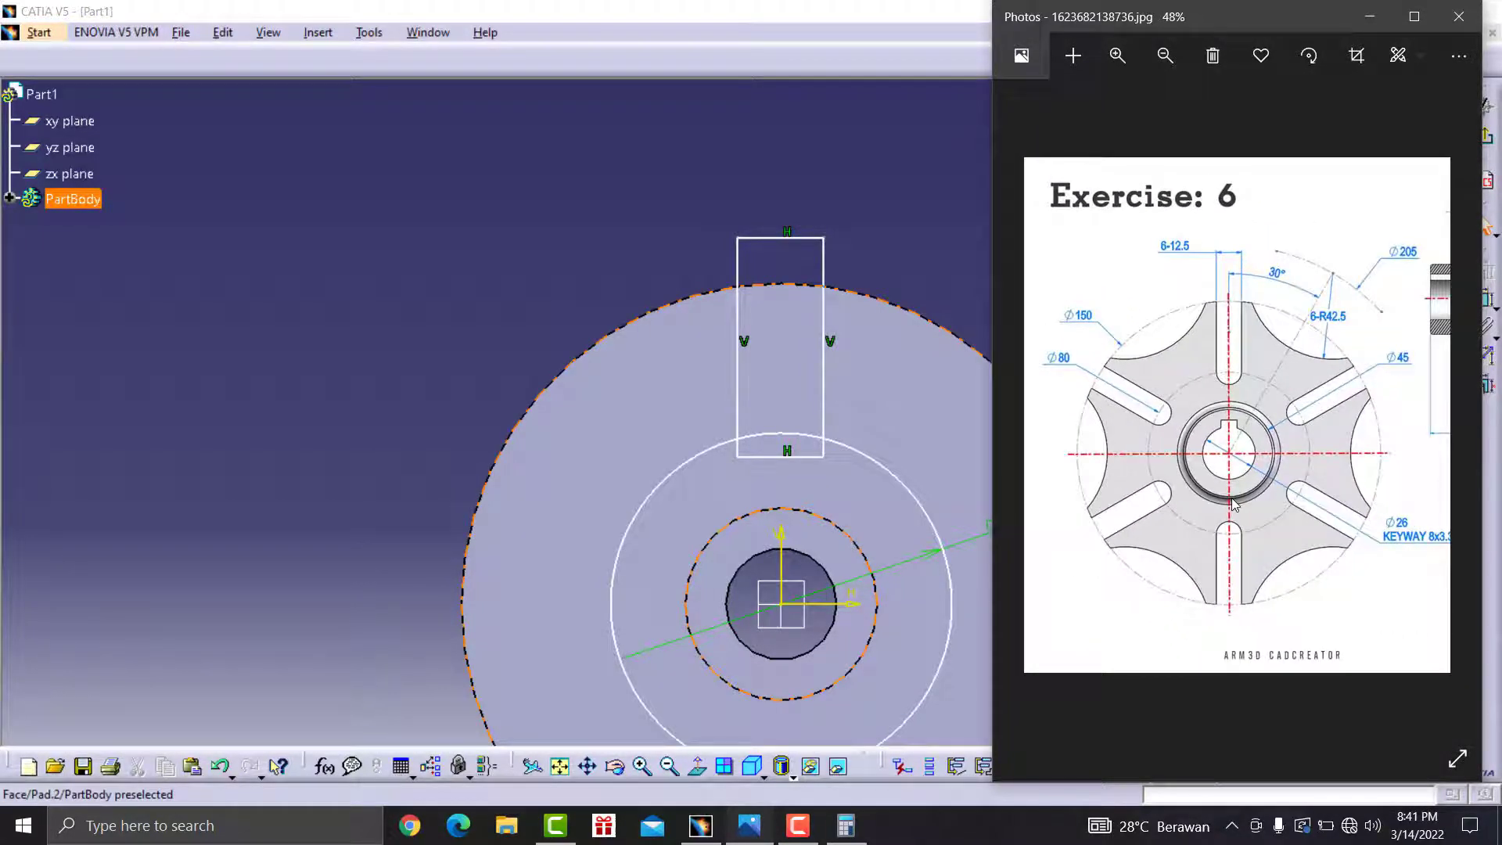
{"action": "scroll", "coordinate": [1206, 282], "scroll_direction": "up", "scroll_amount": 1}
{"action": "scroll", "coordinate": [1203, 250], "scroll_direction": "up", "scroll_amount": 1}
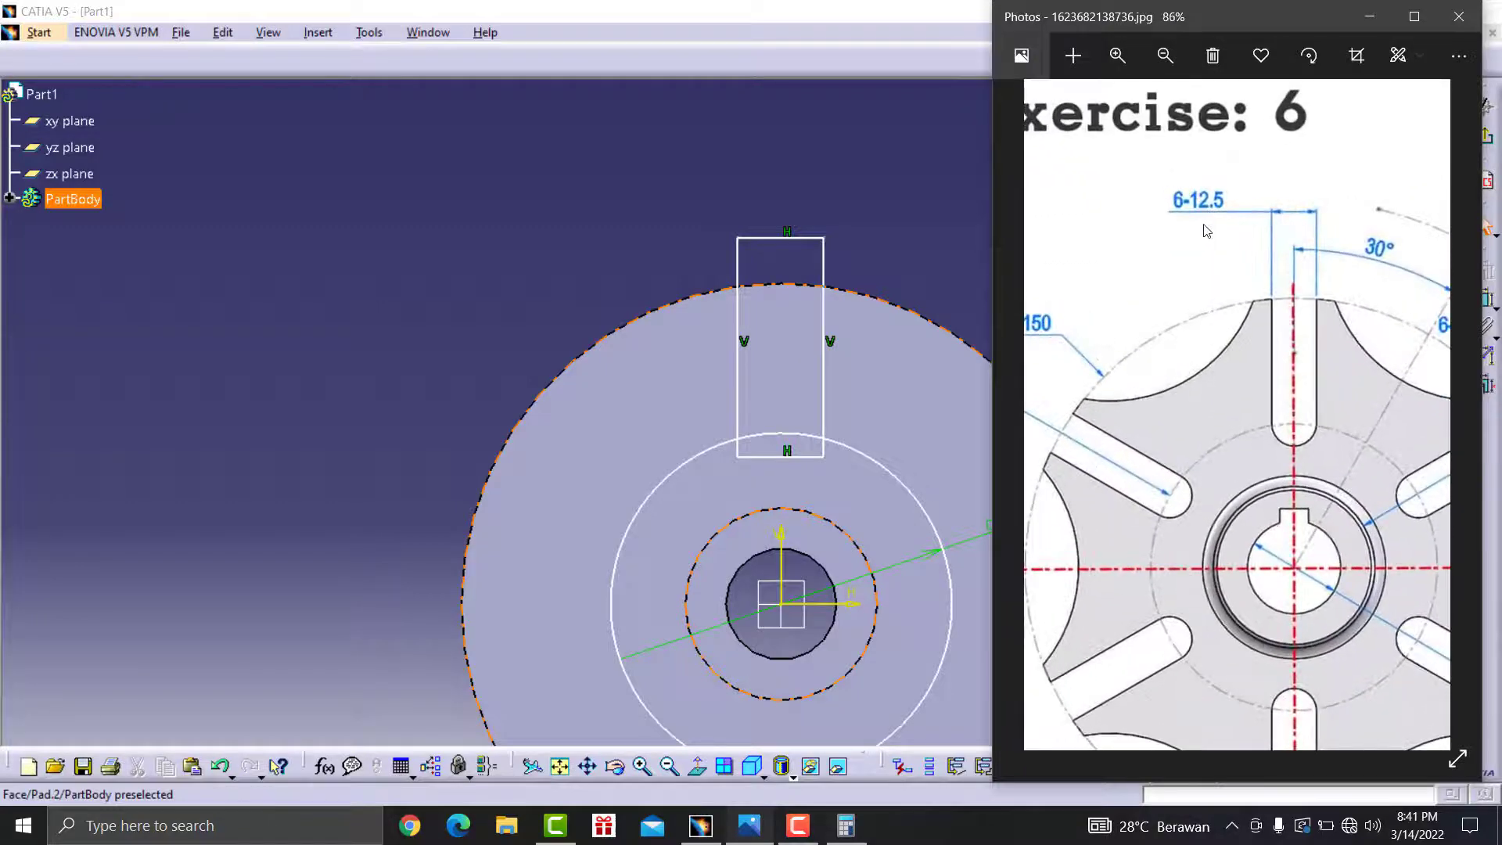
{"action": "scroll", "coordinate": [1202, 227], "scroll_direction": "up", "scroll_amount": 1}
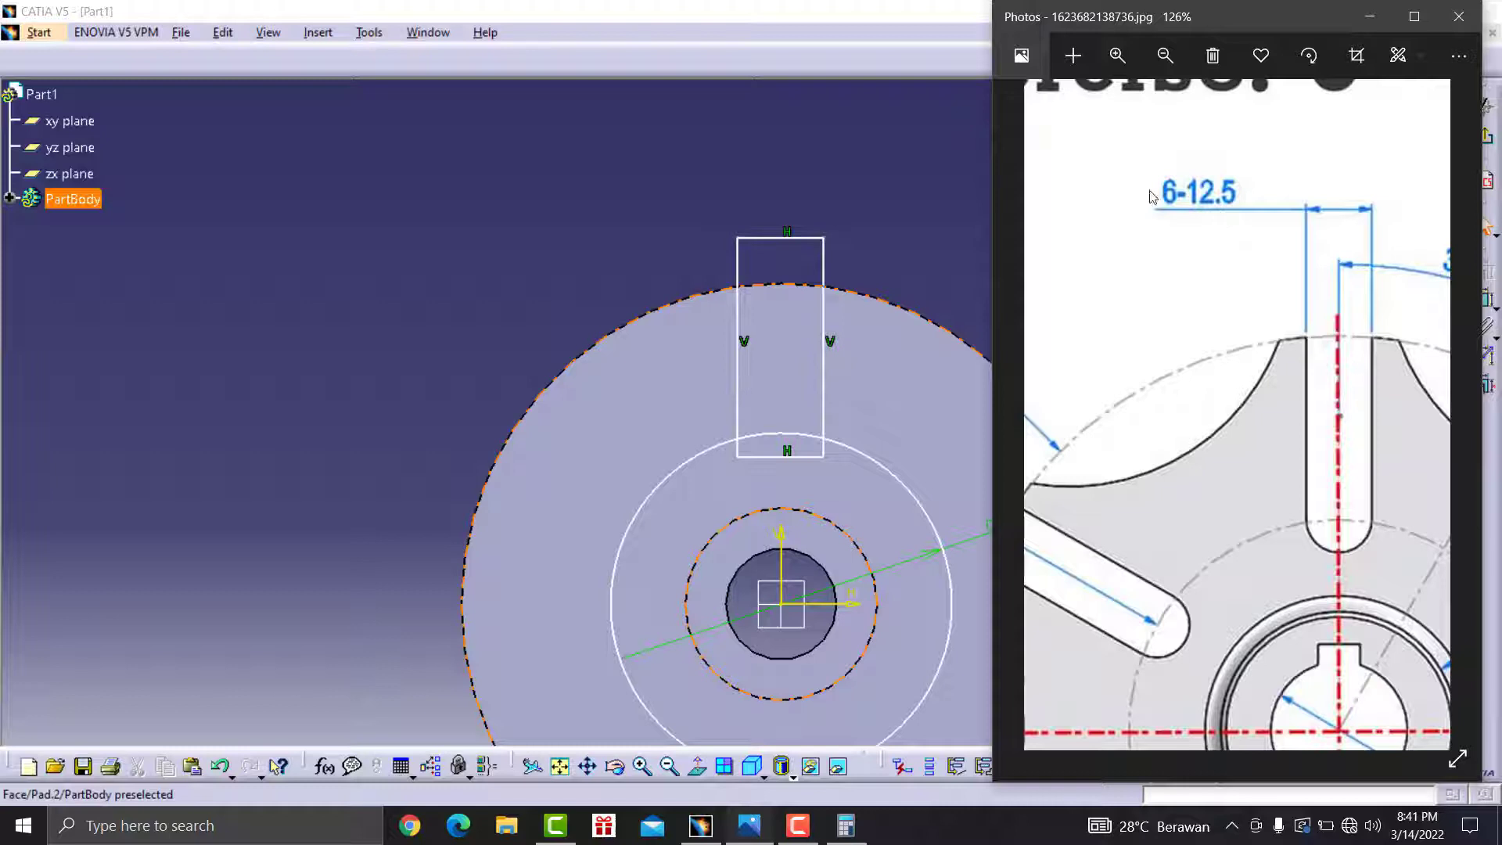
{"action": "scroll", "coordinate": [1218, 260], "scroll_direction": "down", "scroll_amount": 1}
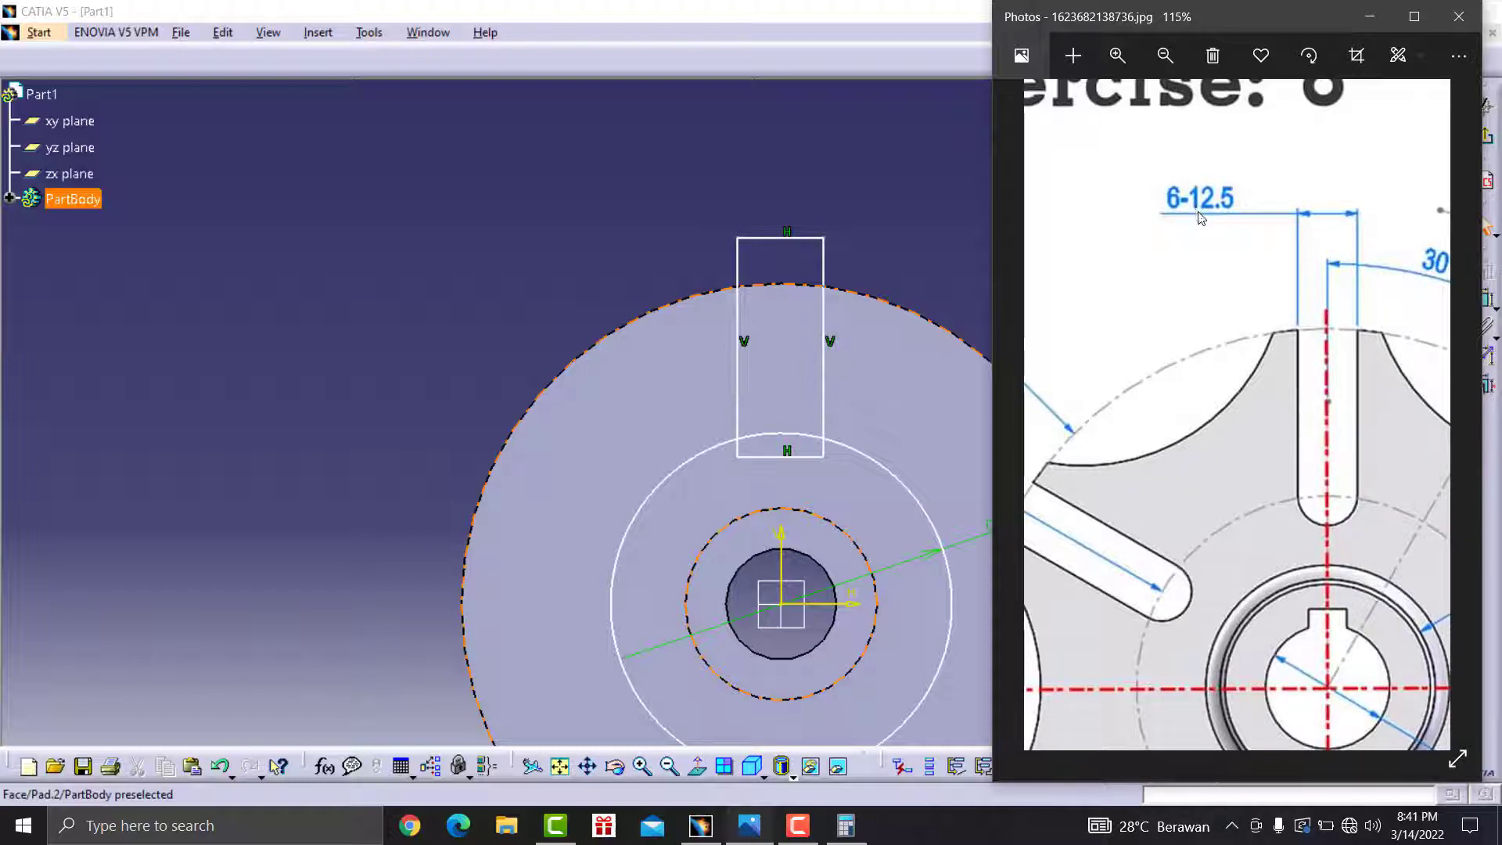
{"action": "scroll", "coordinate": [1189, 206], "scroll_direction": "down", "scroll_amount": 2}
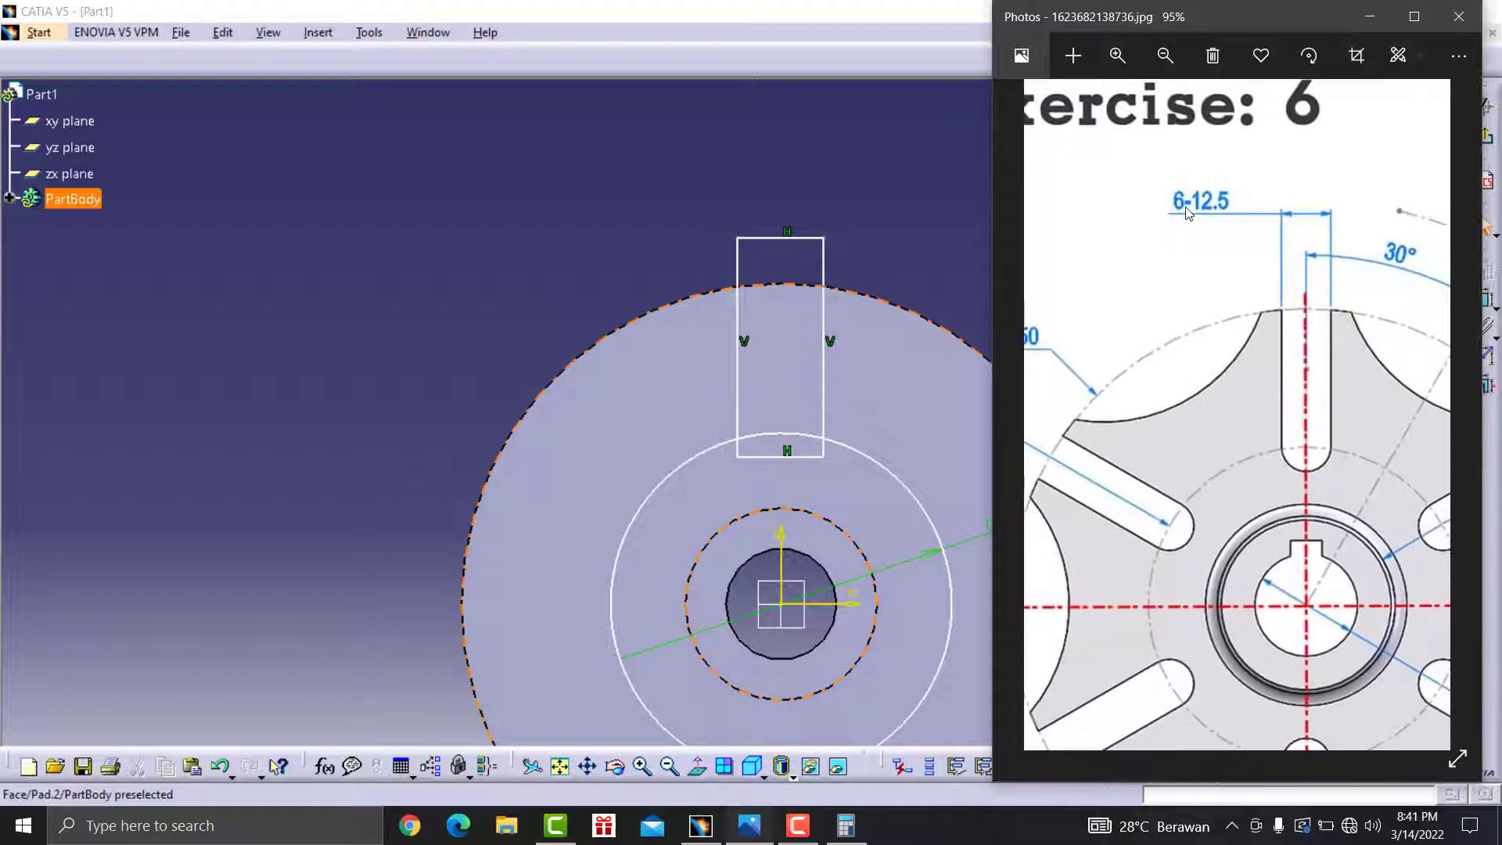
{"action": "scroll", "coordinate": [1189, 212], "scroll_direction": "down", "scroll_amount": 3}
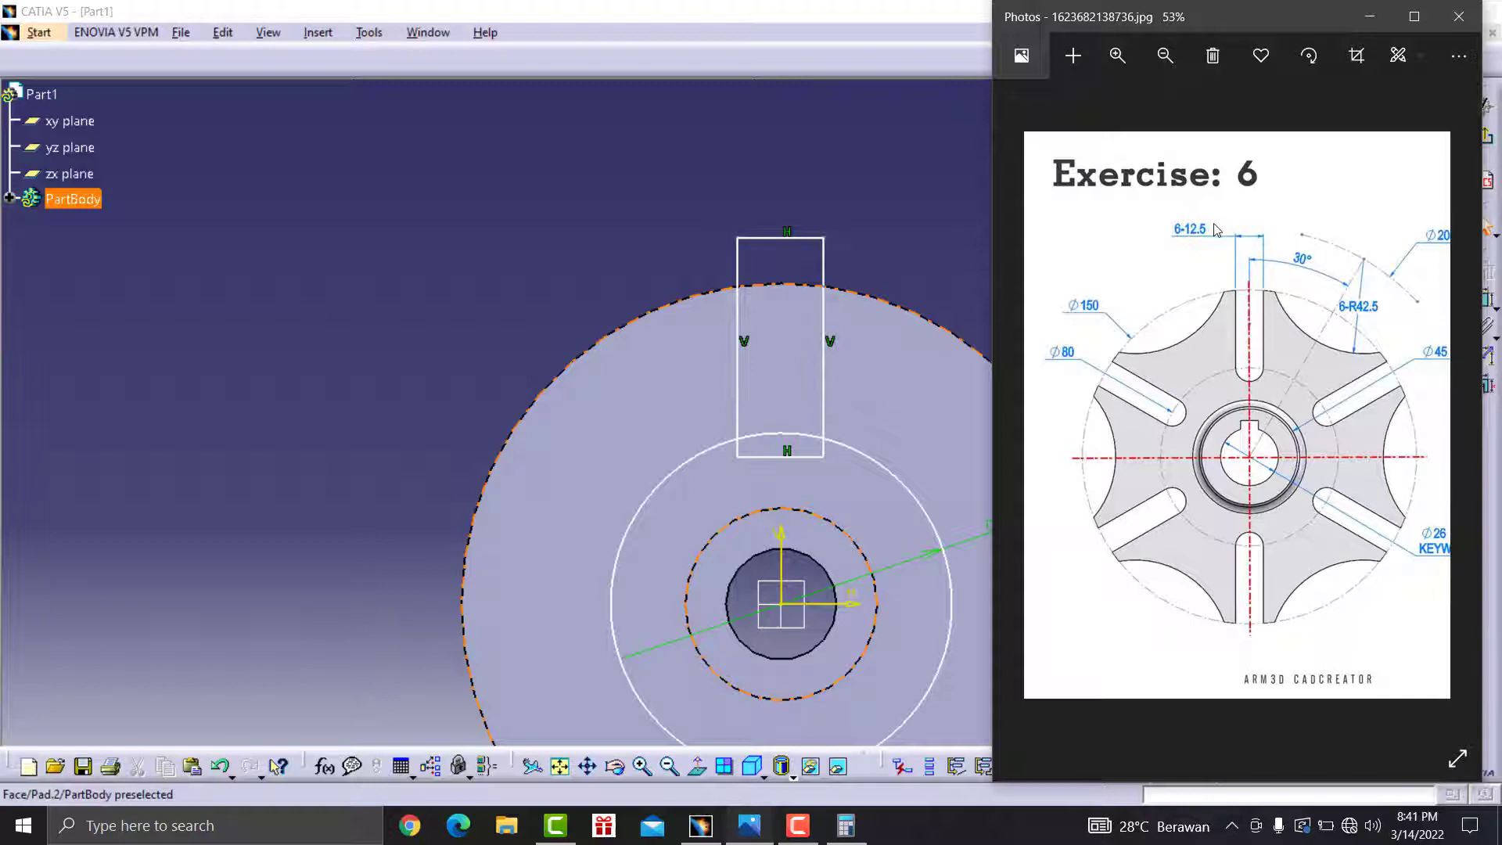
- Compute 12.5 ÷ 2 = 6.25 in Calculator for the half slot width
{"action": "left_click", "coordinate": [846, 826]}
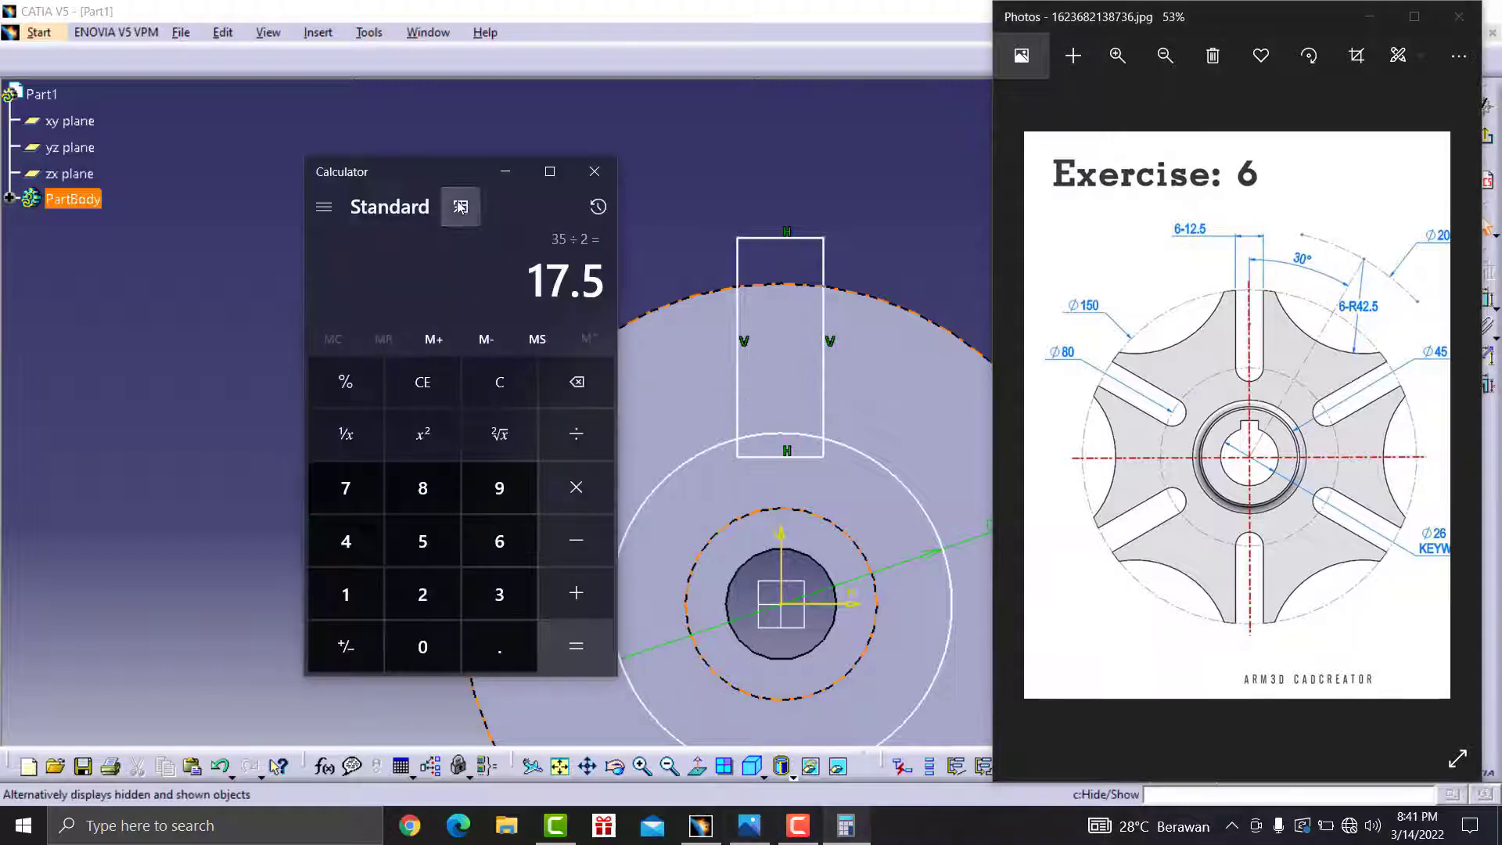
{"action": "left_click", "coordinate": [499, 382]}
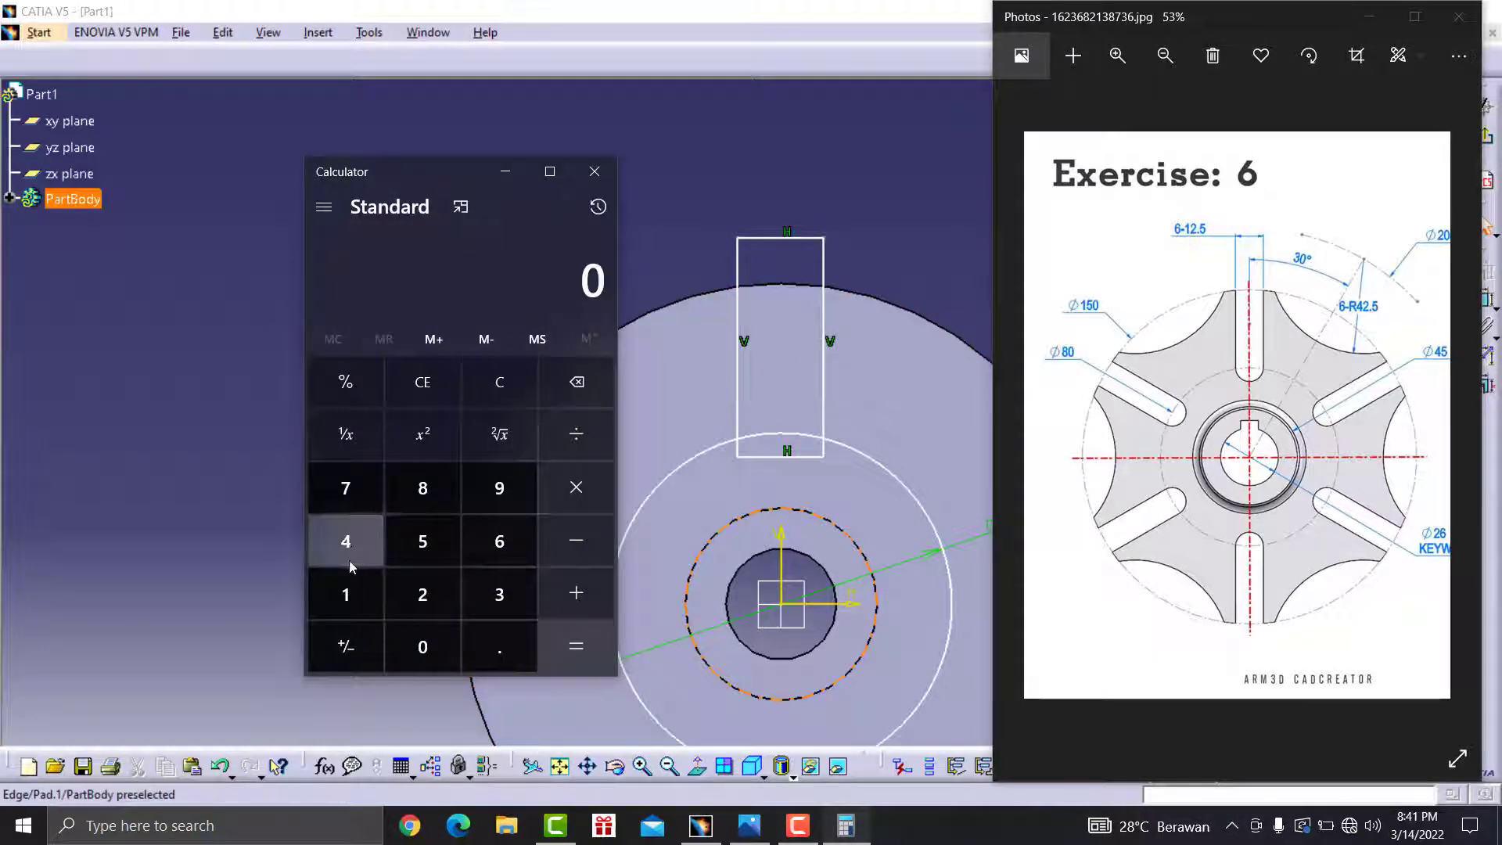
{"action": "left_click", "coordinate": [345, 595]}
{"action": "left_click", "coordinate": [400, 595]}
{"action": "left_click", "coordinate": [500, 646]}
{"action": "left_click", "coordinate": [421, 538]}
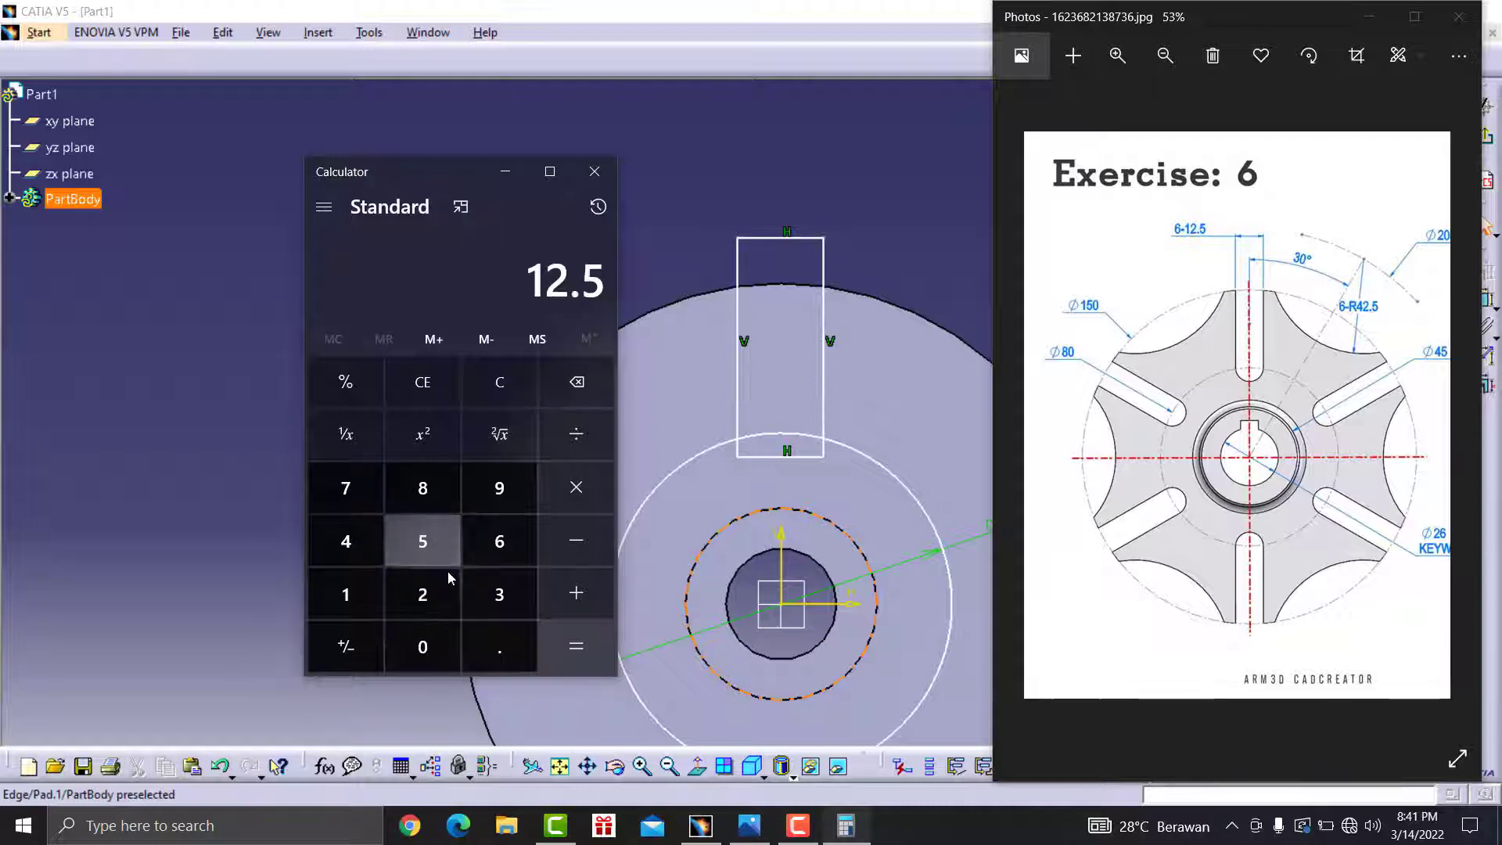
{"action": "left_click", "coordinate": [576, 434]}
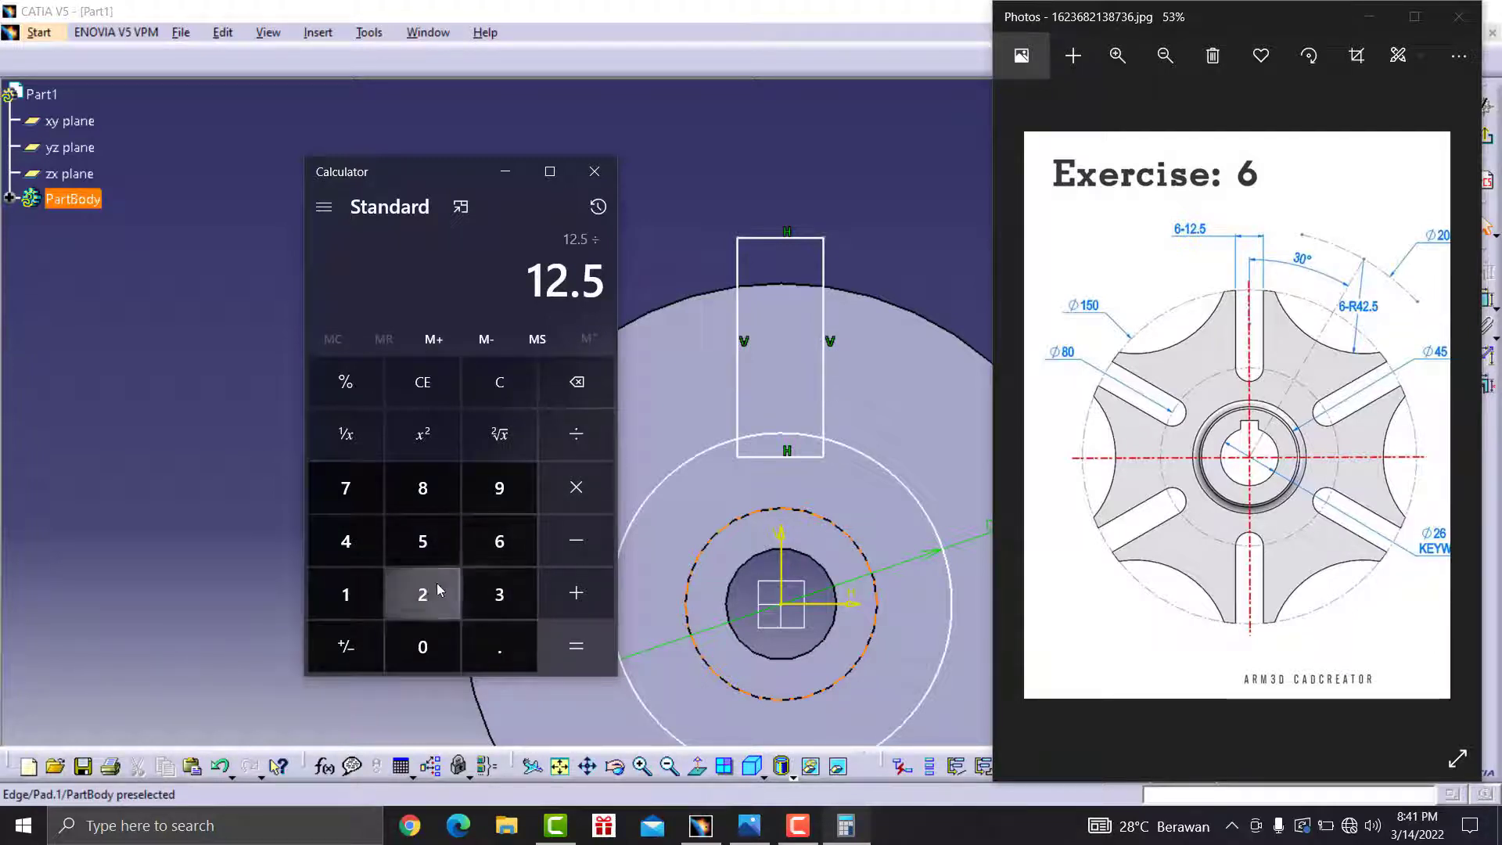
{"action": "left_click", "coordinate": [426, 596]}
{"action": "left_click", "coordinate": [576, 647]}
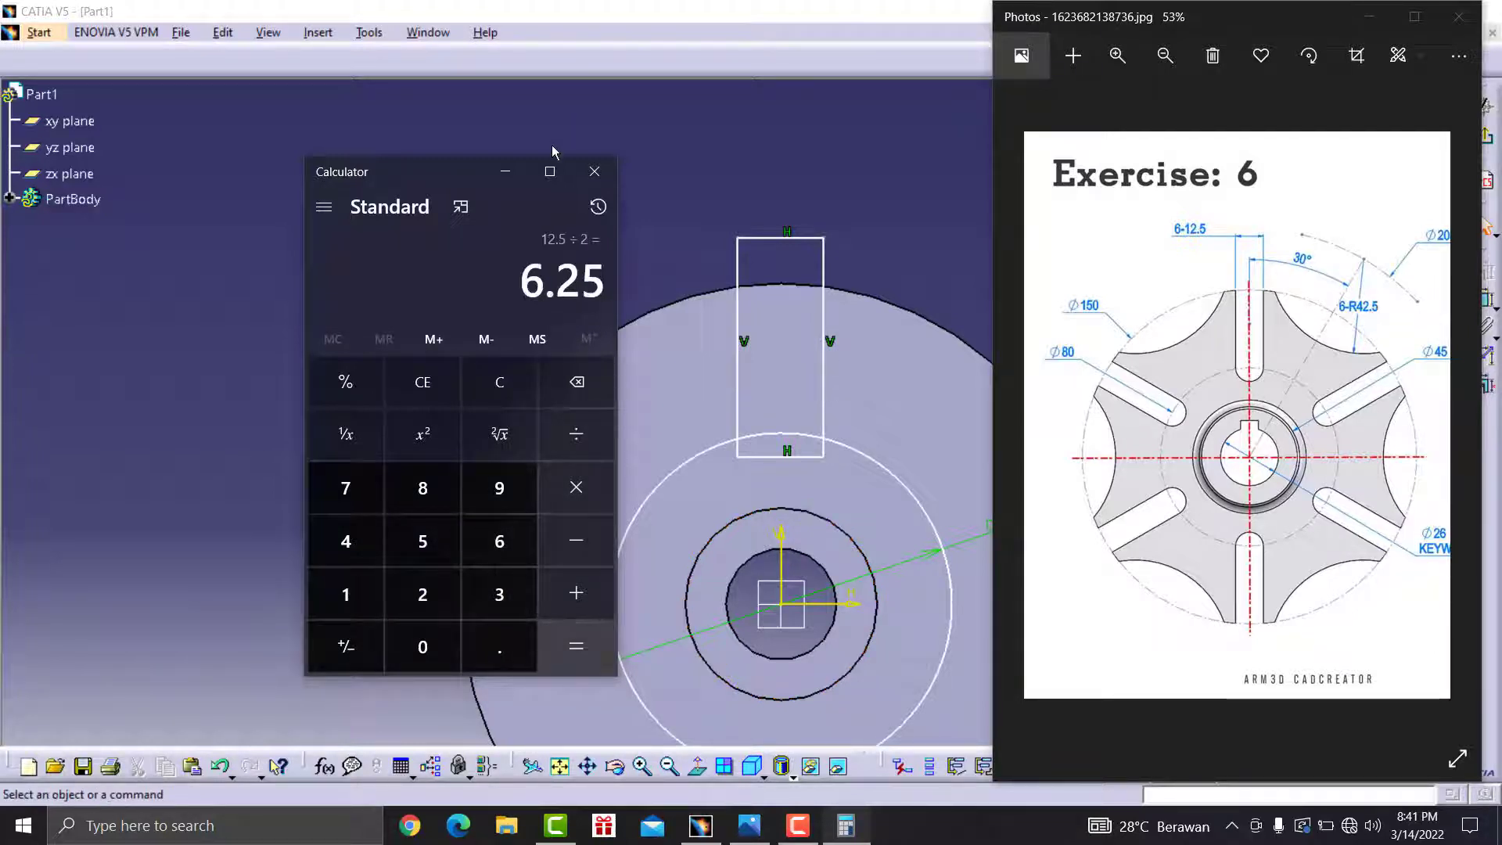
{"action": "left_click", "coordinate": [505, 173]}
{"action": "left_click", "coordinate": [670, 130]}
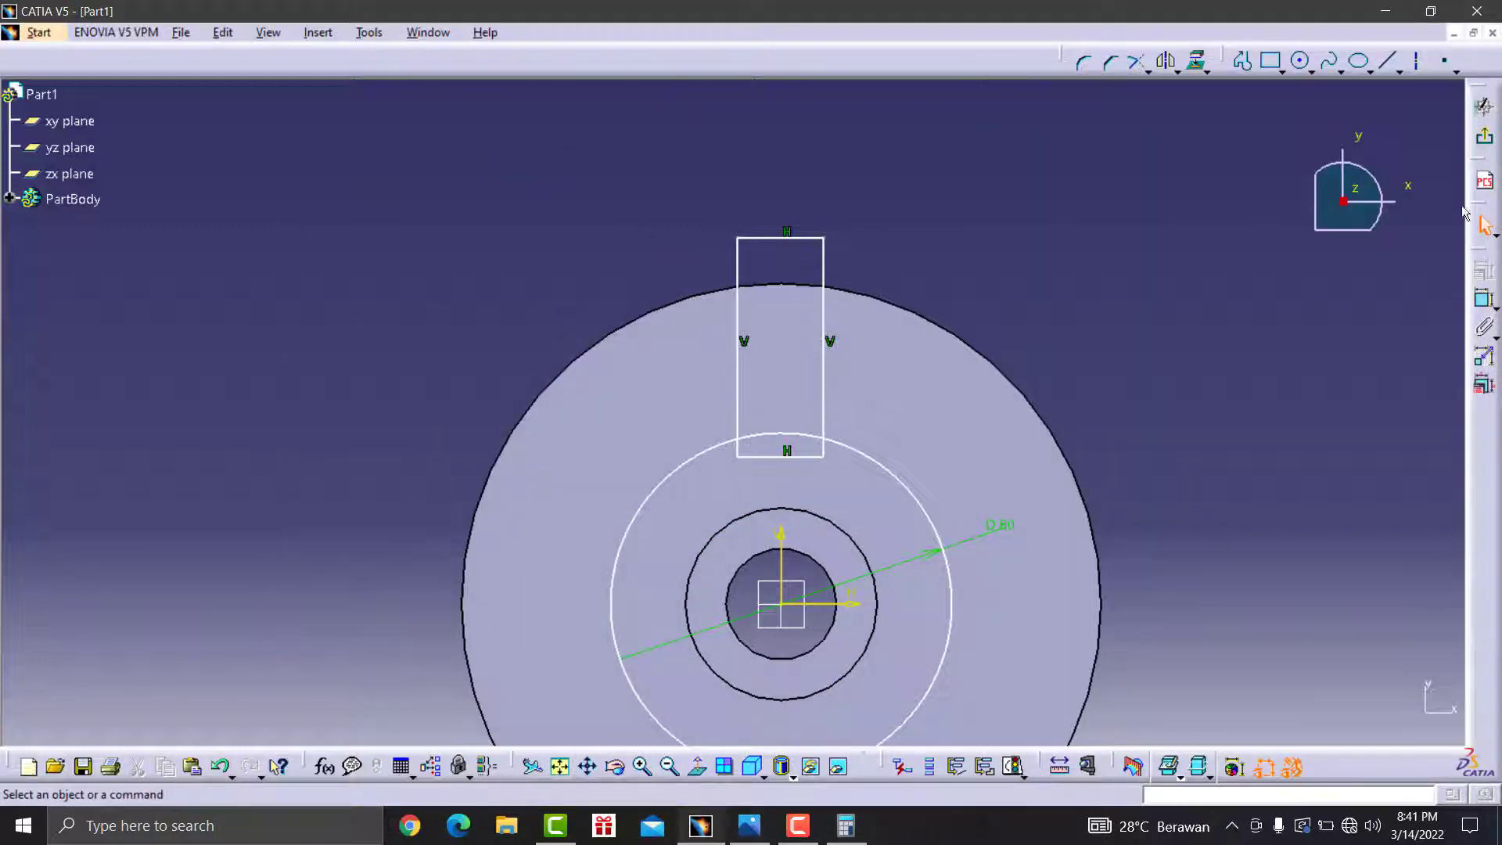
- Dimension the rectangle's left side 6.25 mm from the vertical axis
{"action": "left_click", "coordinate": [1485, 299]}
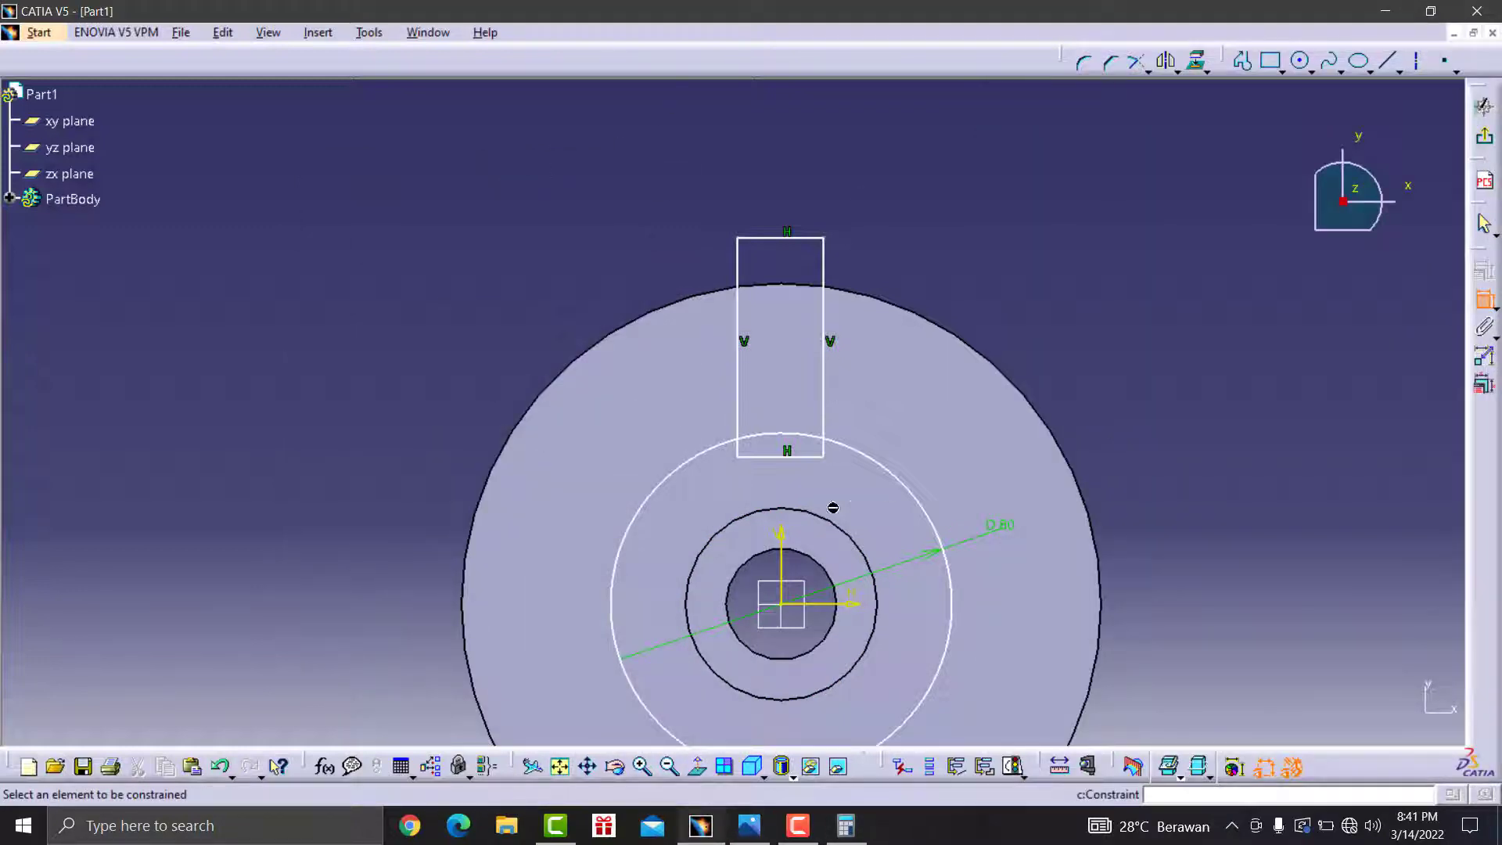
{"action": "left_click", "coordinate": [744, 367]}
{"action": "left_click", "coordinate": [787, 562]}
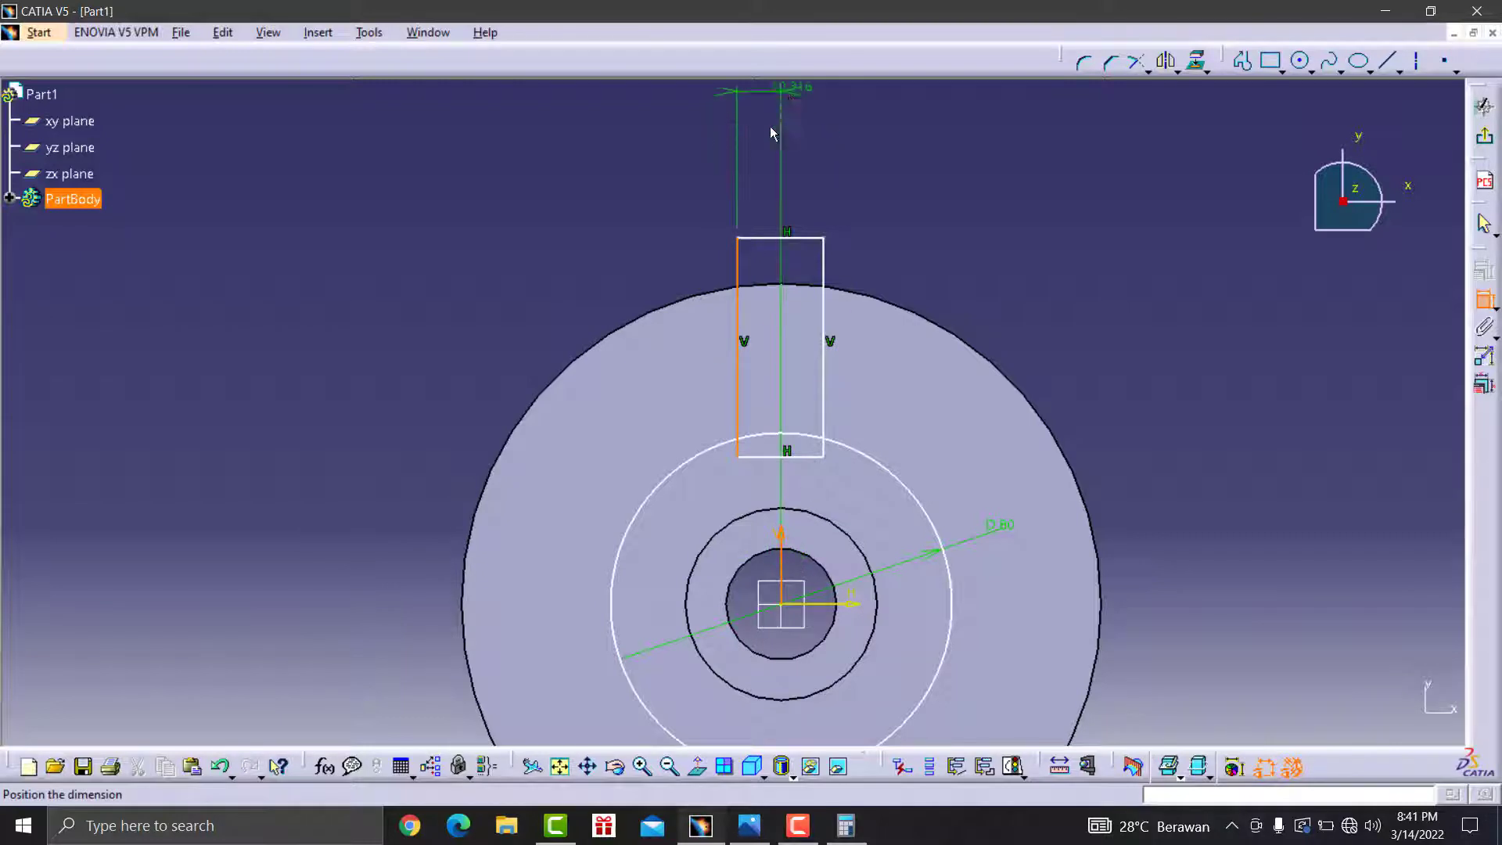
{"action": "left_click", "coordinate": [772, 126]}
{"action": "double_click", "coordinate": [773, 125]}
{"action": "type", "text": "6.25"}
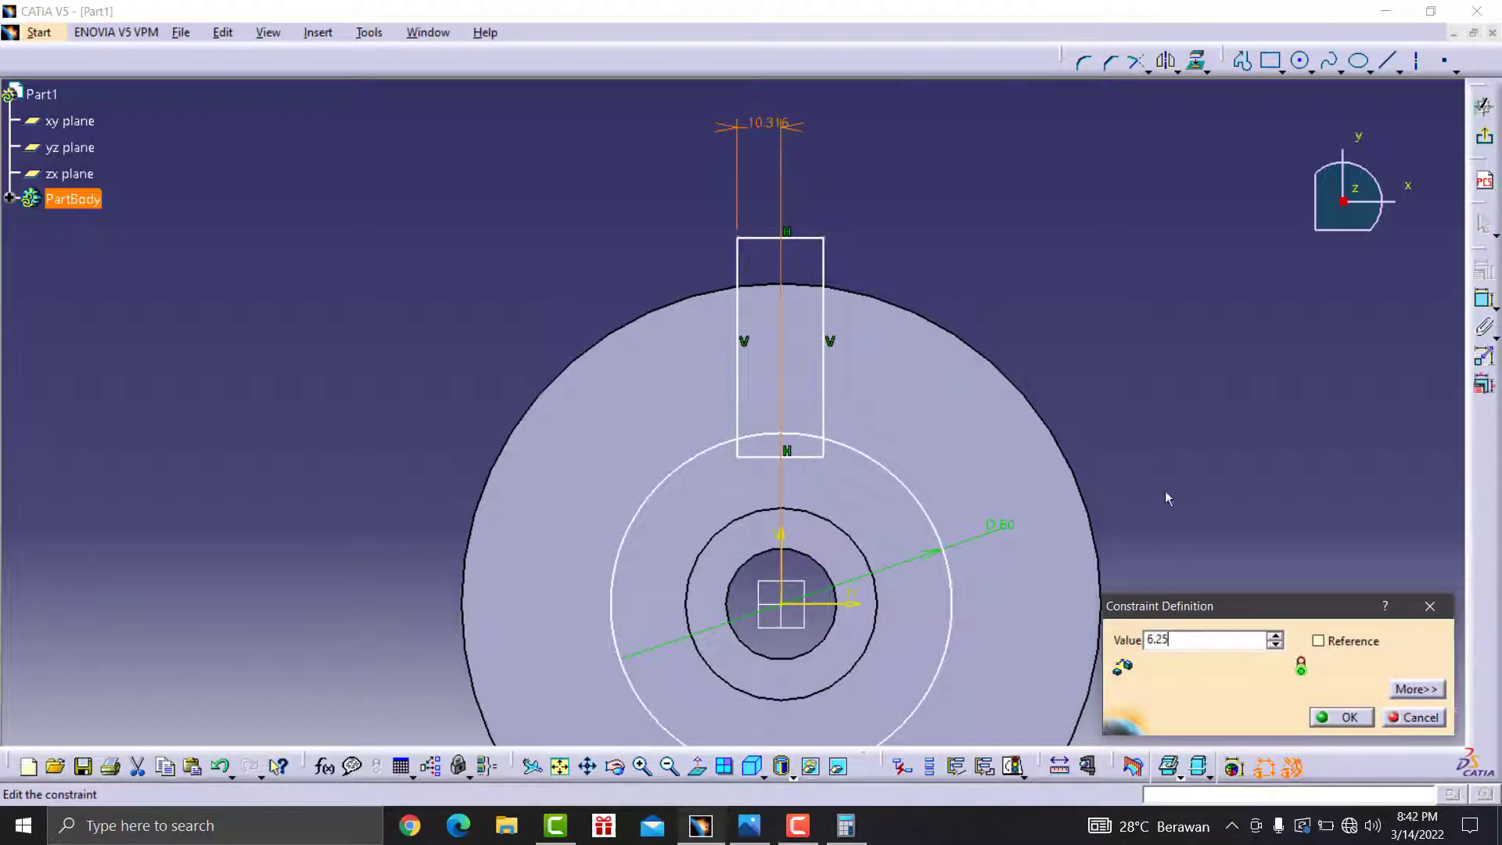
{"action": "left_click", "coordinate": [1348, 718]}
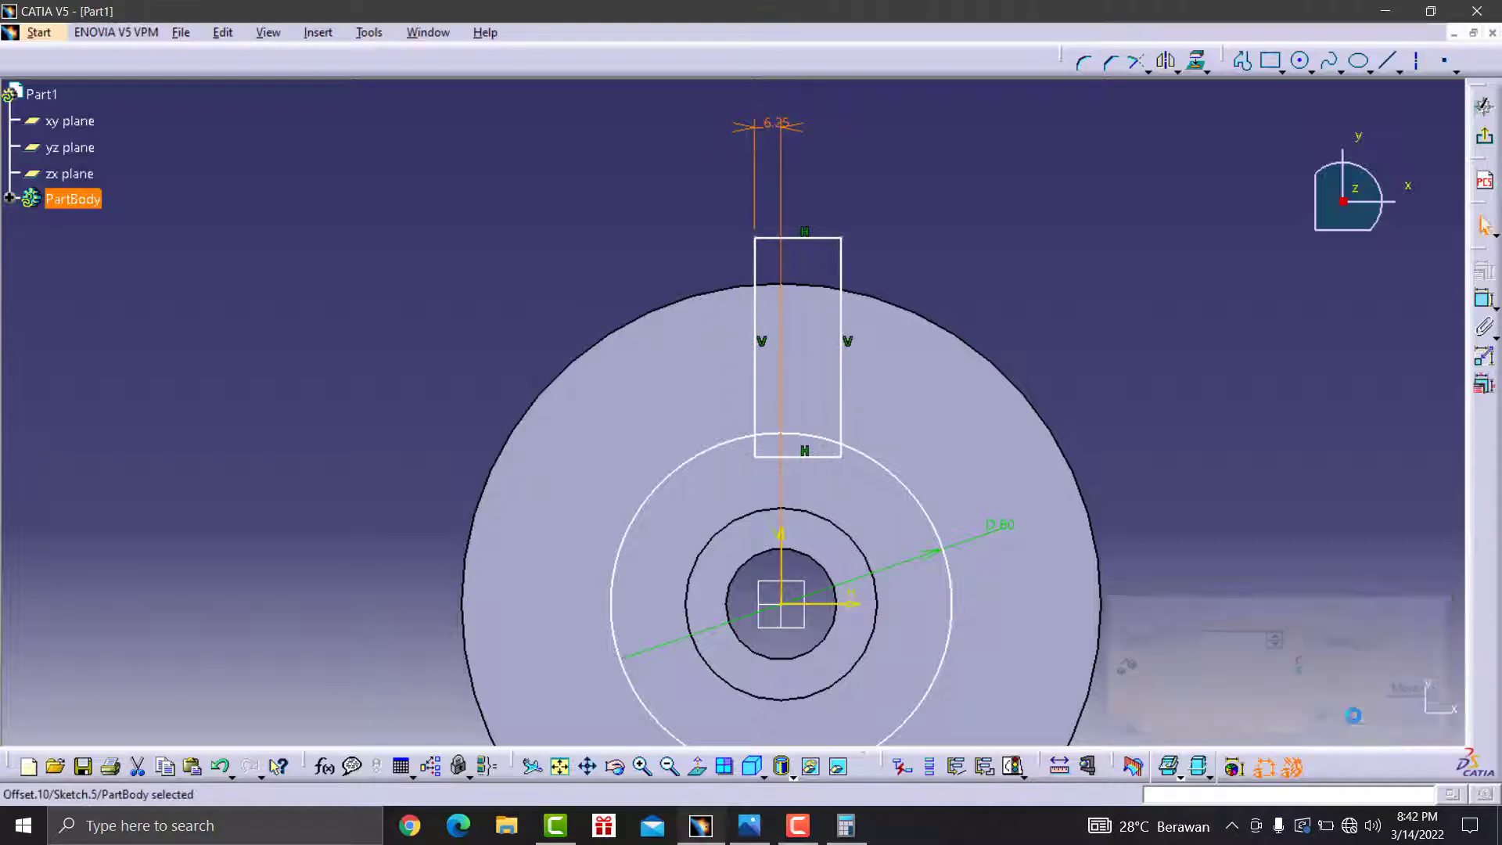
- Dimension the rectangle's right side 6.25 mm from the vertical axis too
{"action": "left_click", "coordinate": [1484, 301]}
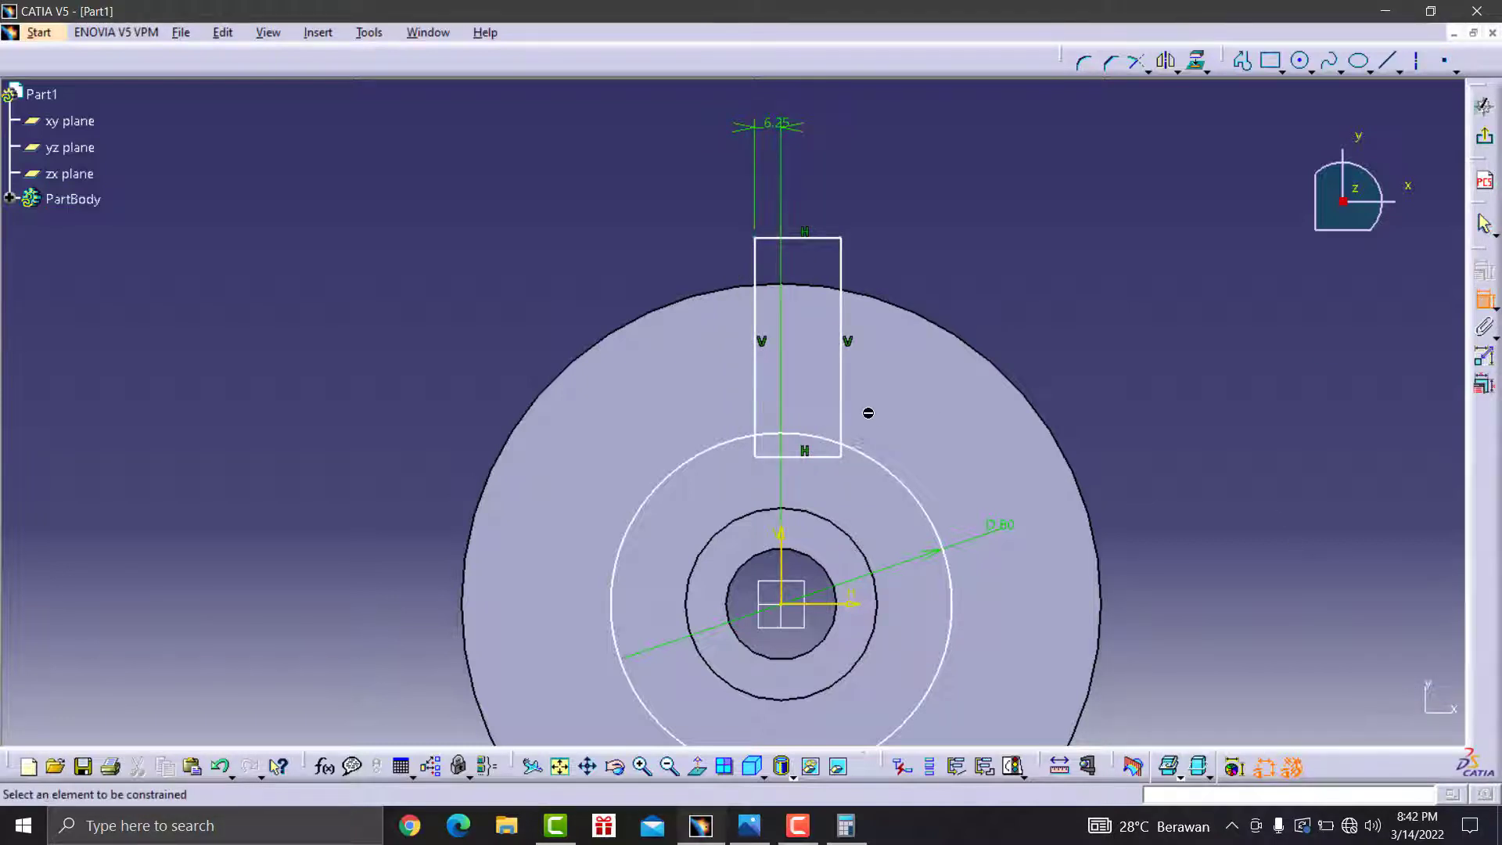
{"action": "left_click", "coordinate": [843, 373]}
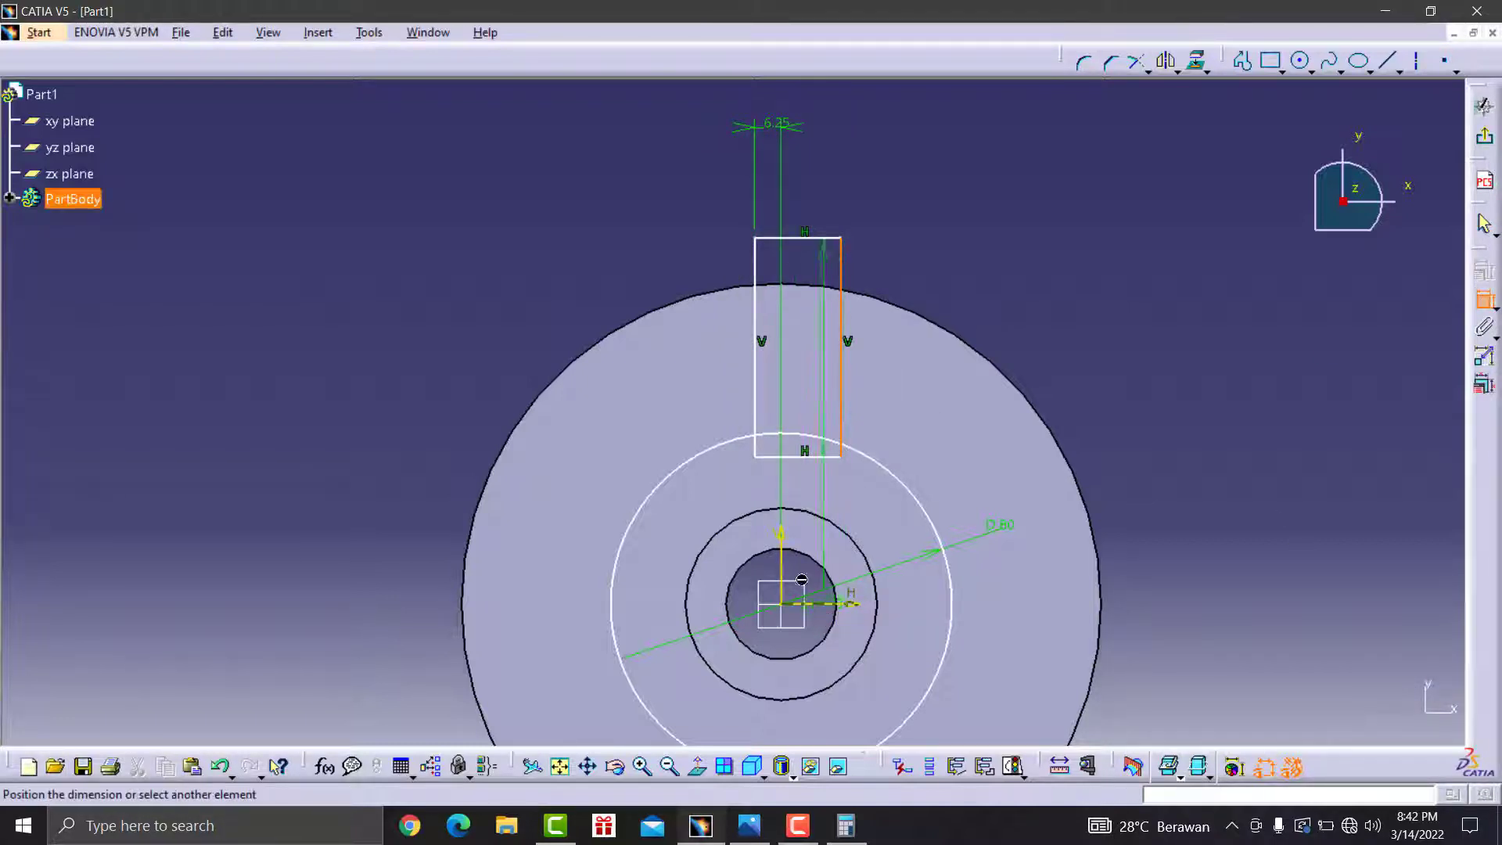
{"action": "left_click", "coordinate": [781, 548]}
{"action": "left_click", "coordinate": [823, 368]}
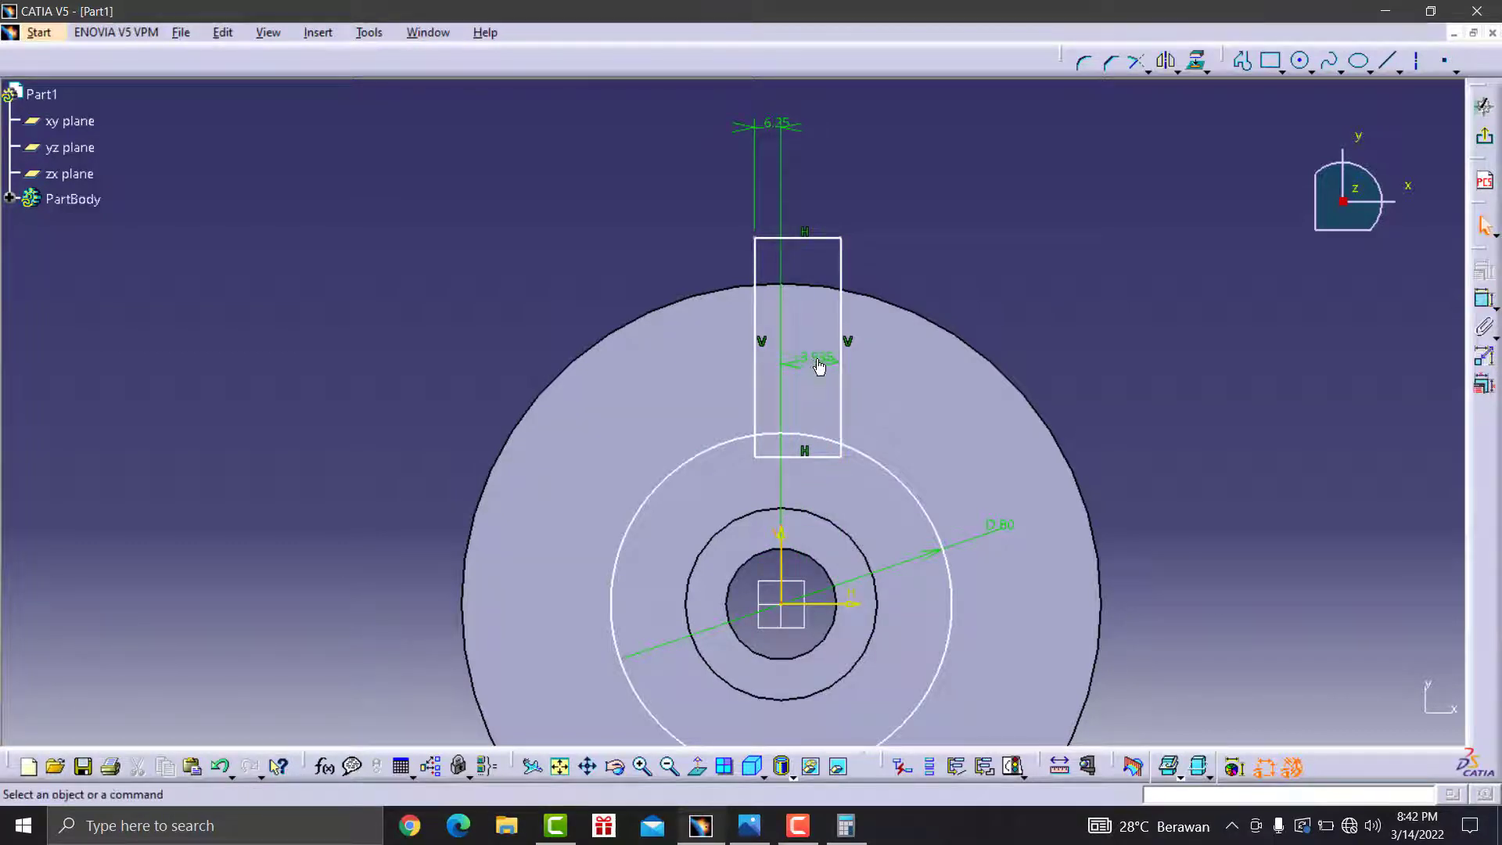
{"action": "double_click", "coordinate": [816, 361]}
{"action": "type", "text": "6.2"}
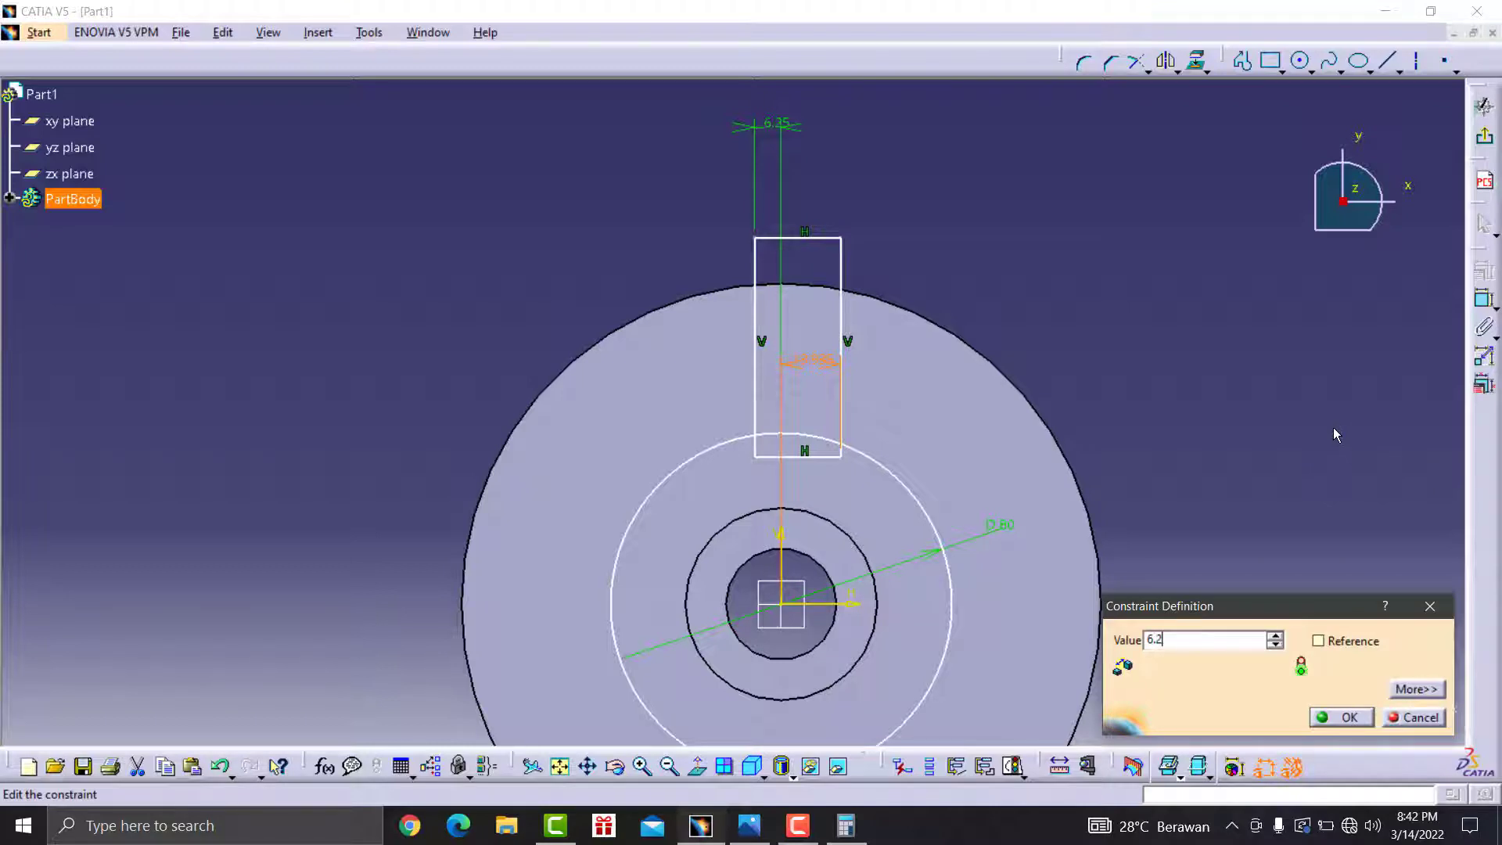
{"action": "type", "text": "5"}
{"action": "left_click", "coordinate": [1349, 720]}
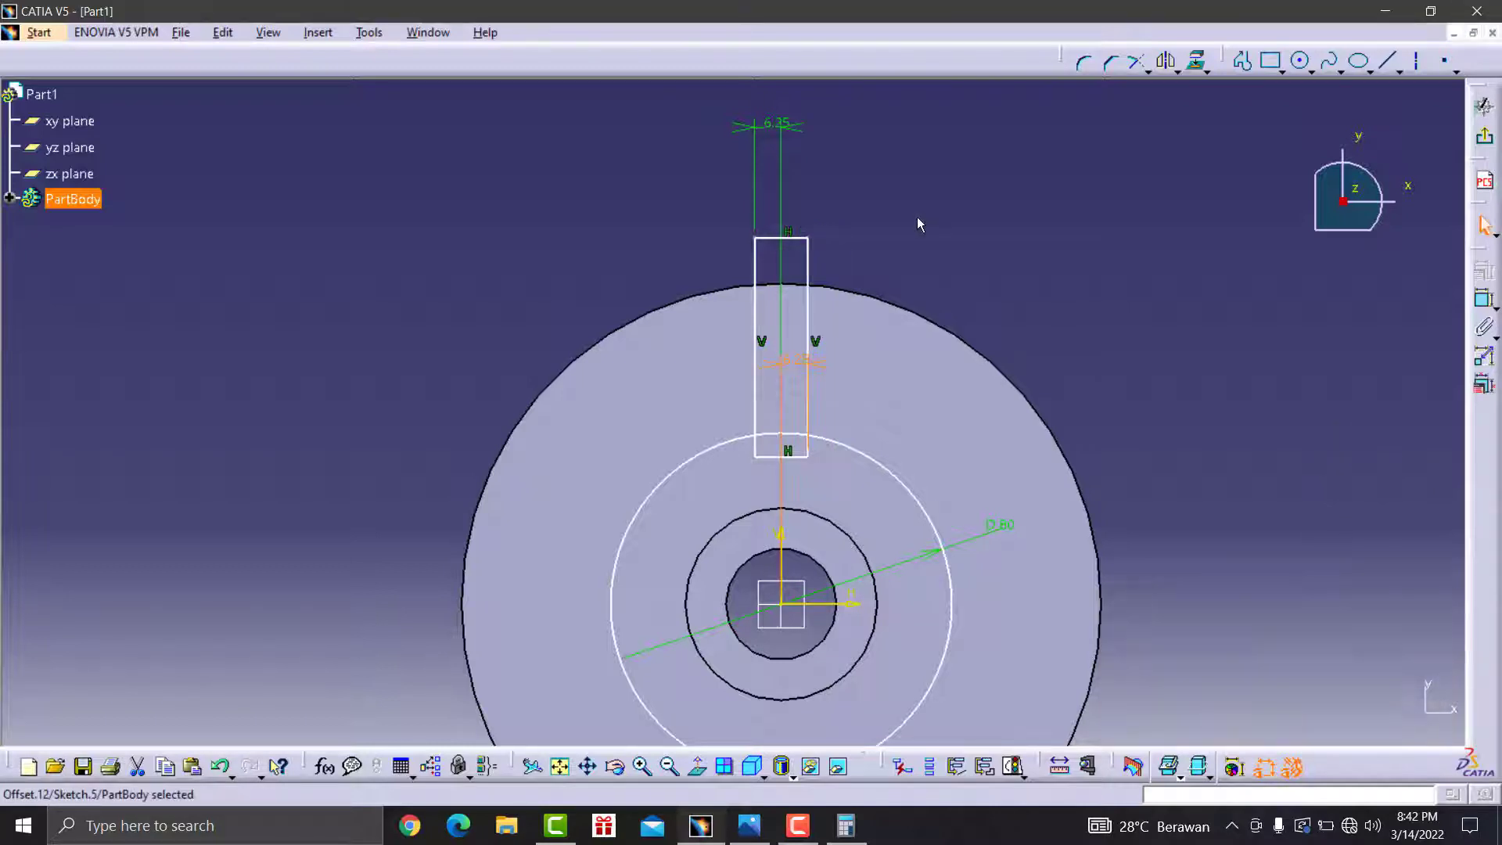
- Zoom in closely on the slot area of the sketch
{"action": "left_click", "coordinate": [947, 329]}
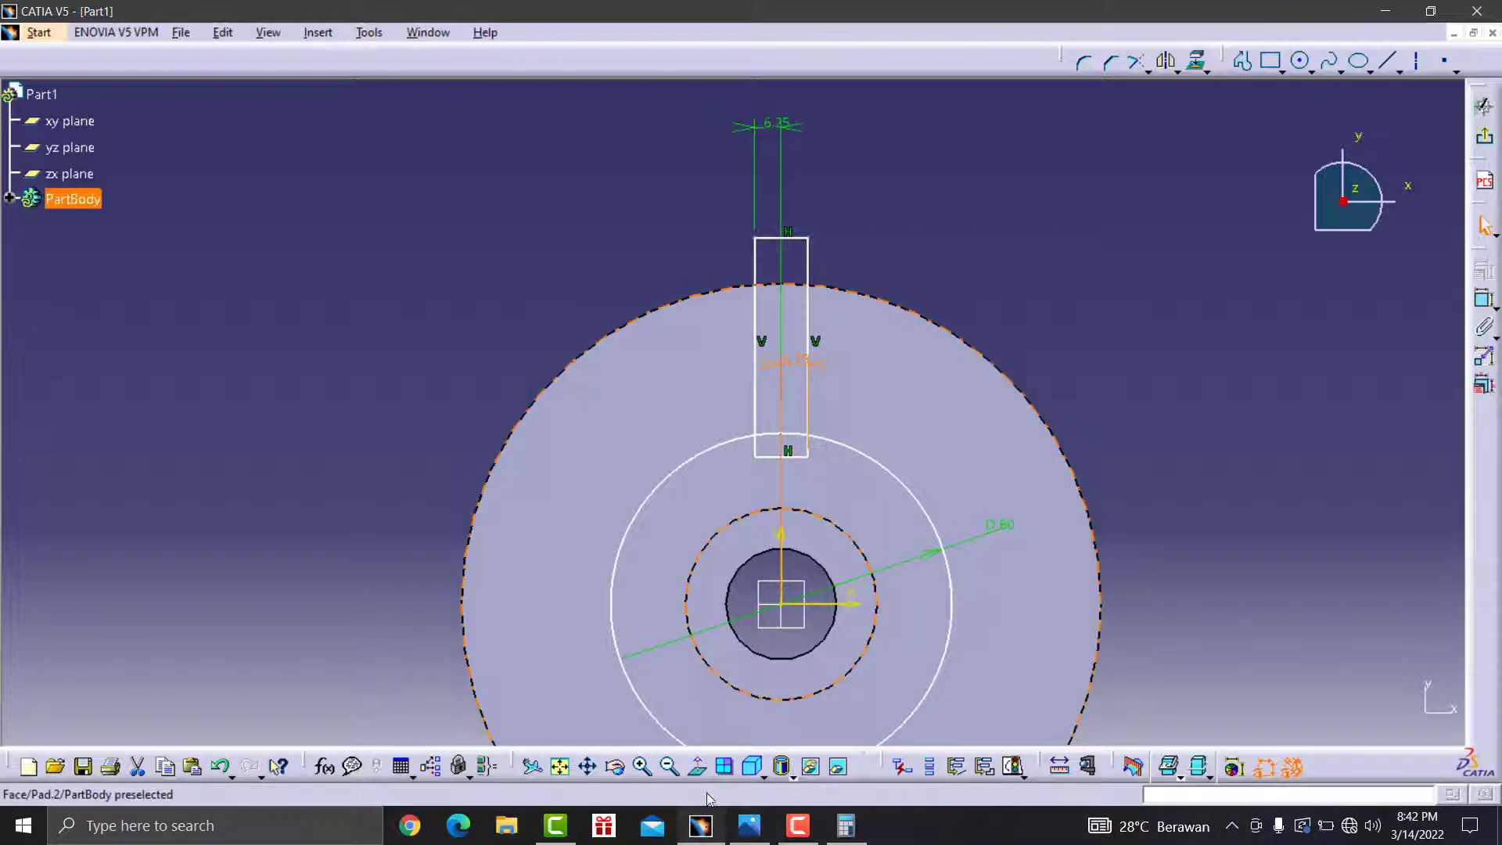
{"action": "left_click", "coordinate": [643, 767]}
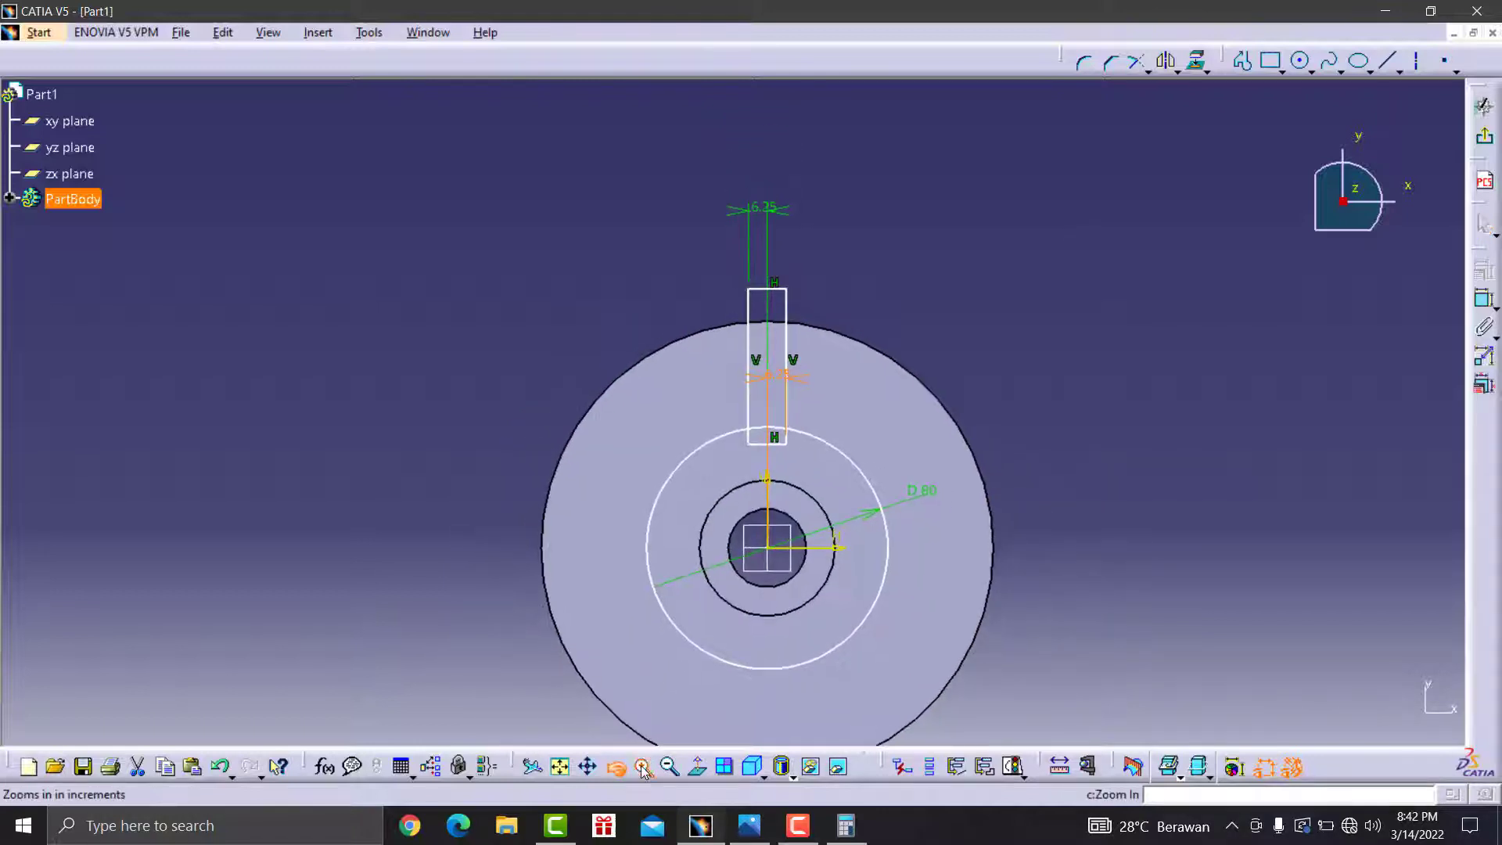
{"action": "left_click", "coordinate": [643, 767]}
{"action": "left_click", "coordinate": [643, 766]}
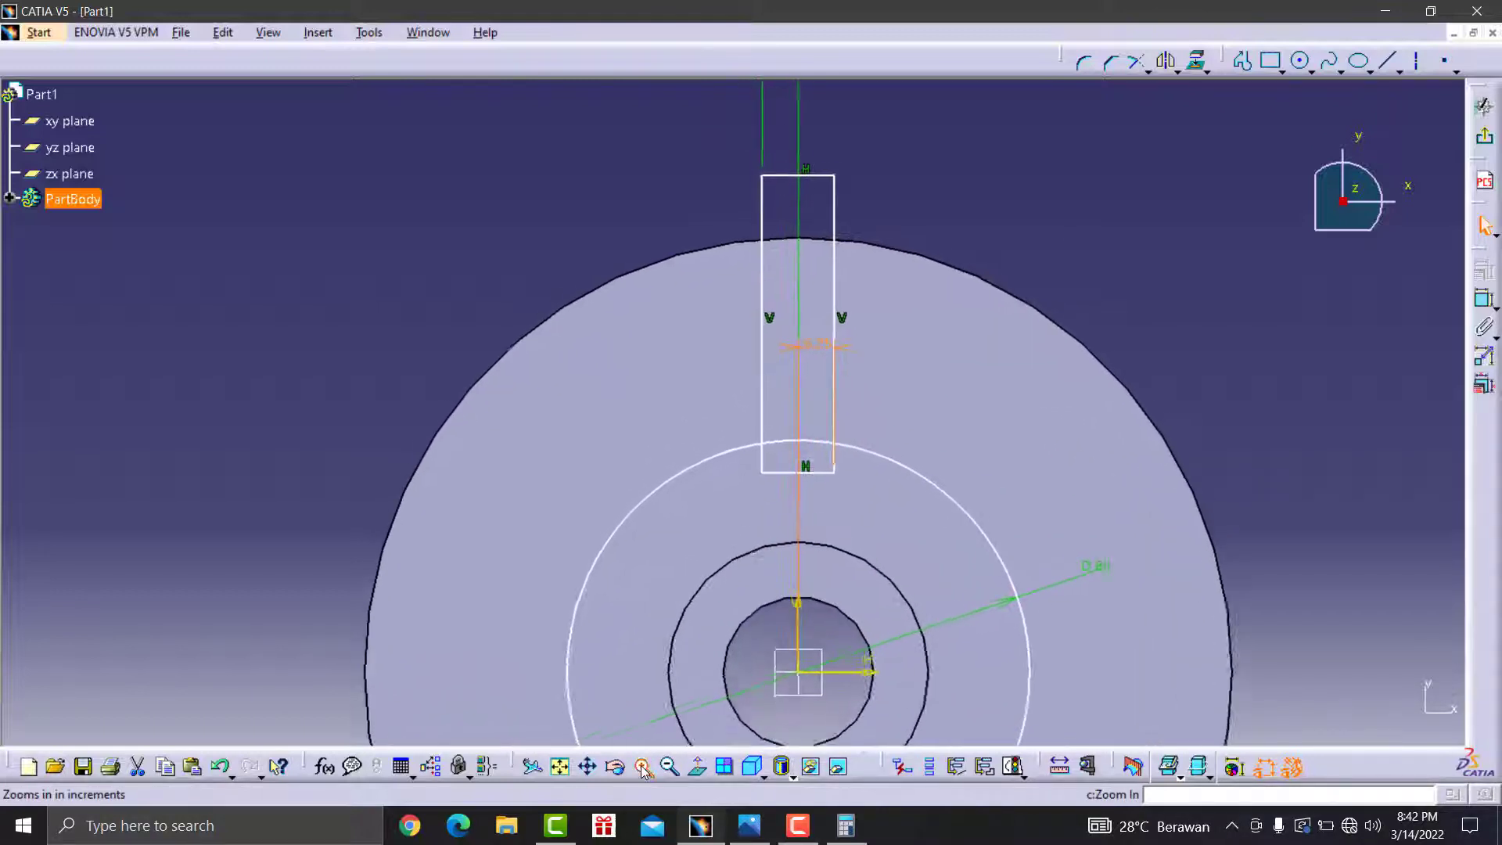
{"action": "left_click", "coordinate": [643, 771]}
{"action": "left_click", "coordinate": [289, 245]}
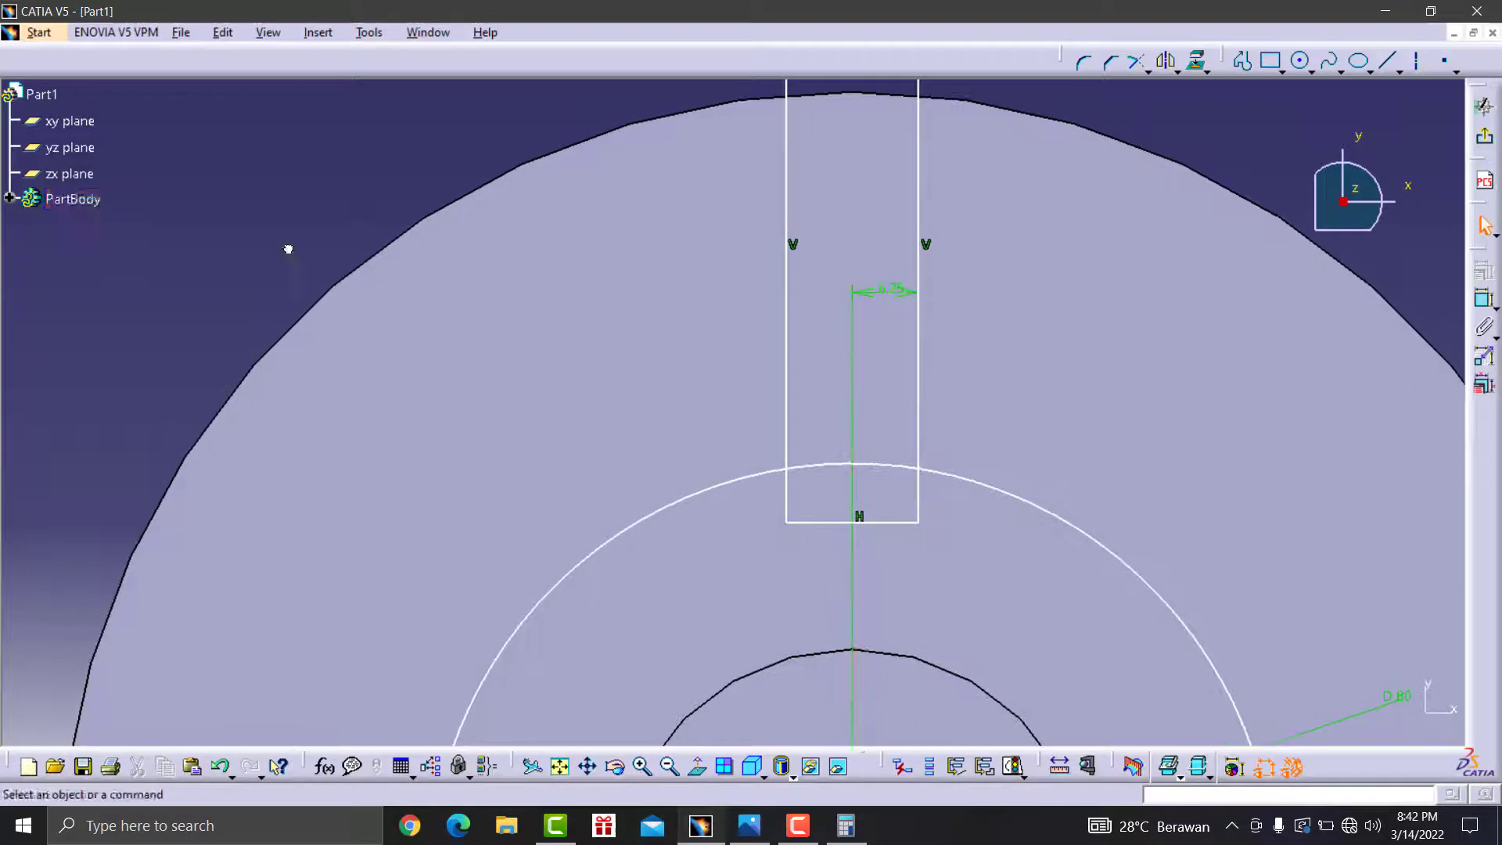
- Draw a circle centred on the vertical axis, sized to touch both slot sides
{"action": "left_click", "coordinate": [1301, 62]}
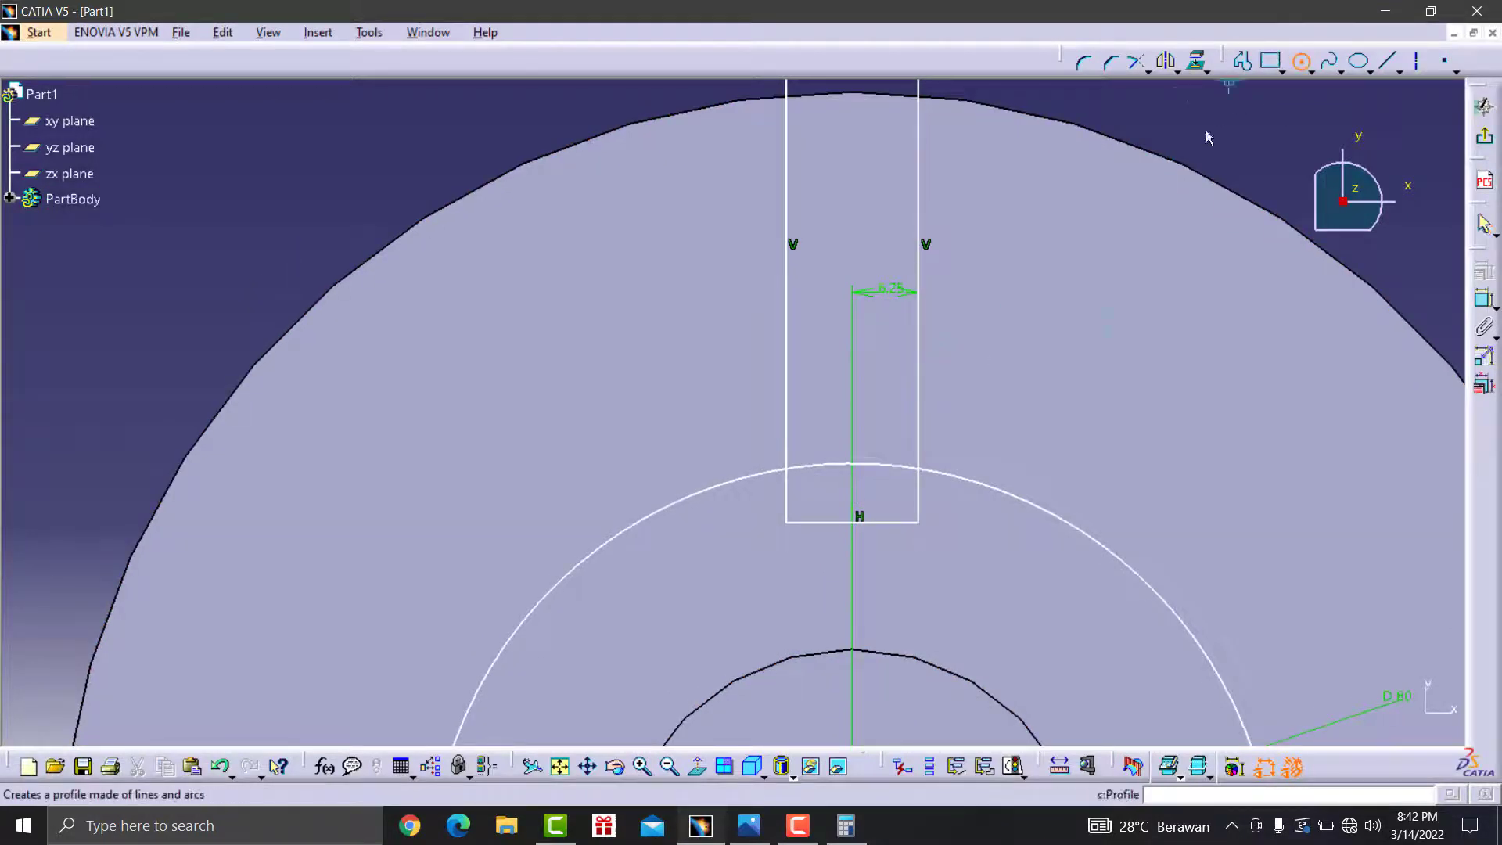
{"action": "left_click", "coordinate": [853, 465]}
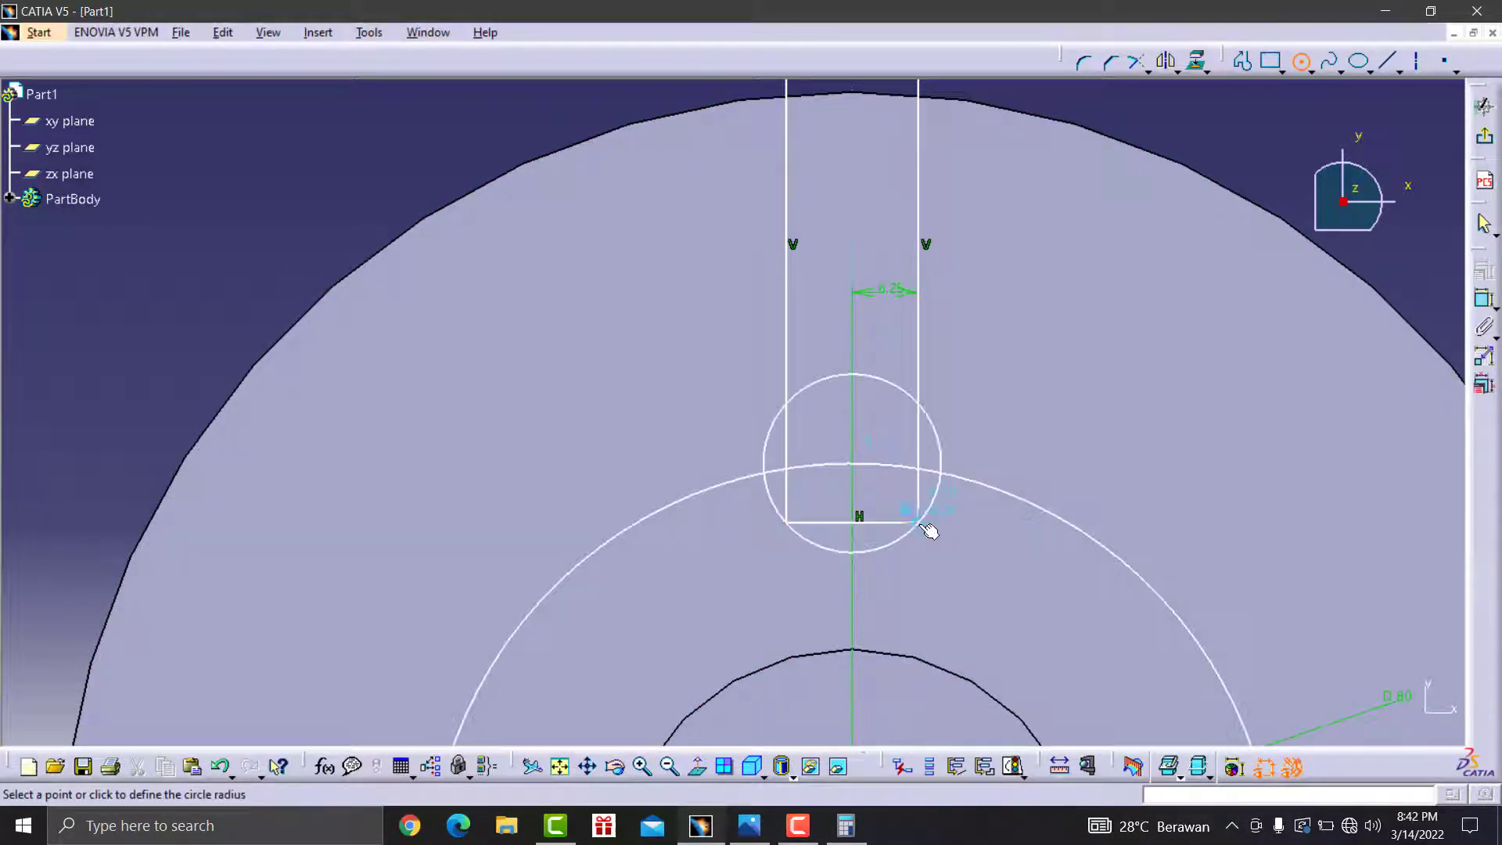
{"action": "left_click", "coordinate": [918, 469]}
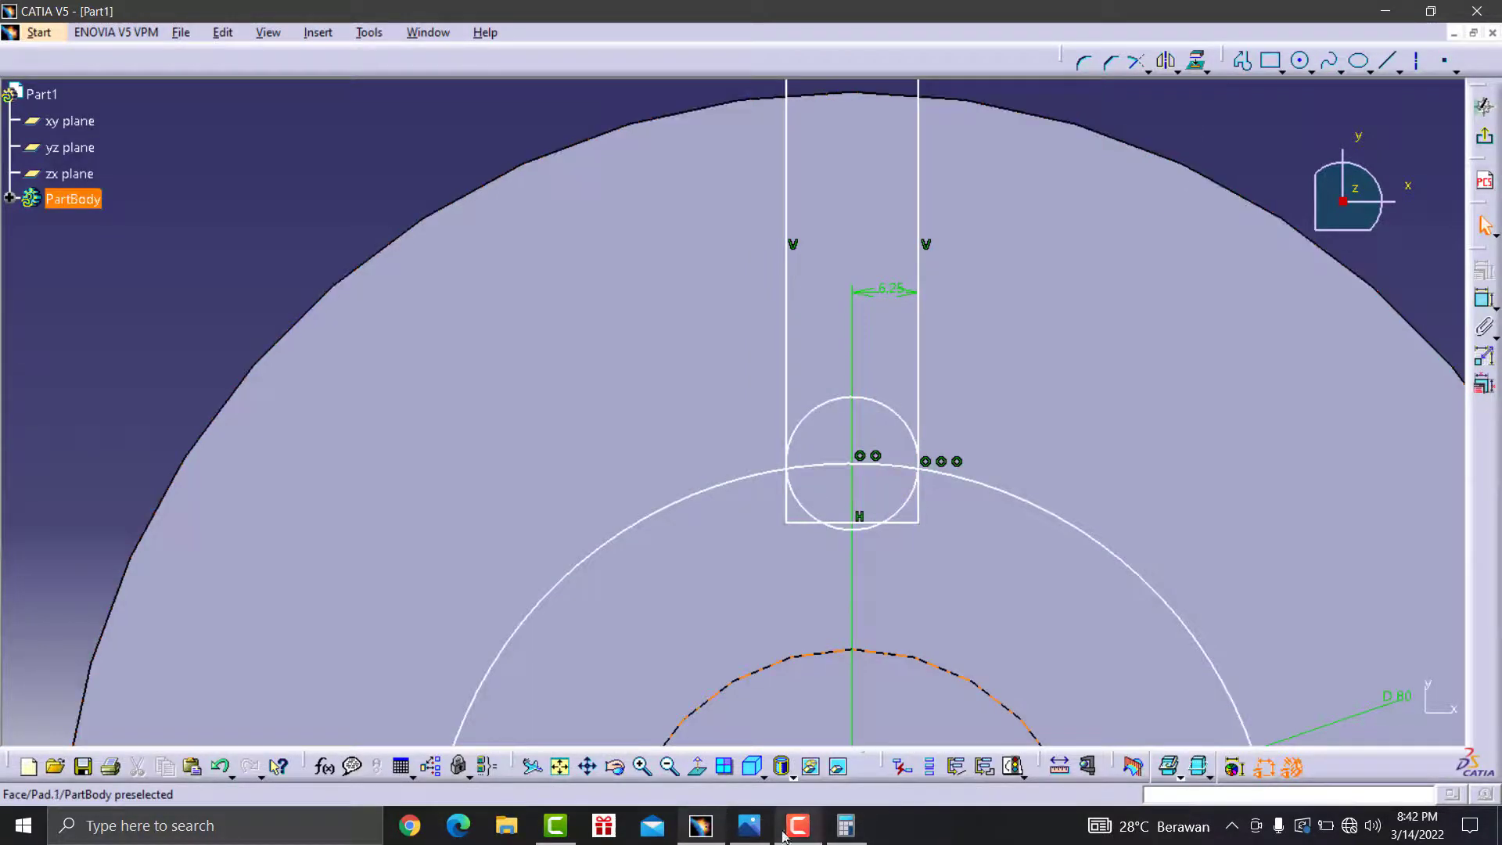
{"action": "left_click", "coordinate": [749, 826]}
{"action": "scroll", "coordinate": [1203, 398], "scroll_direction": "up", "scroll_amount": 2}
{"action": "scroll", "coordinate": [1203, 399], "scroll_direction": "up", "scroll_amount": 2}
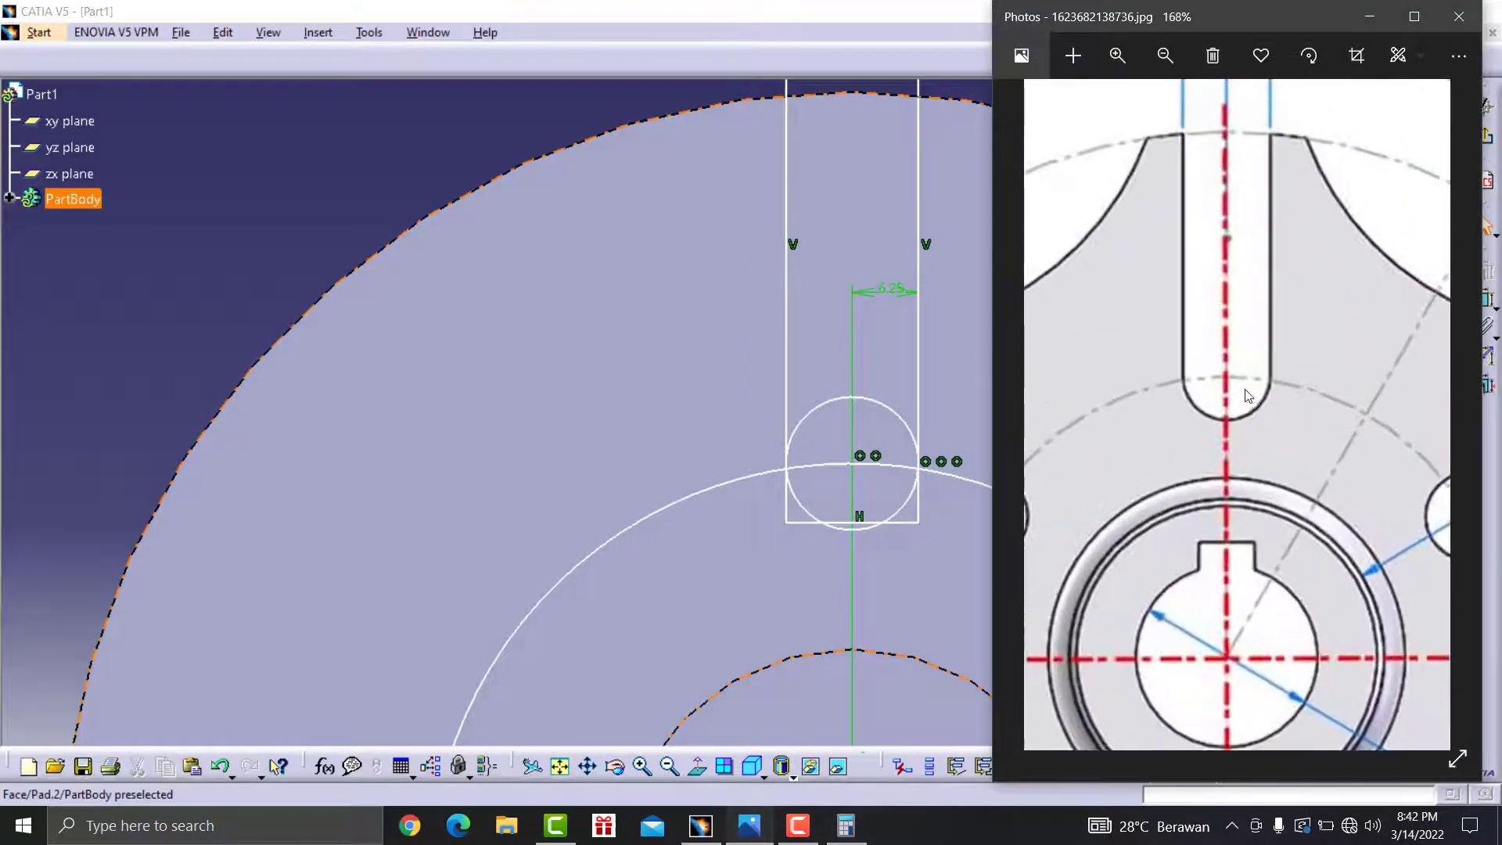
{"action": "left_click", "coordinate": [379, 158]}
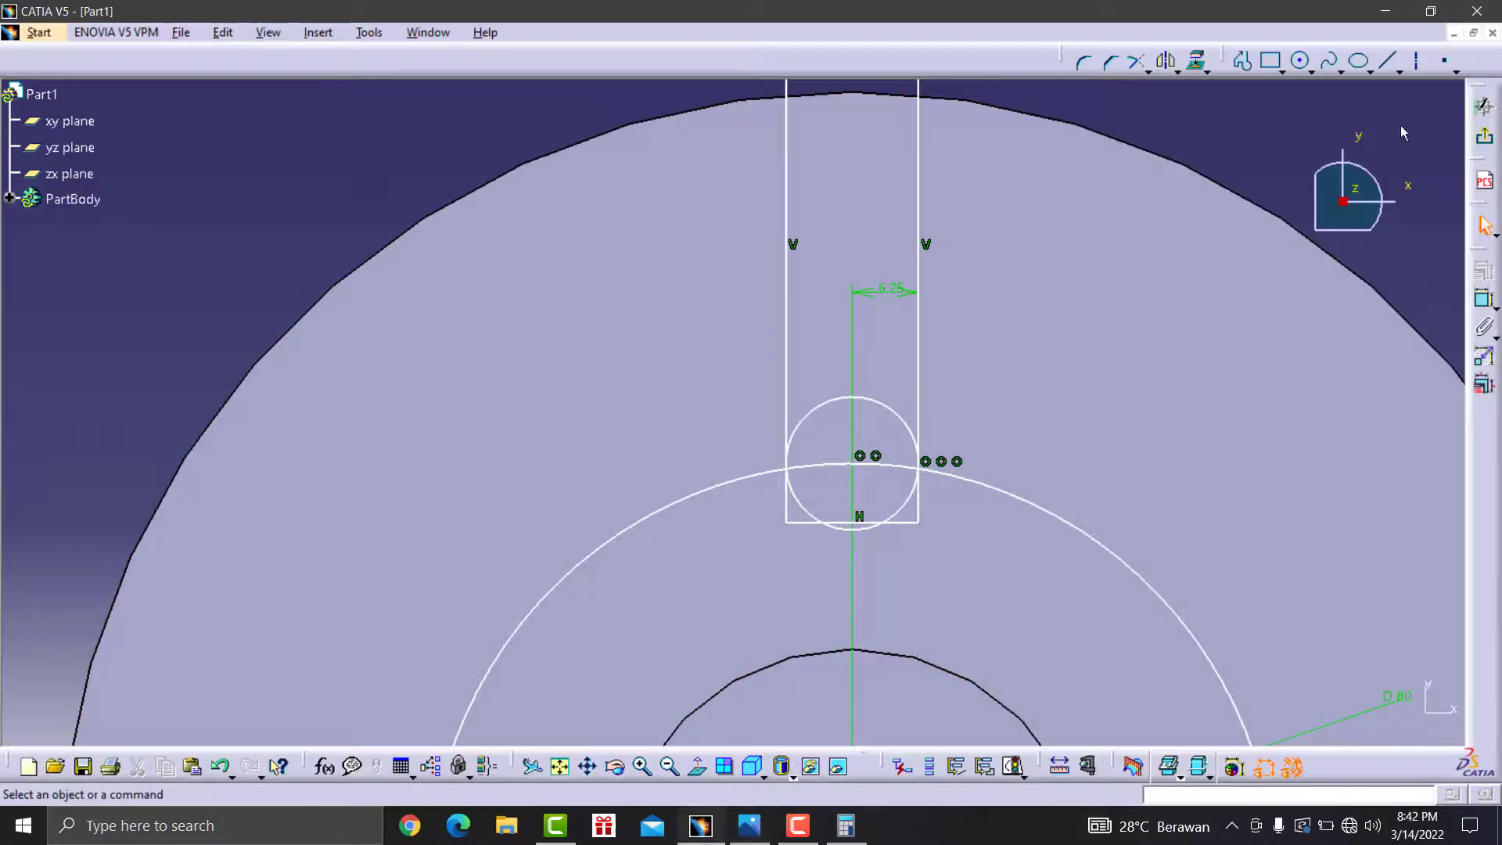
- Delete the rectangle's bottom line, quick-trim the slot into a rounded U, and delete the 80 mm circle
{"action": "right_click", "coordinate": [904, 521]}
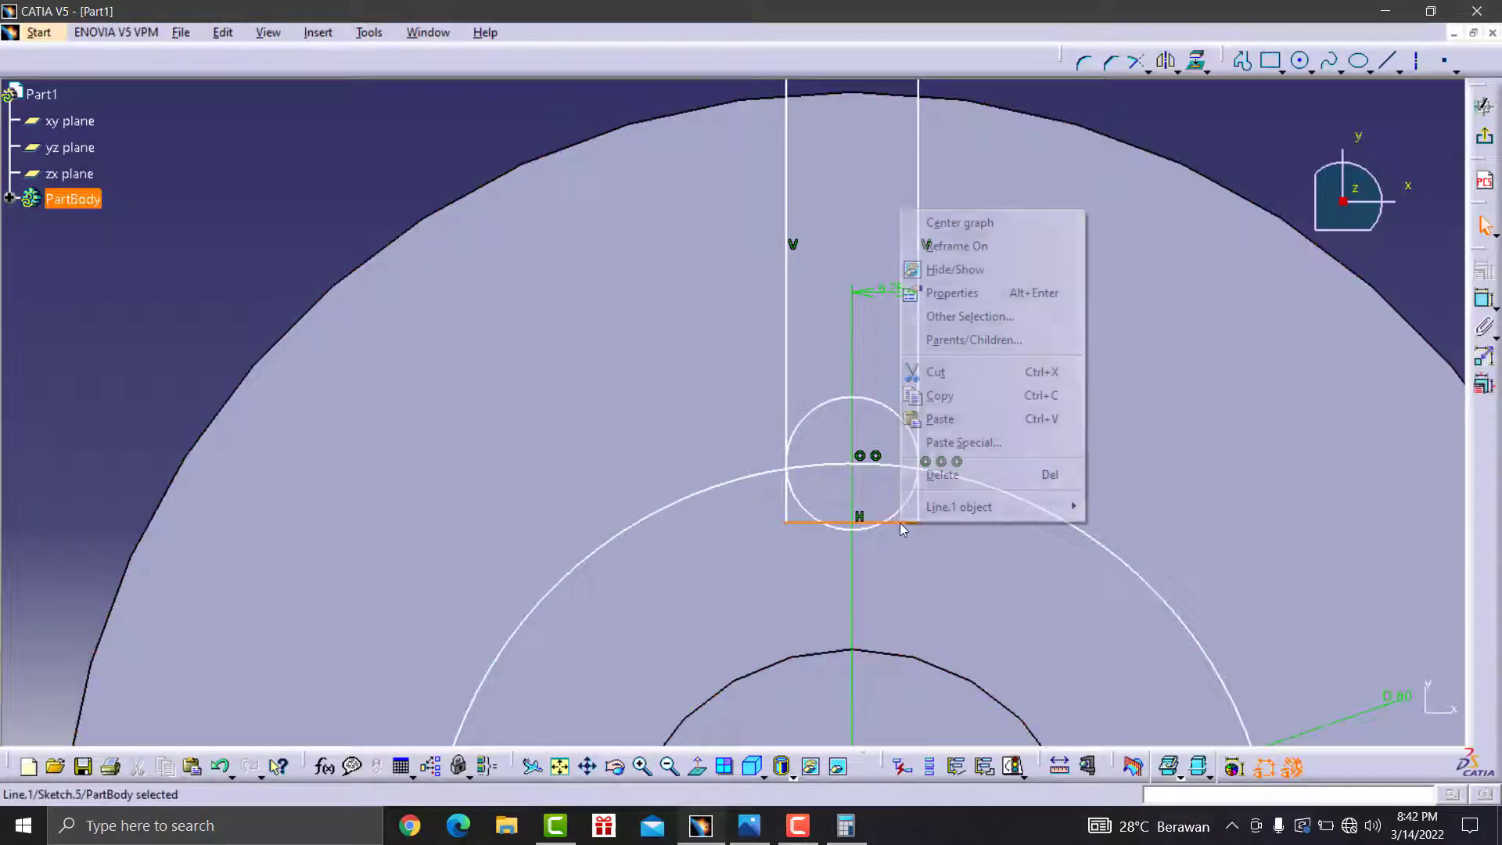
{"action": "left_click", "coordinate": [939, 374]}
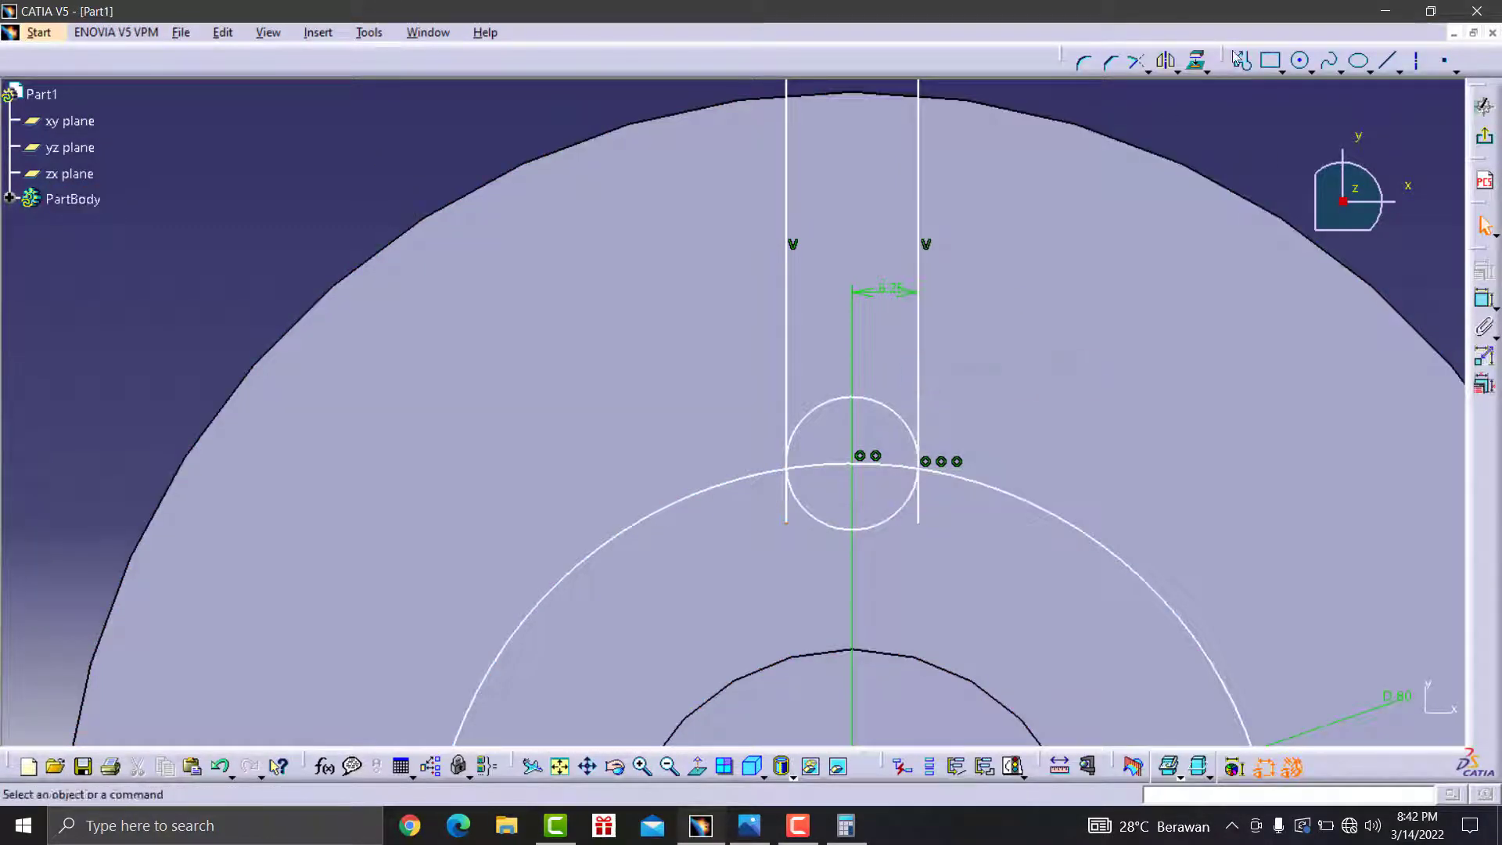
{"action": "left_click", "coordinate": [1148, 72]}
{"action": "left_click", "coordinate": [1162, 163]}
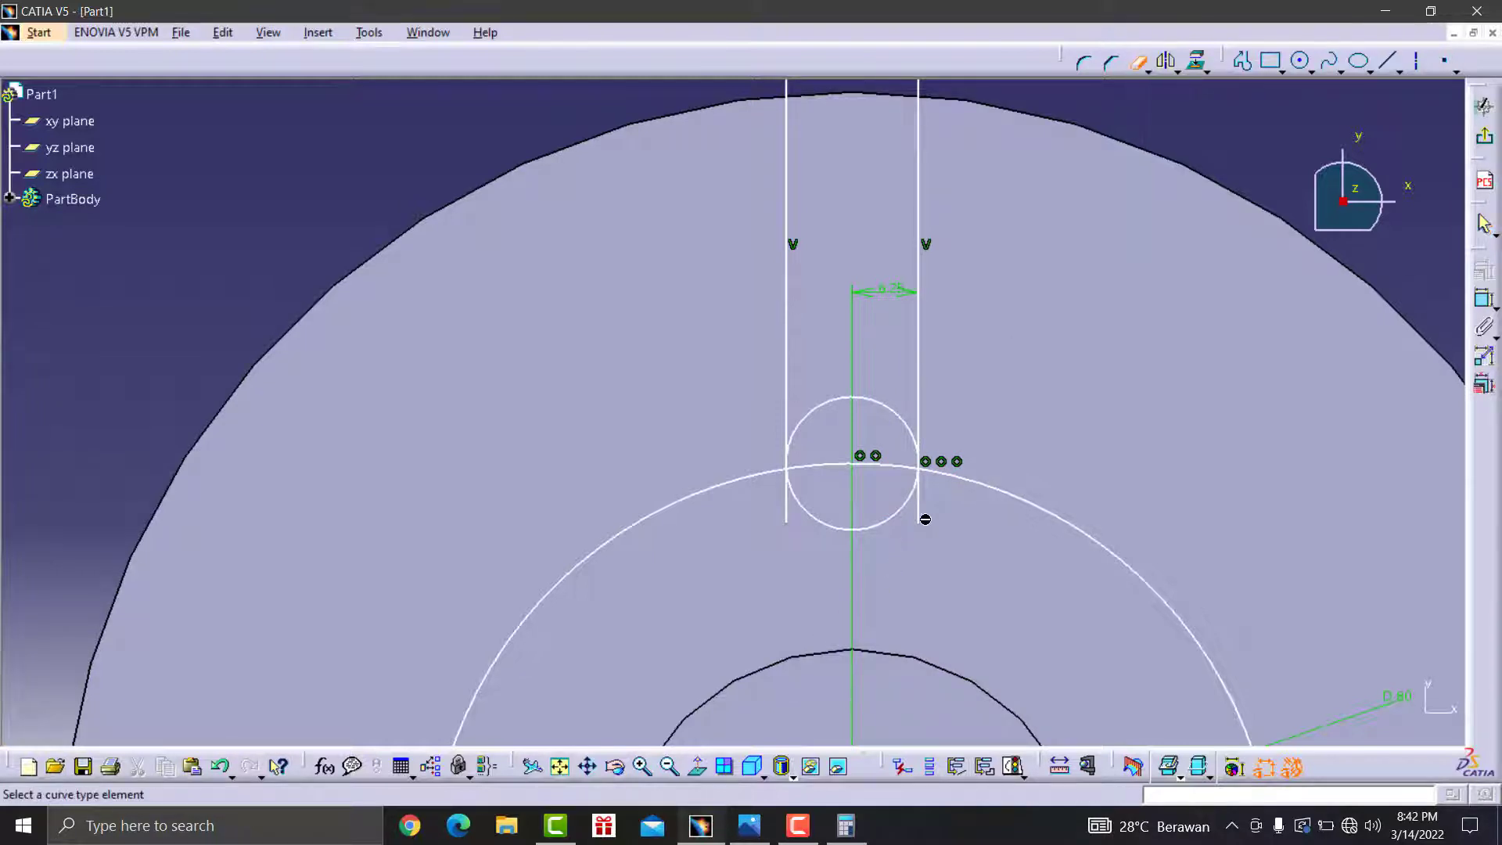
{"action": "left_click", "coordinate": [920, 509]}
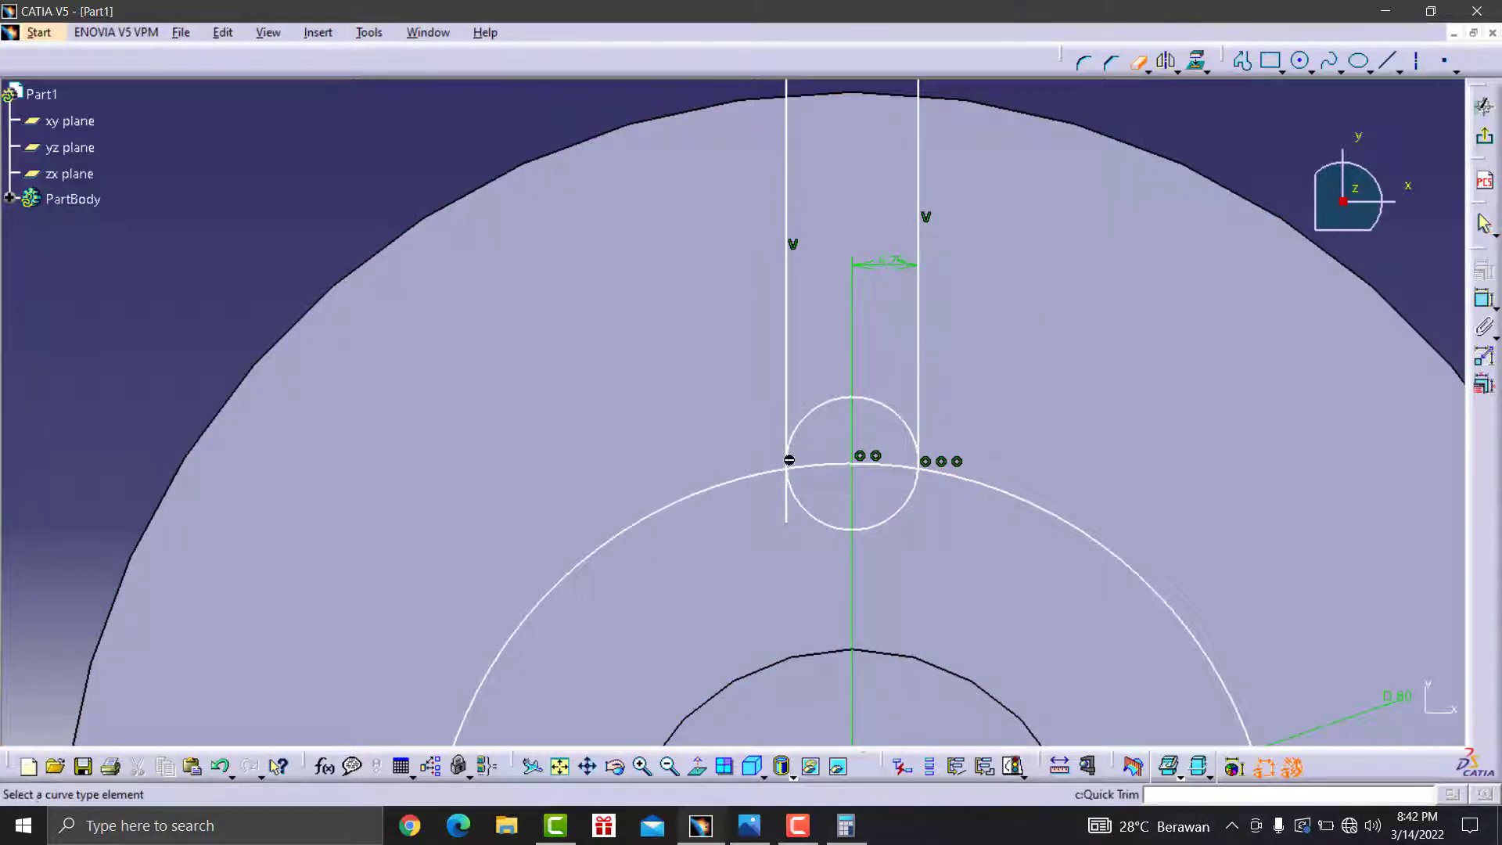
{"action": "left_click", "coordinate": [824, 421]}
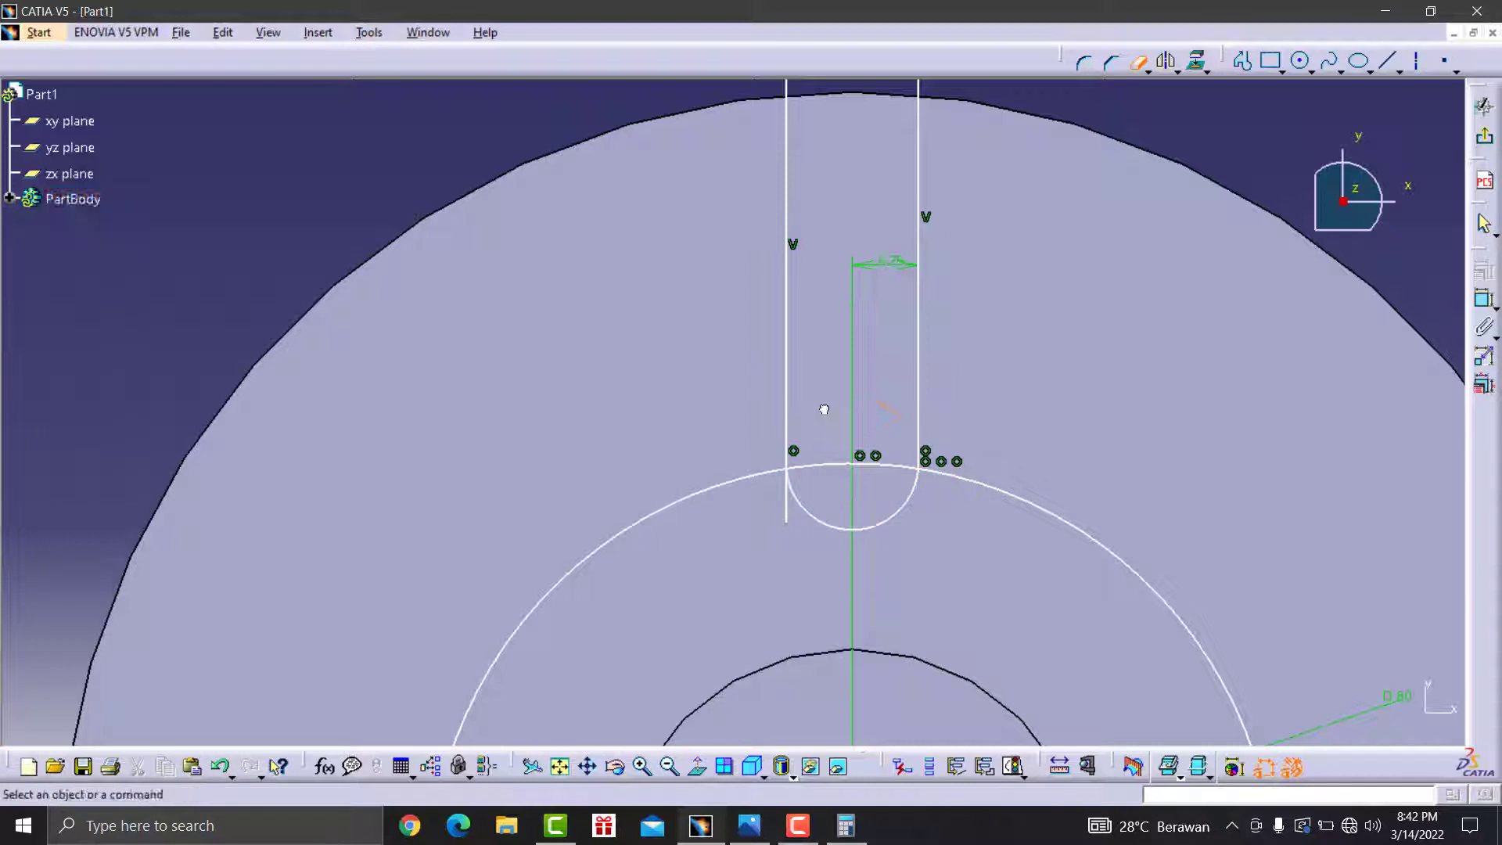
{"action": "left_click", "coordinate": [1141, 69]}
{"action": "left_click", "coordinate": [787, 508]}
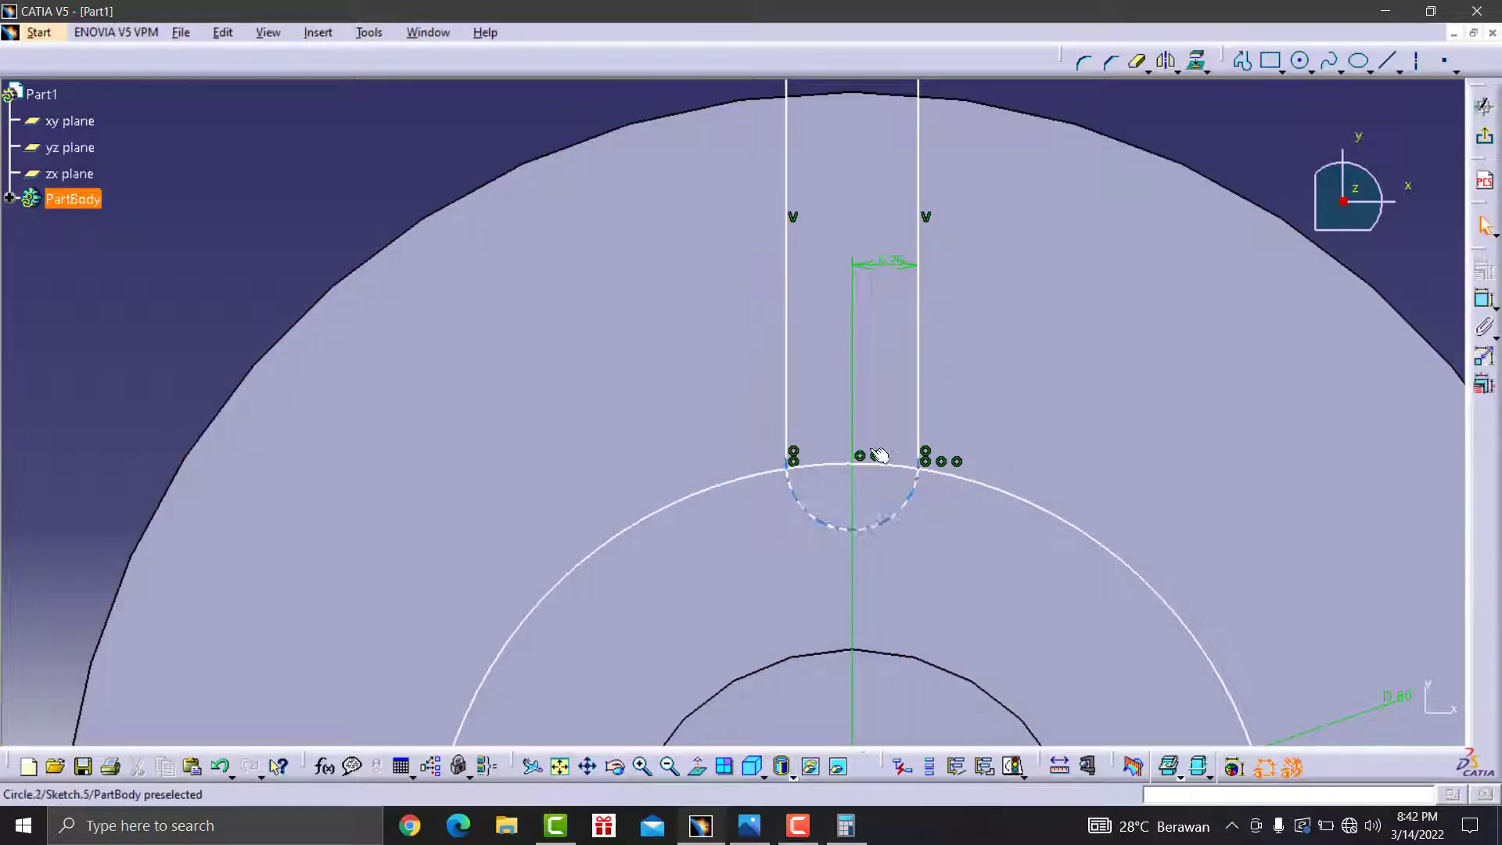
{"action": "right_click", "coordinate": [881, 467]}
{"action": "left_click", "coordinate": [908, 627]}
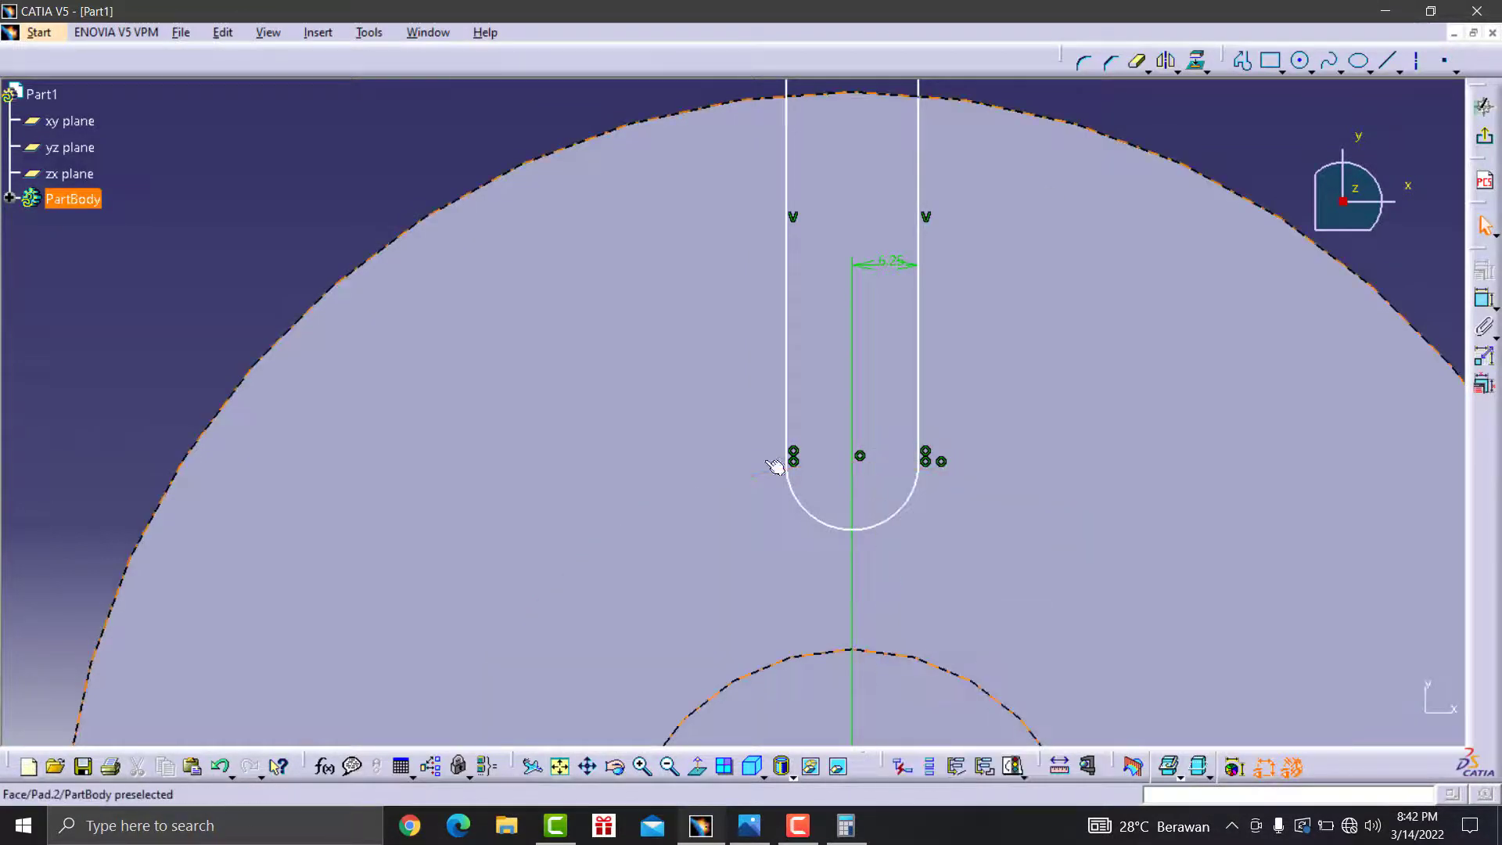
{"action": "left_click", "coordinate": [643, 767]}
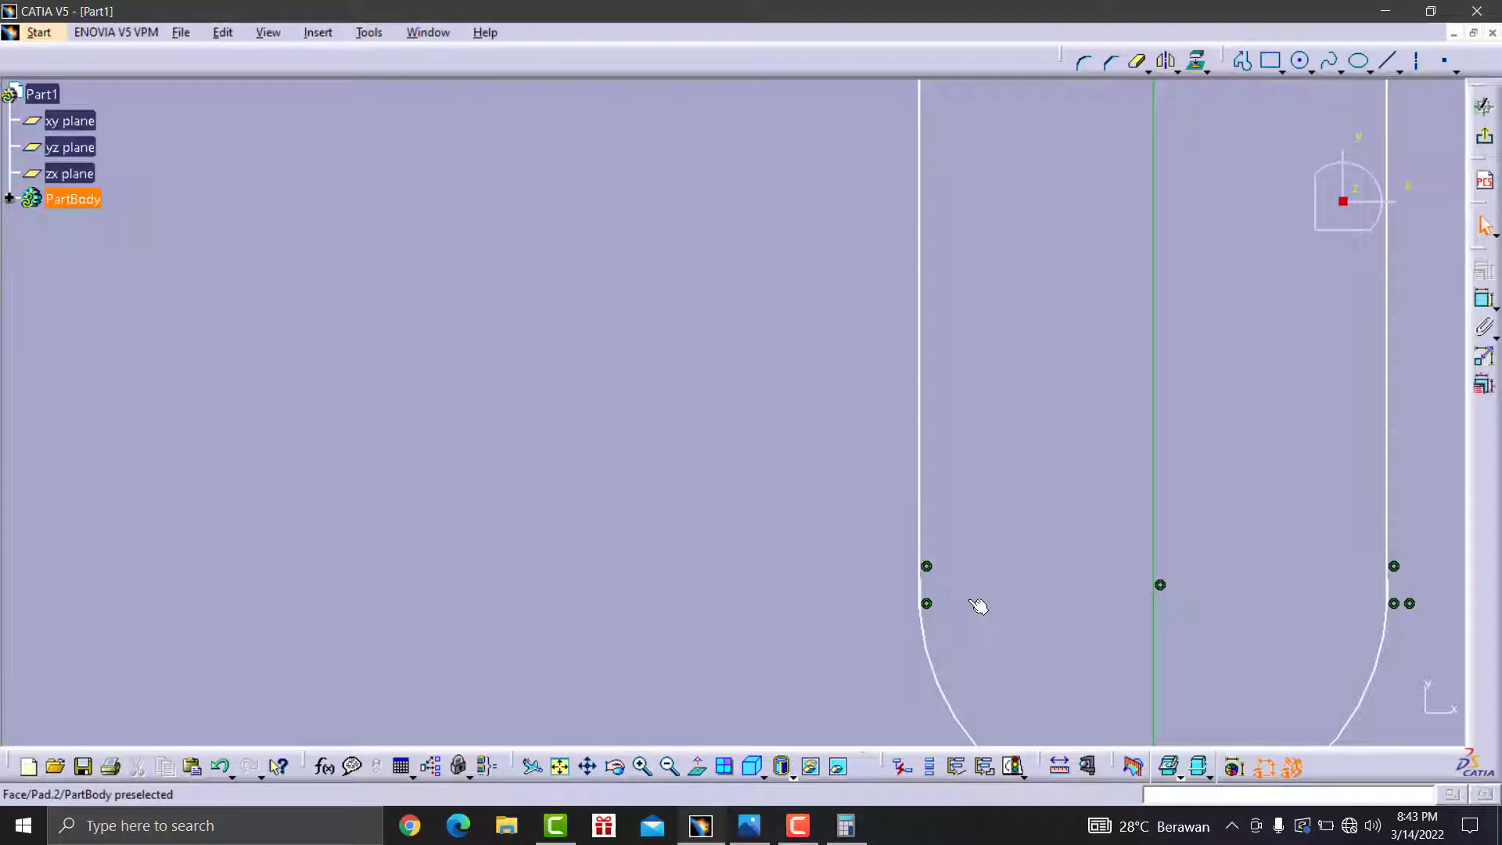
{"action": "mouse_move", "coordinate": [978, 605]}
{"action": "middle_mouse_down"}
{"action": "mouse_move", "coordinate": [828, 513]}
{"action": "mouse_move", "coordinate": [766, 509]}
{"action": "middle_mouse_up"}
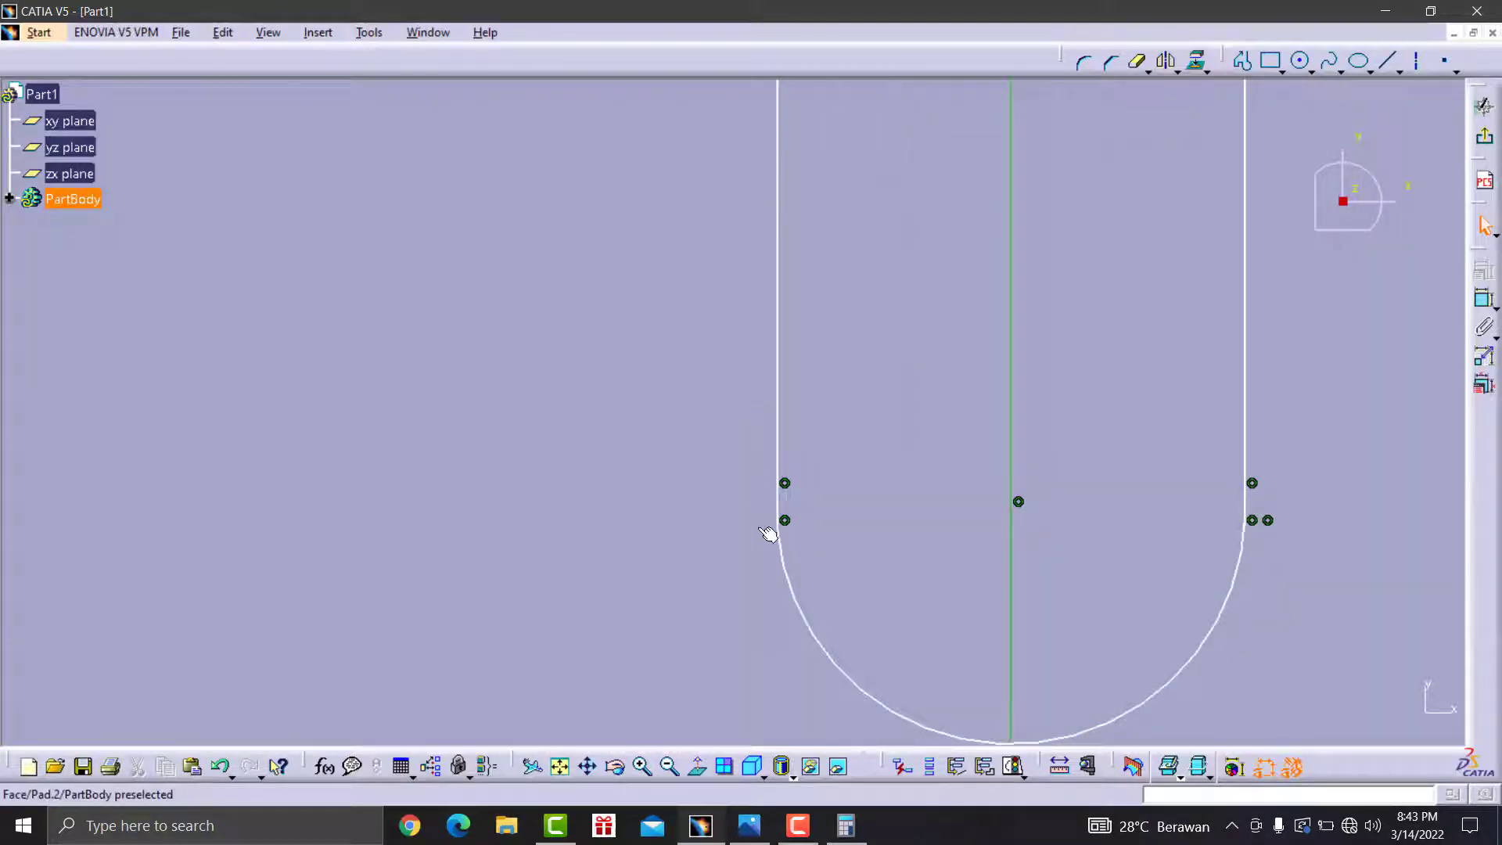
{"action": "left_click", "coordinate": [670, 767]}
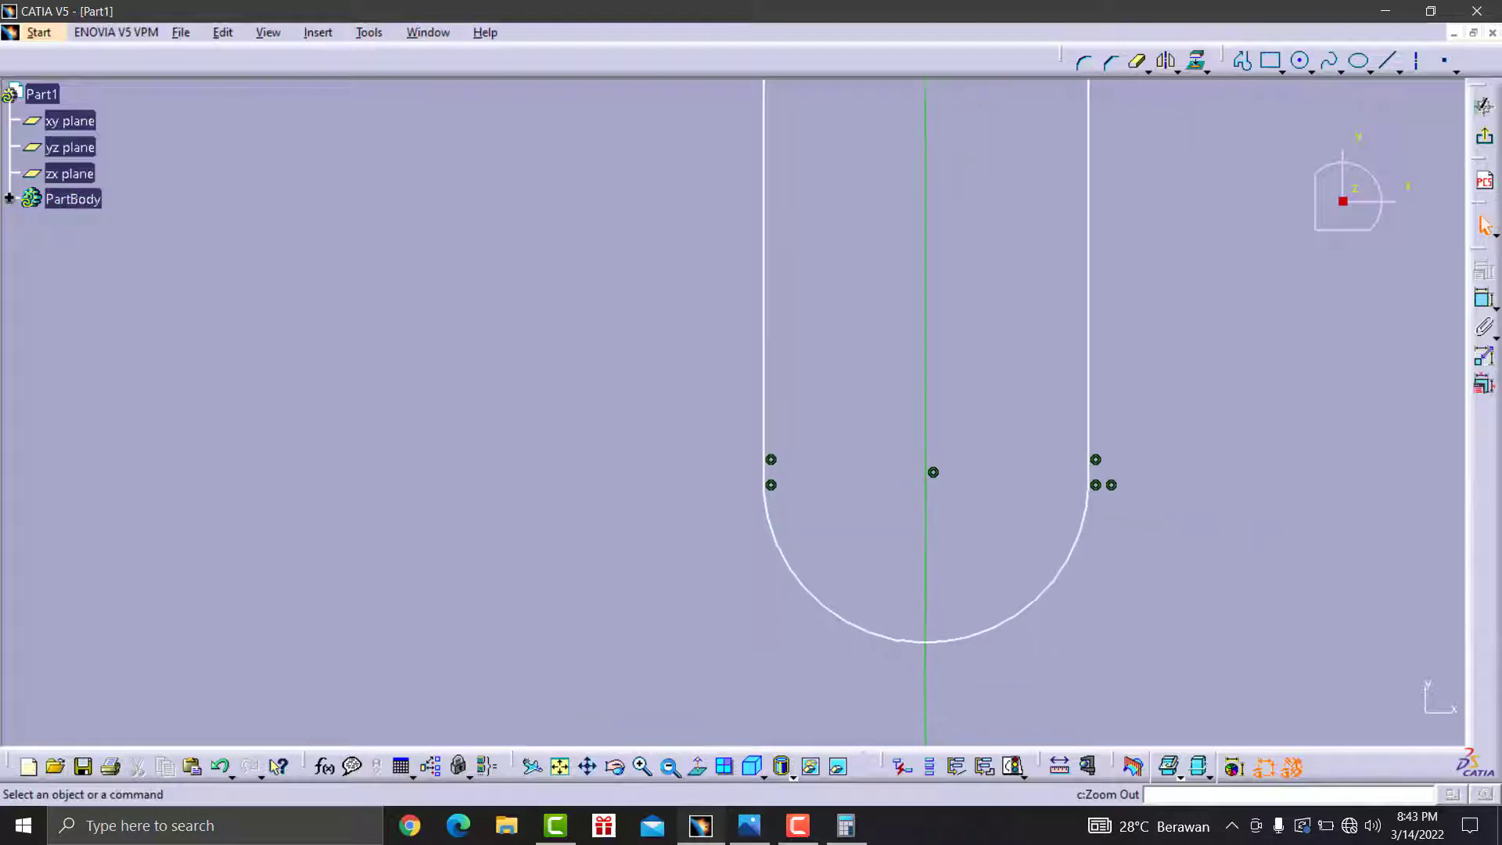
{"action": "left_click", "coordinate": [671, 767]}
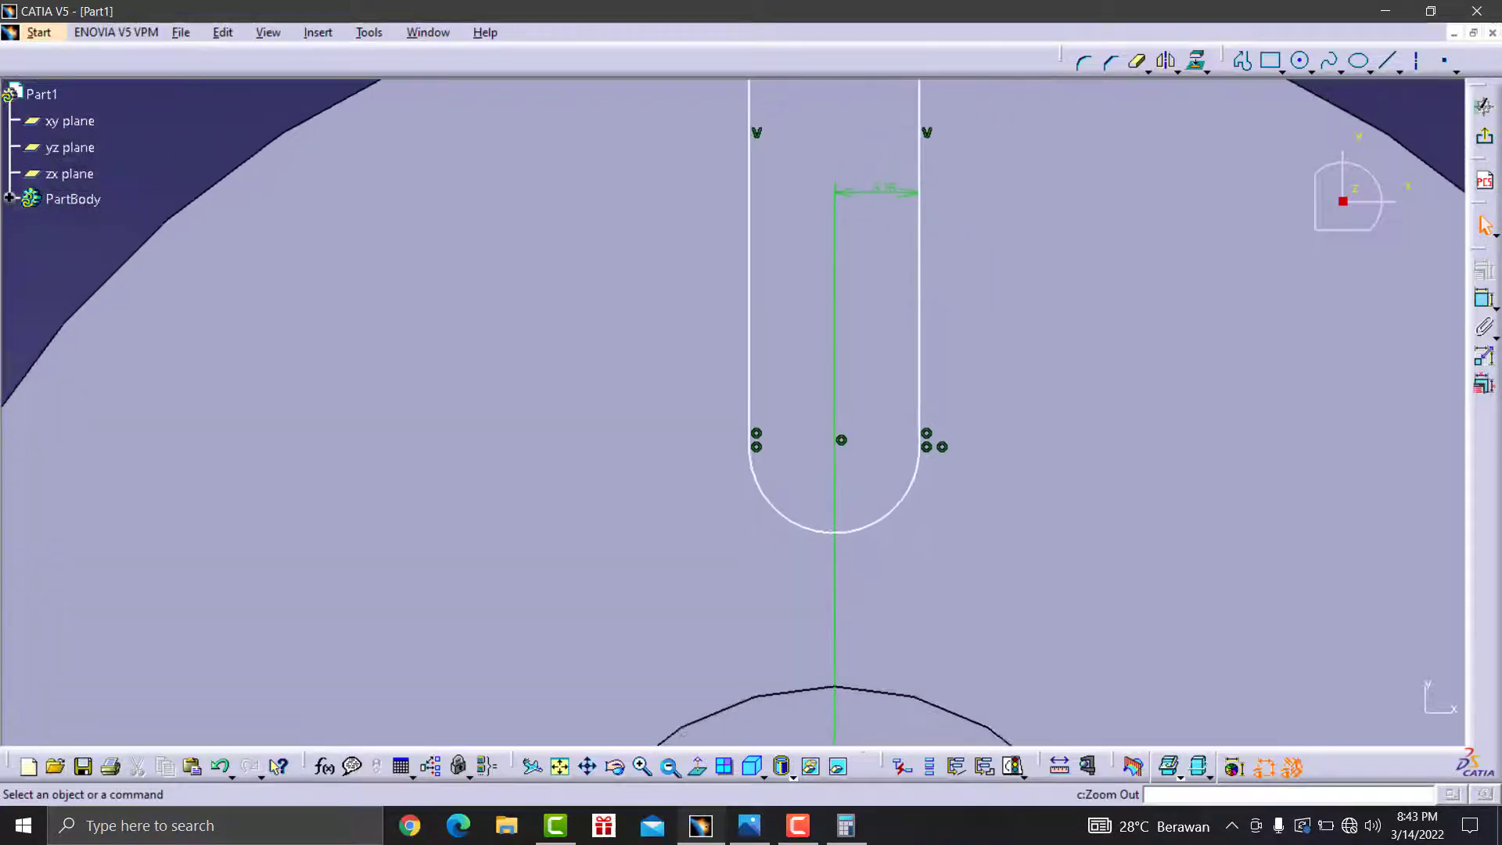
{"action": "left_click", "coordinate": [670, 767]}
{"action": "left_click", "coordinate": [671, 767]}
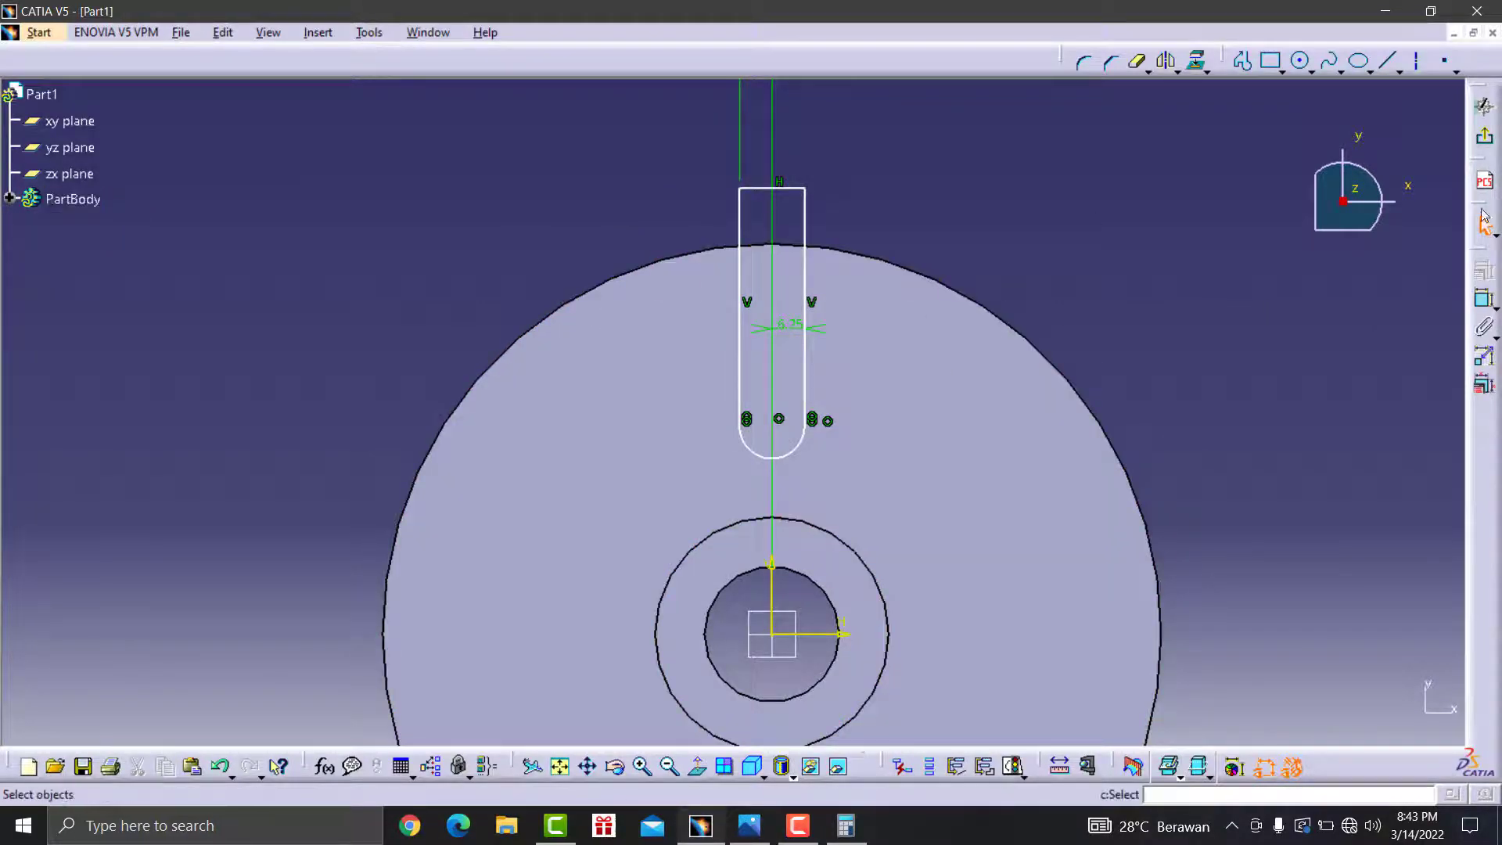
{"action": "left_click", "coordinate": [1484, 137]}
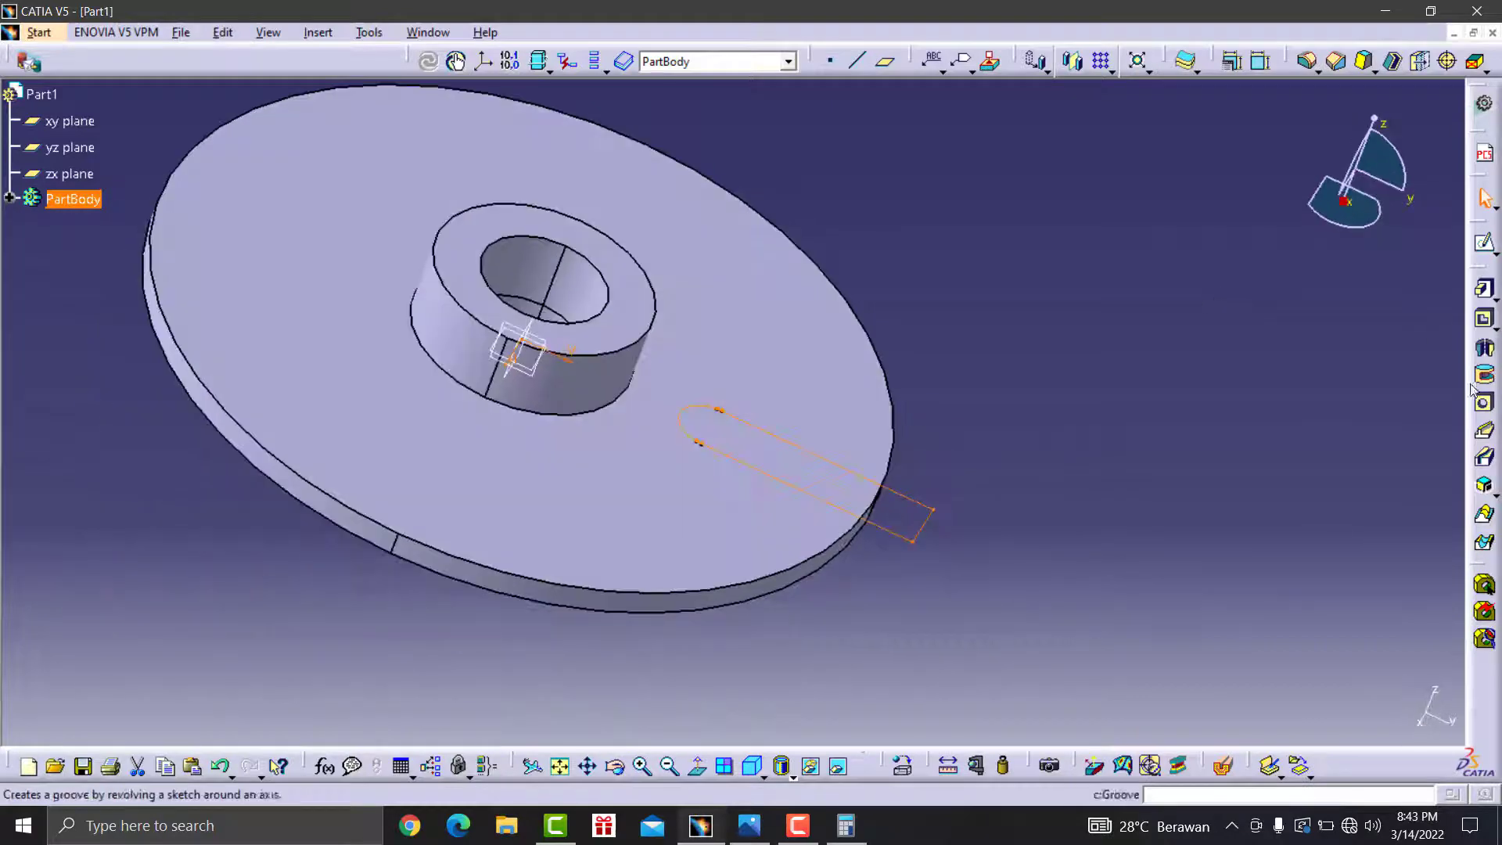
{"action": "left_click", "coordinate": [1484, 289]}
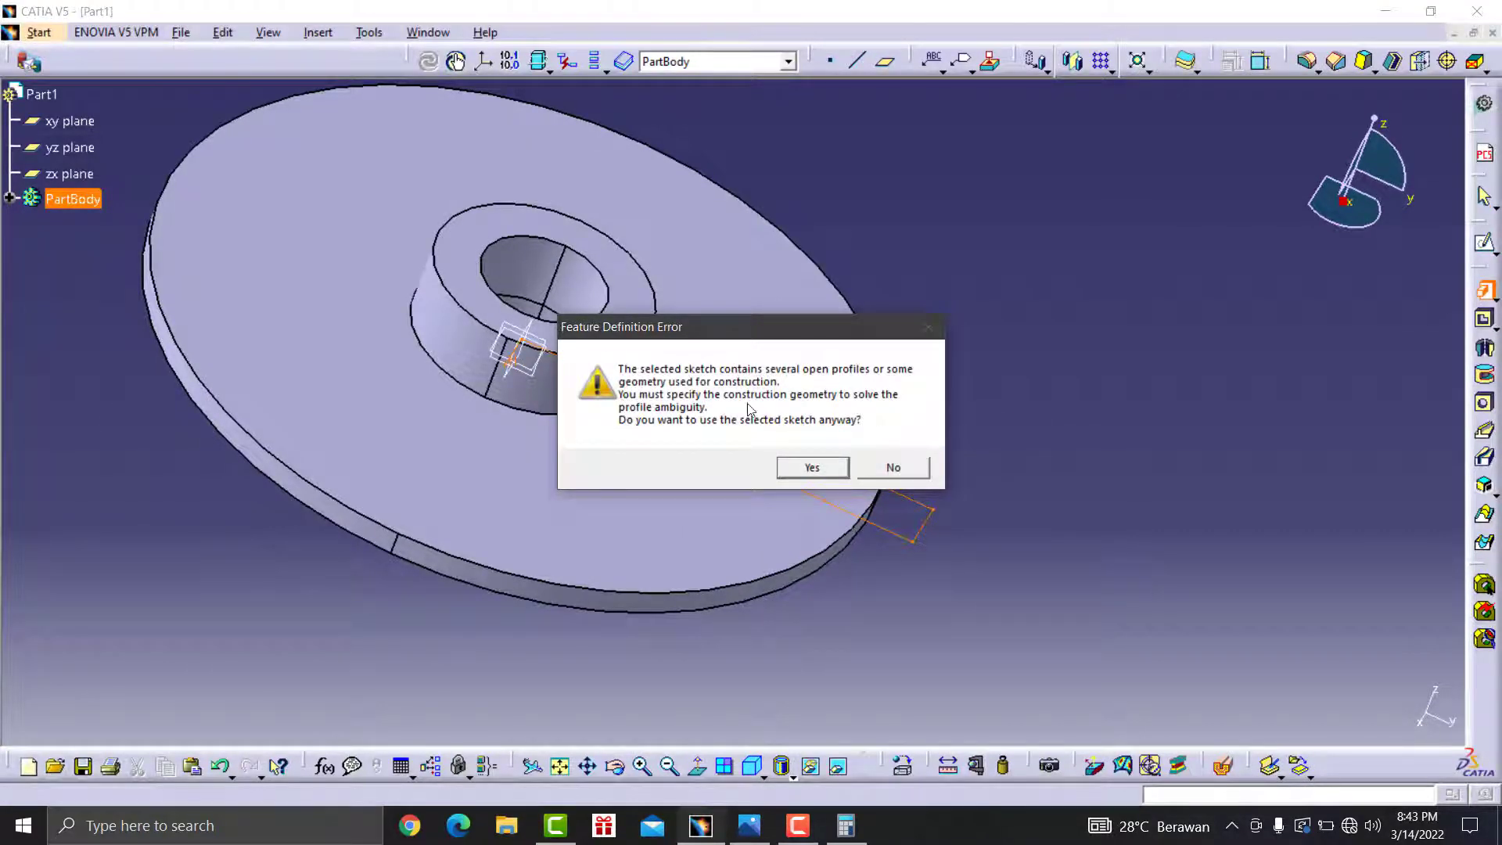
{"action": "left_click", "coordinate": [884, 470]}
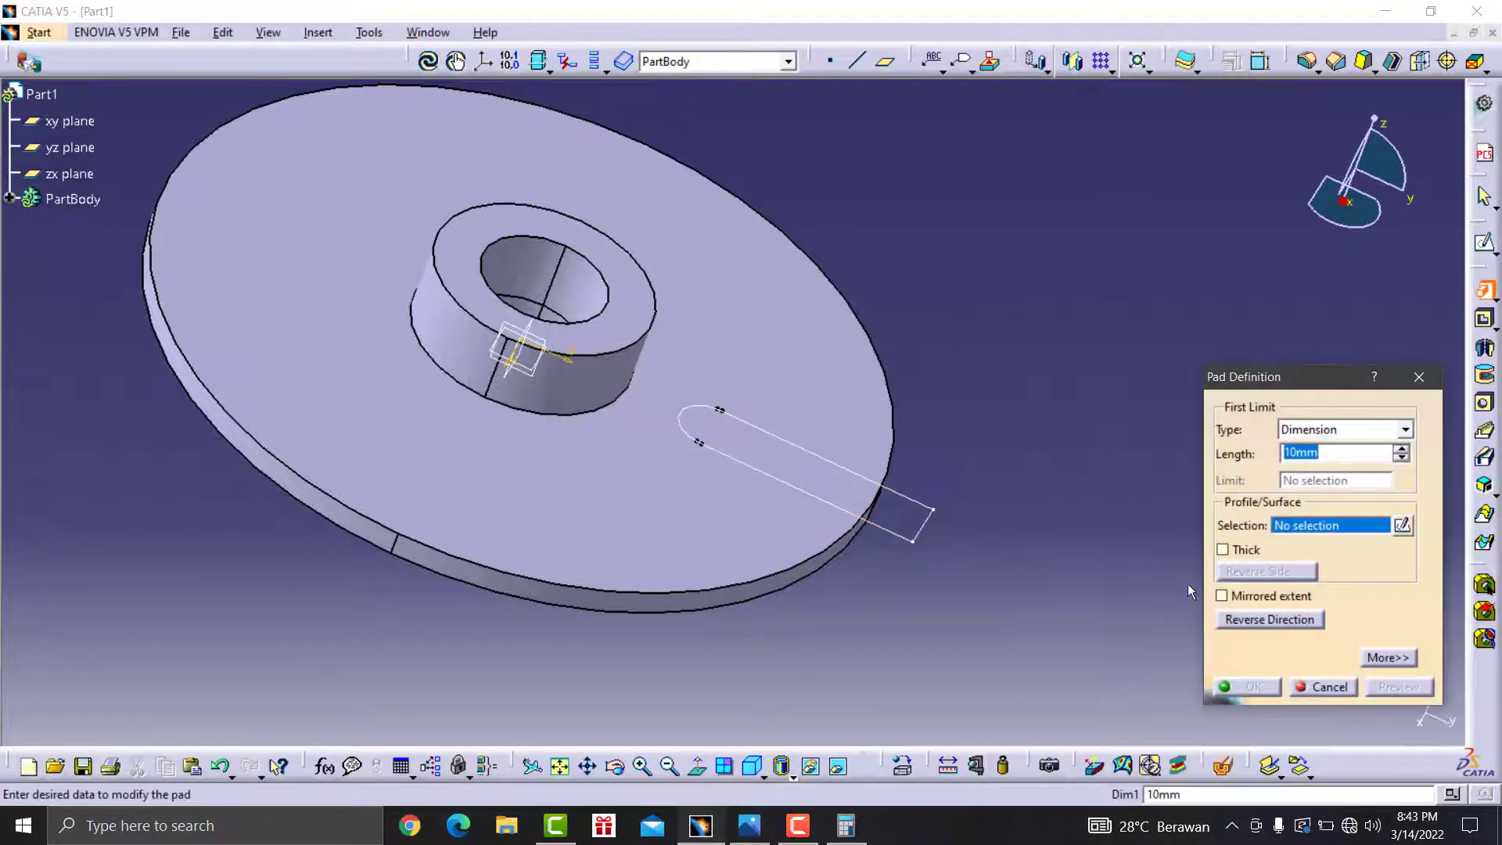
{"action": "left_click", "coordinate": [1322, 687]}
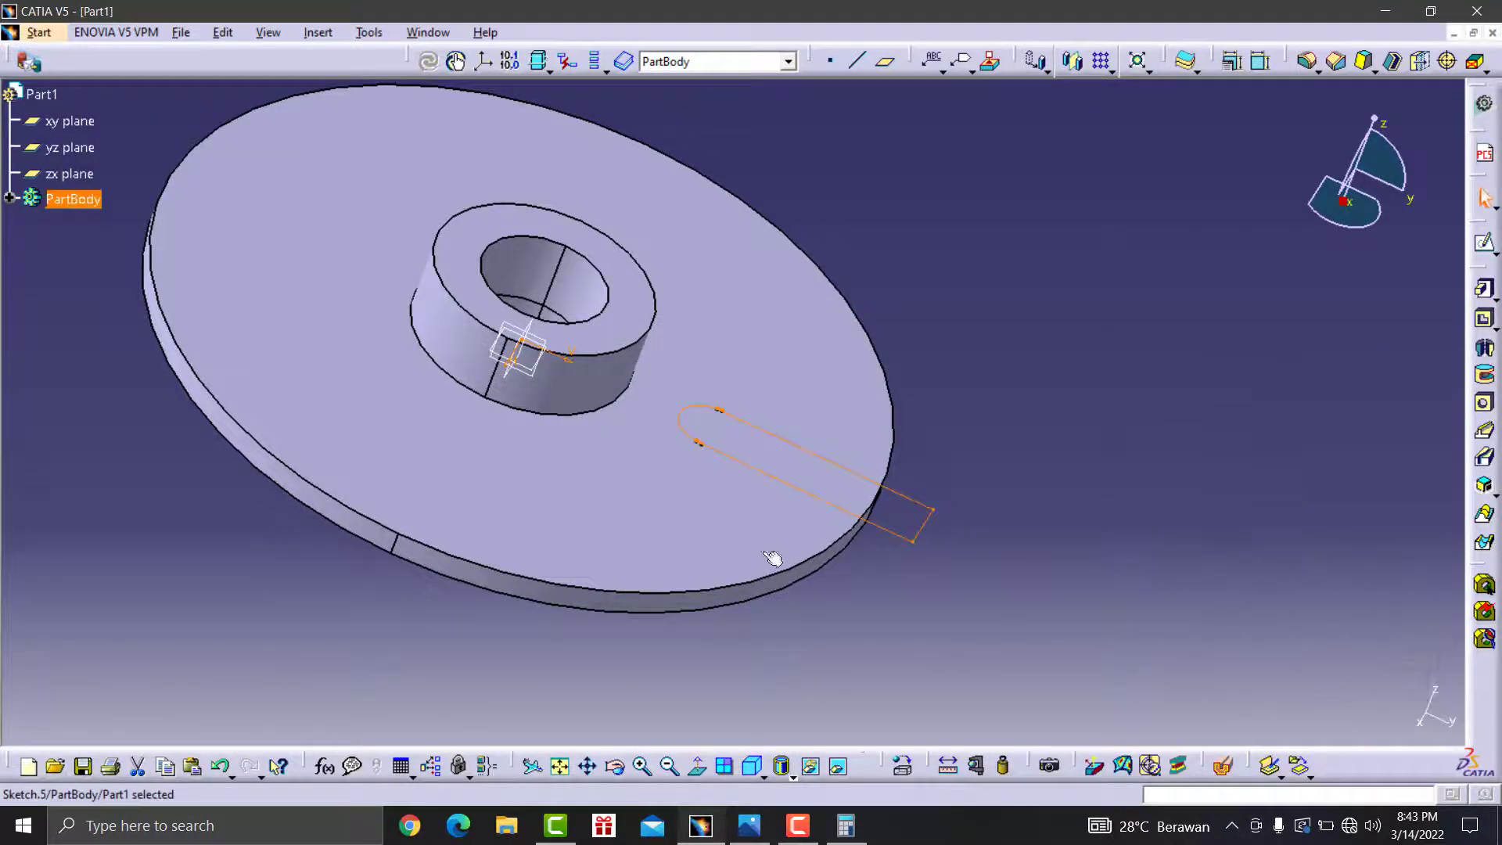
{"action": "double_click", "coordinate": [810, 491]}
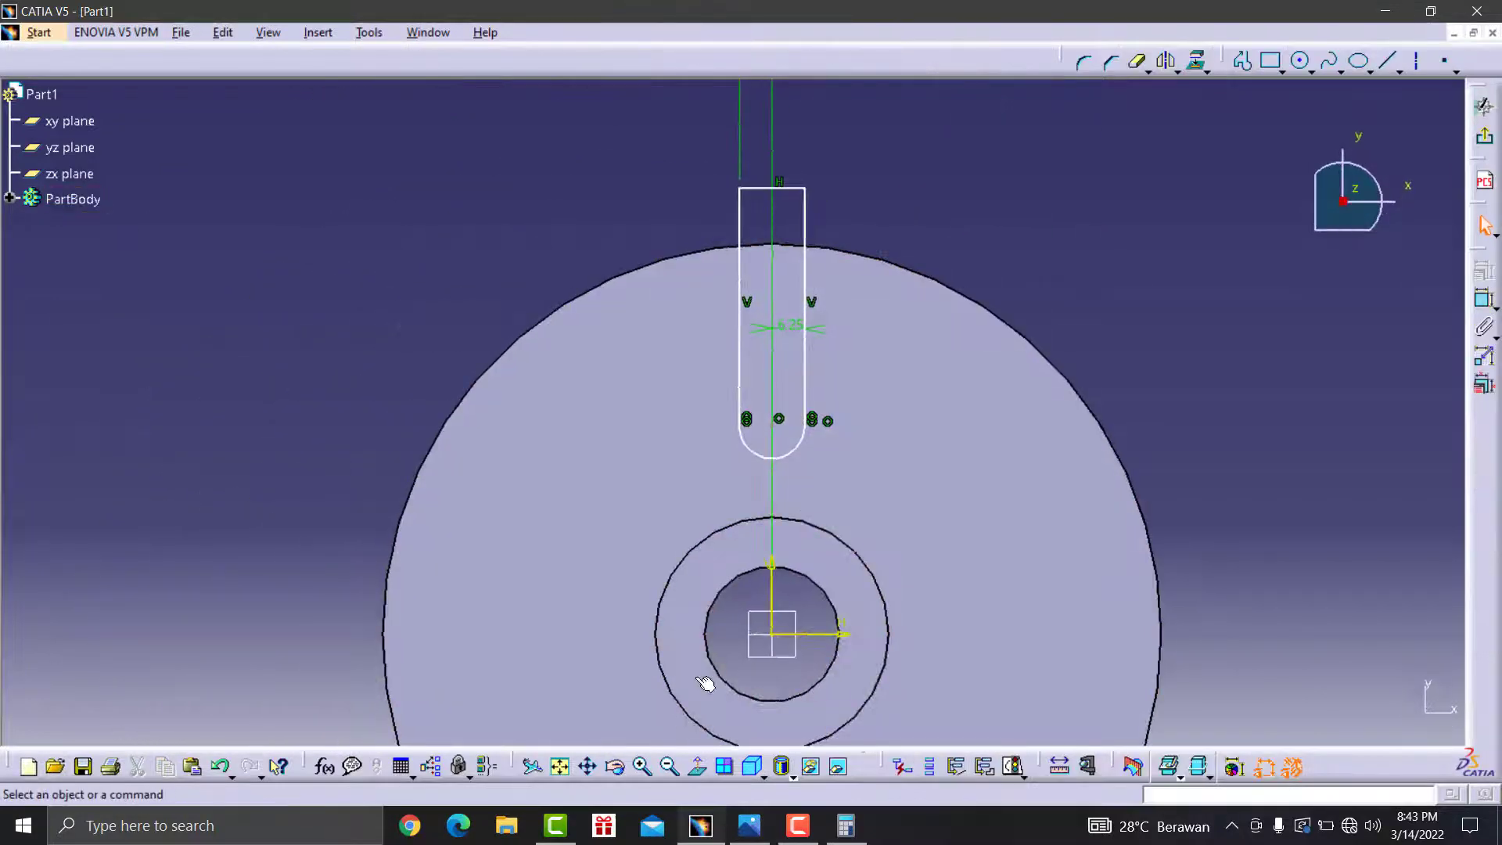
{"action": "left_click", "coordinate": [675, 694]}
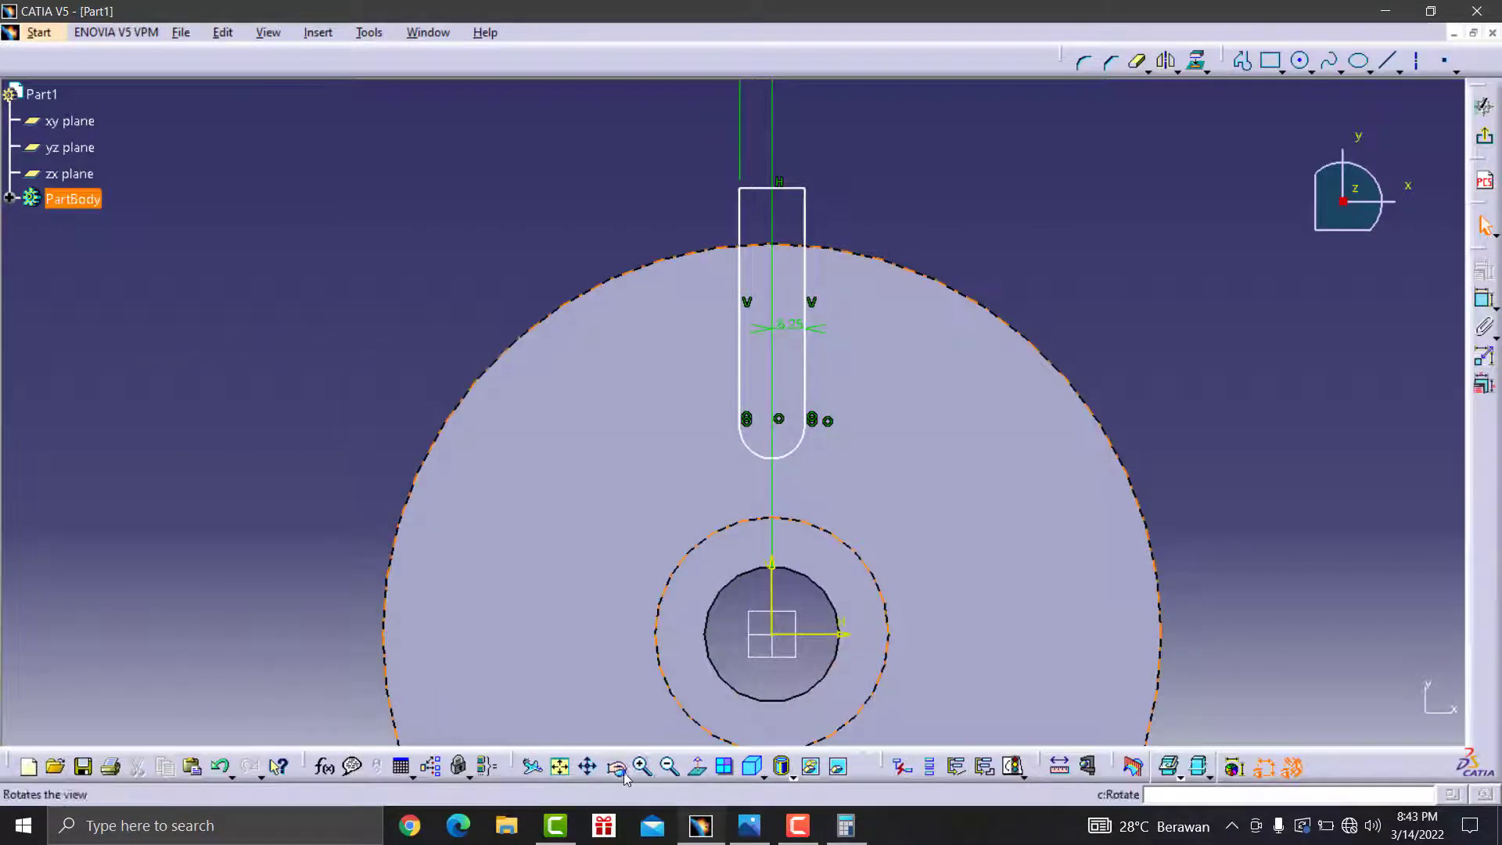
{"action": "left_click", "coordinate": [643, 766]}
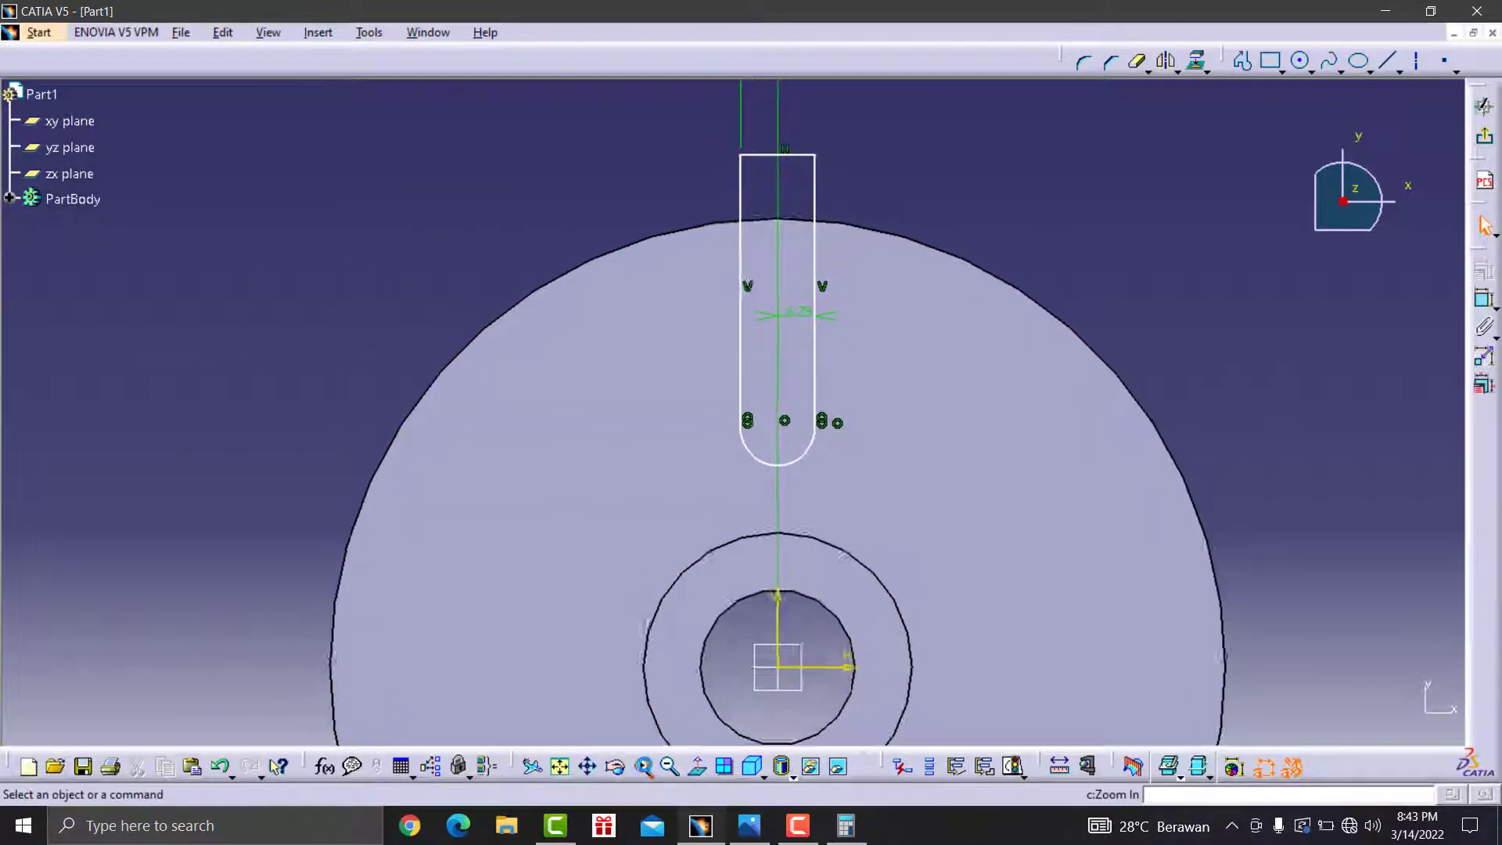
{"action": "left_click", "coordinate": [643, 767]}
{"action": "left_click", "coordinate": [643, 767]}
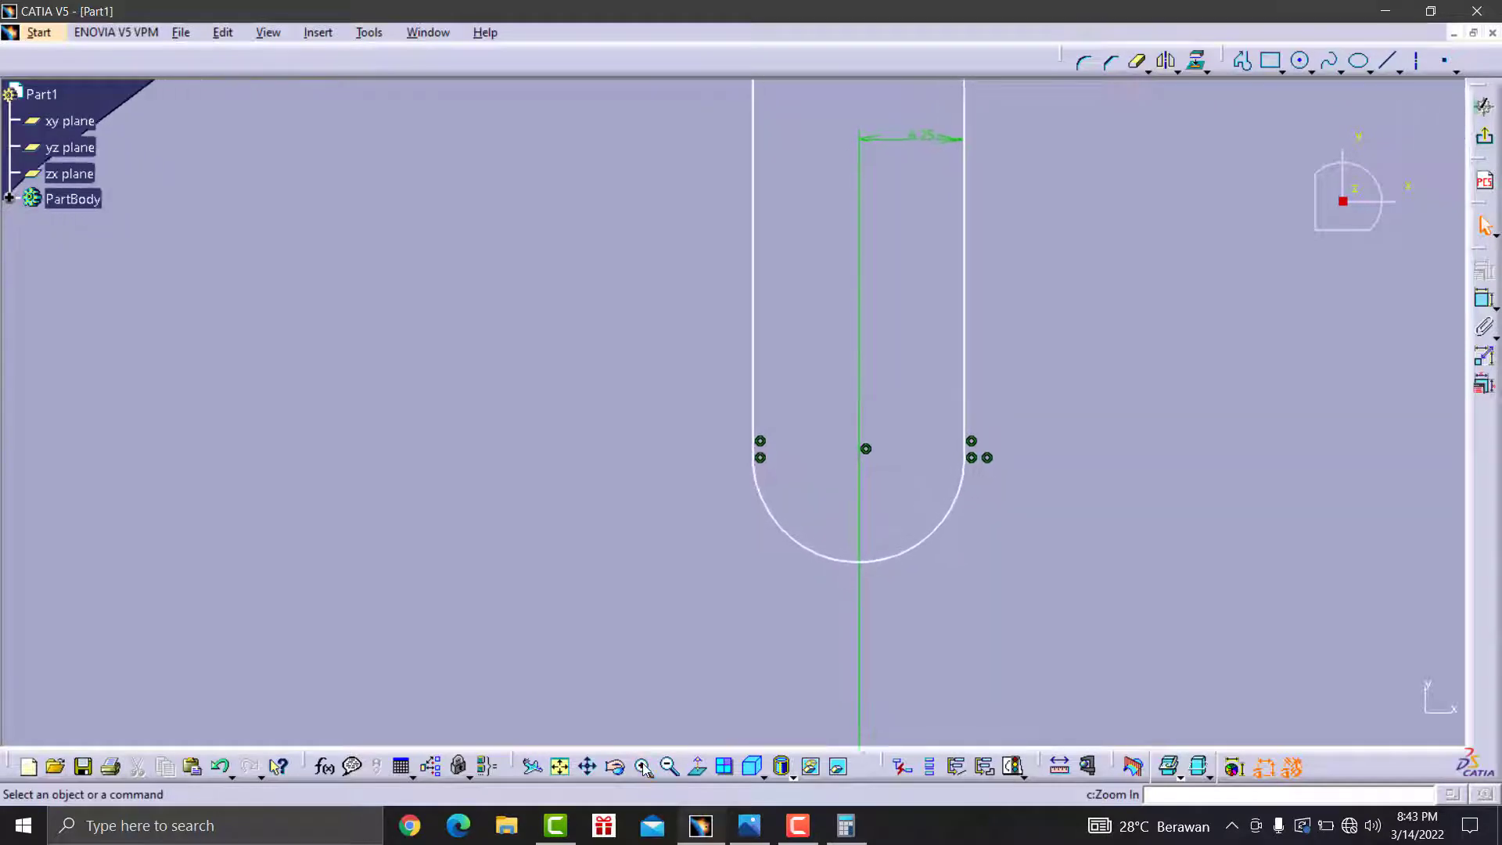
{"action": "left_click", "coordinate": [644, 767]}
{"action": "left_click", "coordinate": [643, 767]}
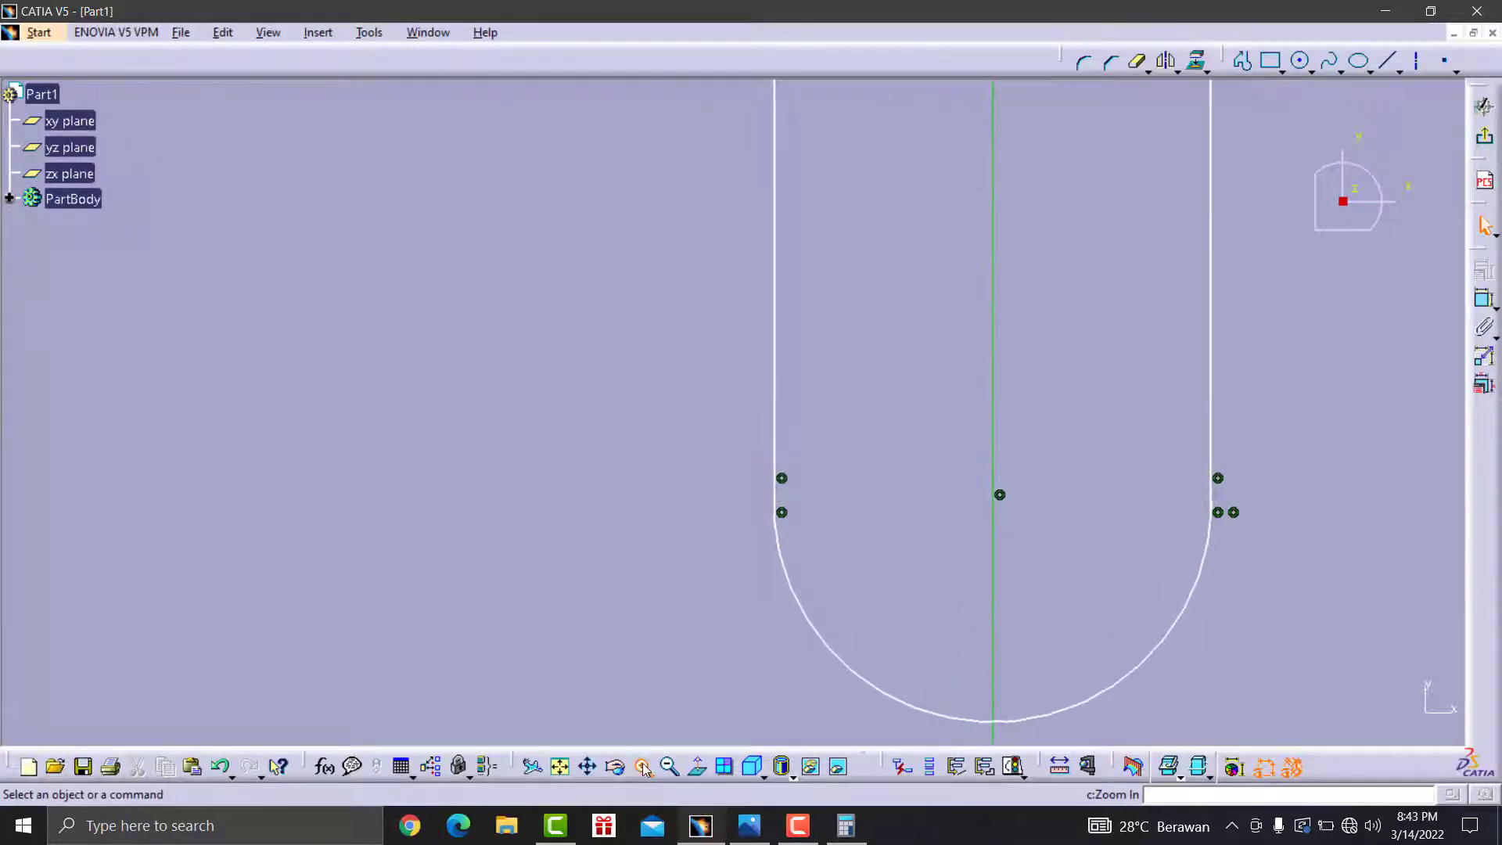
{"action": "left_click", "coordinate": [643, 767]}
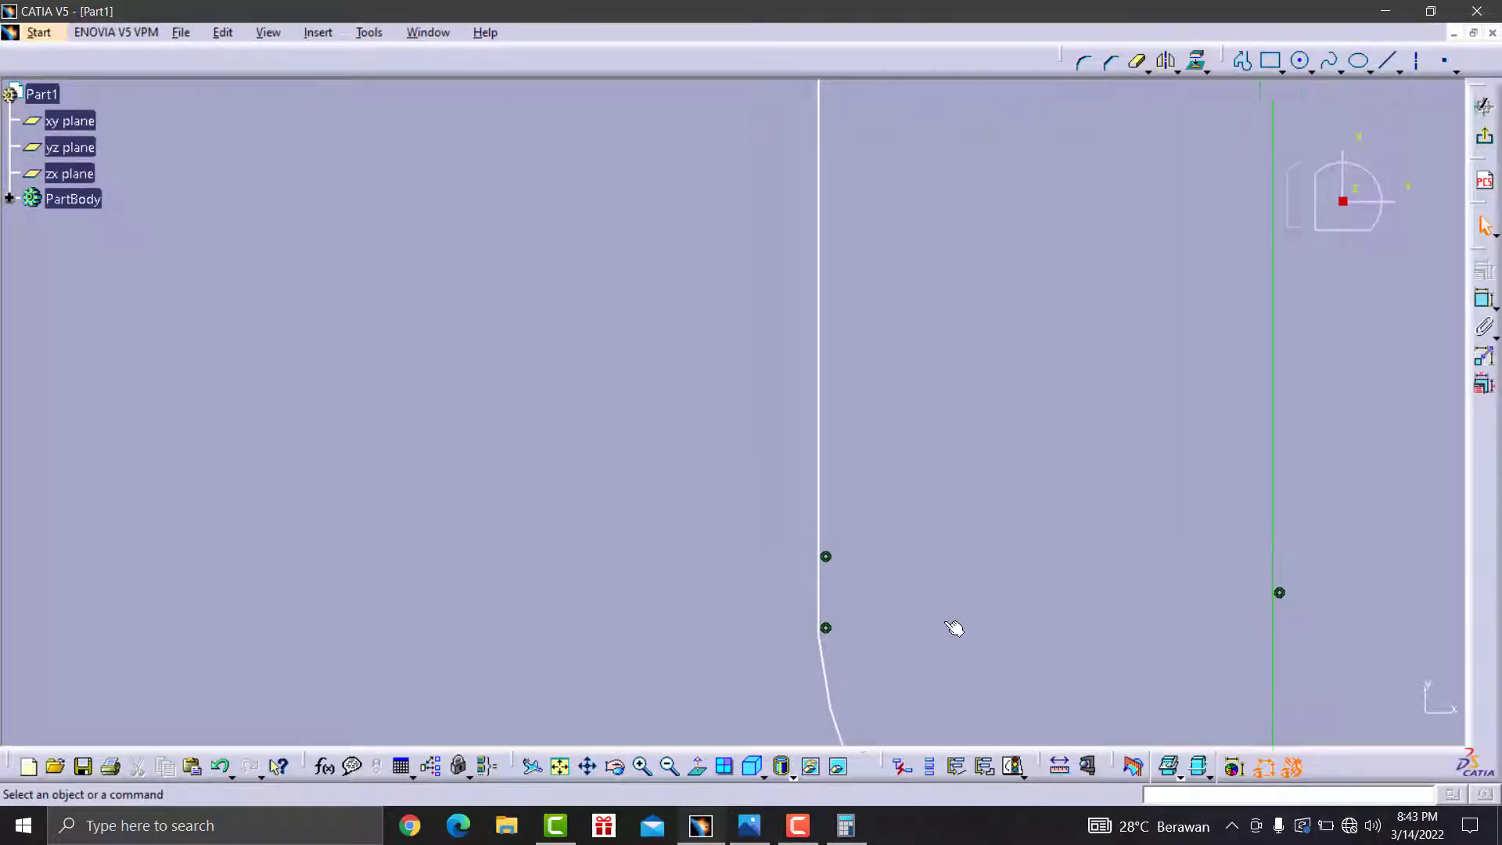
{"action": "middle_click", "coordinate": [1310, 602]}
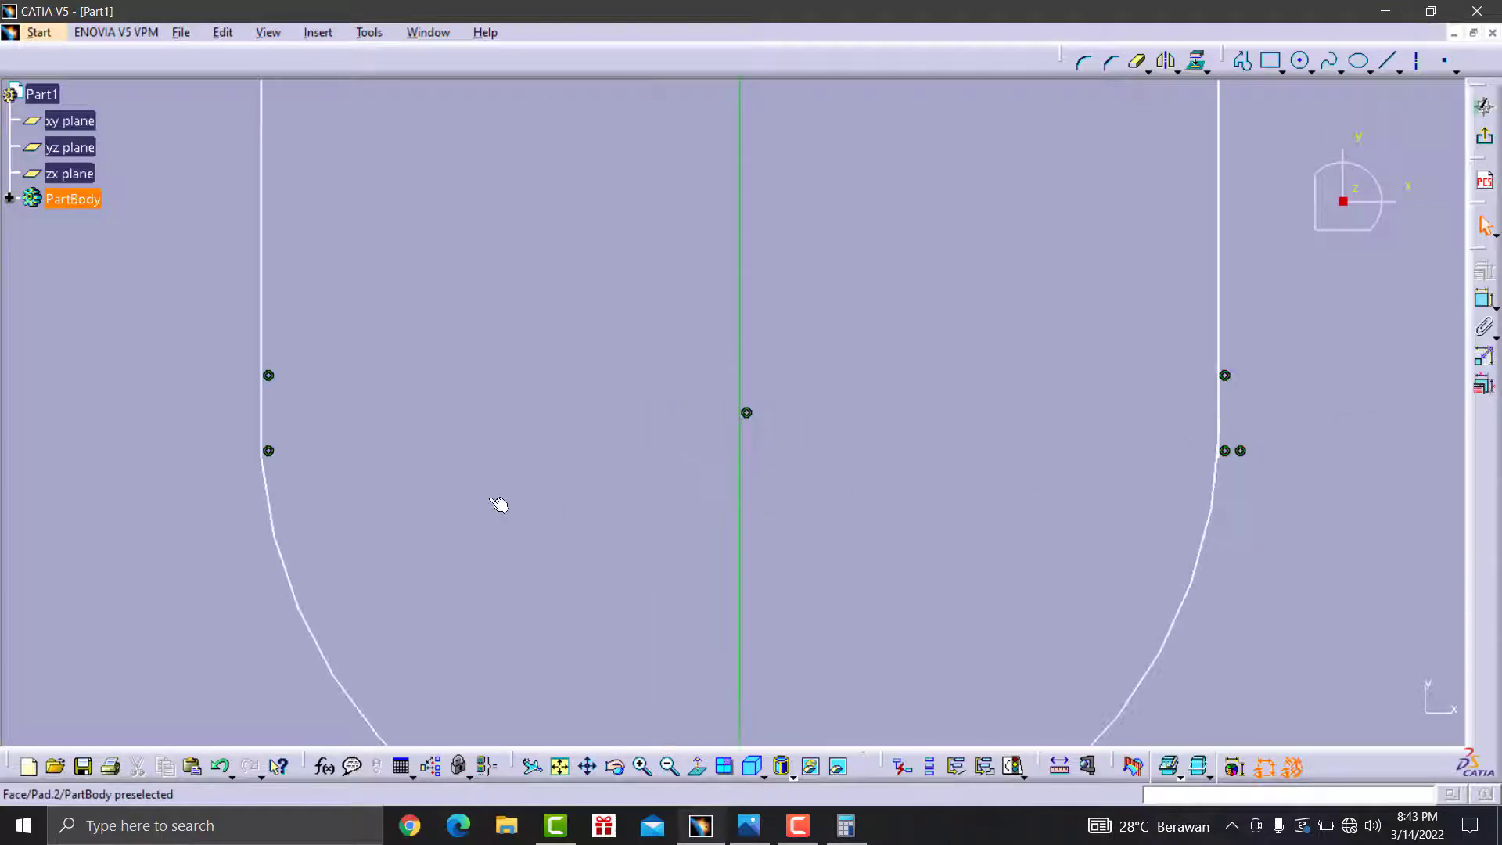
{"action": "left_click", "coordinate": [643, 767]}
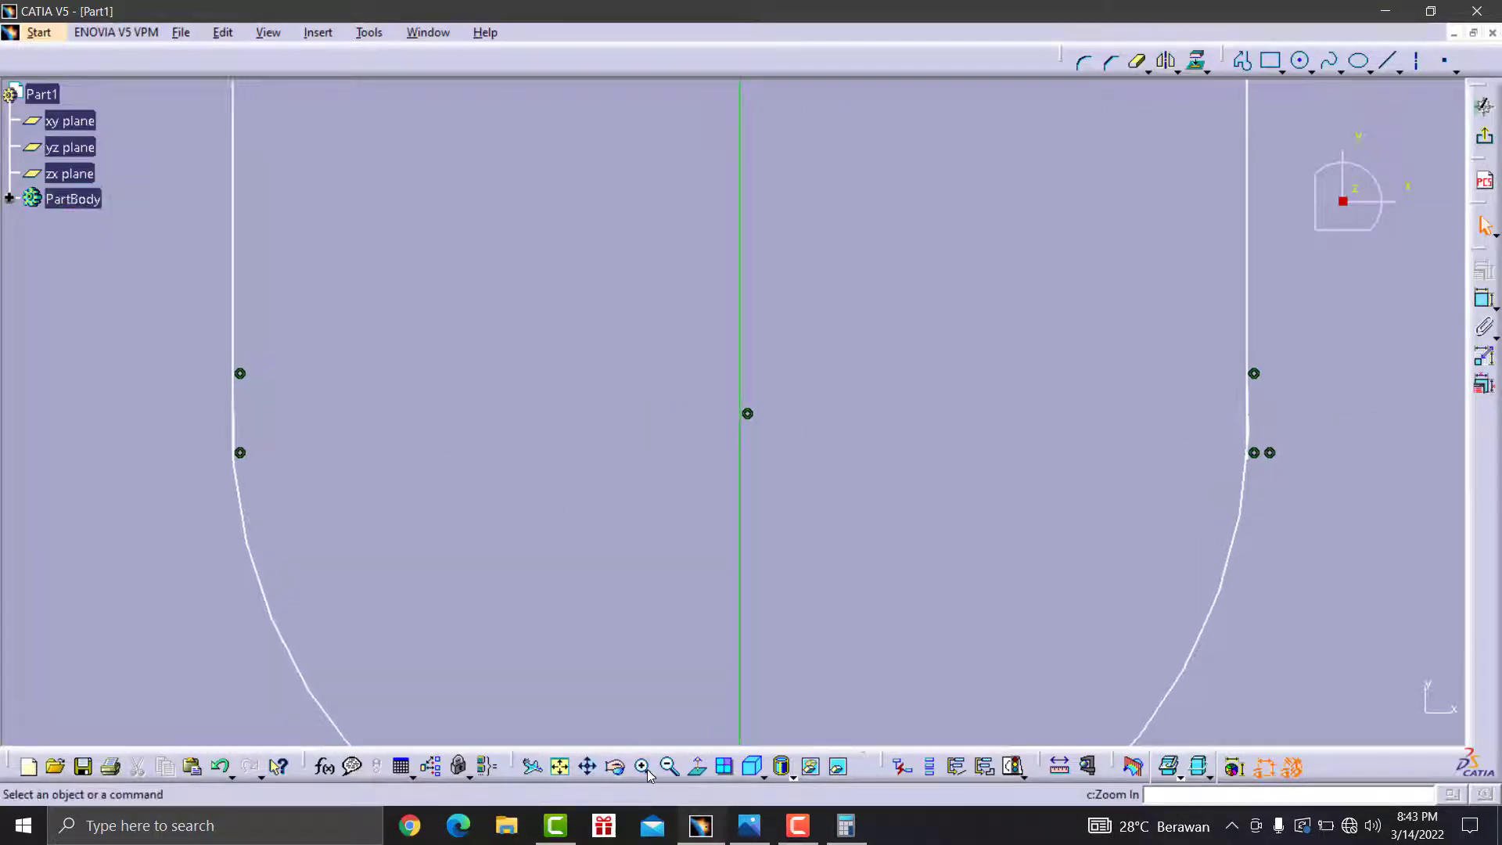
{"action": "mouse_move", "coordinate": [436, 671]}
{"action": "middle_mouse_down", "text": "ctrl"}
{"action": "mouse_move", "coordinate": [255, 558]}
{"action": "mouse_move", "coordinate": [727, 561]}
{"action": "mouse_move", "coordinate": [563, 486]}
{"action": "mouse_move", "coordinate": [194, 527]}
{"action": "middle_mouse_up", "text": "ctrl"}
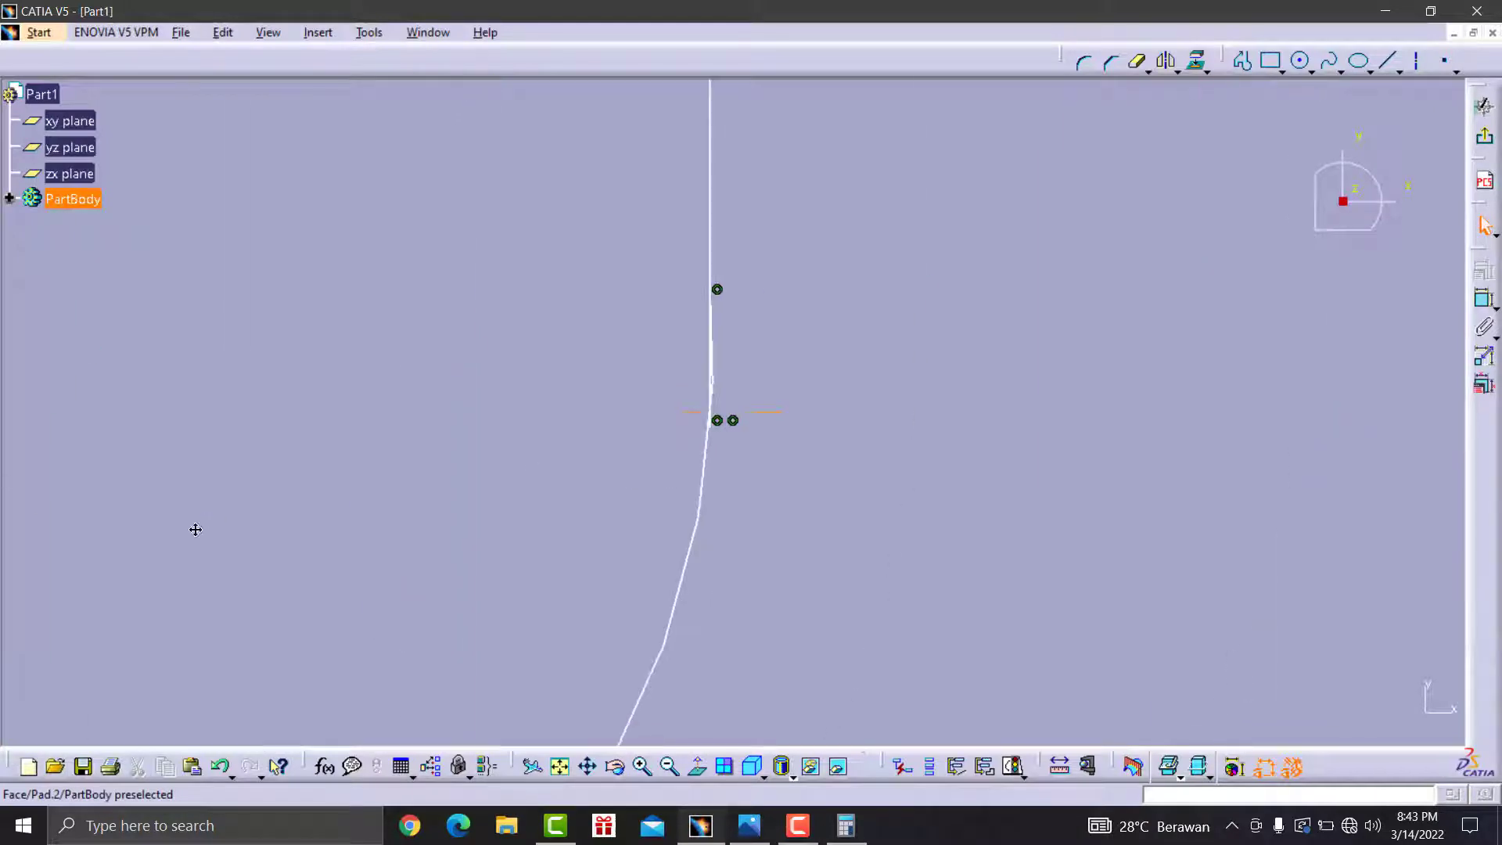
{"action": "left_click", "coordinate": [643, 767]}
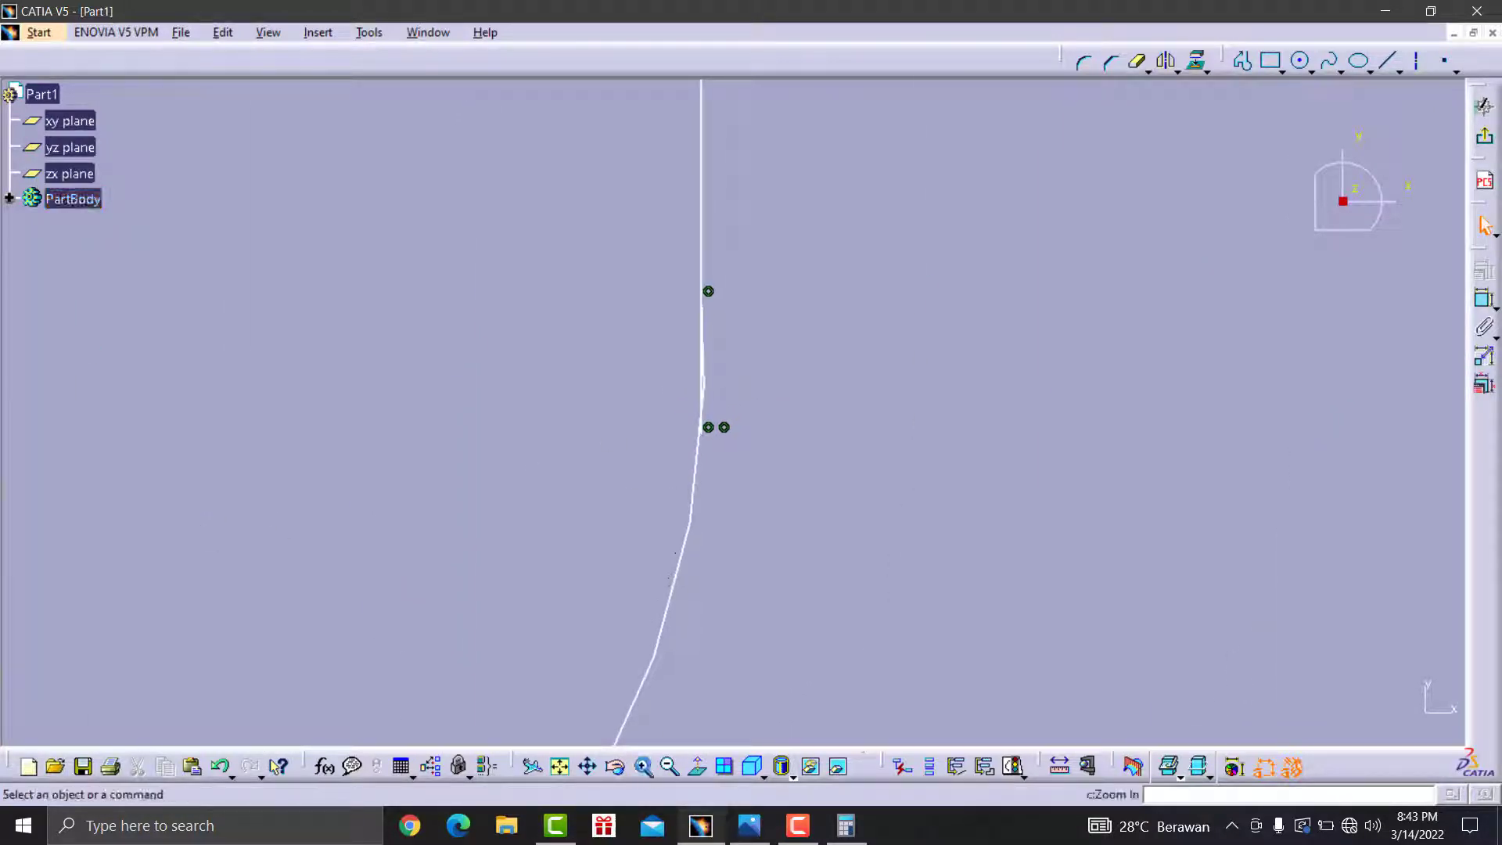
{"action": "left_click", "coordinate": [643, 767]}
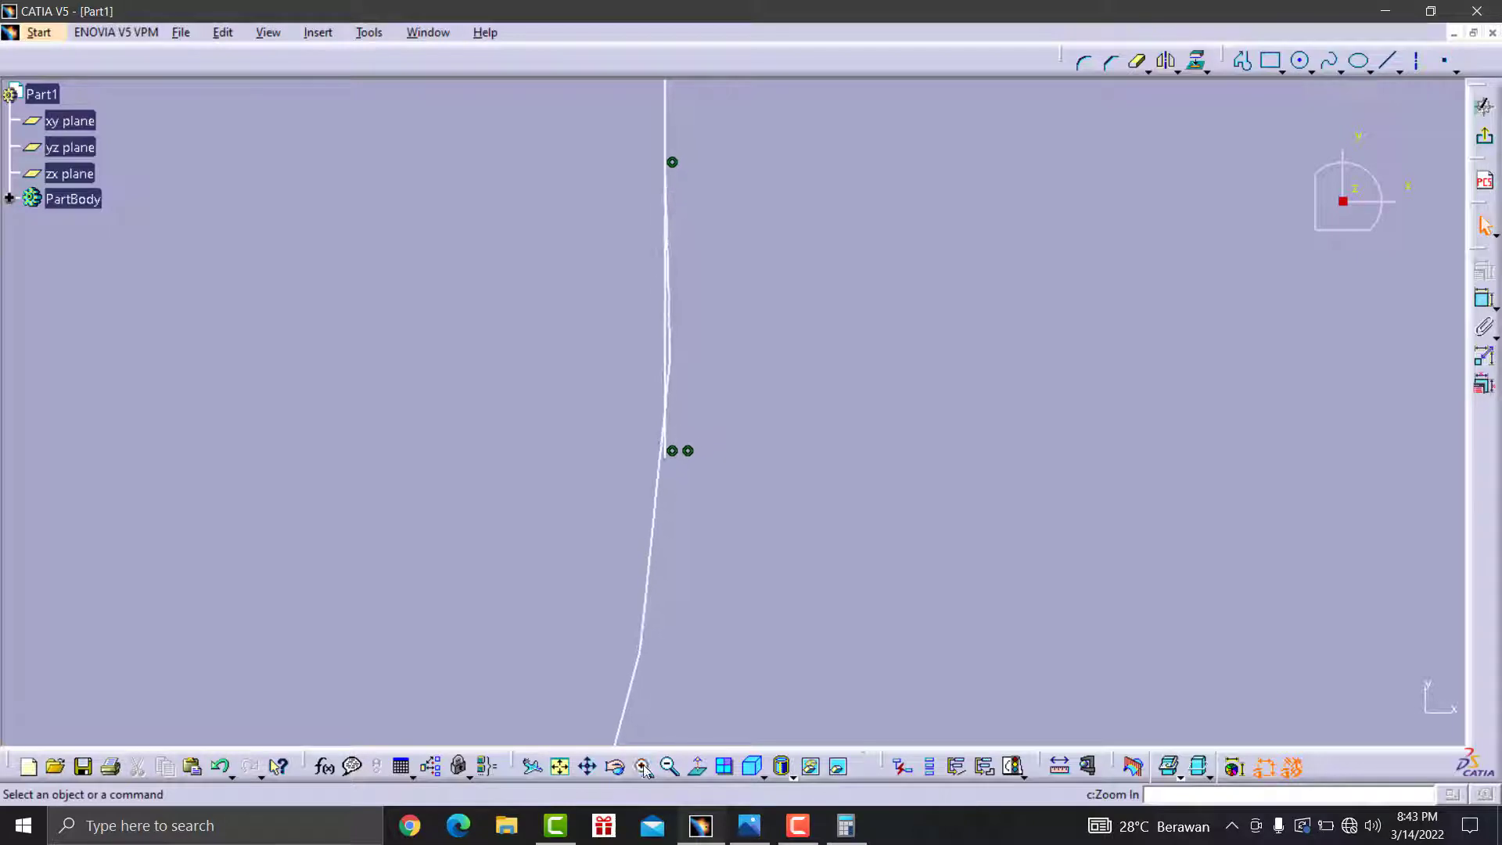
{"action": "middle_click_drag", "start_coordinate": [721, 395], "coordinate": [705, 474]}
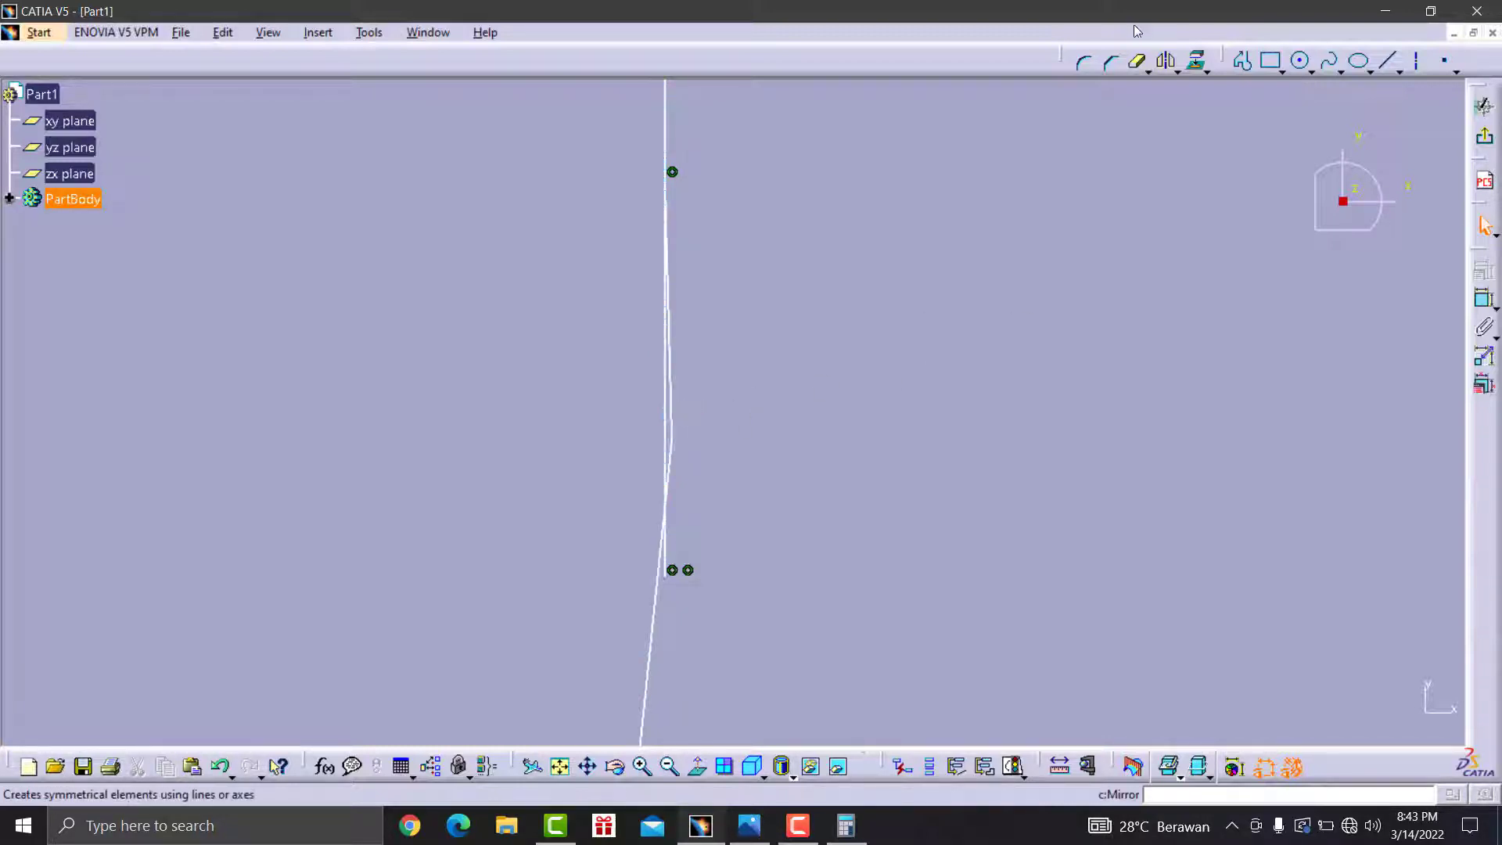
- Trim the stray piece of the vertical line and inspect the bend in the slot's side
{"action": "left_click", "coordinate": [1136, 61]}
{"action": "left_click", "coordinate": [671, 420]}
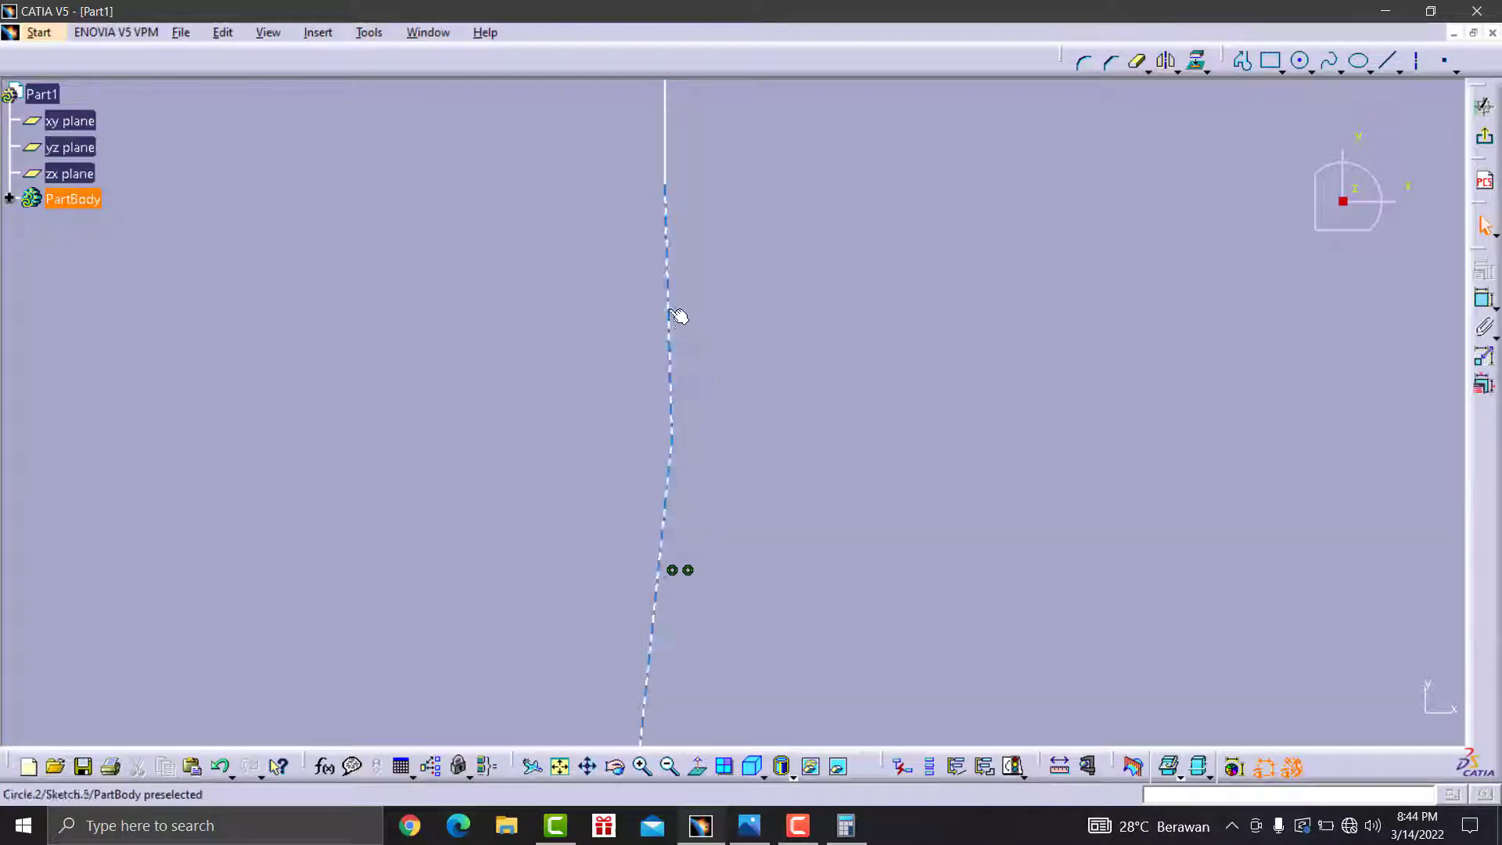
{"action": "middle_click_drag", "start_coordinate": [306, 439], "coordinate": [922, 528]}
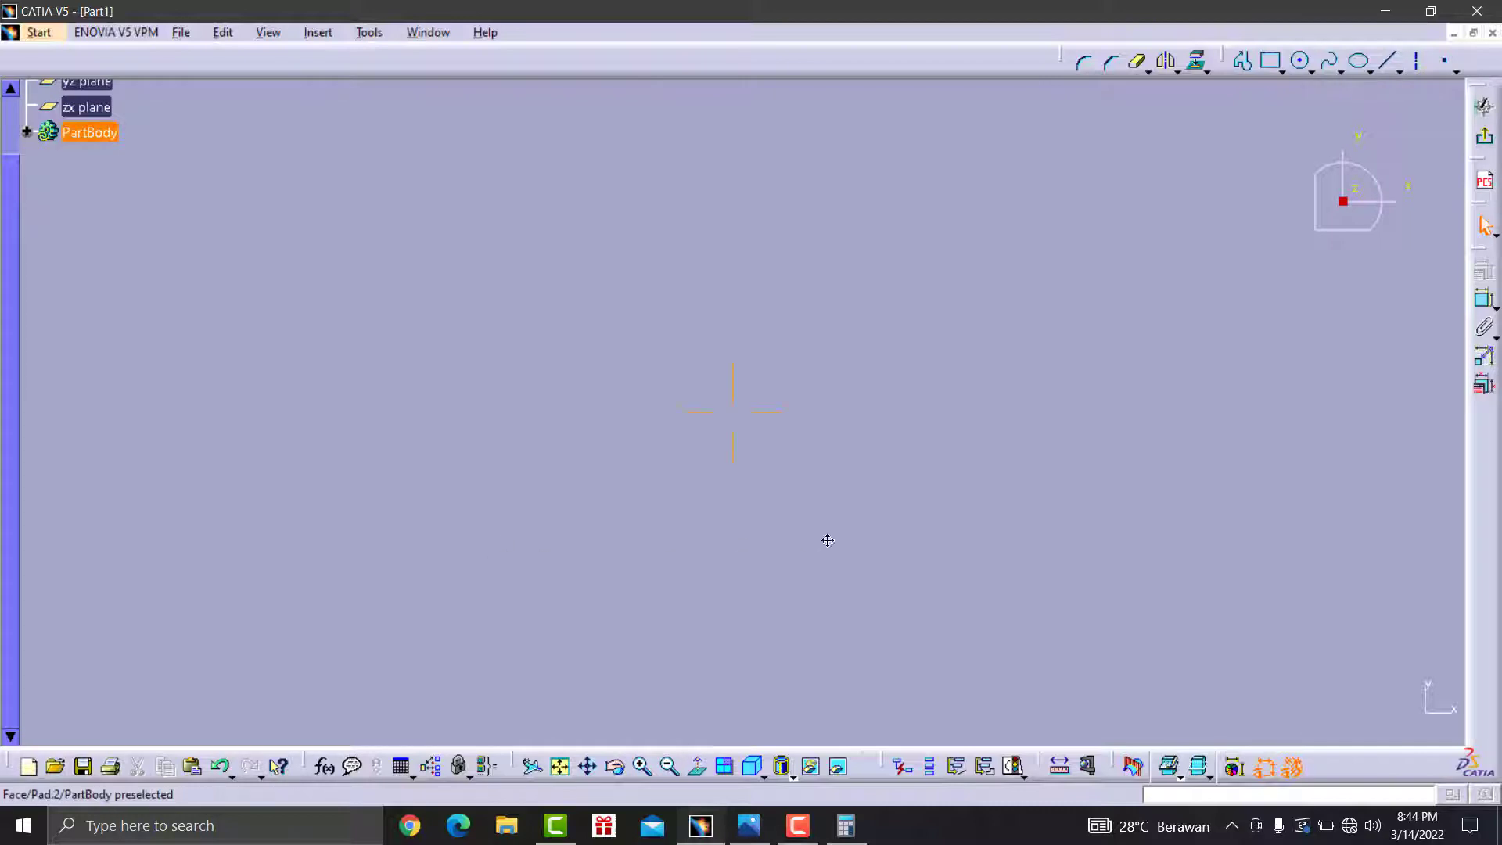
{"action": "middle_click_drag", "start_coordinate": [828, 540], "coordinate": [770, 497]}
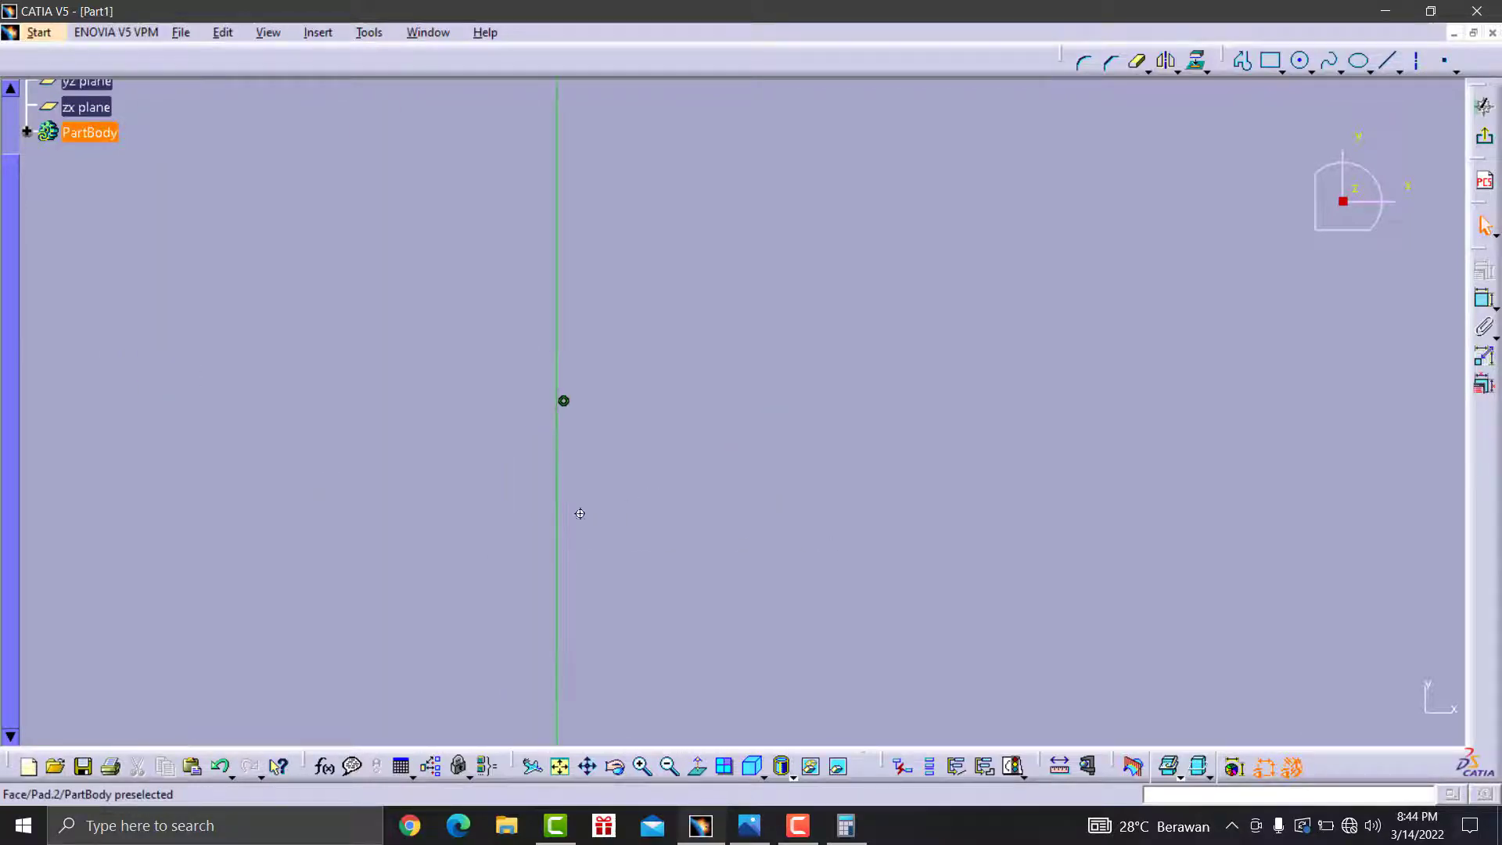
{"action": "mouse_move", "coordinate": [624, 543]}
{"action": "middle_mouse_down"}
{"action": "mouse_move", "coordinate": [459, 530]}
{"action": "mouse_move", "coordinate": [1109, 472]}
{"action": "middle_mouse_up"}
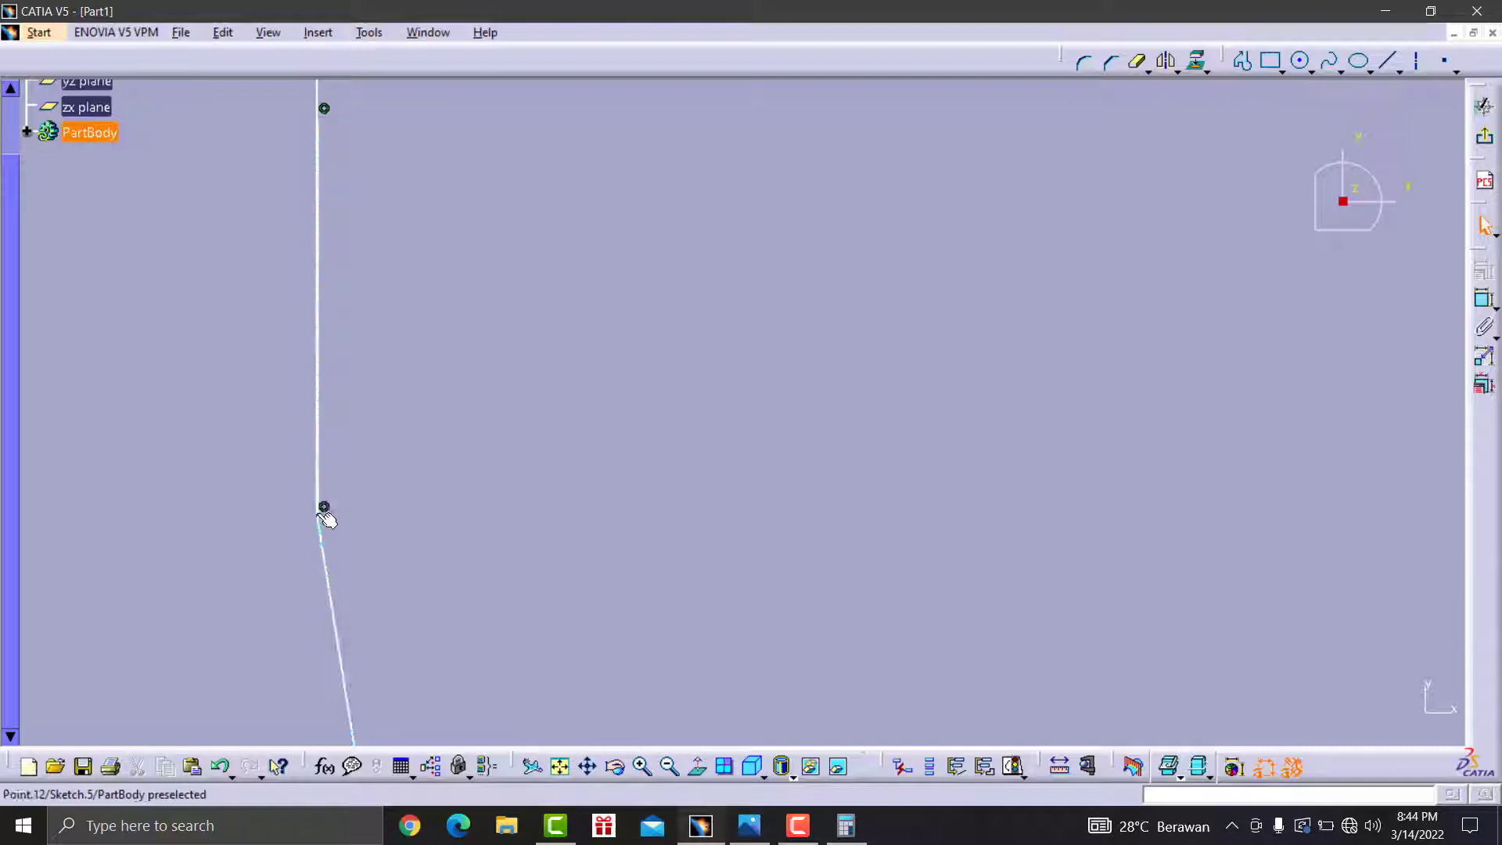
{"action": "left_click", "coordinate": [643, 767]}
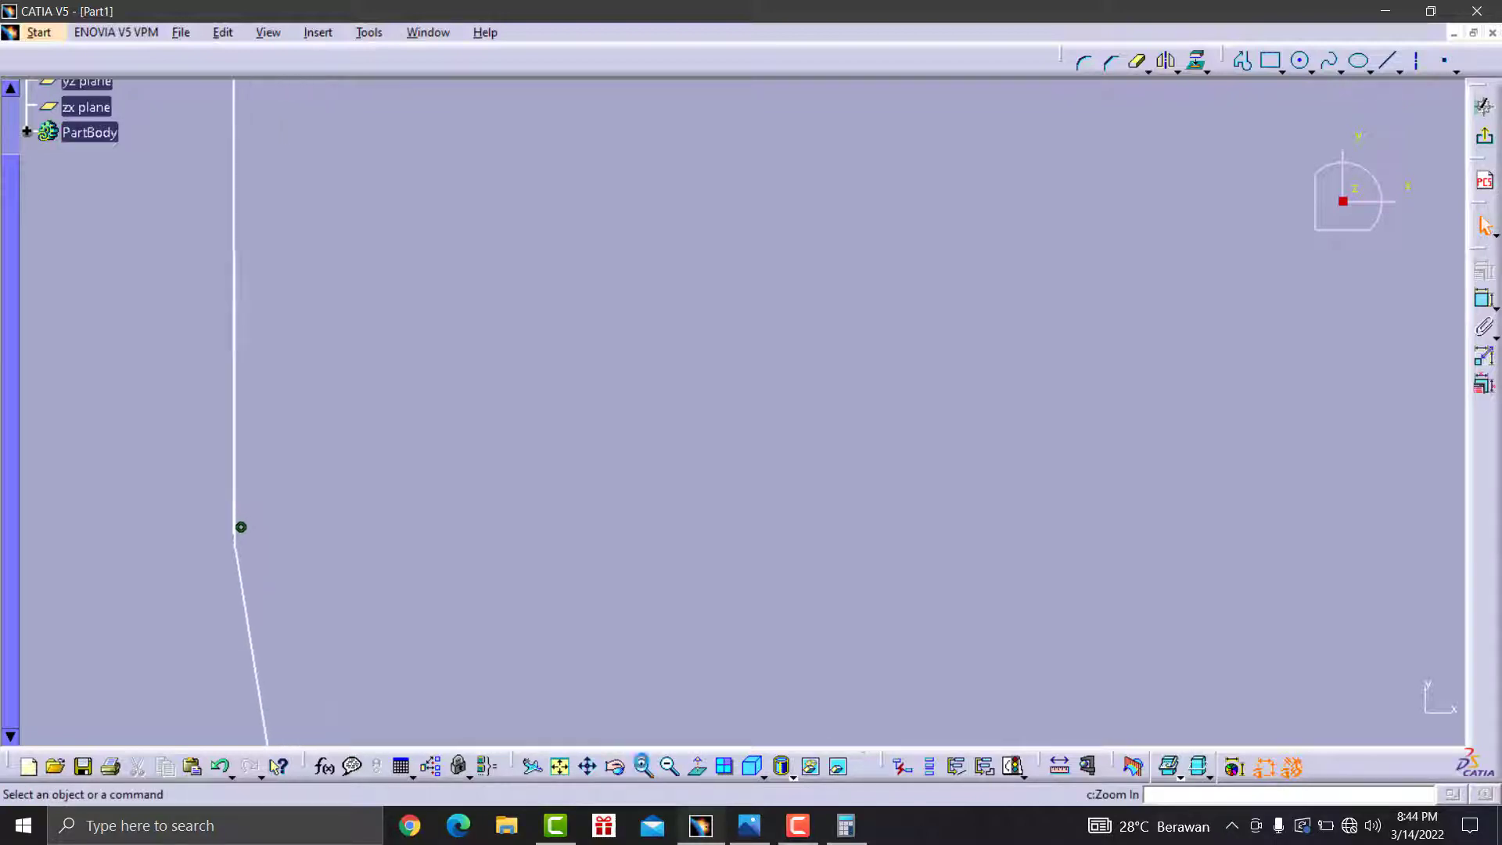
{"action": "middle_click_drag", "start_coordinate": [519, 537], "coordinate": [591, 556]}
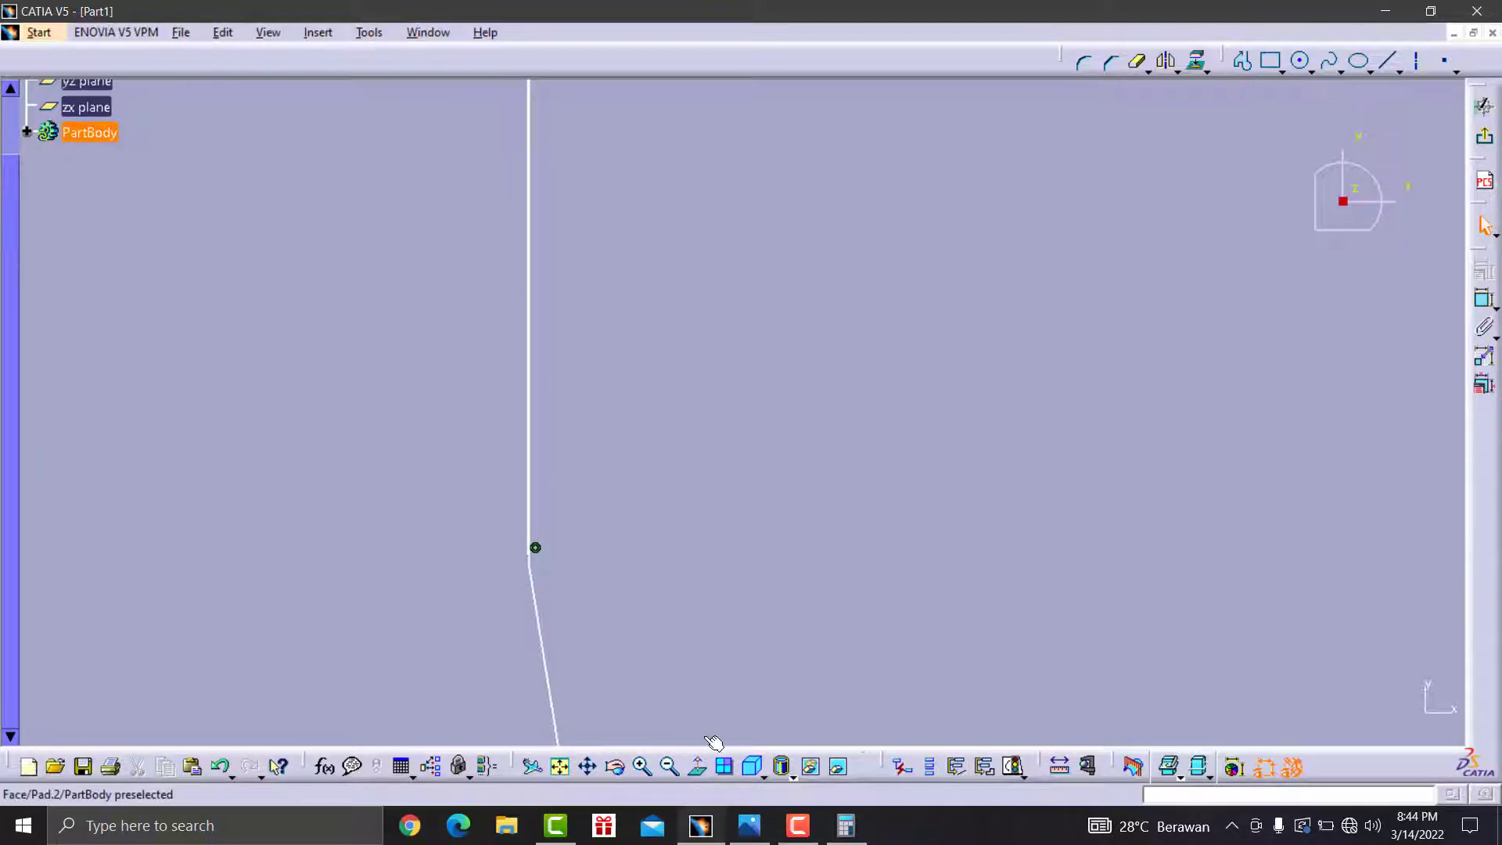
{"action": "left_click", "coordinate": [642, 767]}
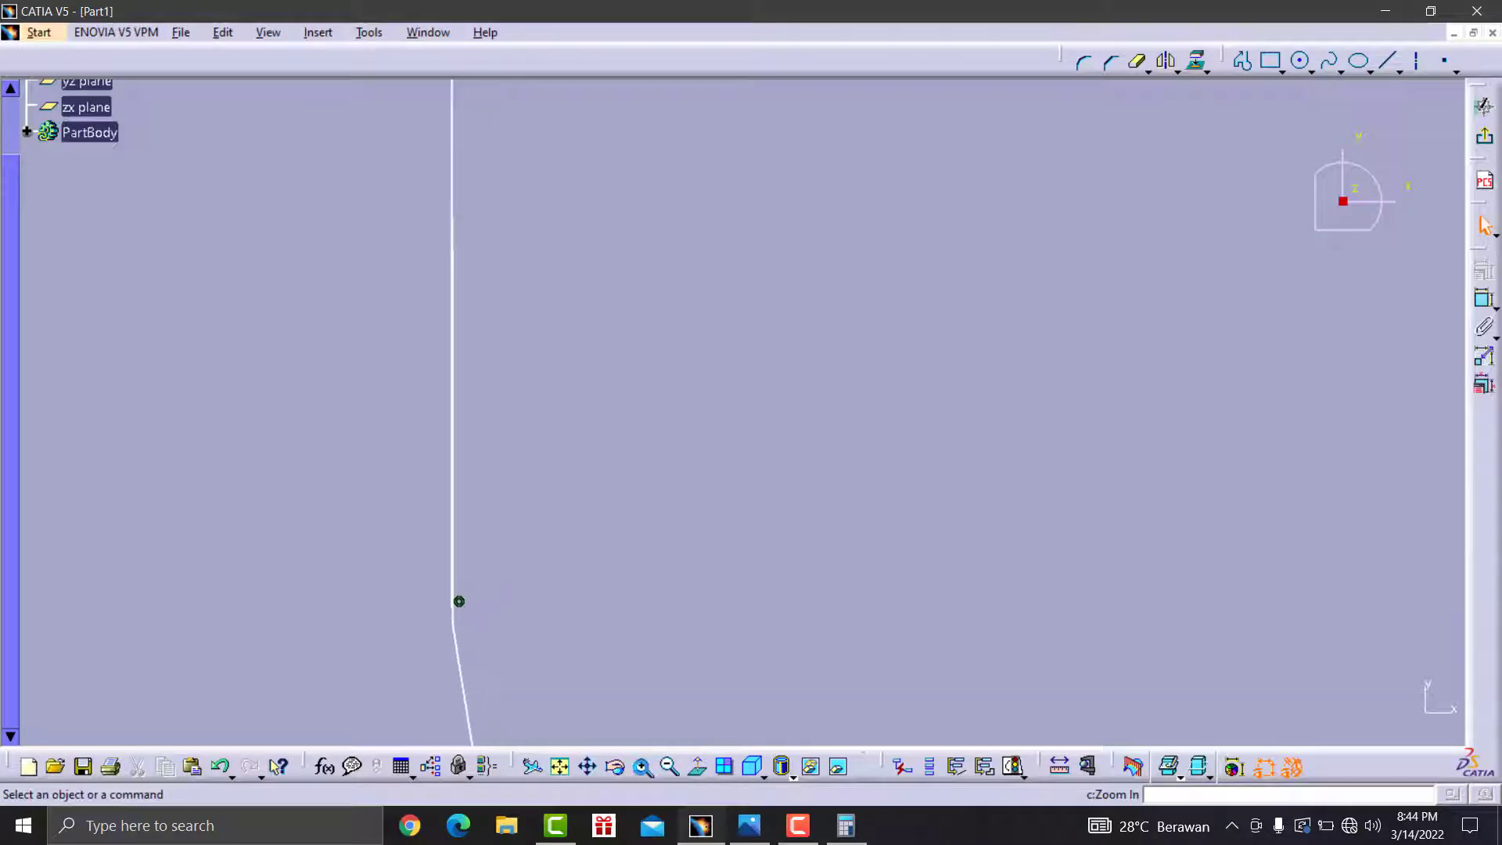
{"action": "middle_click_drag", "start_coordinate": [406, 636], "coordinate": [703, 479]}
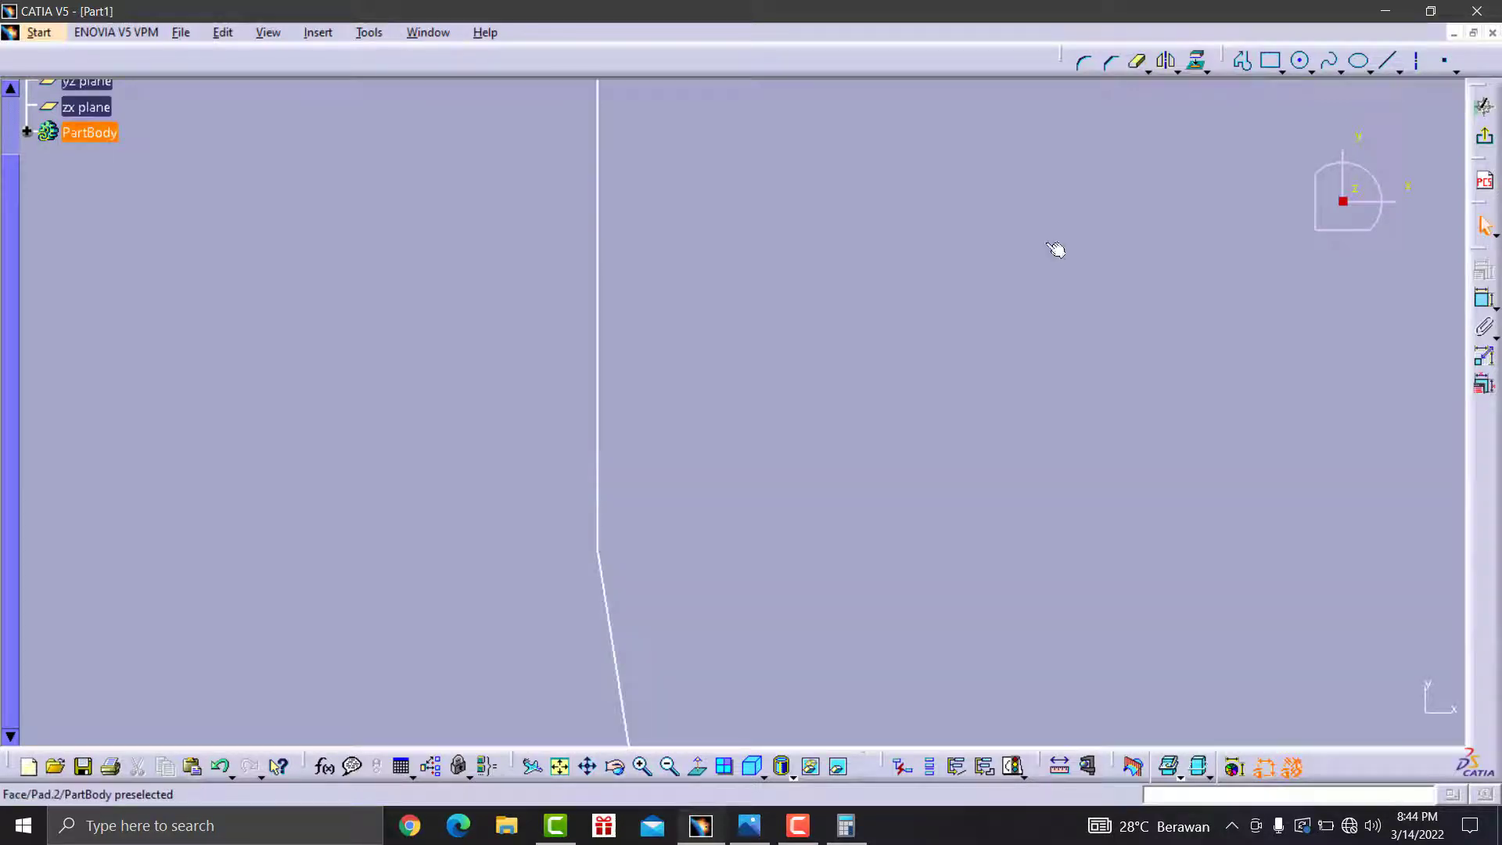
- Zoom out until the whole disc and the U-shaped slot profile are visible
{"action": "left_click", "coordinate": [671, 768]}
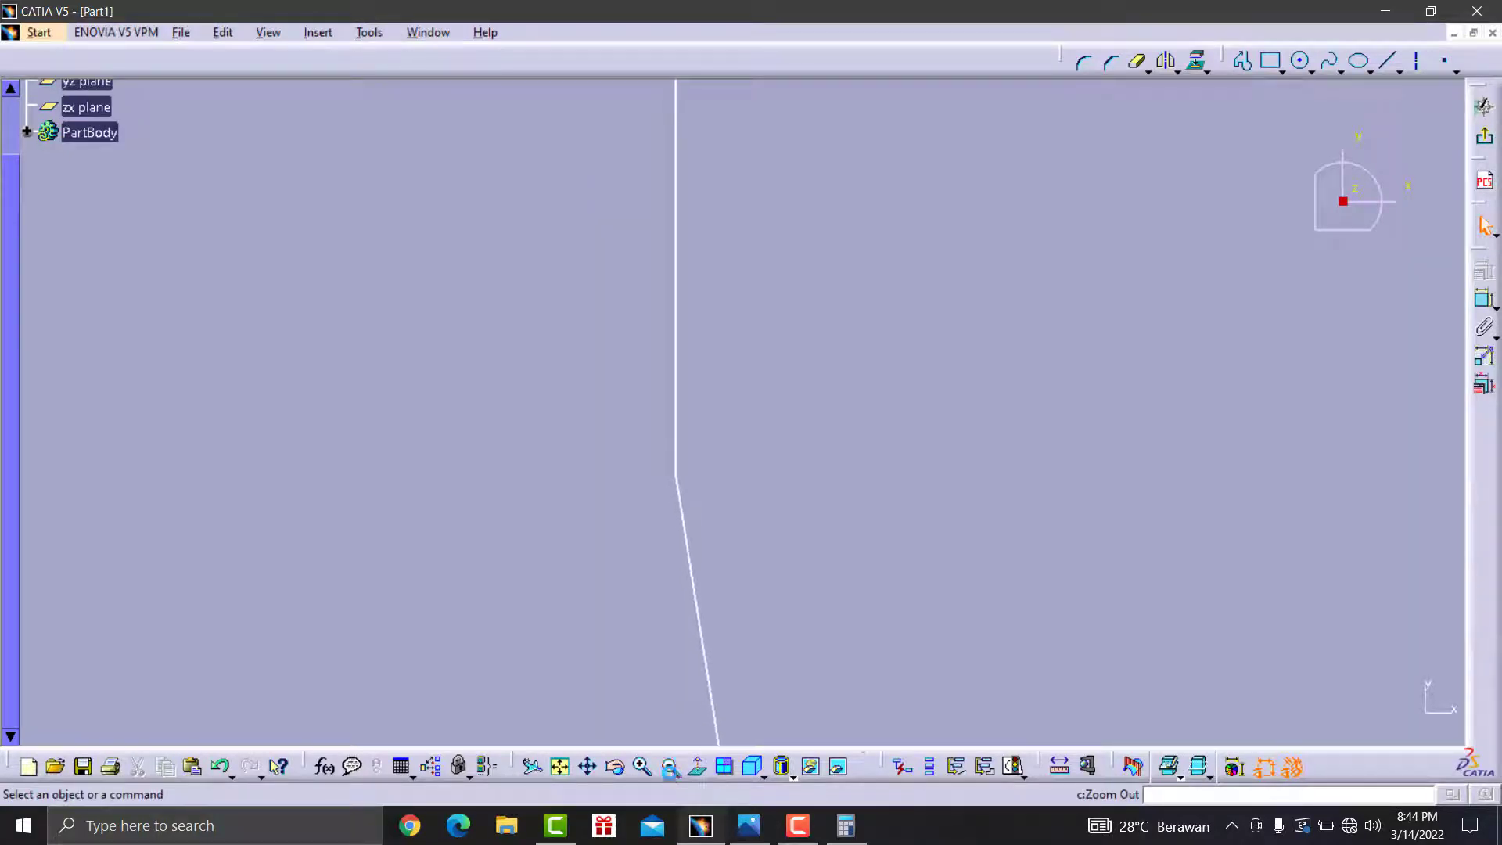
{"action": "left_click", "coordinate": [671, 770]}
{"action": "left_click", "coordinate": [671, 771]}
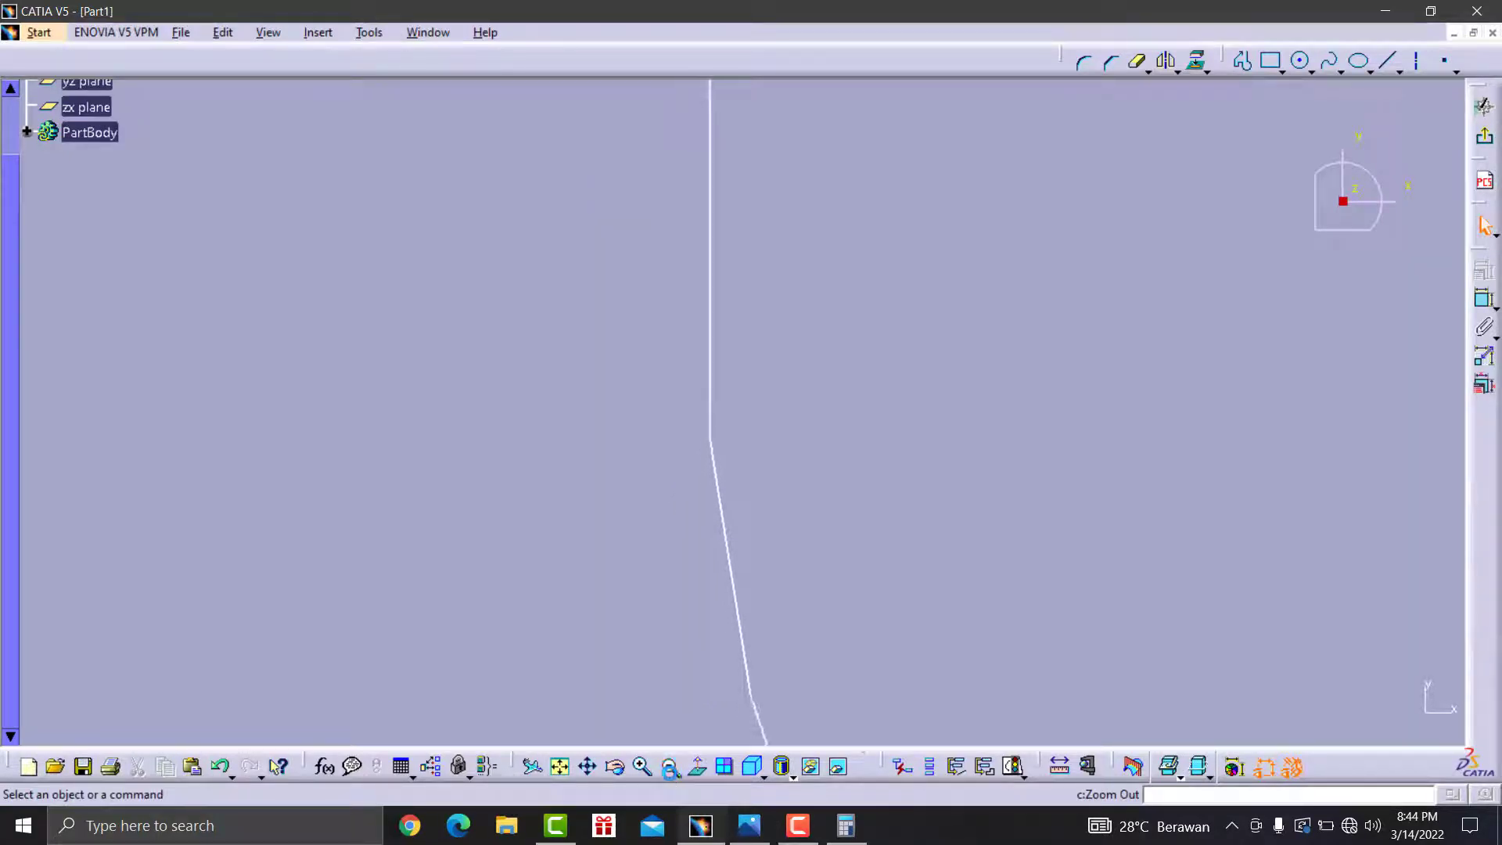
{"action": "left_click", "coordinate": [671, 770]}
{"action": "left_click", "coordinate": [671, 771]}
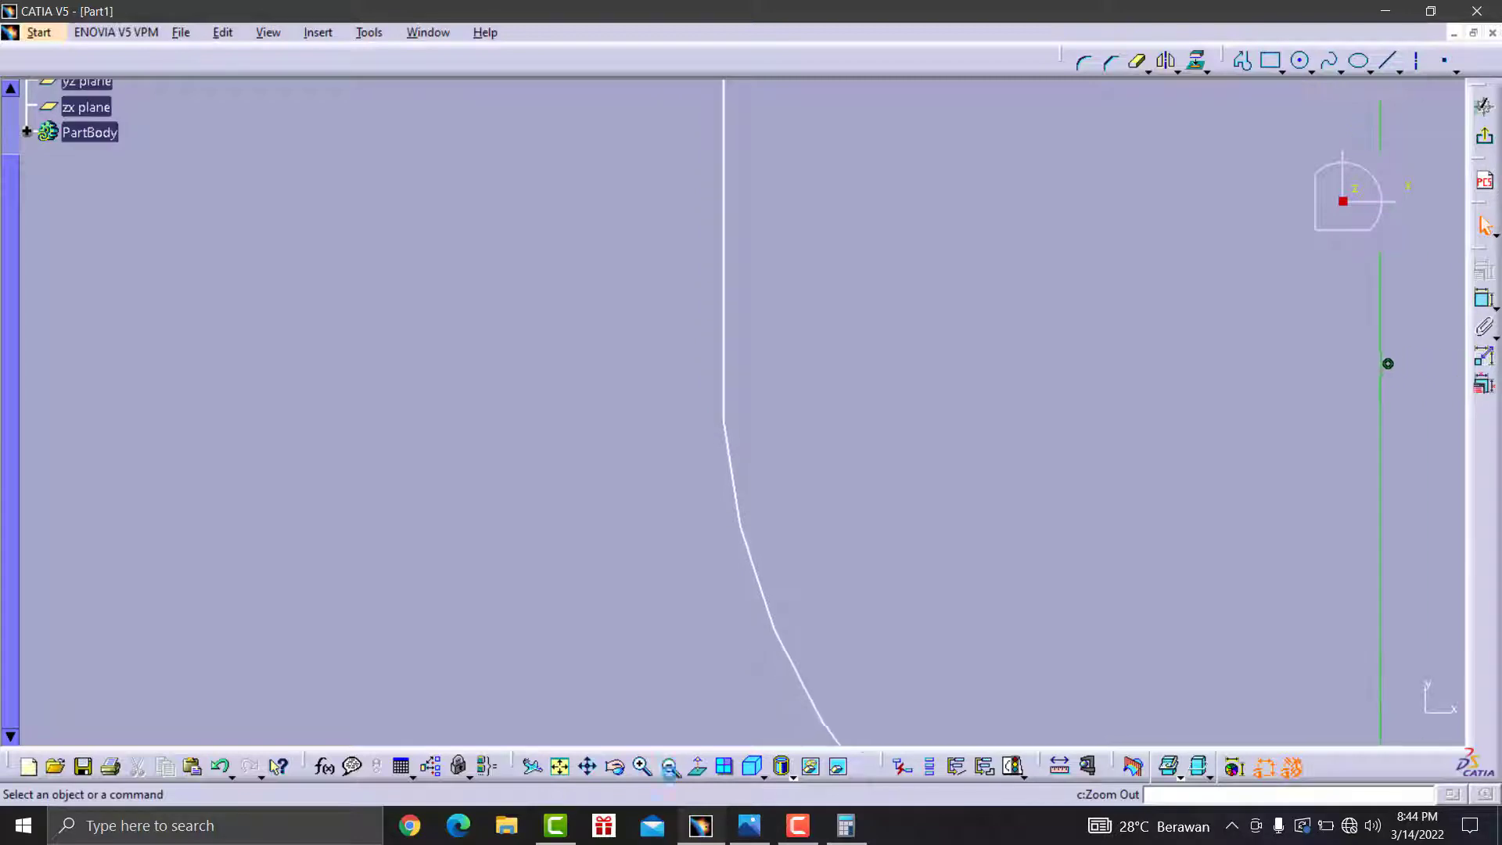
{"action": "left_click", "coordinate": [671, 771]}
{"action": "left_click", "coordinate": [670, 771]}
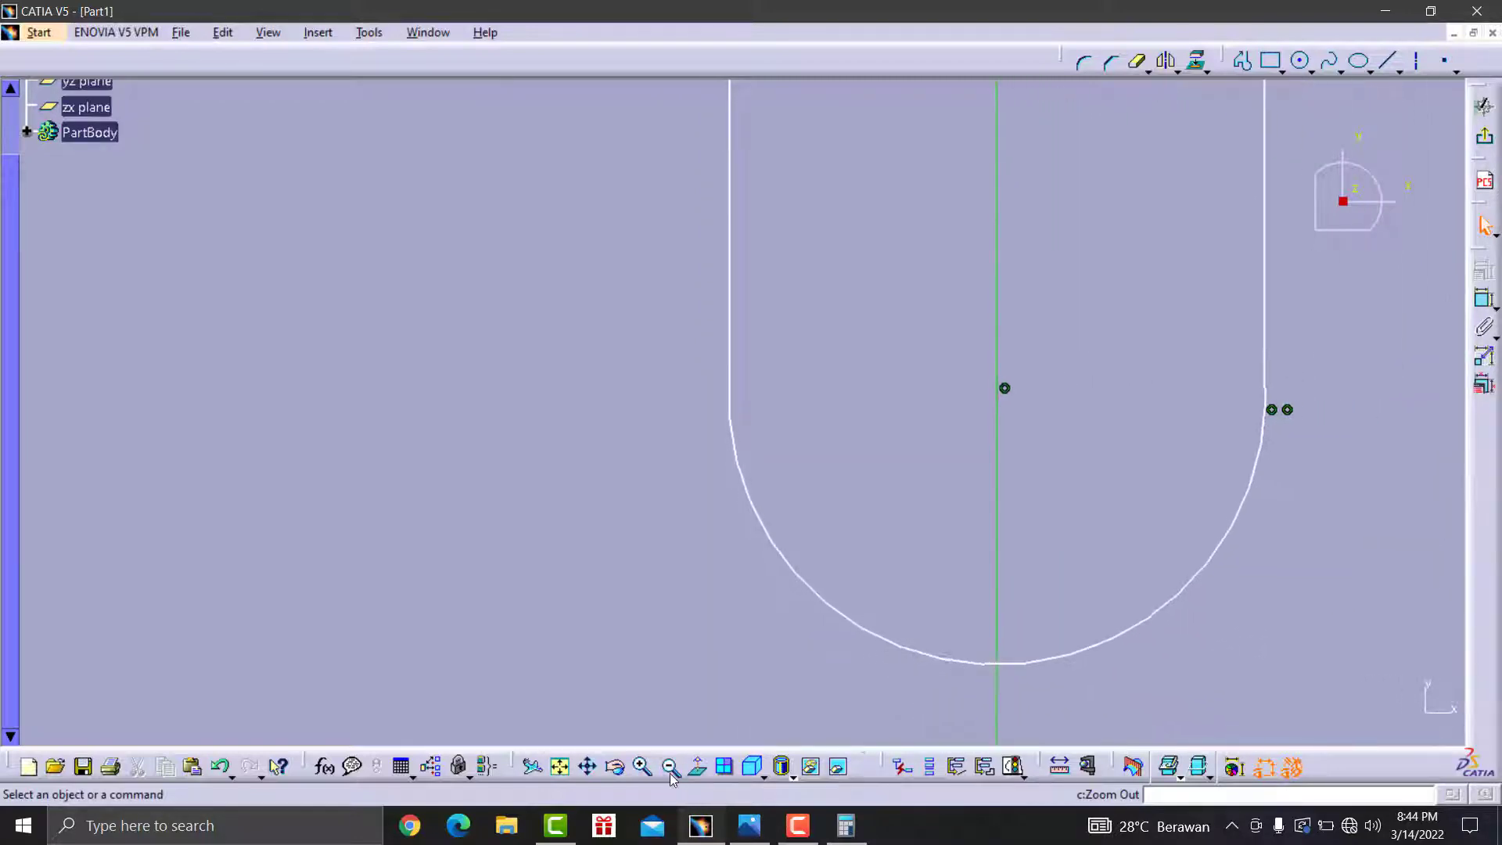
{"action": "left_click", "coordinate": [671, 770]}
{"action": "left_click", "coordinate": [671, 771]}
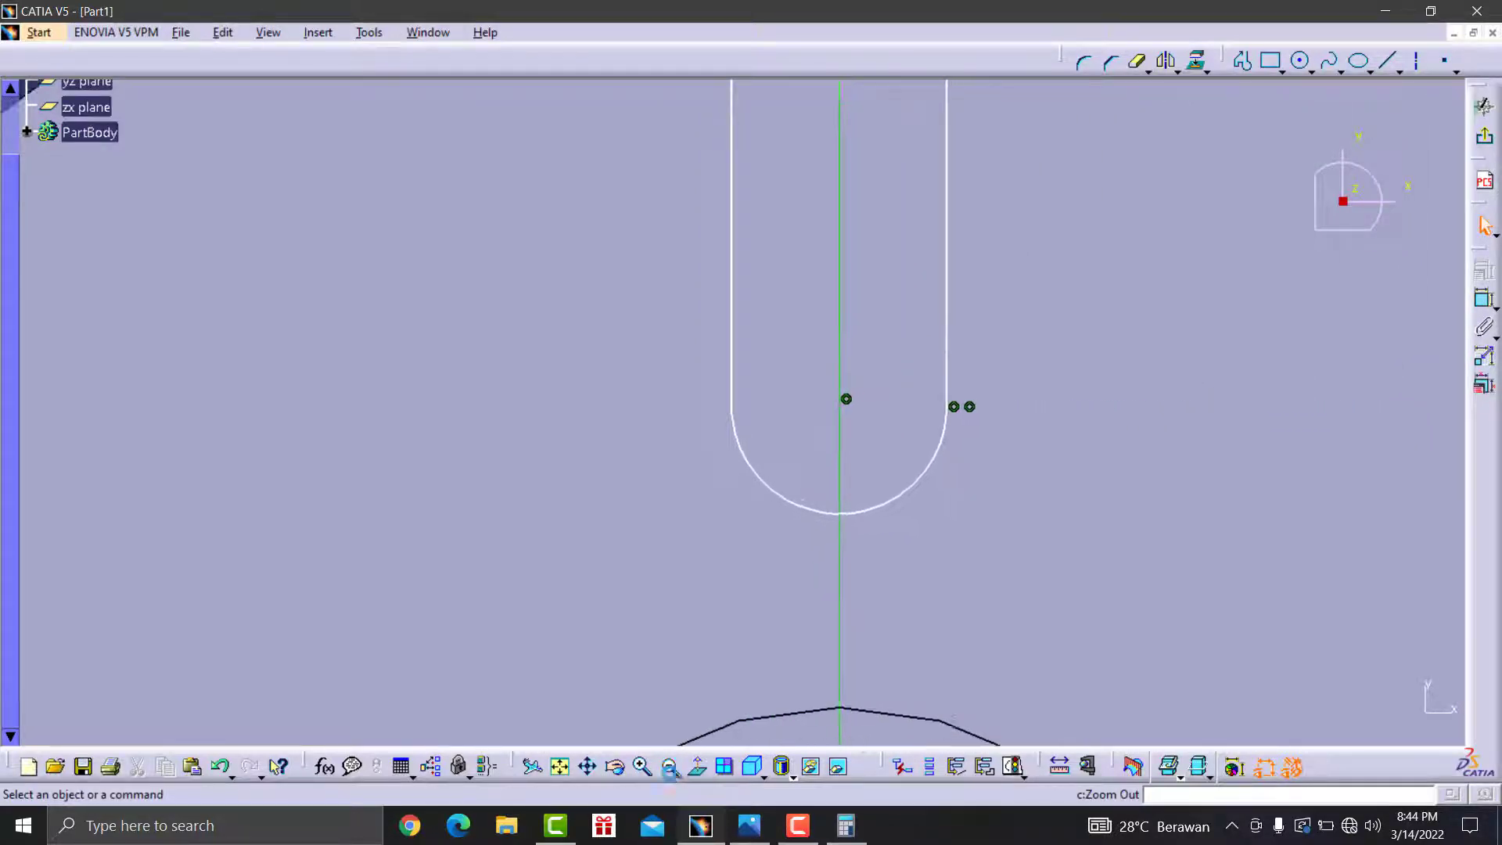
{"action": "left_click", "coordinate": [670, 770]}
{"action": "left_click", "coordinate": [670, 771]}
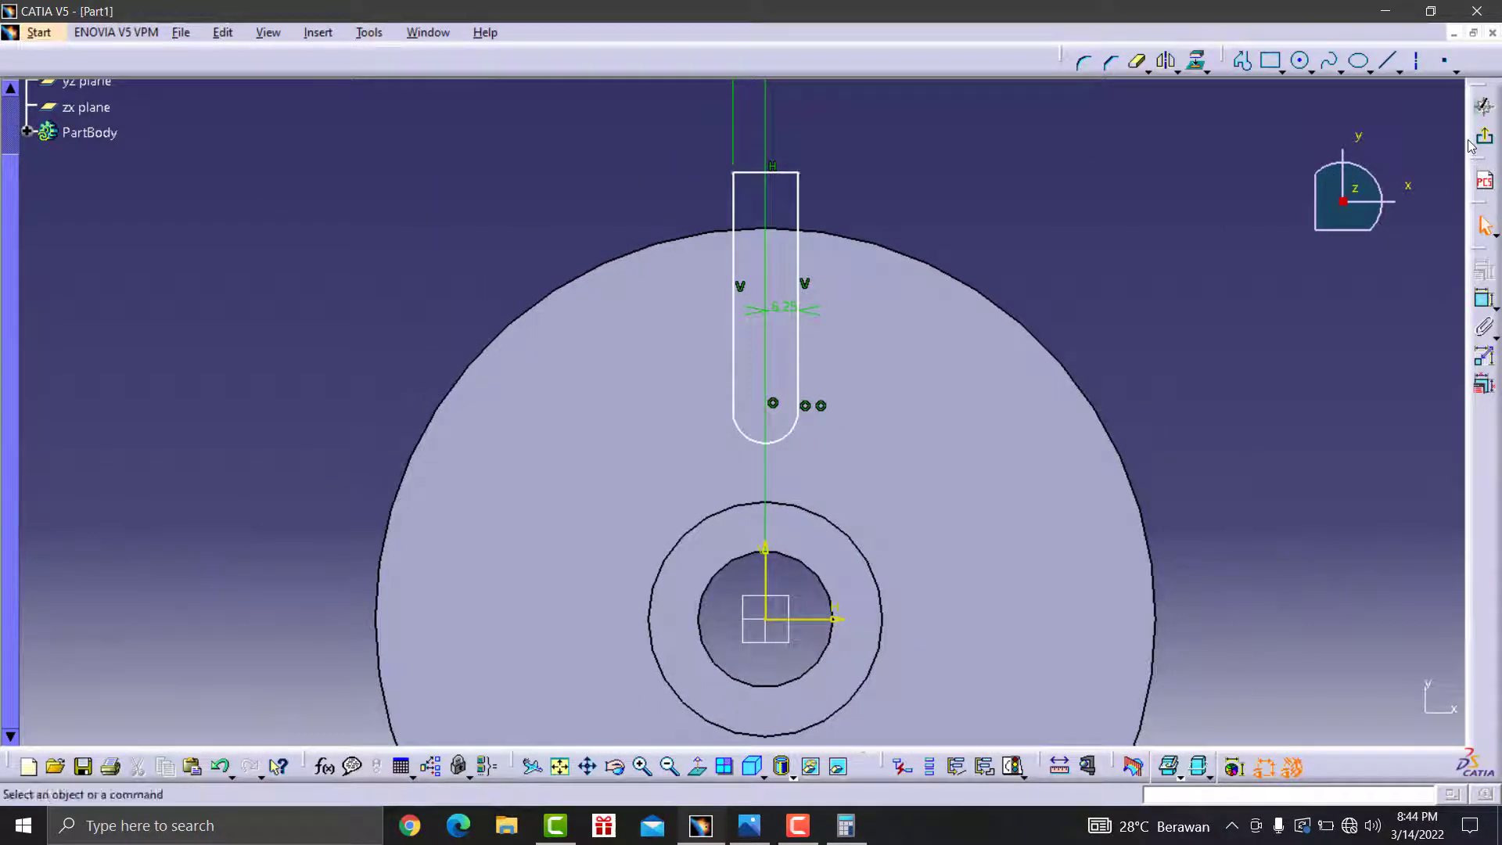
- Cut the slot sketch through the disc as a pocket
{"action": "left_click", "coordinate": [1484, 106]}
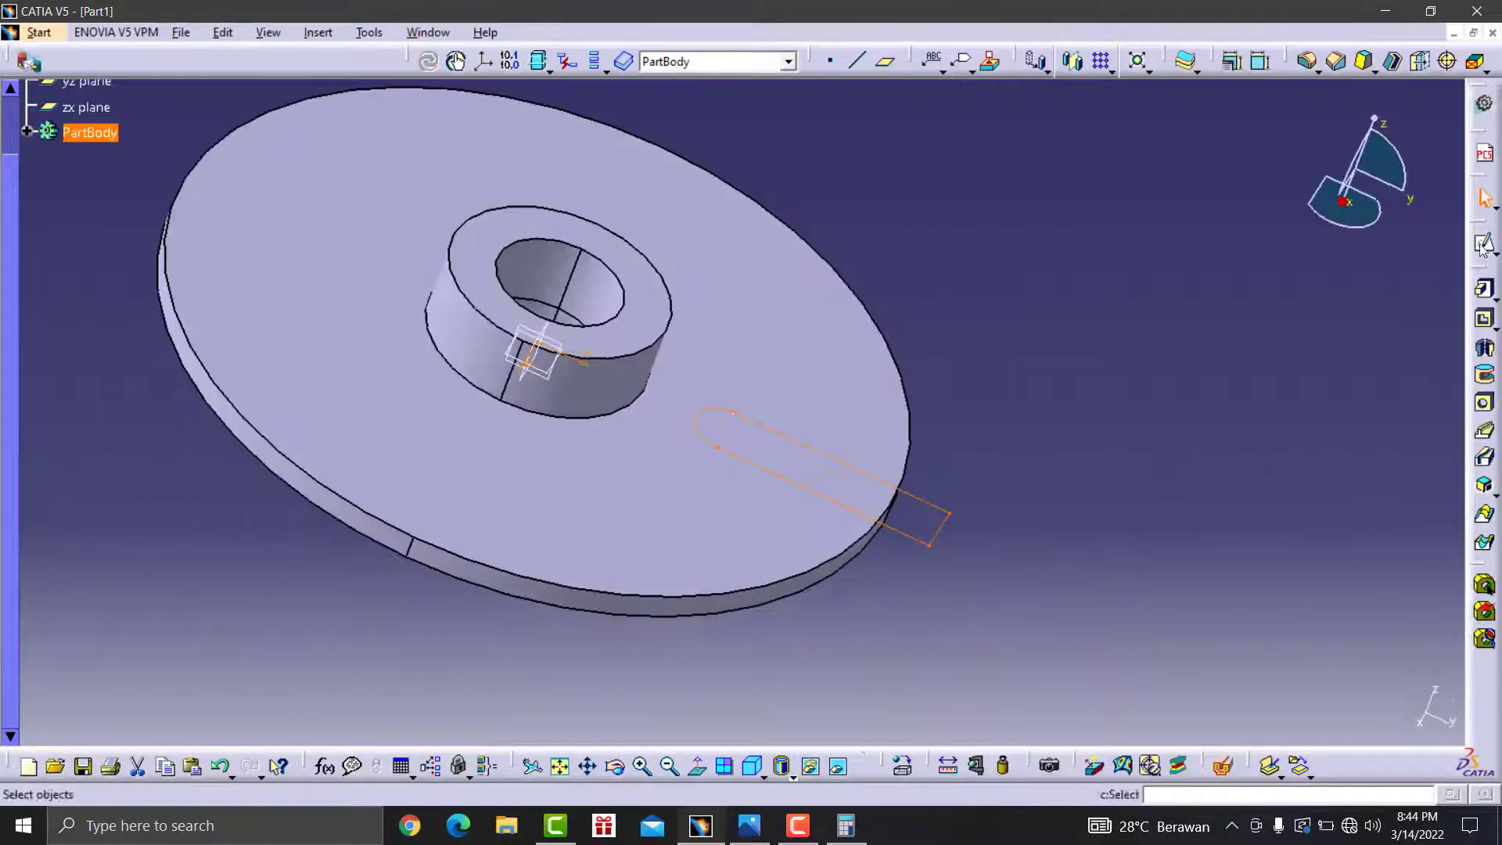
{"action": "left_click", "coordinate": [1484, 319]}
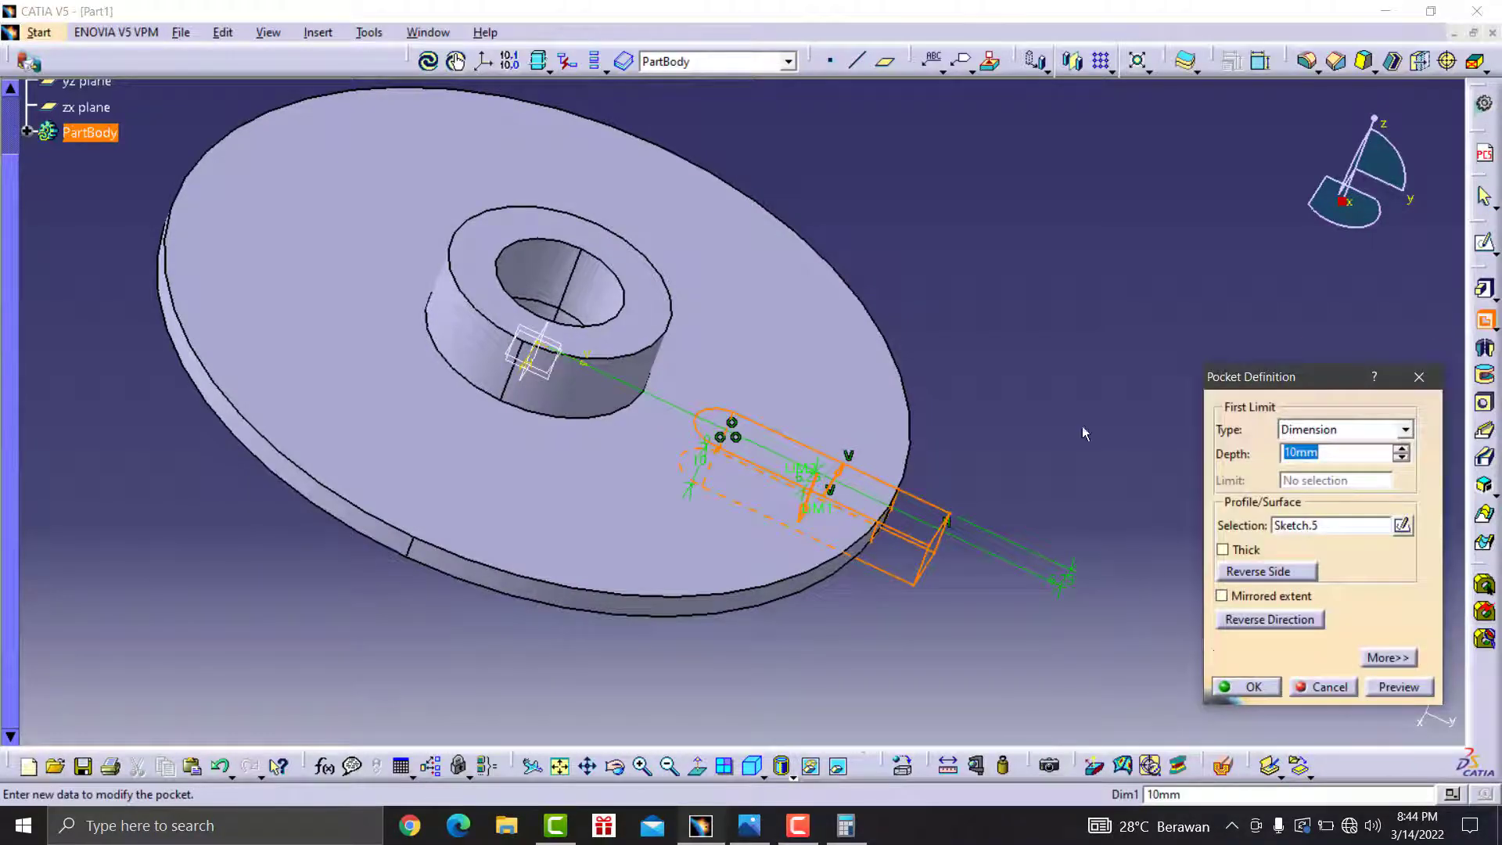
{"action": "left_click", "coordinate": [1253, 687]}
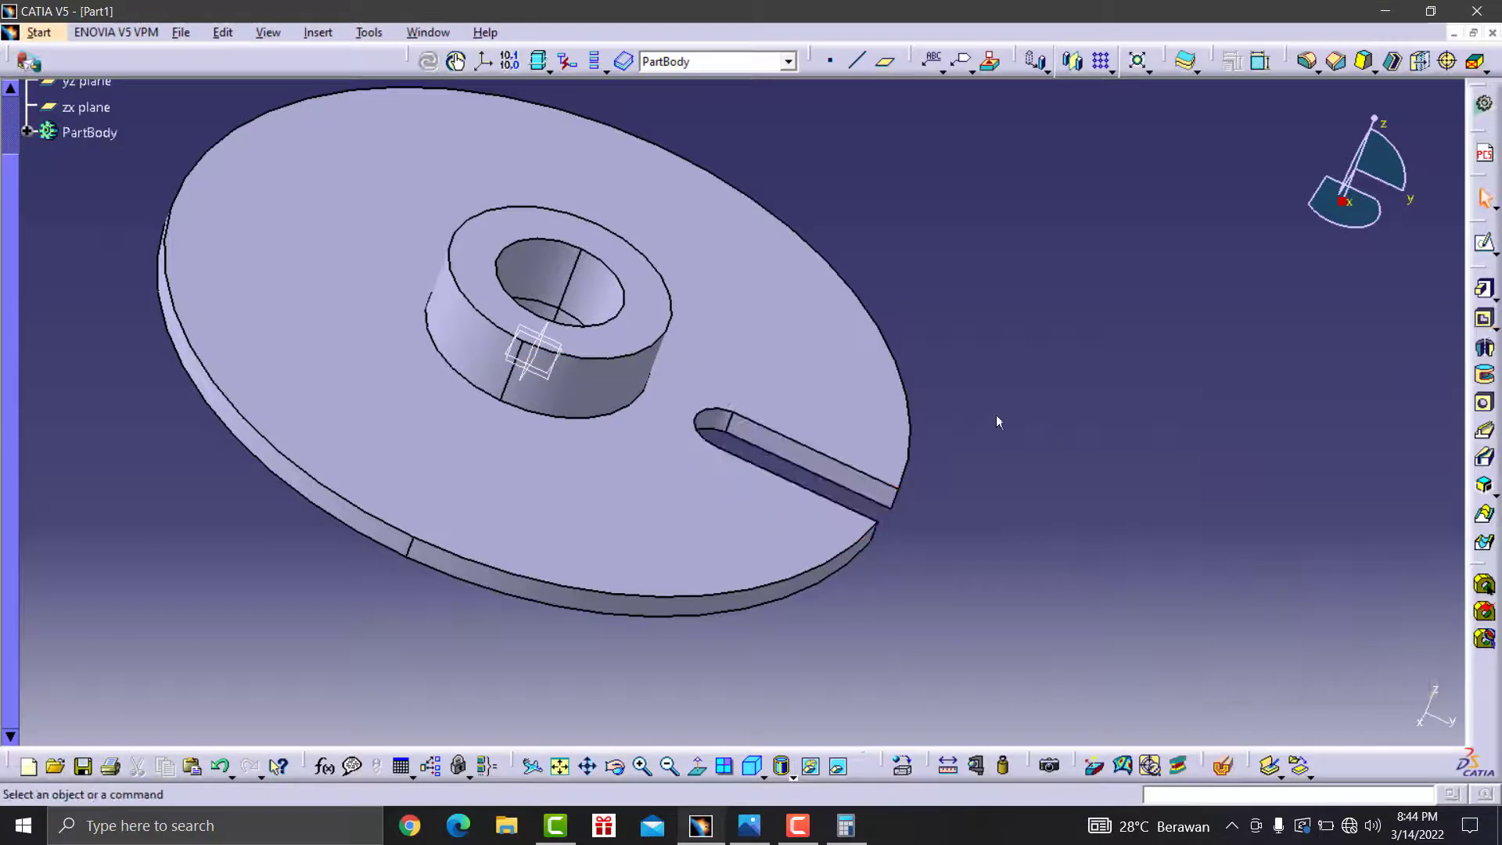
- Rotate the model and select both walls of the new slot for patterning
{"action": "middle_click_drag", "start_coordinate": [972, 604], "coordinate": [1054, 640]}
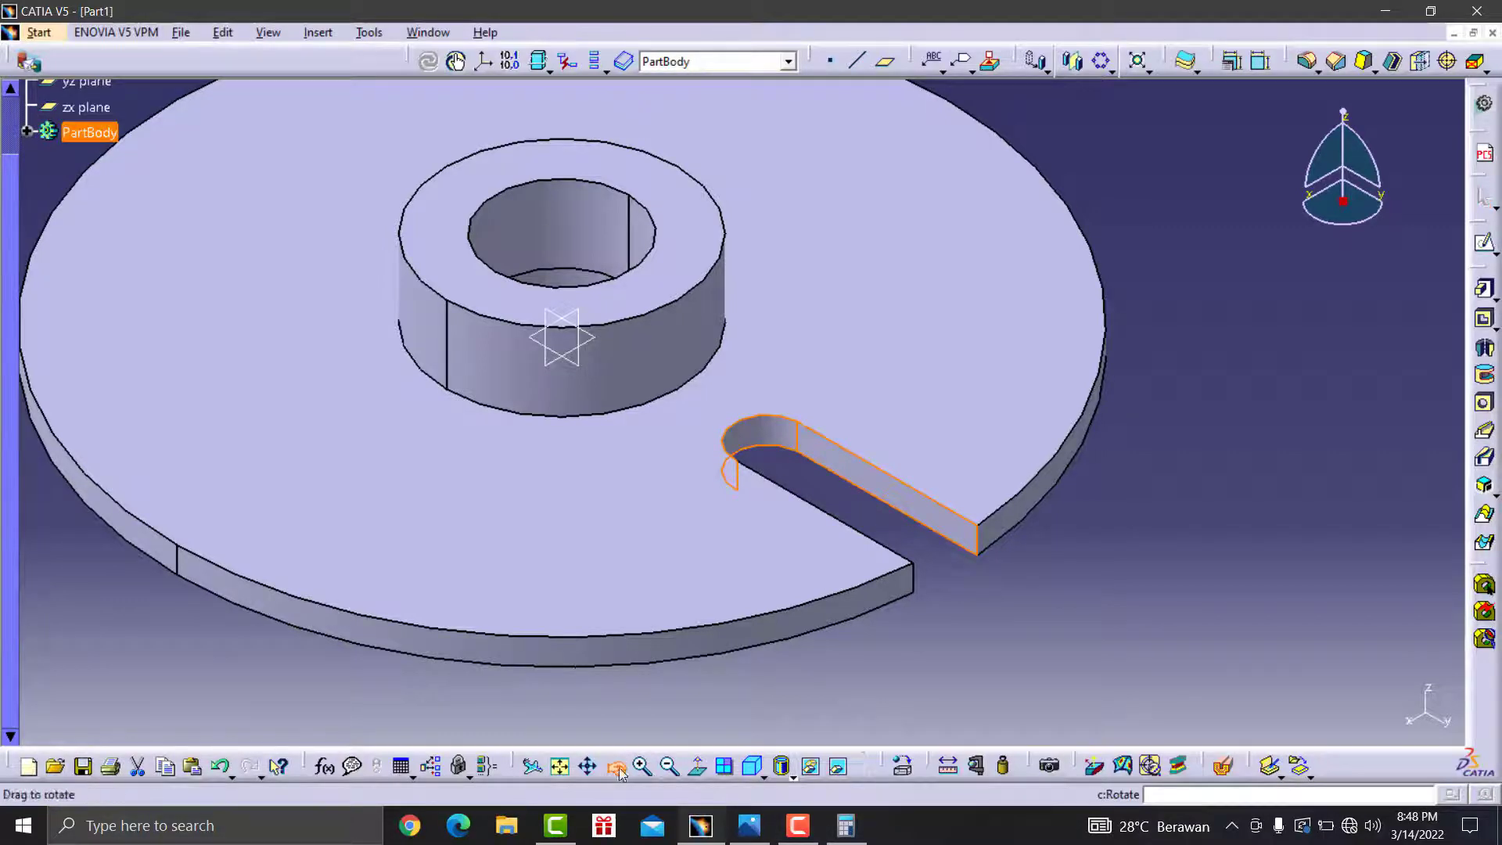
{"action": "mouse_move", "coordinate": [619, 771]}
{"action": "left_mouse_down"}
{"action": "mouse_move", "coordinate": [765, 503]}
{"action": "mouse_move", "coordinate": [577, 577]}
{"action": "mouse_move", "coordinate": [714, 530]}
{"action": "left_mouse_up"}
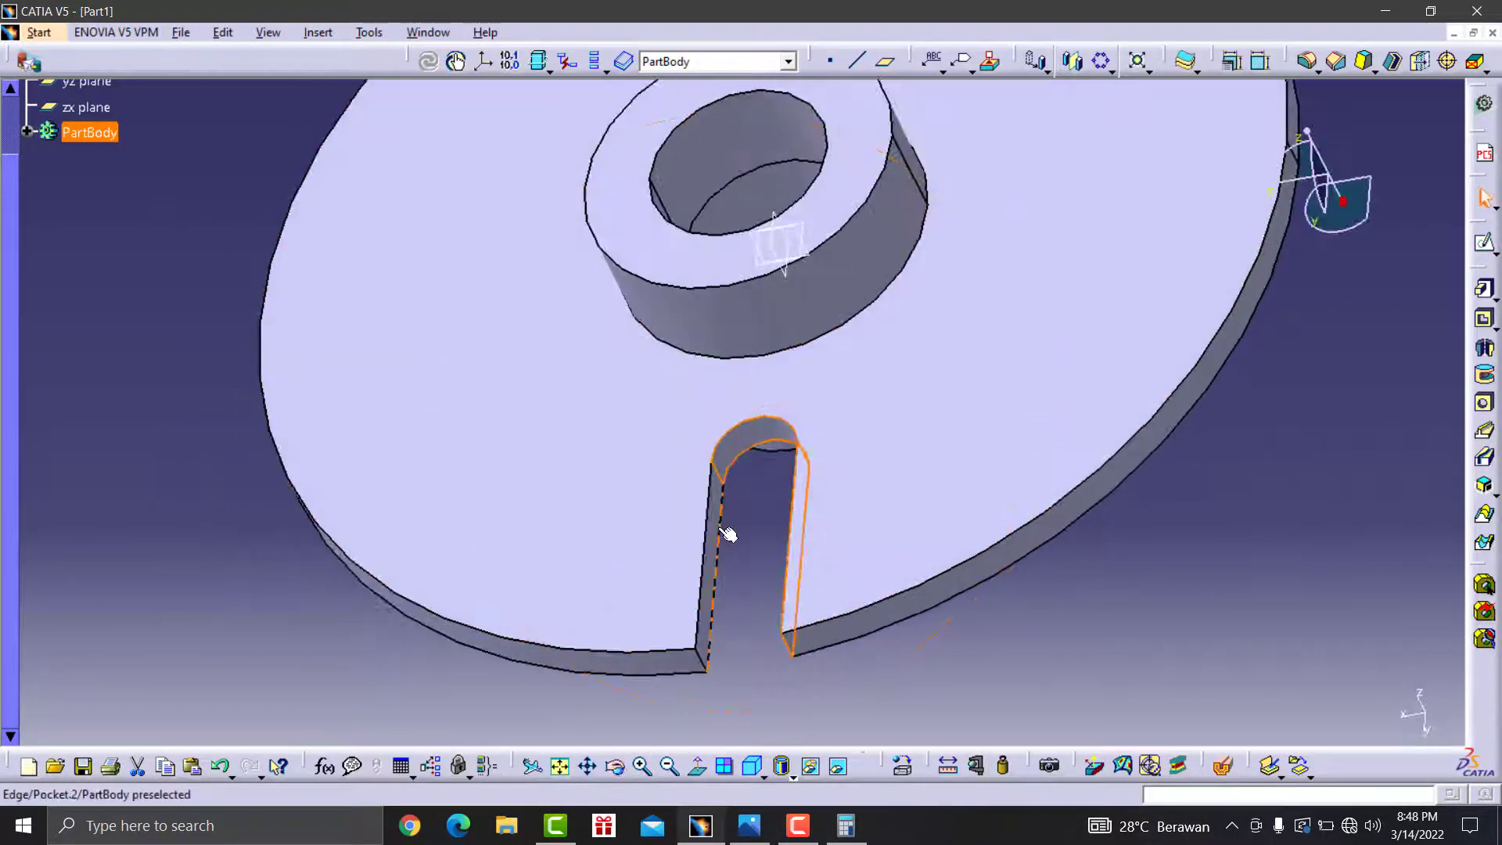
{"action": "left_click", "coordinate": [721, 531], "text": "ctrl"}
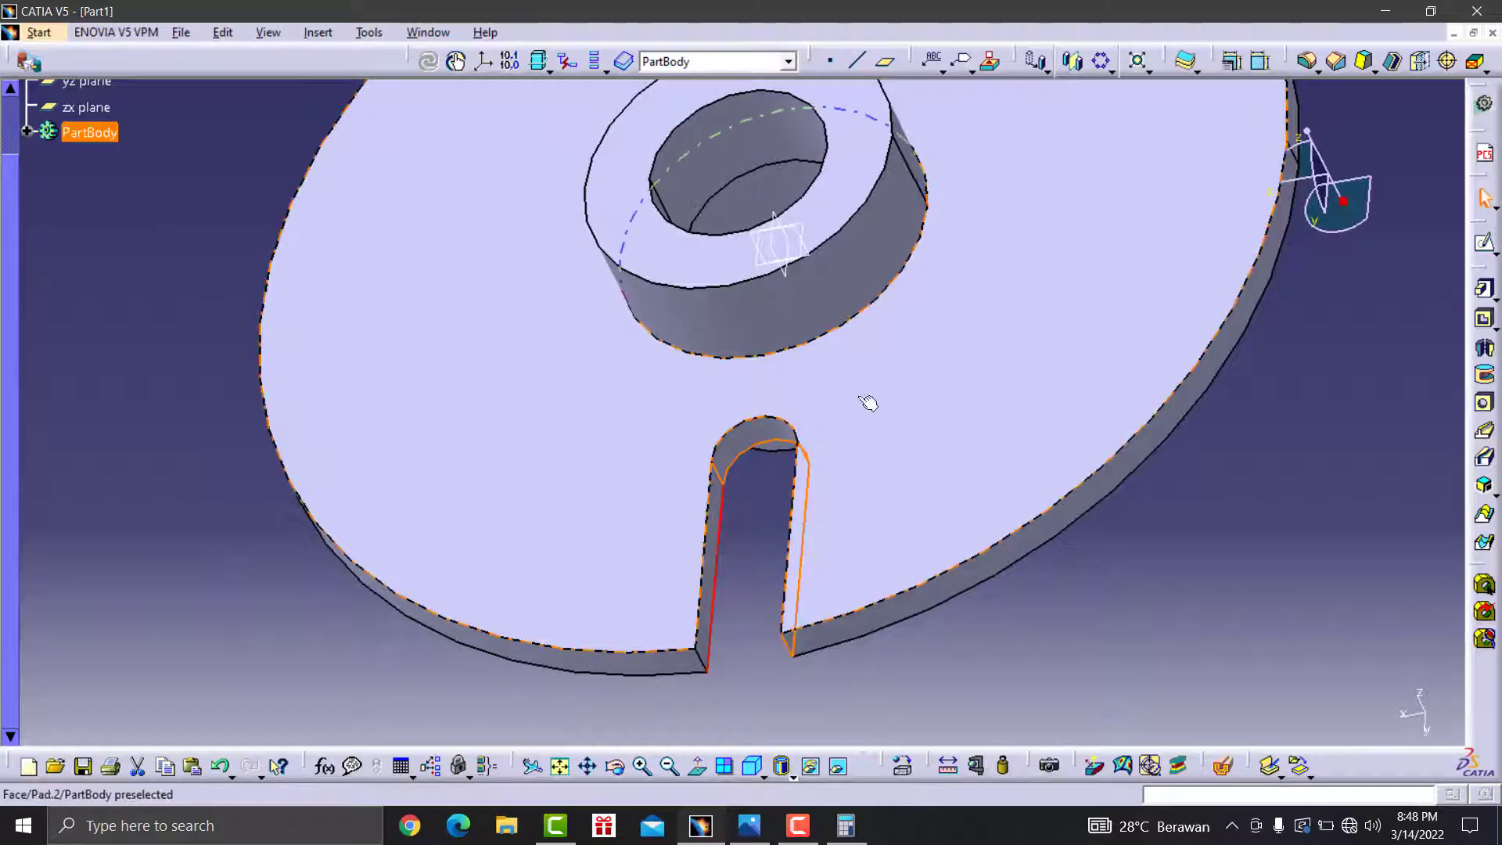
{"action": "left_click", "coordinate": [710, 540], "text": "ctrl"}
{"action": "middle_click_drag", "start_coordinate": [710, 540], "coordinate": [708, 657]}
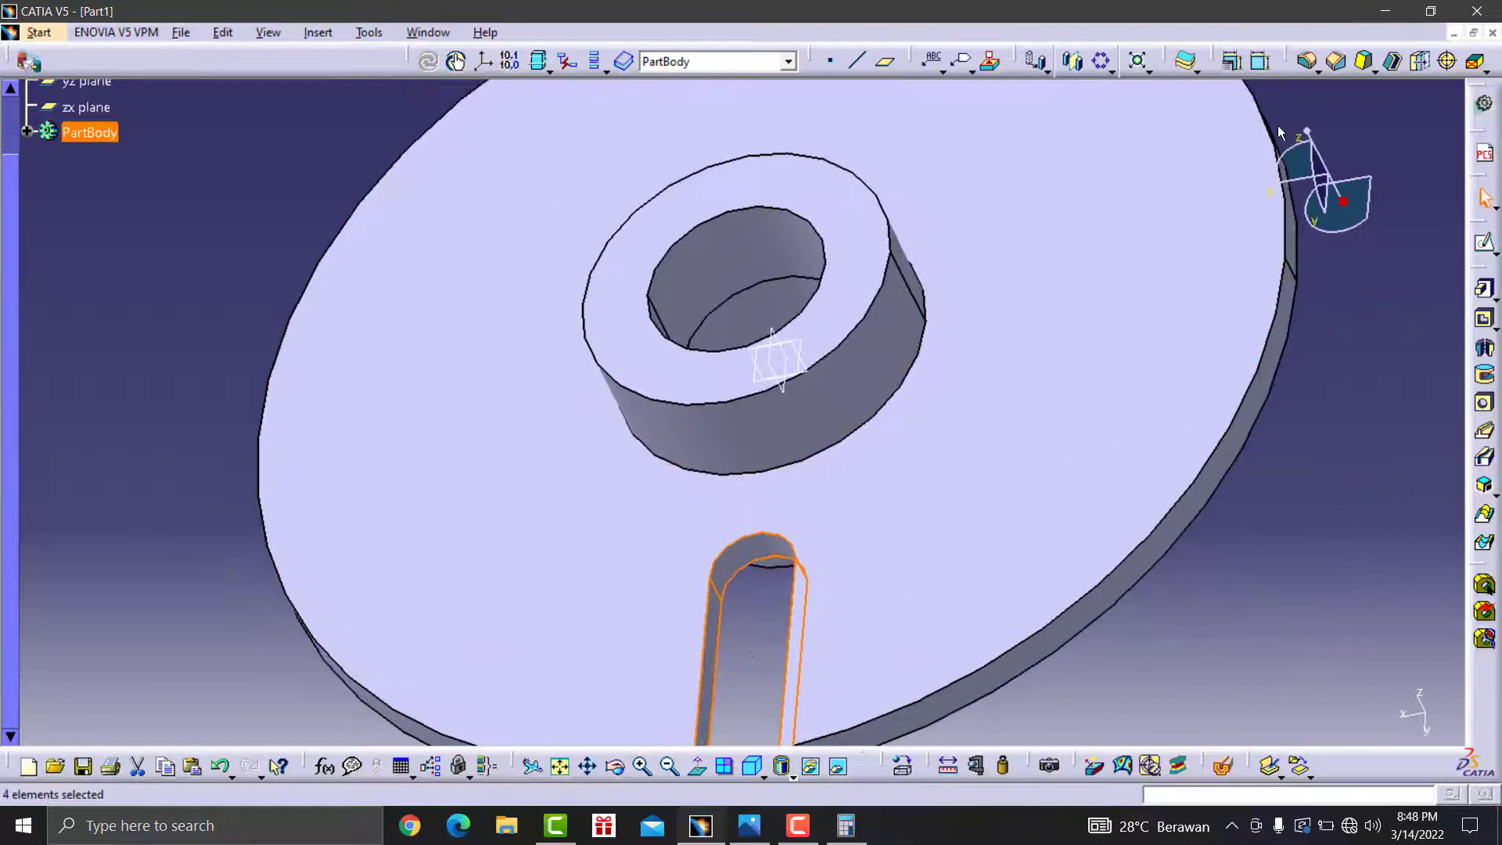
{"action": "left_click", "coordinate": [1110, 71]}
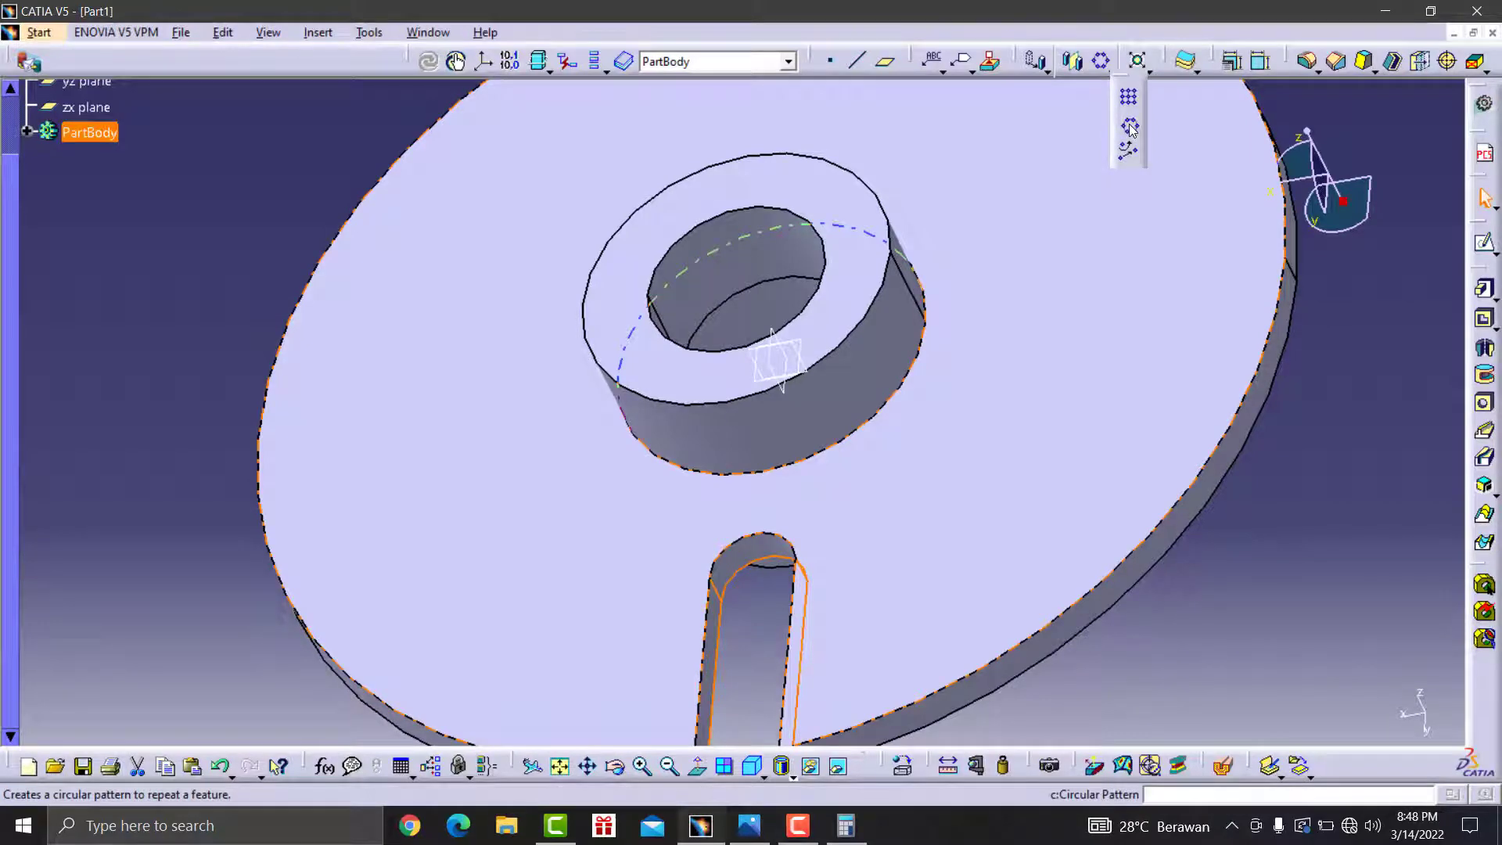
- Set up a circular pattern of the slot about the hub face: 6 instances, 300° angular spacing
{"action": "left_click", "coordinate": [1130, 130]}
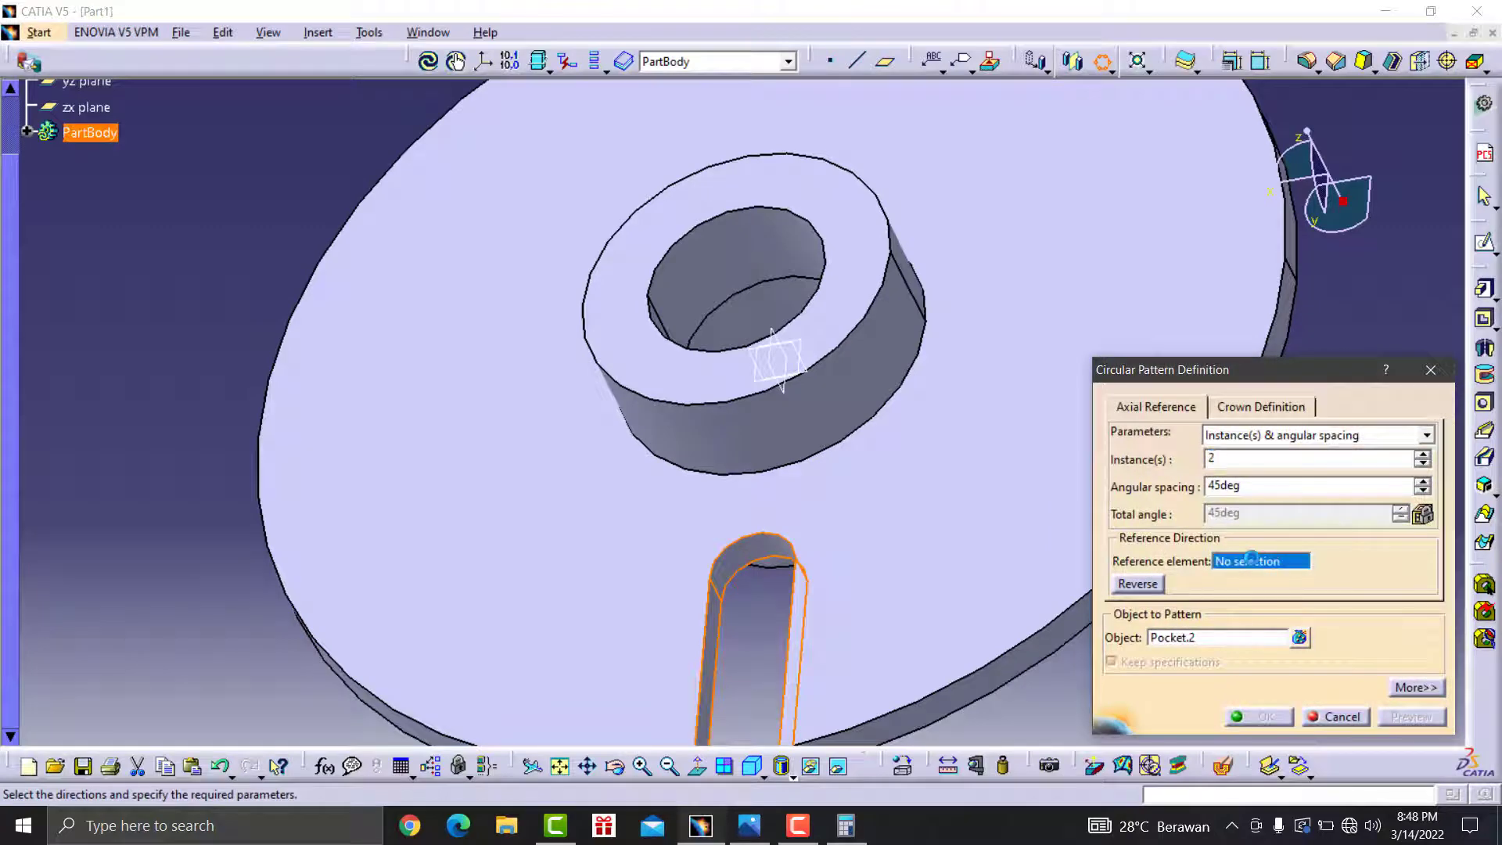
{"action": "left_click", "coordinate": [771, 260]}
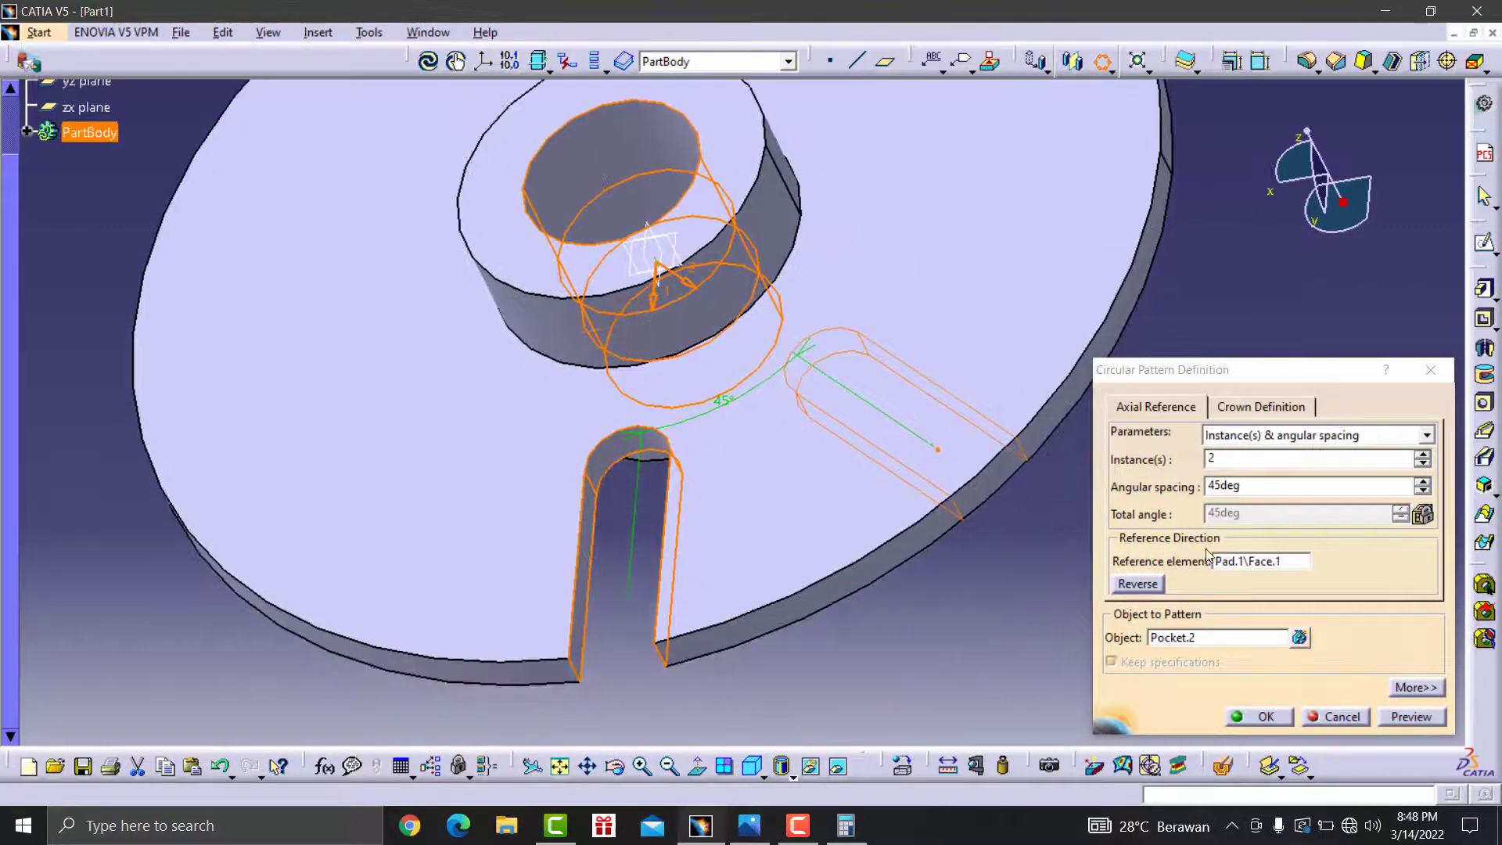
{"action": "double_click", "coordinate": [1211, 458]}
{"action": "type", "text": "6"}
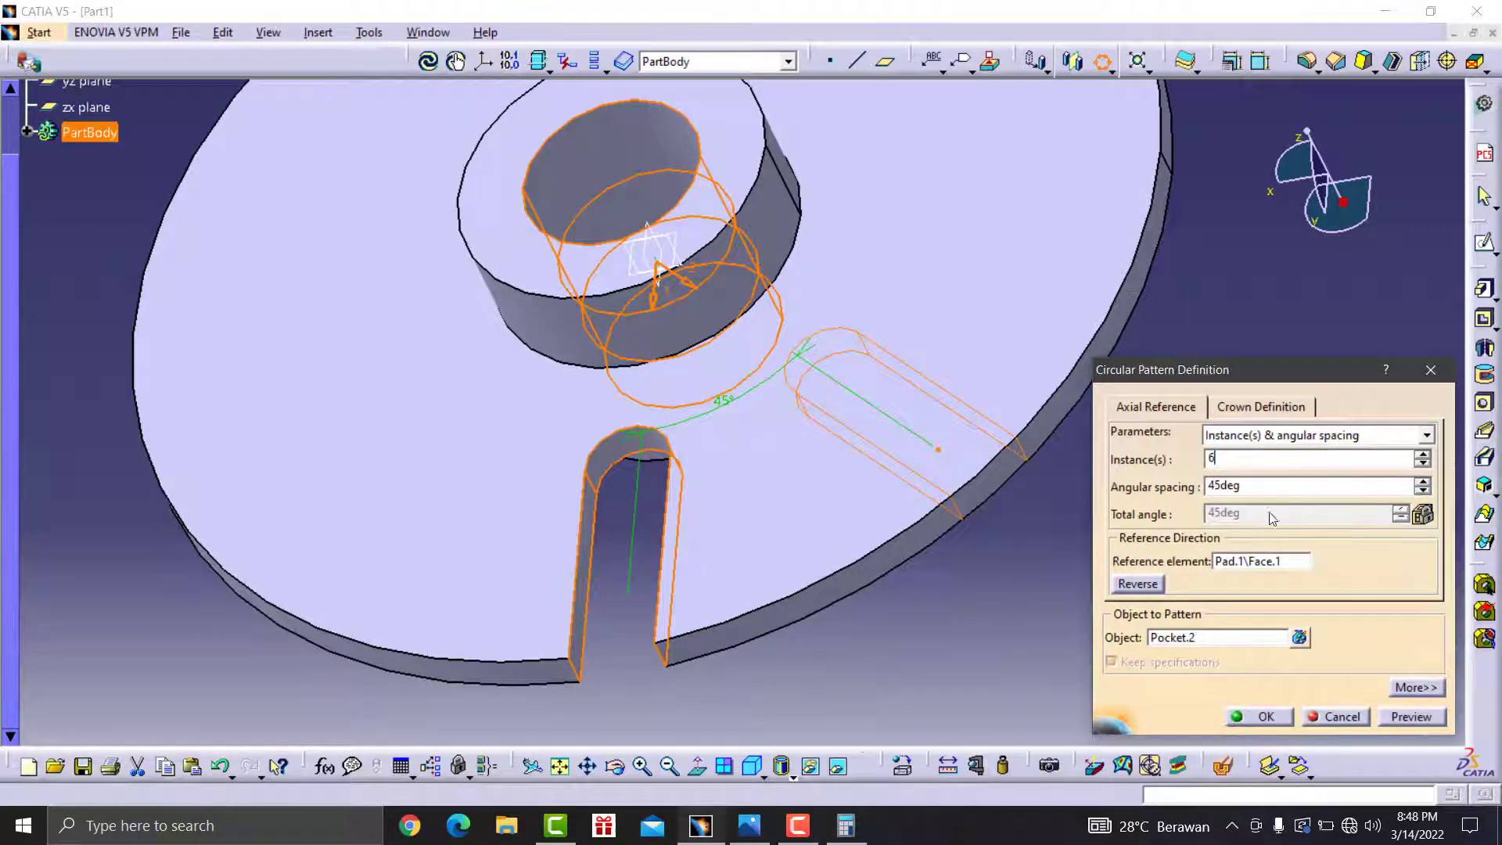
{"action": "left_click", "coordinate": [1260, 487]}
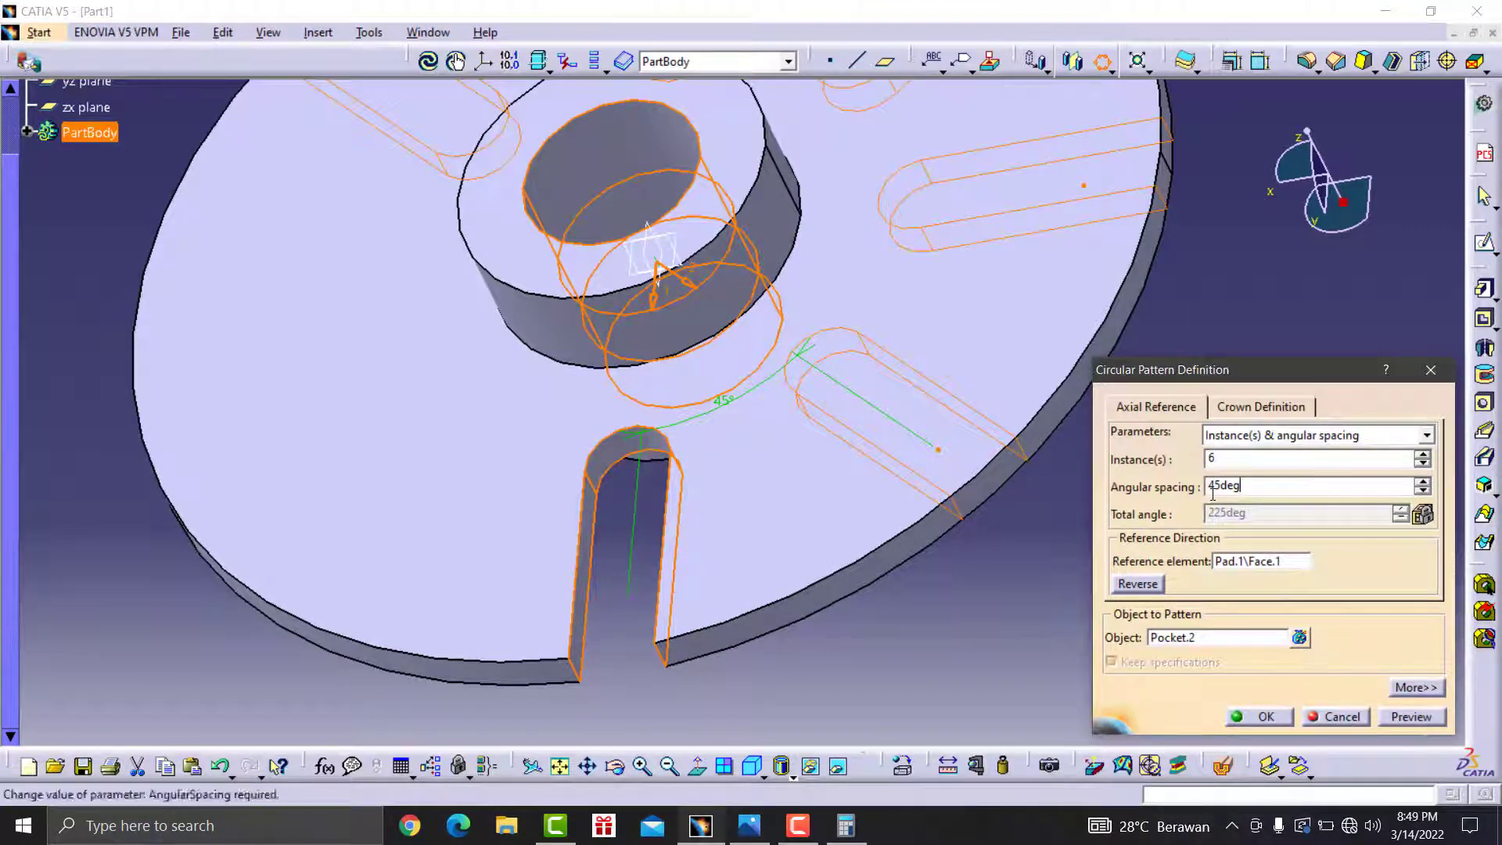
{"action": "middle_click_drag", "start_coordinate": [908, 227], "coordinate": [781, 408]}
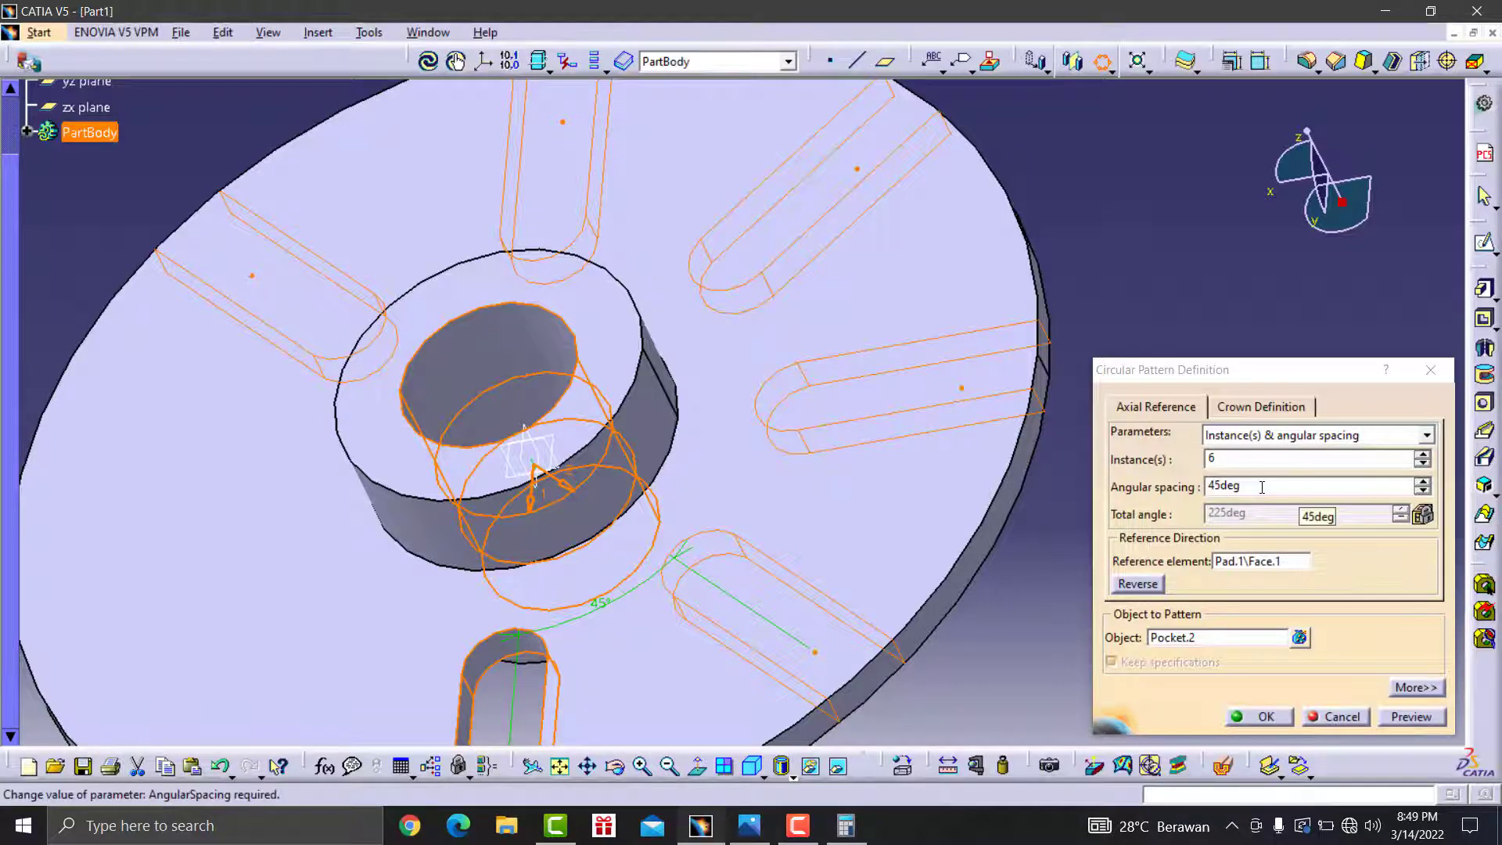
{"action": "left_click_drag", "start_coordinate": [1262, 487], "coordinate": [1160, 493]}
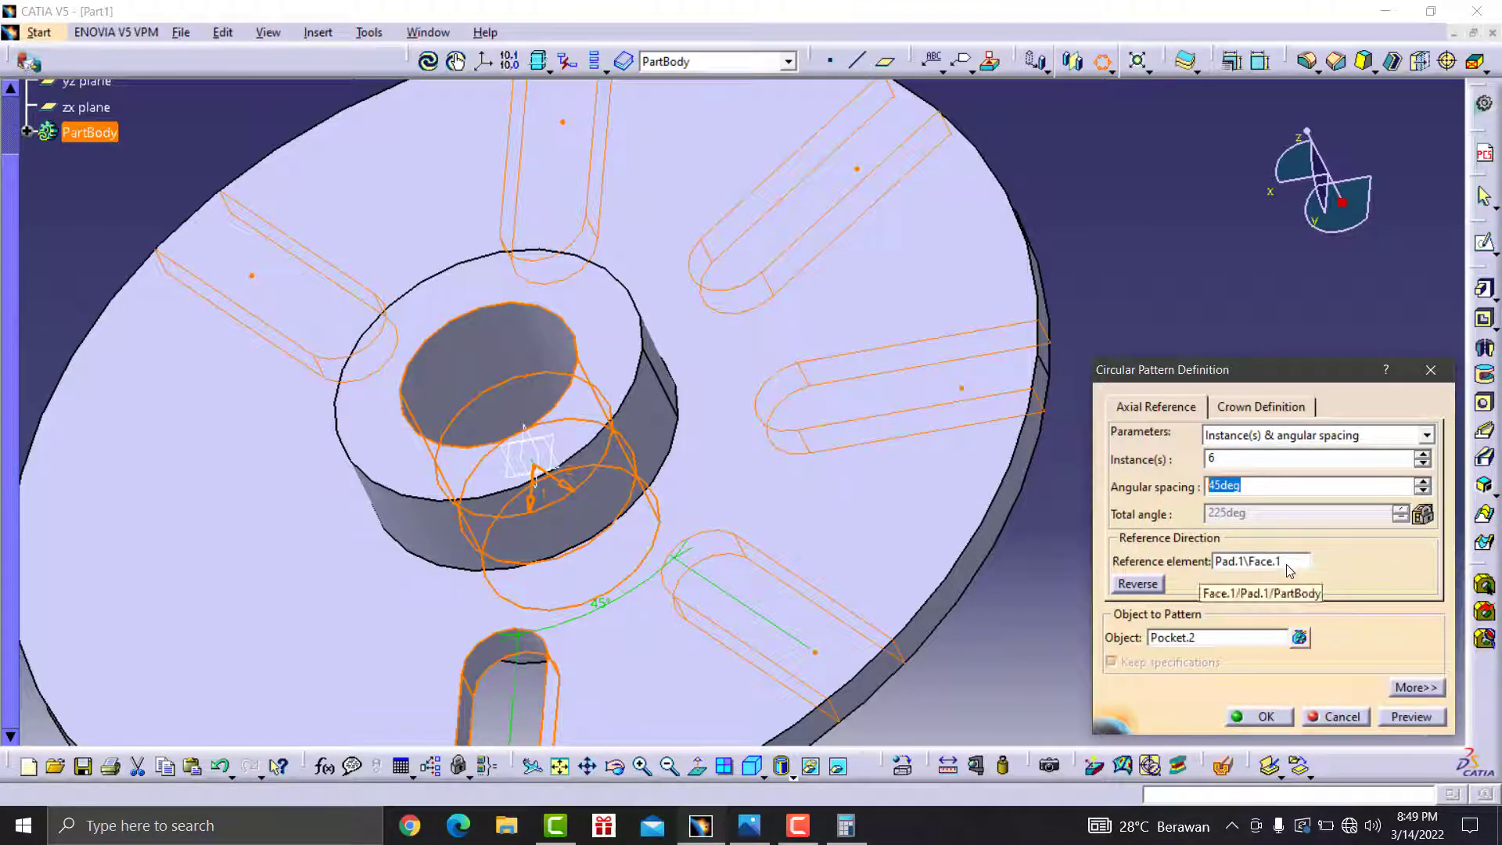
{"action": "type", "text": "3"}
{"action": "type", "text": "00"}
{"action": "left_click", "coordinate": [1224, 459]}
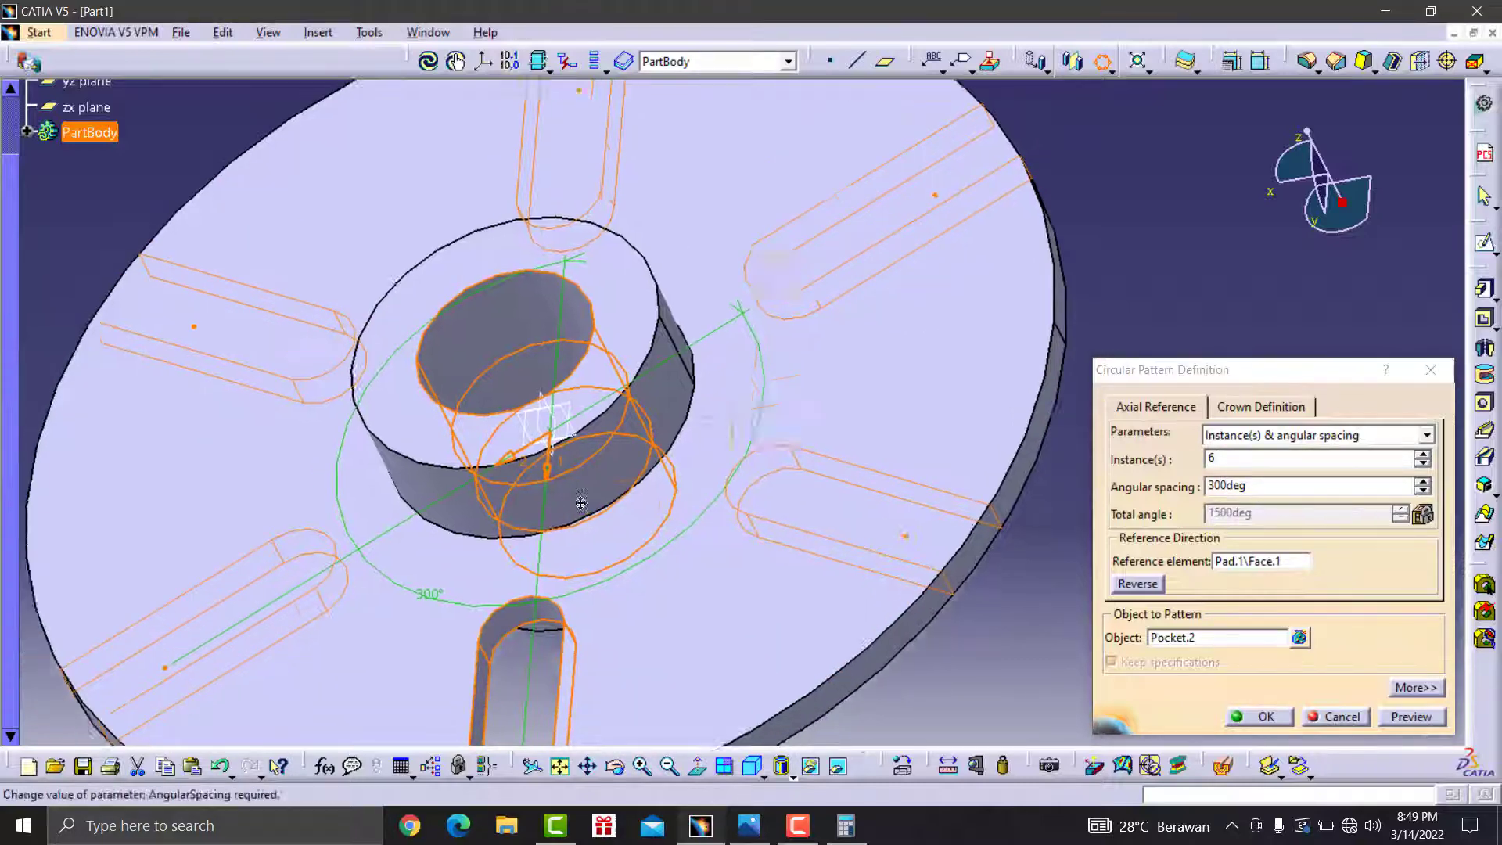
- Confirm the circular pattern, dismiss the warnings, and show the isometric view
{"action": "middle_click_drag", "start_coordinate": [548, 553], "coordinate": [636, 460]}
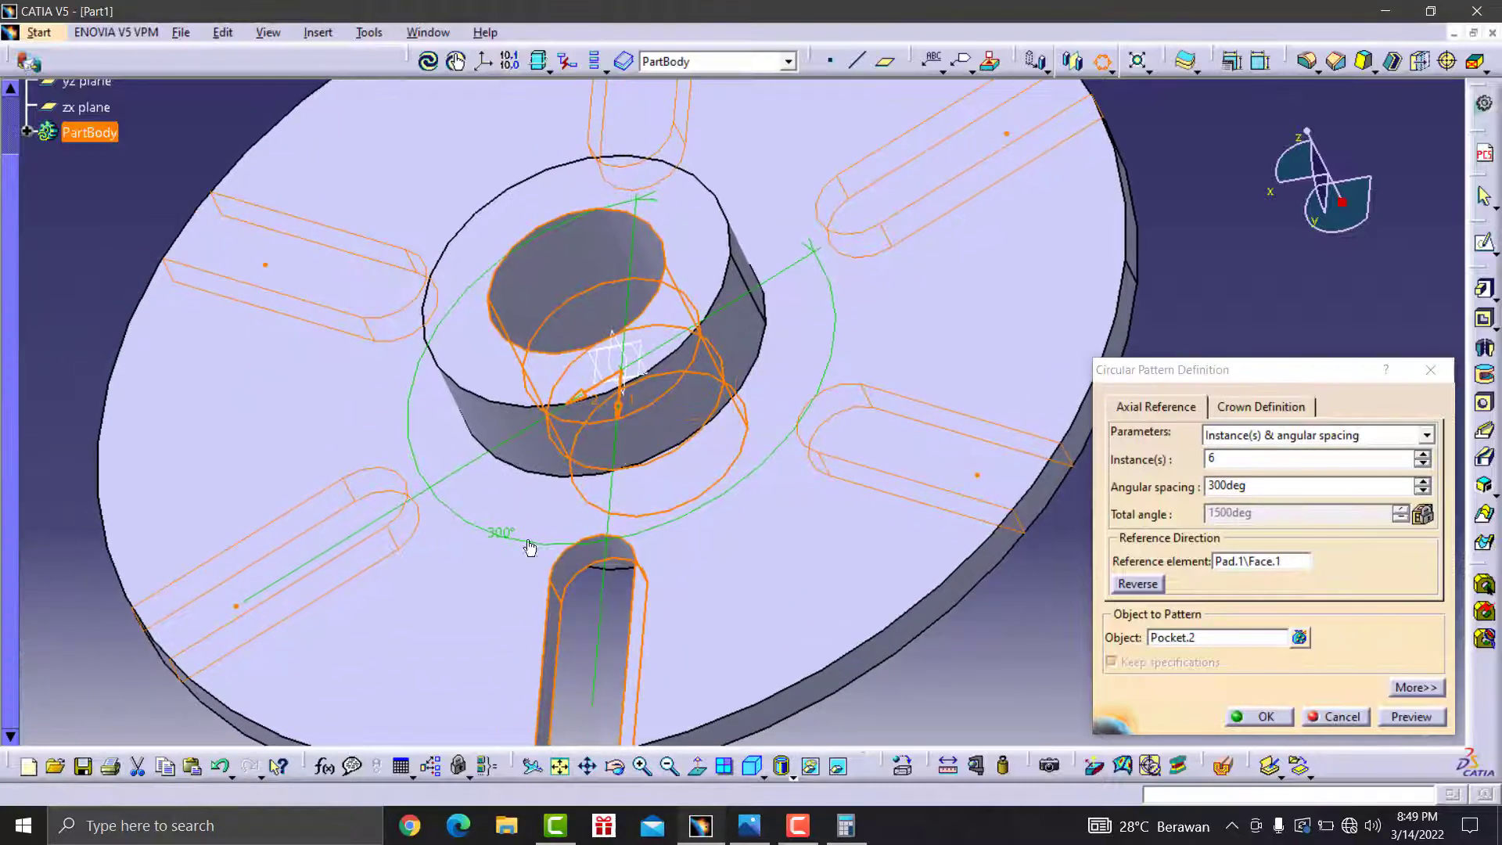
{"action": "left_click", "coordinate": [1266, 718]}
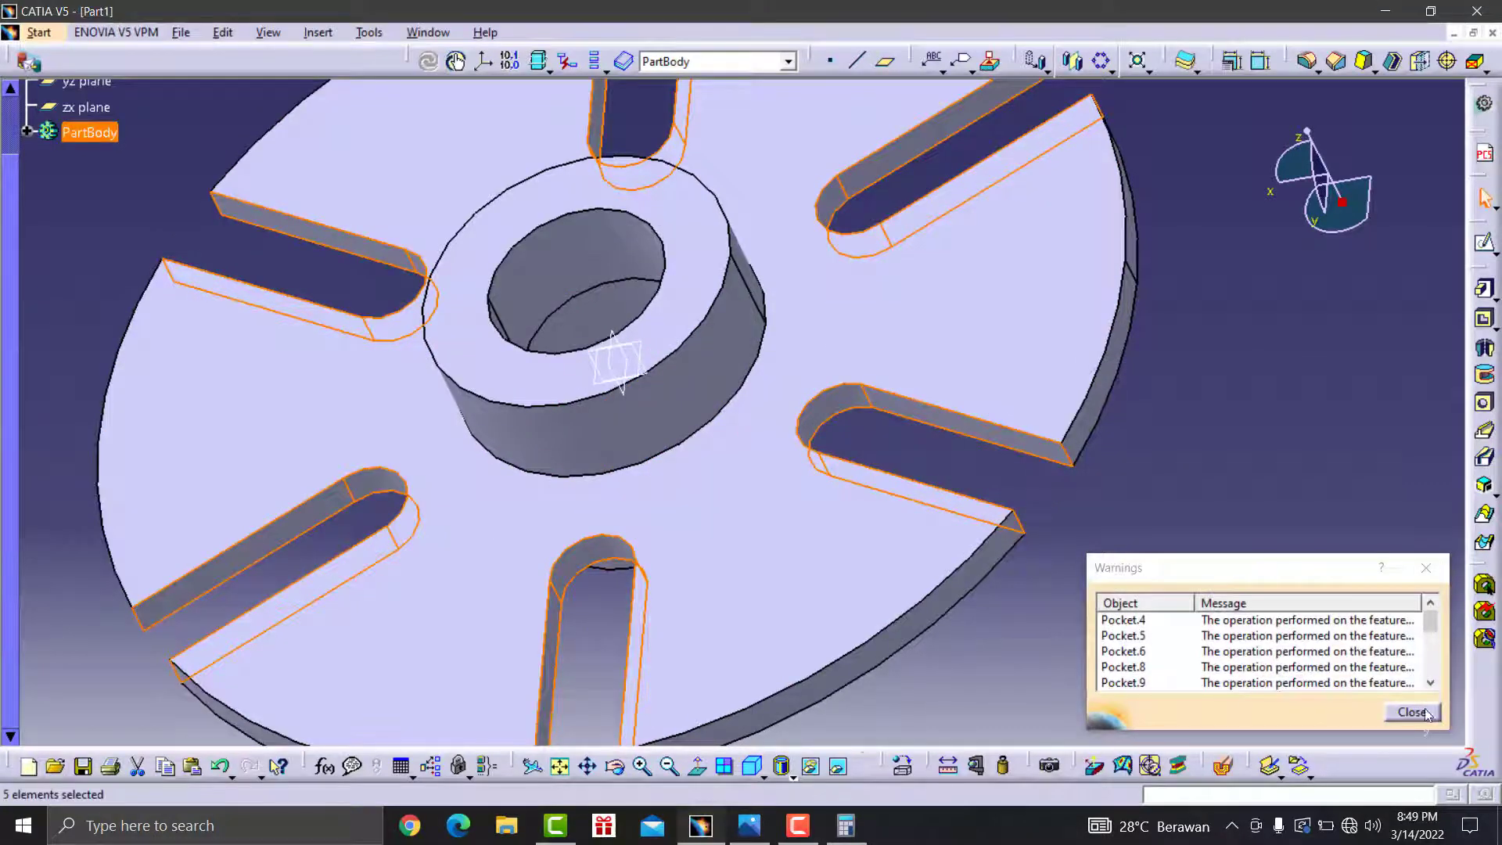
{"action": "left_click", "coordinate": [1426, 713]}
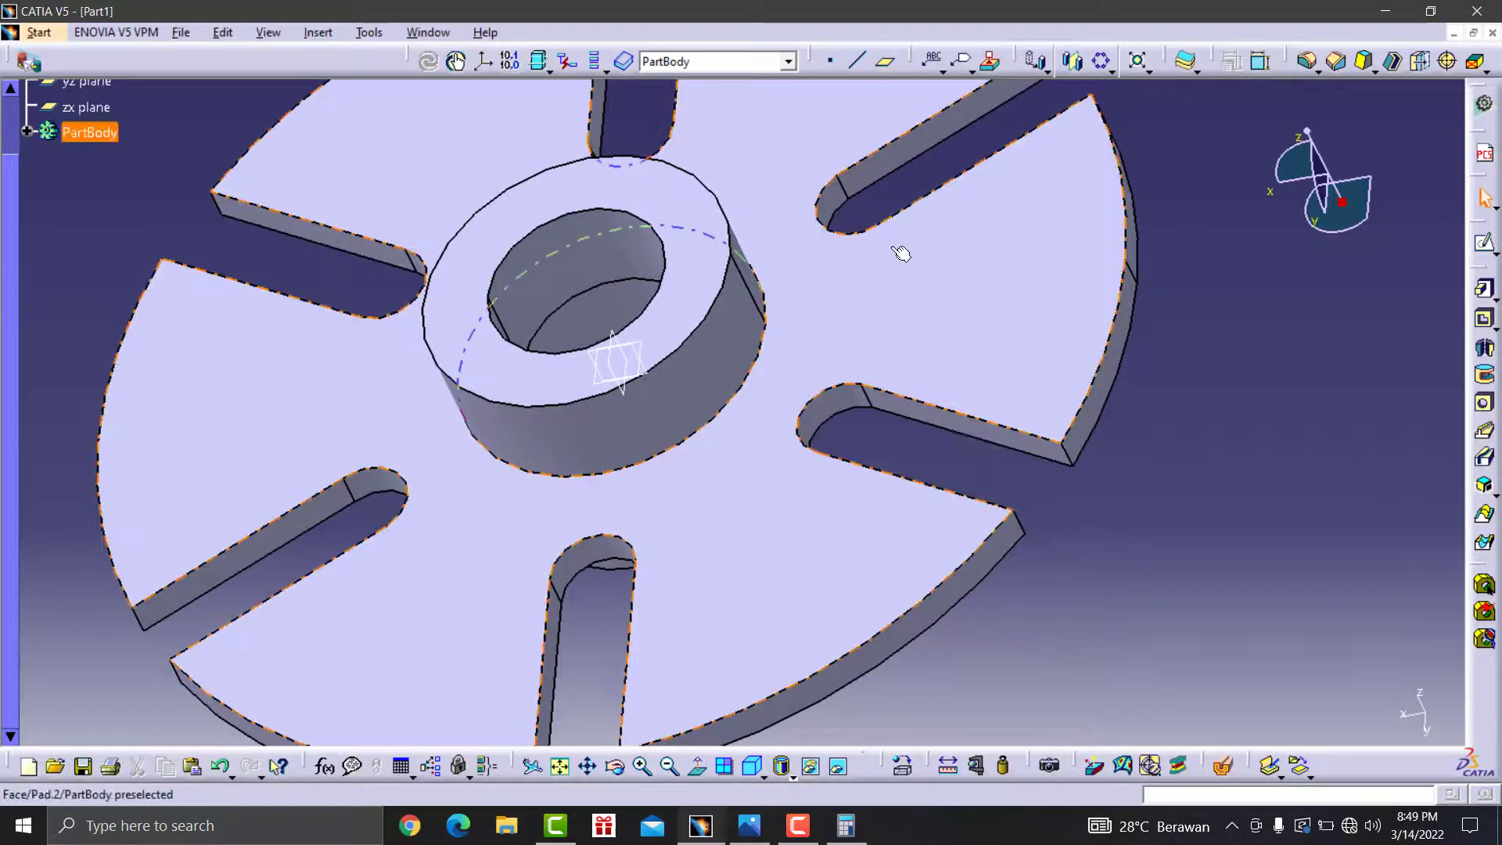
{"action": "left_click", "coordinate": [756, 773]}
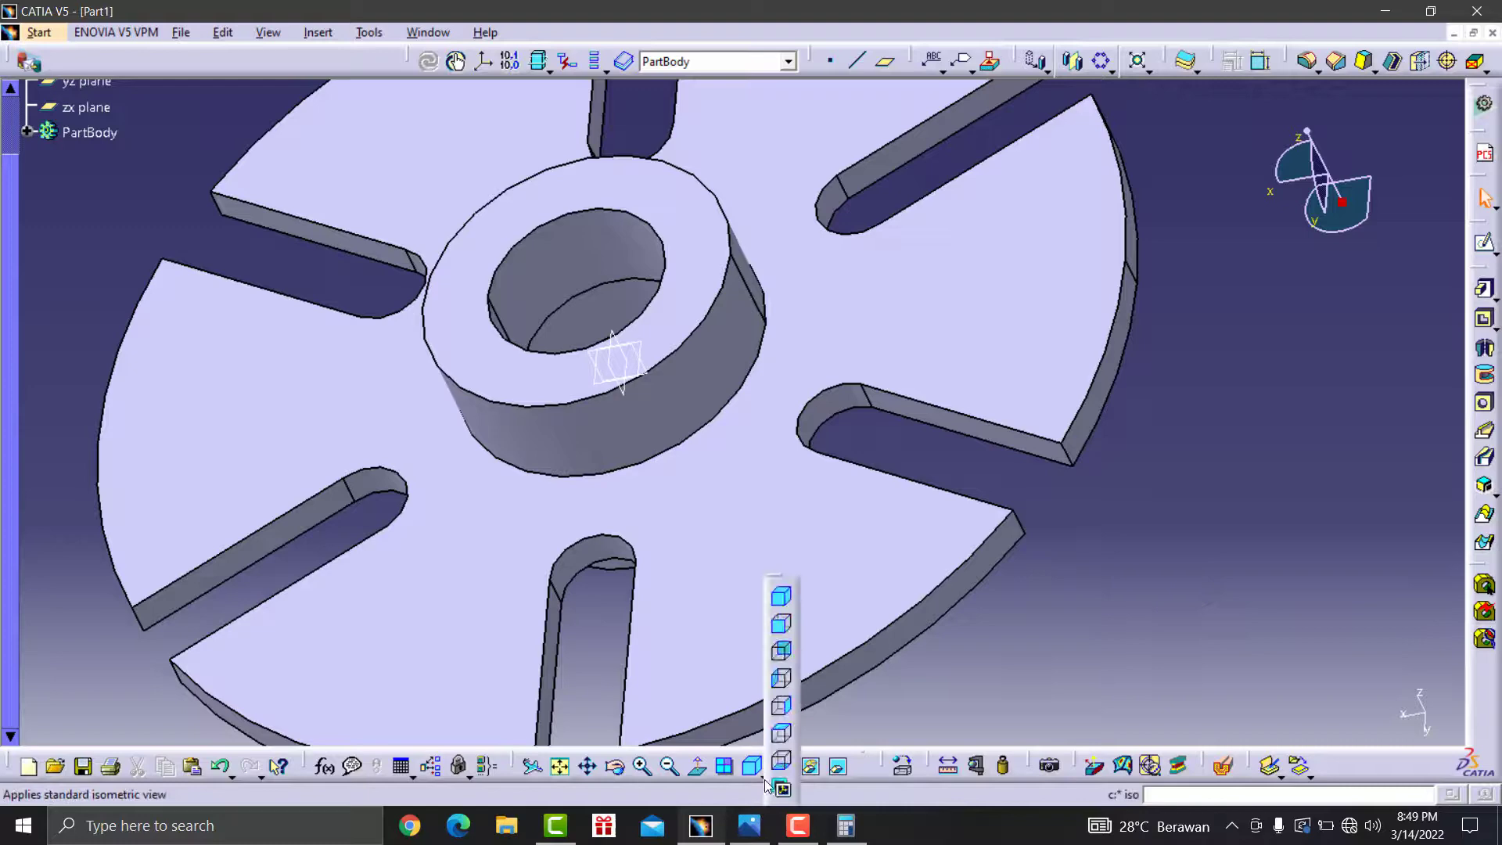
{"action": "left_click", "coordinate": [784, 600]}
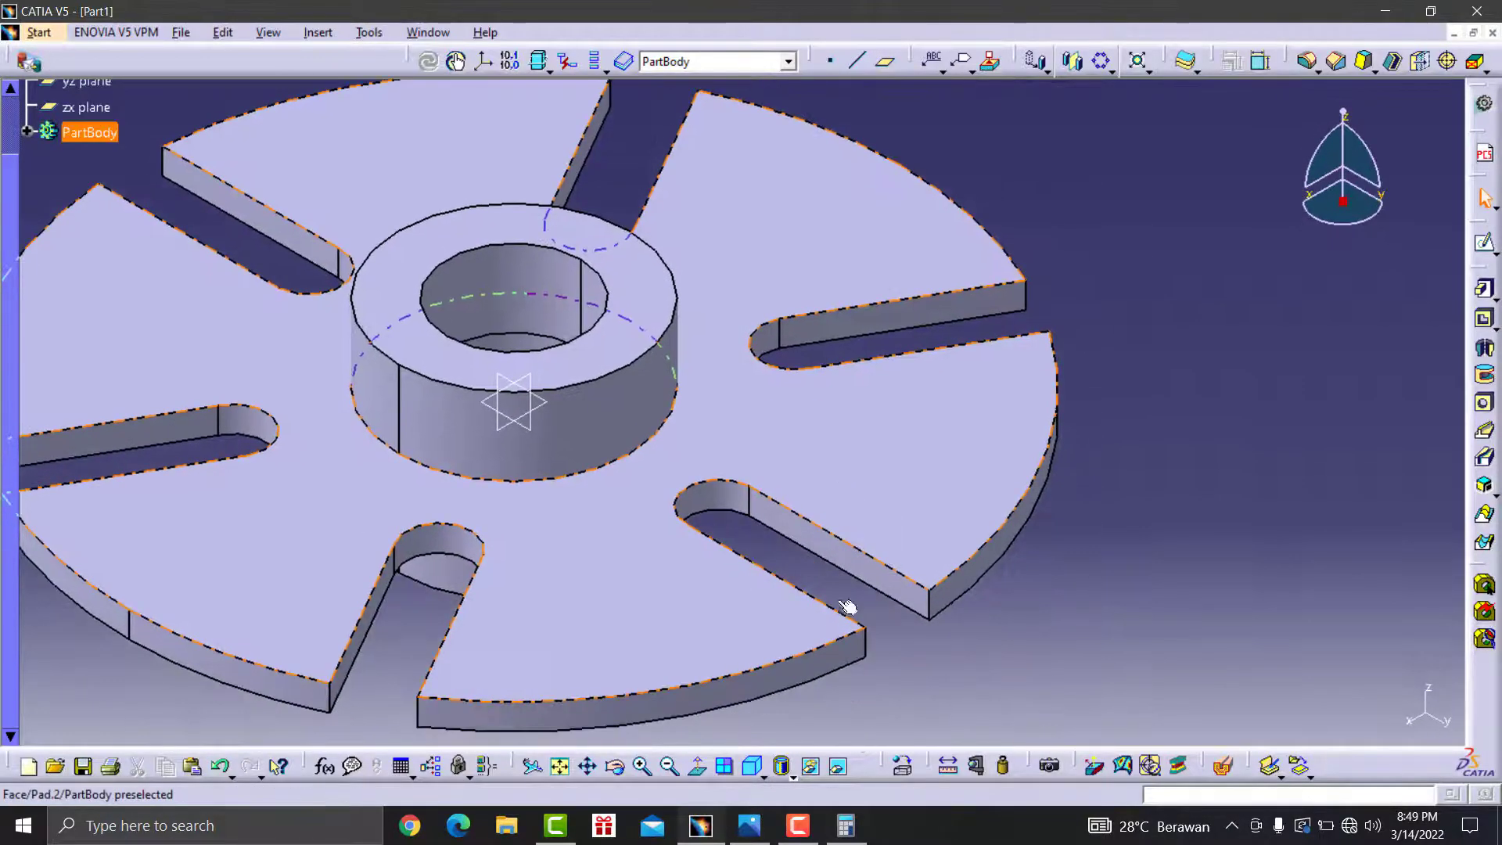
- Review the Exercise 6 drawing for the rim cut dimensions
{"action": "left_click", "coordinate": [749, 825]}
{"action": "scroll", "coordinate": [1221, 329], "scroll_direction": "down", "scroll_amount": 3}
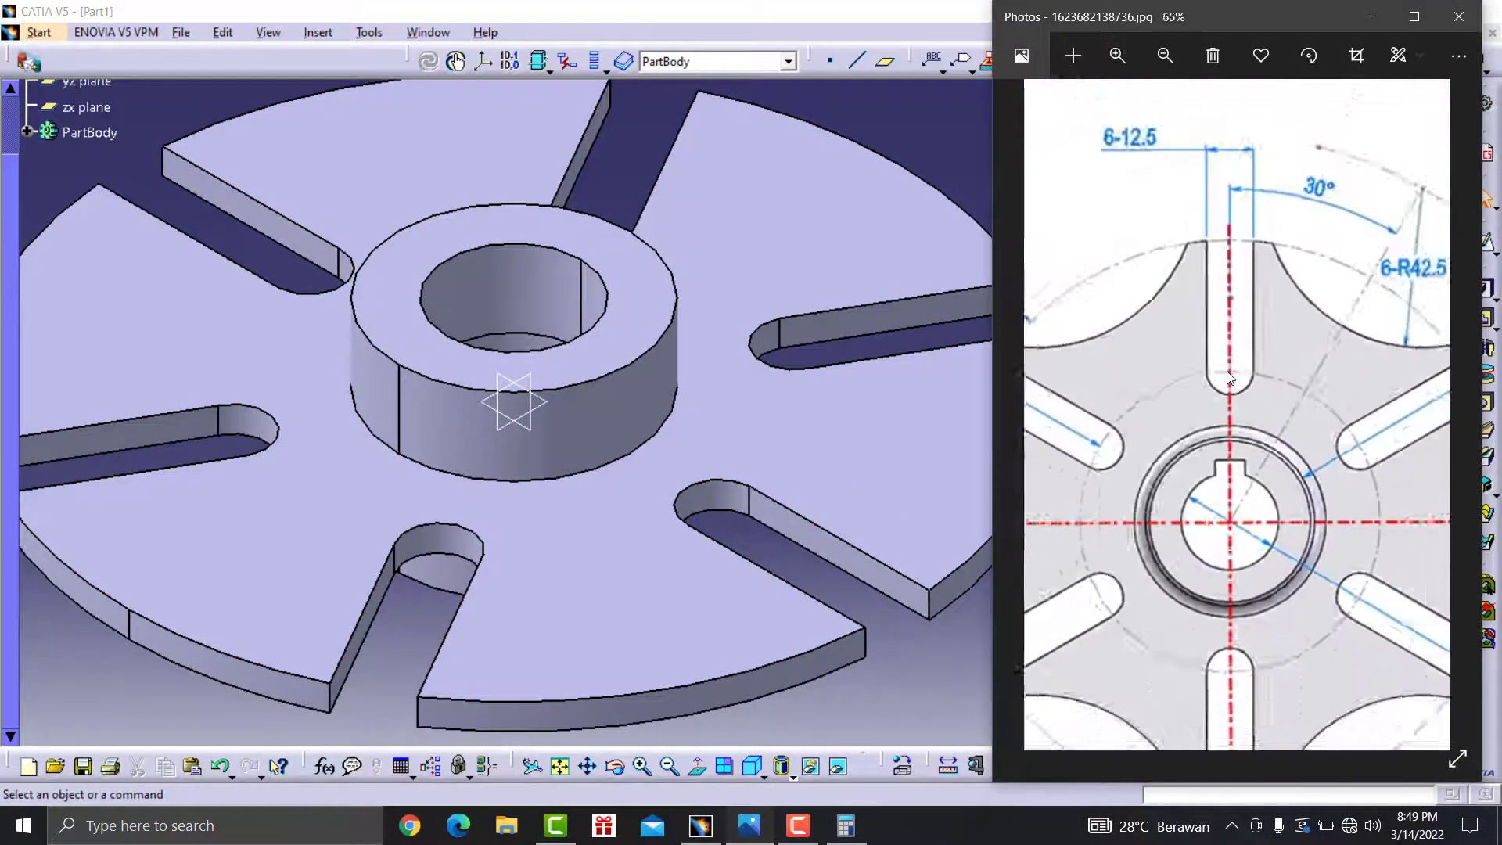
{"action": "scroll", "coordinate": [1202, 280], "scroll_direction": "down", "scroll_amount": 1}
{"action": "scroll", "coordinate": [1203, 280], "scroll_direction": "up", "scroll_amount": 3}
{"action": "scroll", "coordinate": [1202, 280], "scroll_direction": "up", "scroll_amount": 3}
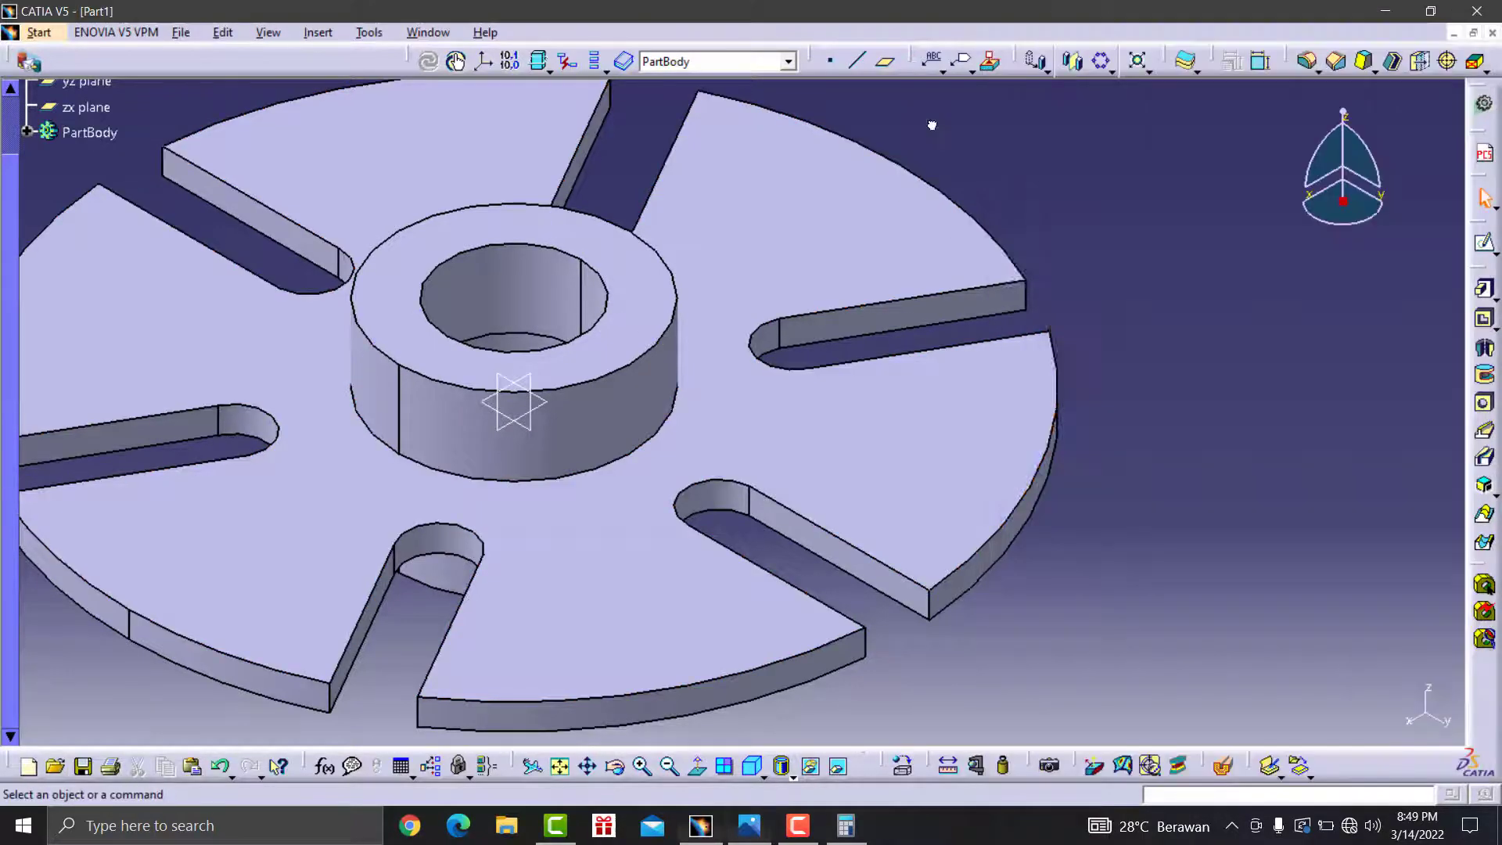
- Start a new sketch on the slotted disc's top face
{"action": "left_click", "coordinate": [901, 172]}
{"action": "left_click", "coordinate": [735, 442]}
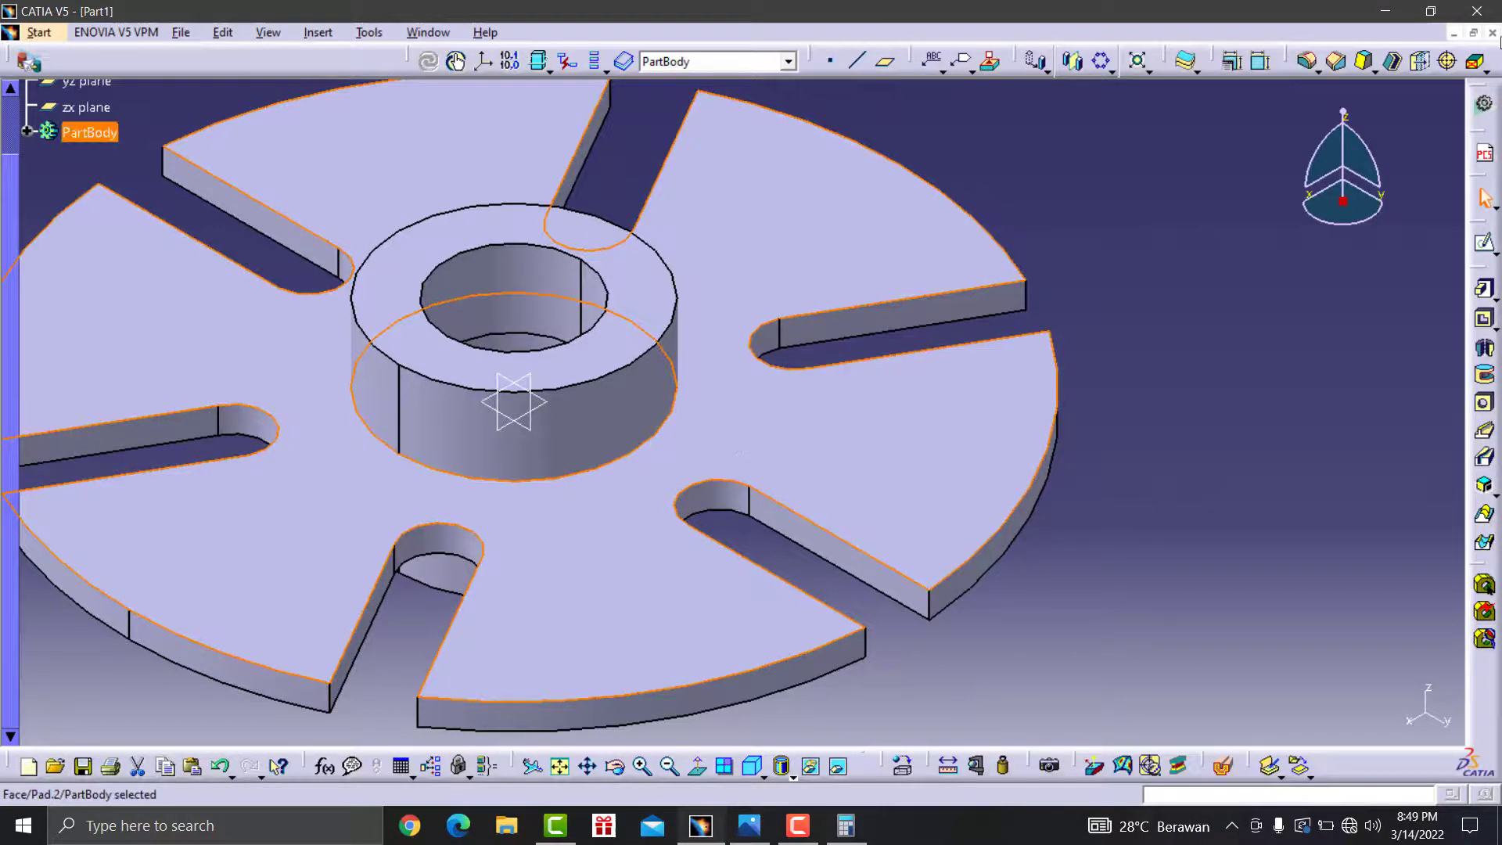
{"action": "left_click", "coordinate": [1484, 242]}
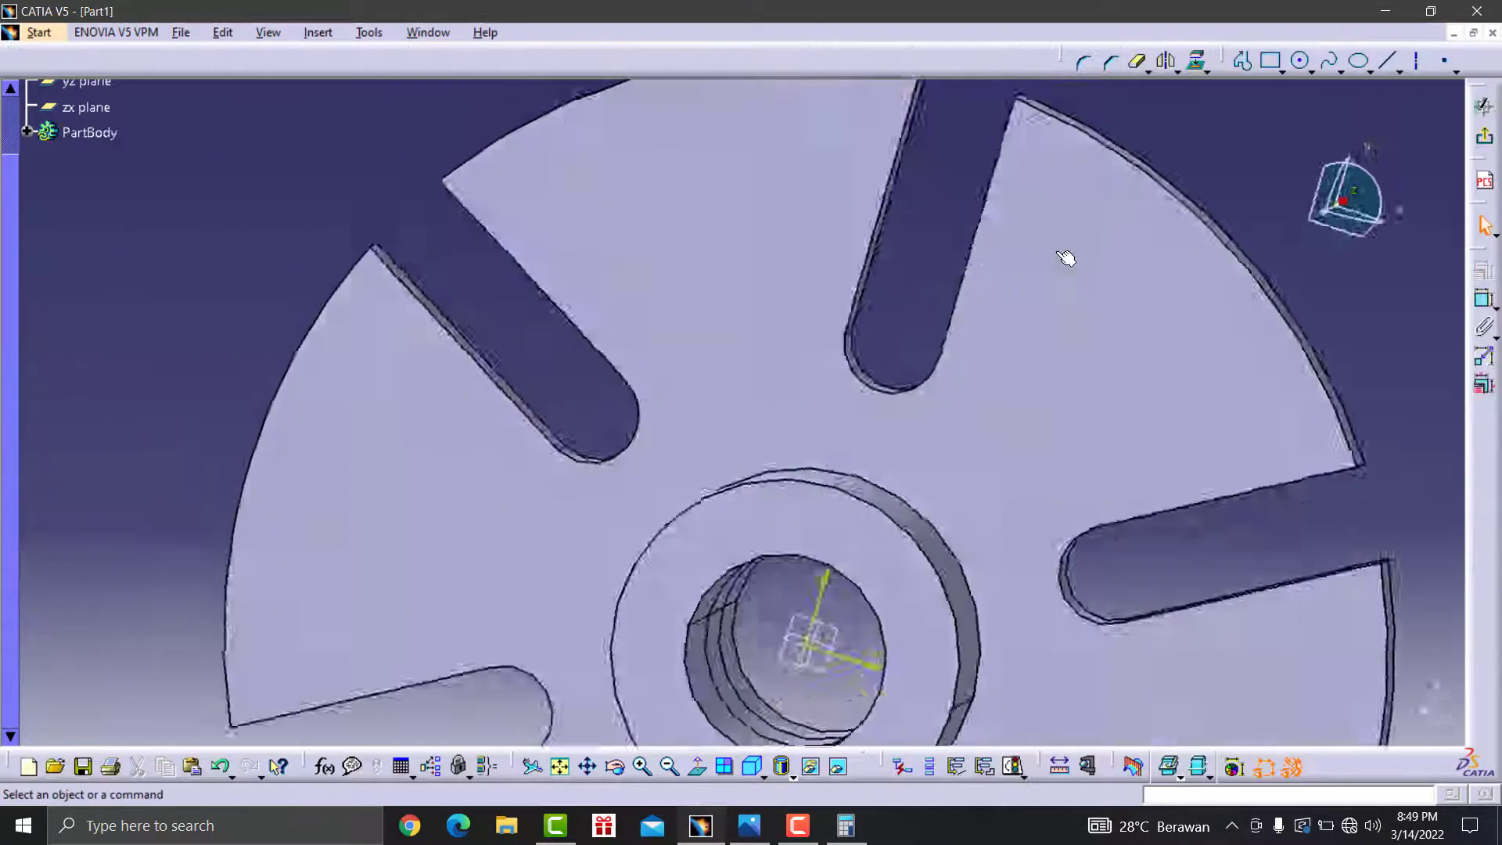
- Draw a large circle centred on the sketch origin around the wheel
{"action": "left_click", "coordinate": [665, 774]}
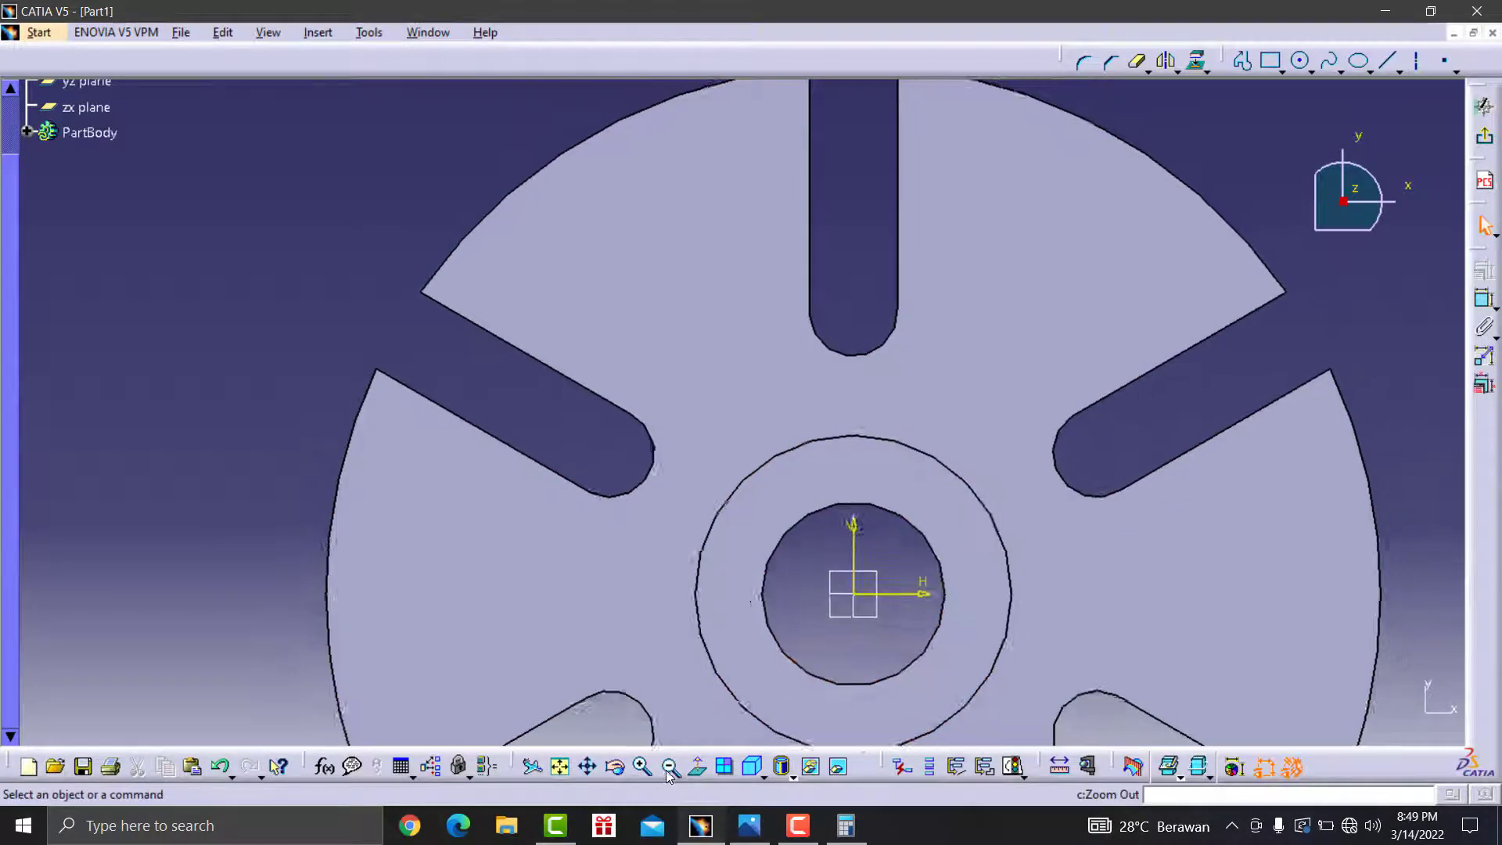
{"action": "left_click", "coordinate": [664, 774]}
{"action": "mouse_move", "coordinate": [1181, 312]}
{"action": "middle_mouse_down"}
{"action": "mouse_move", "coordinate": [815, 318]}
{"action": "mouse_move", "coordinate": [875, 296]}
{"action": "middle_mouse_up"}
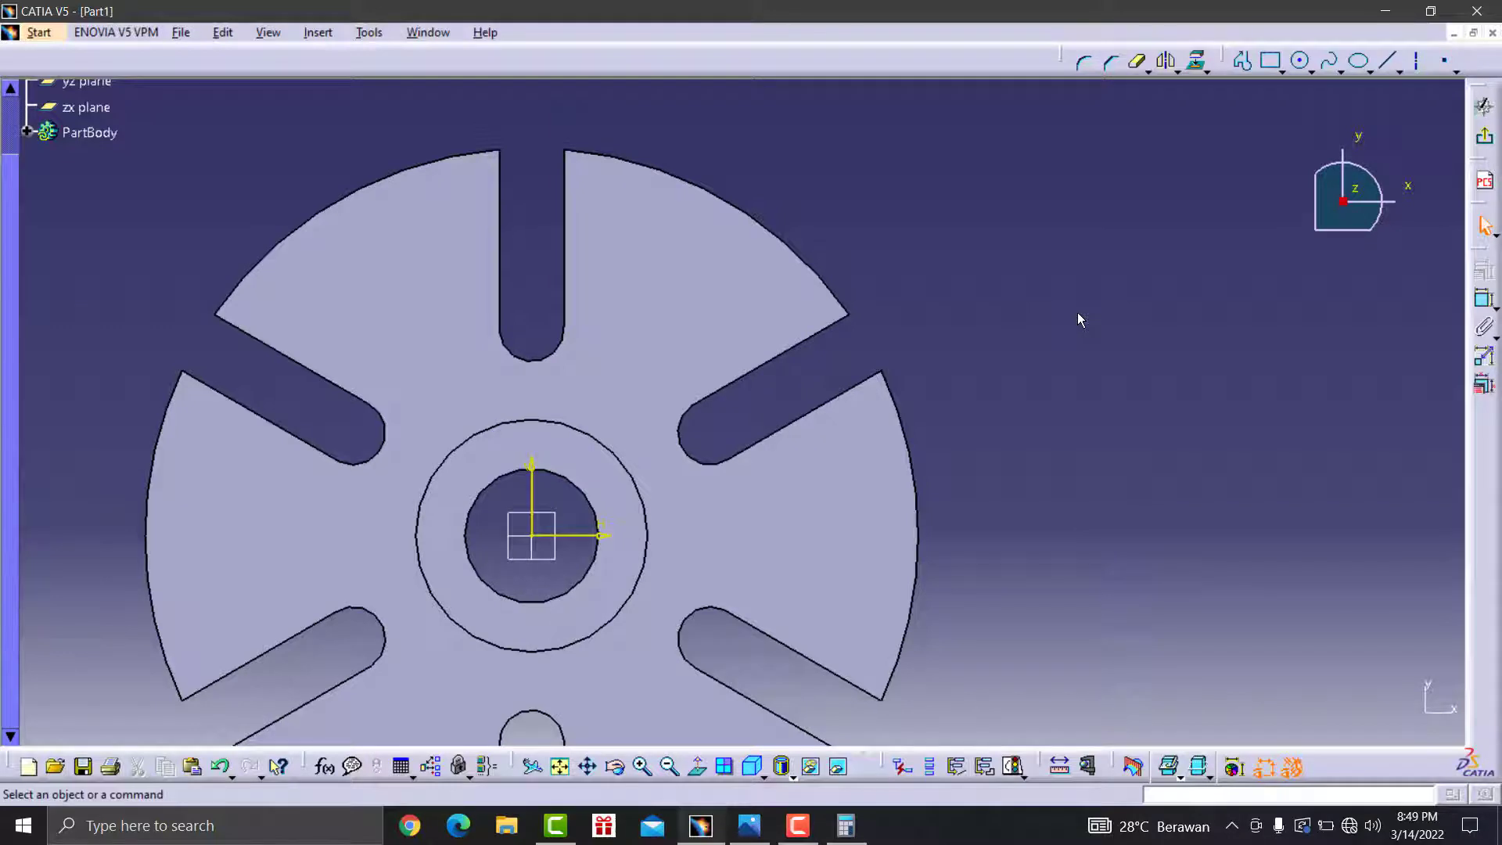
{"action": "left_click", "coordinate": [1302, 60]}
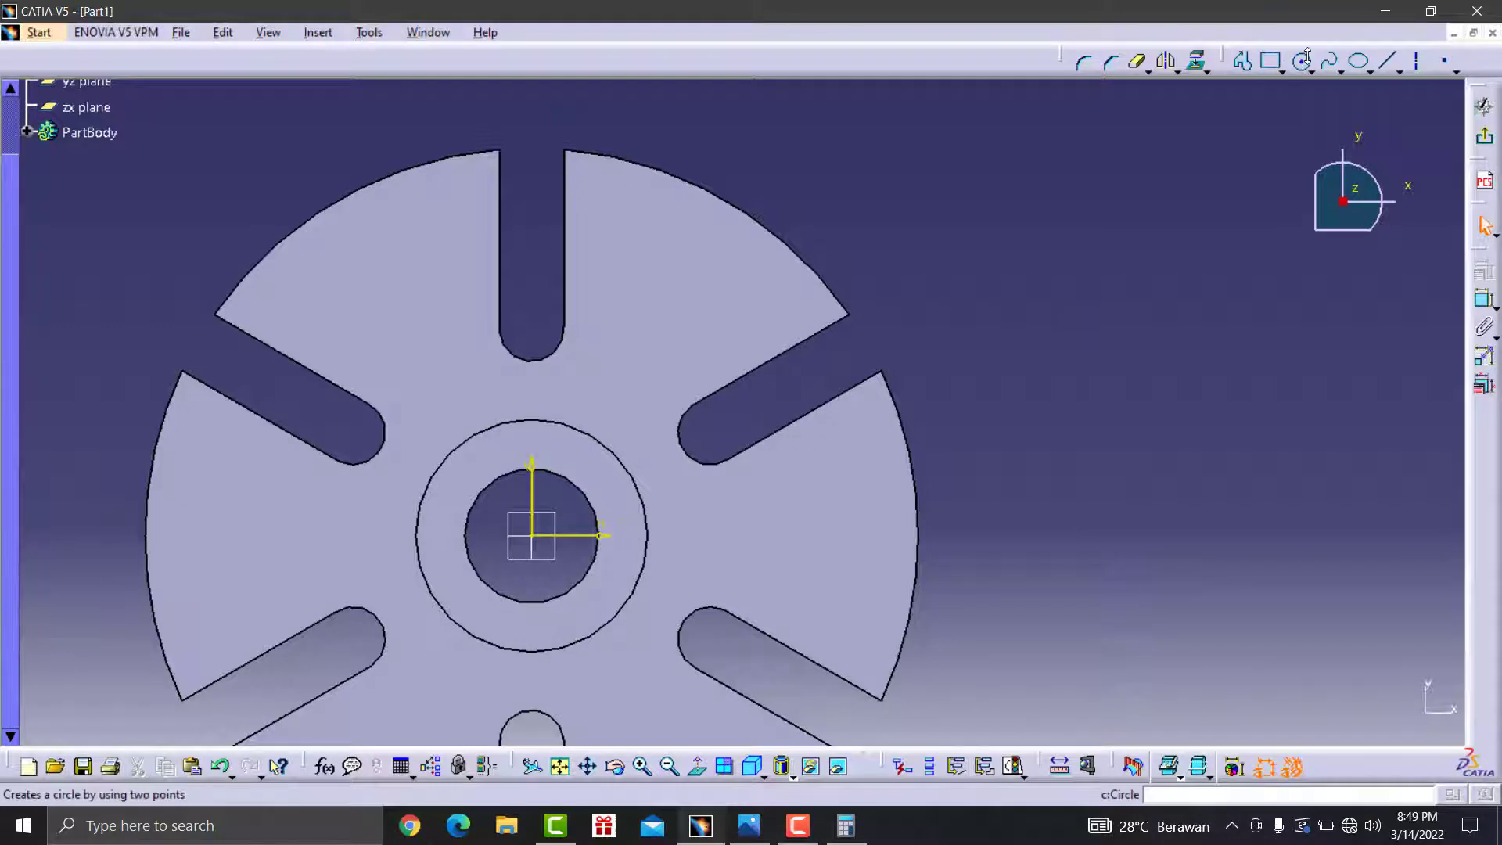
{"action": "left_click", "coordinate": [1303, 63]}
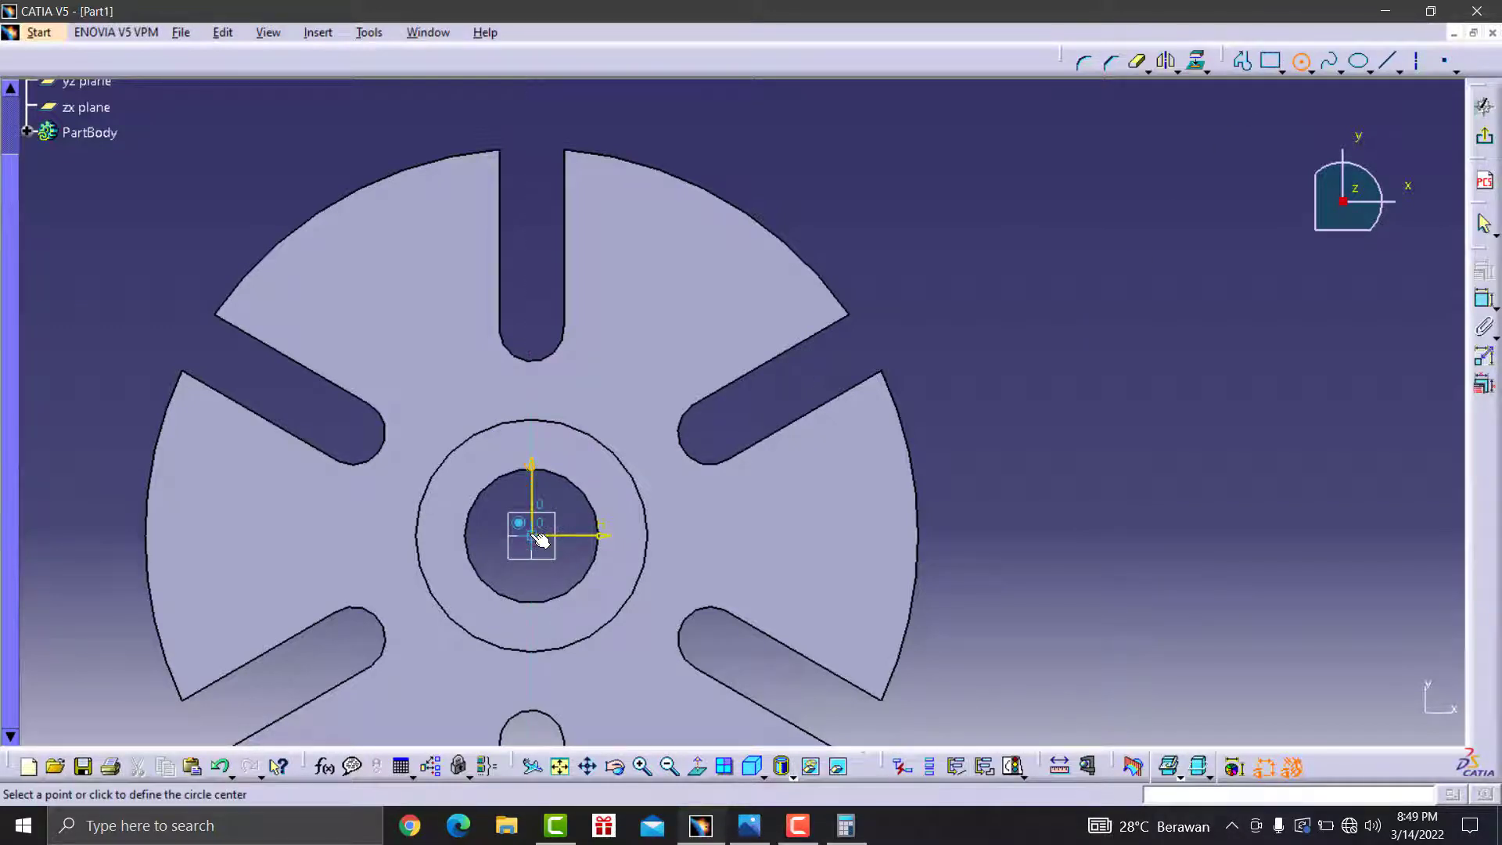
{"action": "left_click", "coordinate": [532, 536]}
{"action": "left_click", "coordinate": [1047, 563]}
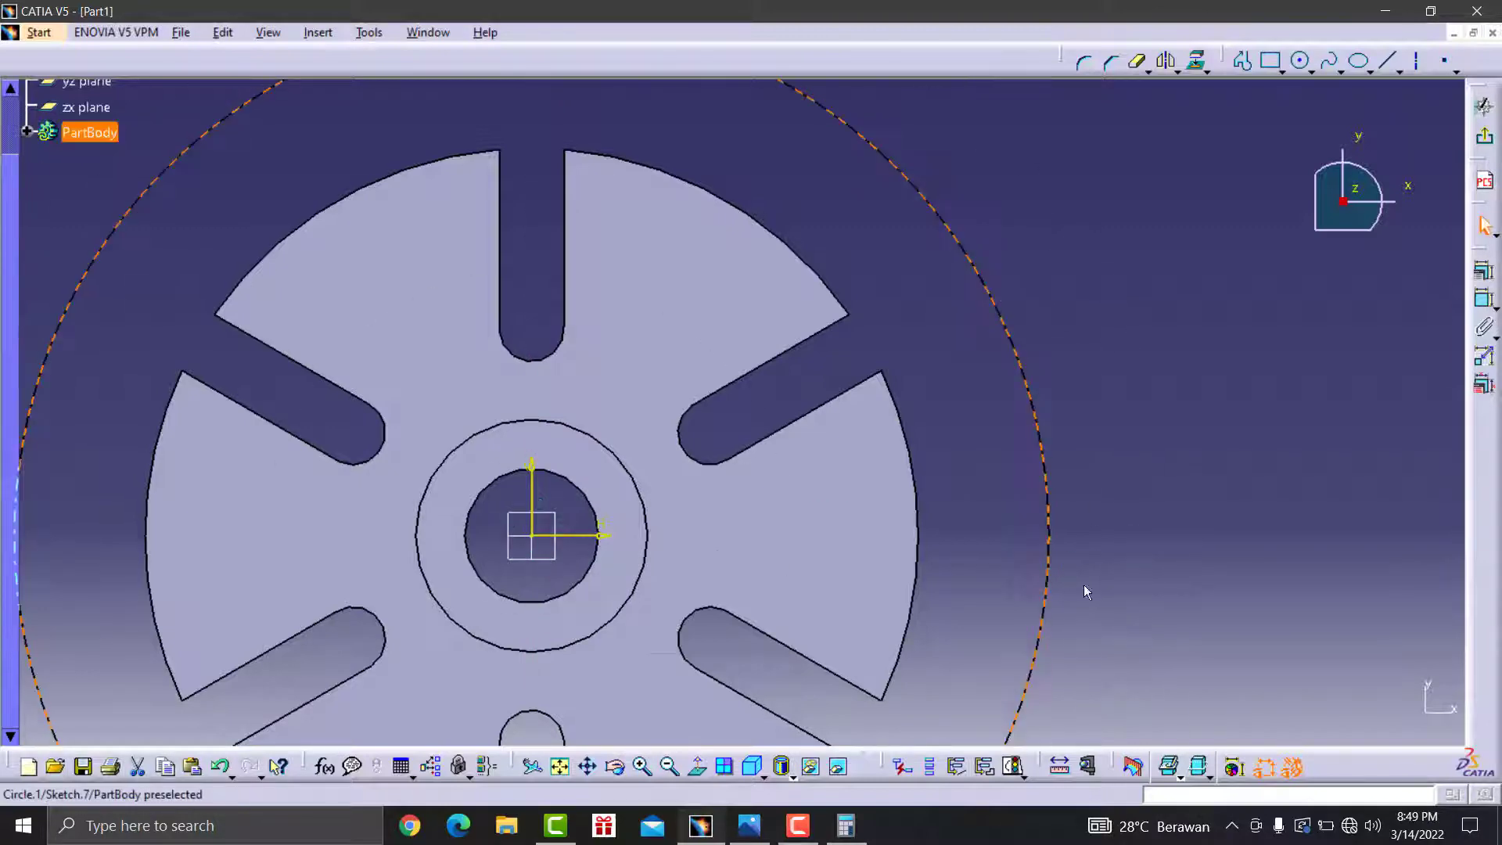
- Check the Ø205 callout in the Exercise 6 reference drawing
{"action": "left_click", "coordinate": [749, 826]}
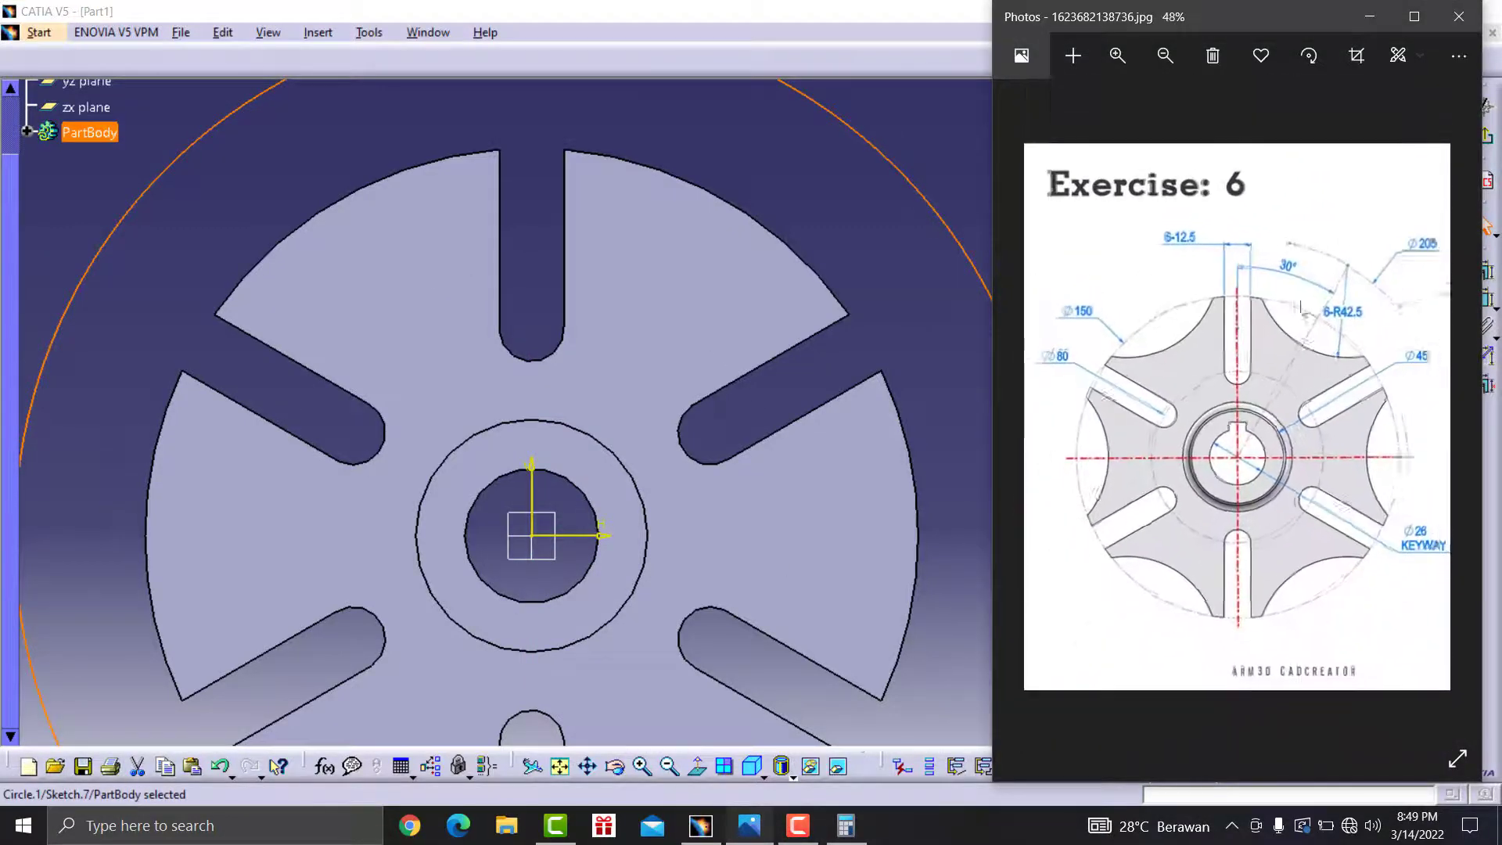
{"action": "scroll", "coordinate": [1409, 211], "scroll_direction": "up", "scroll_amount": 3}
{"action": "scroll", "coordinate": [1362, 266], "scroll_direction": "up", "scroll_amount": 3}
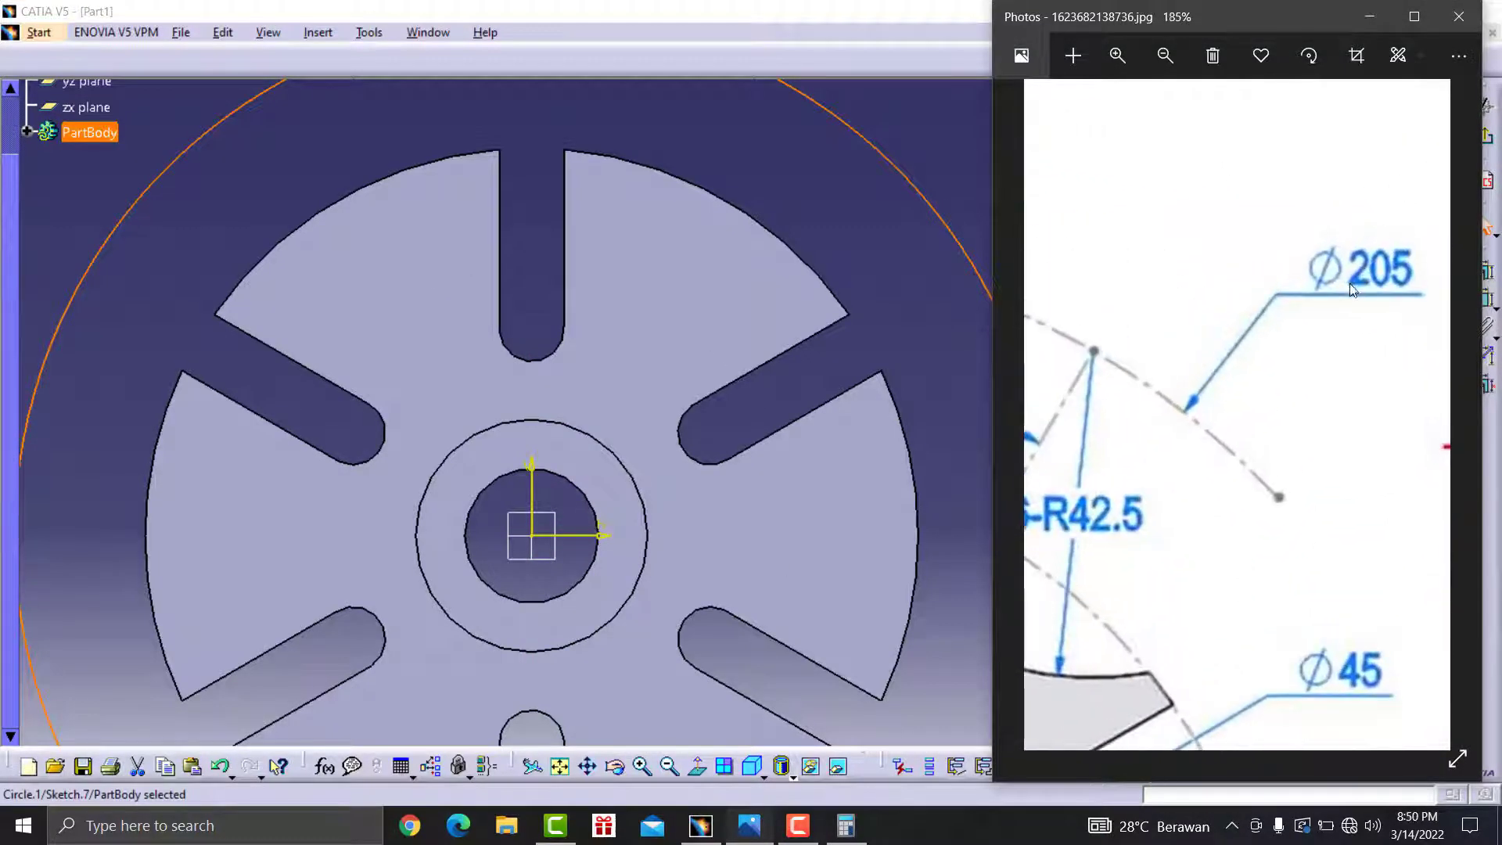
{"action": "scroll", "coordinate": [1336, 385], "scroll_direction": "down", "scroll_amount": 3}
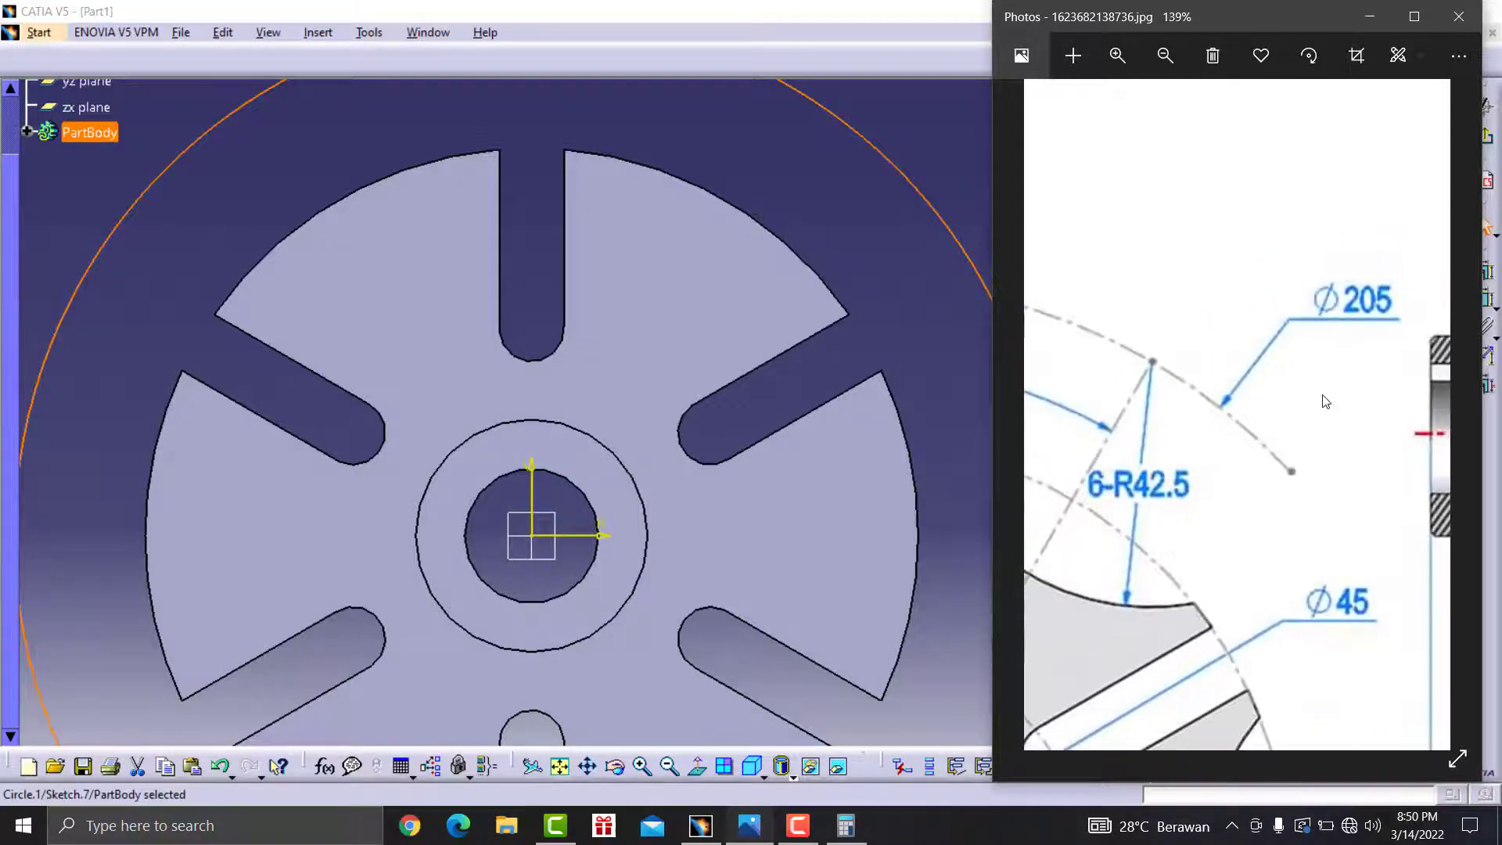
{"action": "scroll", "coordinate": [1330, 391], "scroll_direction": "down", "scroll_amount": 2}
{"action": "scroll", "coordinate": [1339, 235], "scroll_direction": "up", "scroll_amount": 3}
{"action": "scroll", "coordinate": [1340, 235], "scroll_direction": "up", "scroll_amount": 3}
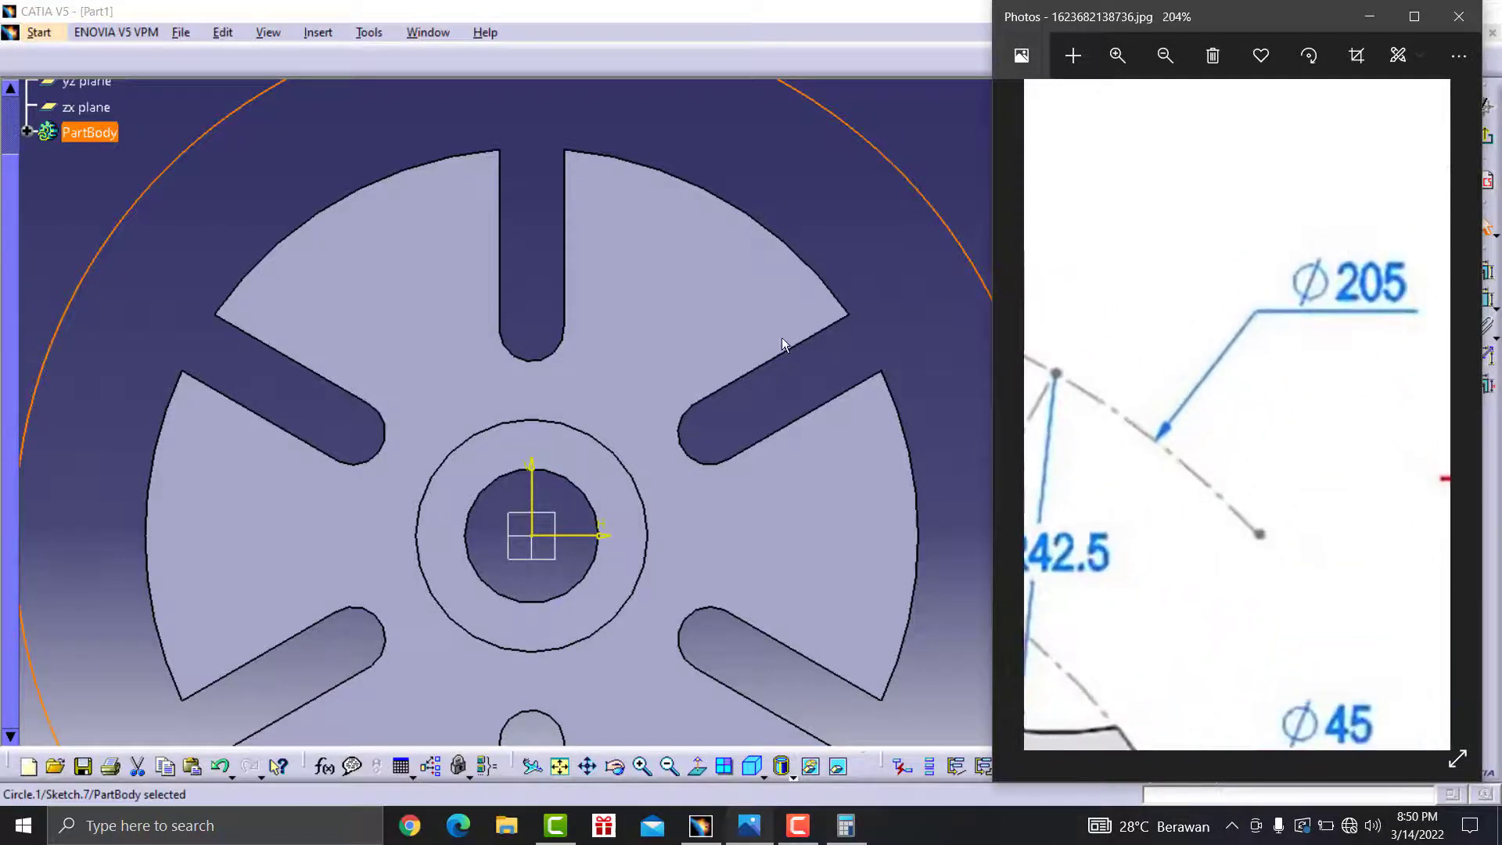
- Constrain the large circle's diameter to 205 mm
{"action": "left_click", "coordinate": [825, 219]}
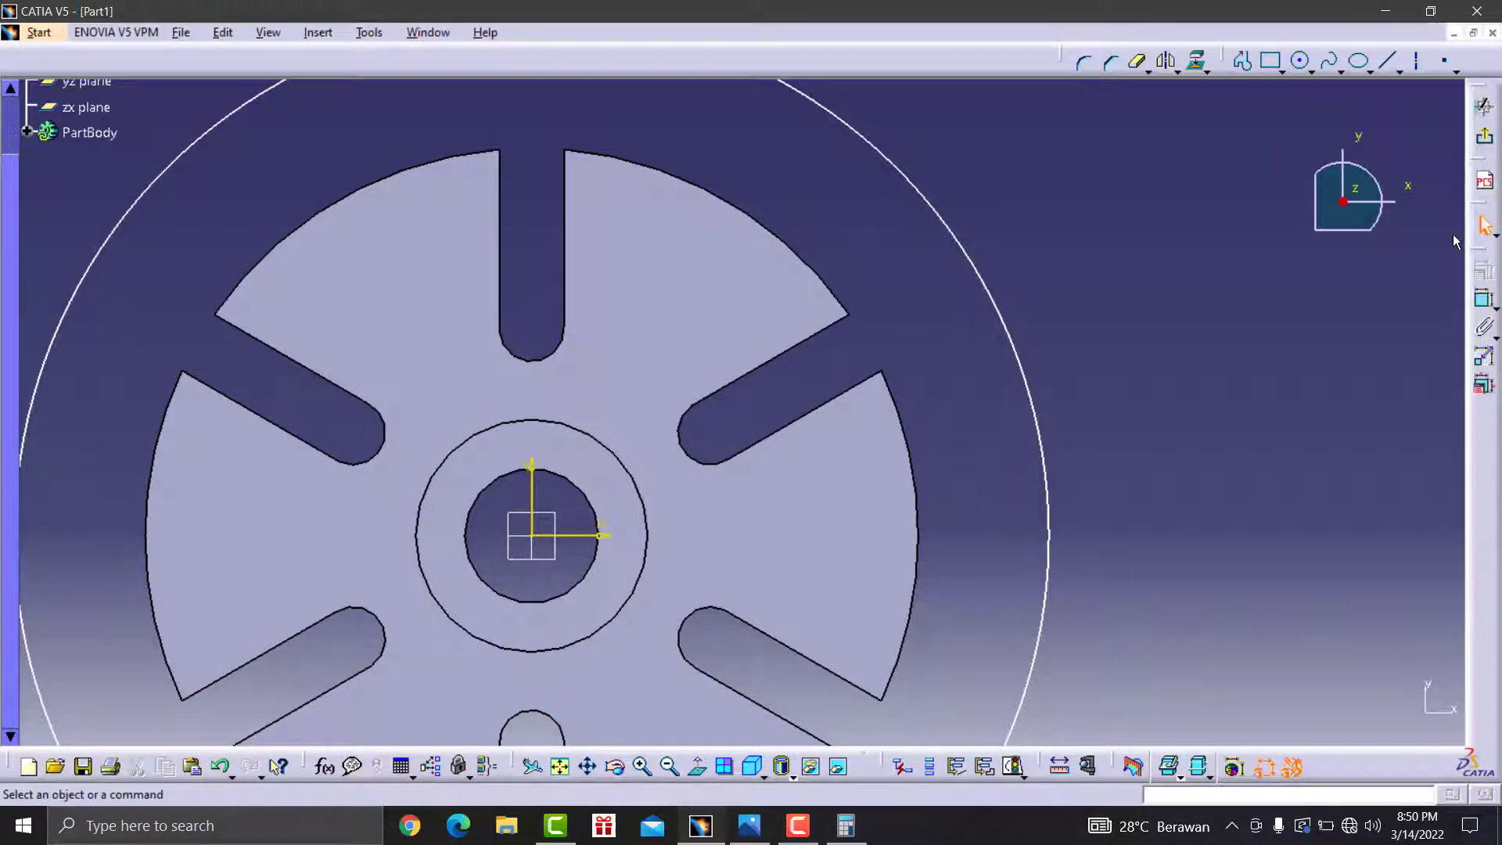
{"action": "left_click", "coordinate": [1029, 379]}
{"action": "double_click", "coordinate": [1115, 360]}
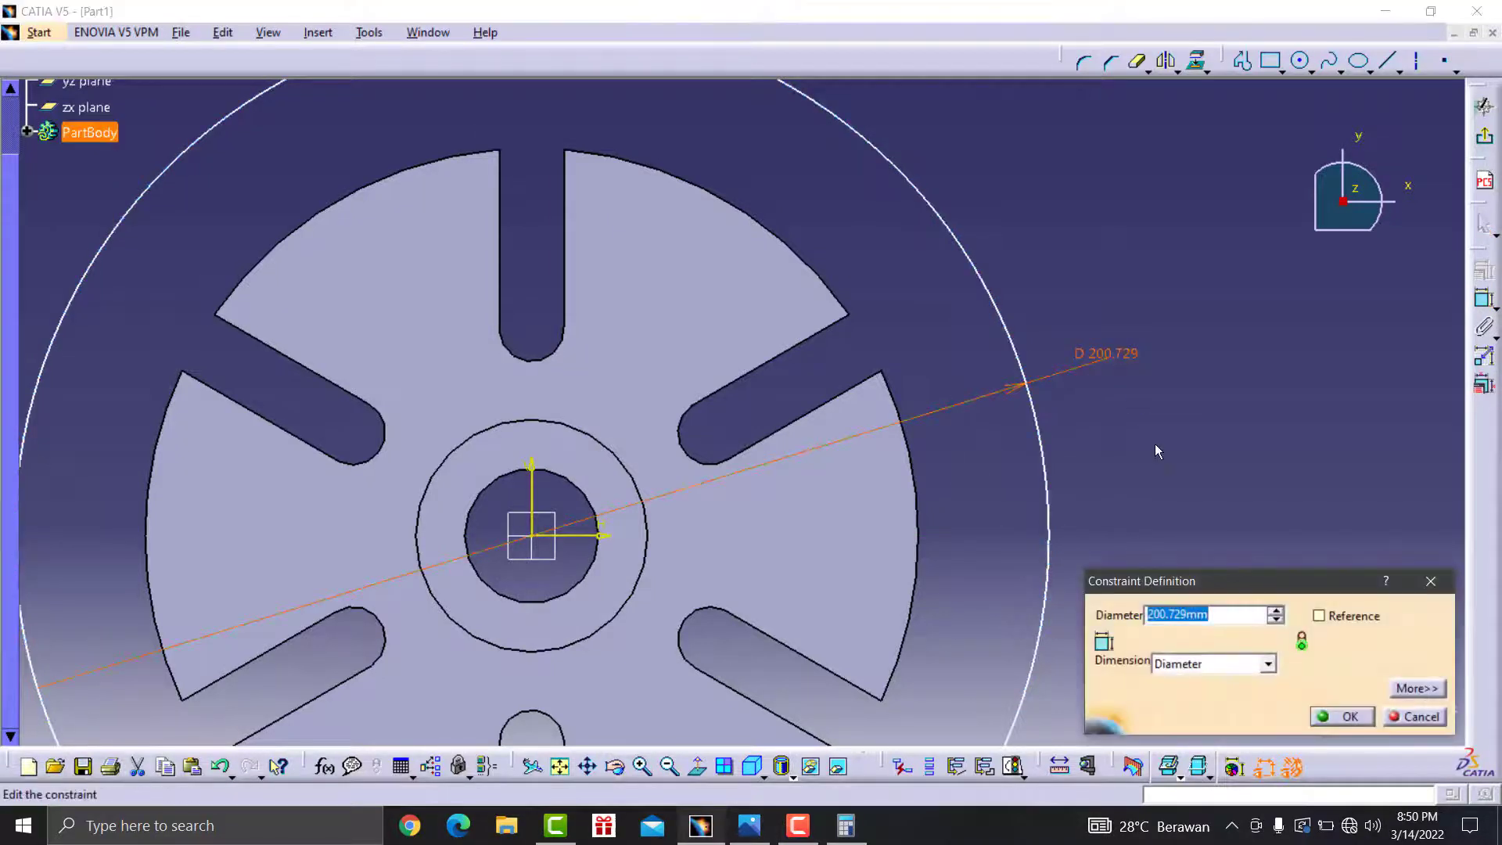
{"action": "type", "text": "20"}
{"action": "type", "text": "5"}
{"action": "left_click", "coordinate": [1340, 716]}
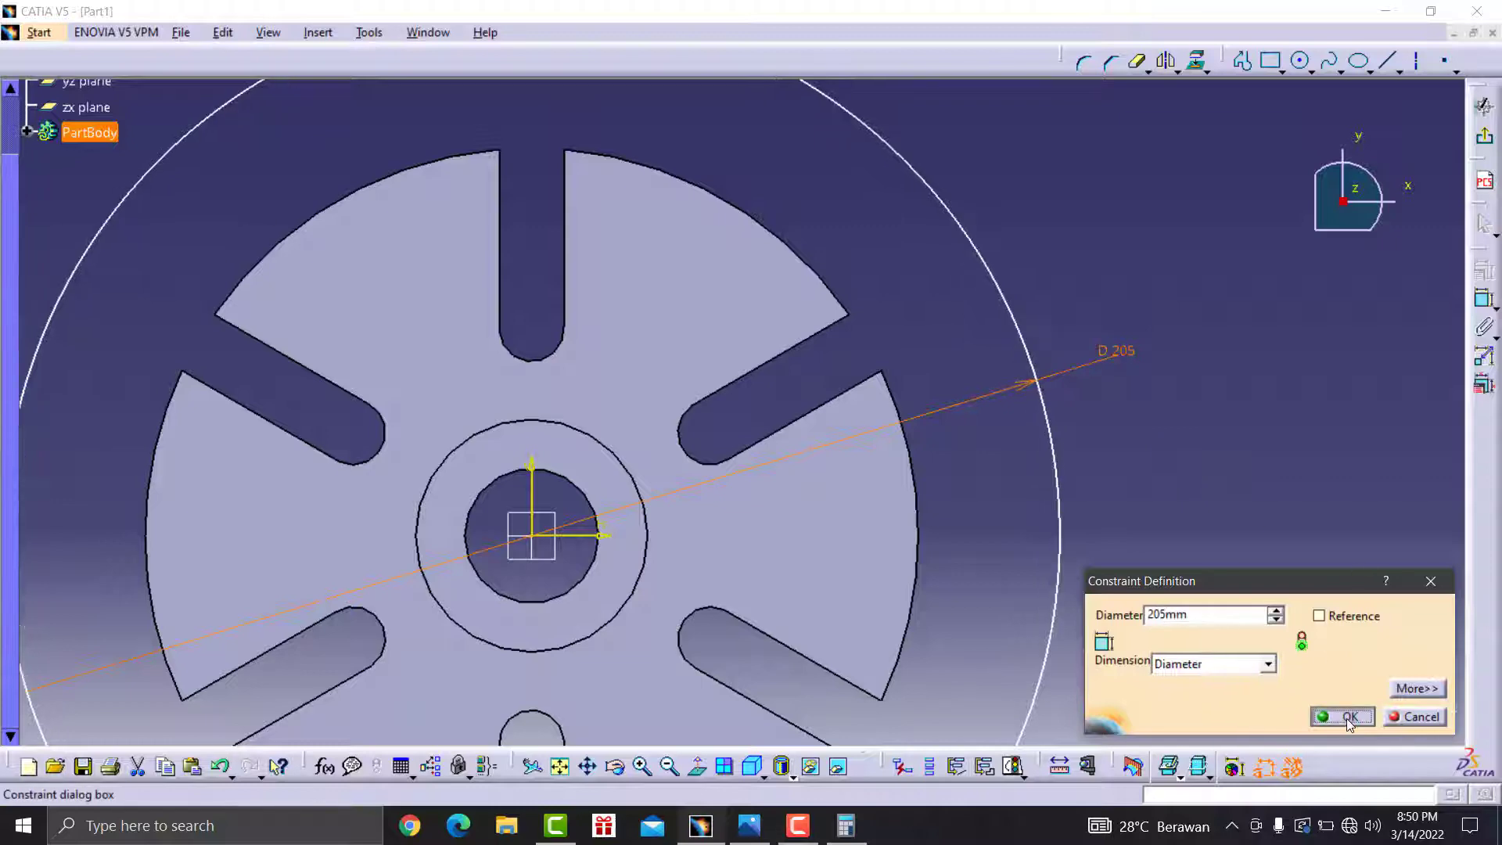
{"action": "middle_click_drag", "start_coordinate": [964, 163], "coordinate": [978, 272]}
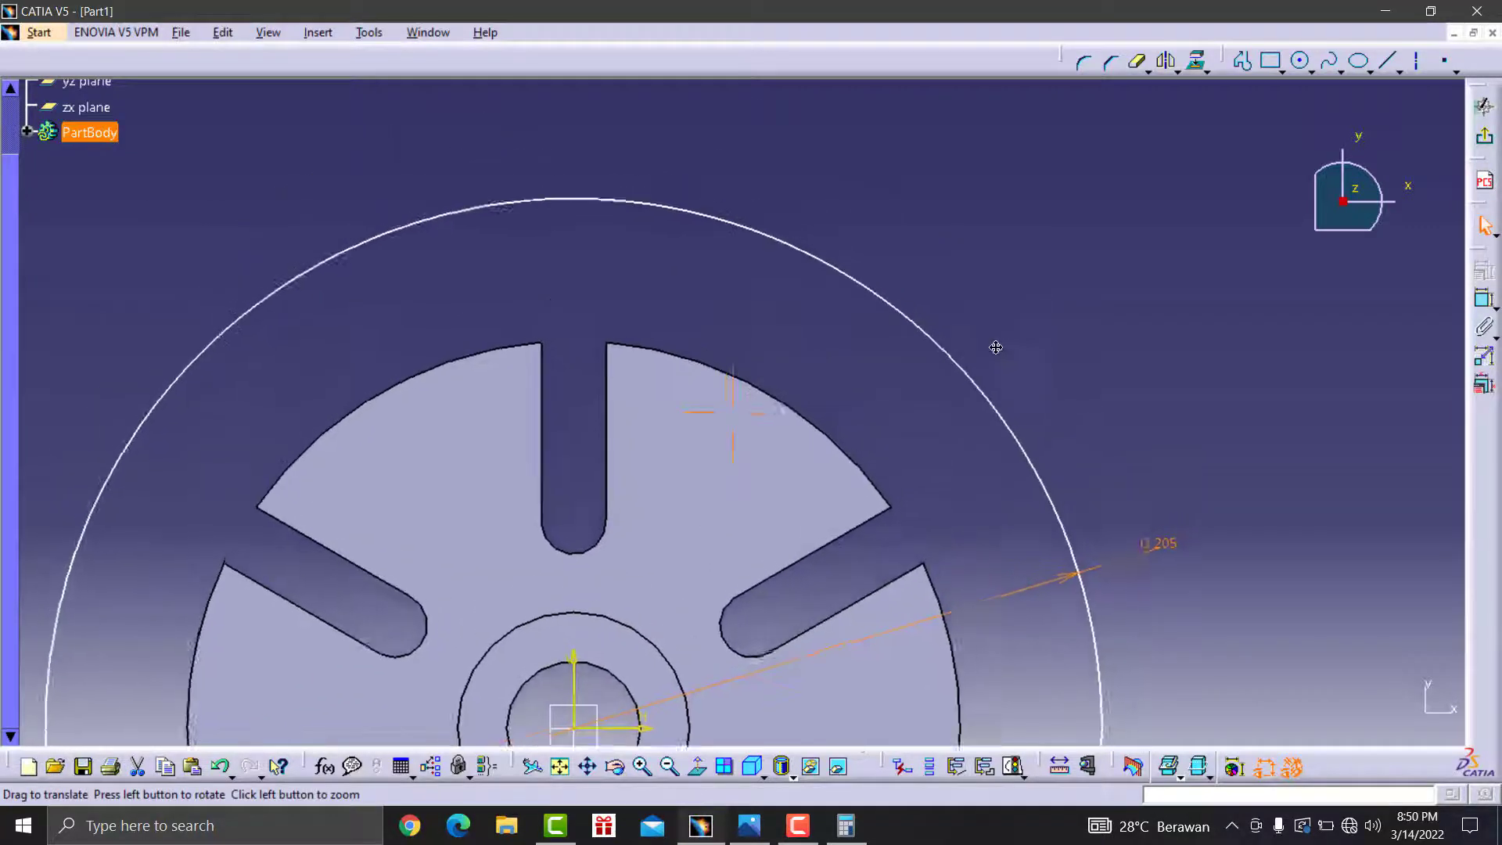
- Draw a vertical construction axis from the wheel centre up past the 205 mm circle
{"action": "left_click", "coordinate": [1388, 61]}
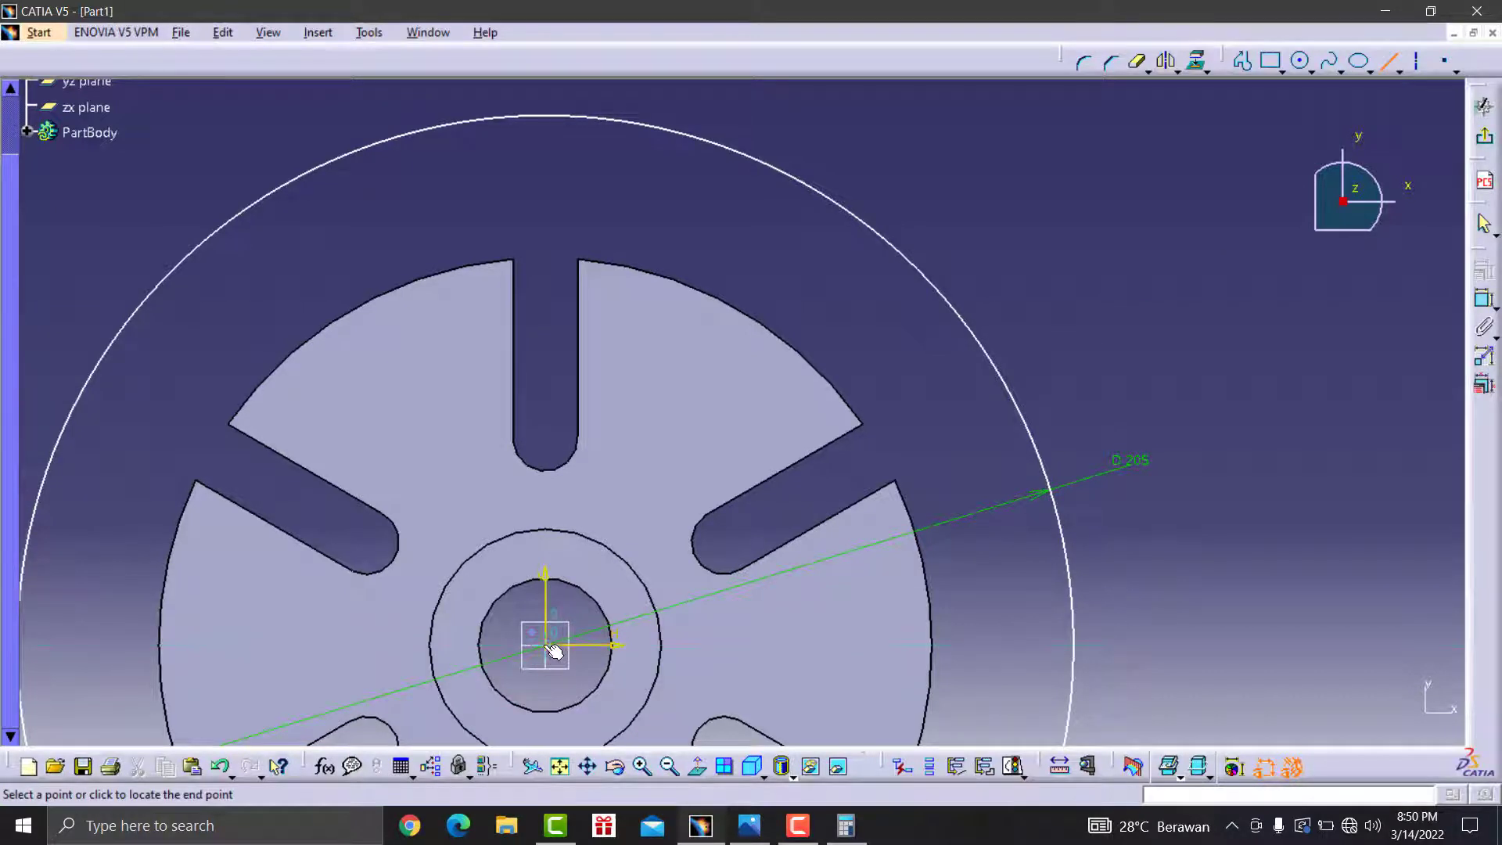
{"action": "left_click", "coordinate": [541, 118]}
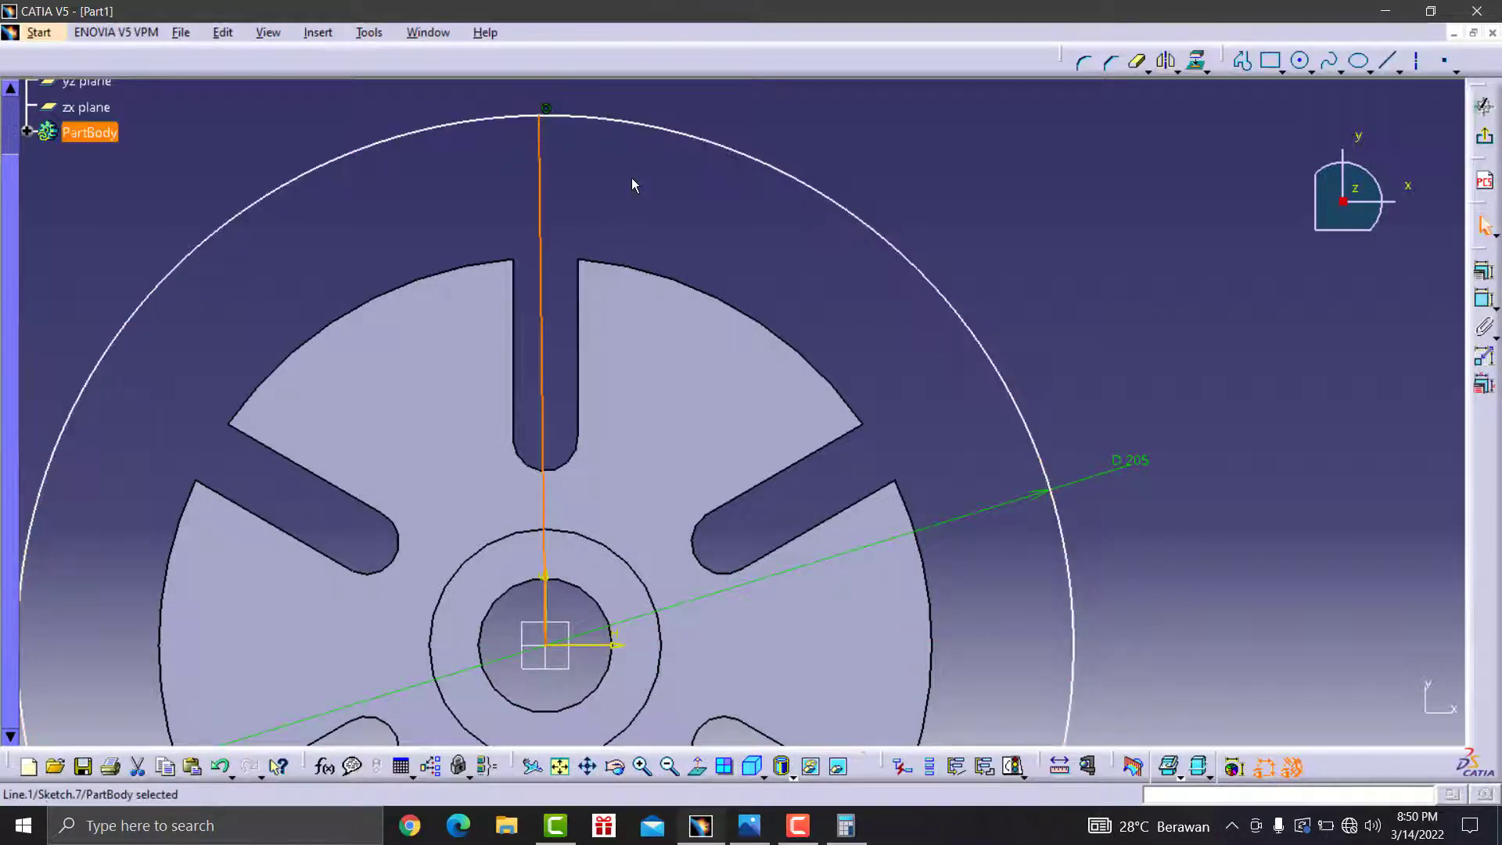
{"action": "key", "text": "ctrl+z"}
{"action": "key", "text": "ctrl+z"}
{"action": "left_click", "coordinate": [1416, 69]}
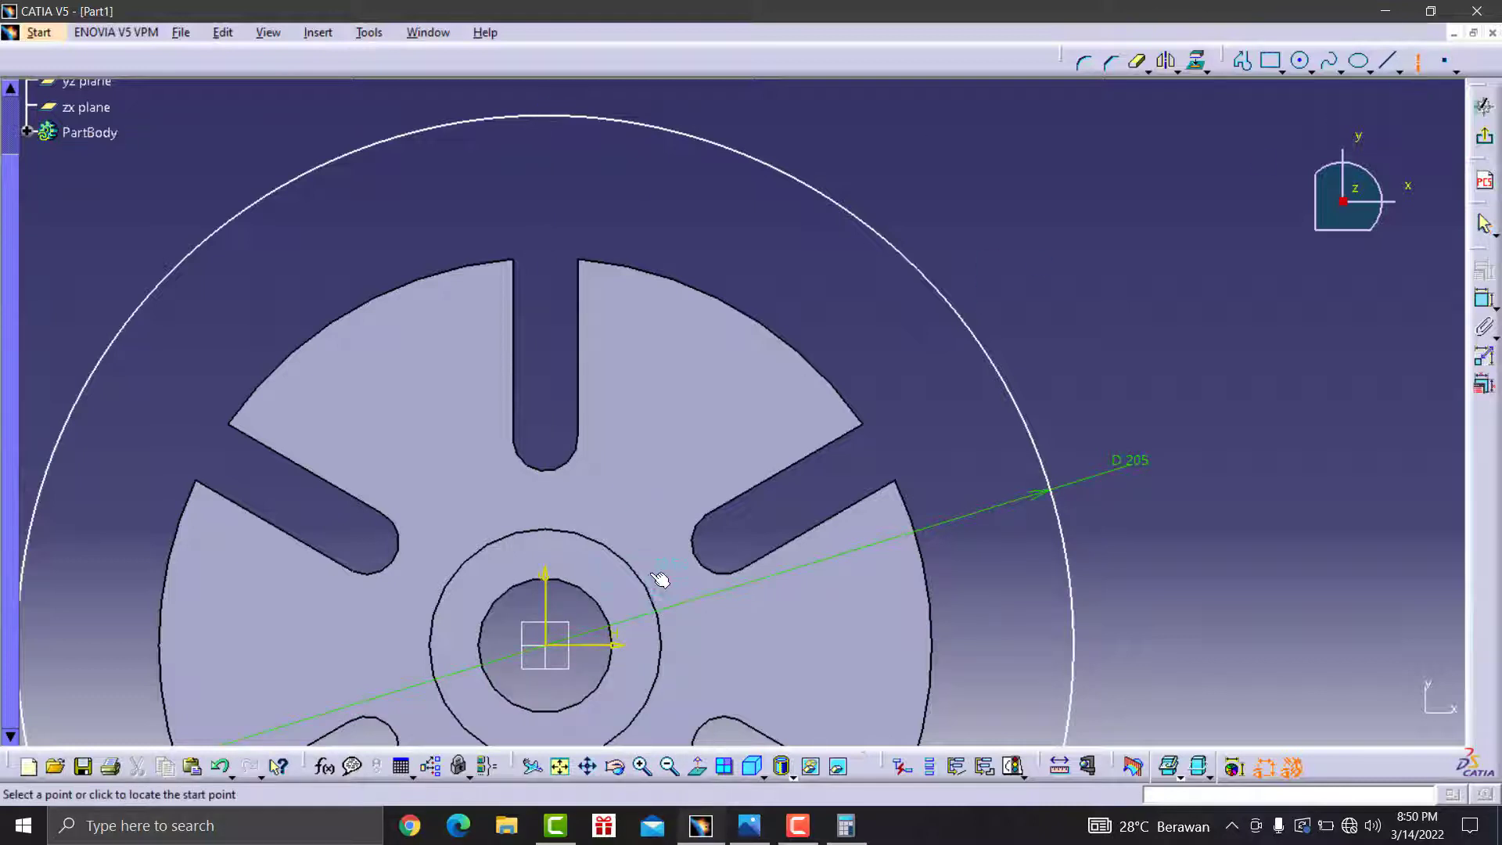
{"action": "left_click", "coordinate": [546, 645]}
{"action": "middle_click_drag", "start_coordinate": [540, 177], "coordinate": [542, 228]}
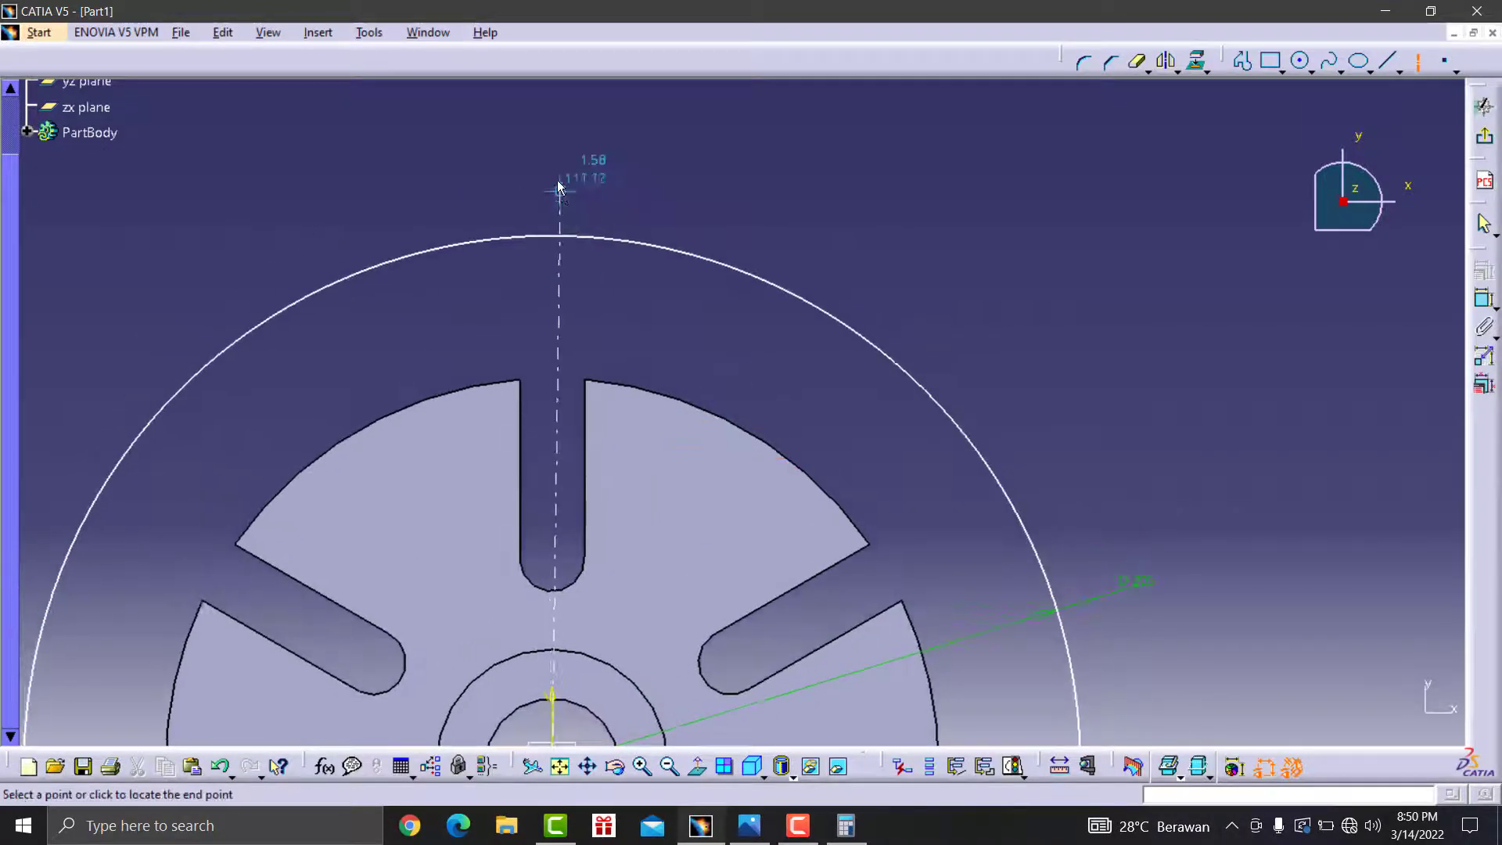
{"action": "left_click", "coordinate": [548, 168]}
{"action": "middle_click_drag", "start_coordinate": [742, 198], "coordinate": [692, 147]}
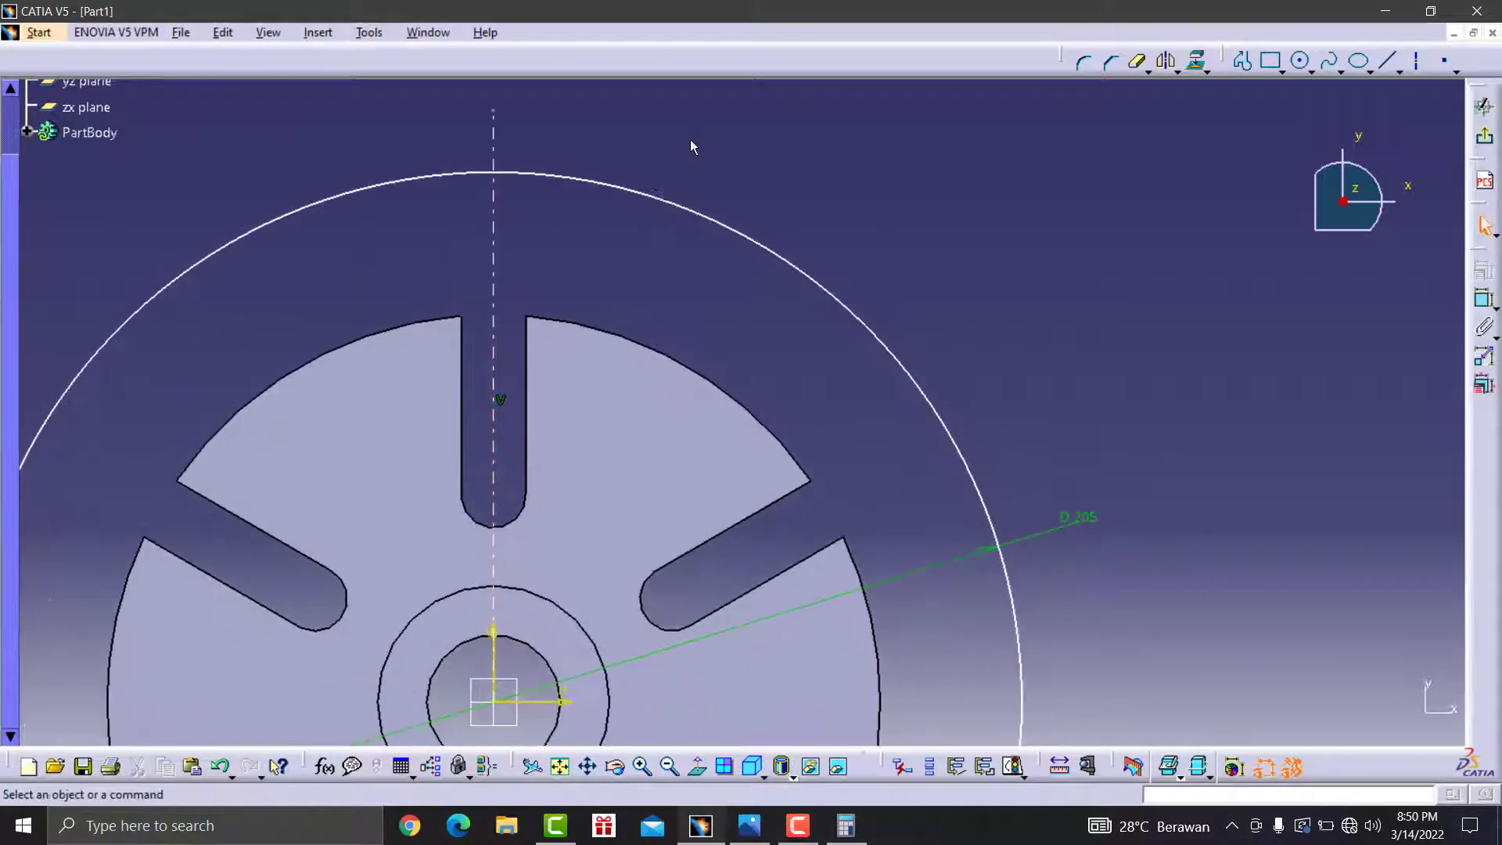
- Draw a second construction axis from the origin slanting up-right past the circle
{"action": "left_click", "coordinate": [1387, 61]}
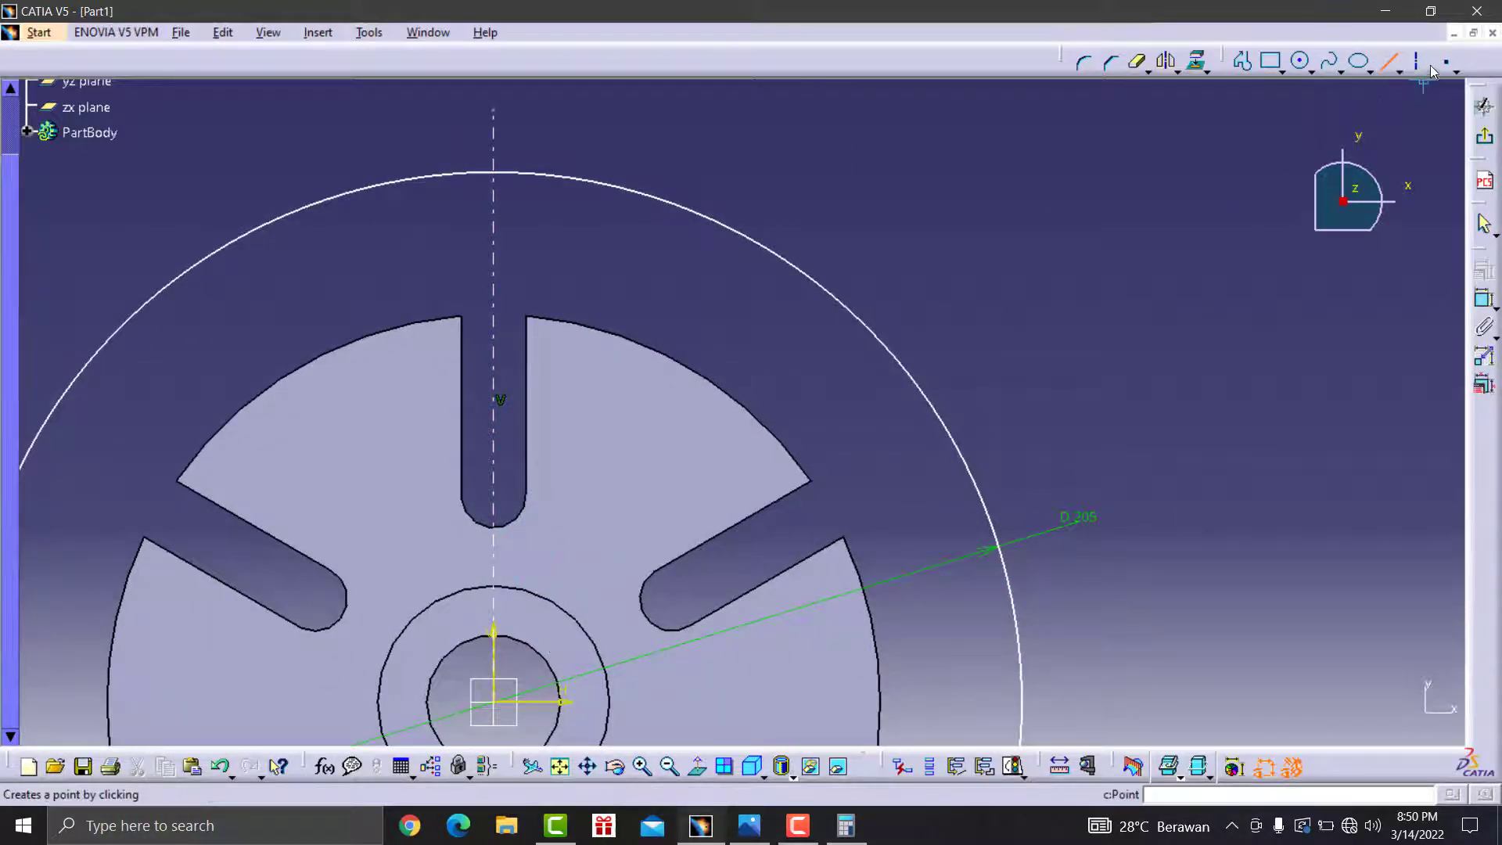
{"action": "left_click", "coordinate": [1422, 63]}
{"action": "middle_click_drag", "start_coordinate": [644, 406], "coordinate": [637, 366]}
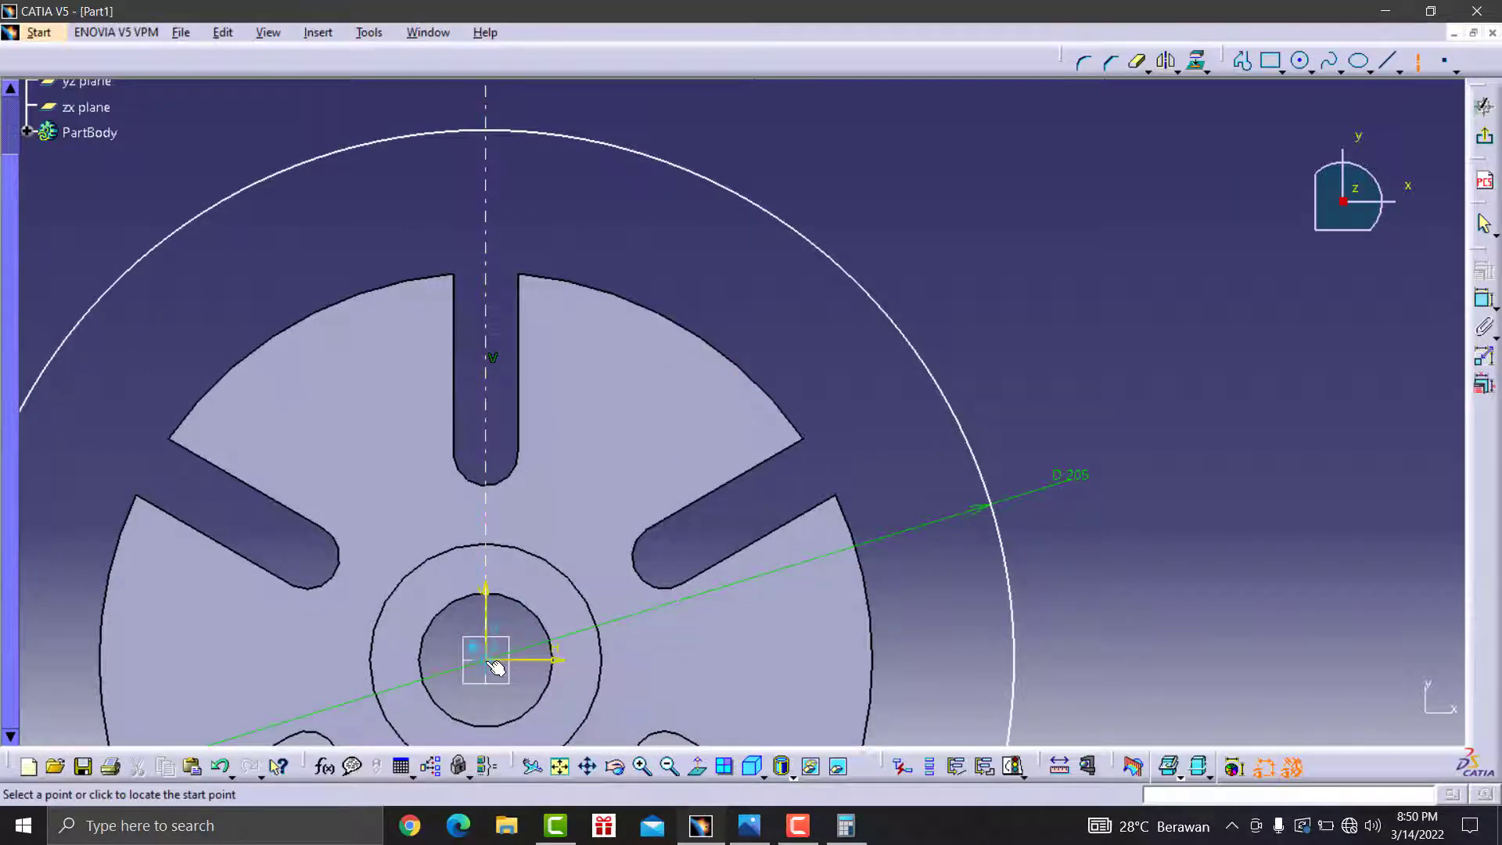
{"action": "left_click", "coordinate": [486, 659]}
{"action": "middle_click_drag", "start_coordinate": [782, 324], "coordinate": [771, 413]}
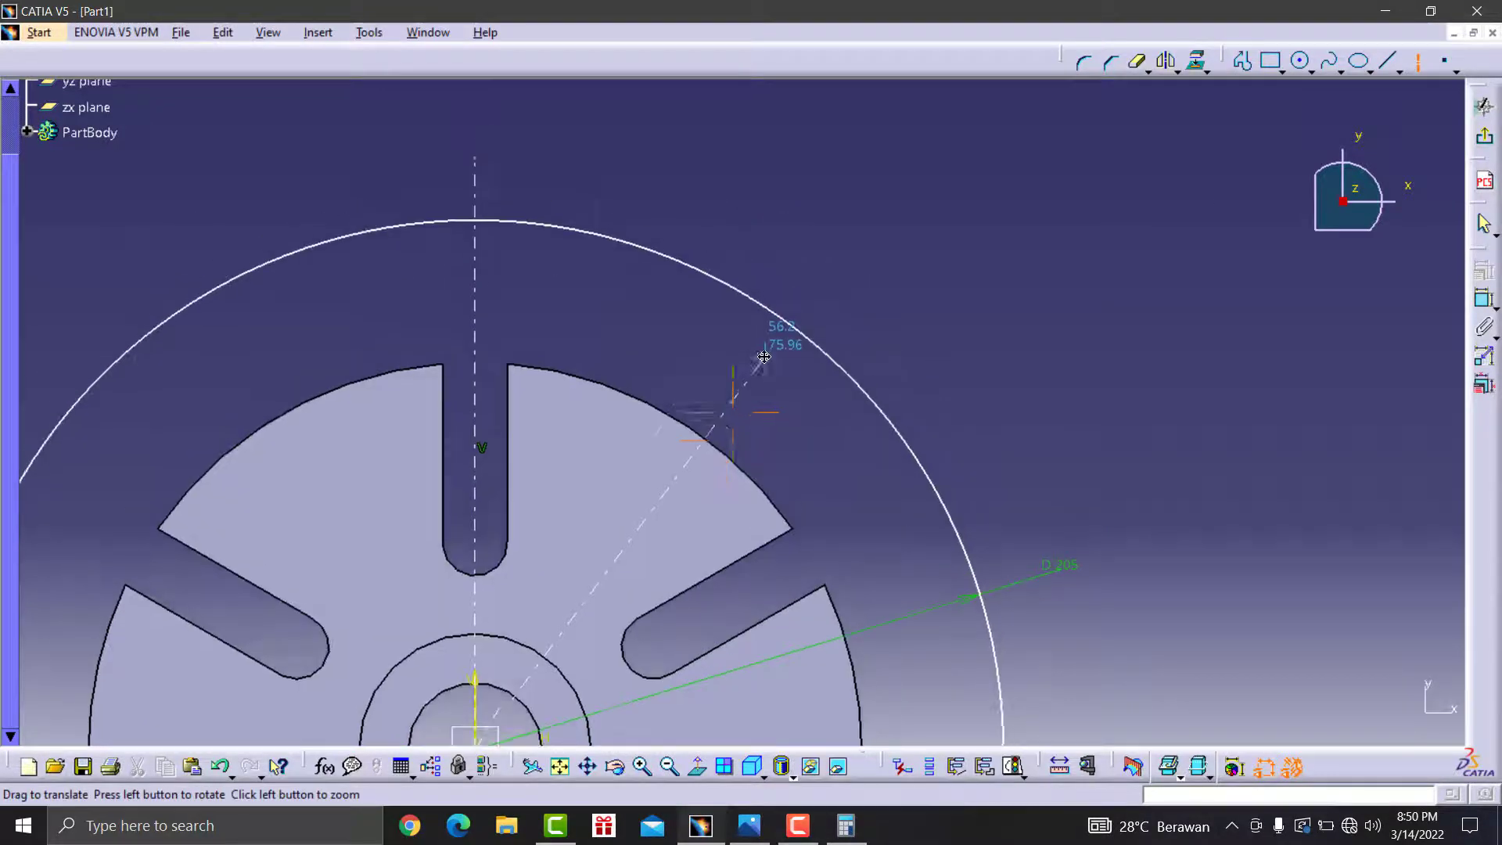
{"action": "left_click", "coordinate": [759, 244]}
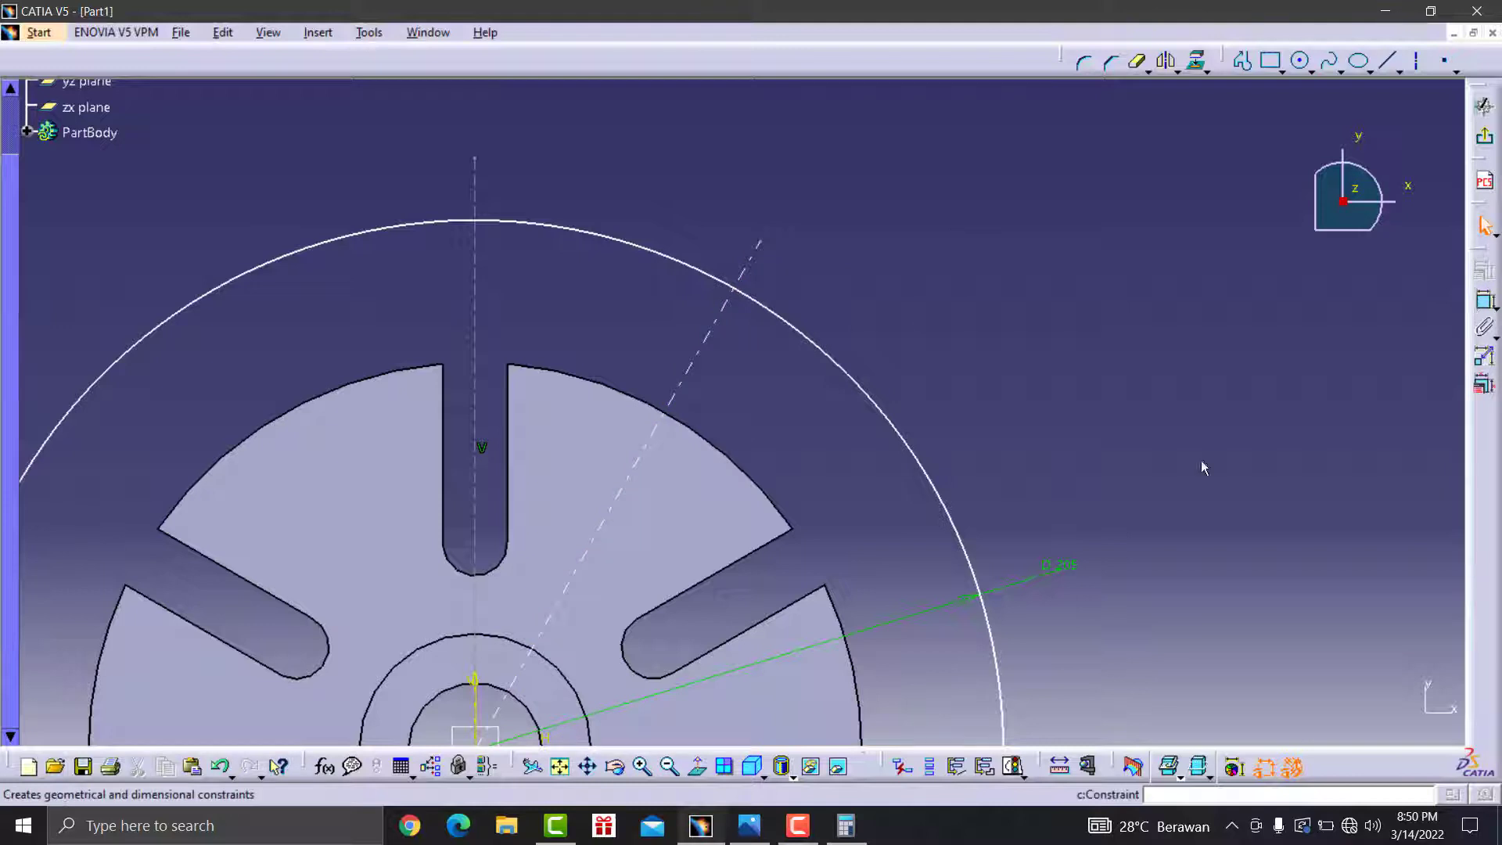
- Check the rim-cut angle in the Exercise 6 reference drawing
{"action": "left_click", "coordinate": [748, 825]}
{"action": "scroll", "coordinate": [1274, 247], "scroll_direction": "down", "scroll_amount": 2}
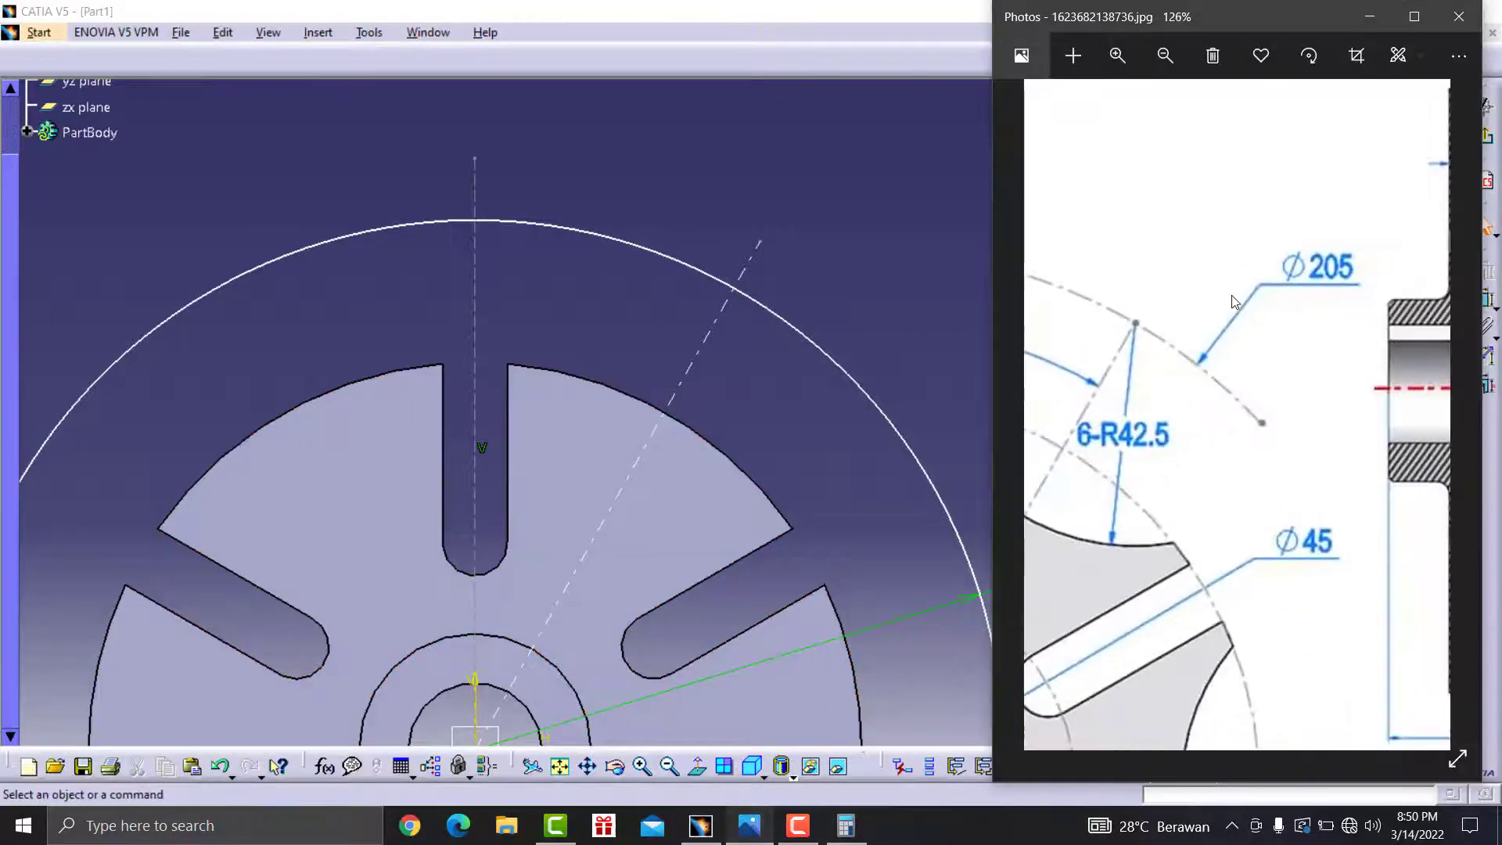
{"action": "scroll", "coordinate": [1232, 312], "scroll_direction": "down", "scroll_amount": 1}
{"action": "scroll", "coordinate": [1232, 313], "scroll_direction": "down", "scroll_amount": 1}
{"action": "scroll", "coordinate": [1232, 312], "scroll_direction": "down", "scroll_amount": 1}
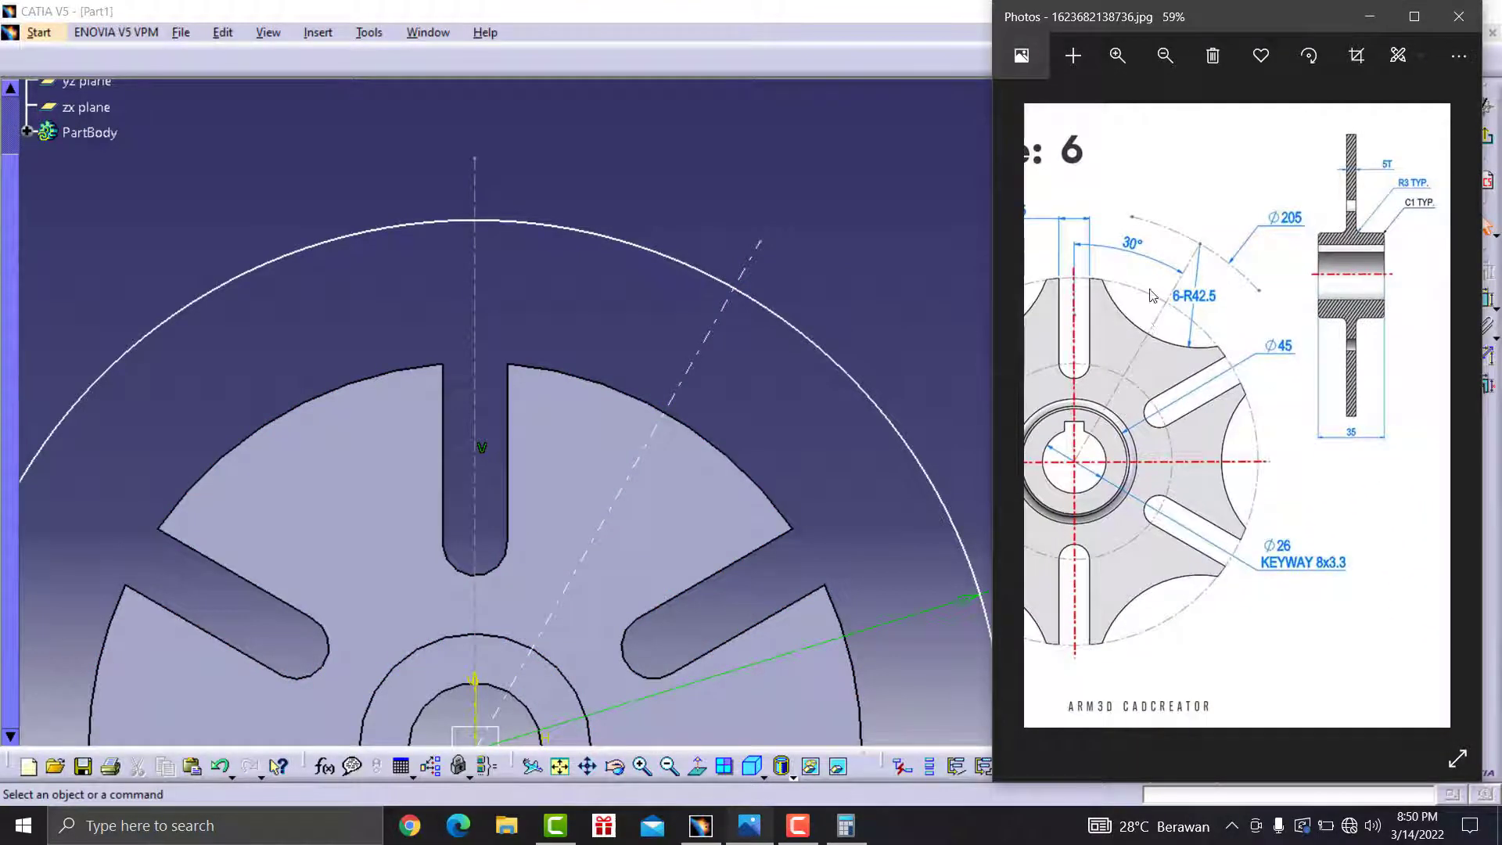
{"action": "scroll", "coordinate": [1152, 295], "scroll_direction": "up", "scroll_amount": 1}
{"action": "scroll", "coordinate": [1126, 231], "scroll_direction": "up", "scroll_amount": 1}
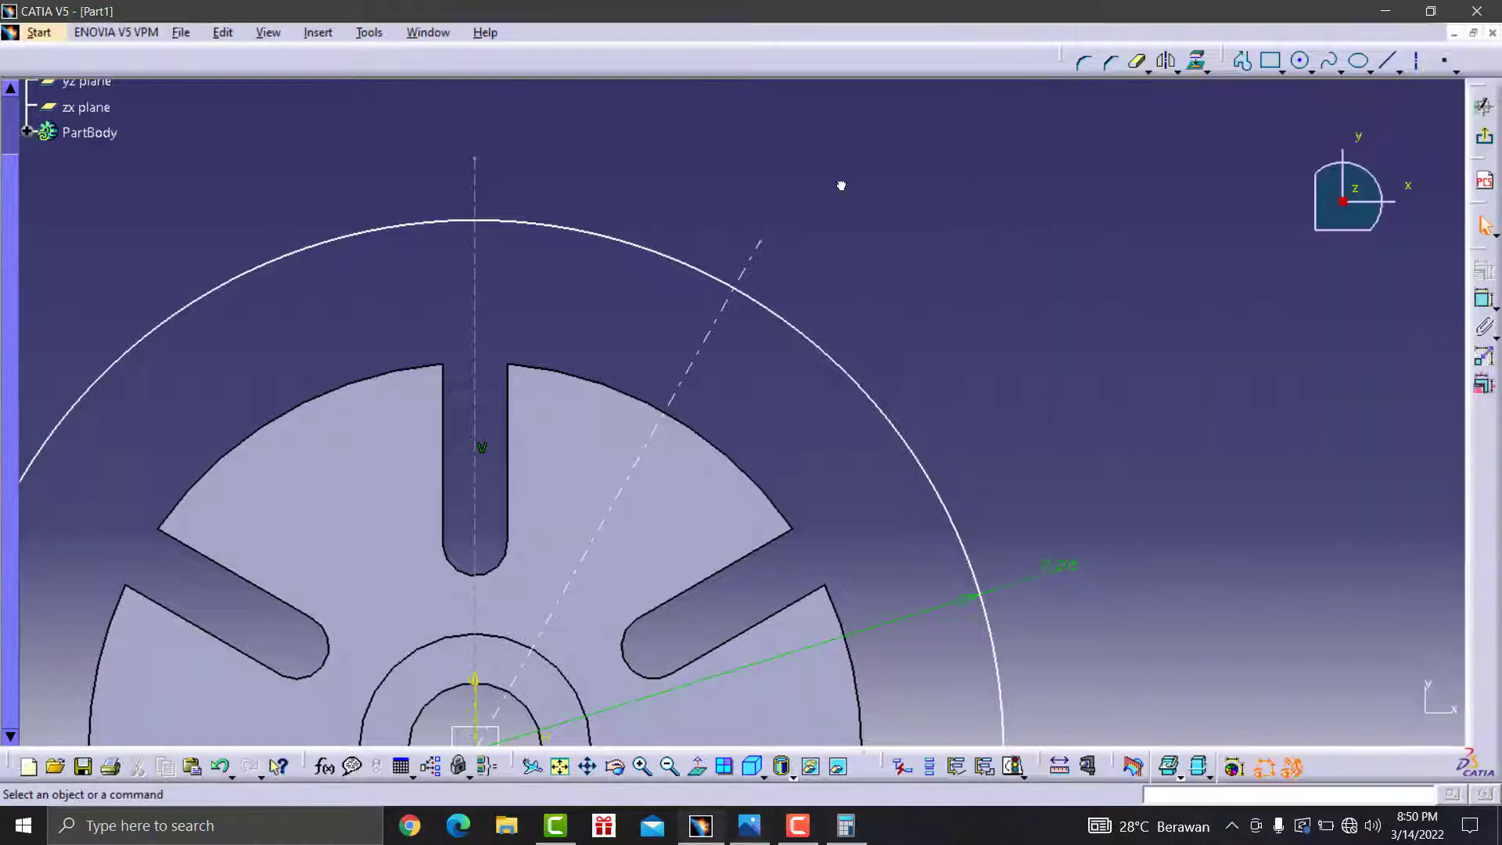
{"action": "left_click", "coordinate": [842, 185]}
- Constrain the angle between the vertical and slanted axes to 30°
{"action": "left_click", "coordinate": [1484, 300]}
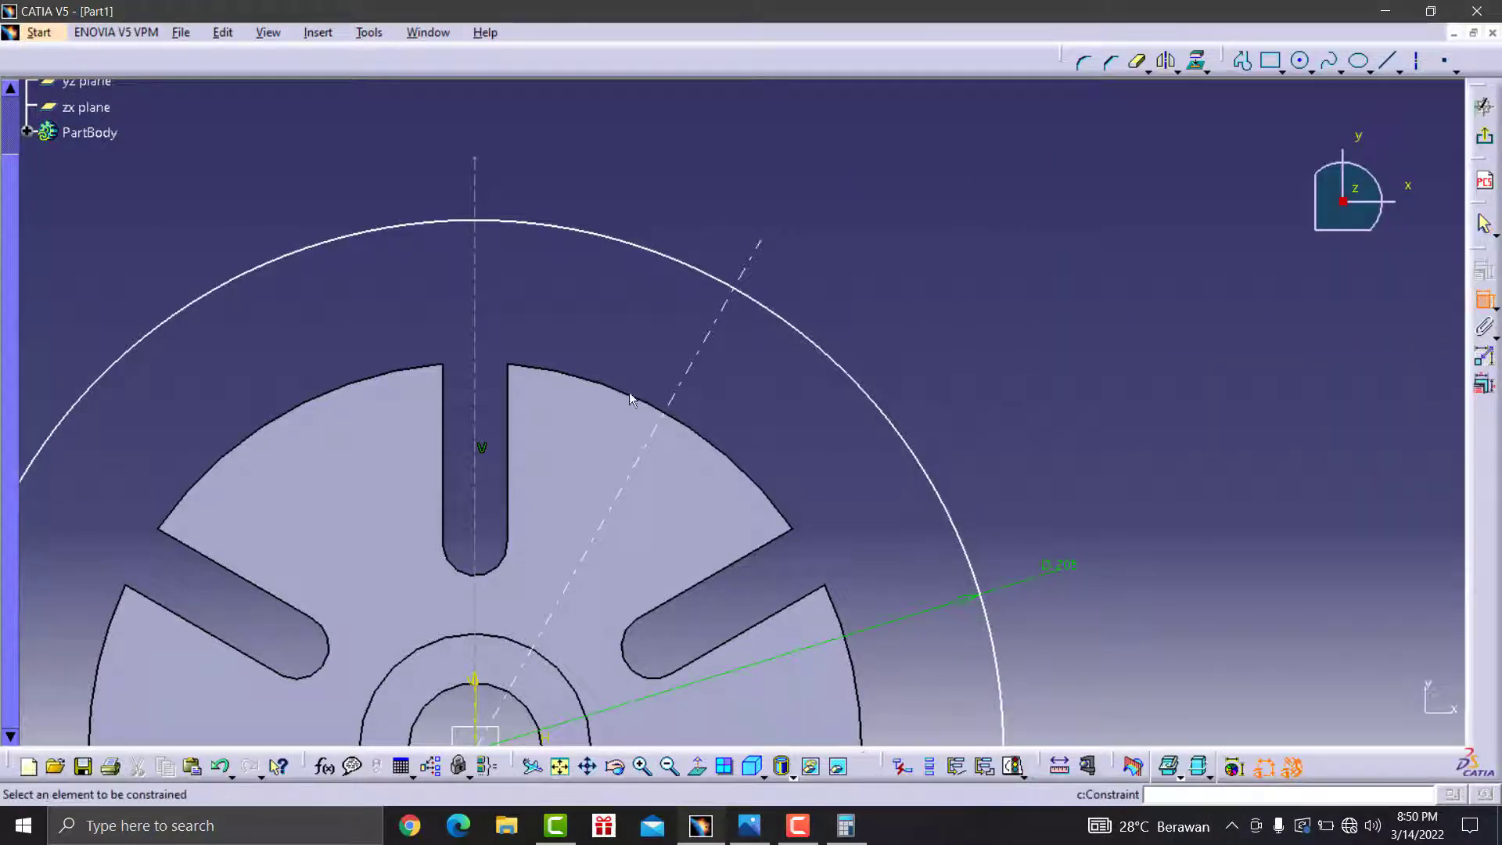
{"action": "left_click", "coordinate": [476, 391]}
{"action": "left_click", "coordinate": [698, 354]}
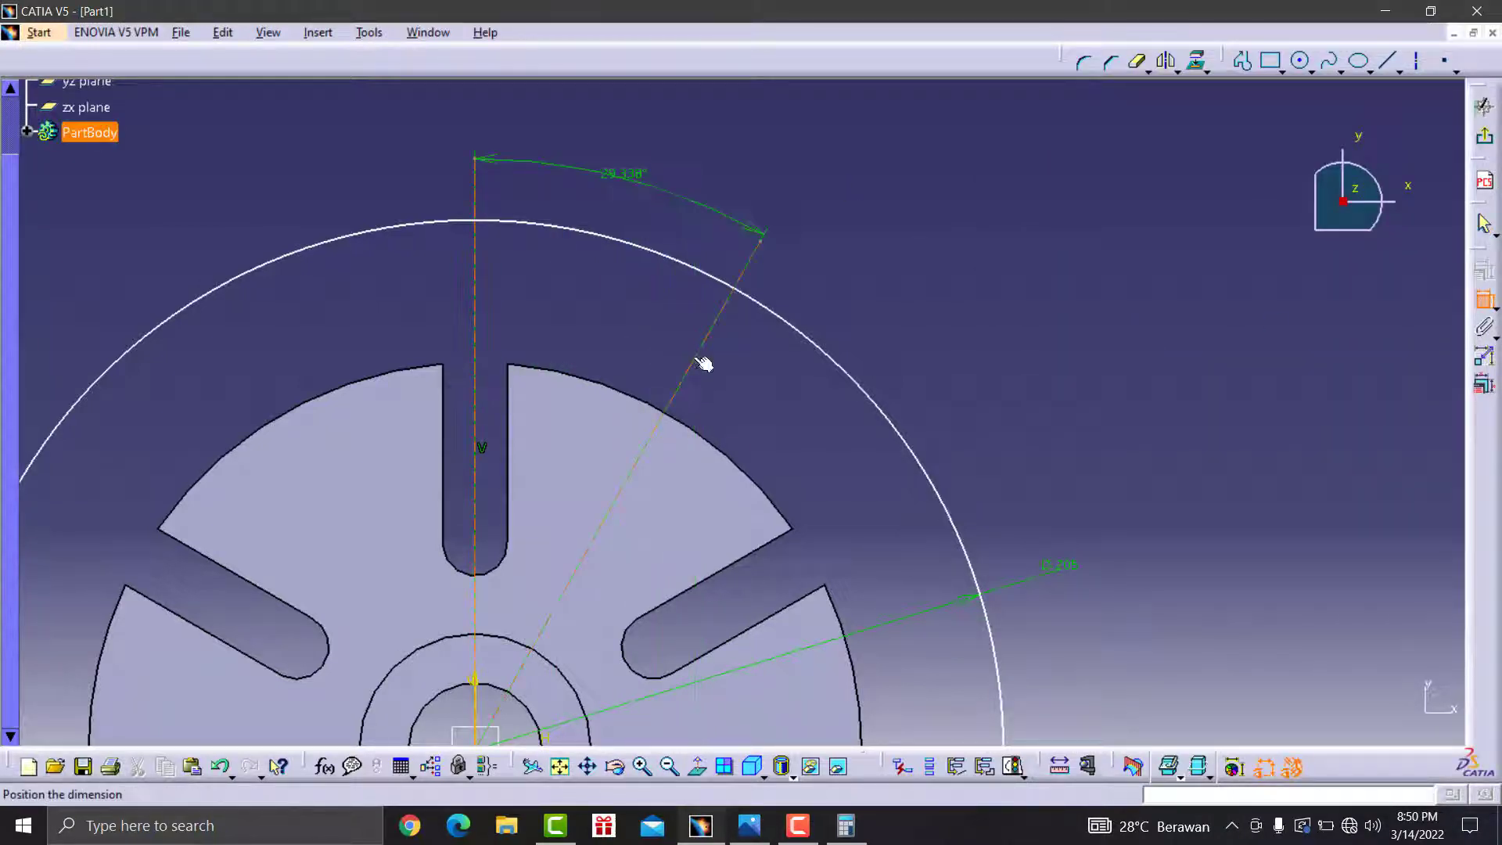
{"action": "left_click", "coordinate": [617, 292]}
{"action": "double_click", "coordinate": [619, 291]}
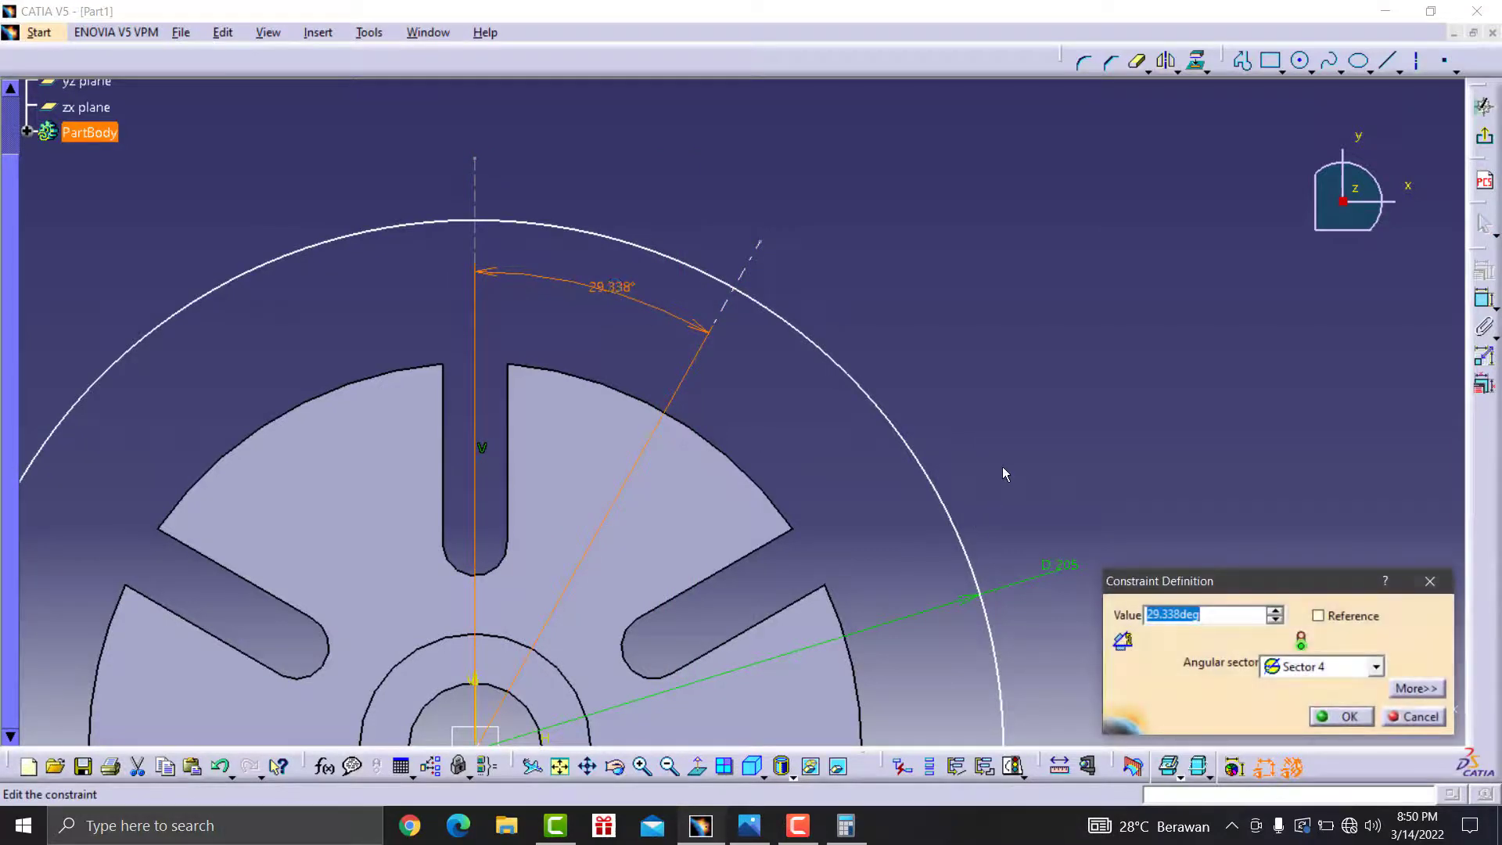
{"action": "type", "text": "30"}
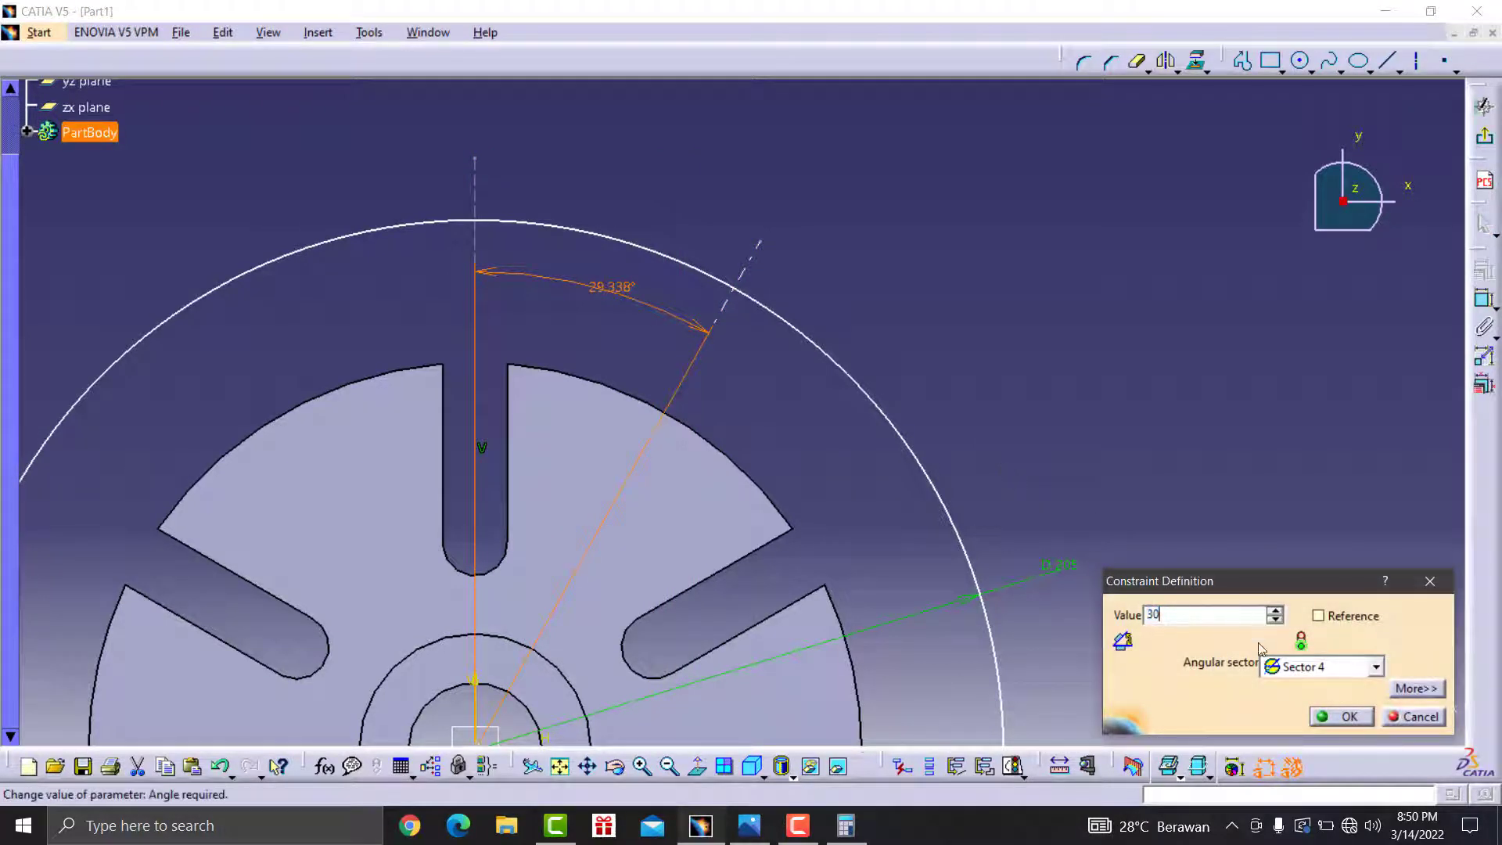
{"action": "left_click", "coordinate": [1337, 718]}
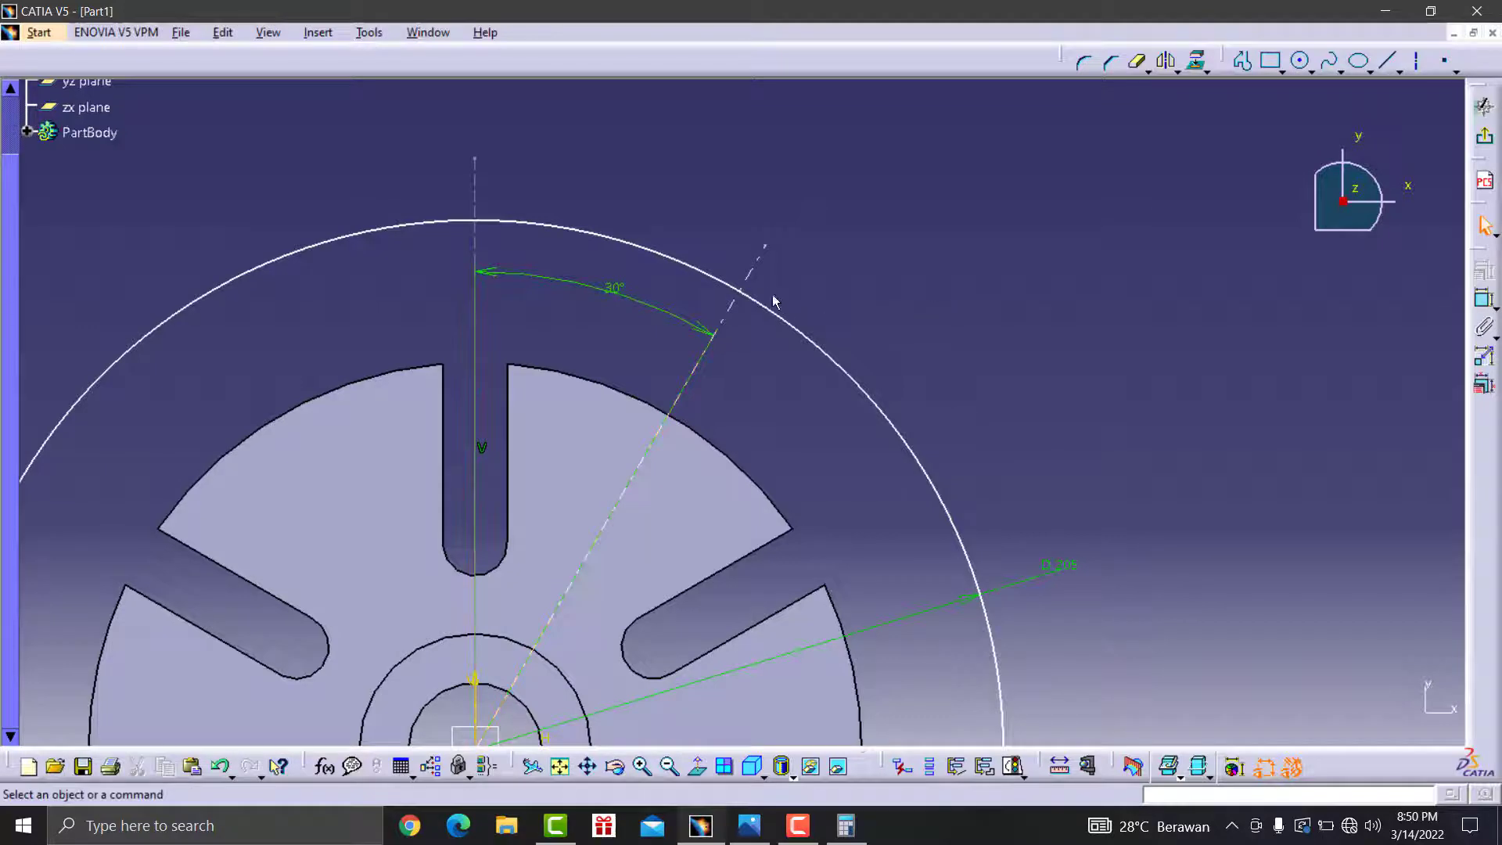
- Trim the slanted axis at the outer circle and centre a new circle at that point
{"action": "left_click", "coordinate": [1138, 61]}
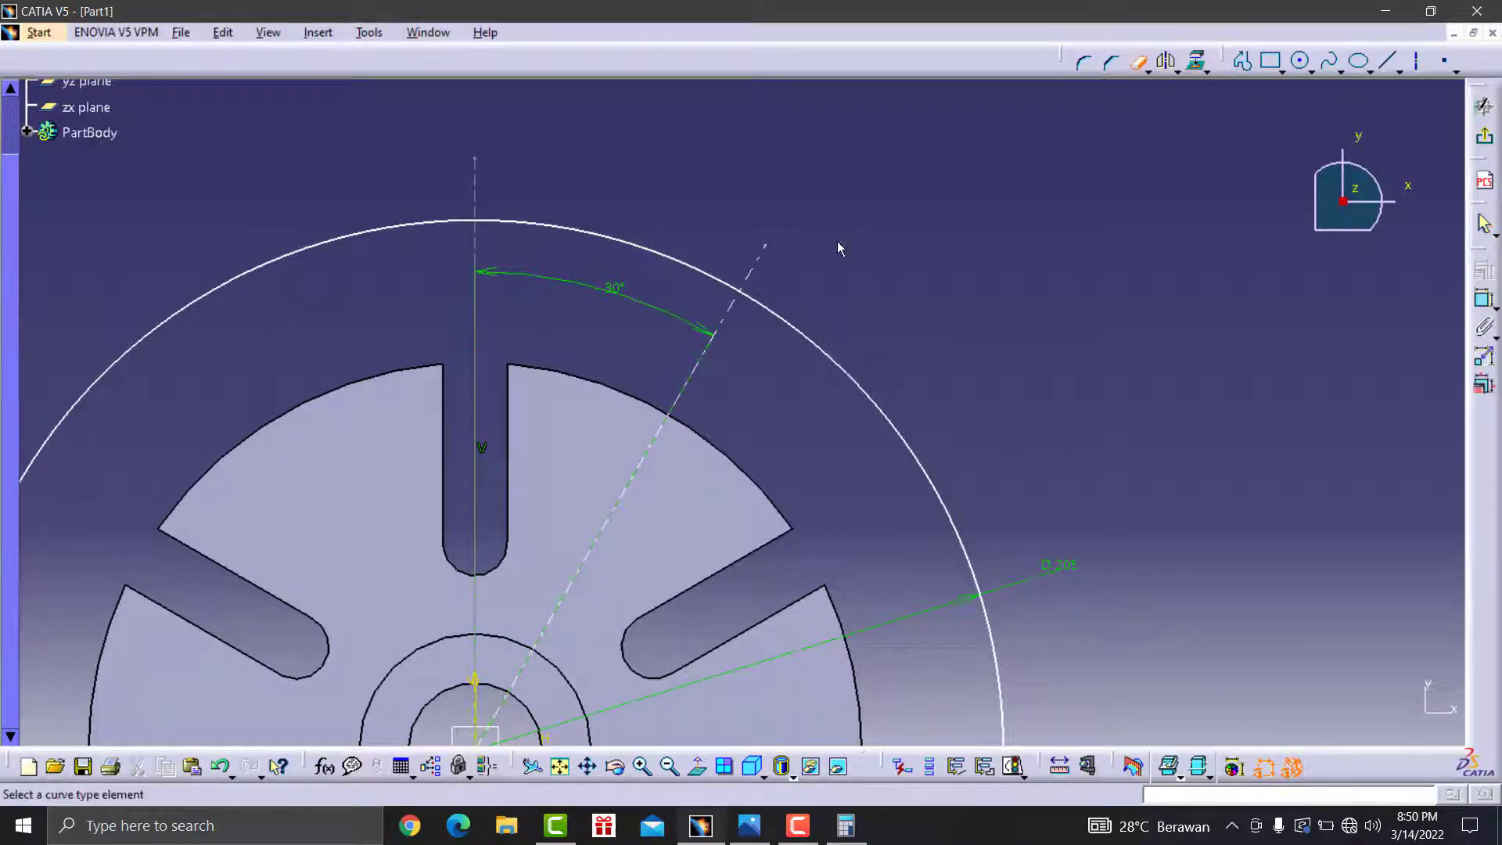
{"action": "left_click", "coordinate": [764, 265]}
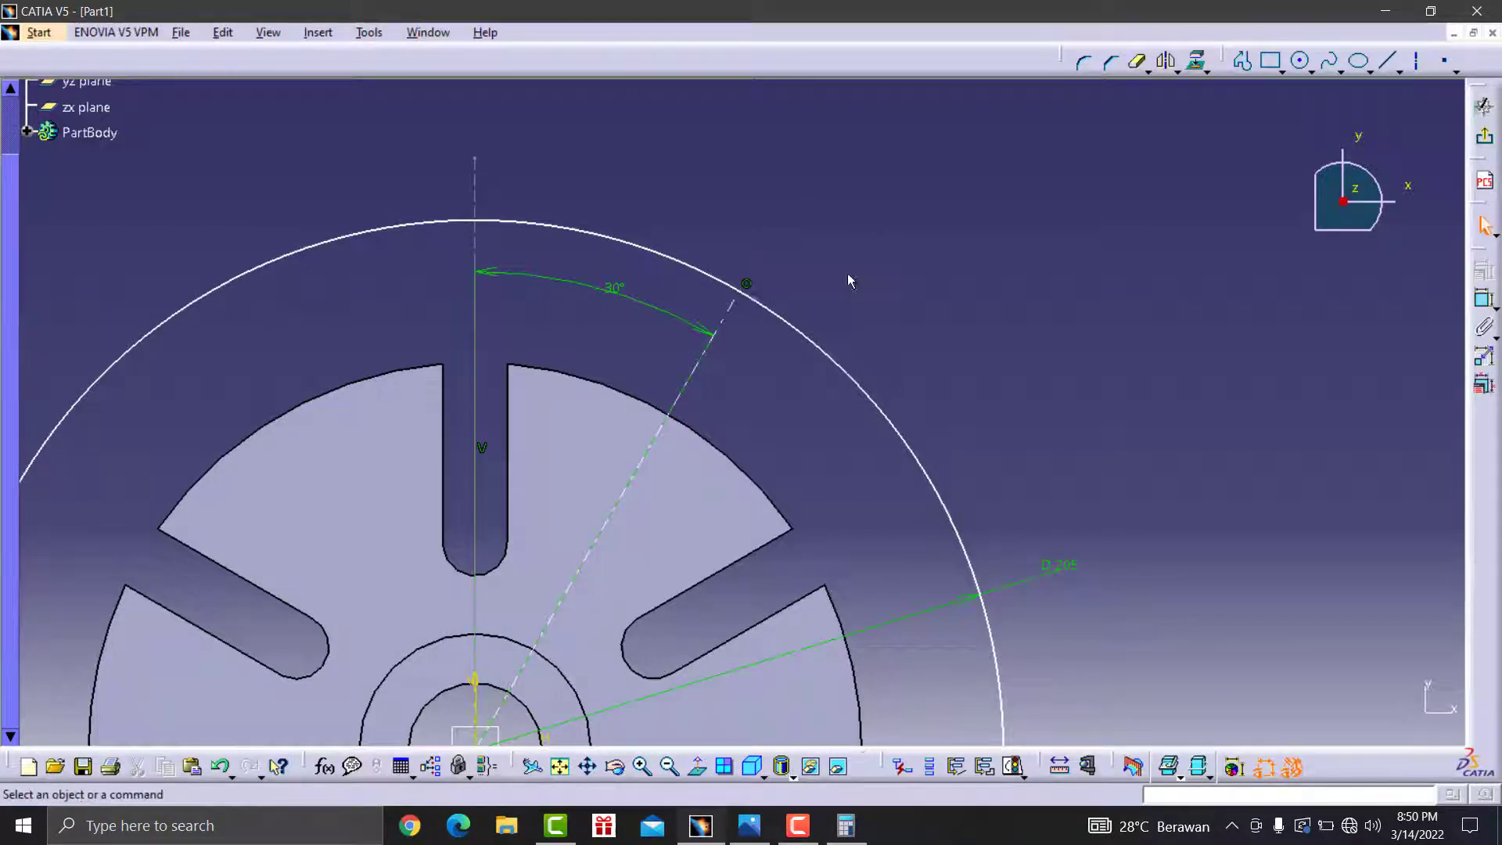
{"action": "left_click", "coordinate": [1302, 62]}
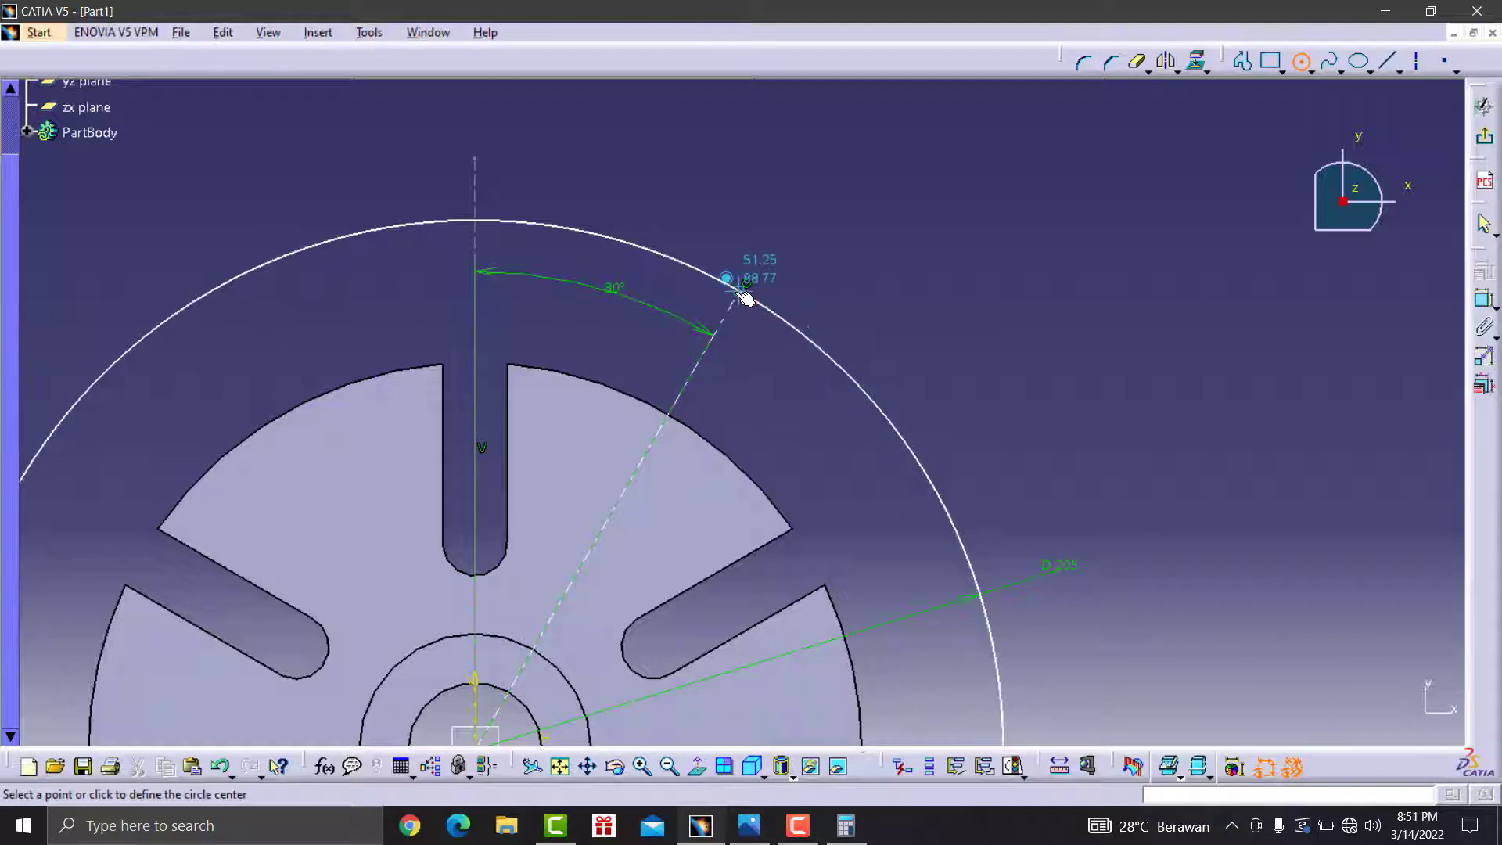
{"action": "left_click", "coordinate": [740, 291]}
{"action": "left_click", "coordinate": [853, 354]}
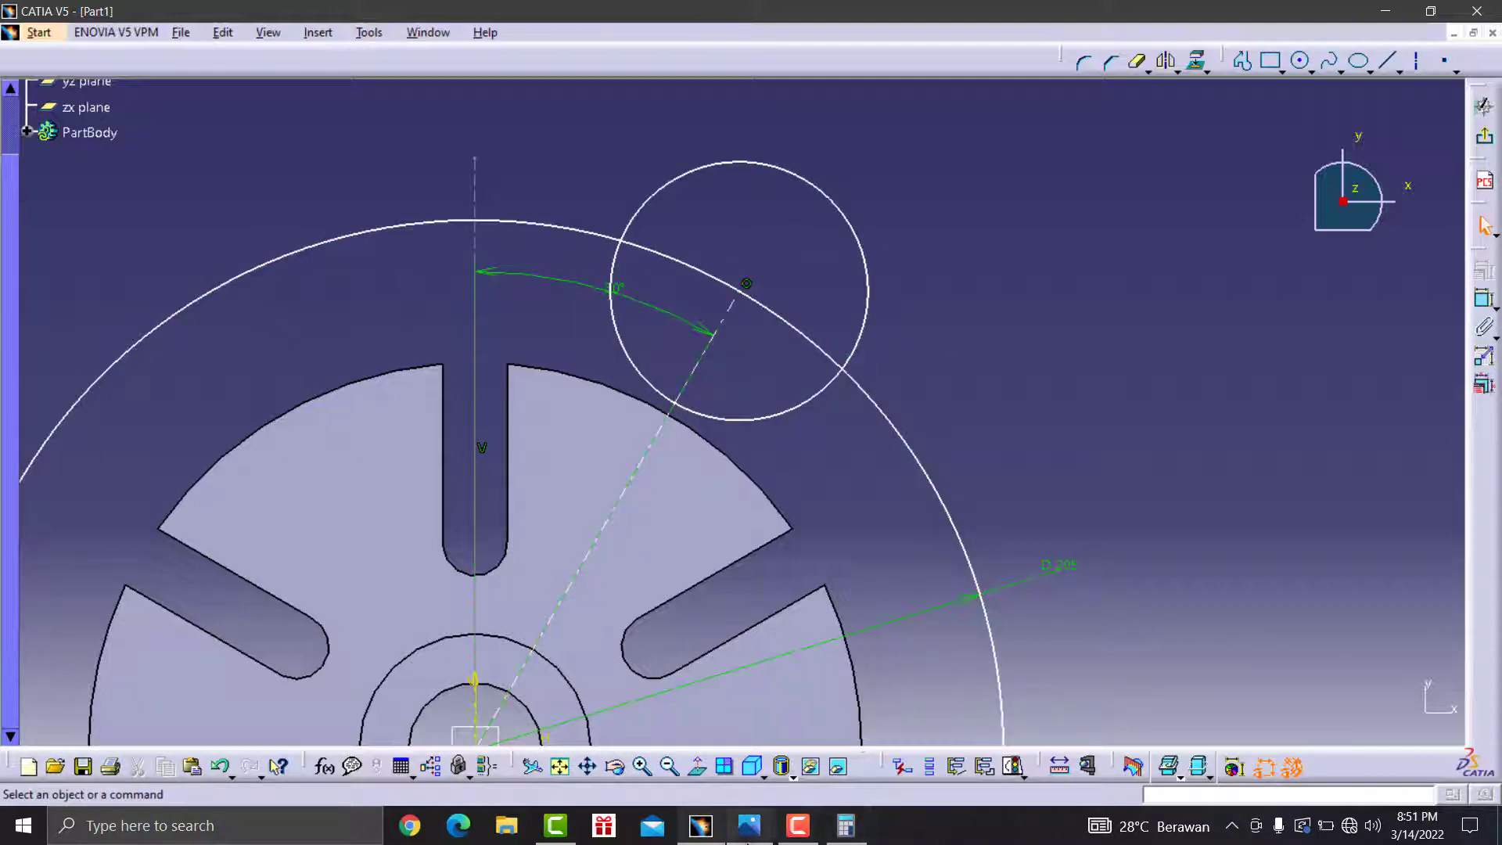
- Reopen the reference drawing to check the new circle's radius
{"action": "left_click", "coordinate": [749, 825]}
{"action": "scroll", "coordinate": [1232, 341], "scroll_direction": "up", "scroll_amount": 2}
{"action": "scroll", "coordinate": [1233, 341], "scroll_direction": "up", "scroll_amount": 2}
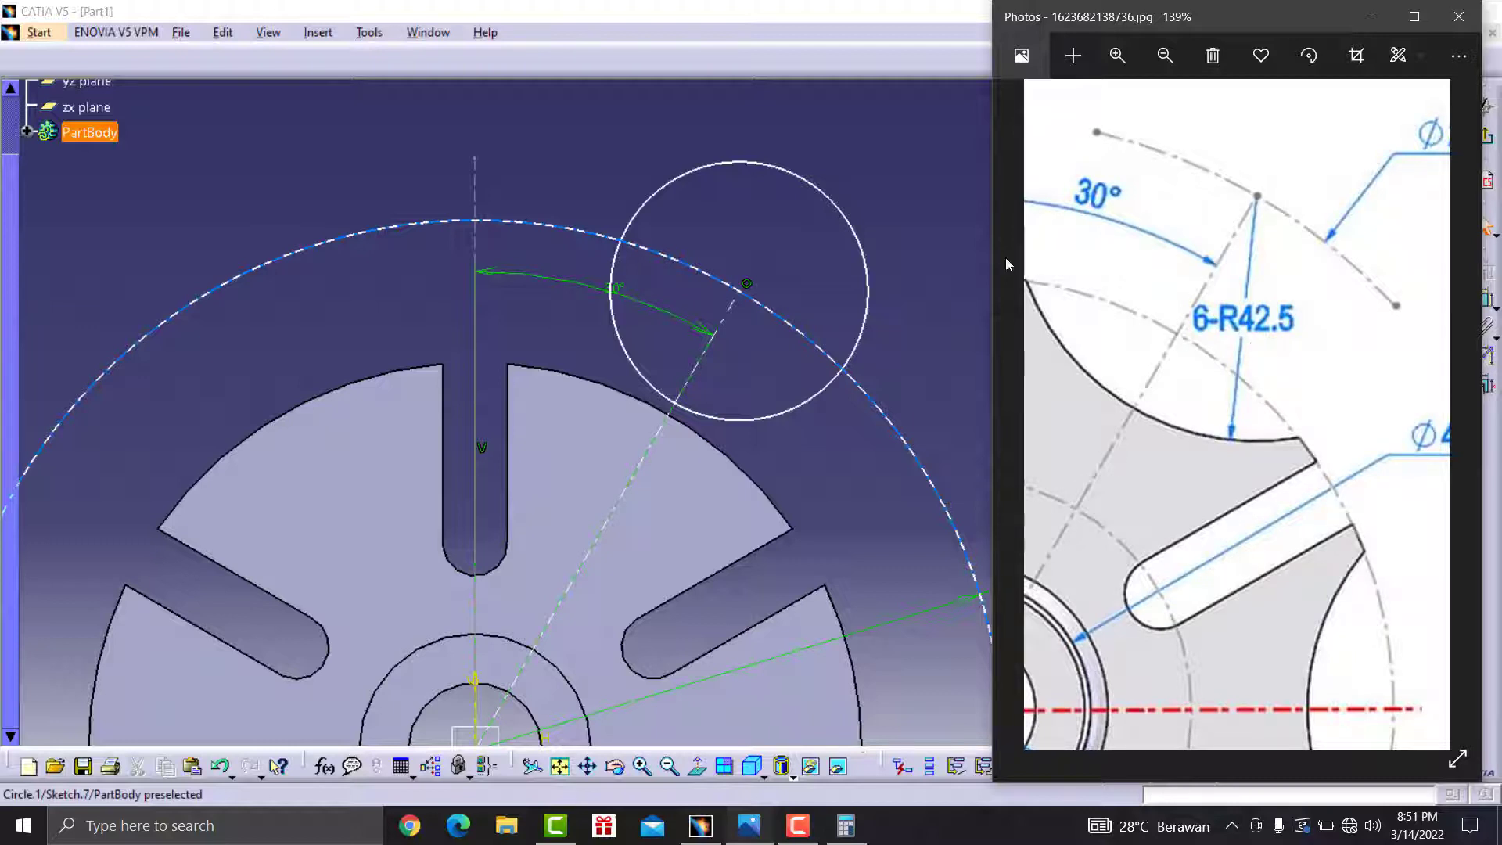
- Constrain the small circle on the 30° line to radius 42.5 instead of a diameter
{"action": "left_click", "coordinate": [912, 220]}
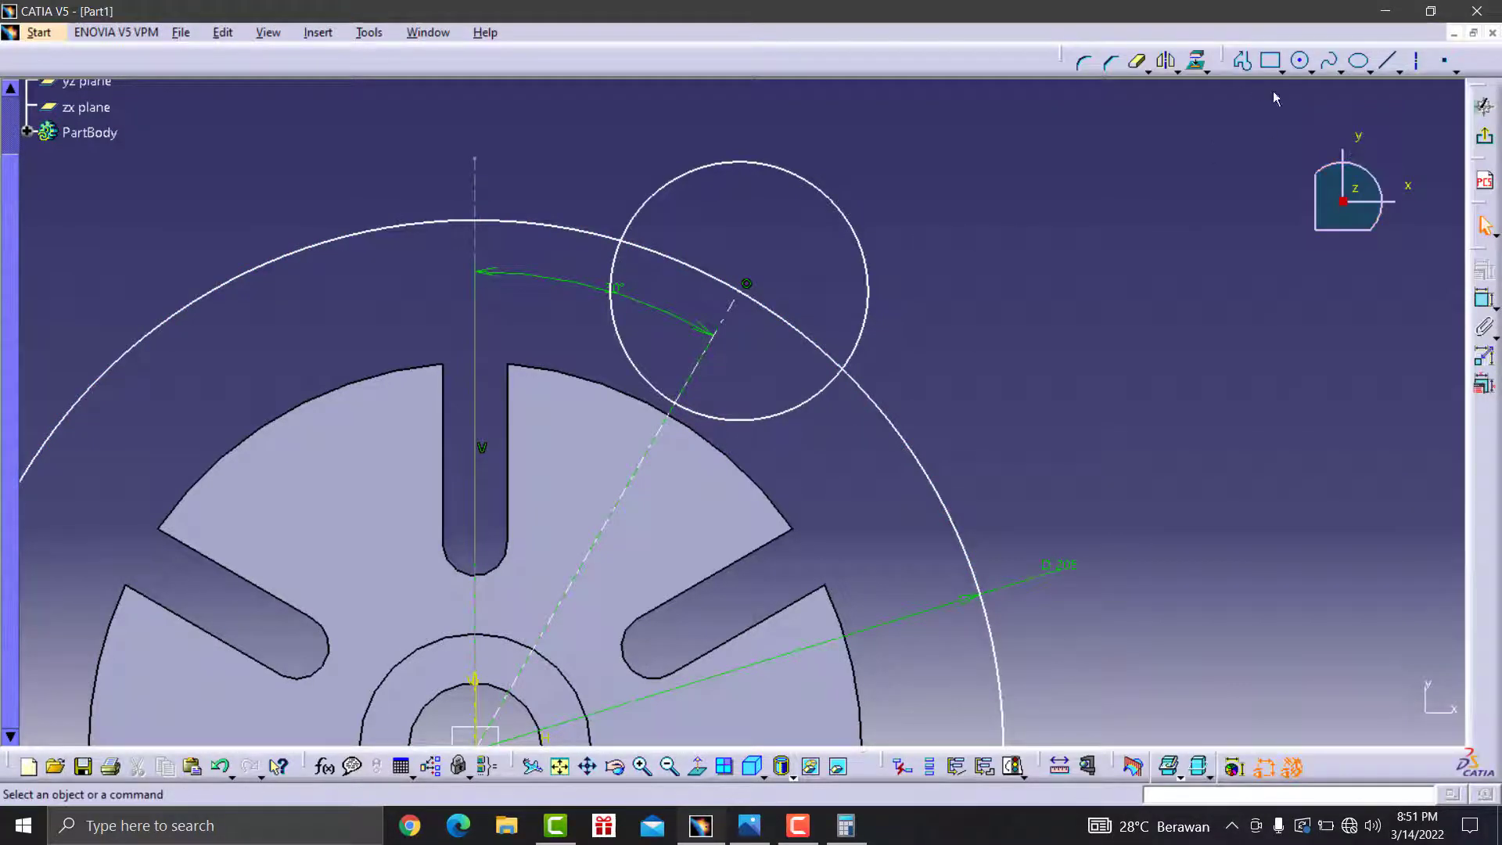
{"action": "left_click", "coordinate": [1485, 299]}
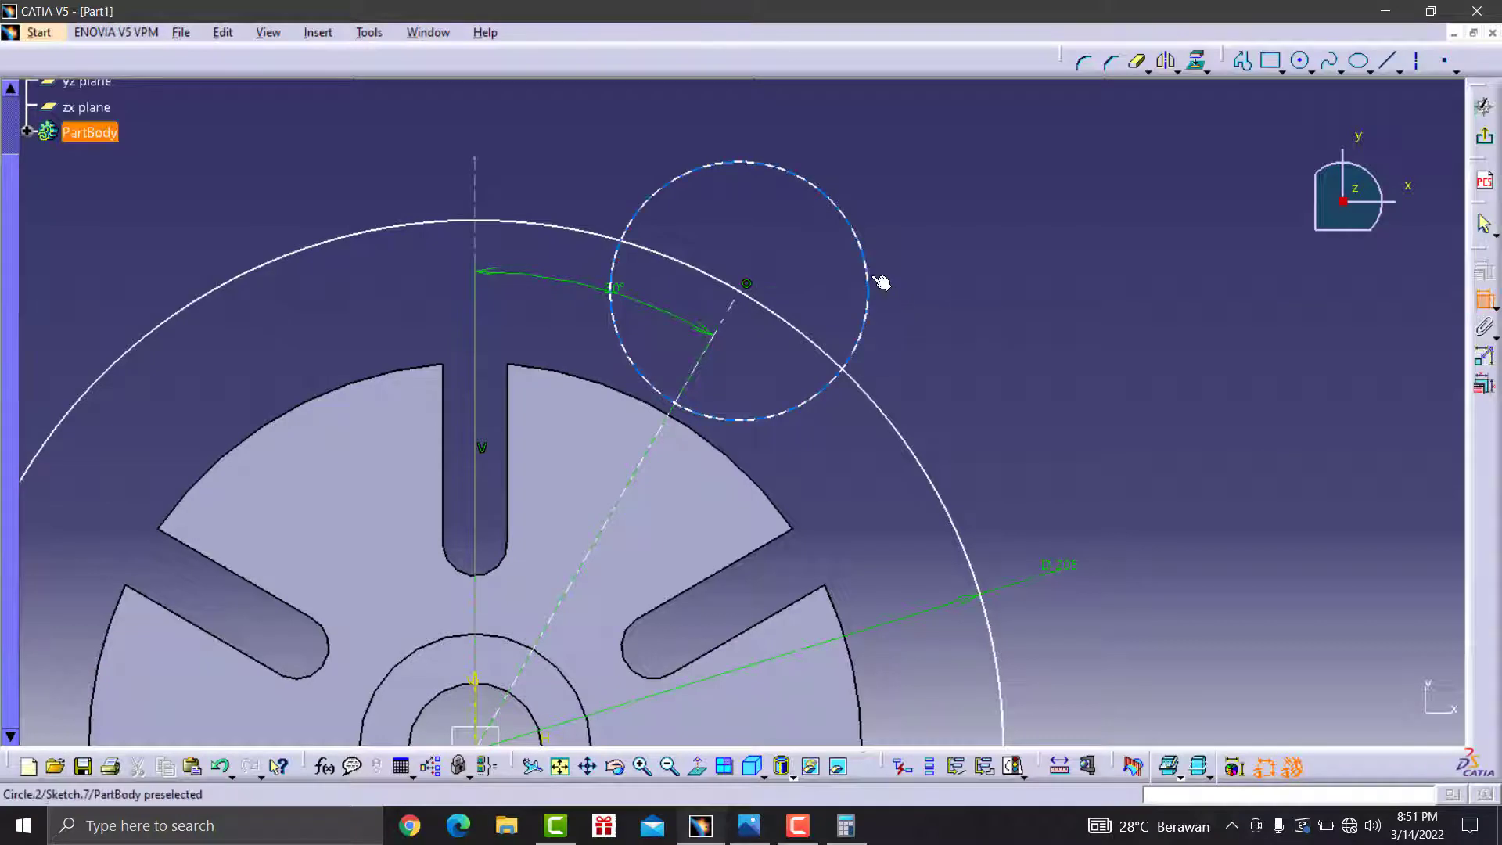
{"action": "left_click", "coordinate": [878, 283]}
{"action": "left_click", "coordinate": [990, 270]}
{"action": "double_click", "coordinate": [998, 272]}
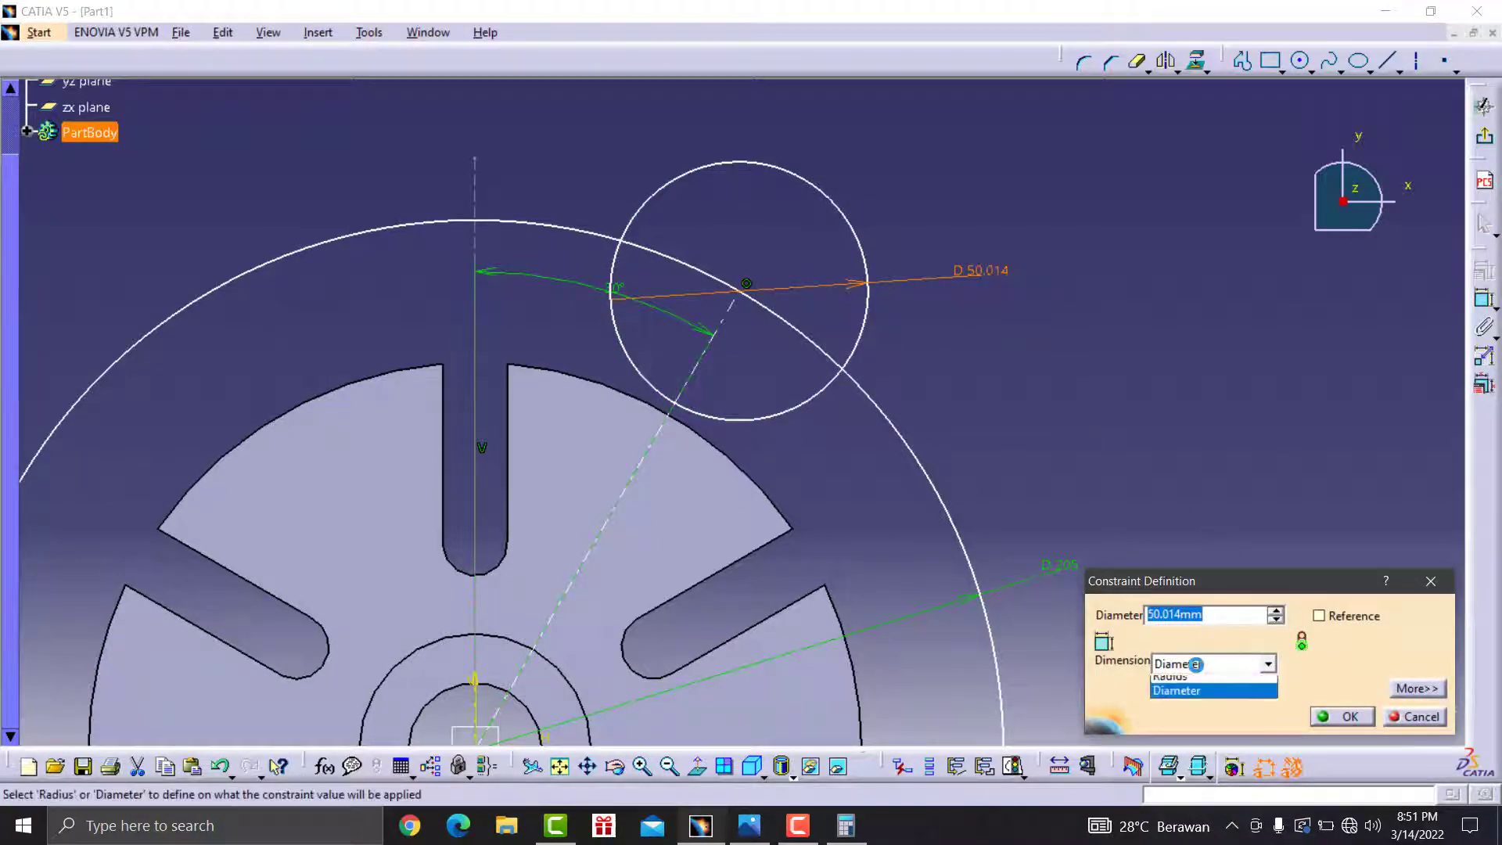
{"action": "left_click", "coordinate": [1213, 664]}
{"action": "left_click", "coordinate": [1209, 695]}
{"action": "double_click", "coordinate": [1200, 617]}
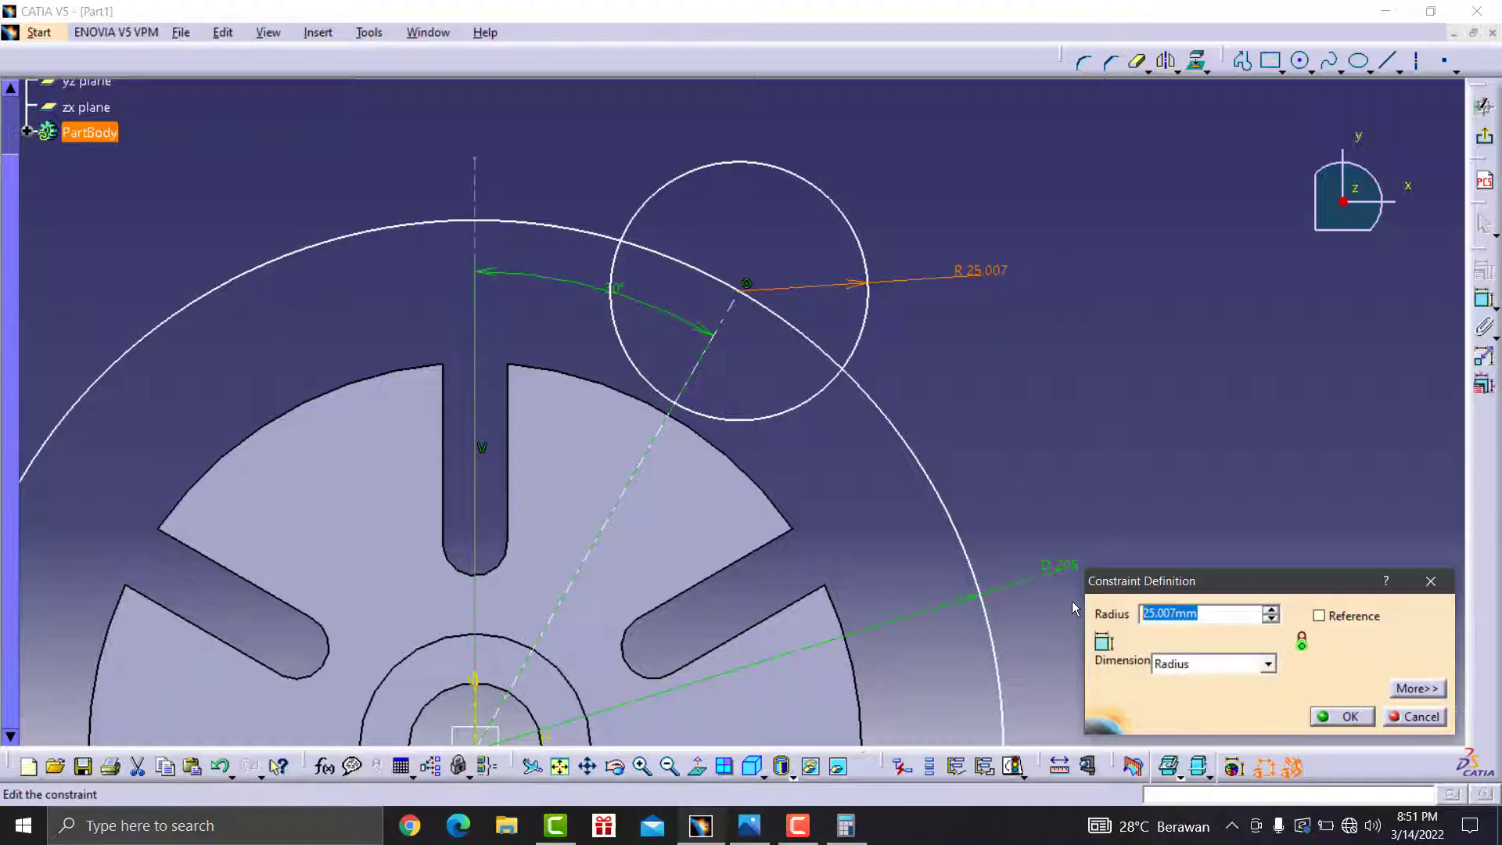
{"action": "type", "text": "42."}
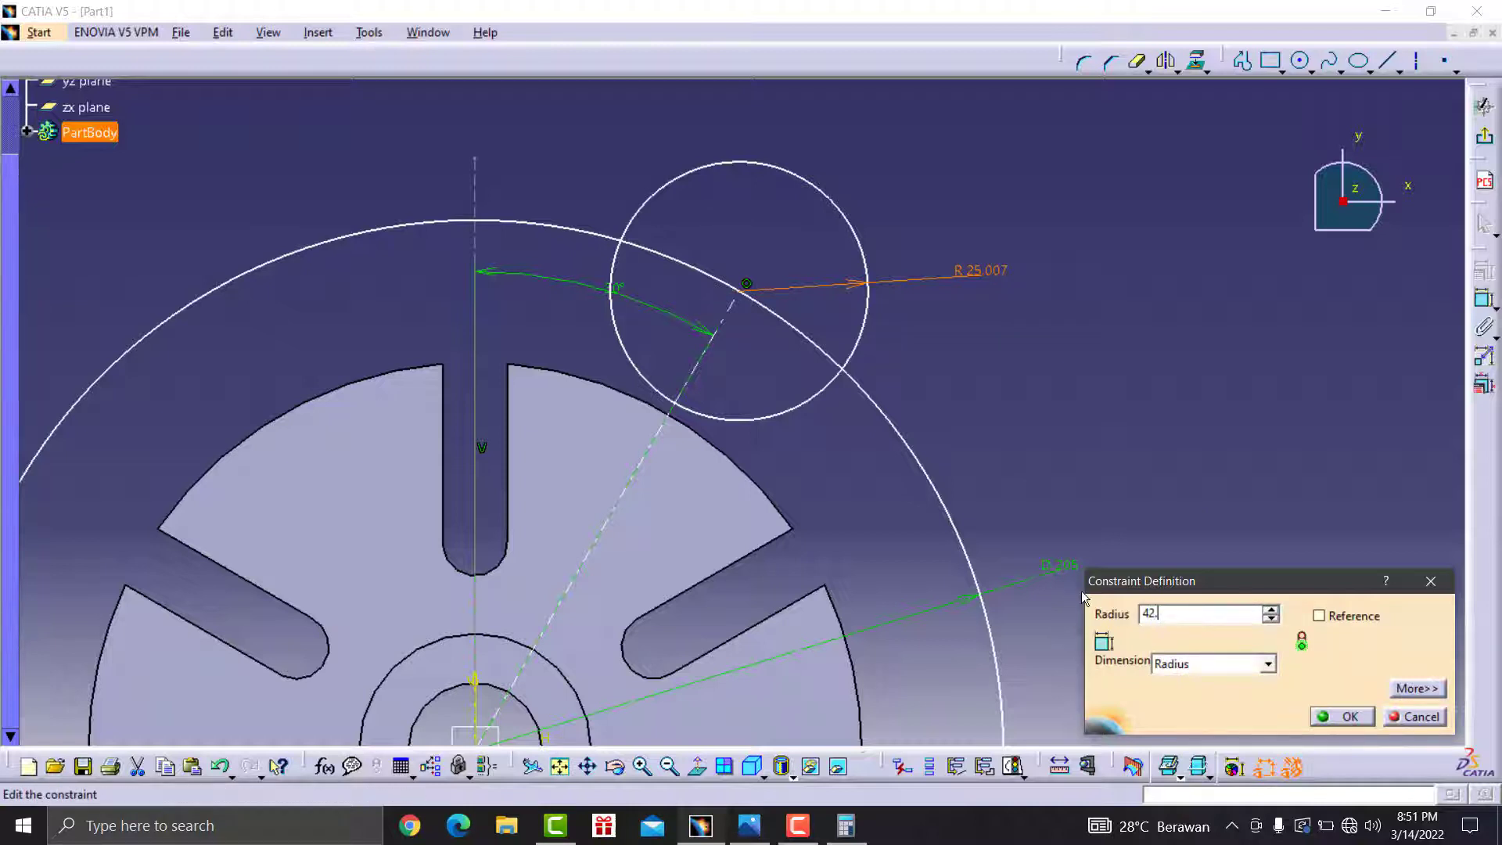
{"action": "type", "text": "5"}
{"action": "left_click", "coordinate": [1350, 716]}
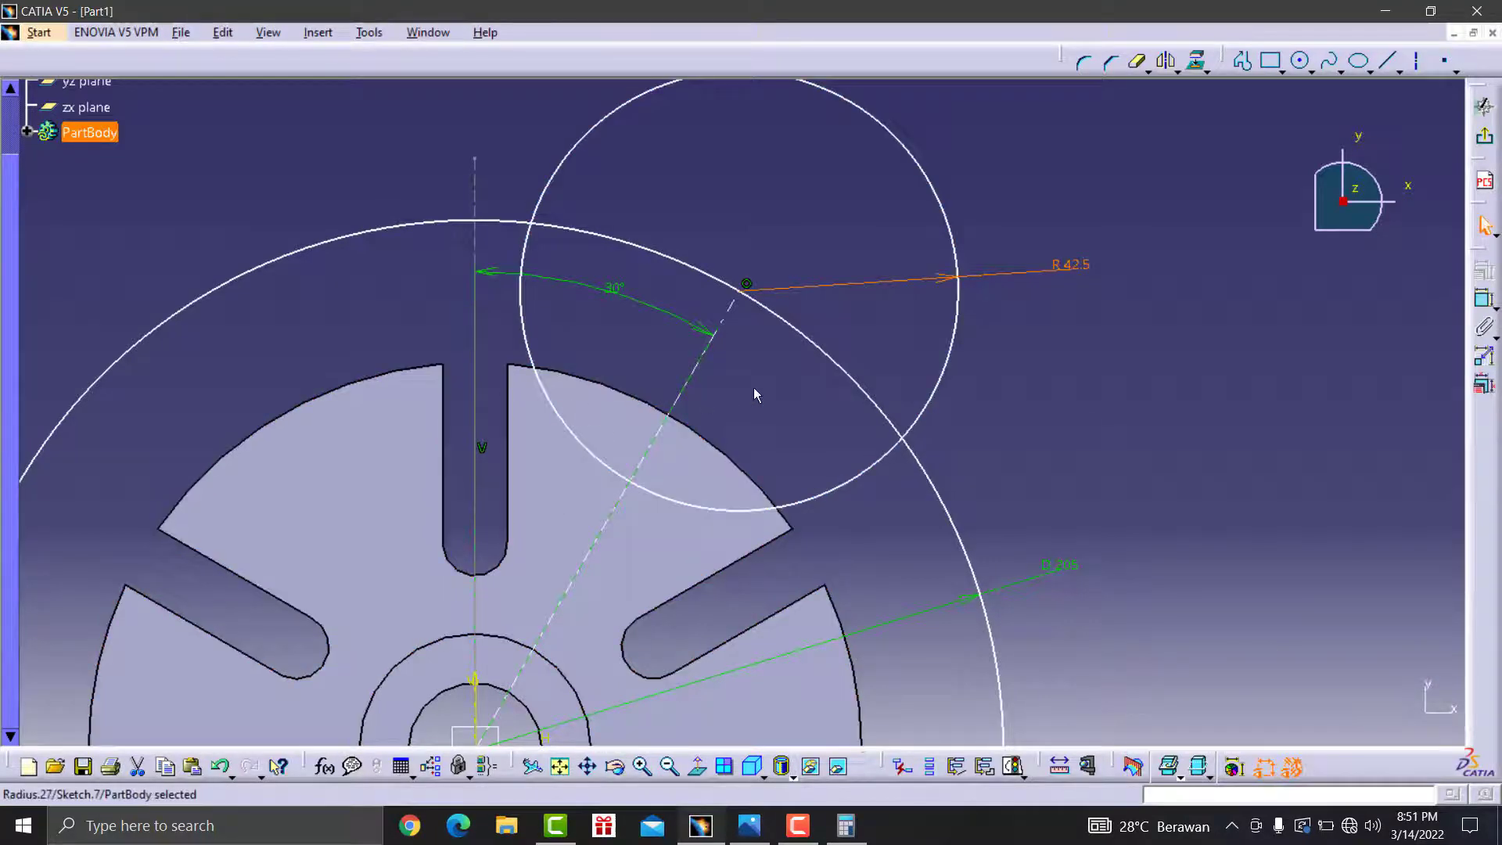
{"action": "middle_click_drag", "start_coordinate": [665, 397], "coordinate": [683, 452]}
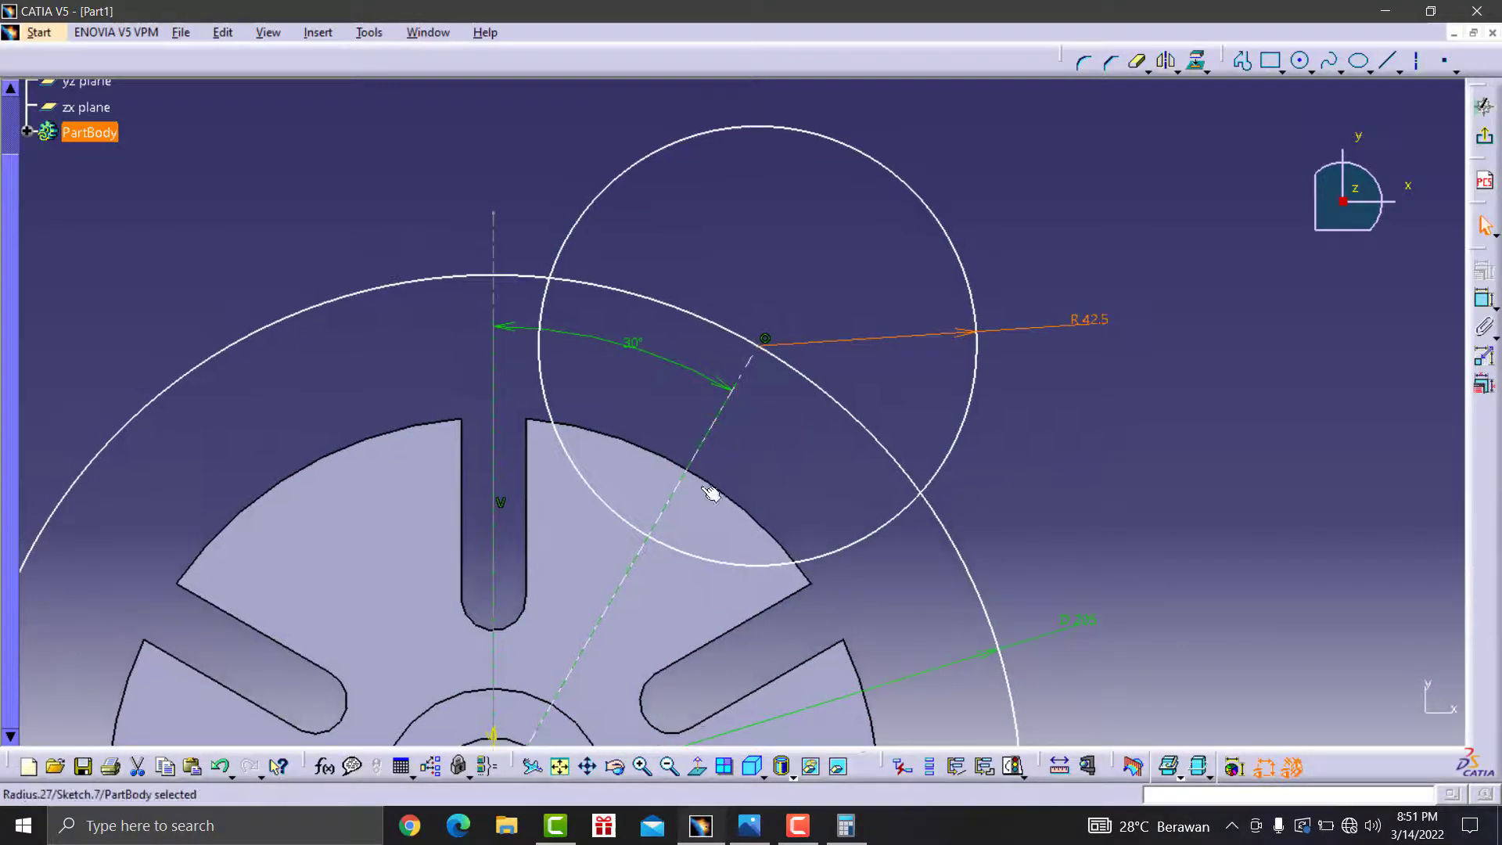
- Project the disc's rim edge into the sketch and trim its pieces outside the circle
{"action": "left_click", "coordinate": [655, 451]}
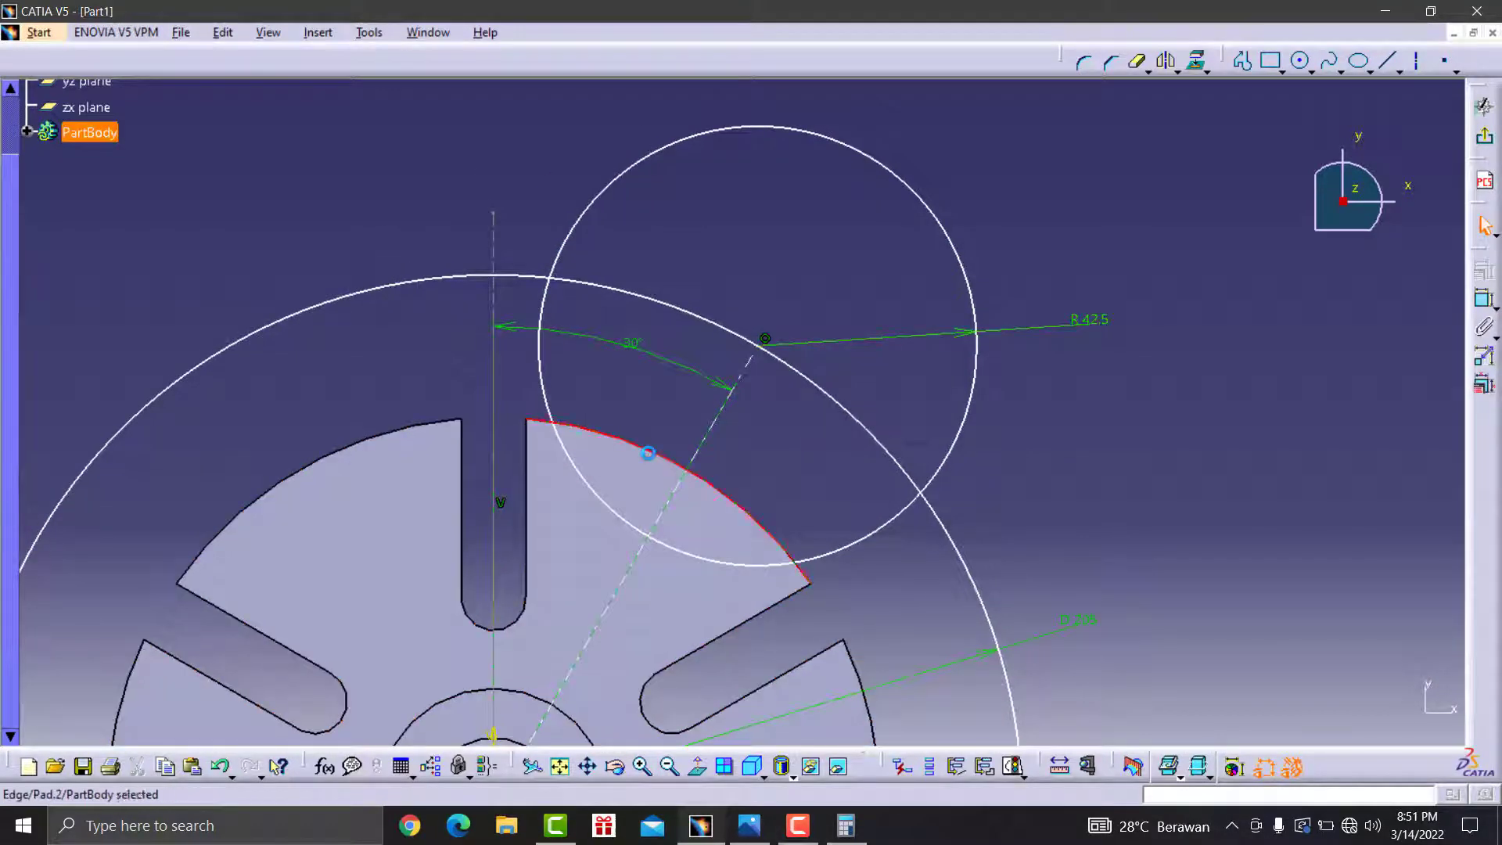
{"action": "left_click", "coordinate": [1201, 66]}
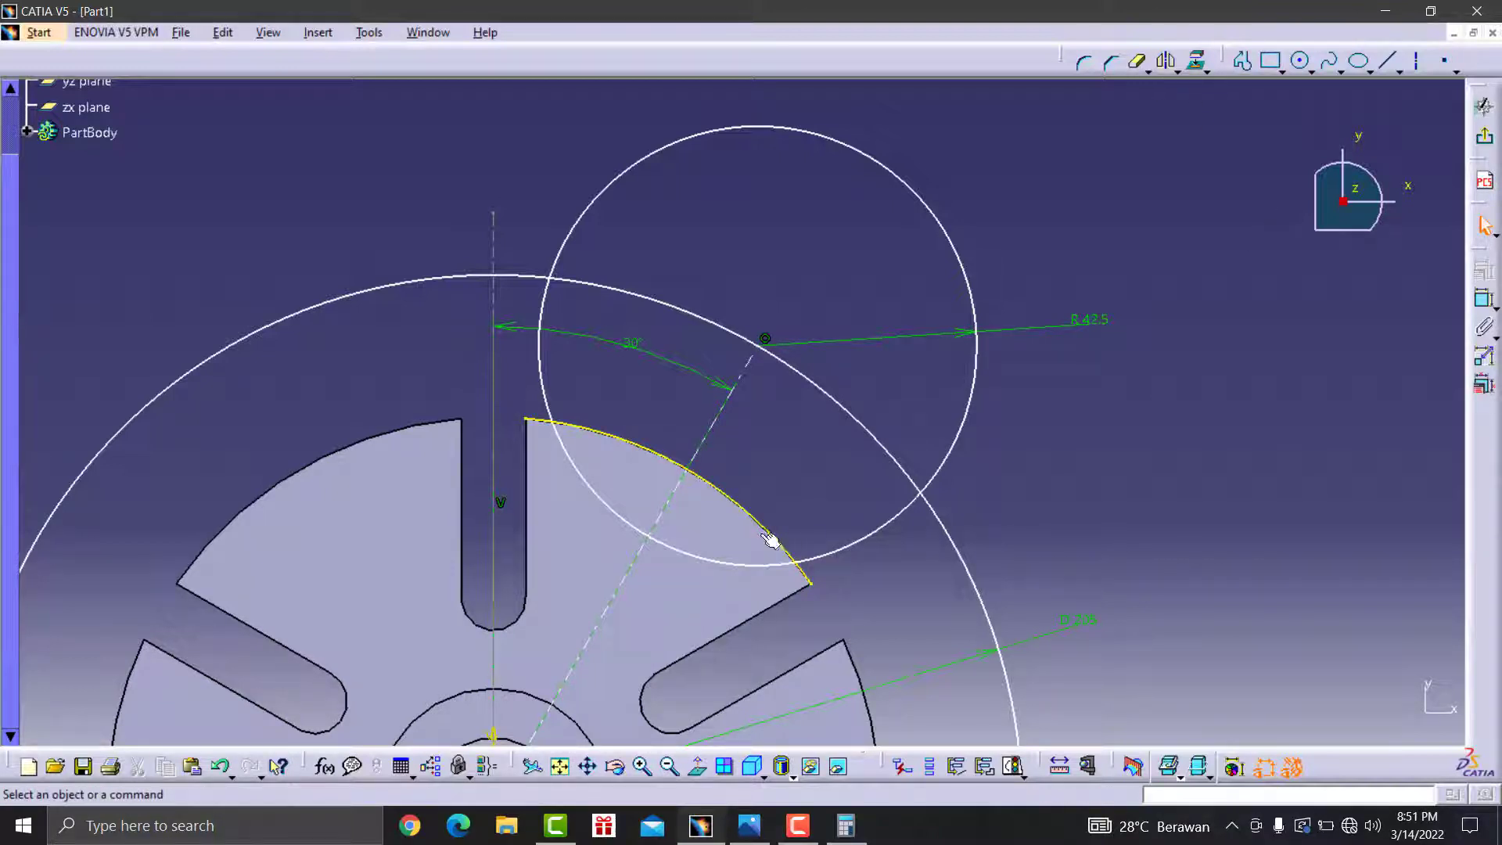
{"action": "left_click", "coordinate": [1137, 61]}
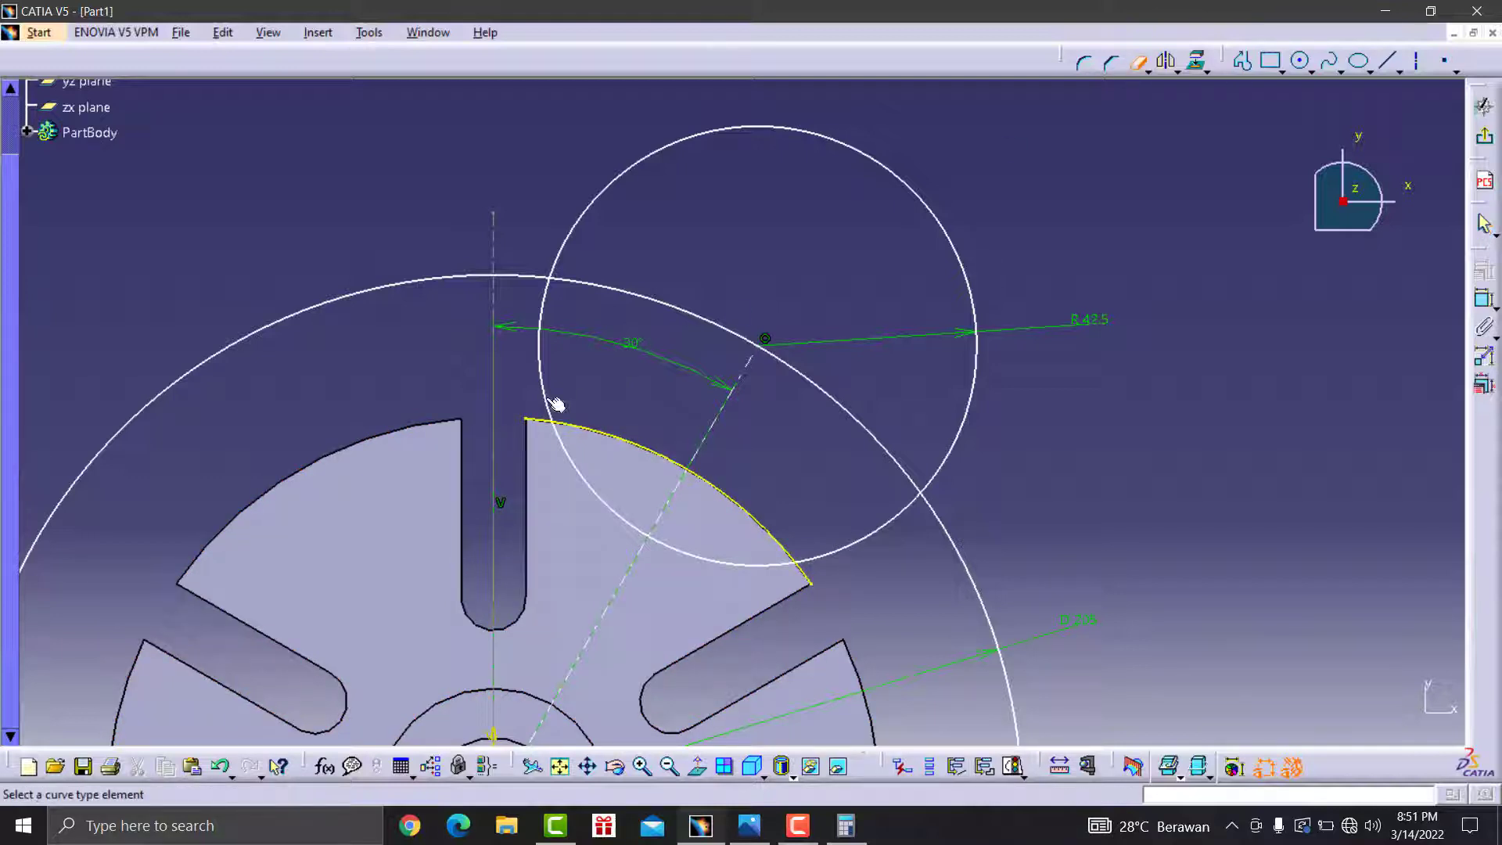
{"action": "left_click", "coordinate": [539, 422]}
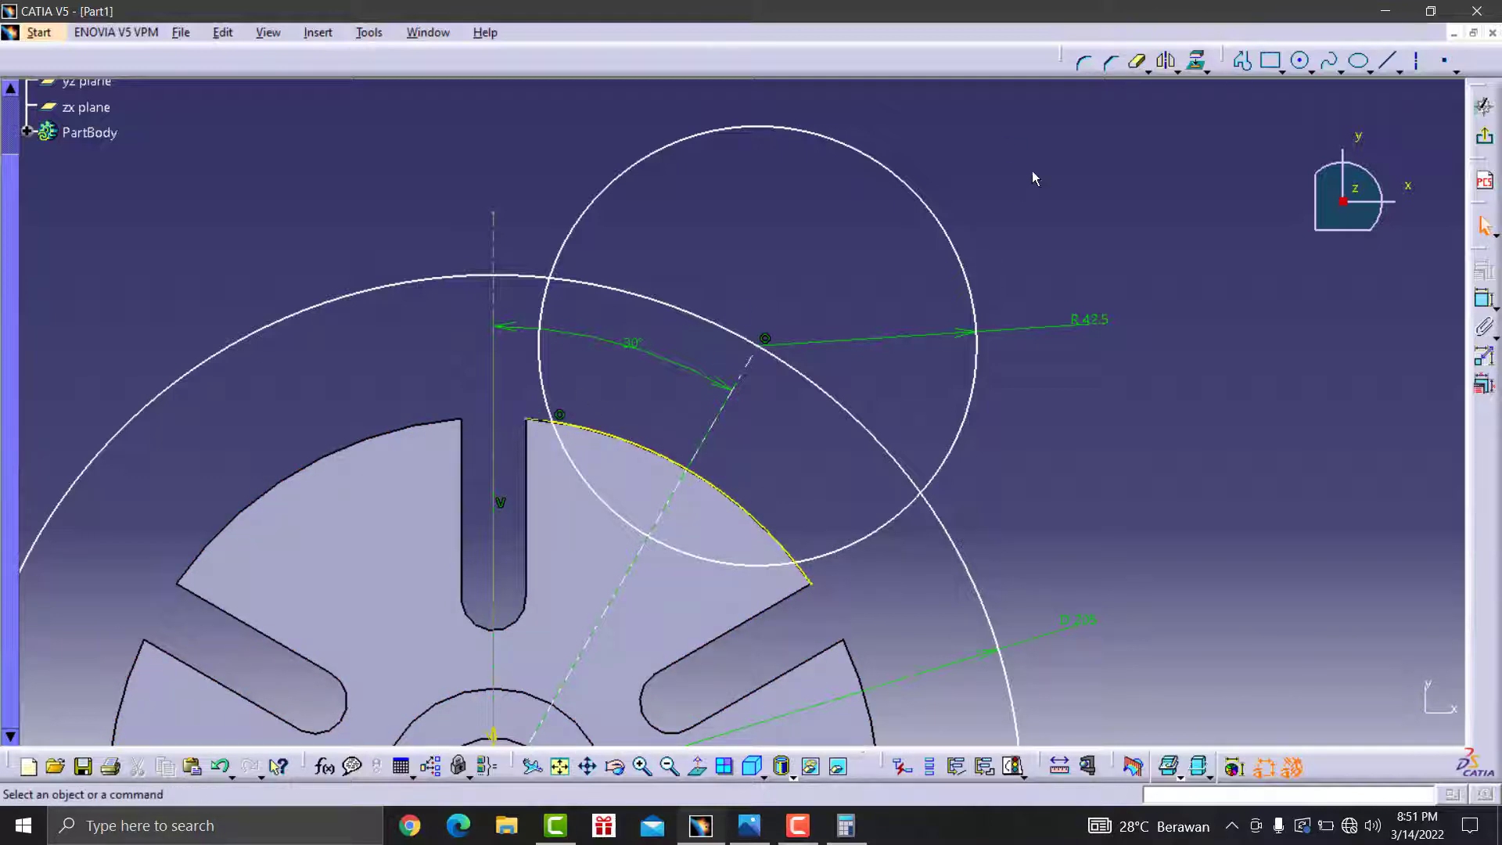
{"action": "left_click", "coordinate": [1139, 62]}
{"action": "left_click", "coordinate": [806, 574]}
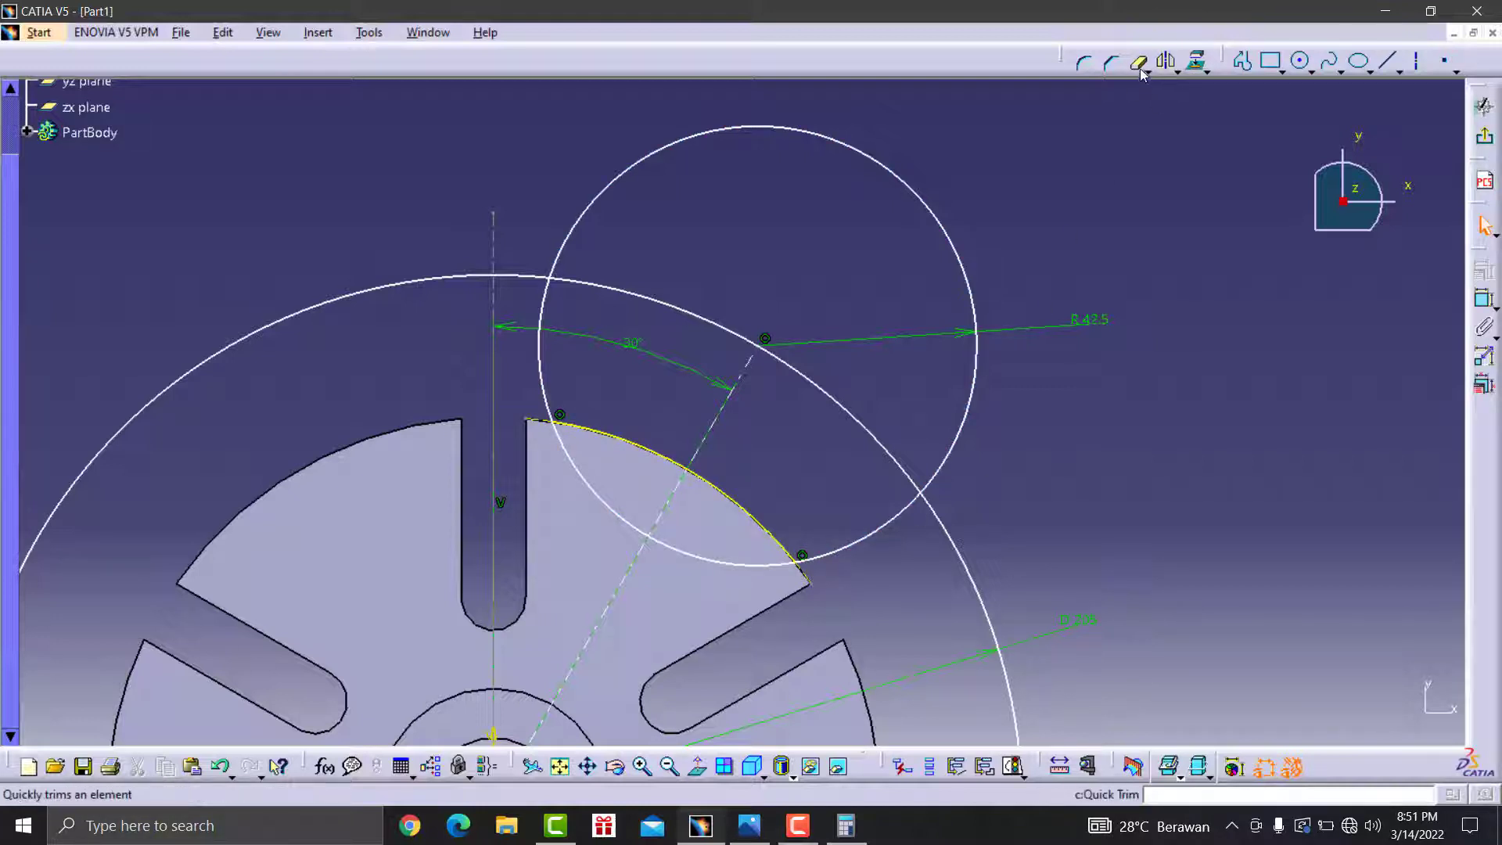
- Delete the large outer circle and trim the R42.5 circle into a lens profile
{"action": "right_click", "coordinate": [865, 427]}
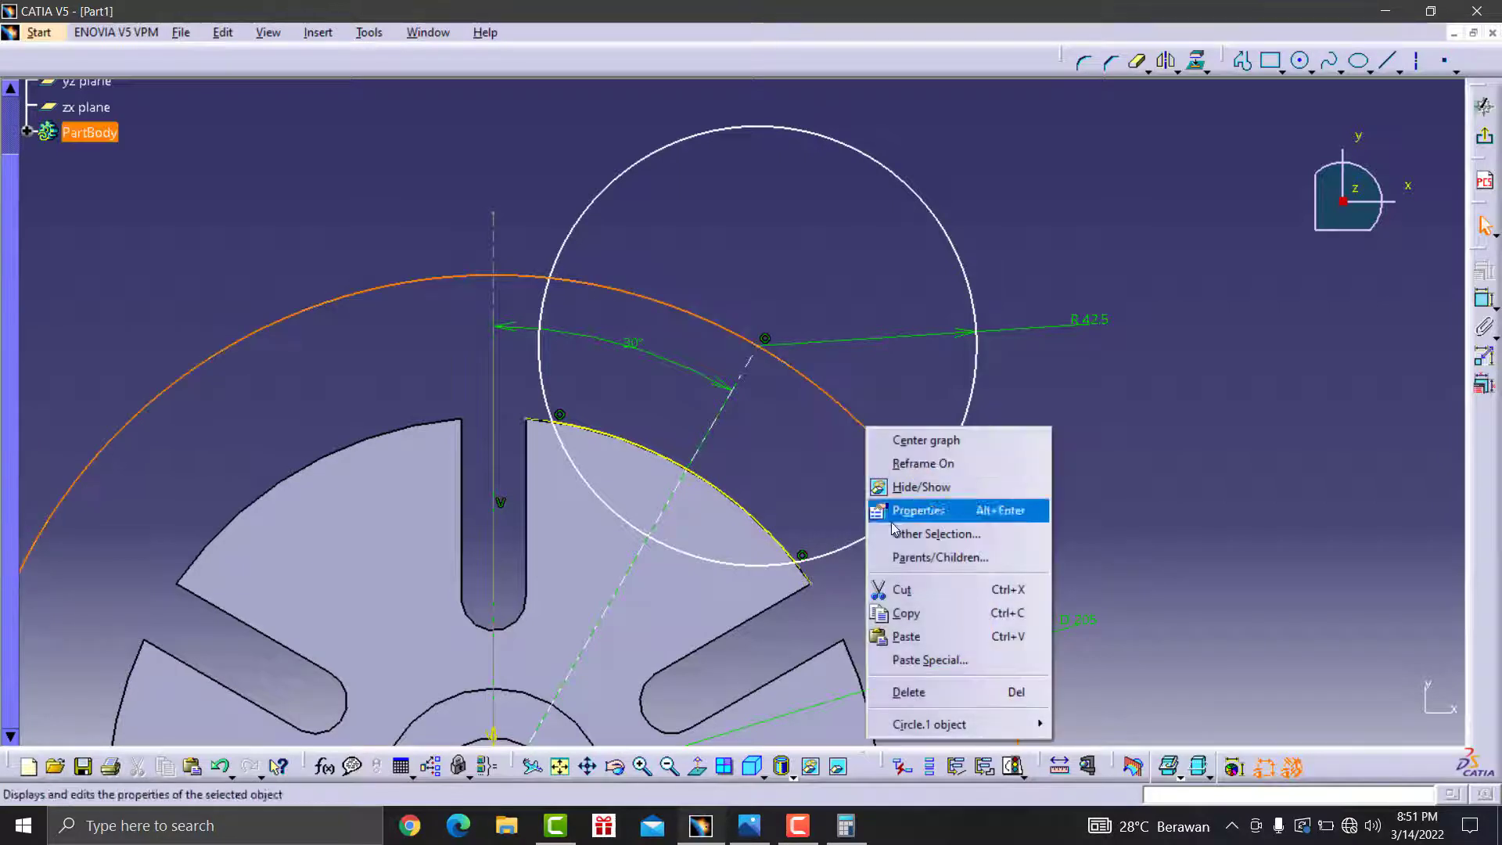
{"action": "left_click", "coordinate": [904, 589]}
{"action": "left_click", "coordinate": [1132, 70]}
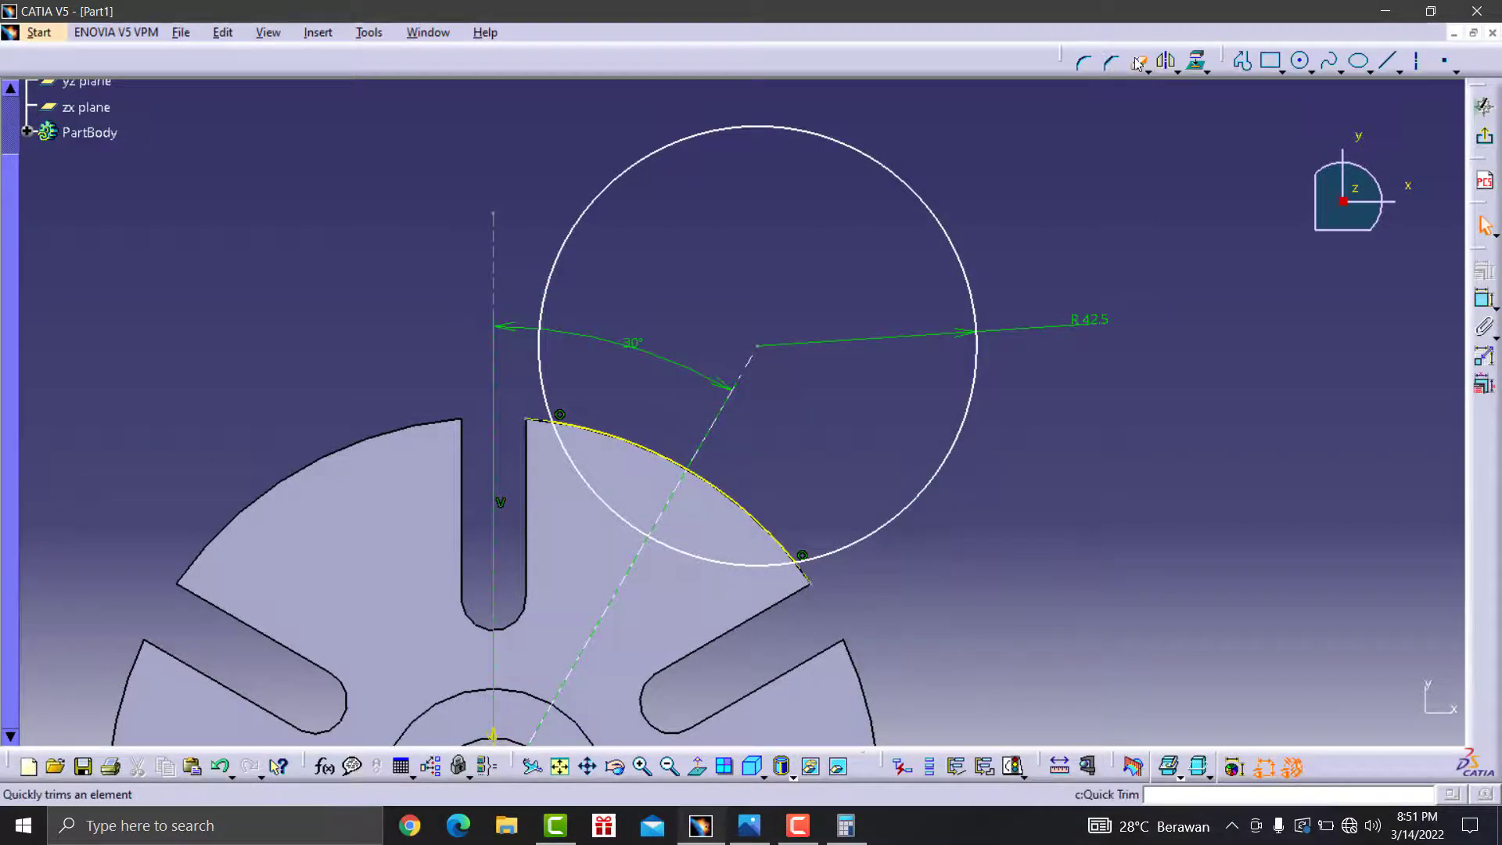
{"action": "left_click", "coordinate": [906, 181]}
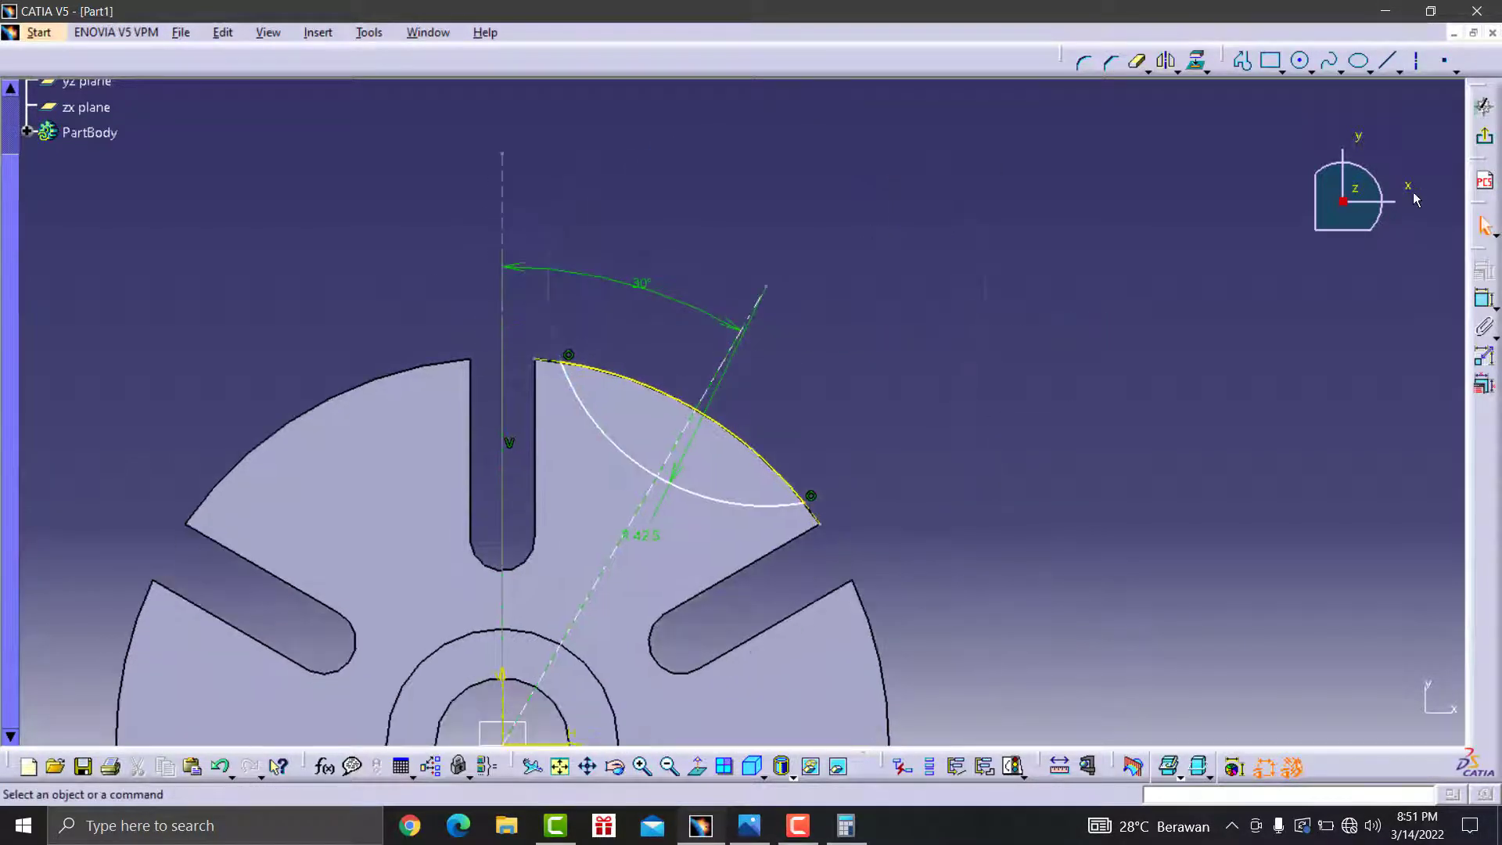
{"action": "left_click", "coordinate": [1485, 106]}
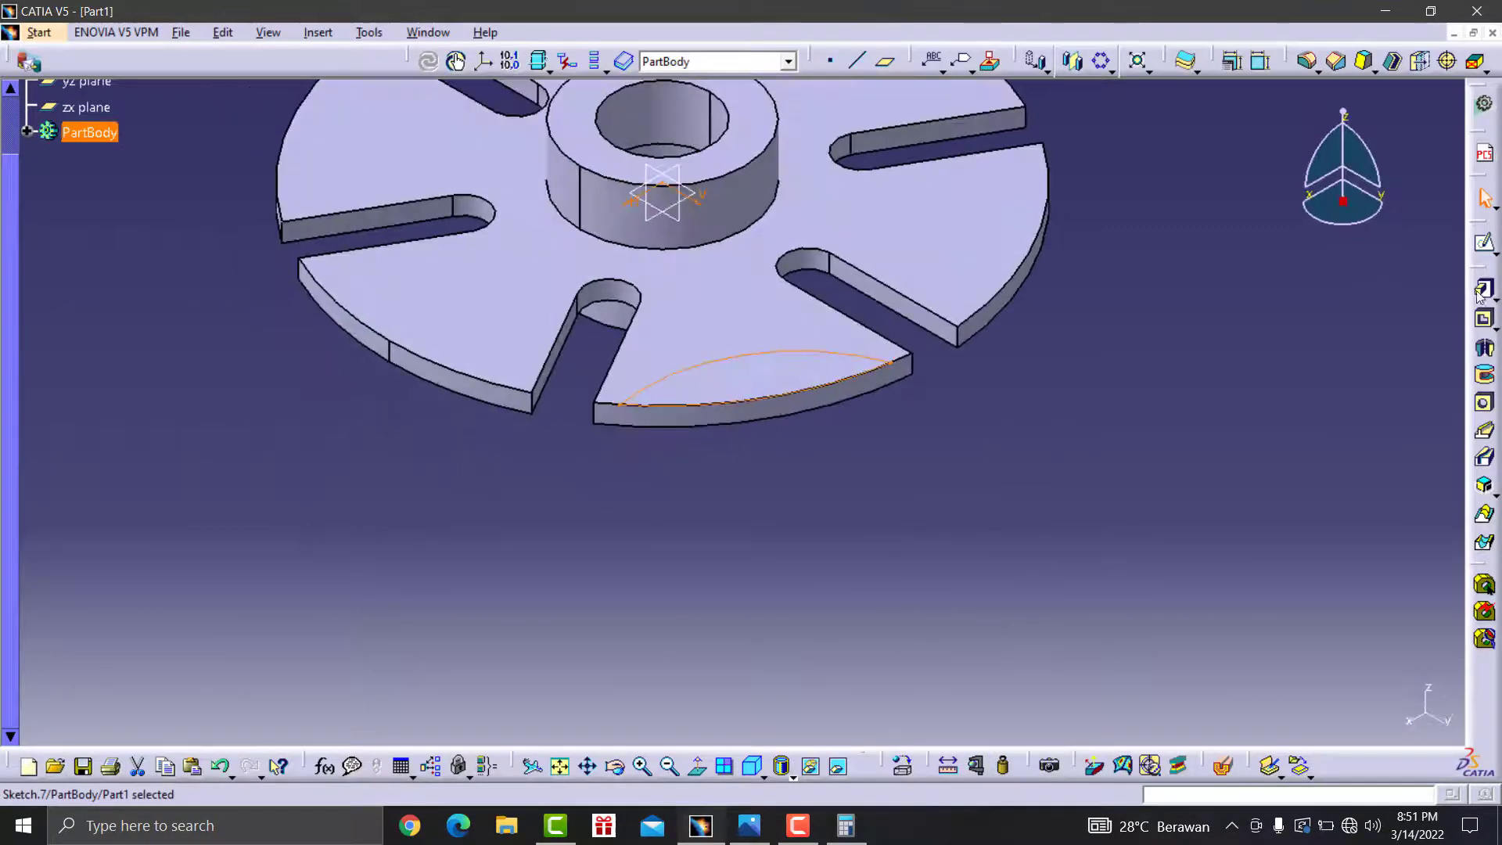
- Pocket the lens sketch 10 mm deep to cut a concave R42.5 notch into the rim
{"action": "left_click", "coordinate": [1486, 322]}
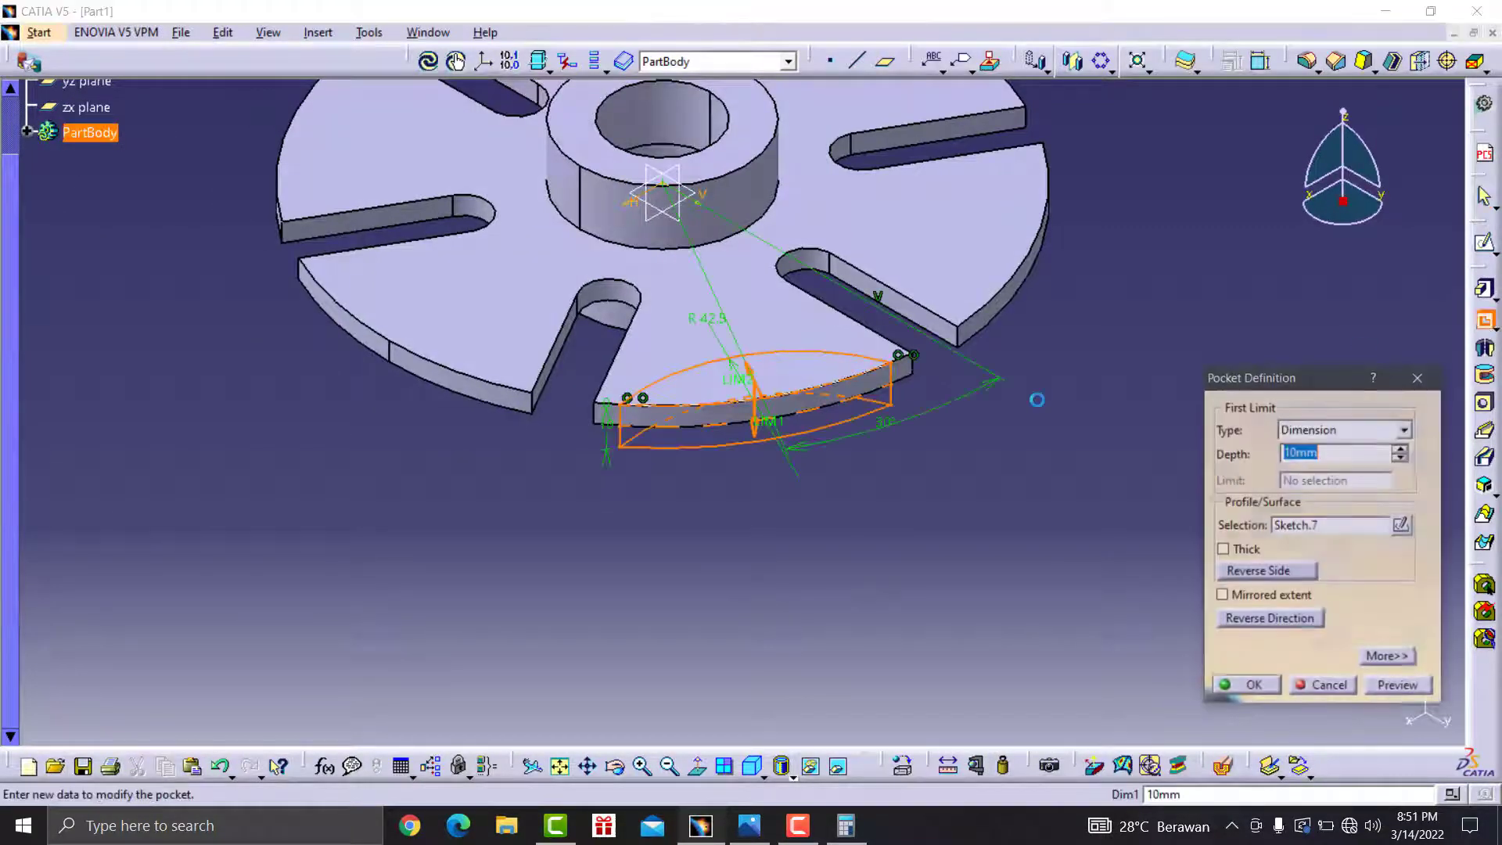
{"action": "left_click", "coordinate": [1249, 686]}
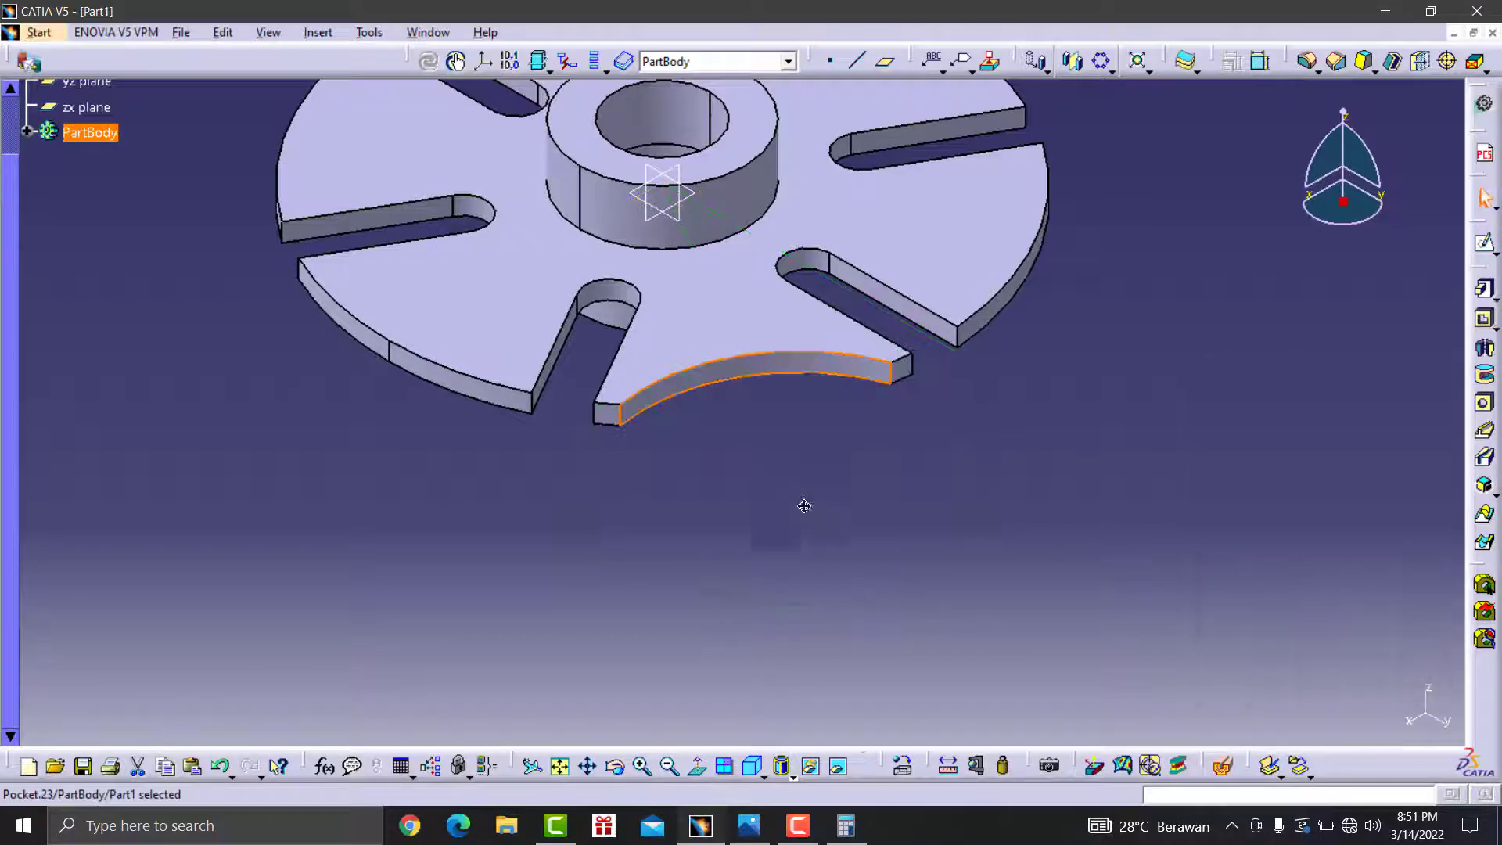
{"action": "mouse_move", "coordinate": [806, 509]}
{"action": "middle_mouse_down"}
{"action": "mouse_move", "coordinate": [1203, 481]}
{"action": "mouse_move", "coordinate": [1144, 504]}
{"action": "middle_mouse_up"}
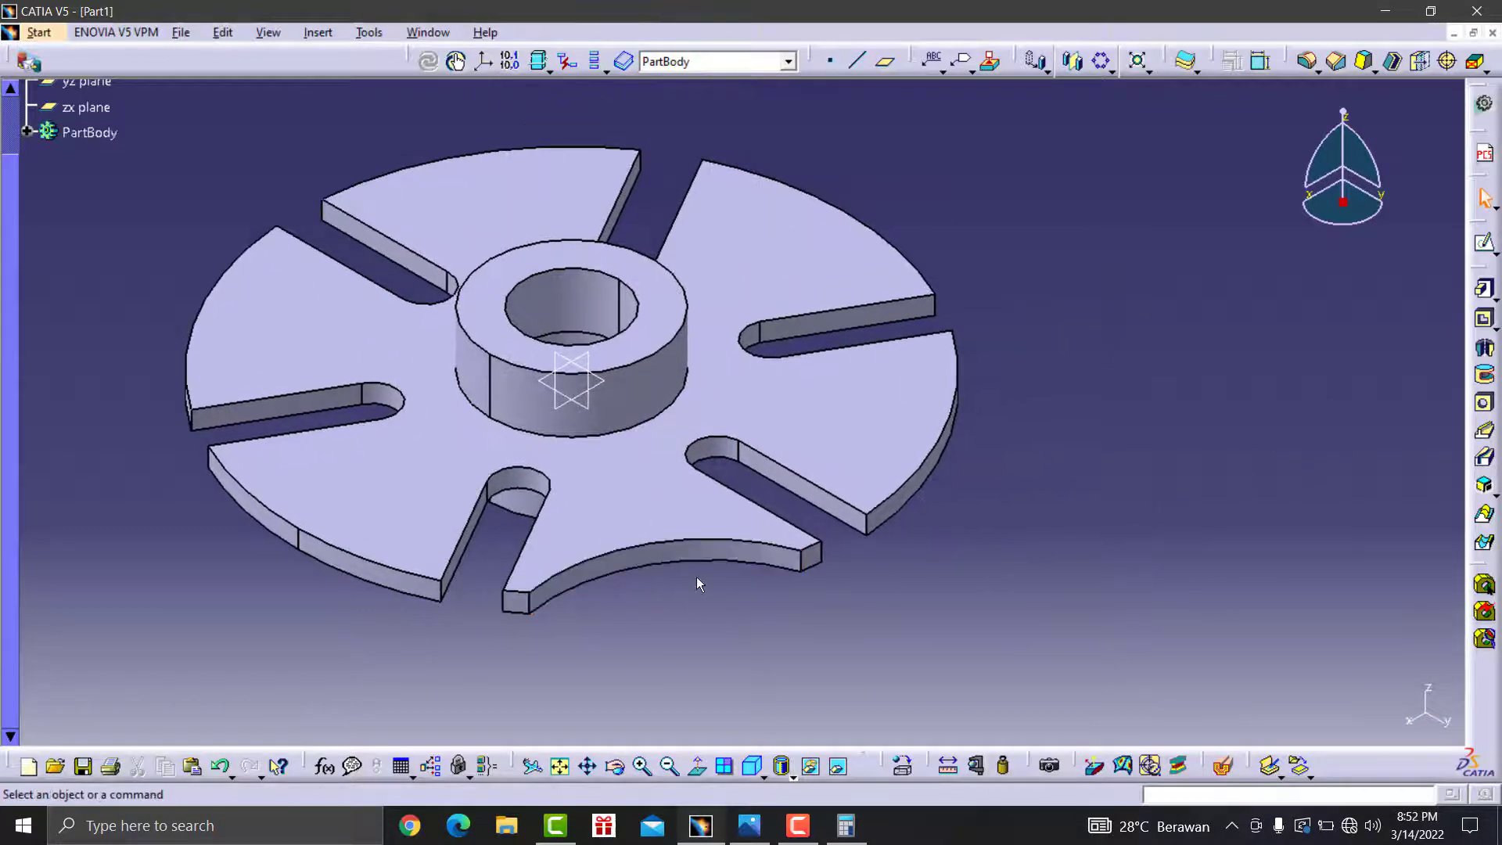
{"action": "left_click", "coordinate": [707, 557]}
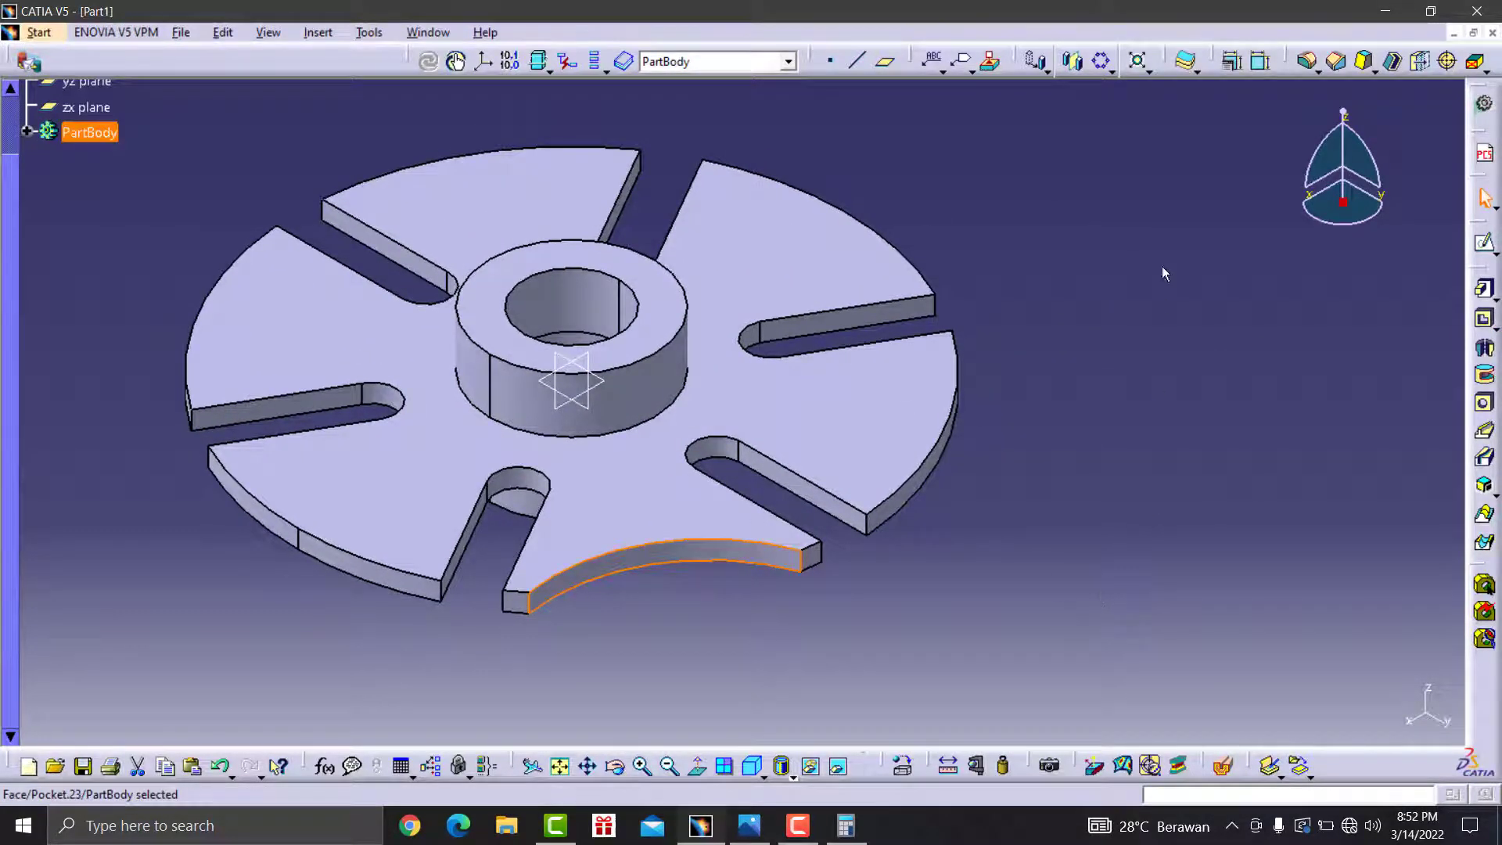
- Circular-pattern the notch pocket with 6 instances, using the disc face as reference
{"action": "left_click", "coordinate": [1101, 61]}
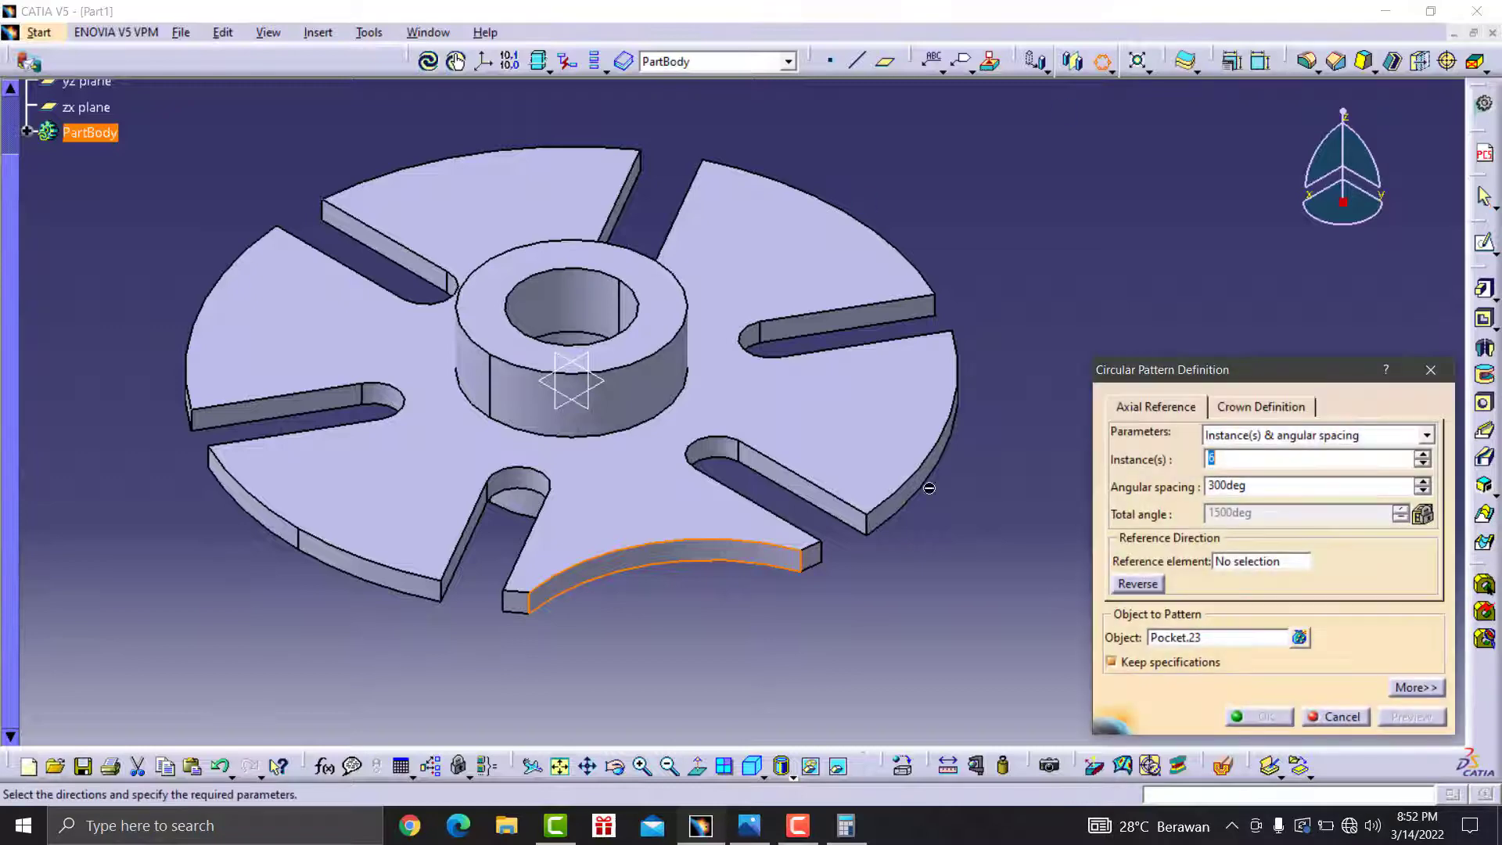
{"action": "left_click", "coordinate": [1267, 565]}
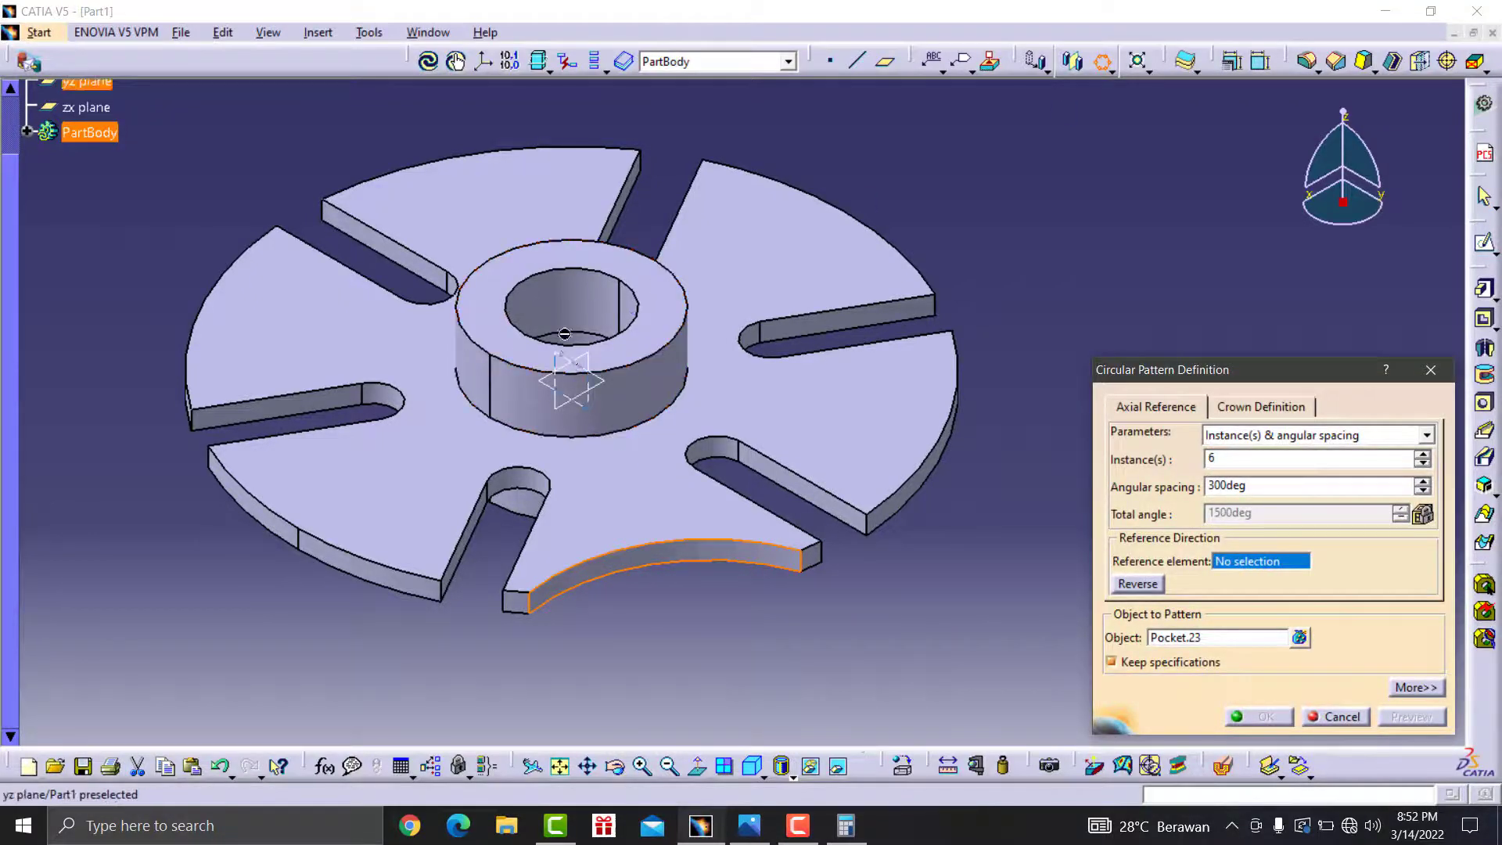
{"action": "left_click", "coordinate": [569, 309]}
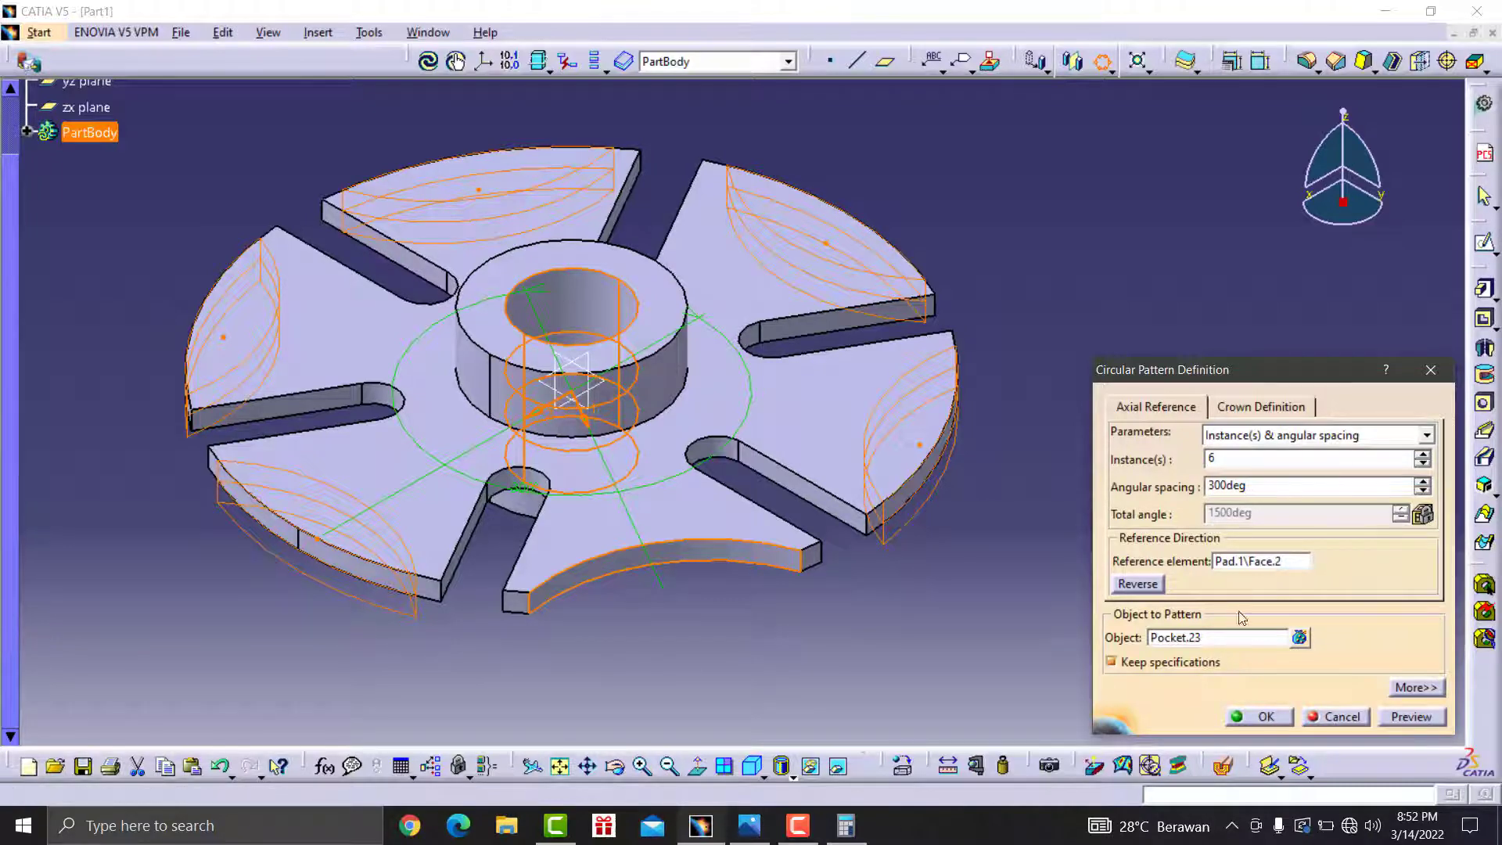
{"action": "left_click", "coordinate": [1267, 721]}
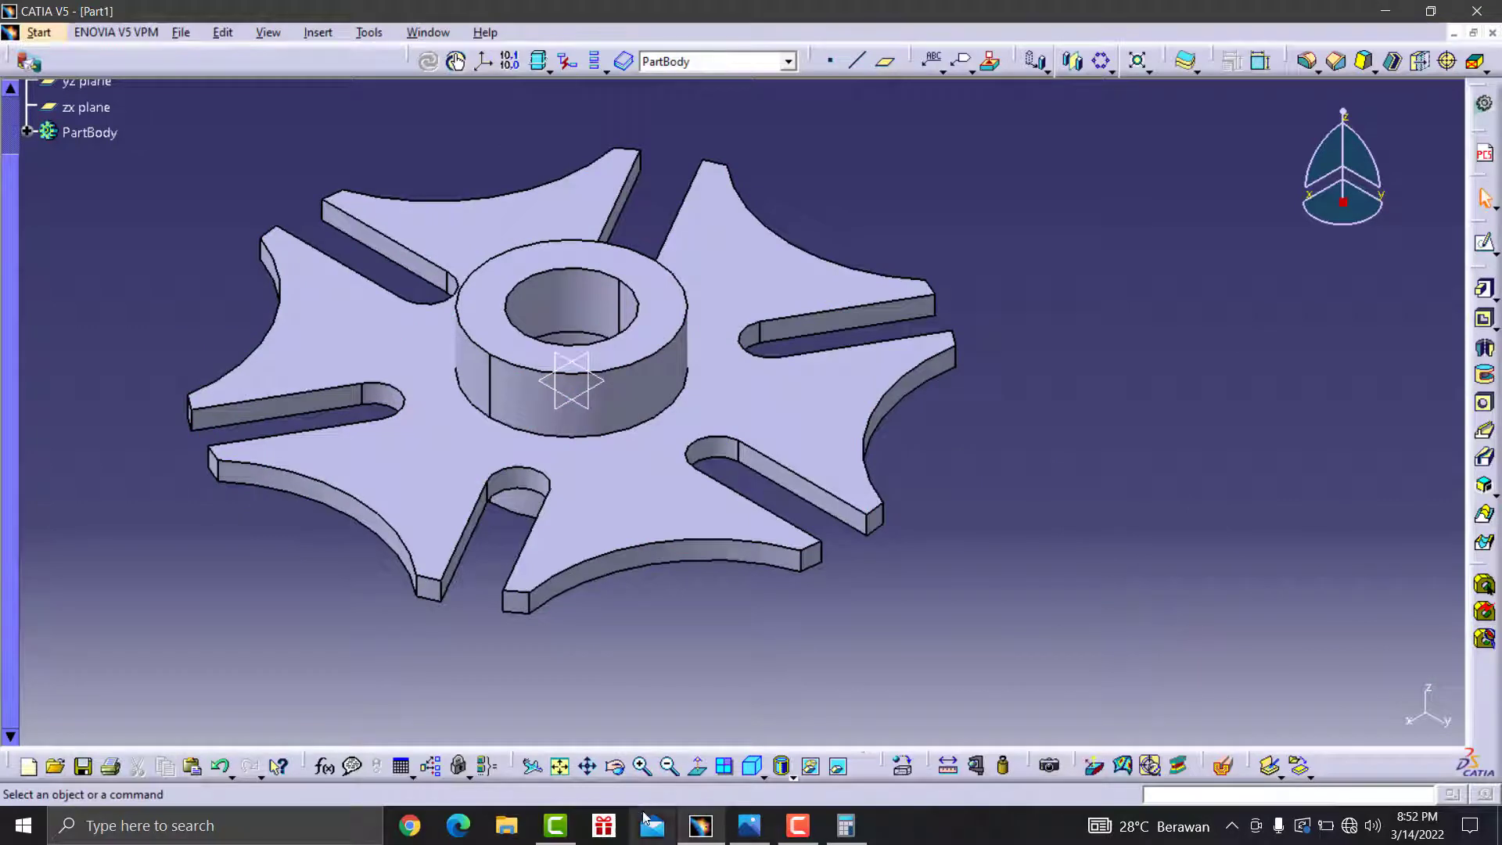
- Zoom into the Exercise 6 drawing in Photos to inspect the side view and hub keyway
{"action": "left_click", "coordinate": [744, 832]}
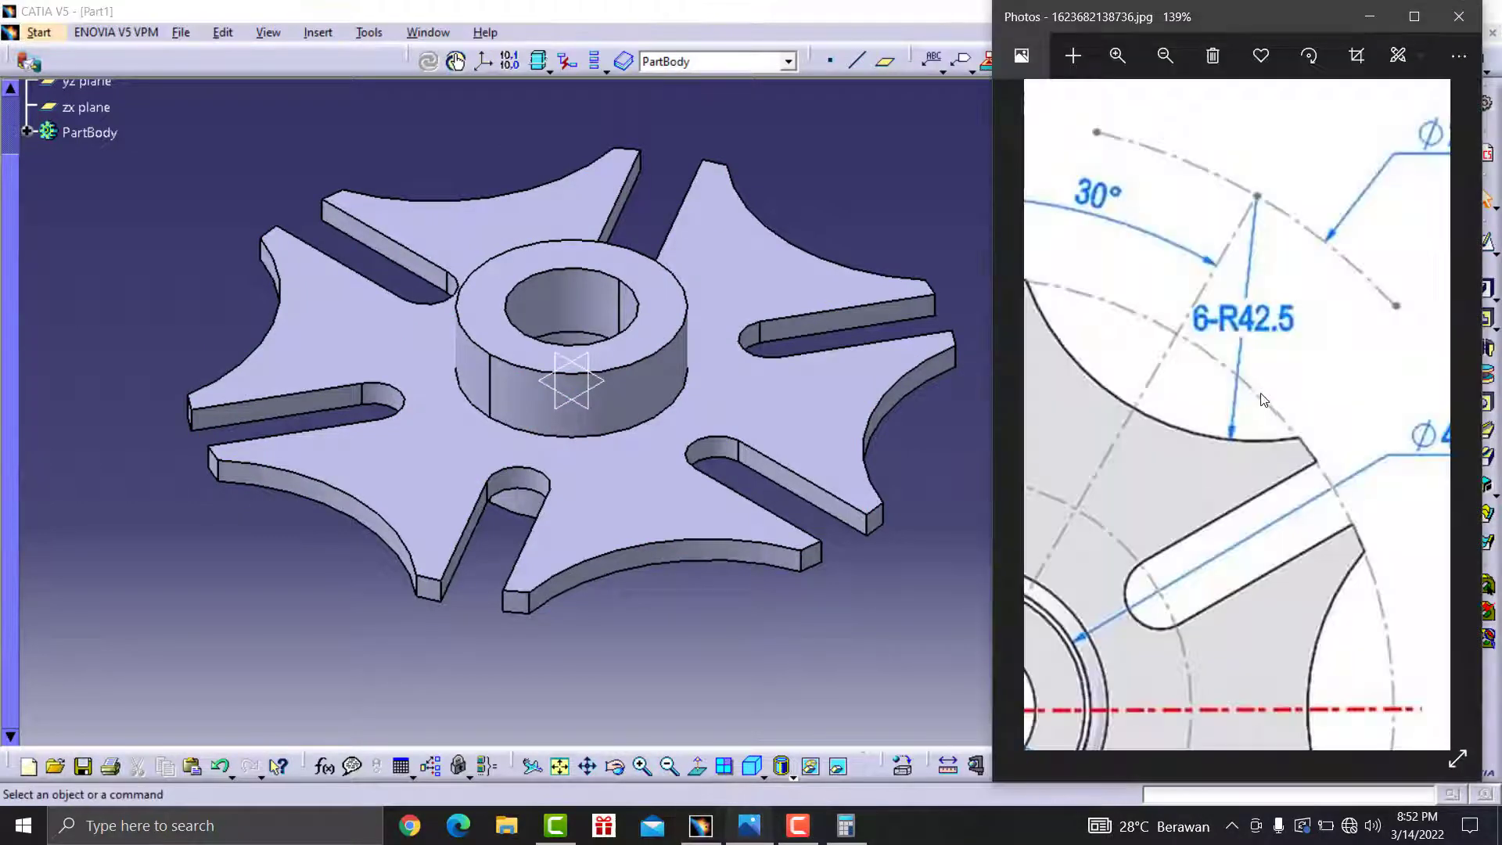
{"action": "scroll", "coordinate": [1420, 238], "scroll_direction": "up", "scroll_amount": 2}
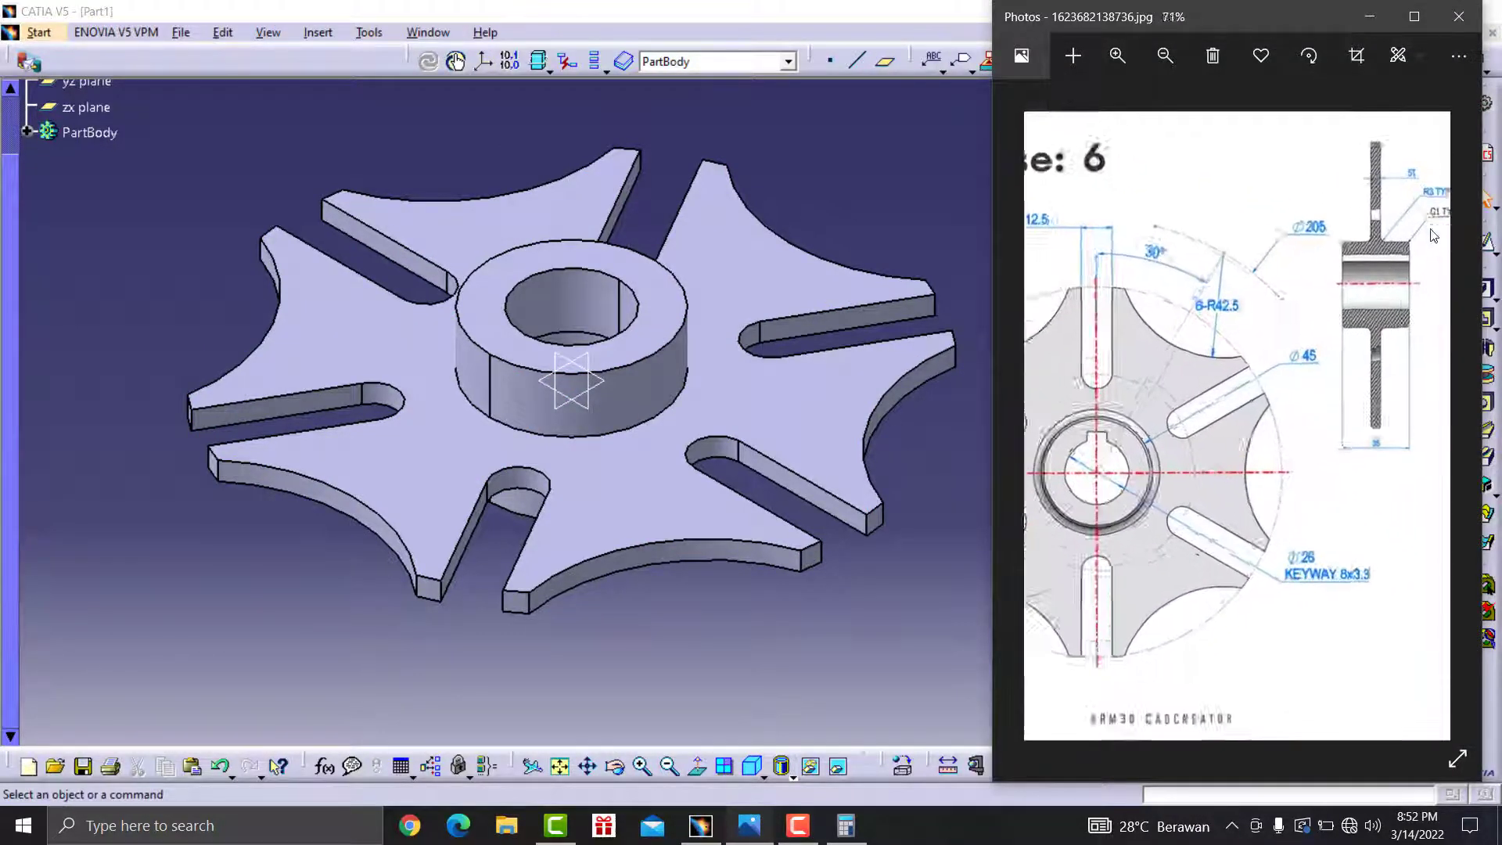
{"action": "scroll", "coordinate": [1252, 313], "scroll_direction": "up", "scroll_amount": 2}
{"action": "scroll", "coordinate": [1095, 376], "scroll_direction": "up", "scroll_amount": 2}
{"action": "scroll", "coordinate": [1077, 379], "scroll_direction": "down", "scroll_amount": 1}
{"action": "scroll", "coordinate": [1078, 378], "scroll_direction": "down", "scroll_amount": 2}
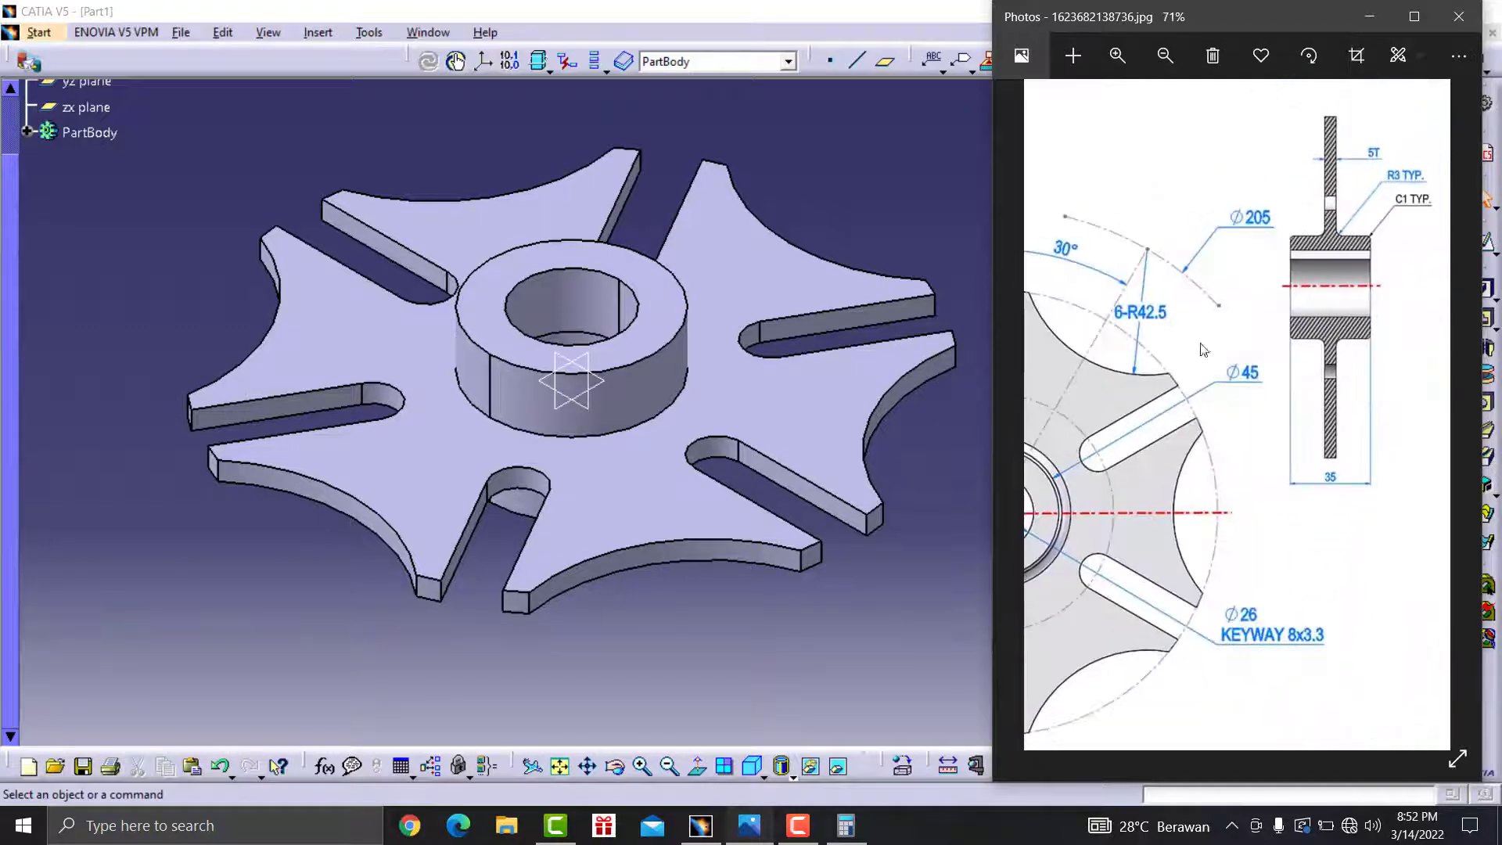
{"action": "scroll", "coordinate": [1095, 391], "scroll_direction": "down", "scroll_amount": 2}
{"action": "scroll", "coordinate": [1166, 433], "scroll_direction": "up", "scroll_amount": 1}
{"action": "scroll", "coordinate": [1166, 433], "scroll_direction": "up", "scroll_amount": 3}
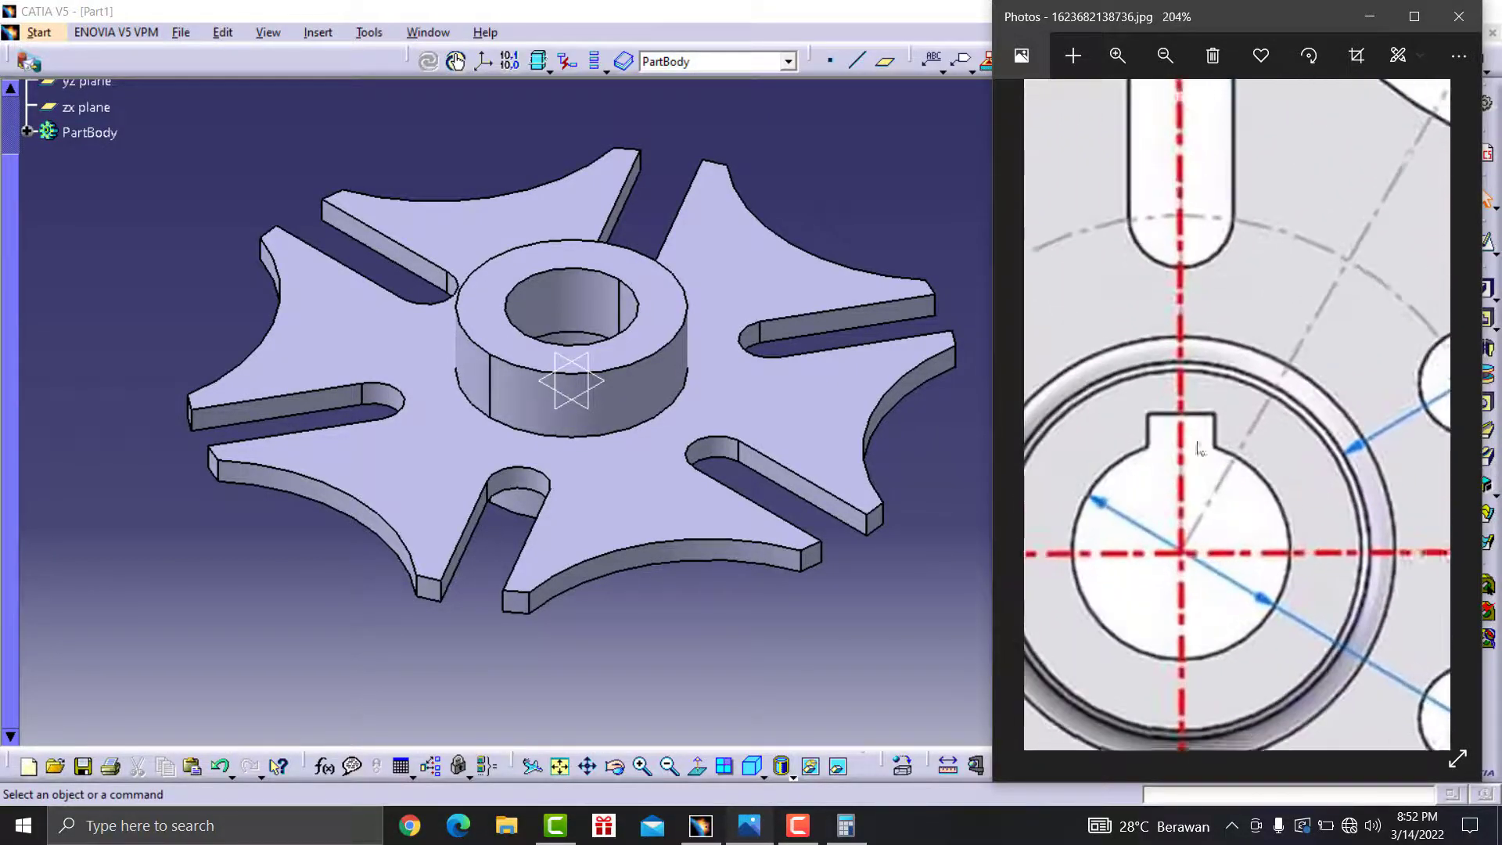
{"action": "left_click", "coordinate": [726, 766]}
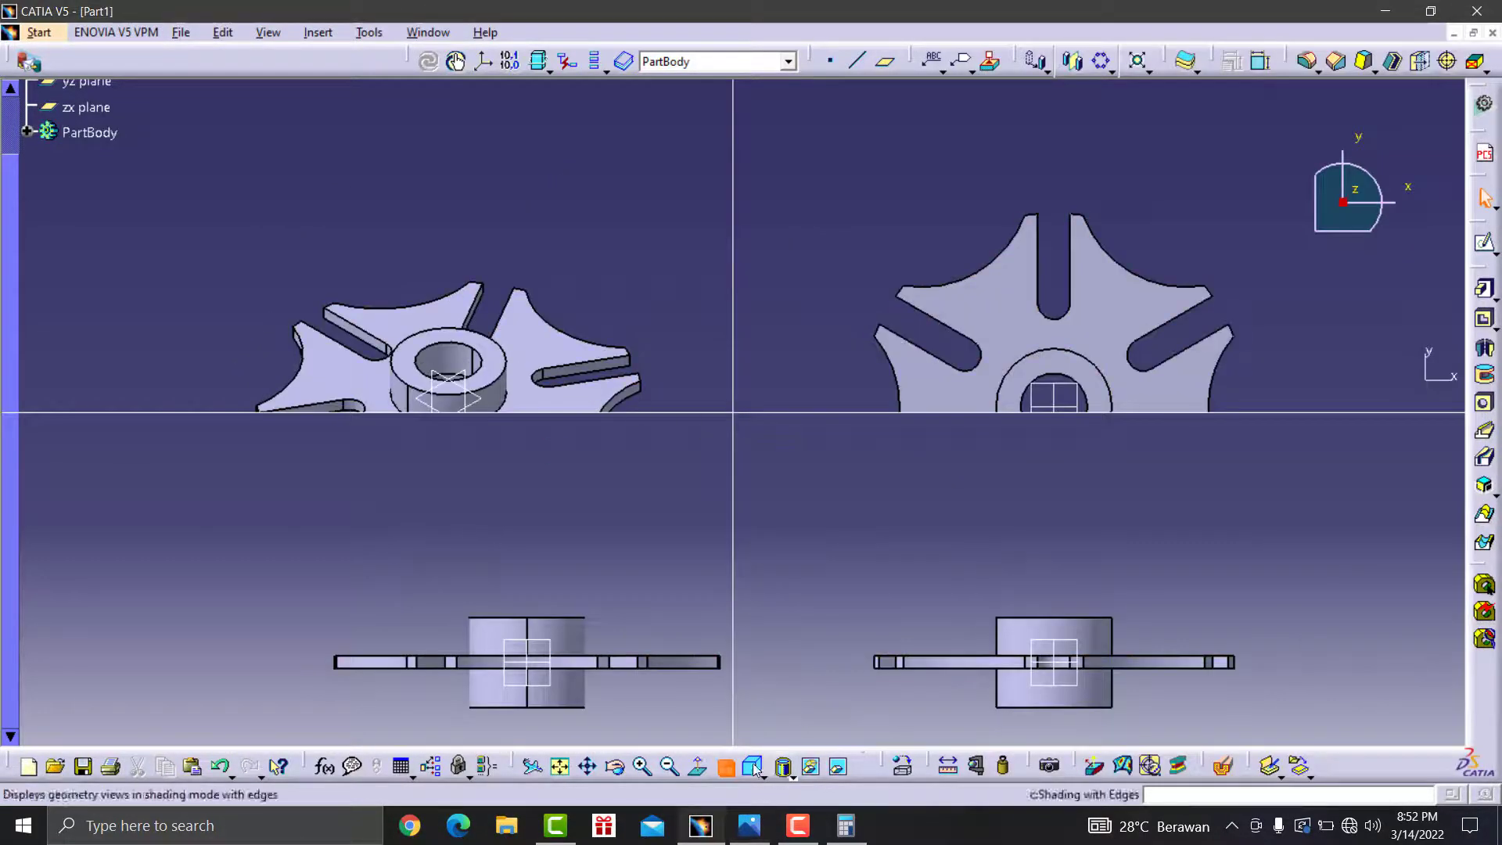
- Return to a single view and start a sketch on the disc's front face, zoomed on the hub
{"action": "left_click", "coordinate": [726, 766]}
{"action": "middle_click_drag", "start_coordinate": [816, 369], "coordinate": [840, 625]}
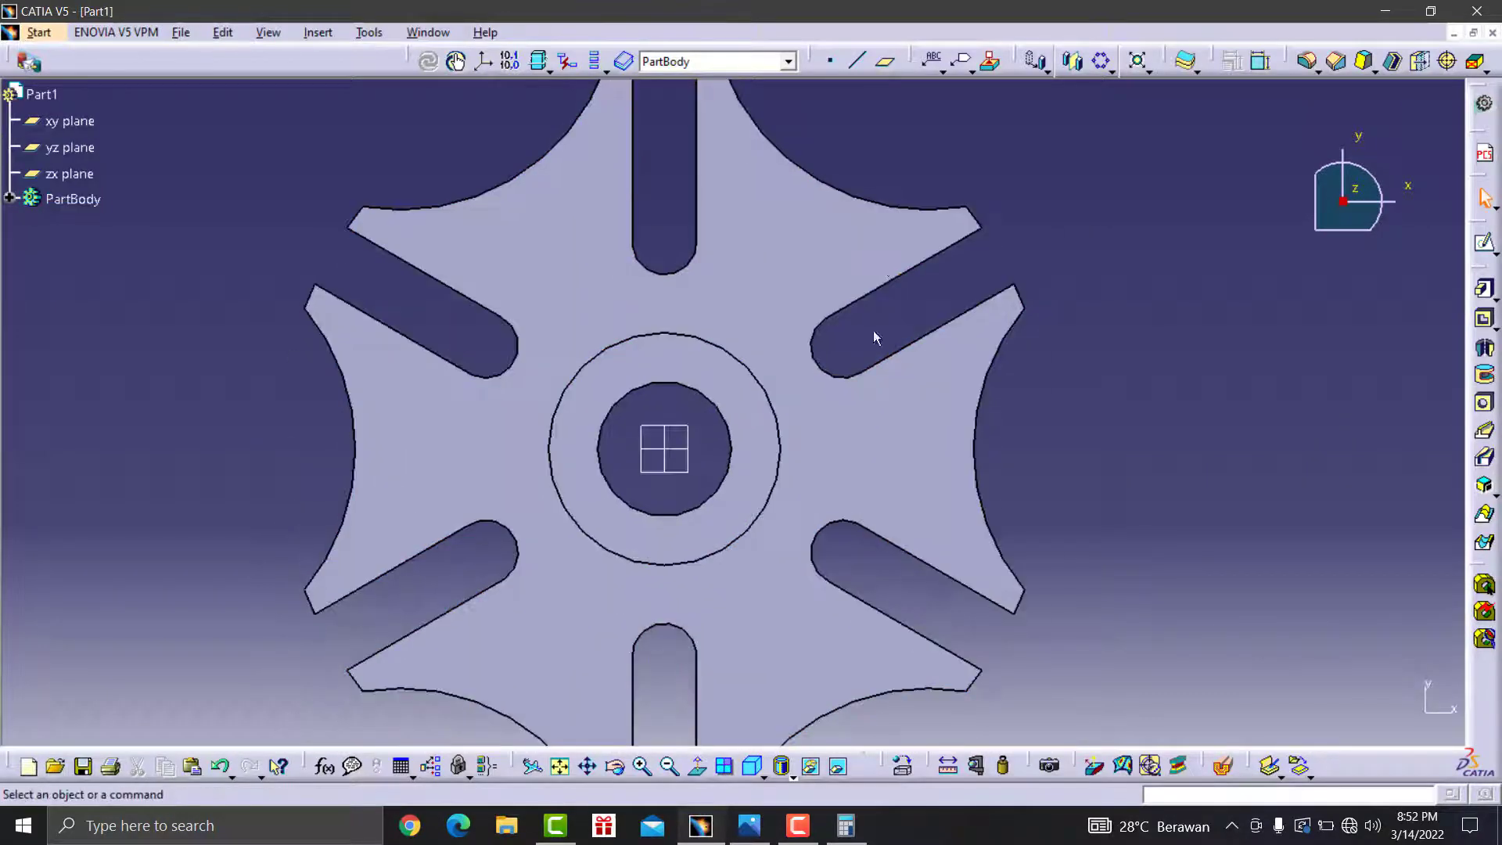
{"action": "left_click", "coordinate": [873, 330]}
{"action": "left_click", "coordinate": [1484, 242]}
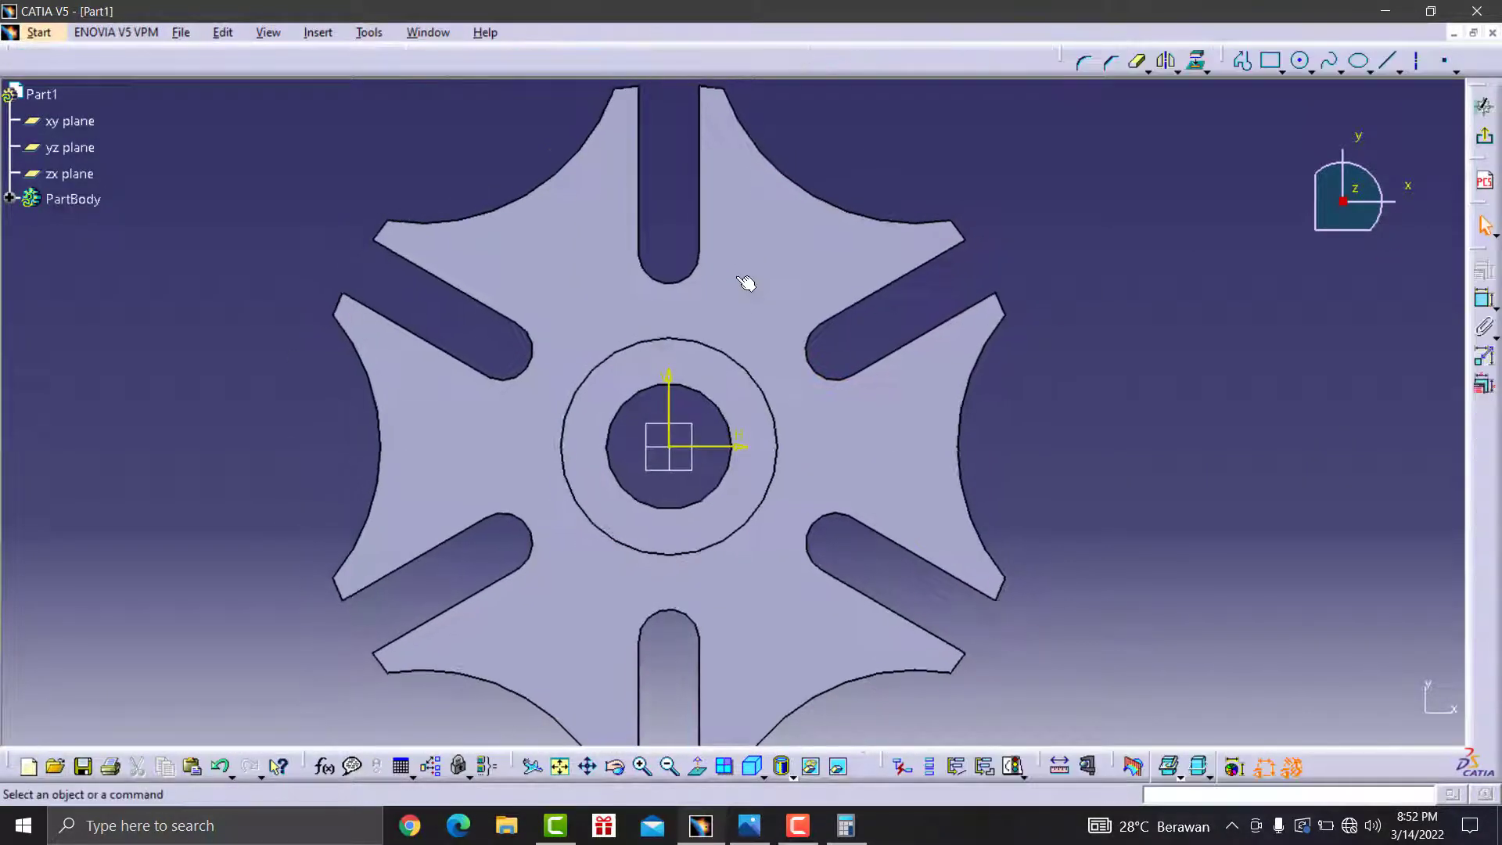
{"action": "left_click", "coordinate": [670, 767]}
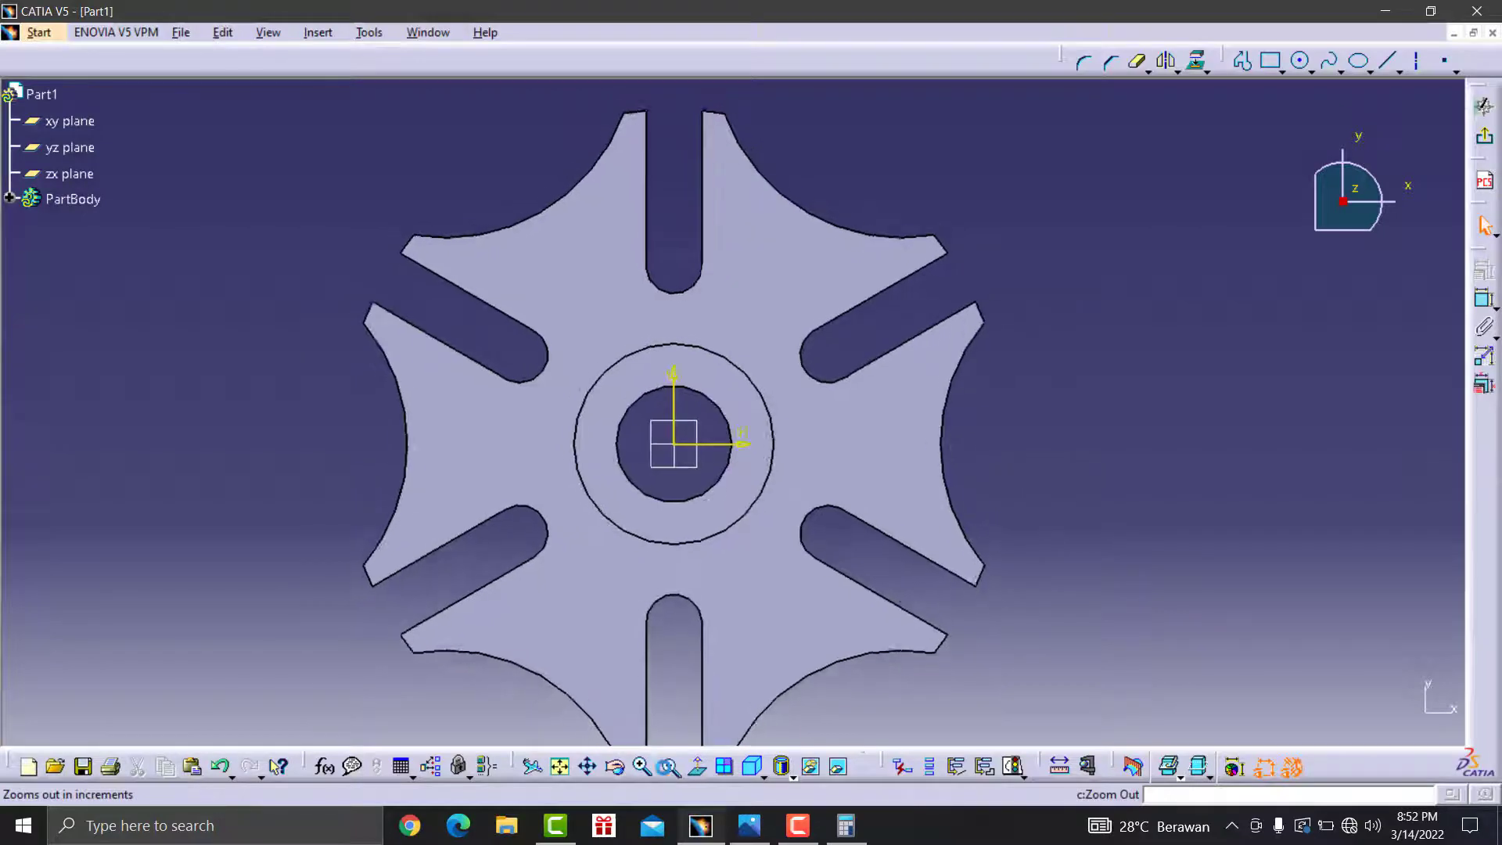
{"action": "left_click", "coordinate": [643, 767]}
{"action": "left_click", "coordinate": [643, 767]}
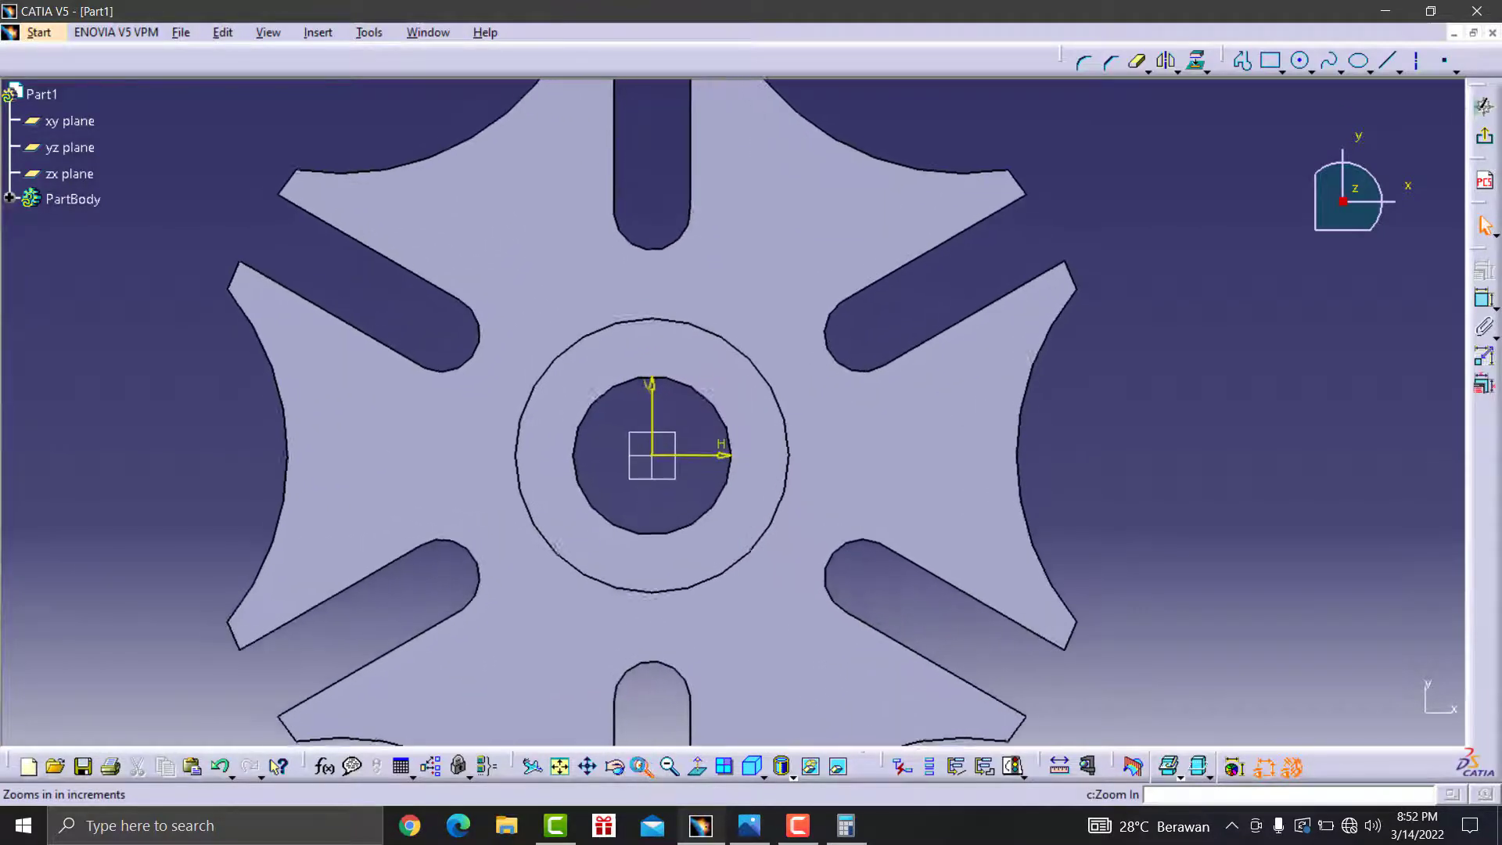
{"action": "left_click", "coordinate": [642, 767]}
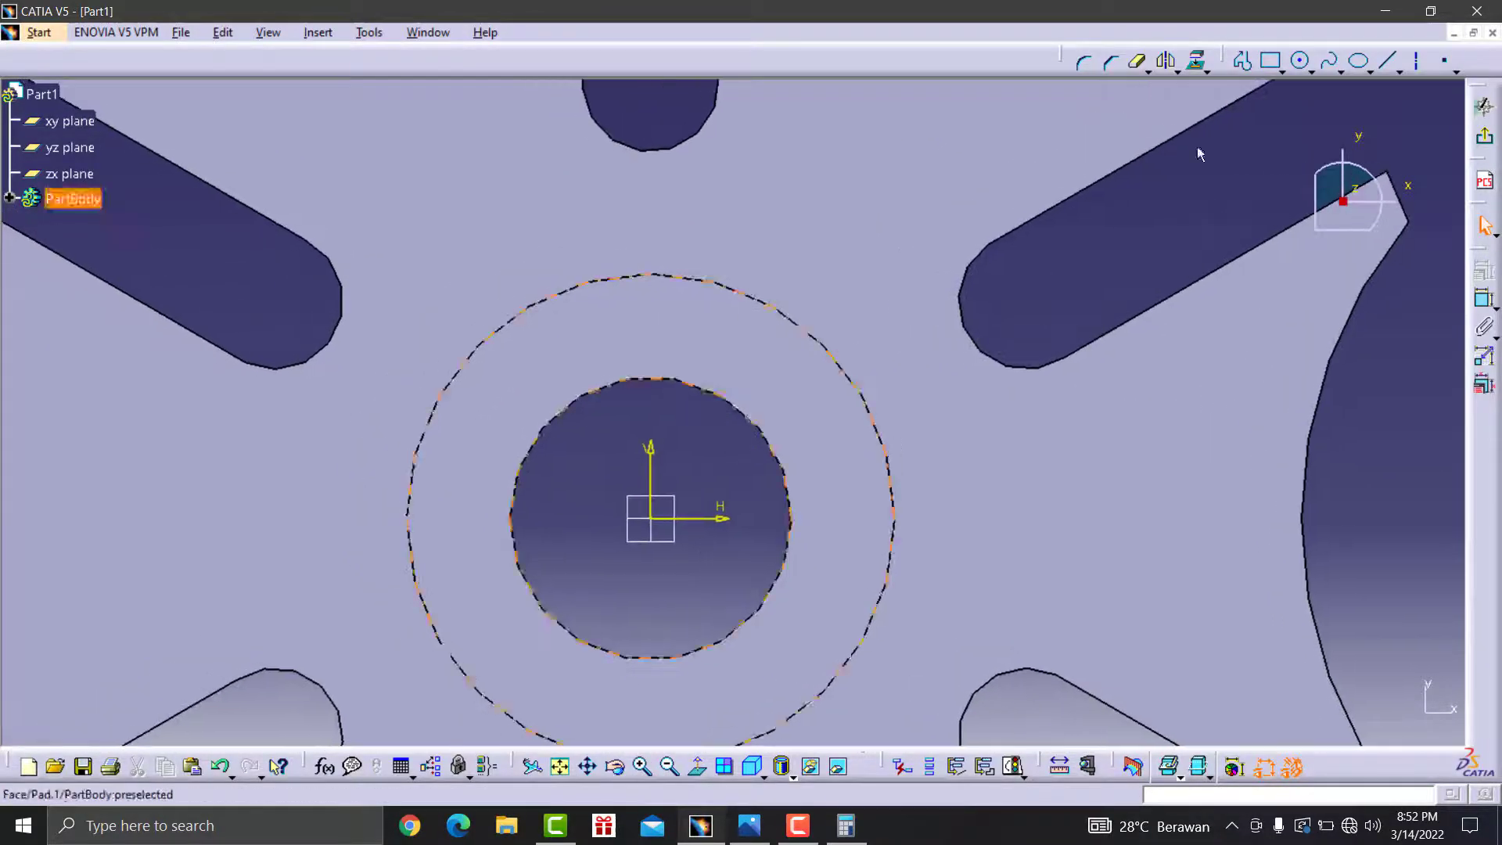
{"action": "left_click", "coordinate": [1280, 73]}
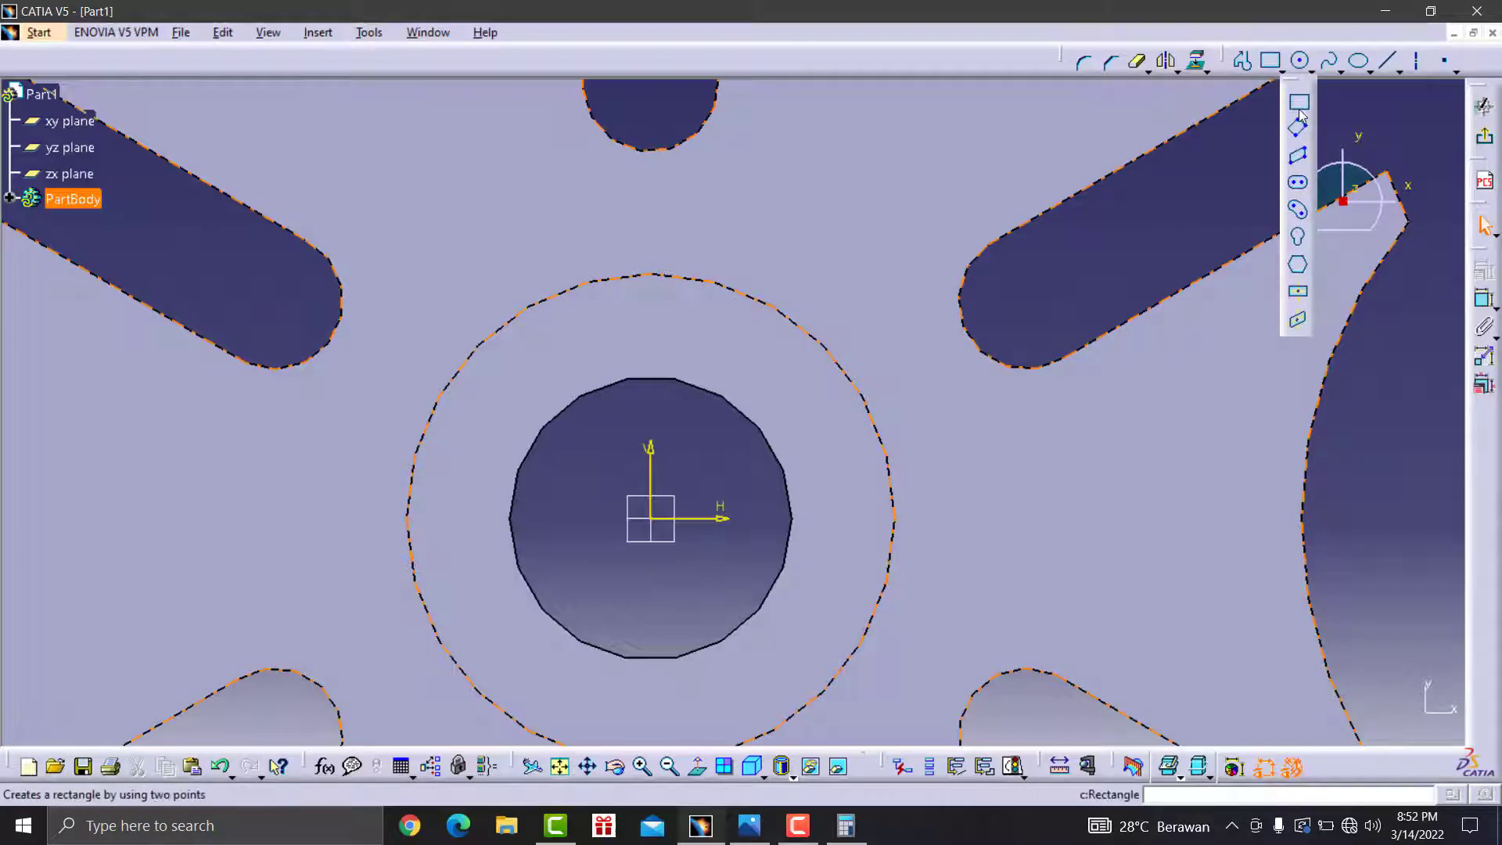
- Draw a tall centred rectangle at the origin across the bore and project the bore edge
{"action": "left_click", "coordinate": [1298, 291]}
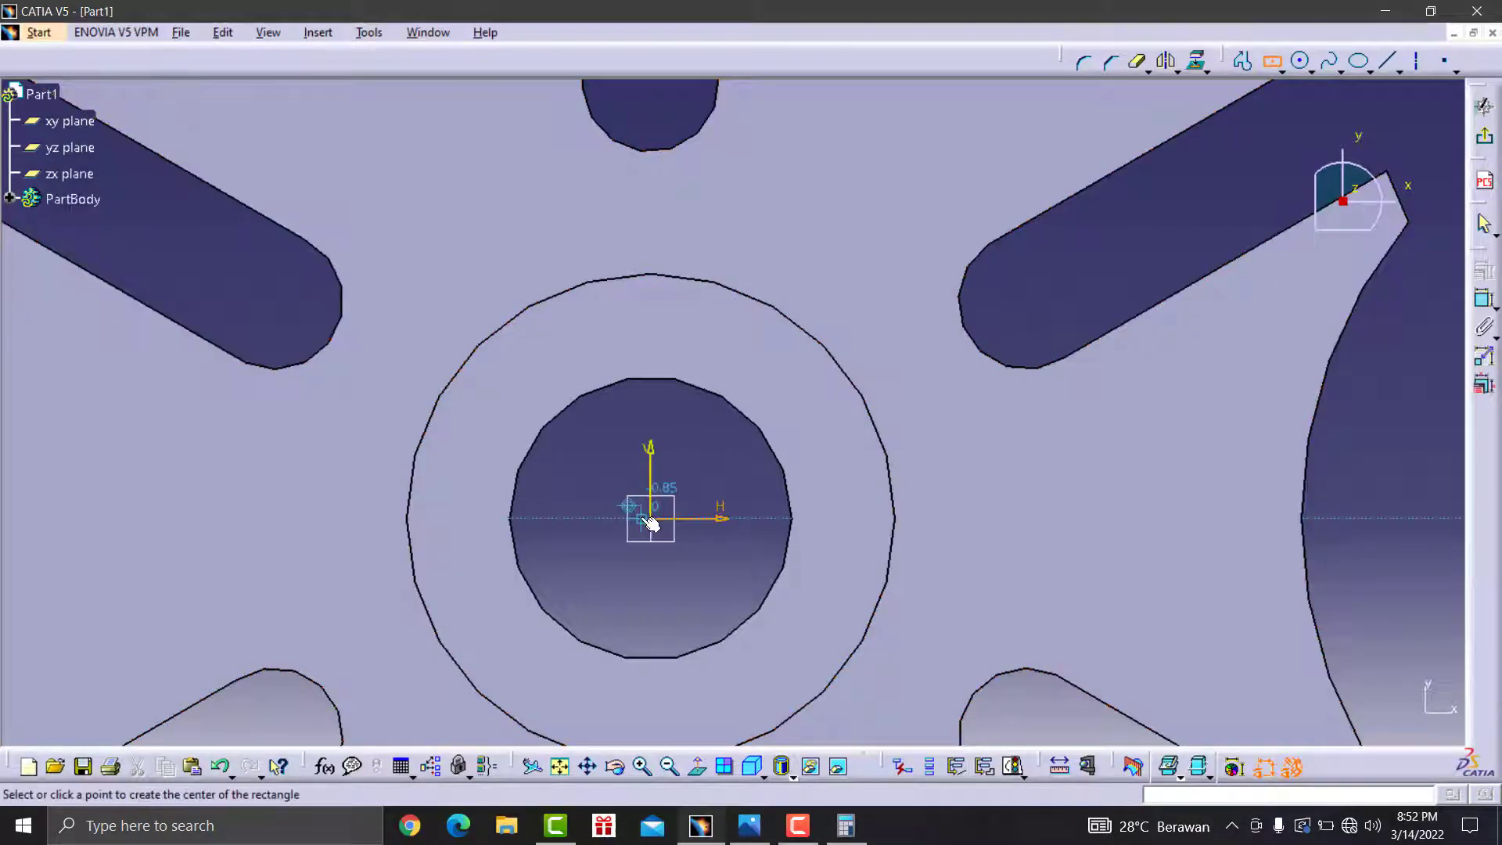
{"action": "left_click", "coordinate": [657, 523]}
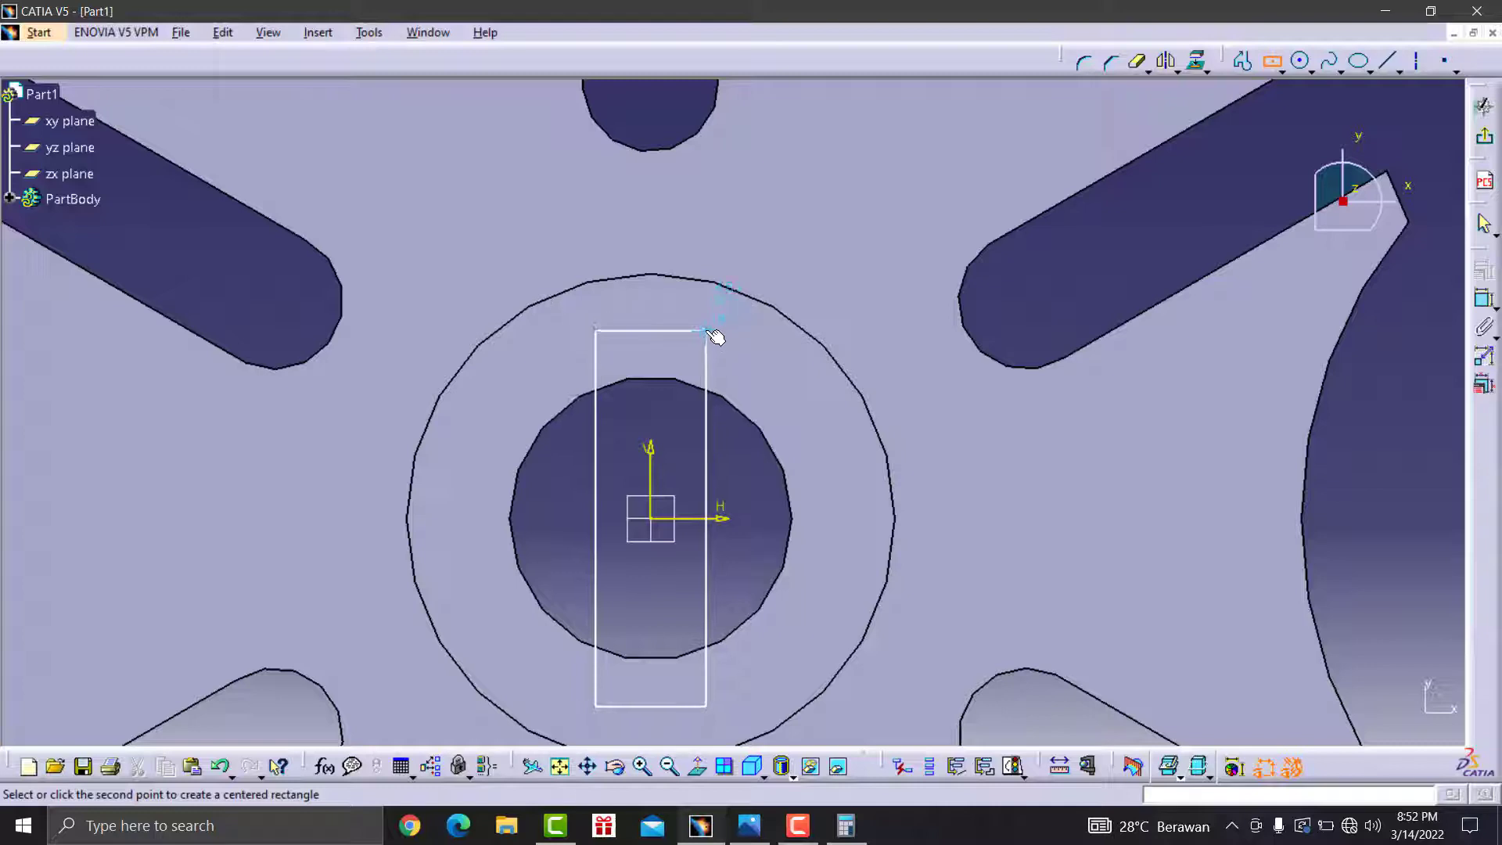
{"action": "left_click", "coordinate": [702, 324]}
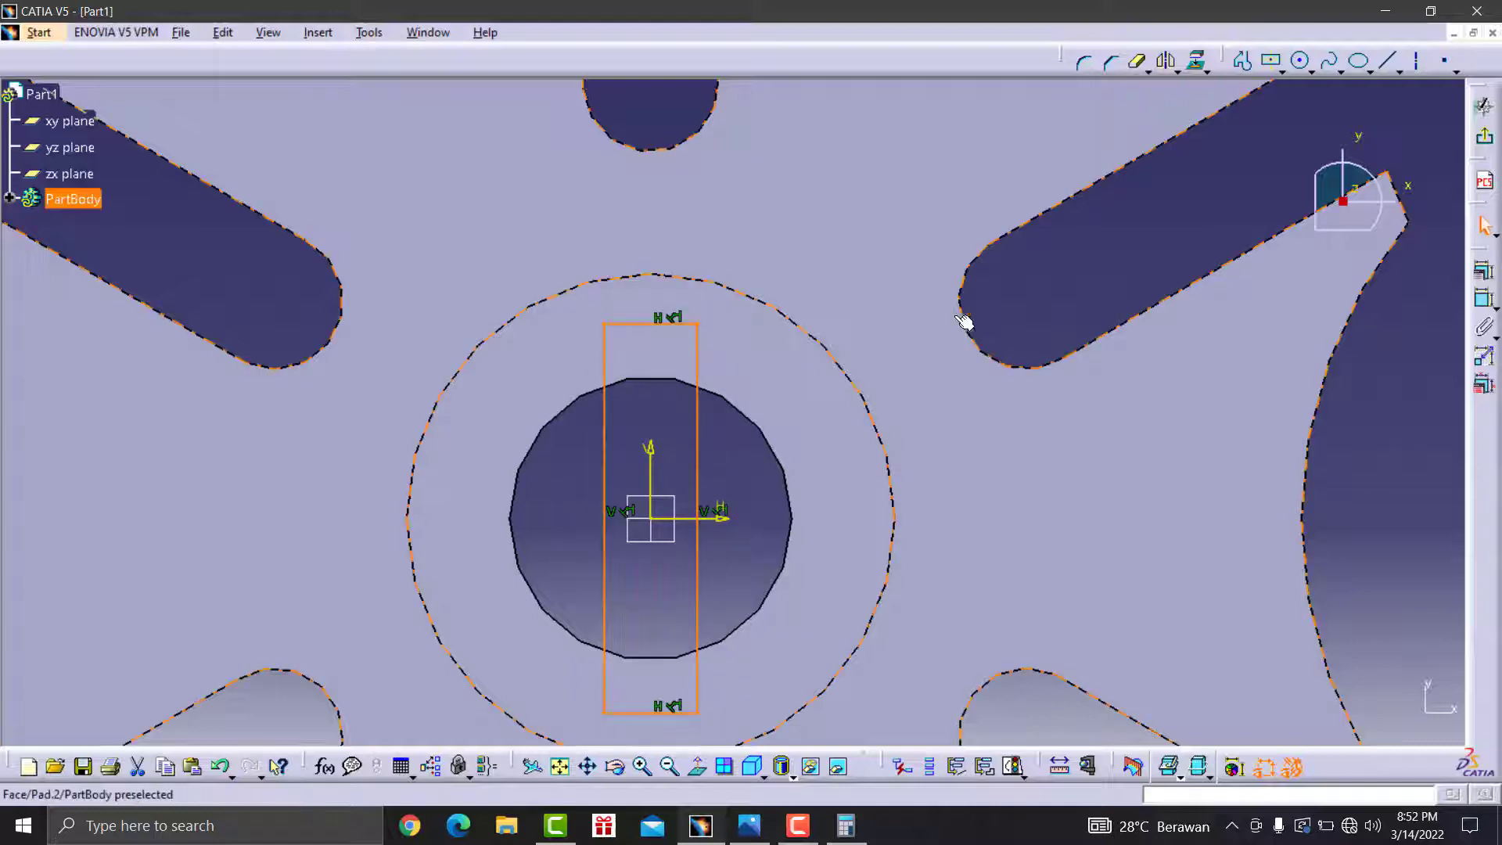
{"action": "left_click", "coordinate": [768, 430]}
{"action": "left_click", "coordinate": [1197, 61]}
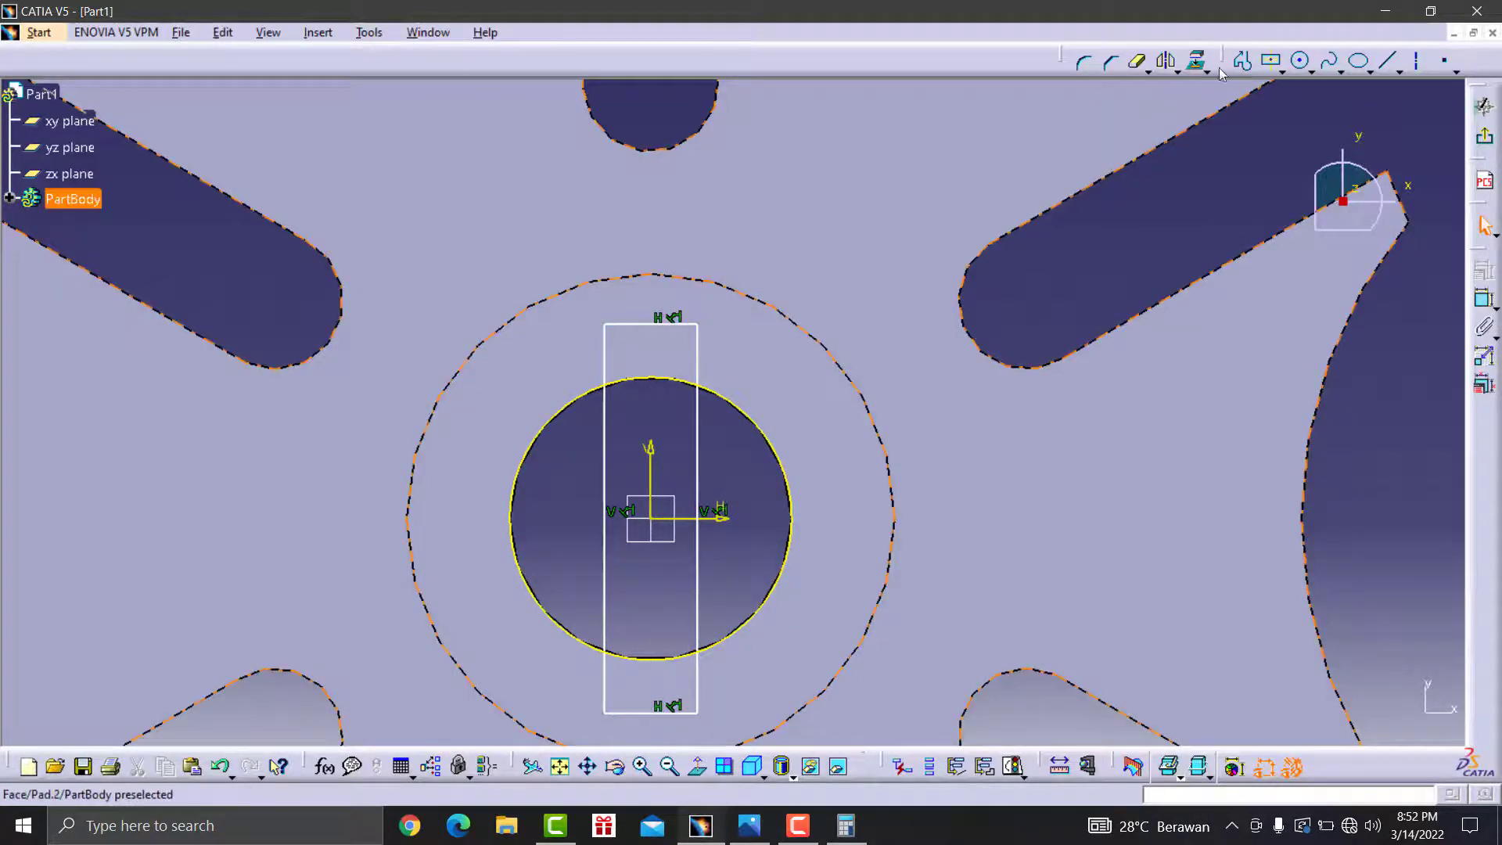
- Trim and delete rectangle and bore-arc segments, leaving a keyway notch on the bore's top edge
{"action": "left_click", "coordinate": [1137, 61]}
{"action": "left_click", "coordinate": [697, 454]}
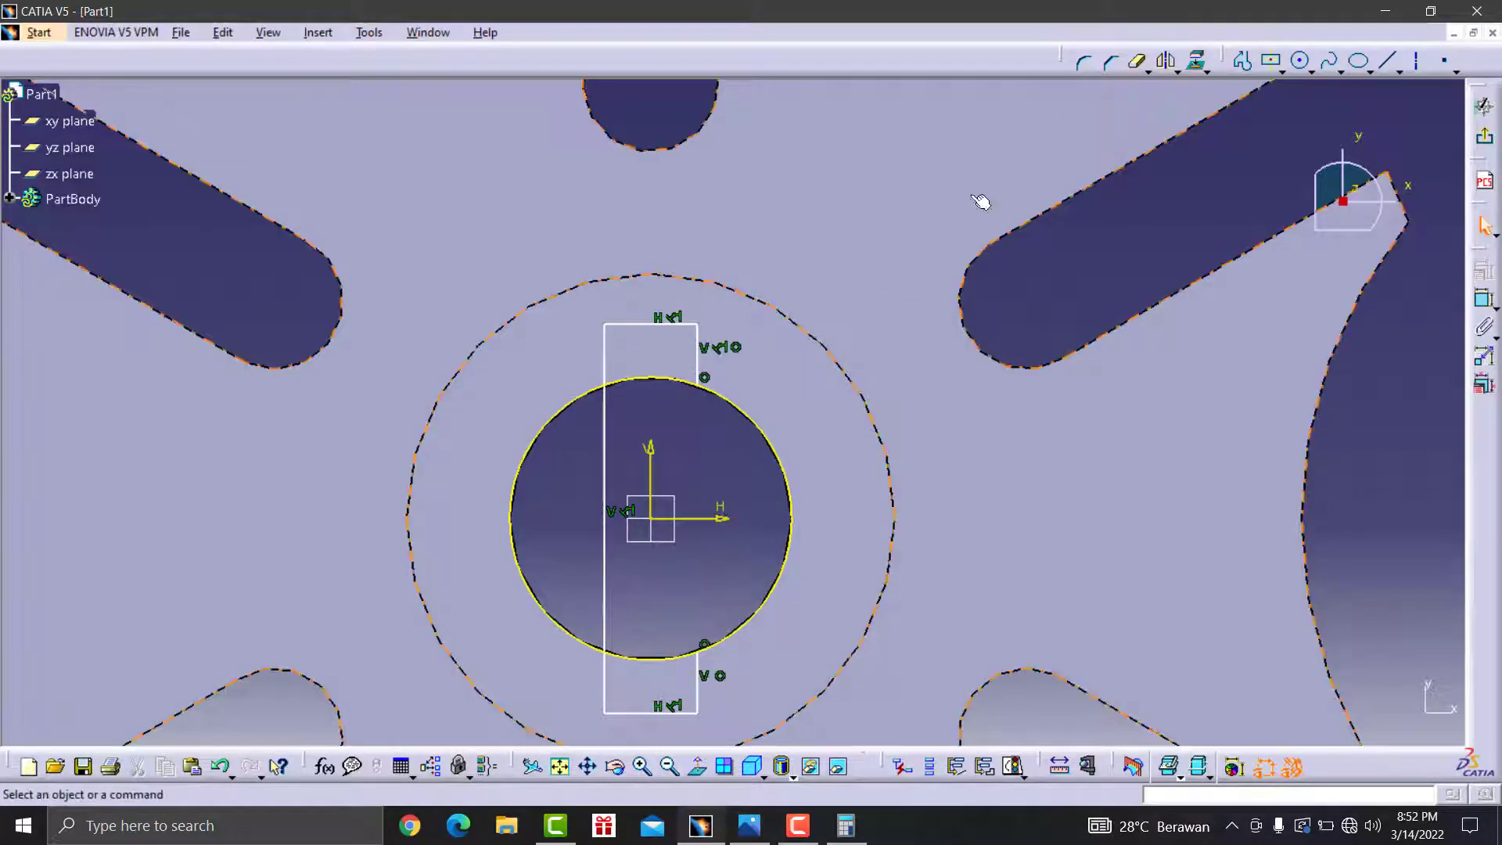
{"action": "left_click", "coordinate": [605, 460]}
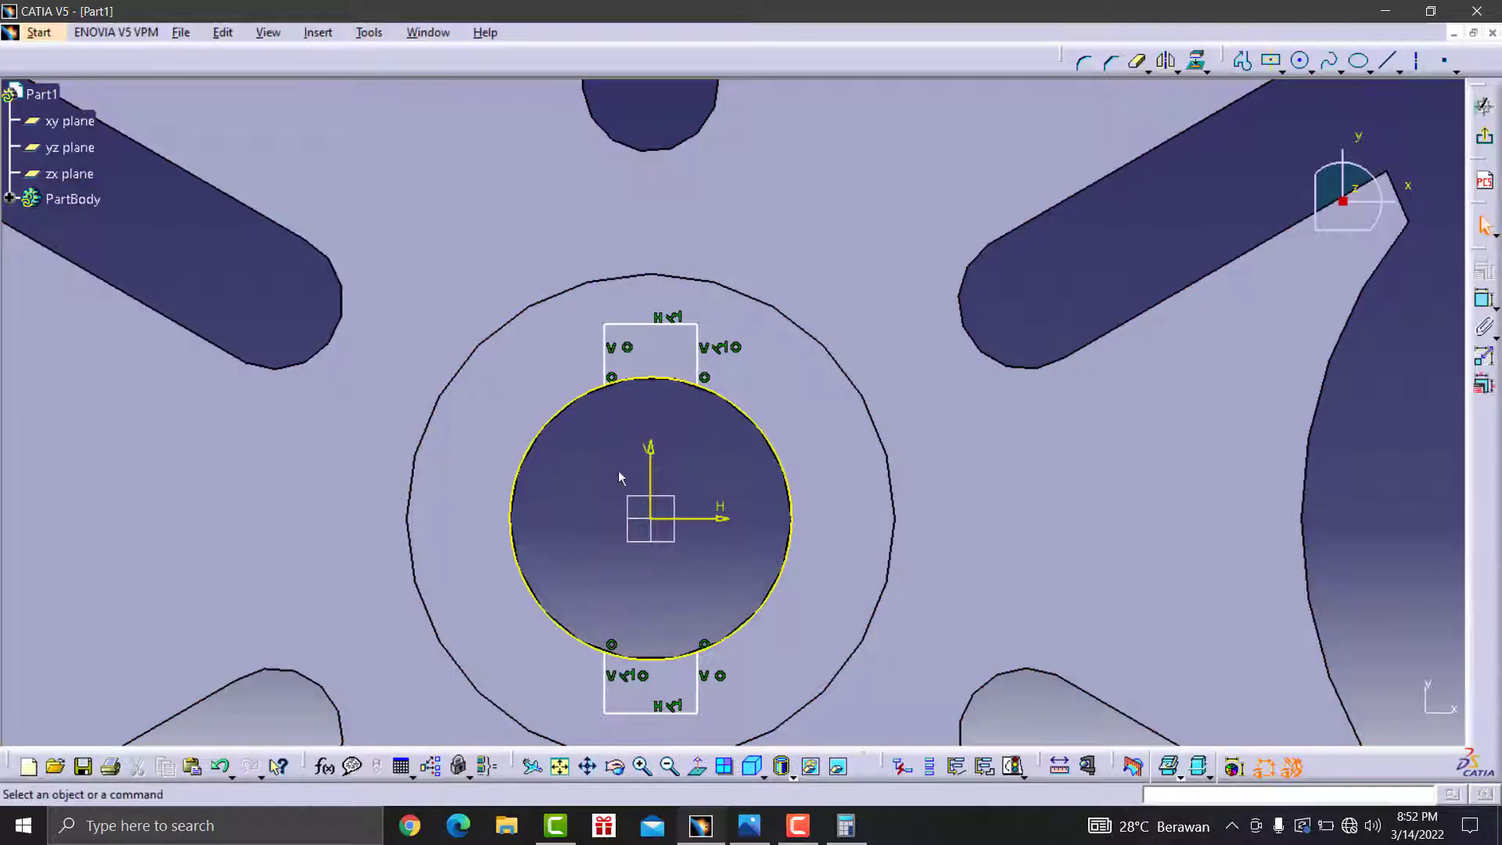
{"action": "right_click", "coordinate": [697, 376]}
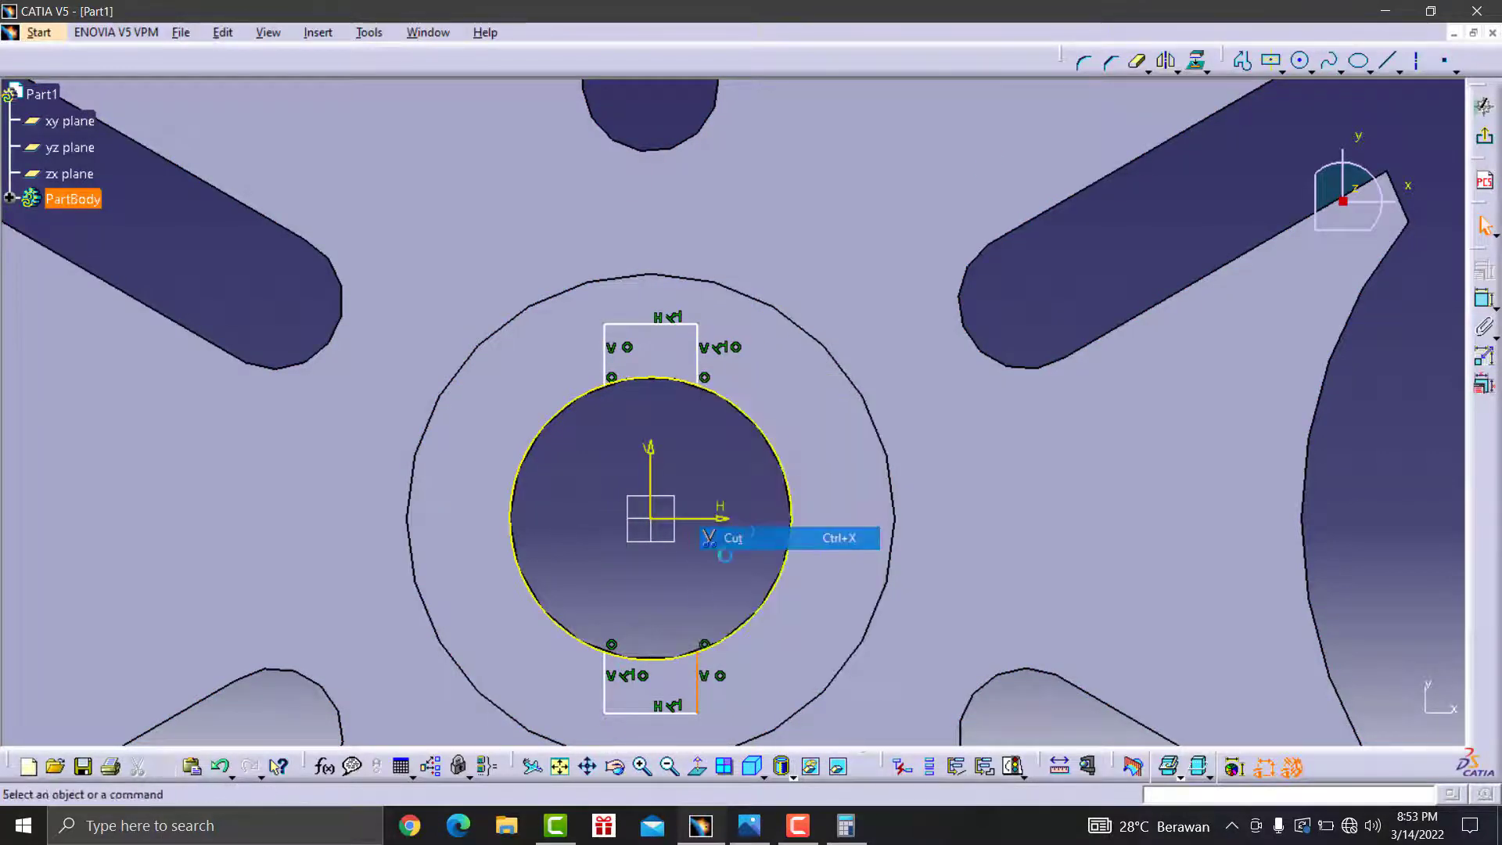
{"action": "right_click", "coordinate": [607, 356]}
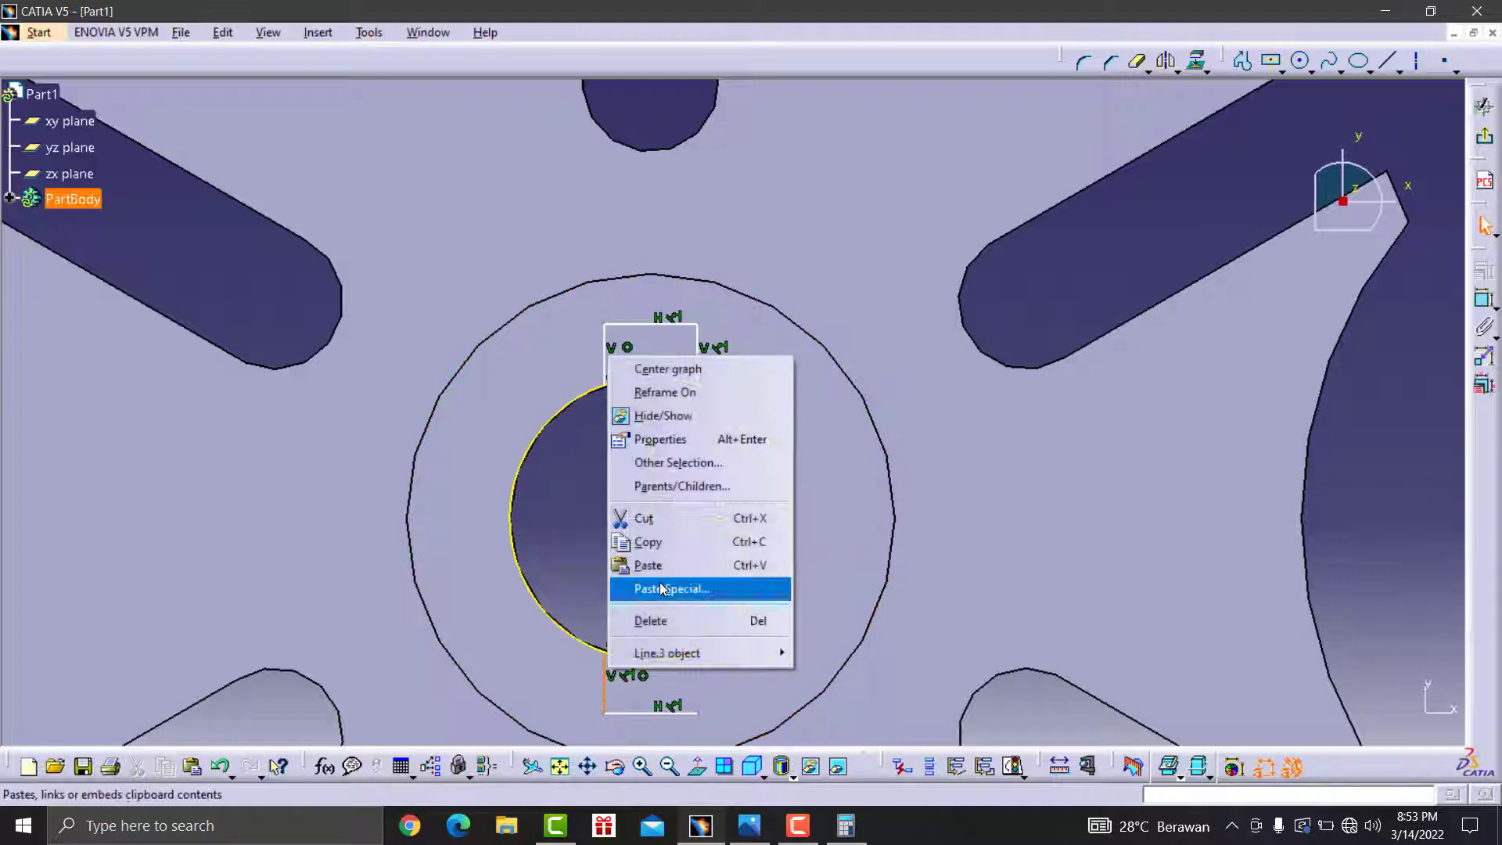
{"action": "left_click", "coordinate": [659, 520]}
{"action": "right_click", "coordinate": [634, 712]}
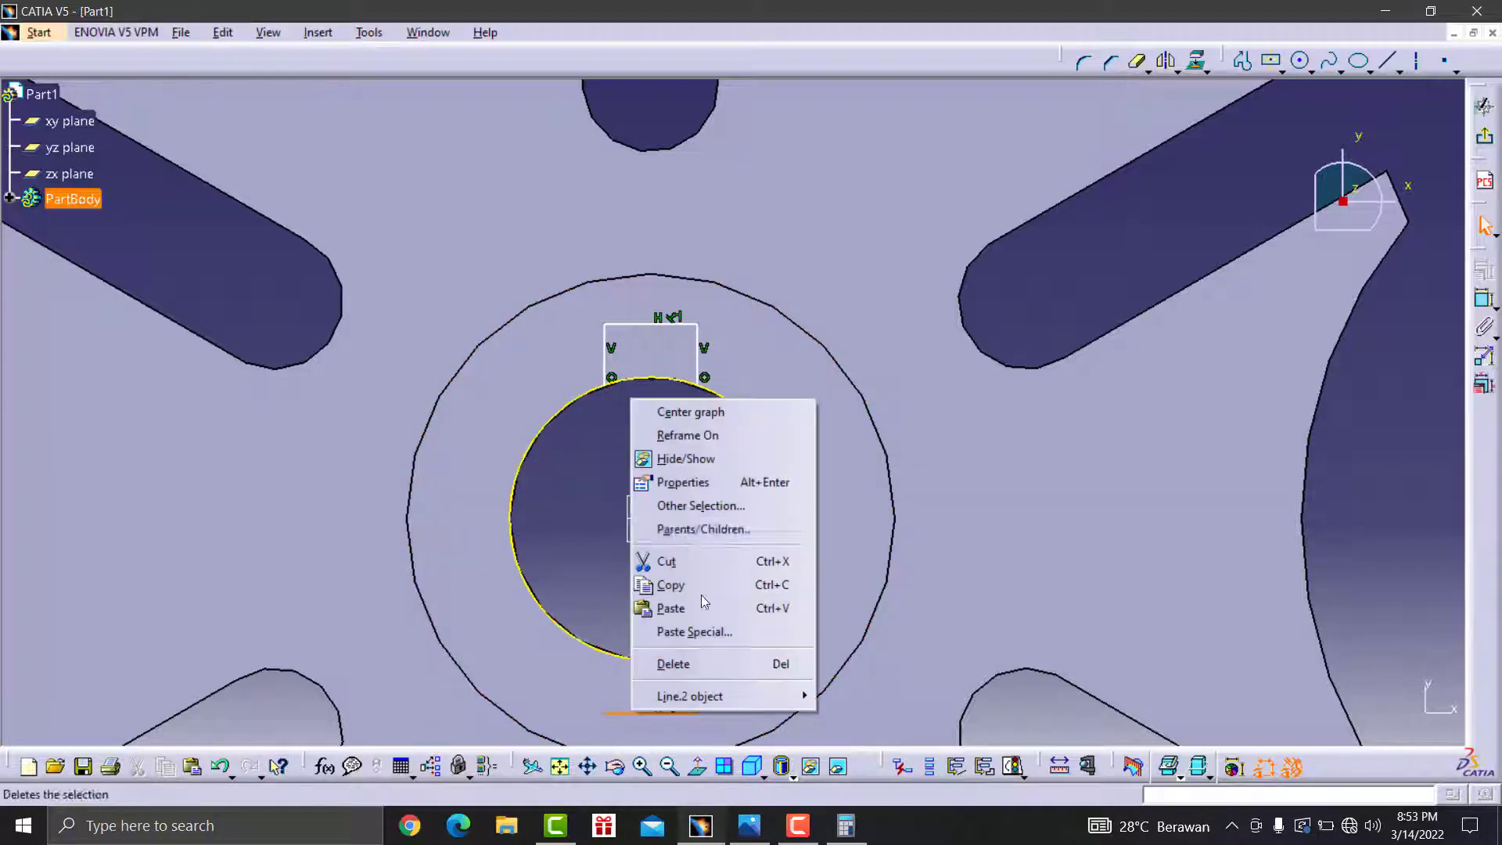
{"action": "left_click", "coordinate": [681, 561]}
{"action": "left_click", "coordinate": [1131, 68]}
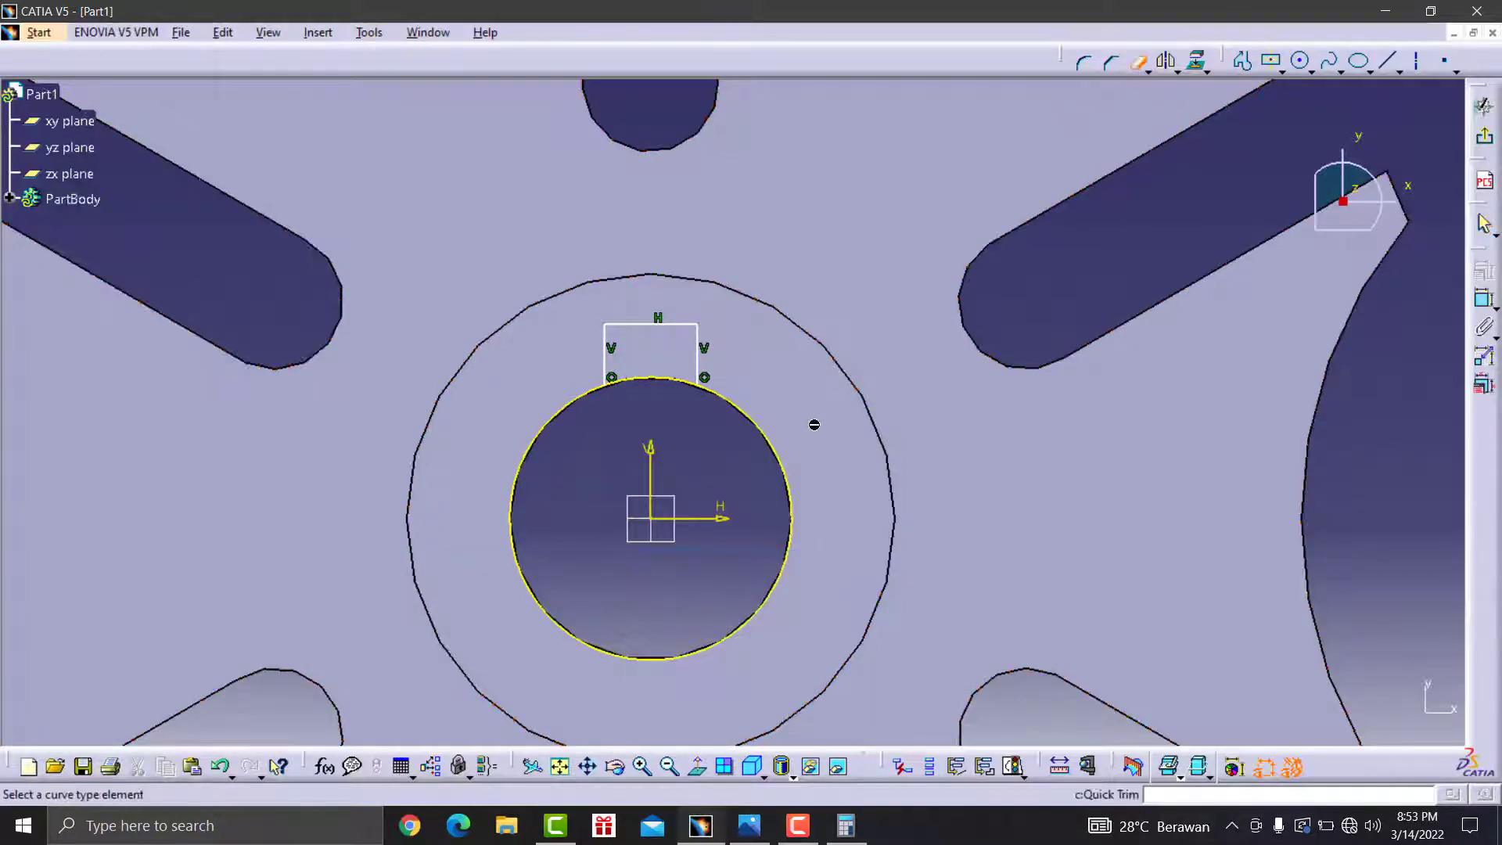
{"action": "left_click", "coordinate": [773, 444]}
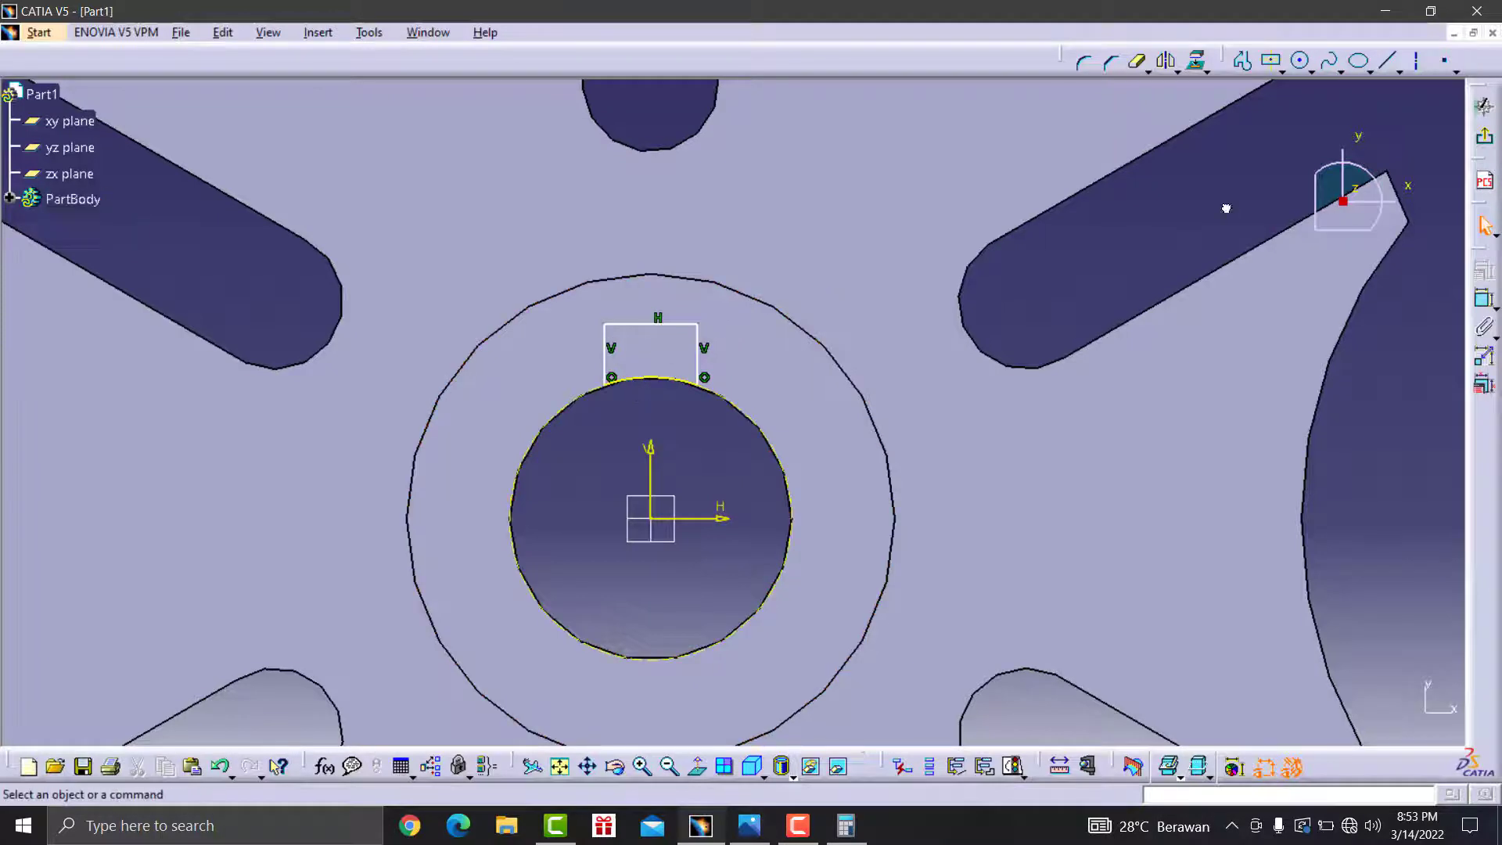
{"action": "left_click", "coordinate": [1493, 150]}
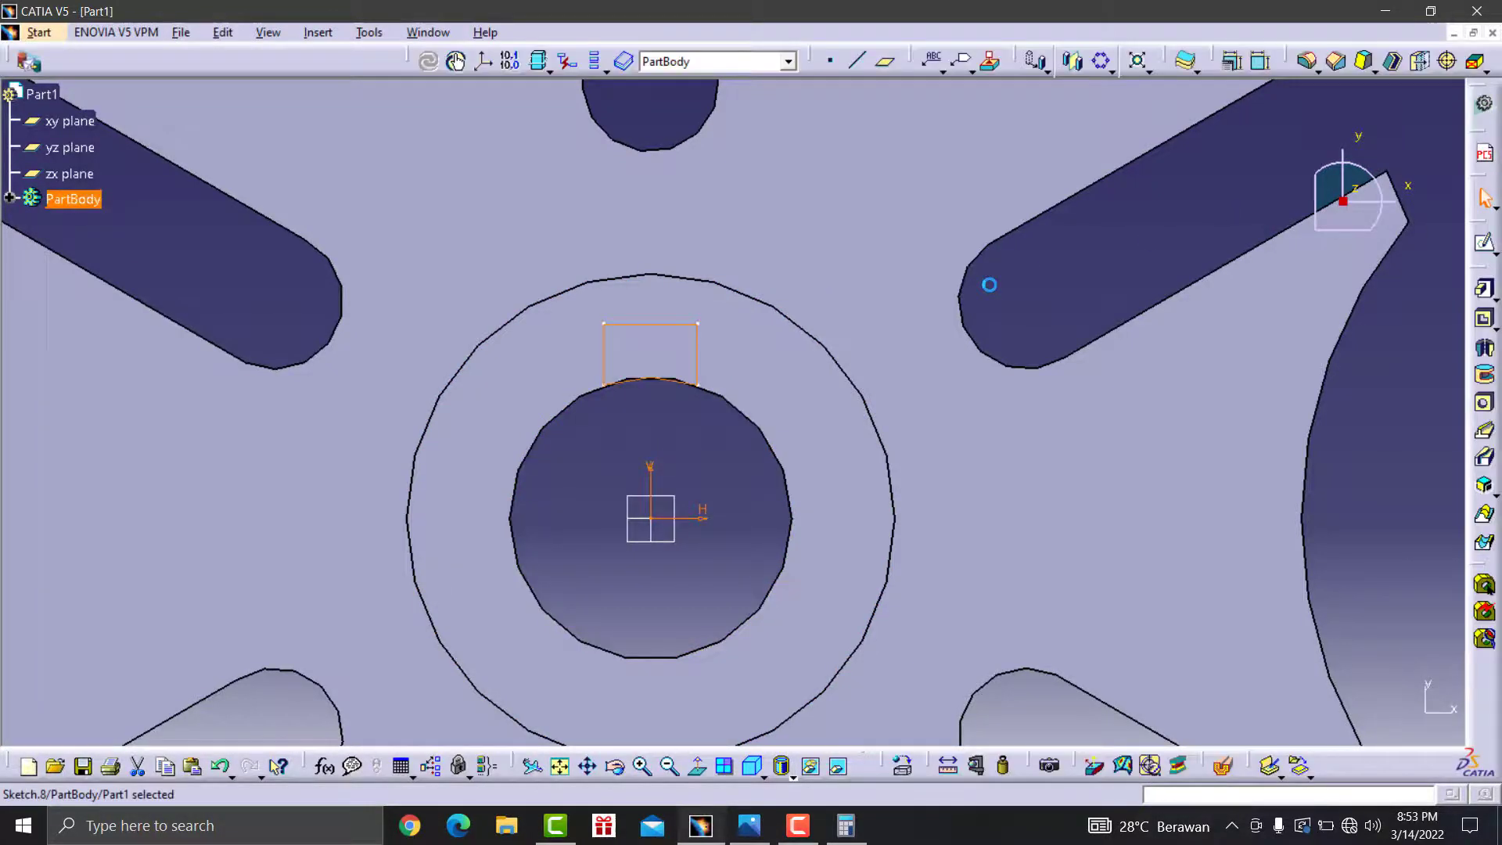
- Pocket the keyway sketch 50 mm deep into the hub
{"action": "left_click", "coordinate": [1484, 318]}
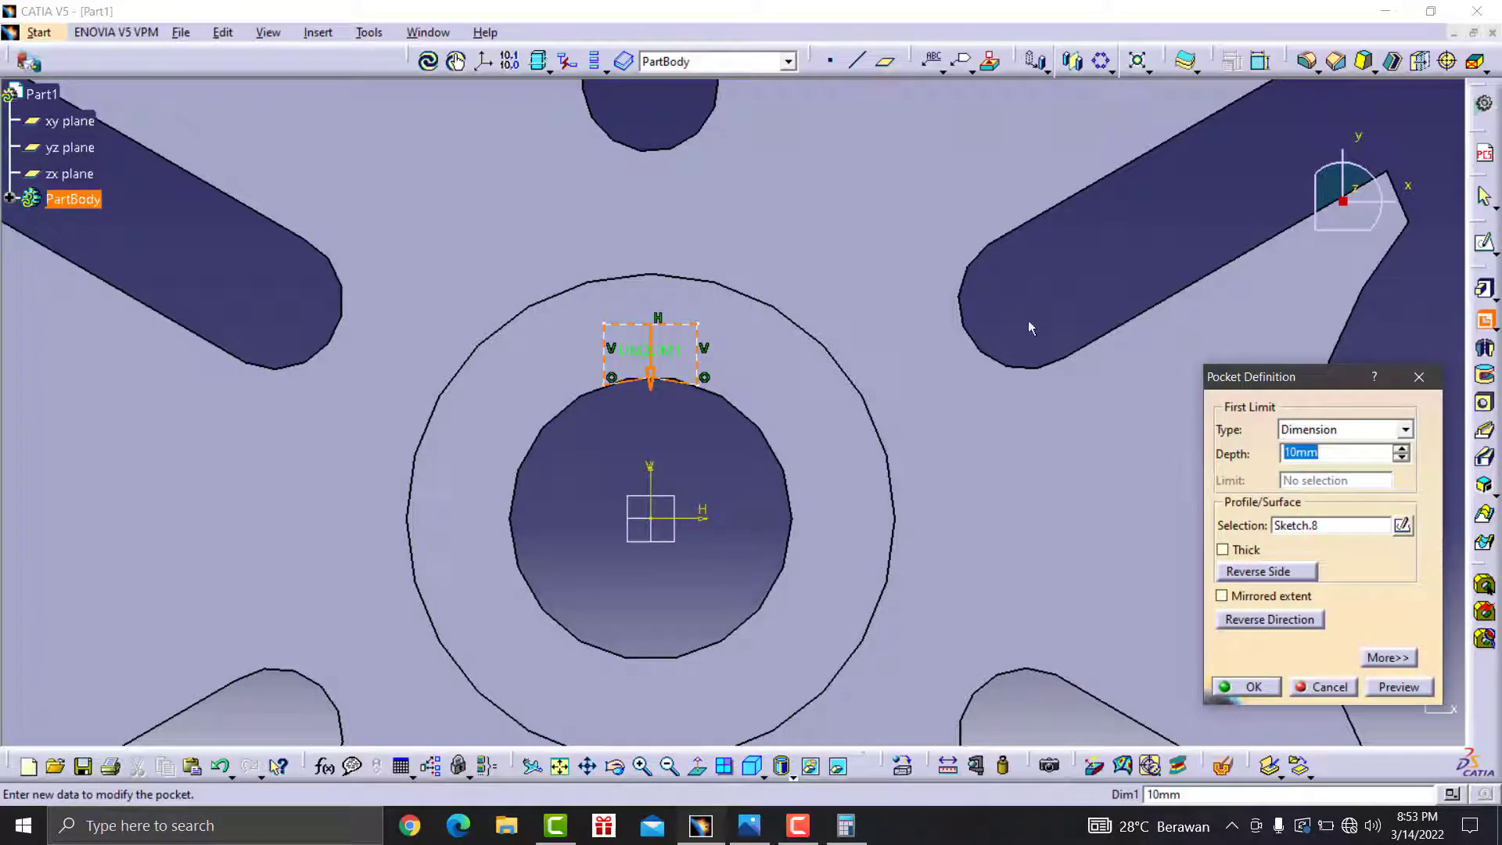
{"action": "type", "text": "50"}
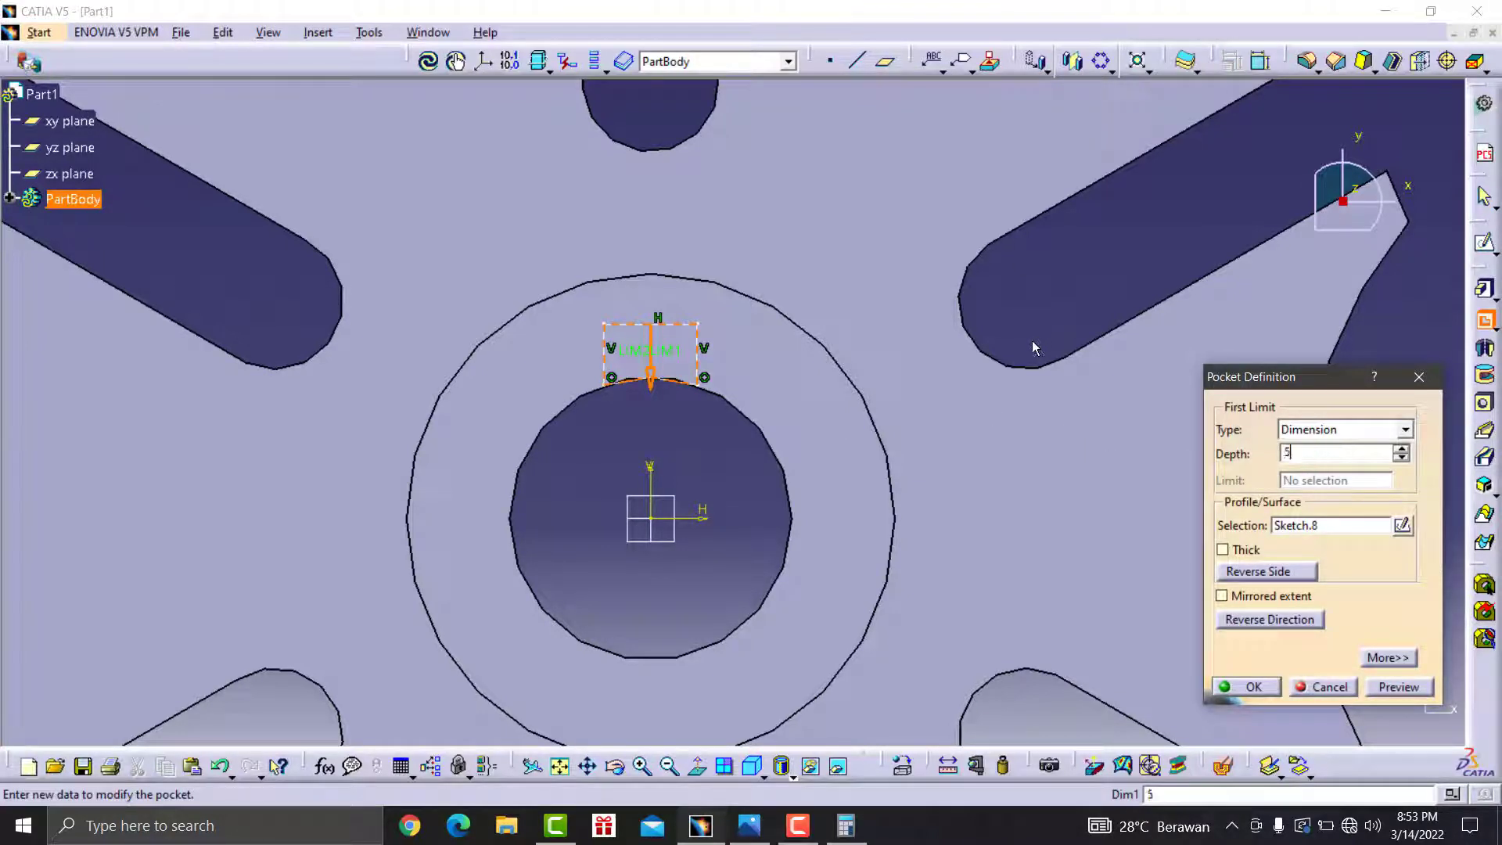
{"action": "left_click", "coordinate": [1256, 692]}
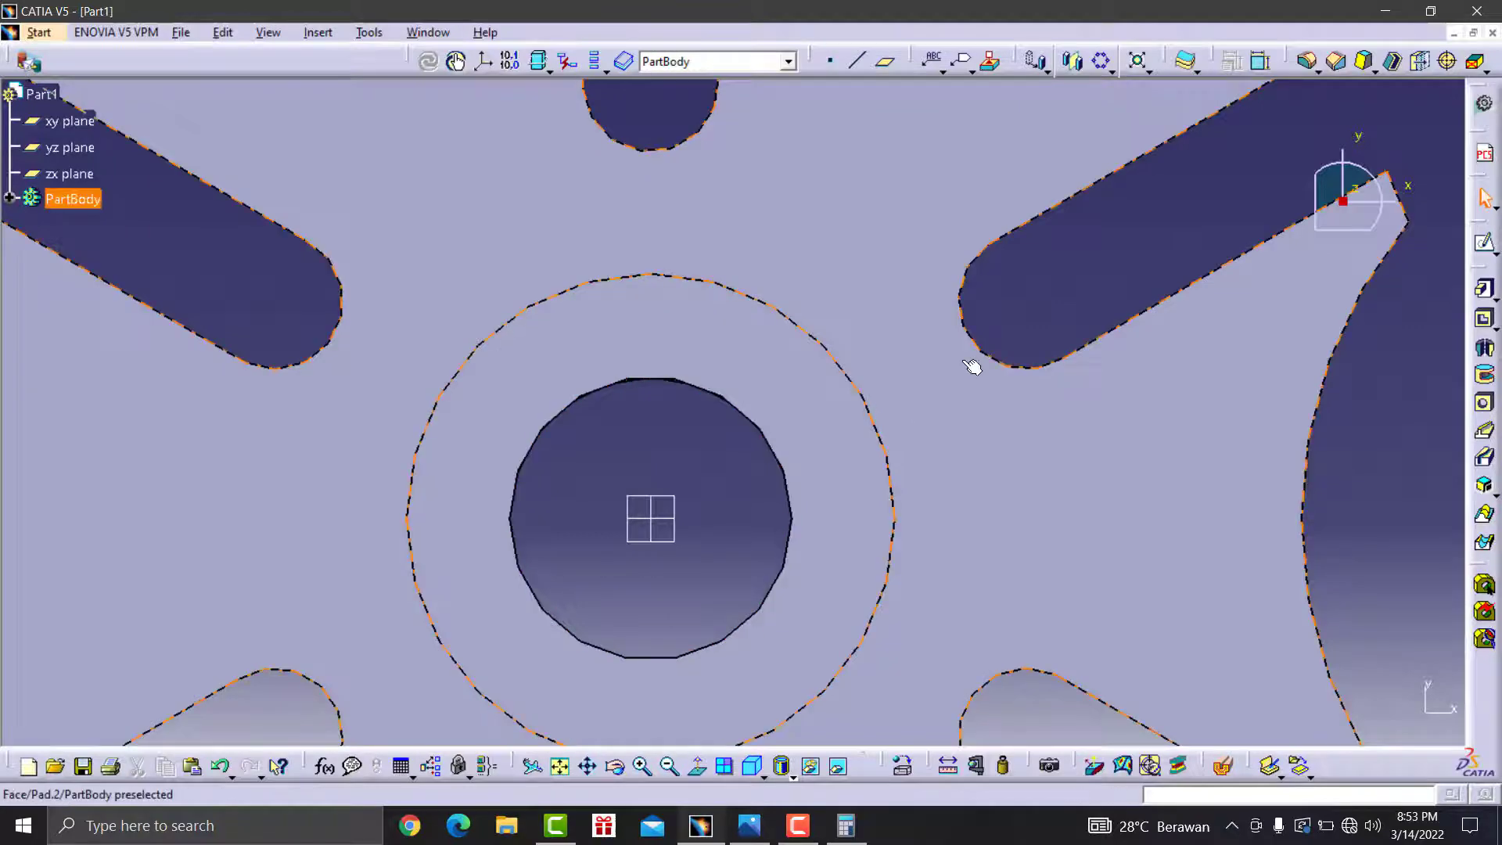
- Reopen and exit the keyway sketch, then tilt the model to look into the hub bore
{"action": "left_click", "coordinate": [1020, 338]}
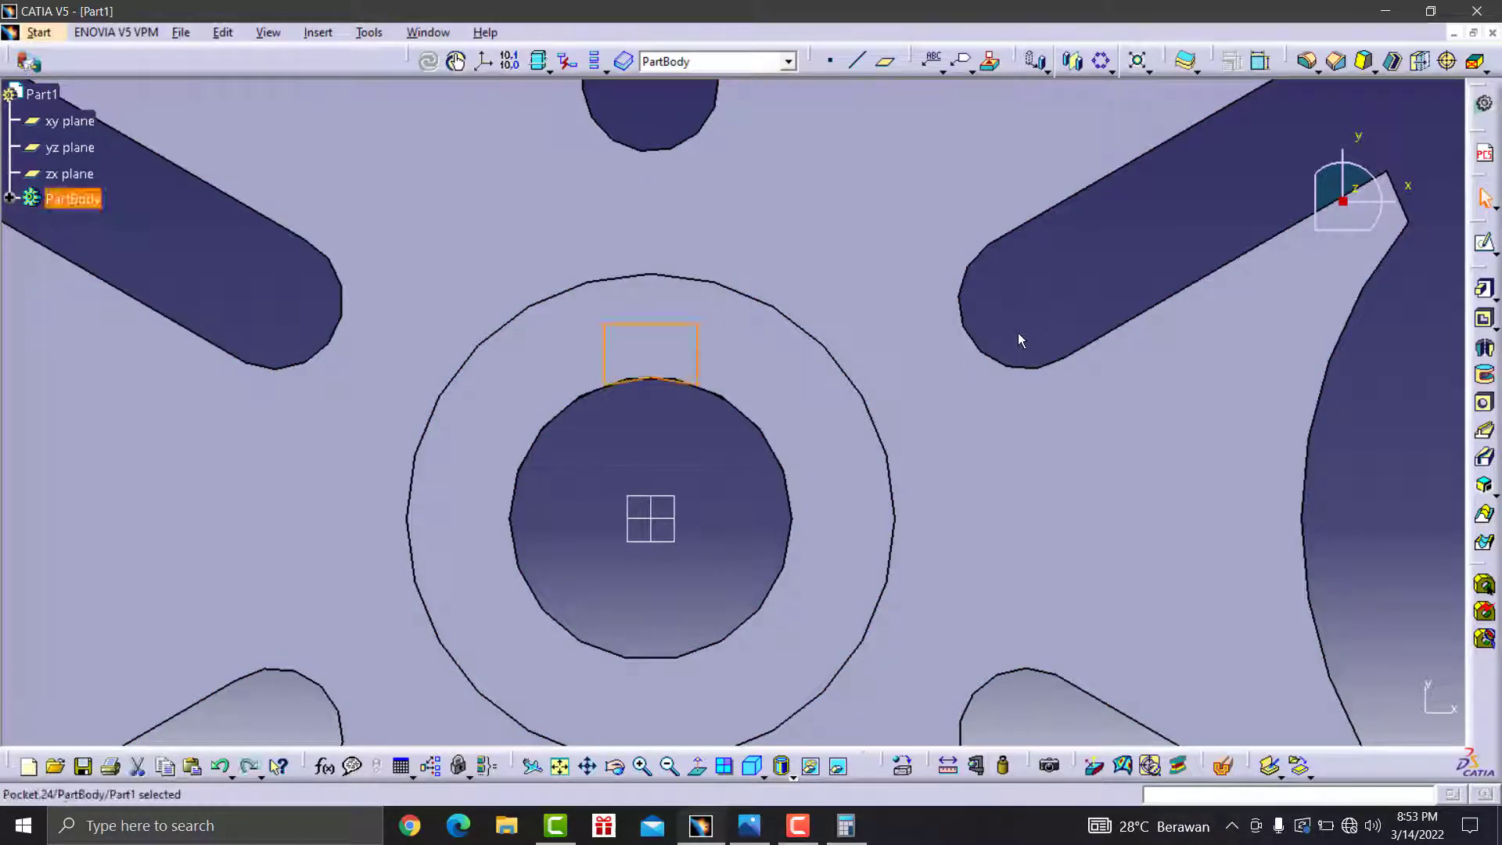
{"action": "left_click", "coordinate": [1121, 273]}
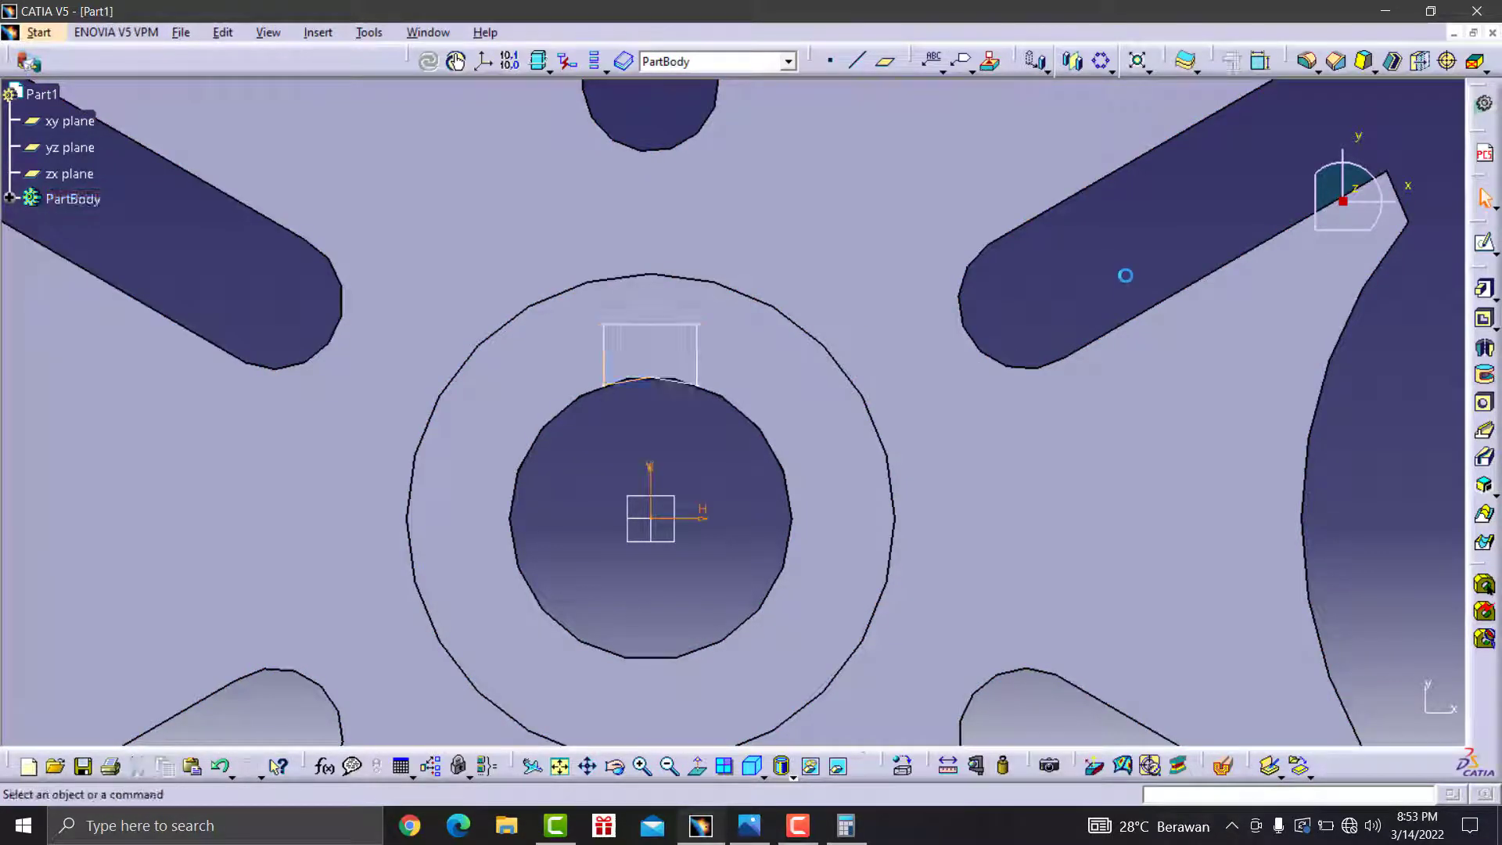
{"action": "double_click", "coordinate": [696, 361]}
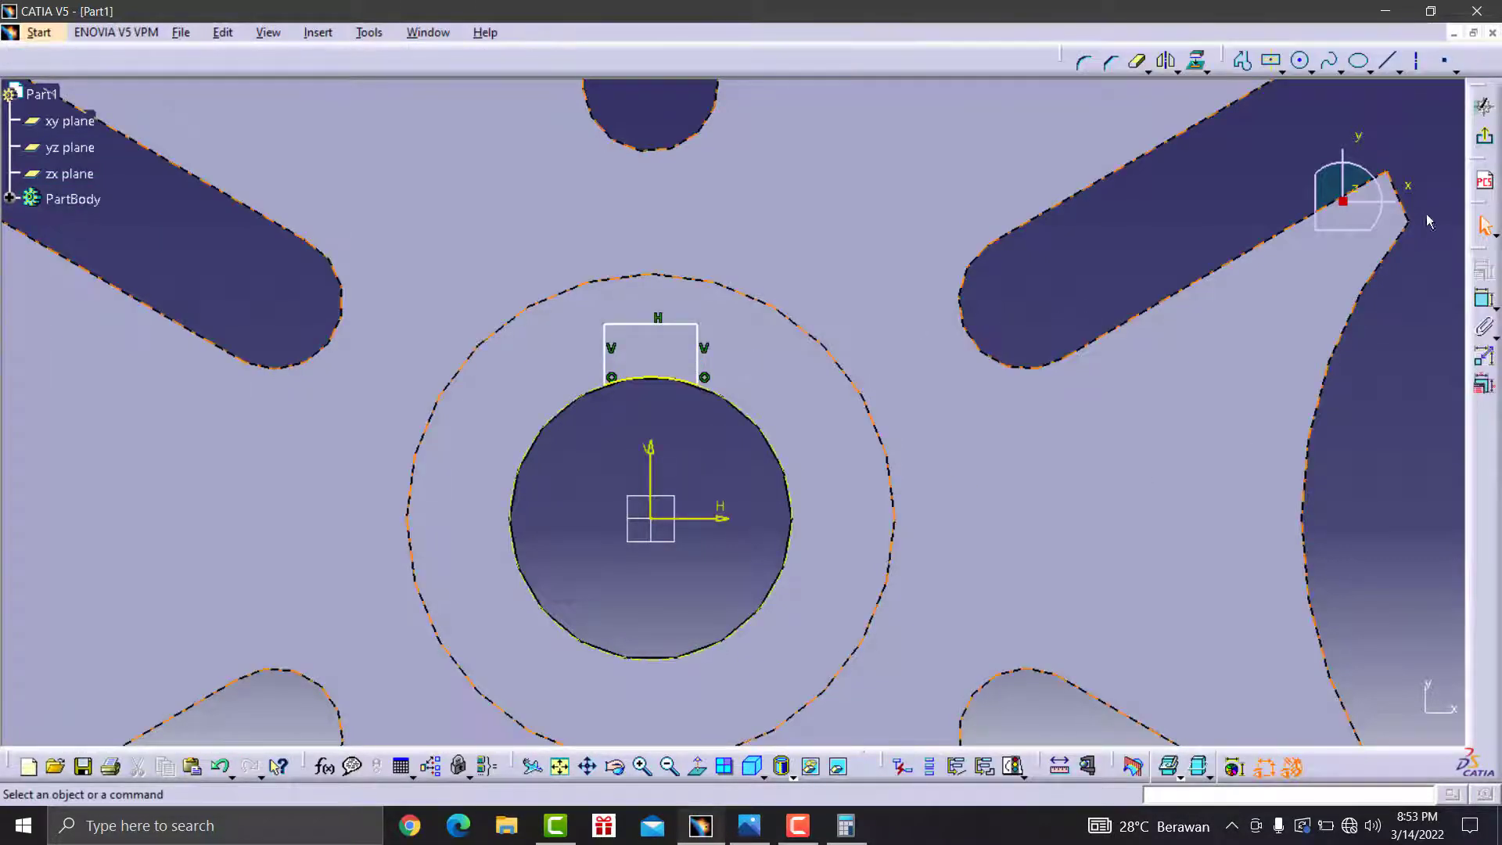
{"action": "left_click", "coordinate": [1484, 106]}
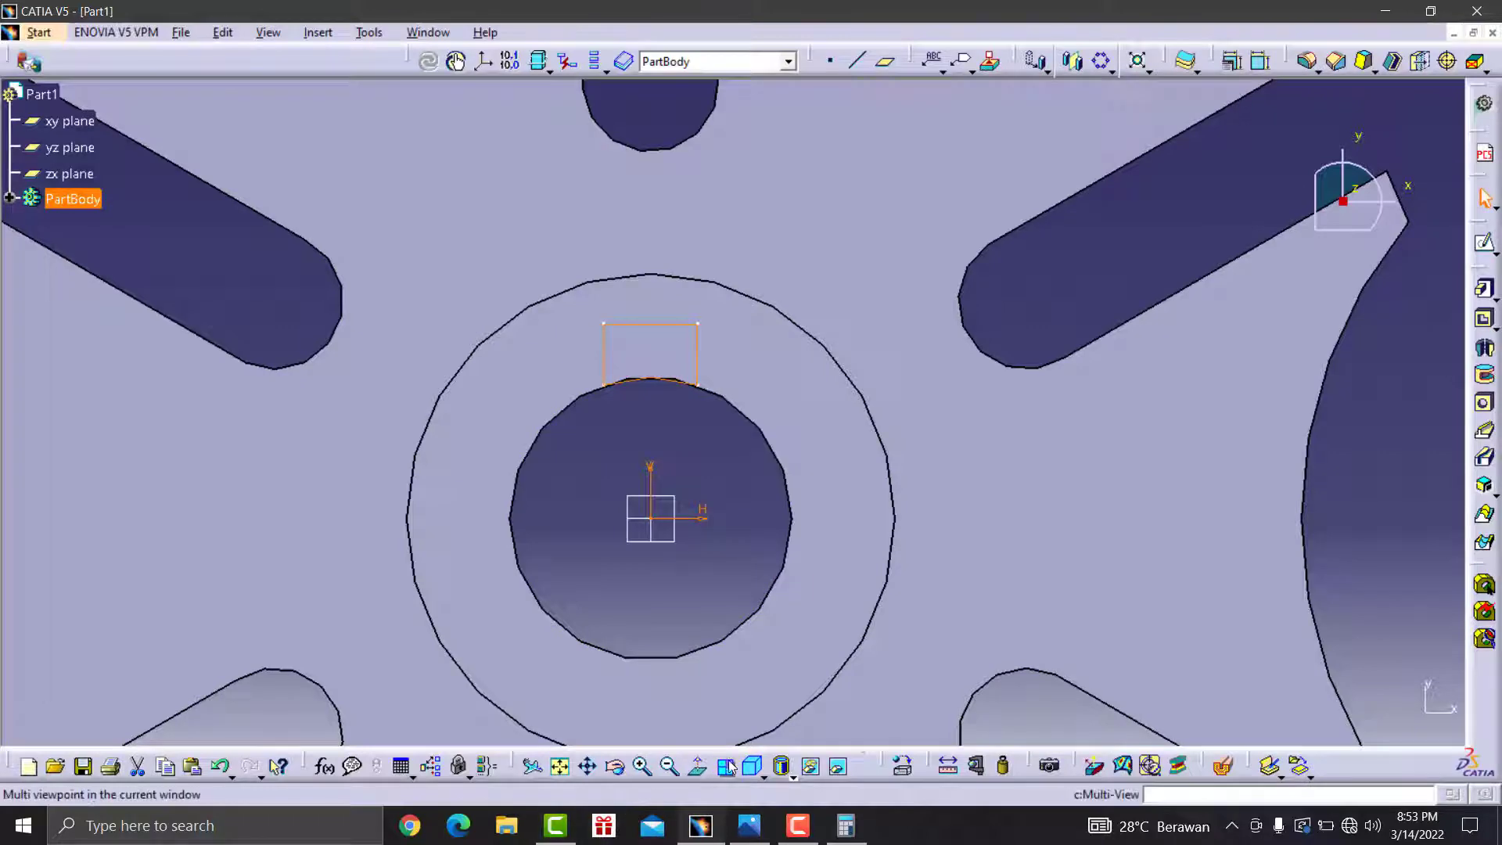
{"action": "left_click", "coordinate": [616, 768]}
{"action": "left_click_drag", "start_coordinate": [619, 583], "coordinate": [672, 403]}
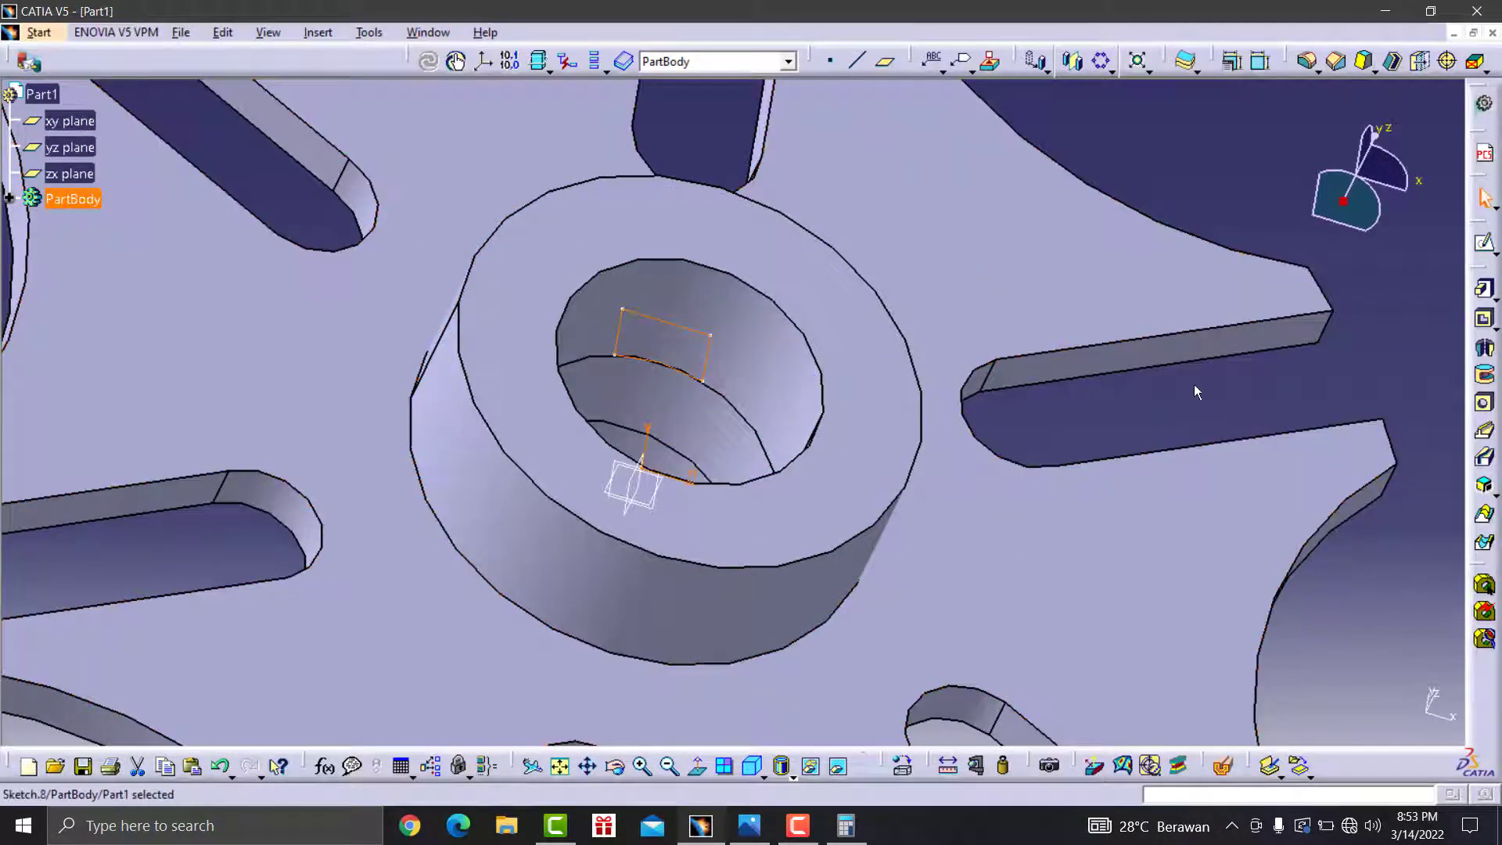
- Create a mirrored-extent pocket from Sketch.8 so the keyway cuts through the hub both ways
{"action": "left_click", "coordinate": [1194, 383]}
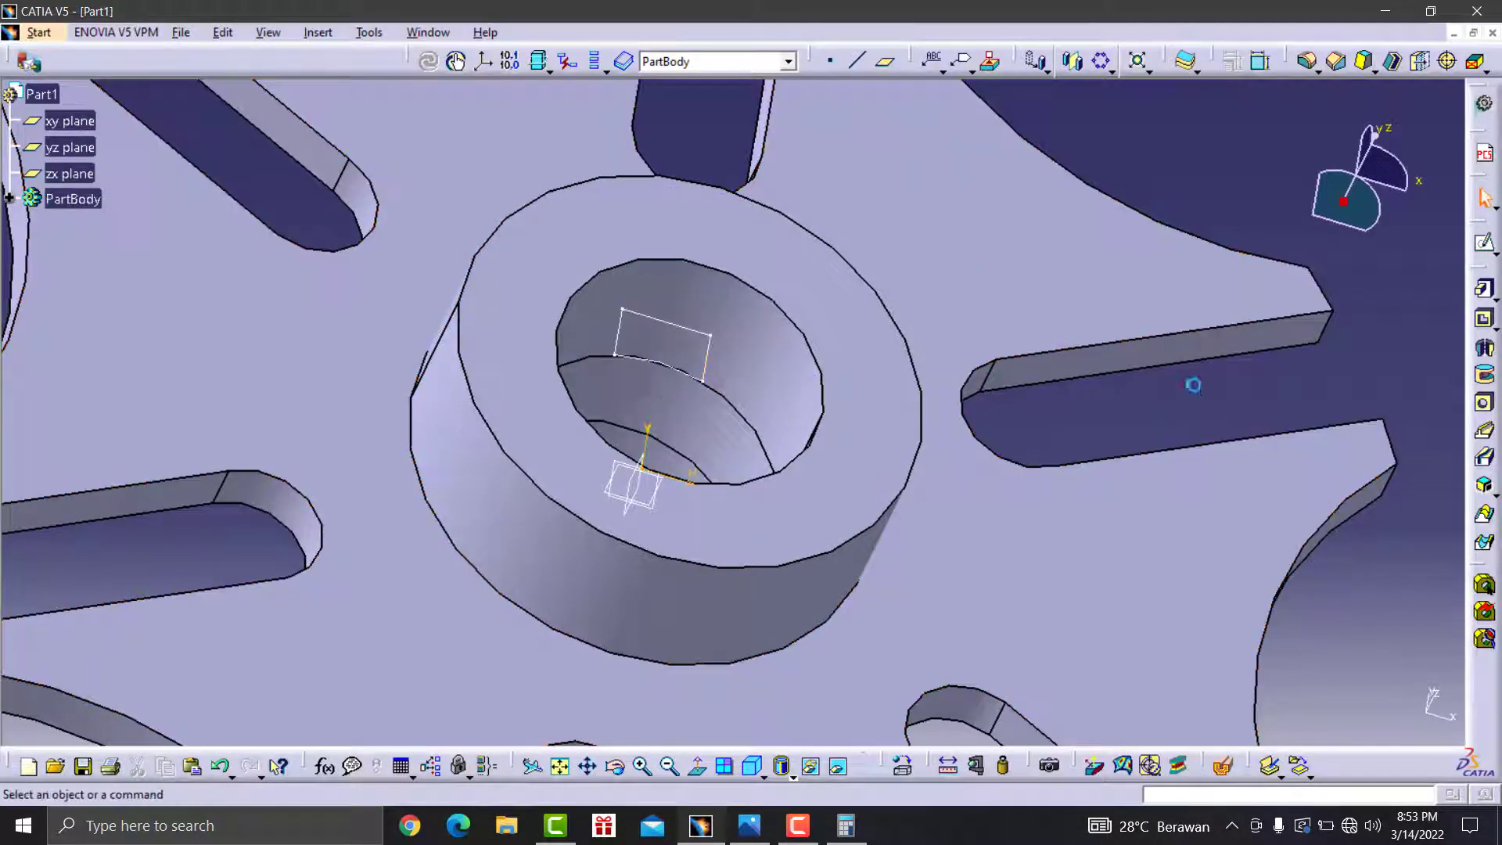
{"action": "left_click", "coordinate": [1486, 318]}
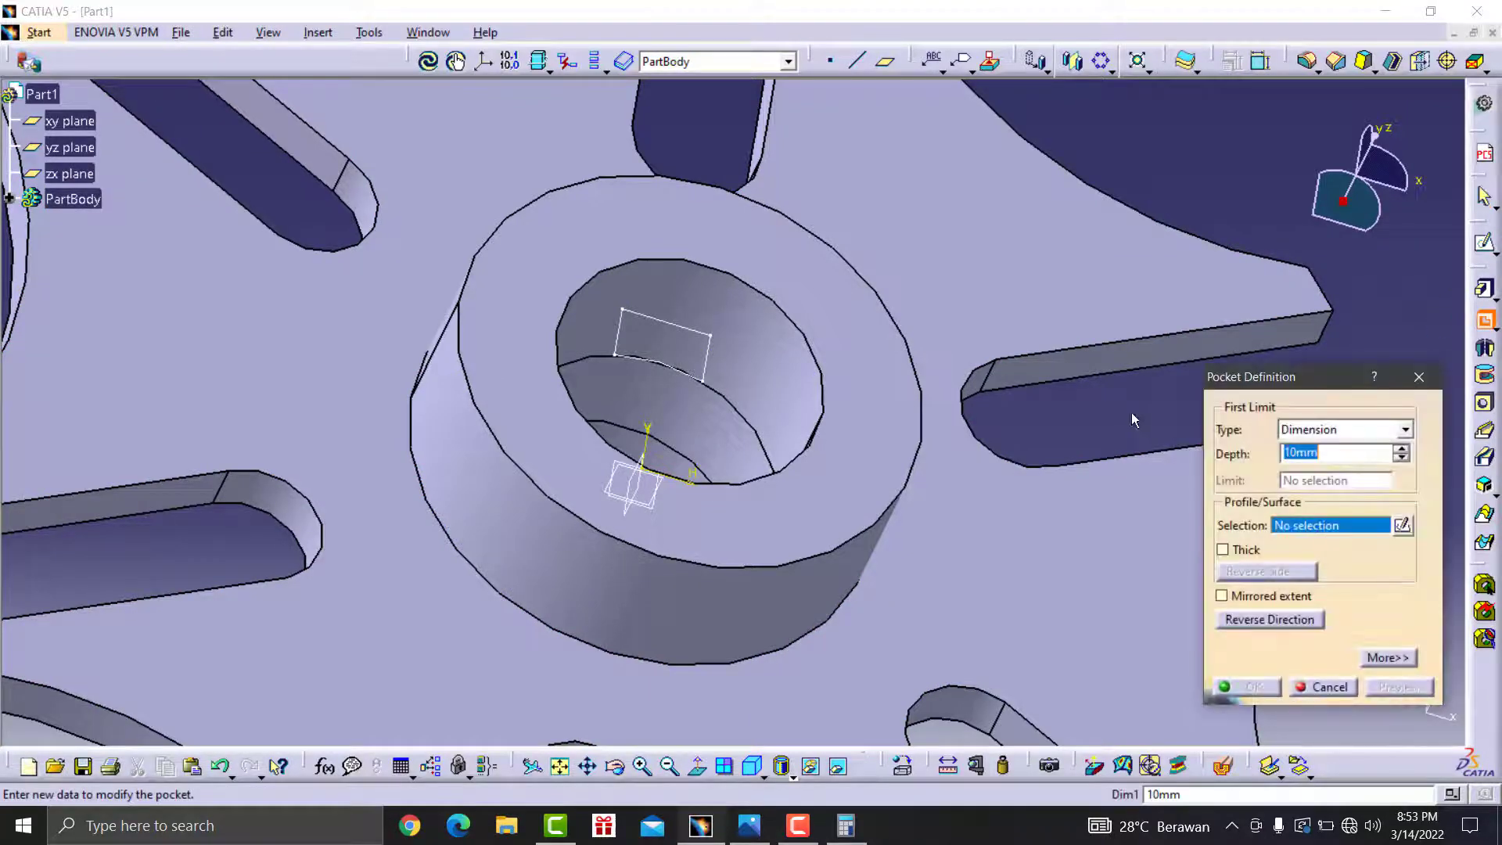
{"action": "left_click", "coordinate": [713, 361]}
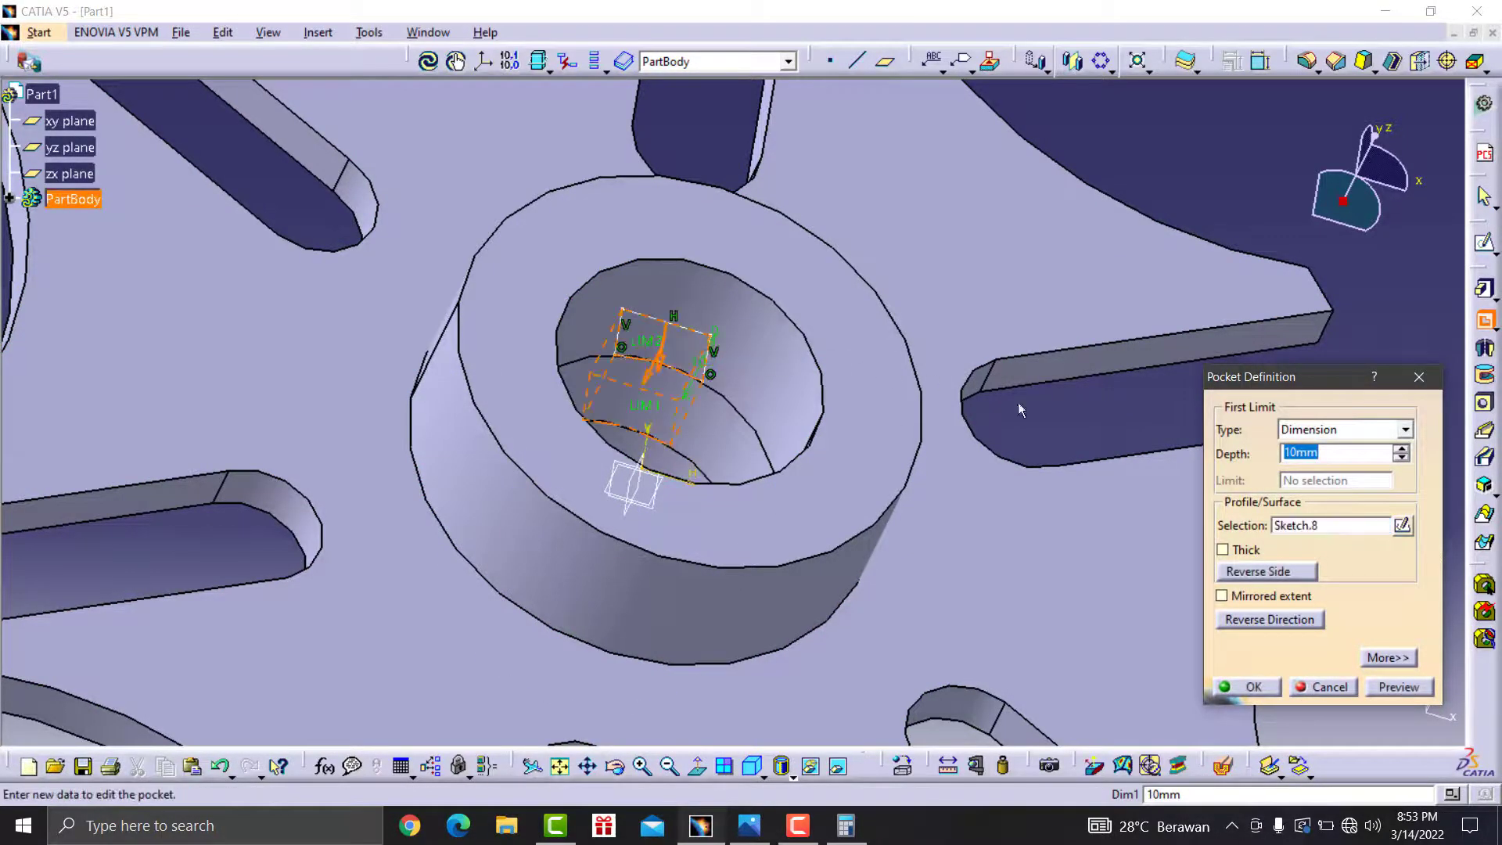
{"action": "left_click", "coordinate": [1231, 596]}
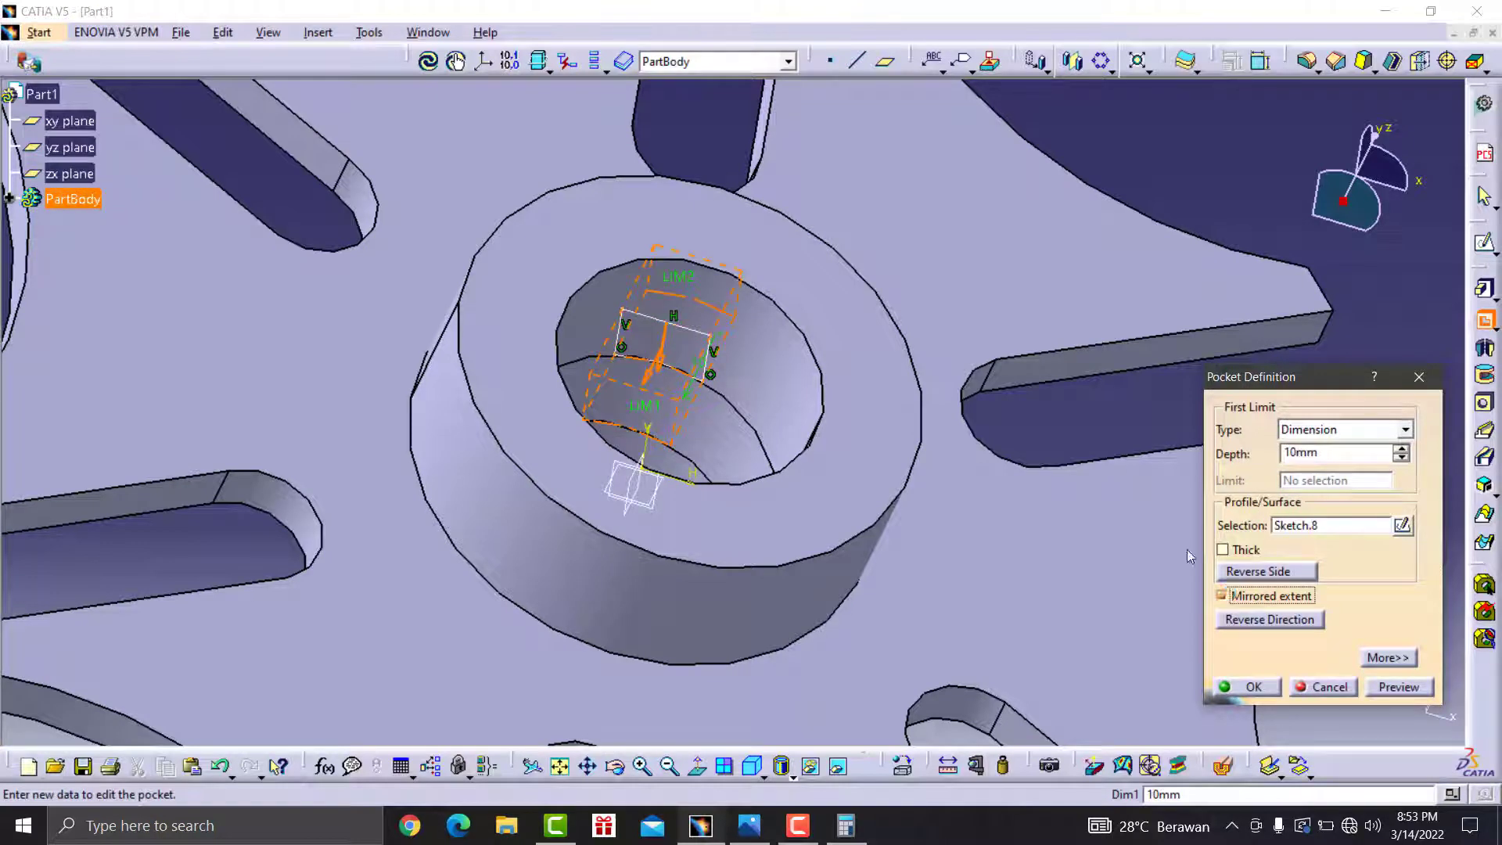
{"action": "double_click", "coordinate": [1300, 453]}
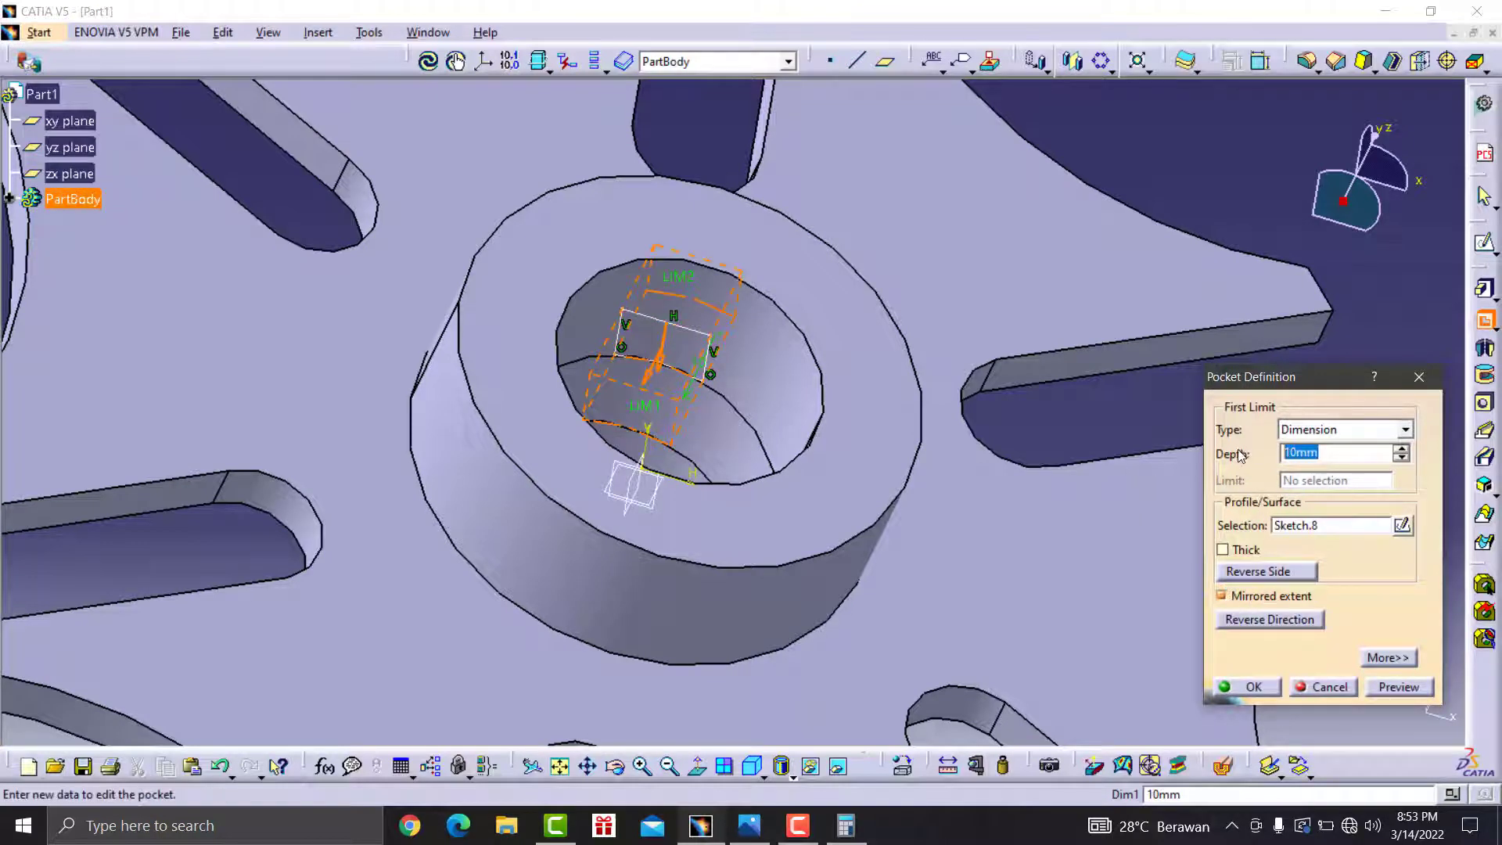
{"action": "type", "text": "50"}
{"action": "left_click", "coordinate": [1274, 680]}
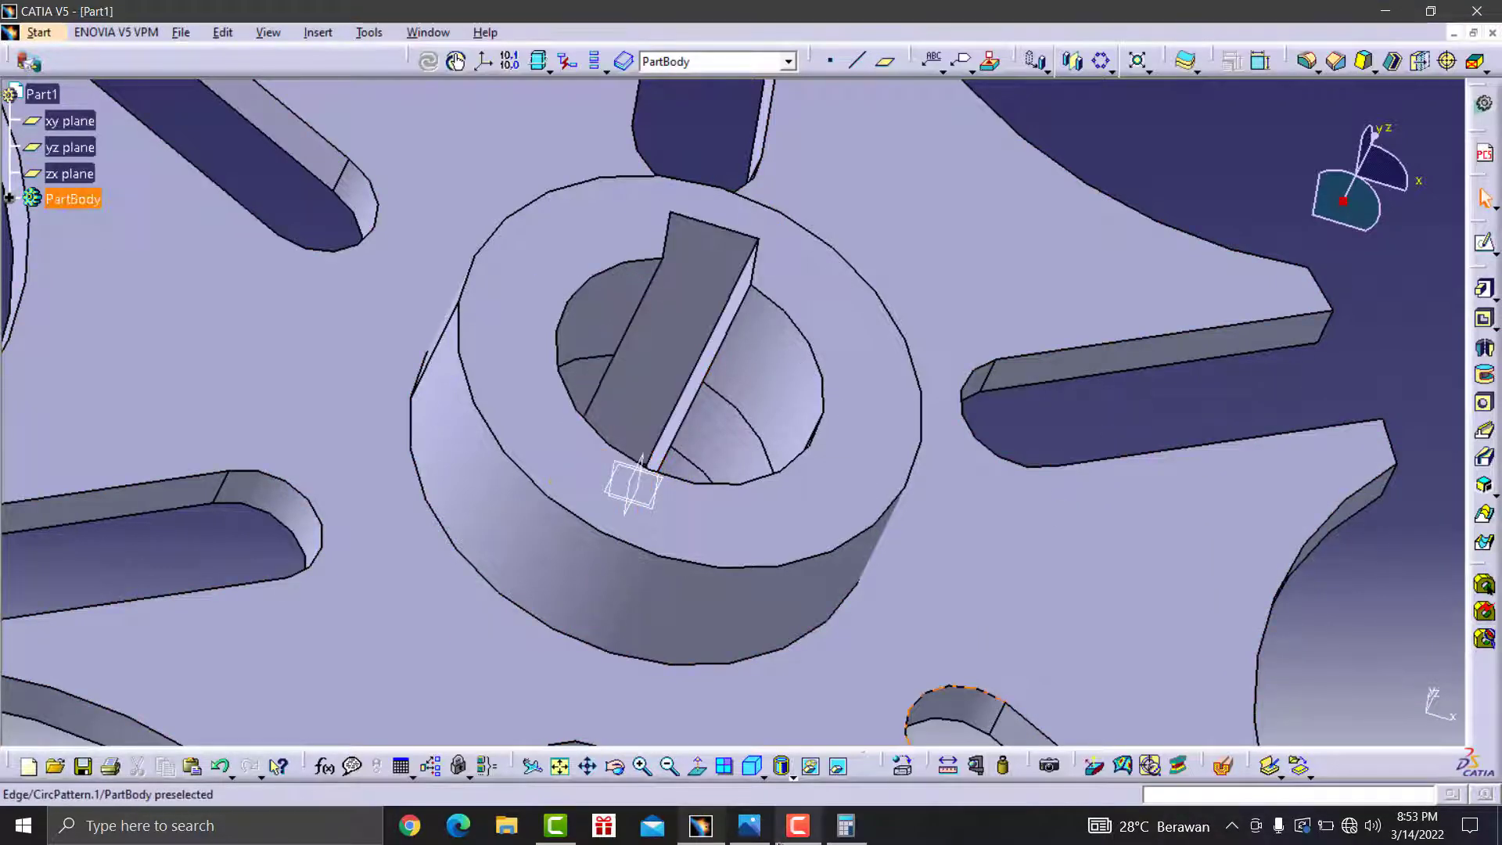
{"action": "left_click", "coordinate": [749, 826]}
- Zoom into the drawing's hub side section to read the R3 fillet note, then return to CATIA
{"action": "scroll", "coordinate": [1226, 312], "scroll_direction": "down", "scroll_amount": 3}
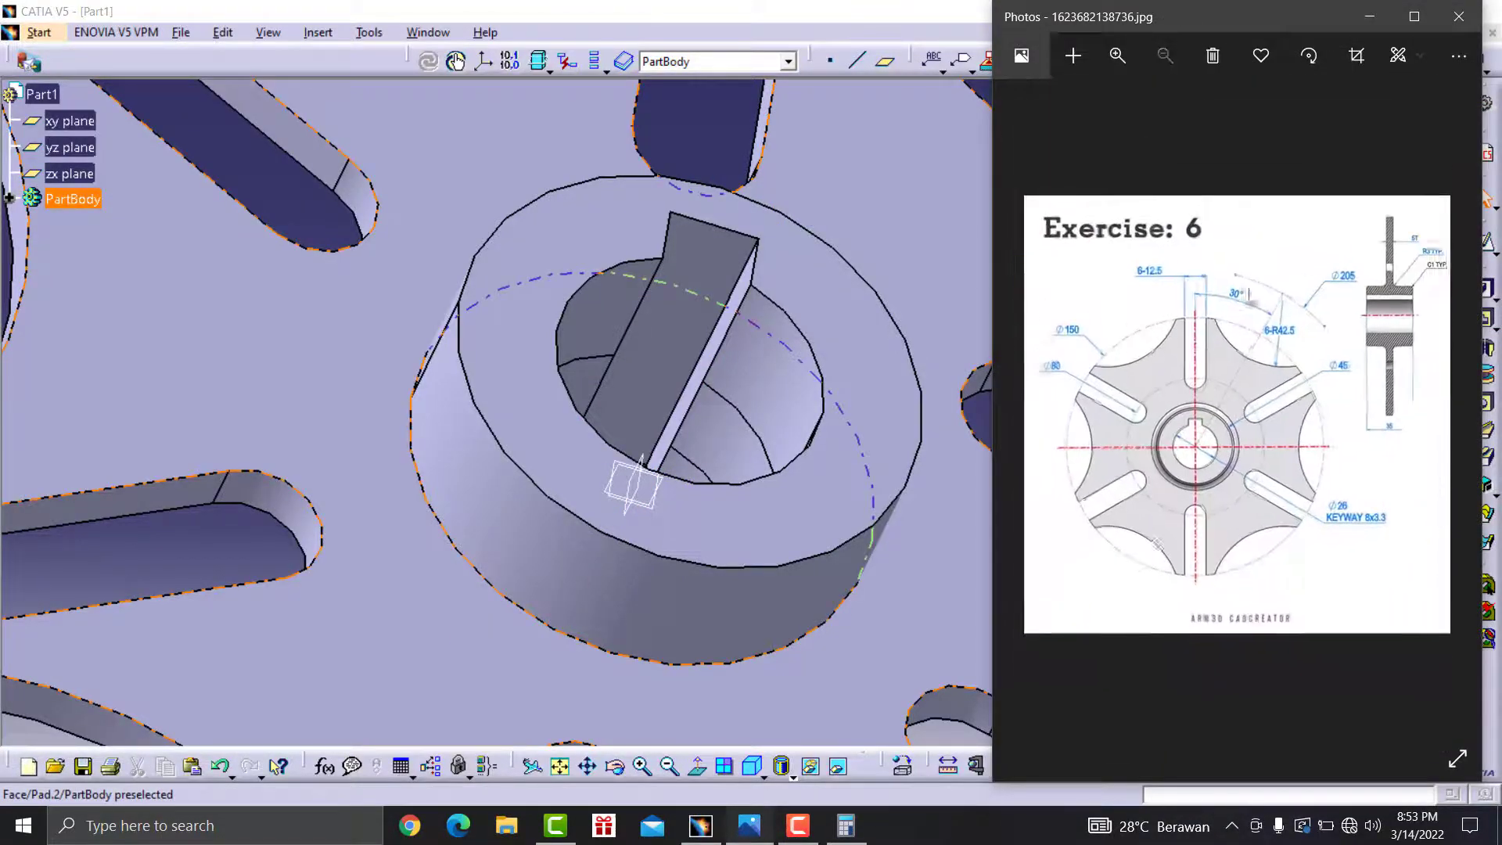
{"action": "scroll", "coordinate": [1330, 235], "scroll_direction": "up", "scroll_amount": 2}
{"action": "scroll", "coordinate": [1378, 211], "scroll_direction": "up", "scroll_amount": 2}
{"action": "scroll", "coordinate": [1392, 205], "scroll_direction": "up", "scroll_amount": 2}
{"action": "scroll", "coordinate": [1393, 204], "scroll_direction": "down", "scroll_amount": 1}
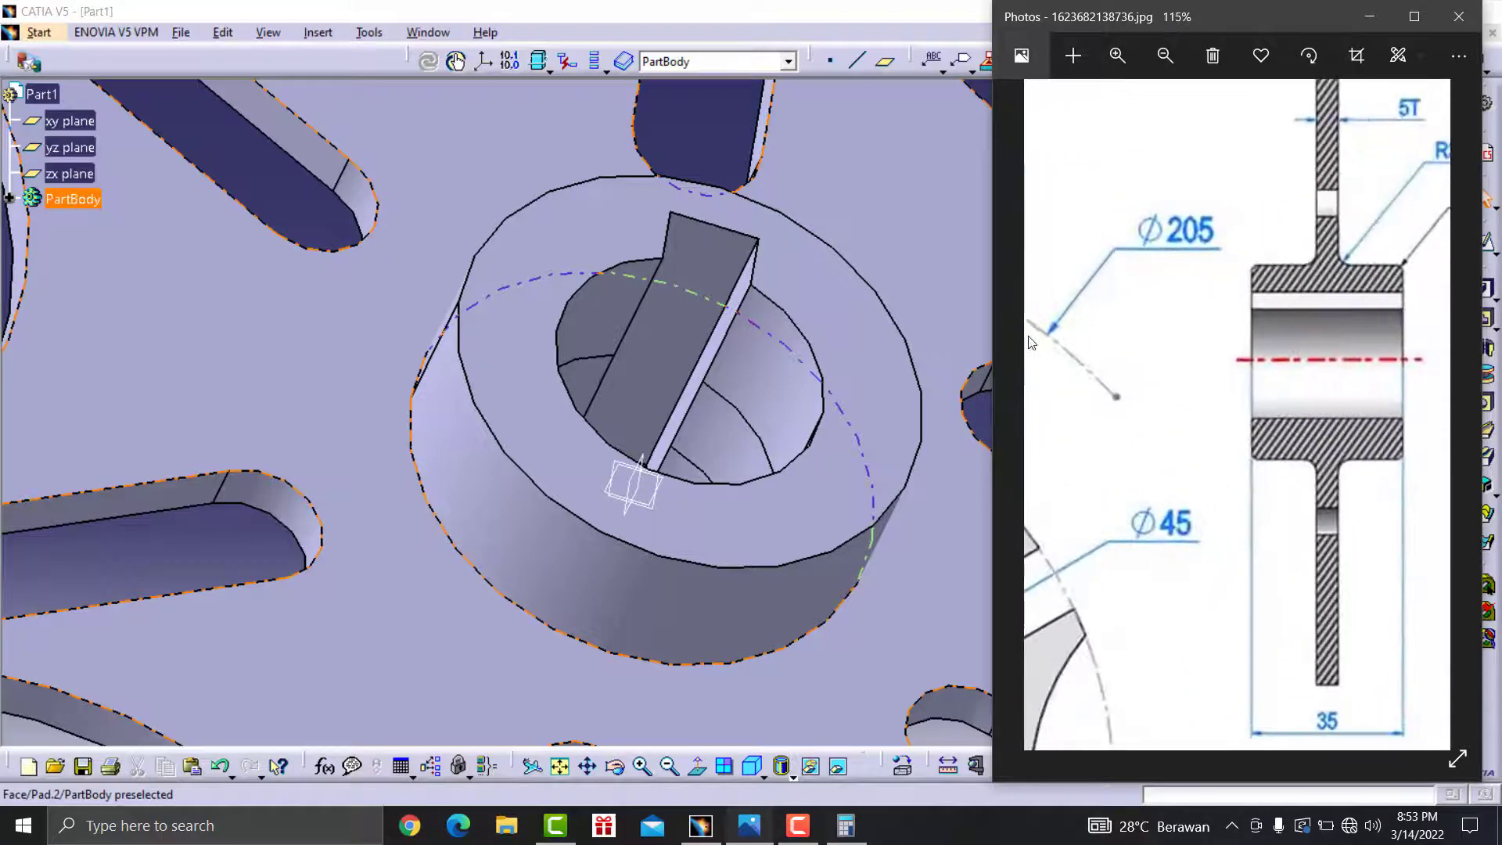
{"action": "scroll", "coordinate": [1397, 200], "scroll_direction": "down", "scroll_amount": 2}
{"action": "scroll", "coordinate": [1405, 187], "scroll_direction": "up", "scroll_amount": 1}
{"action": "scroll", "coordinate": [1420, 174], "scroll_direction": "up", "scroll_amount": 3}
{"action": "scroll", "coordinate": [1422, 173], "scroll_direction": "up", "scroll_amount": 2}
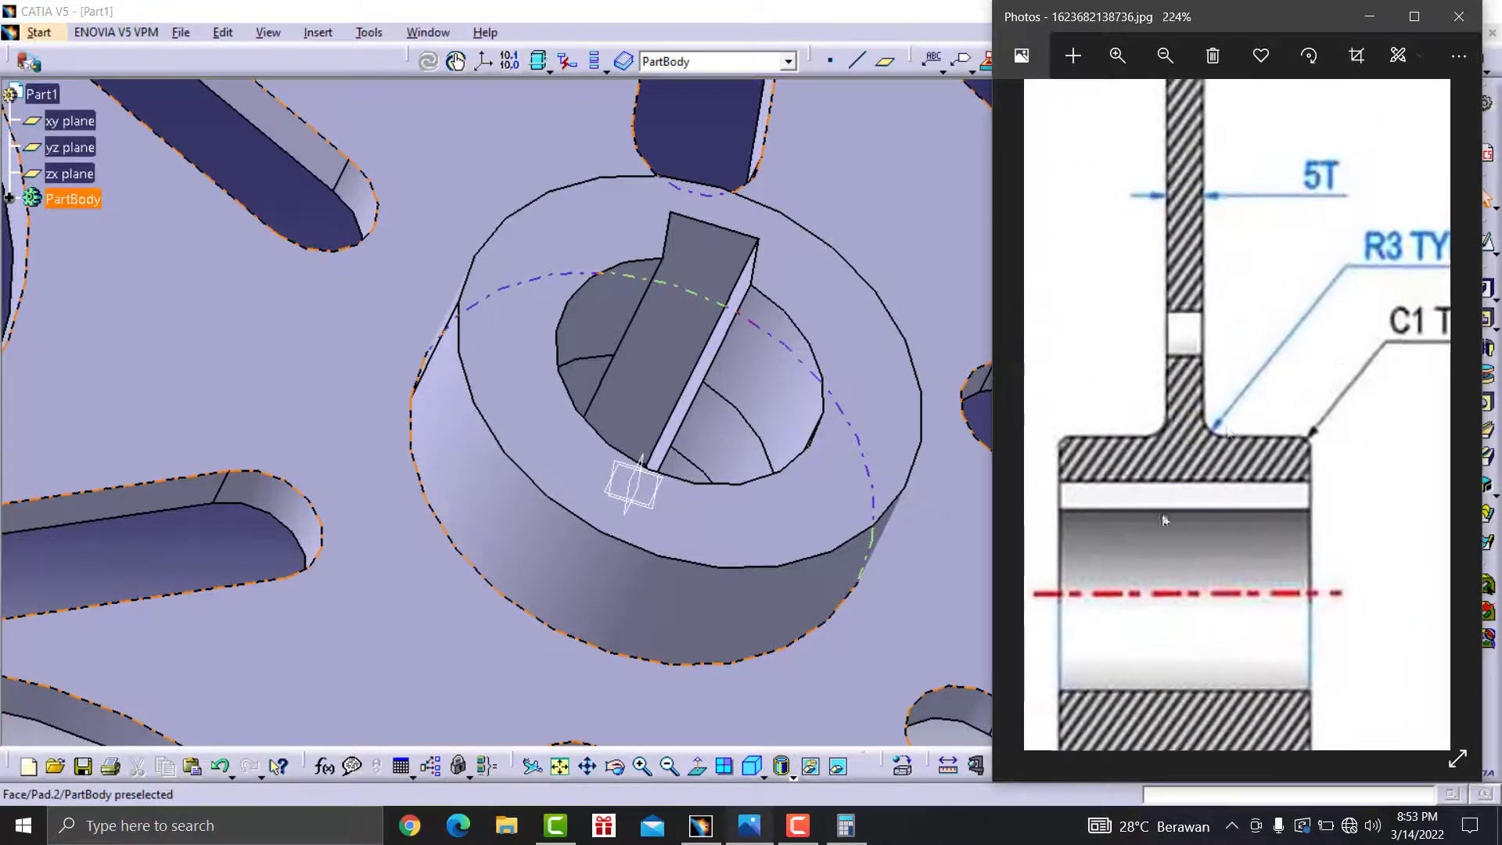
{"action": "scroll", "coordinate": [1162, 442], "scroll_direction": "down", "scroll_amount": 2}
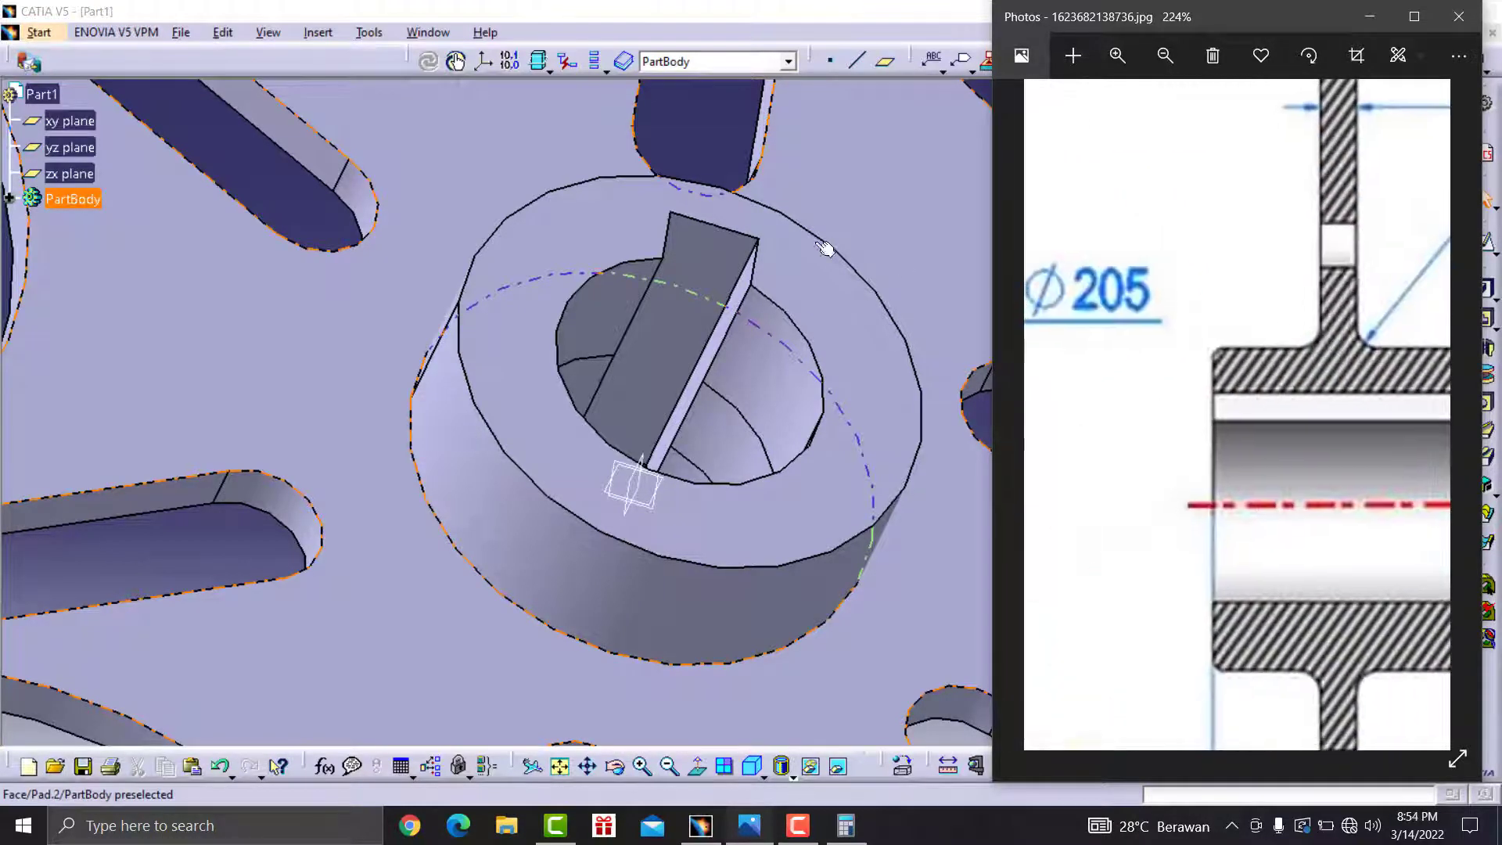
{"action": "left_click", "coordinate": [712, 160]}
- Fillet the hub-to-disc edge with a 3mm radius, then bring the Exercise 6 drawing back up
{"action": "left_click", "coordinate": [1307, 62]}
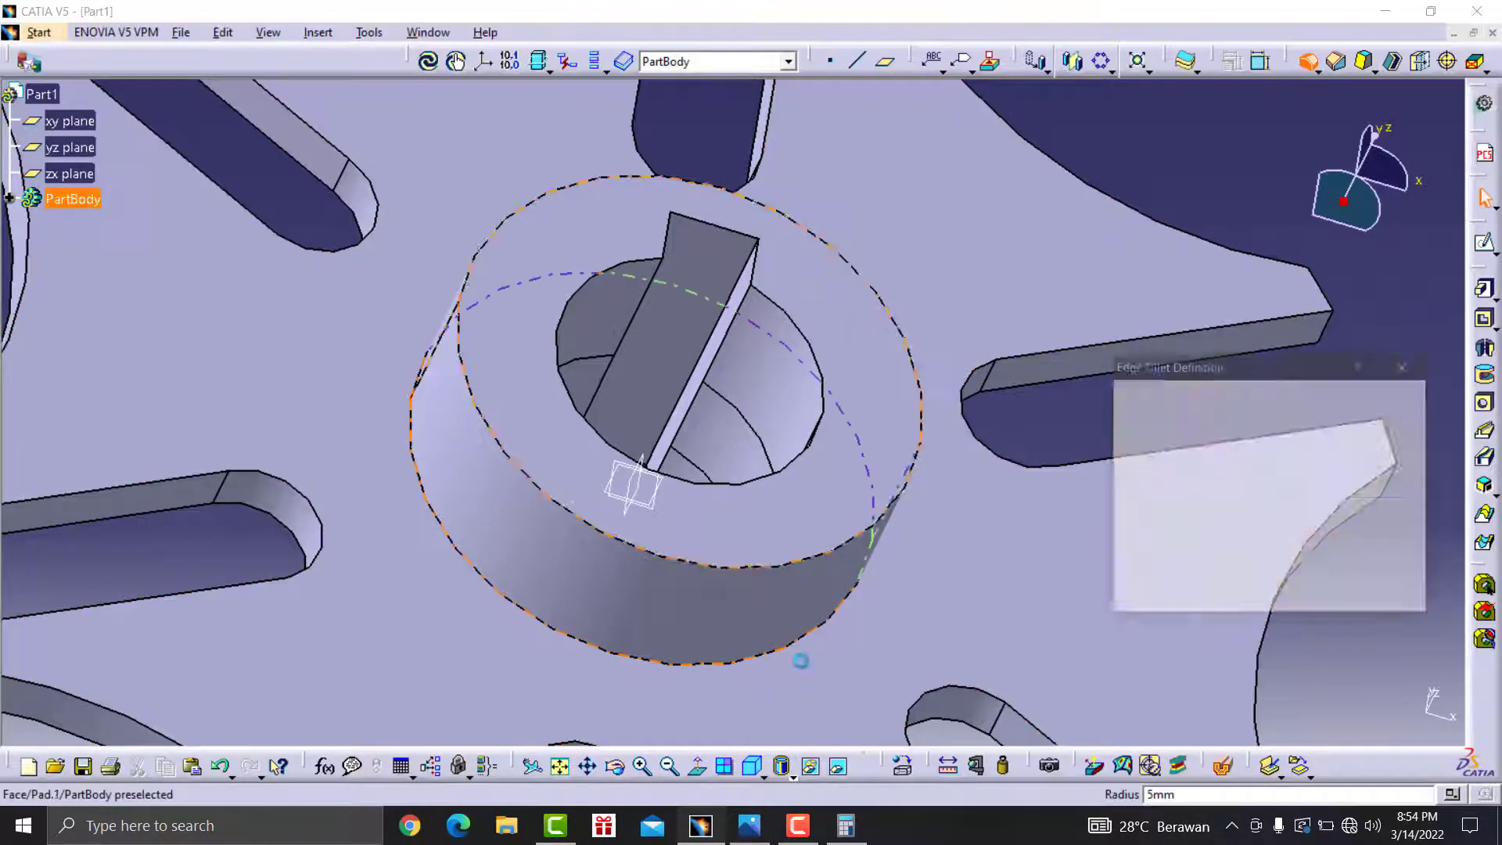
{"action": "type", "text": "3"}
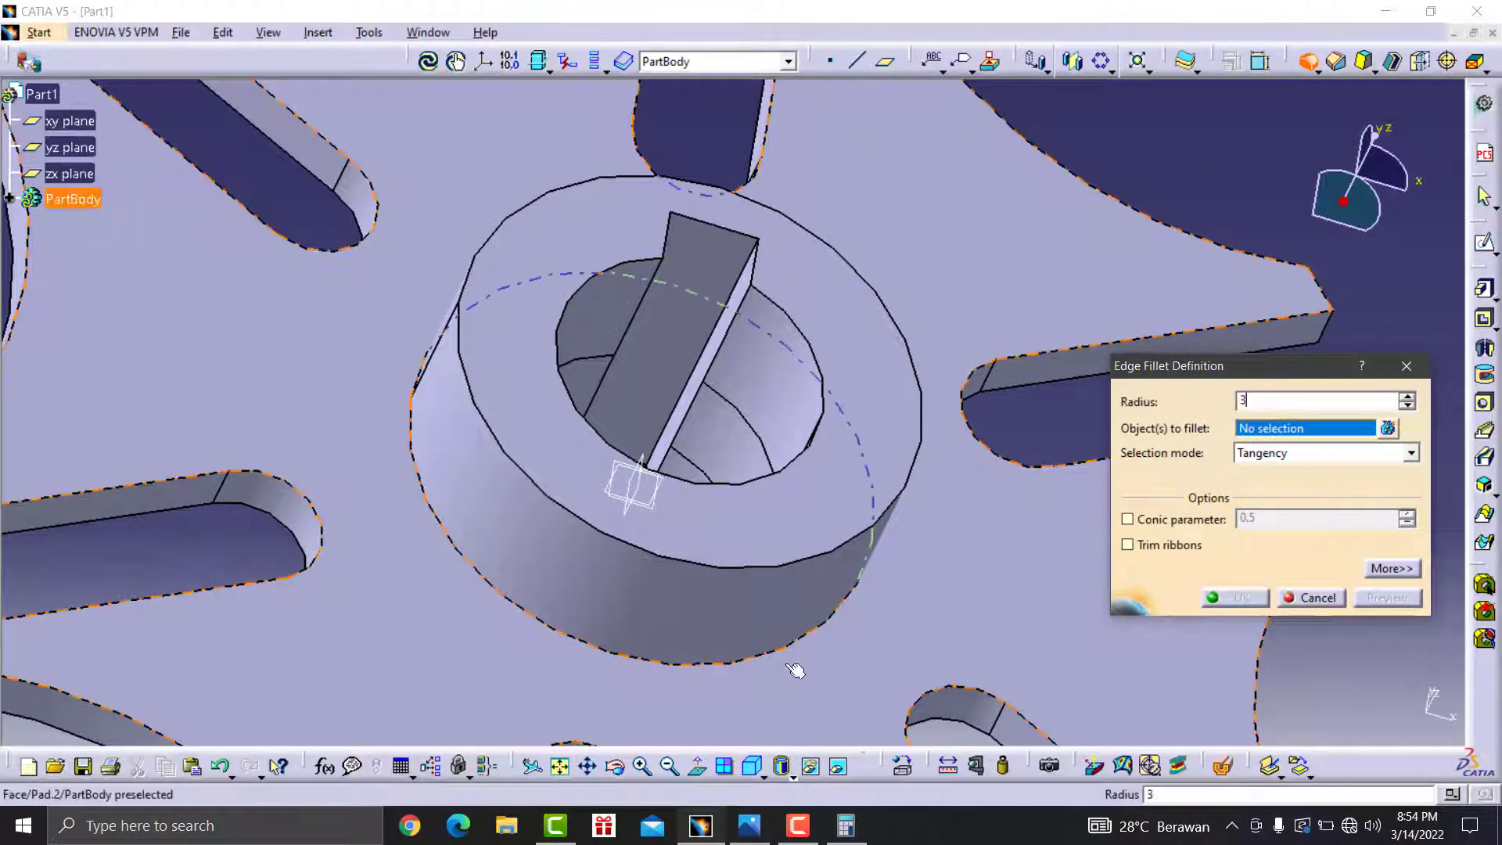
{"action": "left_click", "coordinate": [705, 667]}
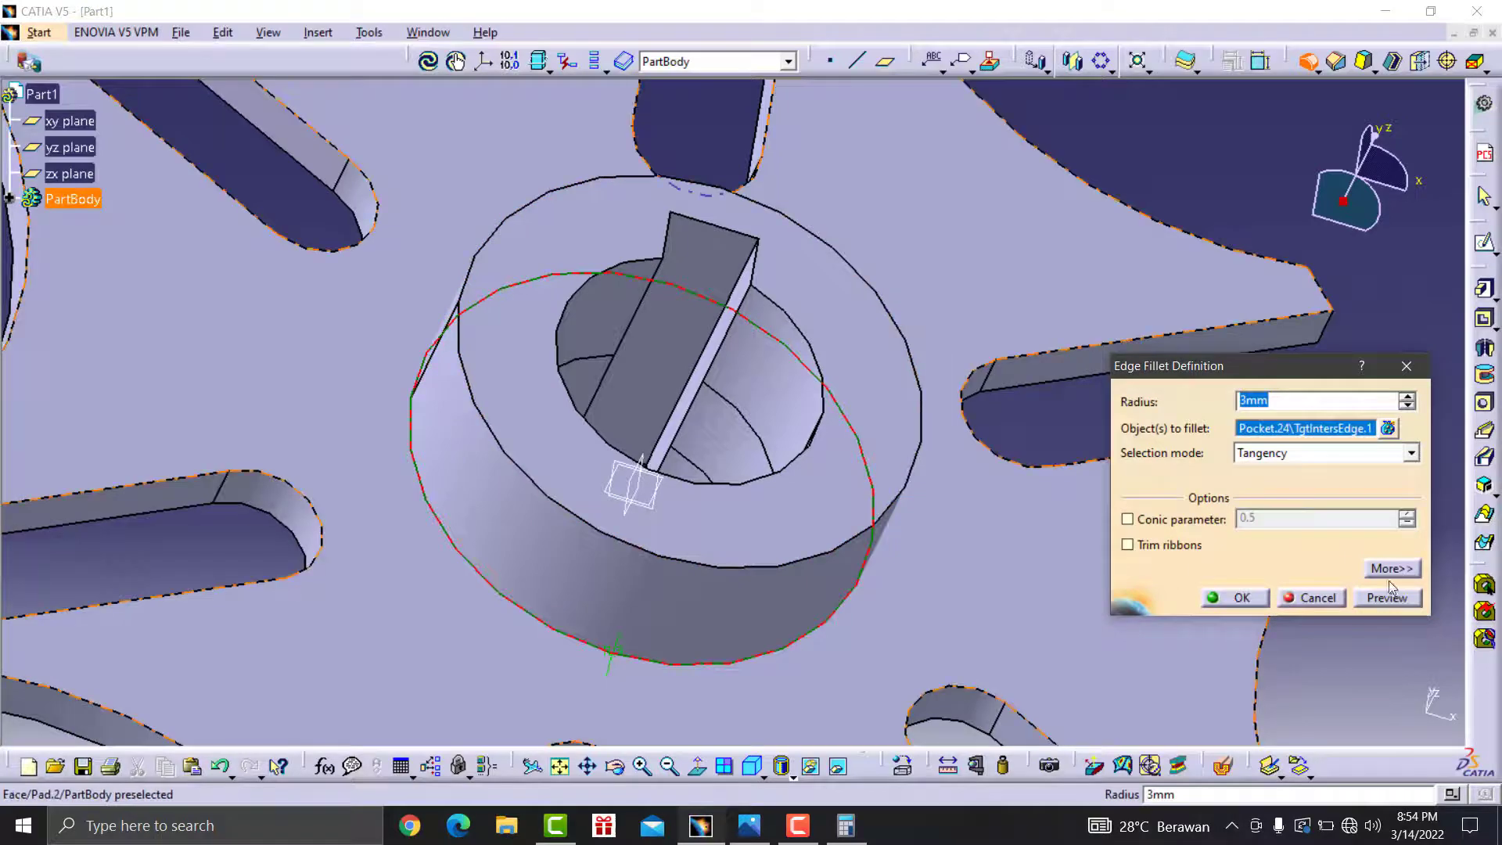
{"action": "left_click", "coordinate": [1244, 598]}
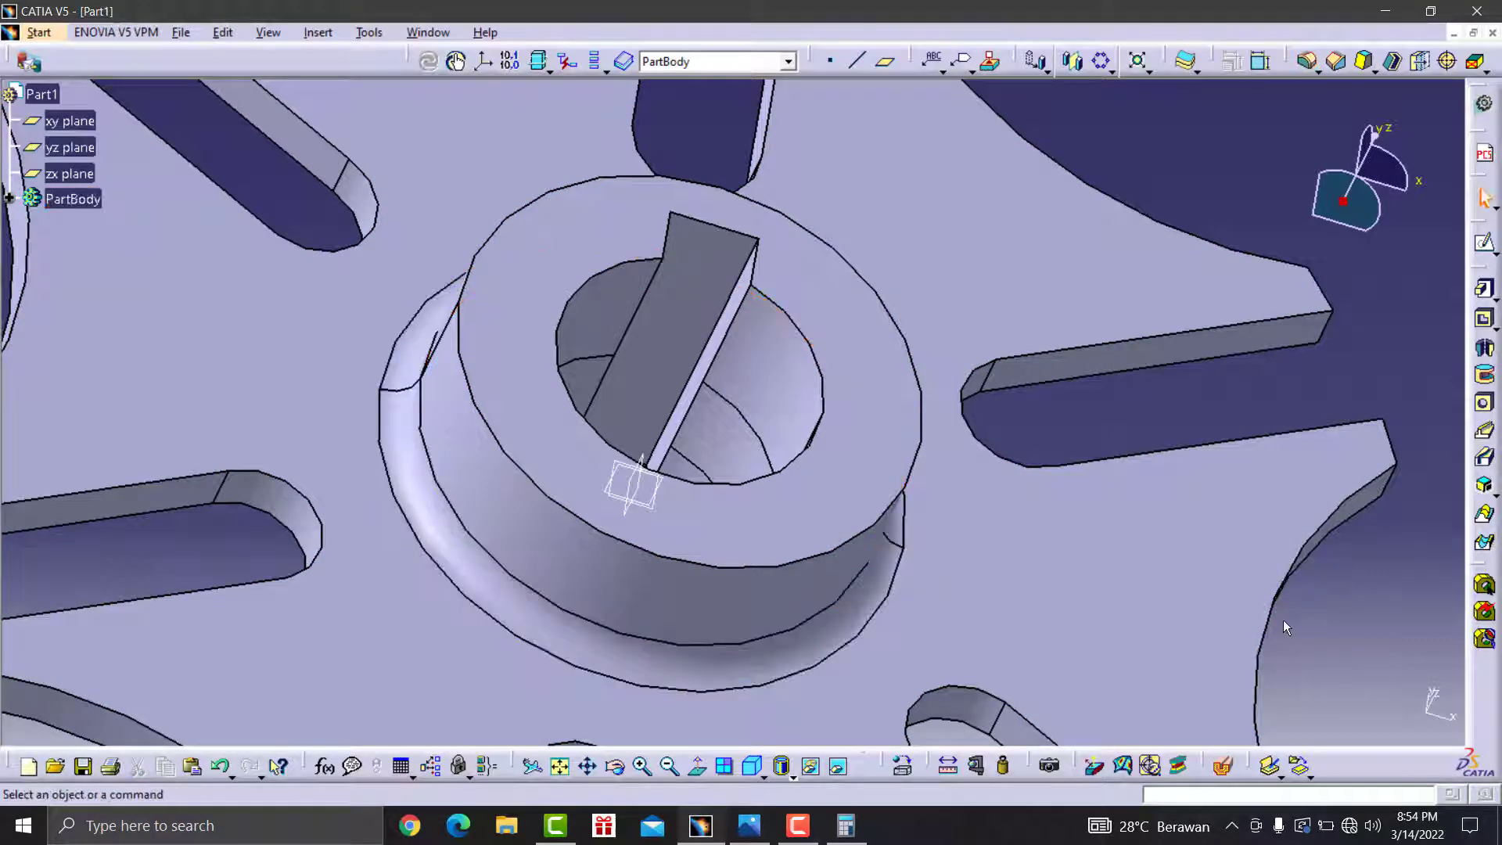
{"action": "middle_click_drag", "start_coordinate": [1286, 626], "coordinate": [1208, 595]}
{"action": "left_click", "coordinate": [749, 830]}
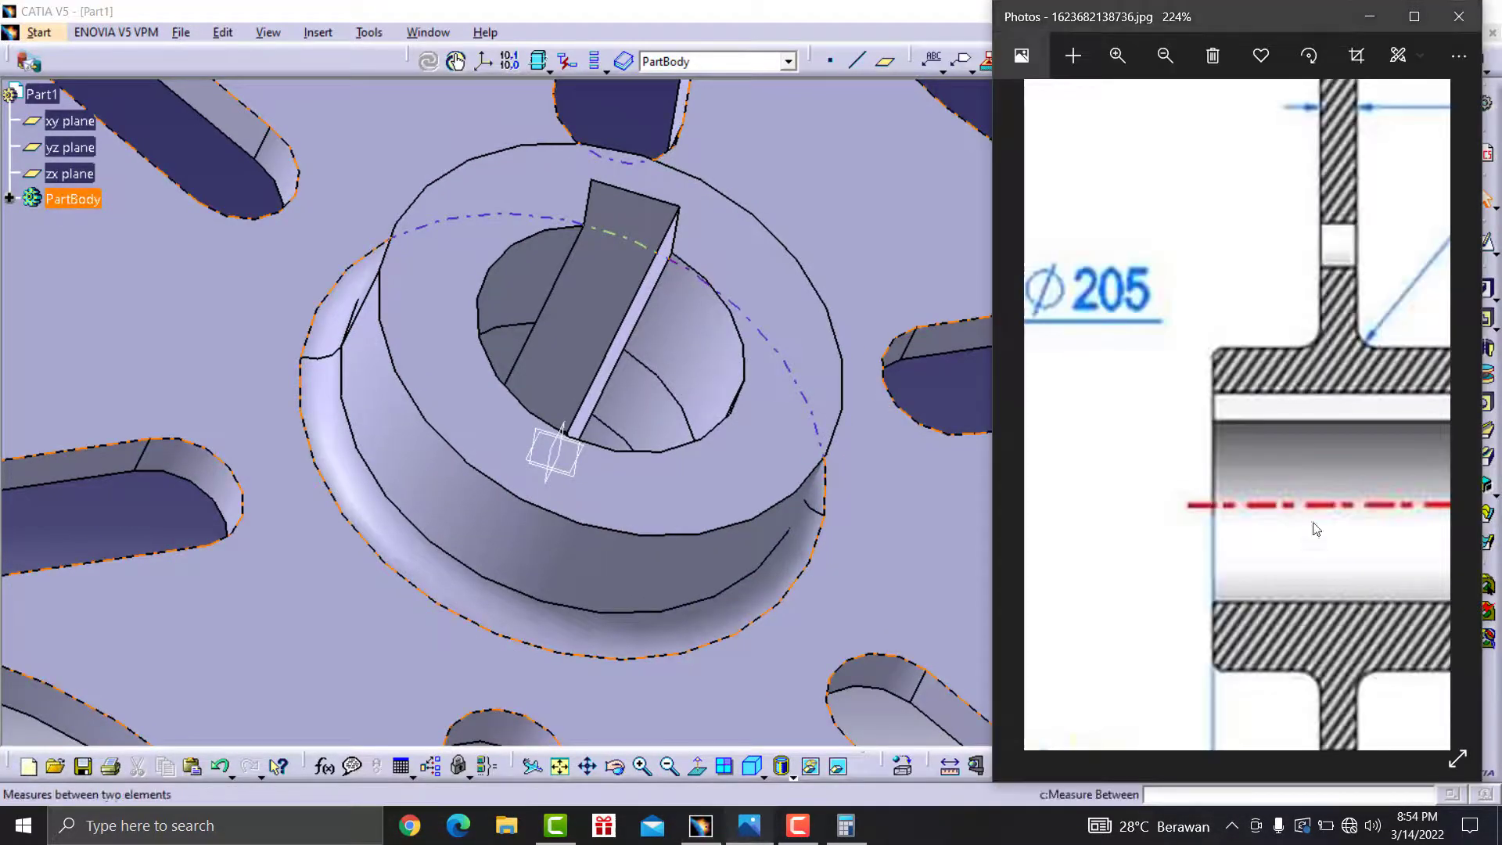
- Zoom the drawing onto the section view's R3 TYP. and C1 TYP. notes, then return to the part
{"action": "scroll", "coordinate": [1372, 317], "scroll_direction": "down", "scroll_amount": 2}
{"action": "scroll", "coordinate": [1372, 317], "scroll_direction": "down", "scroll_amount": 2}
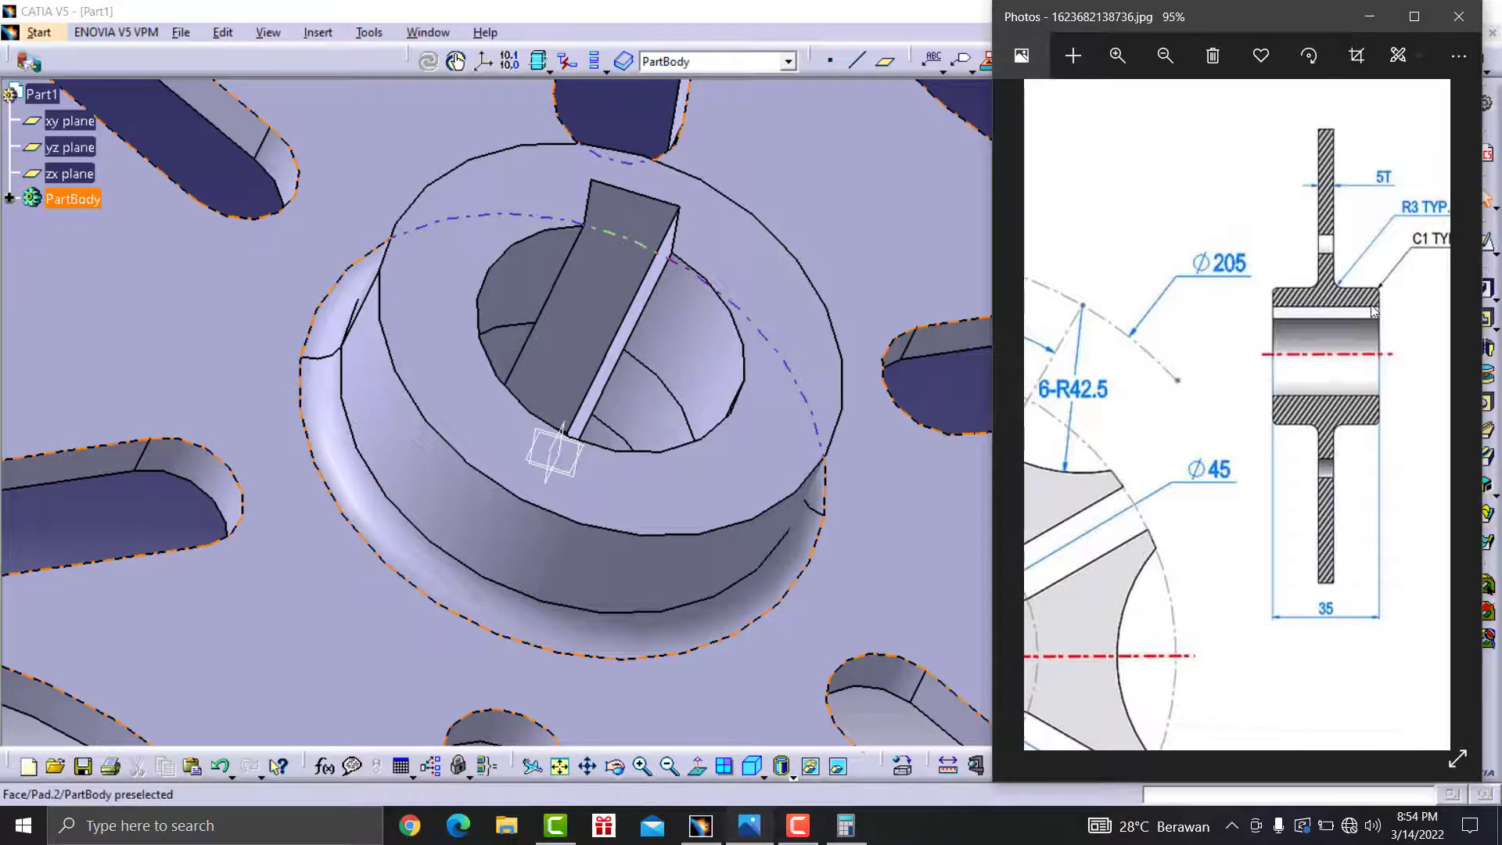
{"action": "scroll", "coordinate": [1290, 280], "scroll_direction": "down", "scroll_amount": 2}
{"action": "scroll", "coordinate": [1408, 195], "scroll_direction": "up", "scroll_amount": 2}
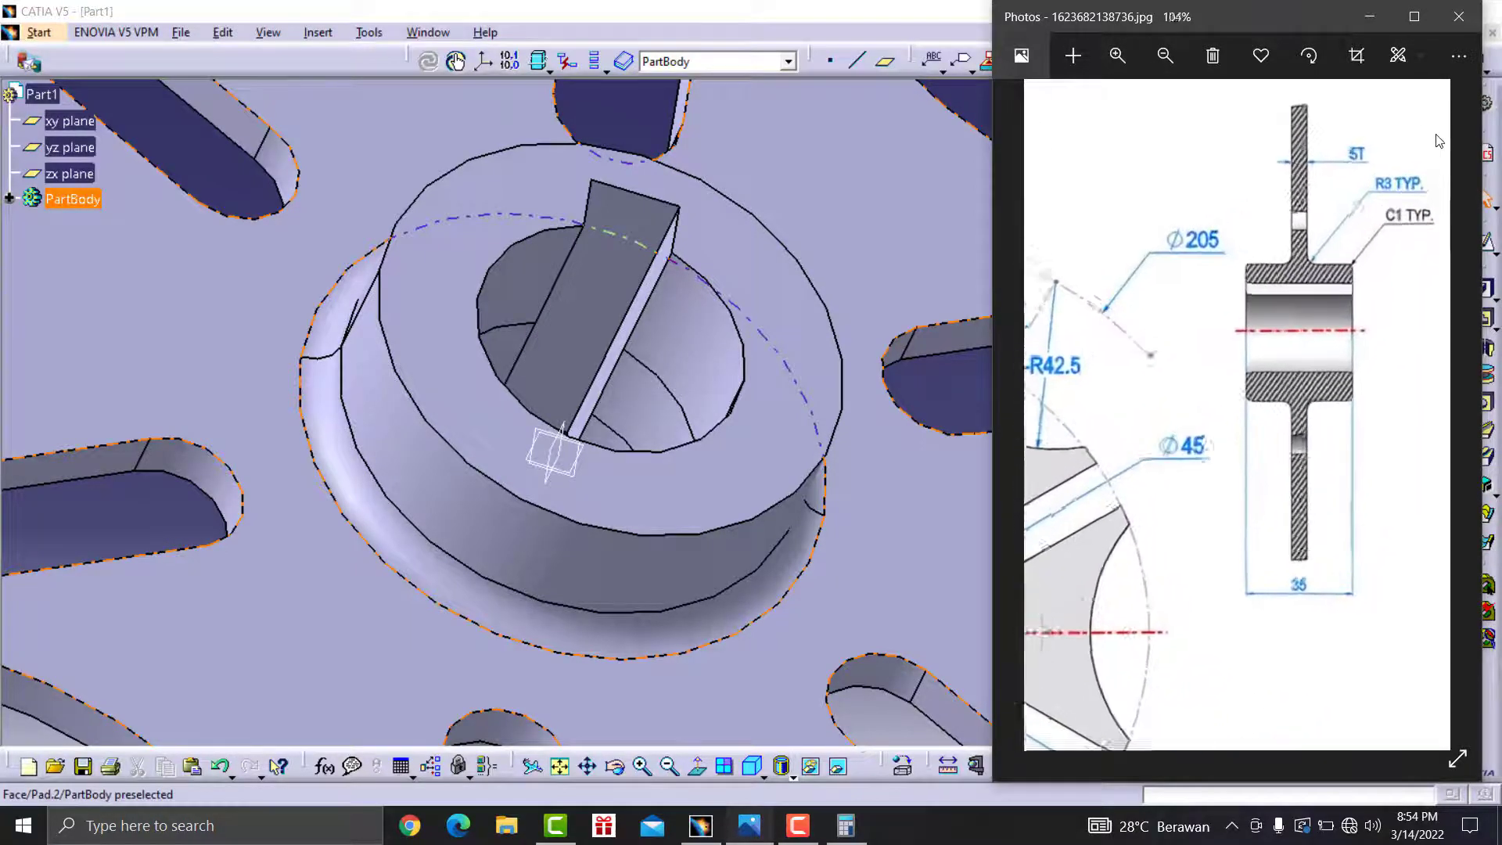
{"action": "scroll", "coordinate": [1440, 143], "scroll_direction": "up", "scroll_amount": 2}
{"action": "scroll", "coordinate": [1443, 153], "scroll_direction": "up", "scroll_amount": 1}
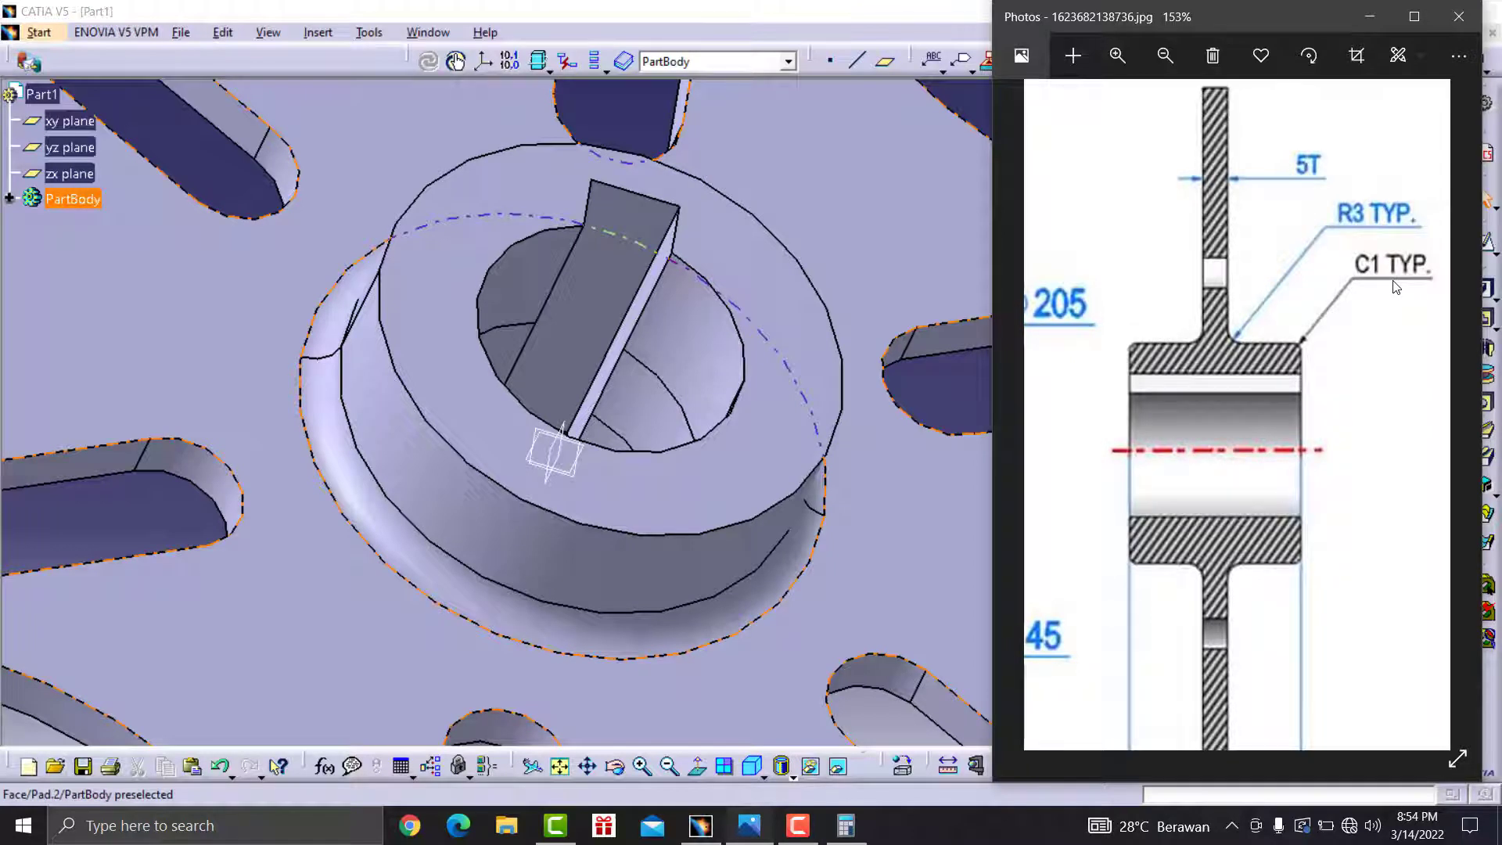
{"action": "left_click", "coordinate": [970, 378]}
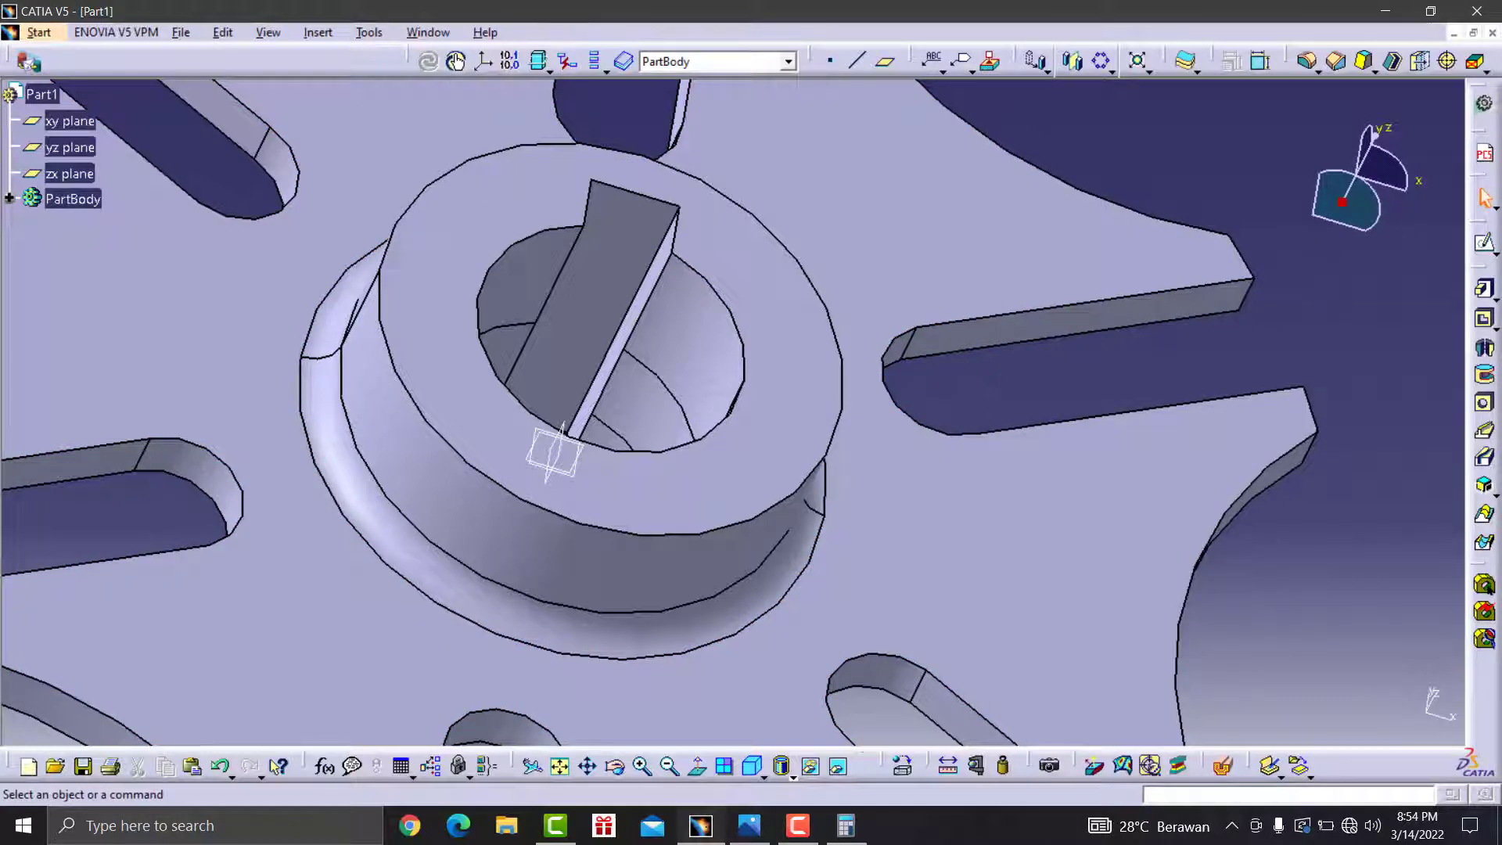
- Chamfer the hub's top outer rim edge 1mm at 45°, after a quick look at the drawing
{"action": "left_click", "coordinate": [1338, 63]}
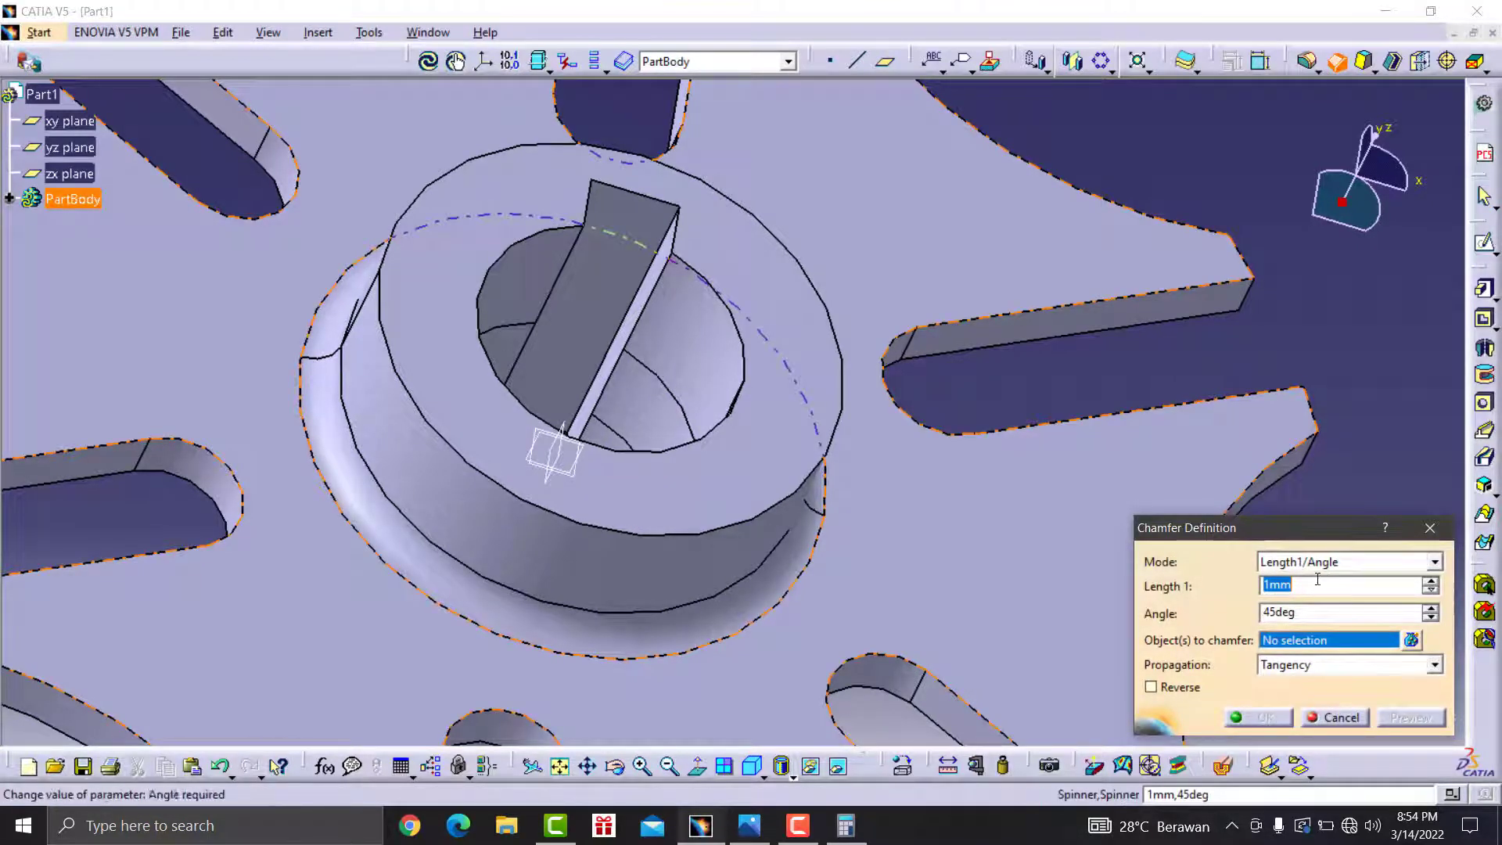
{"action": "left_click", "coordinate": [750, 826]}
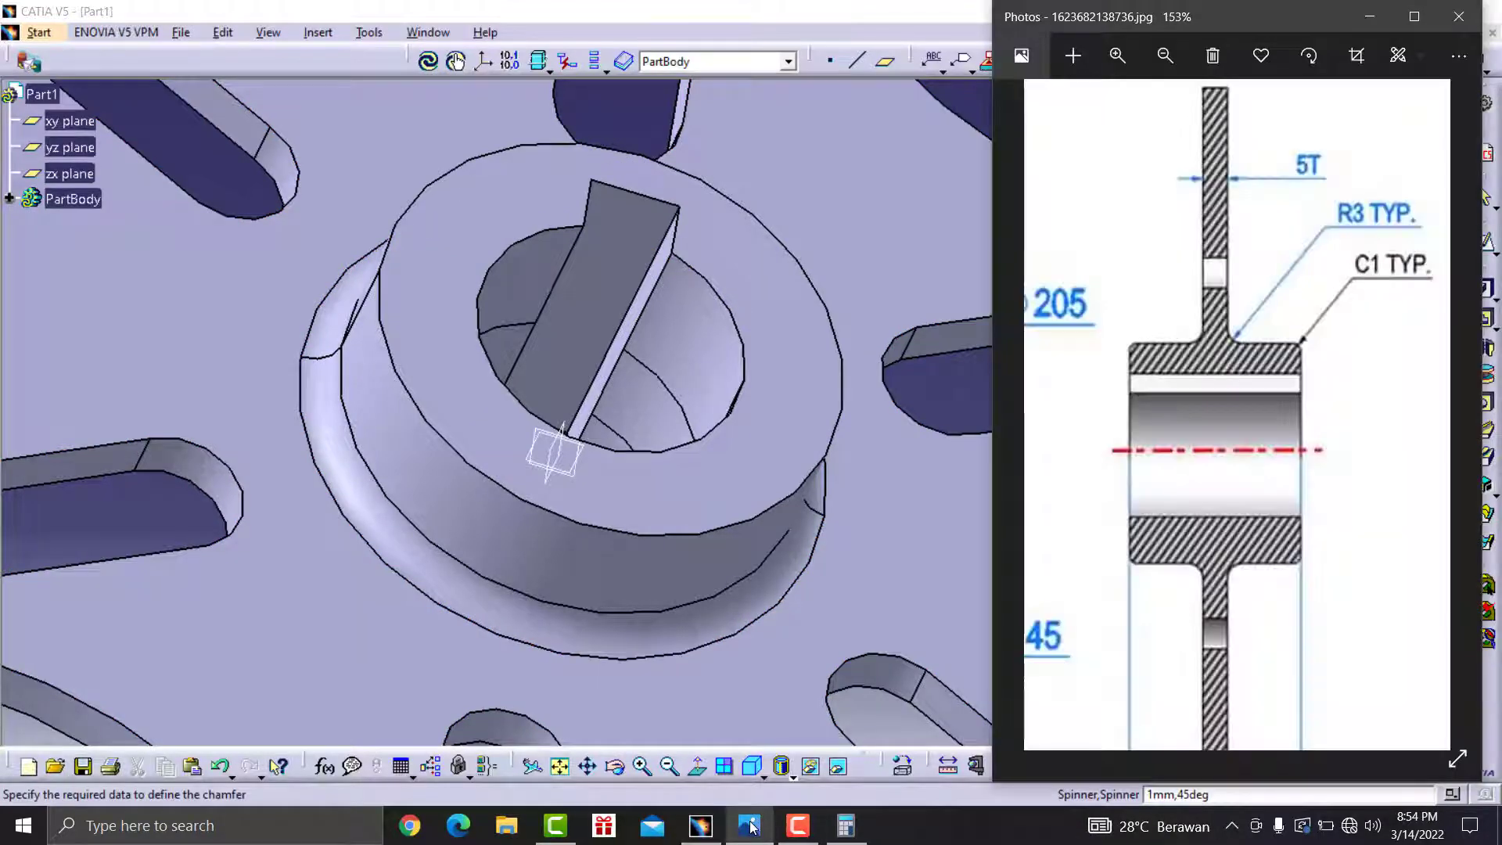
{"action": "left_click", "coordinate": [750, 826]}
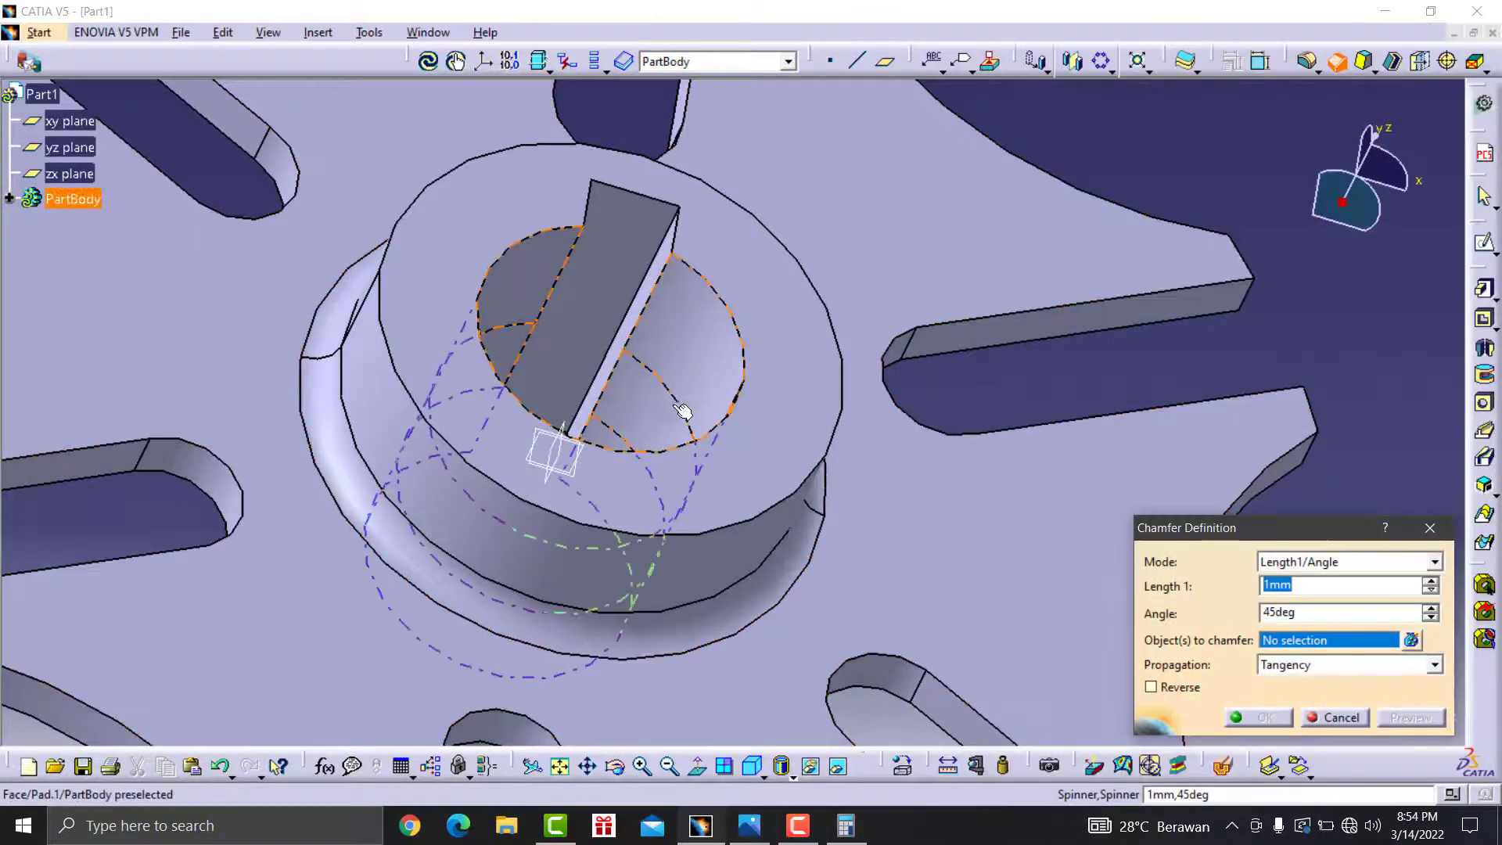
{"action": "left_click", "coordinate": [845, 438]}
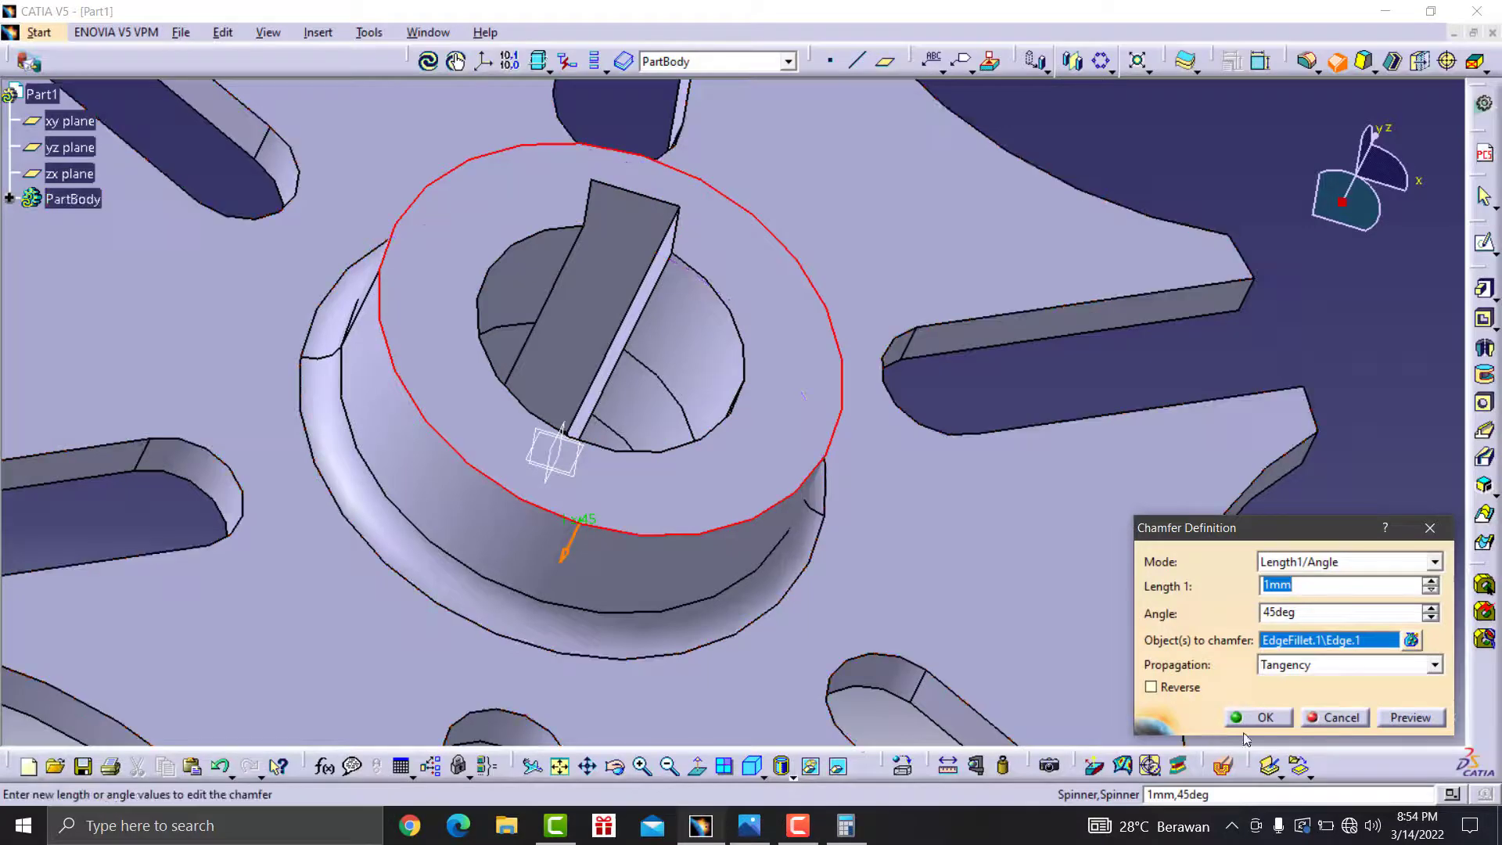
{"action": "left_click", "coordinate": [1268, 720]}
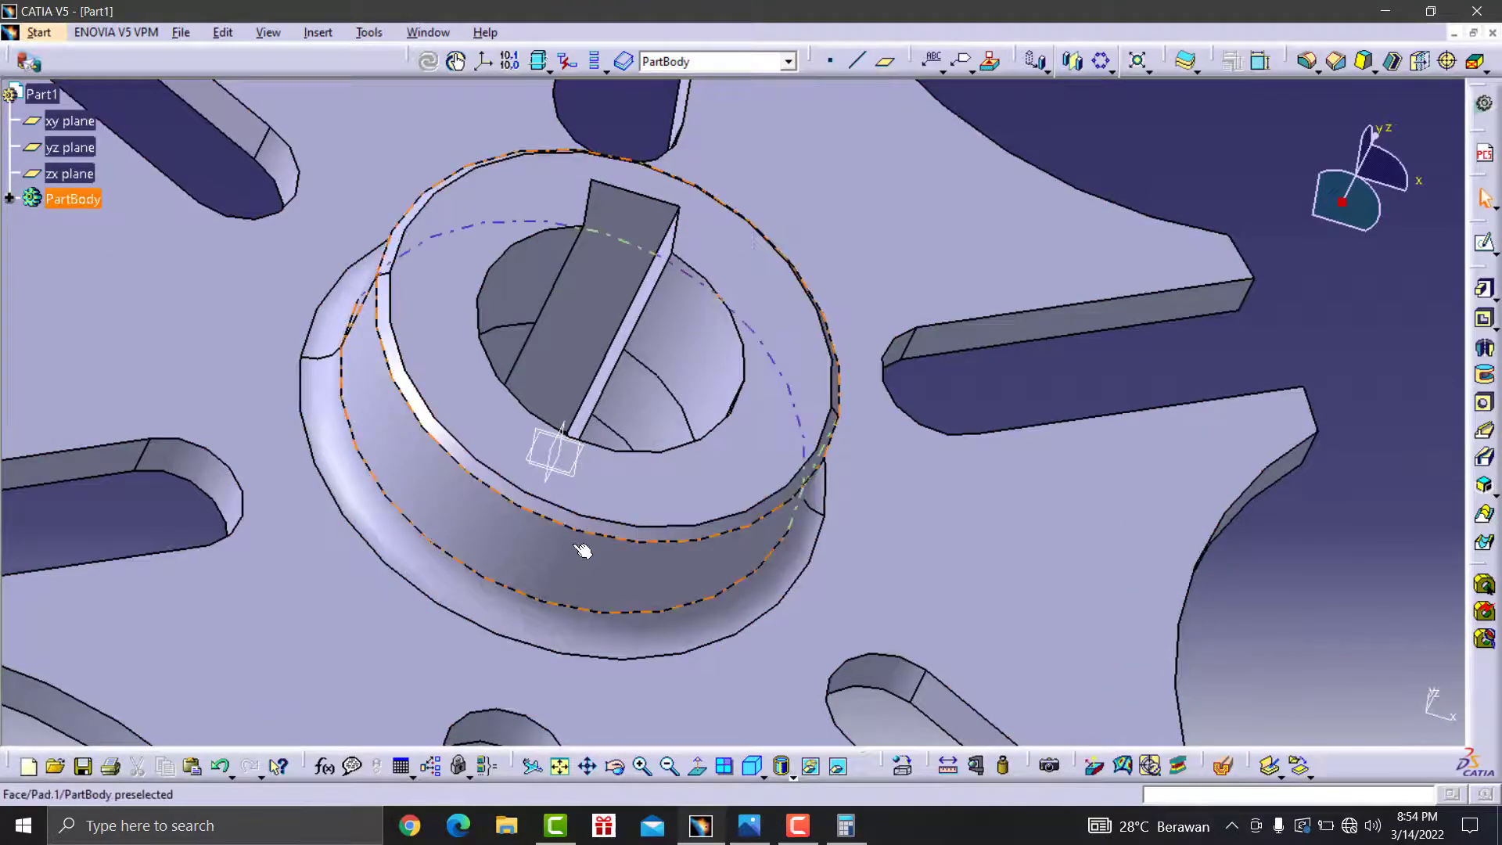
- Pan and rotate the part to show the other side of the hub
{"action": "middle_click_drag", "start_coordinate": [1130, 302], "coordinate": [1117, 248]}
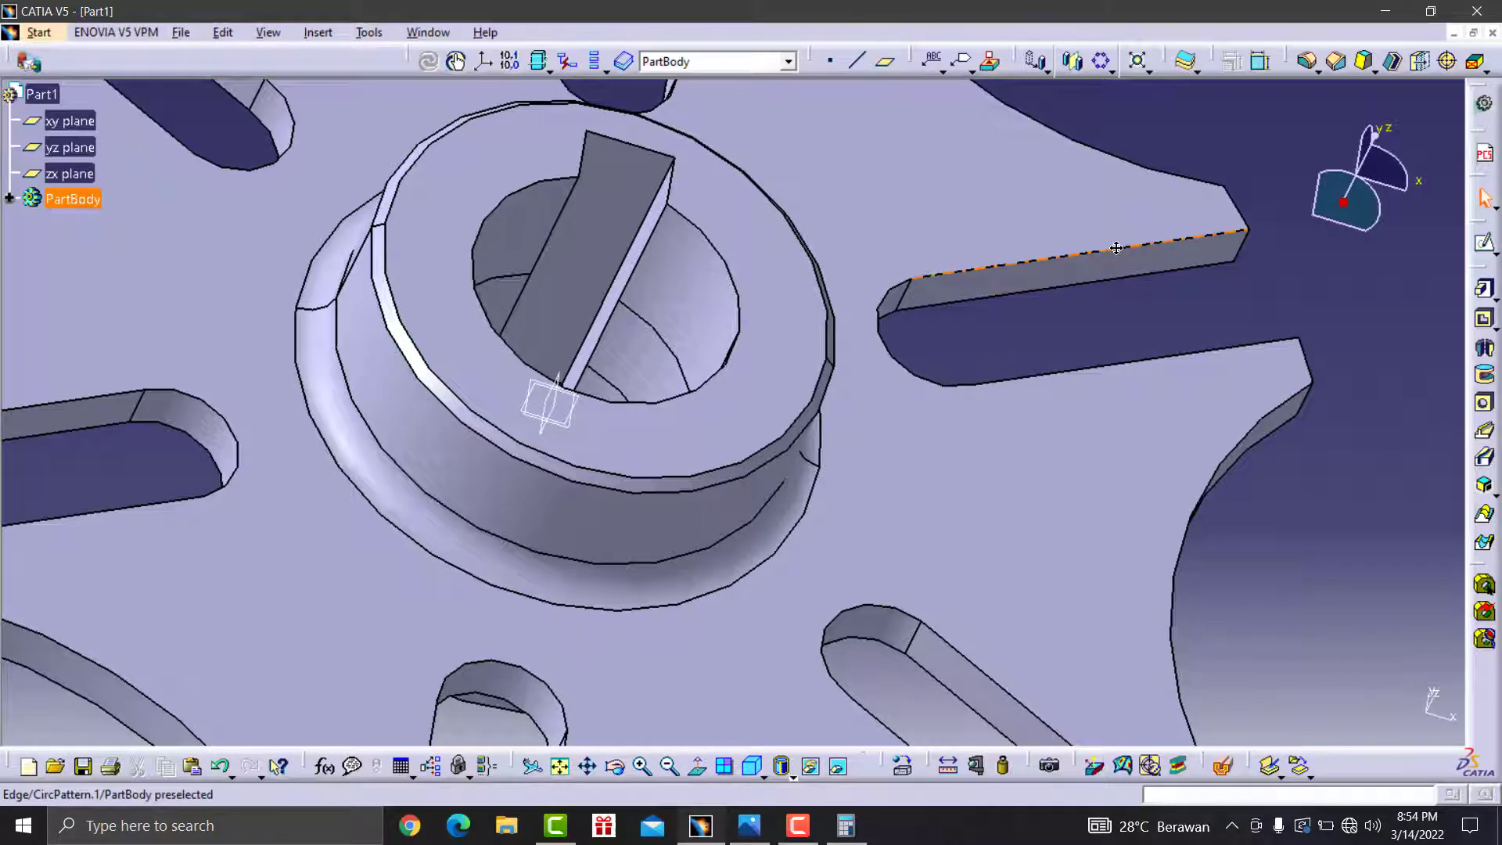
{"action": "middle_click_drag", "start_coordinate": [1117, 248], "coordinate": [1133, 197]}
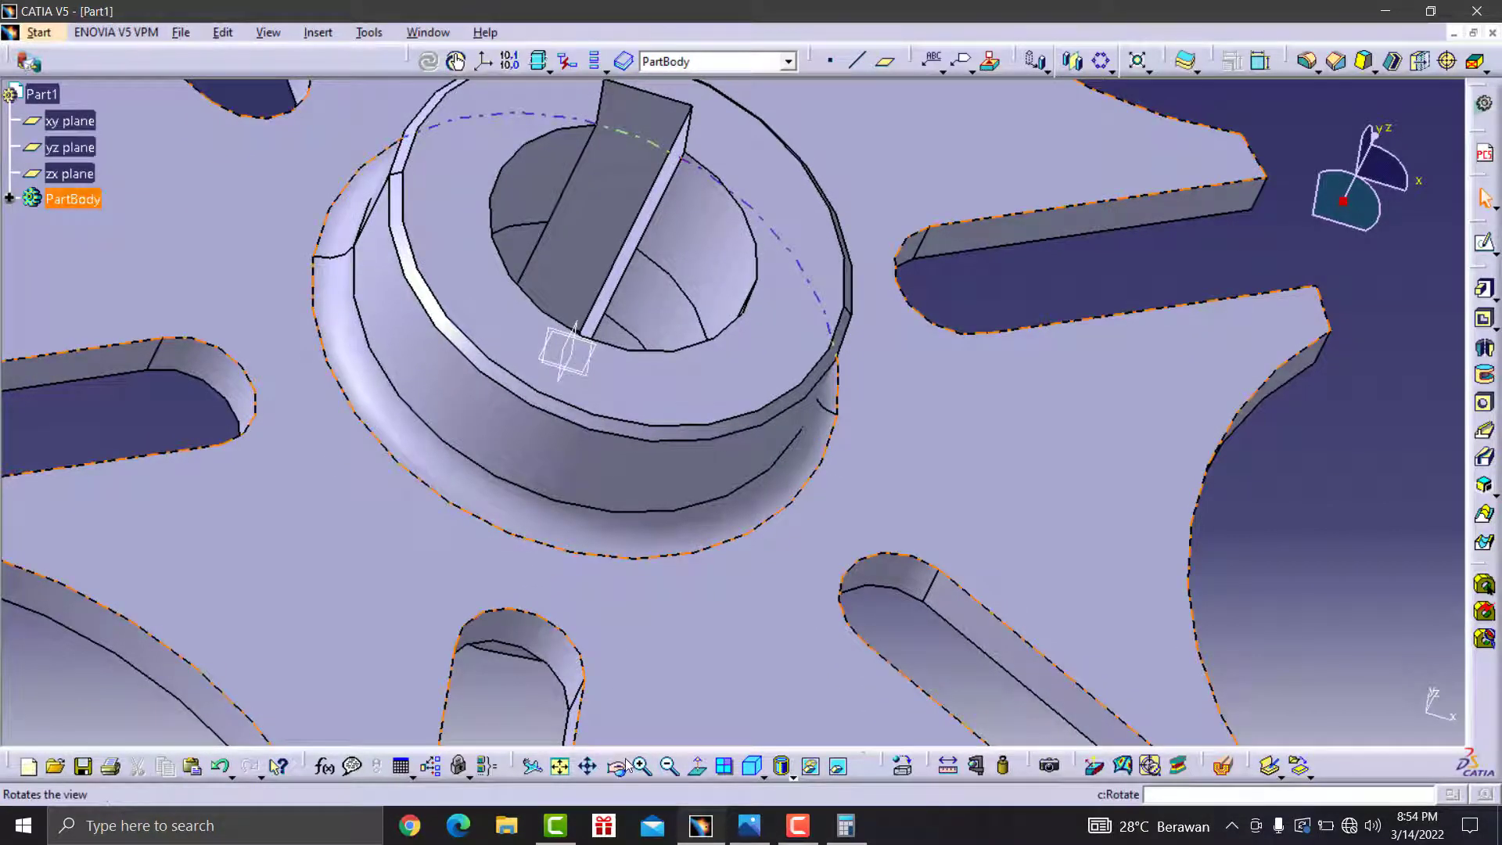
{"action": "mouse_move", "coordinate": [577, 521]}
{"action": "middle_mouse_down"}
{"action": "mouse_move", "coordinate": [565, 420]}
{"action": "mouse_move", "coordinate": [533, 495]}
{"action": "middle_mouse_up"}
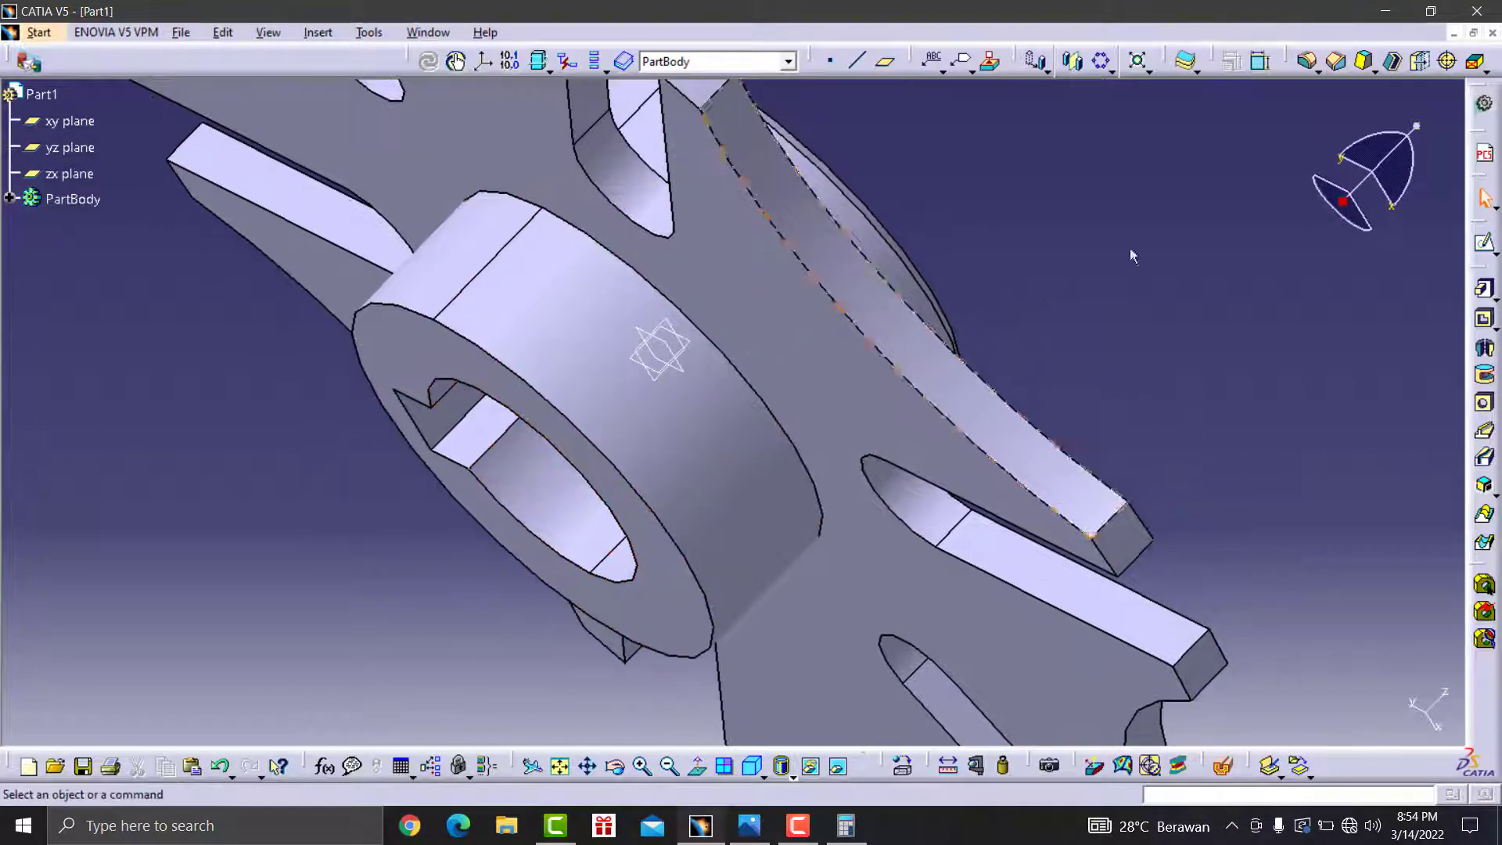
- Add a 3mm fillet where the hub meets the disc on this side
{"action": "left_click", "coordinate": [1302, 63]}
{"action": "left_click", "coordinate": [696, 317]}
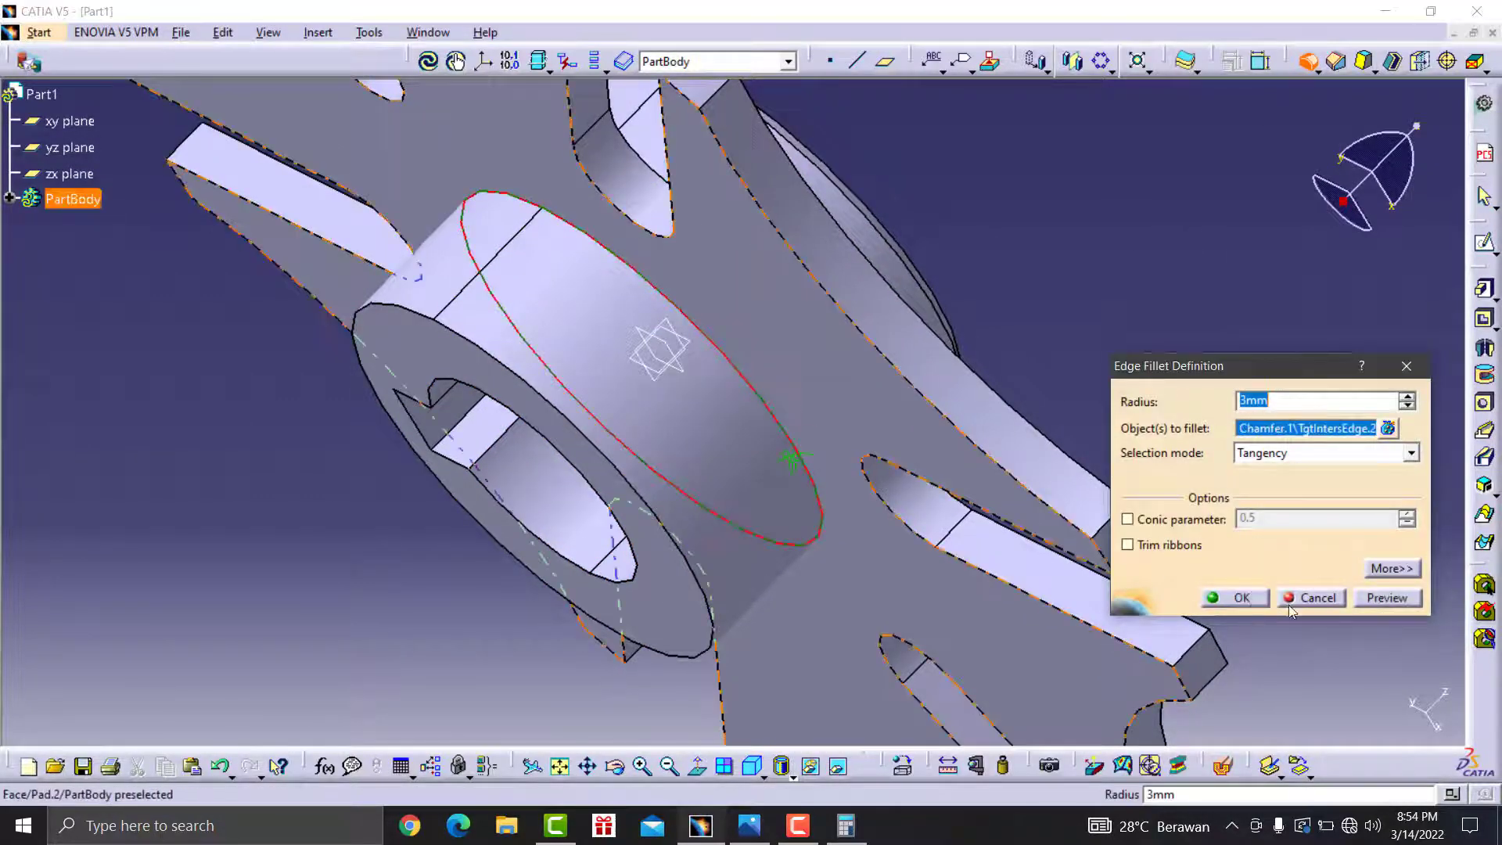
{"action": "left_click", "coordinate": [1244, 597]}
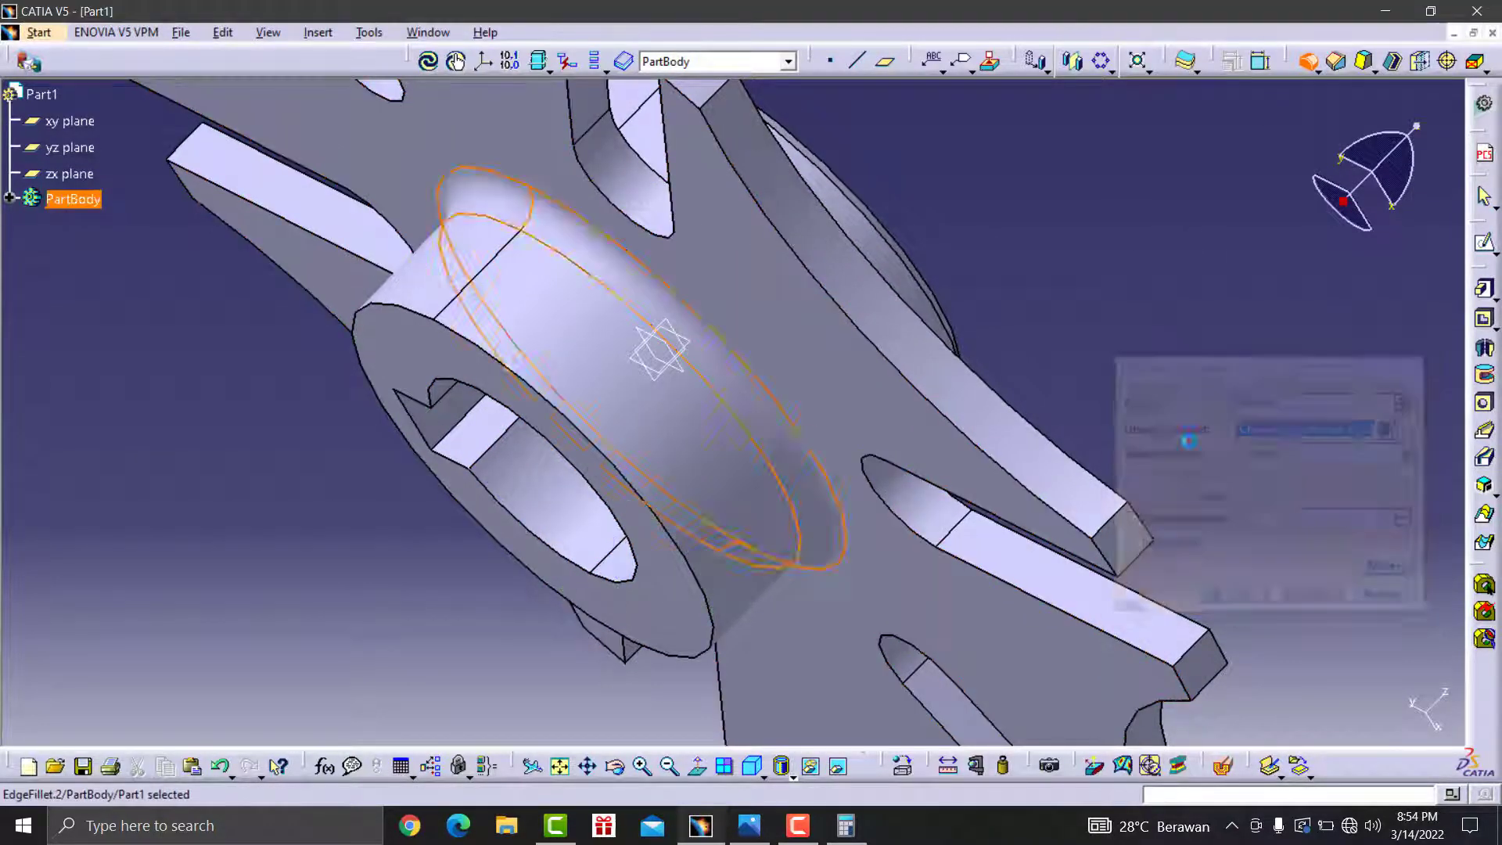
- Chamfer the hub's front outer rim 1mm × 45°, then show Shading with Edges without Hidden Edges
{"action": "left_click", "coordinate": [1308, 66]}
{"action": "left_click", "coordinate": [636, 482]}
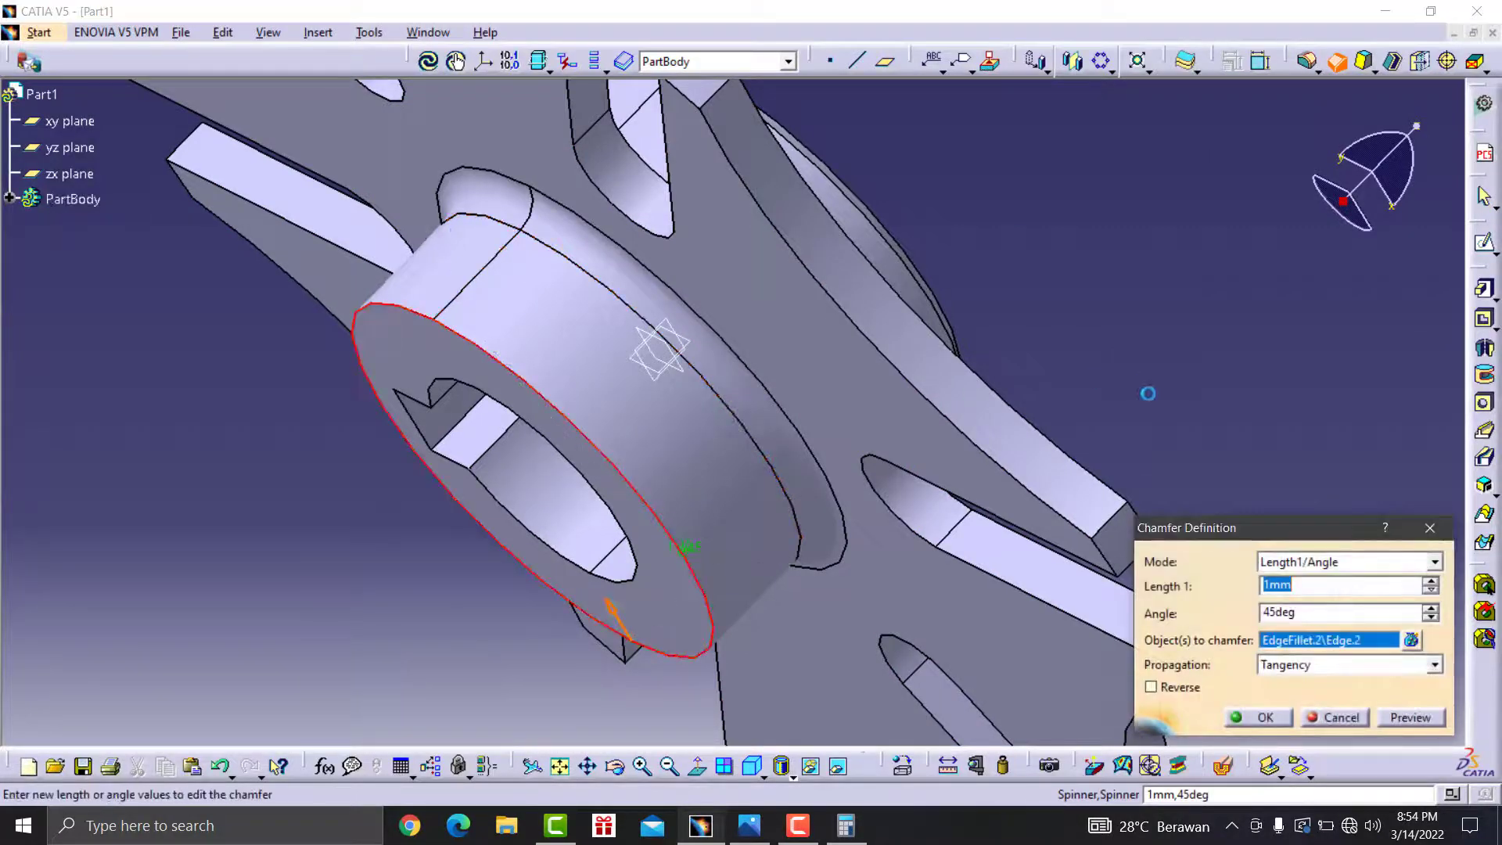
{"action": "left_click", "coordinate": [1254, 714]}
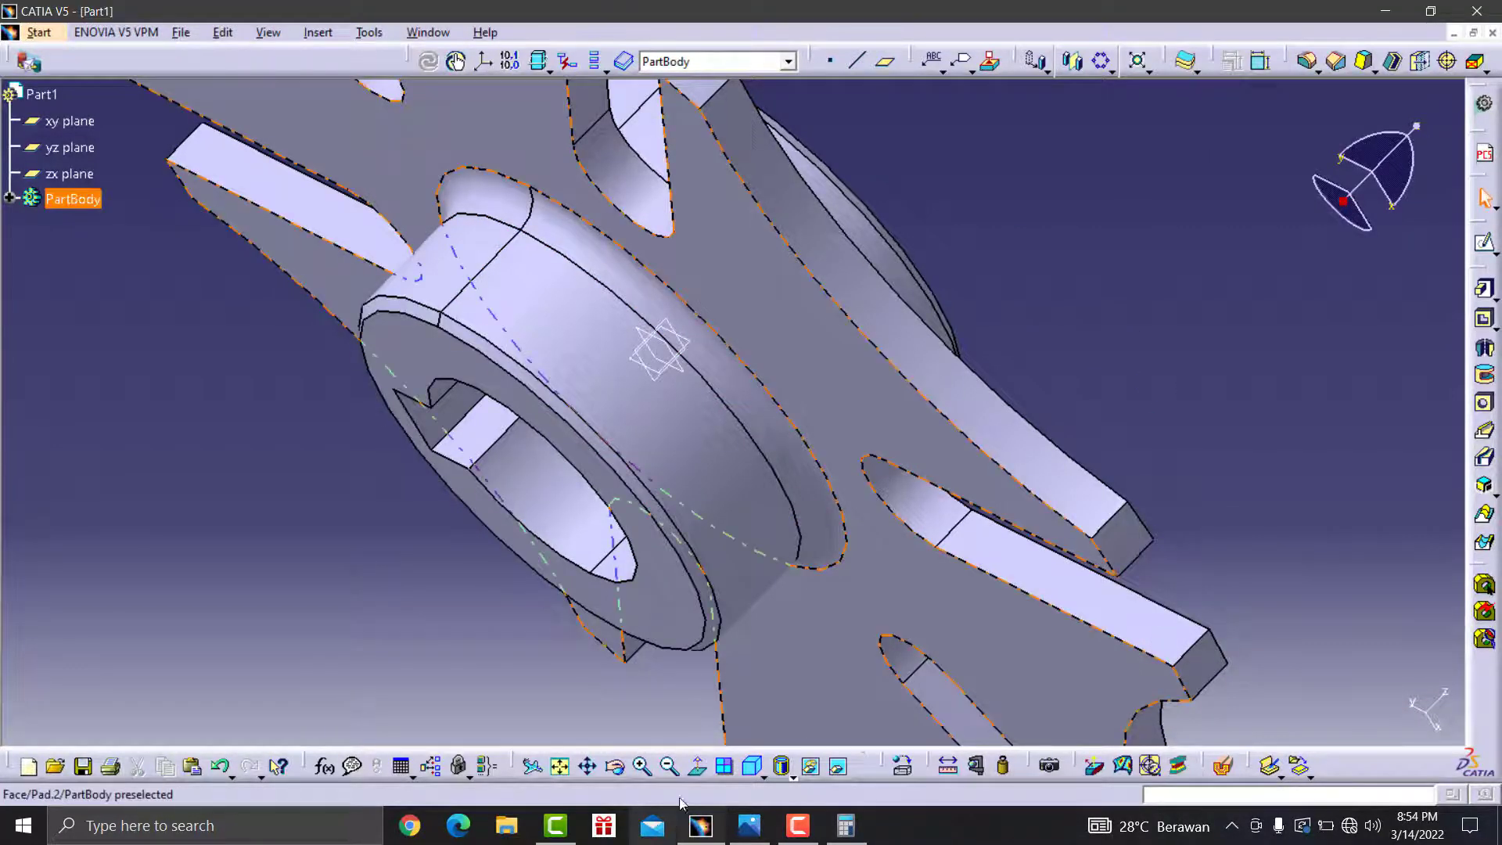
{"action": "left_click", "coordinate": [768, 771]}
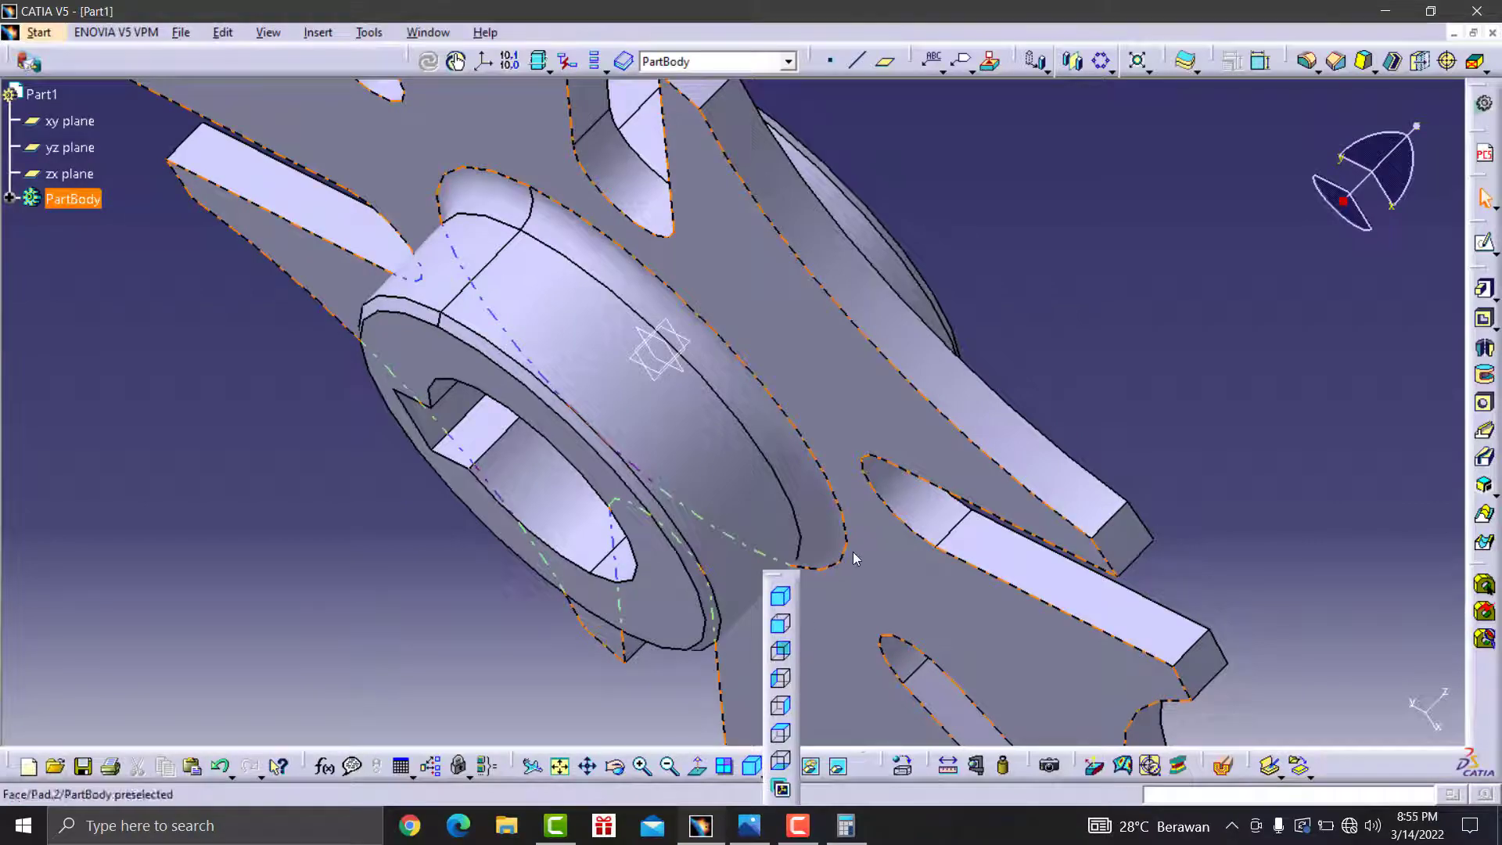
{"action": "left_click", "coordinate": [781, 603]}
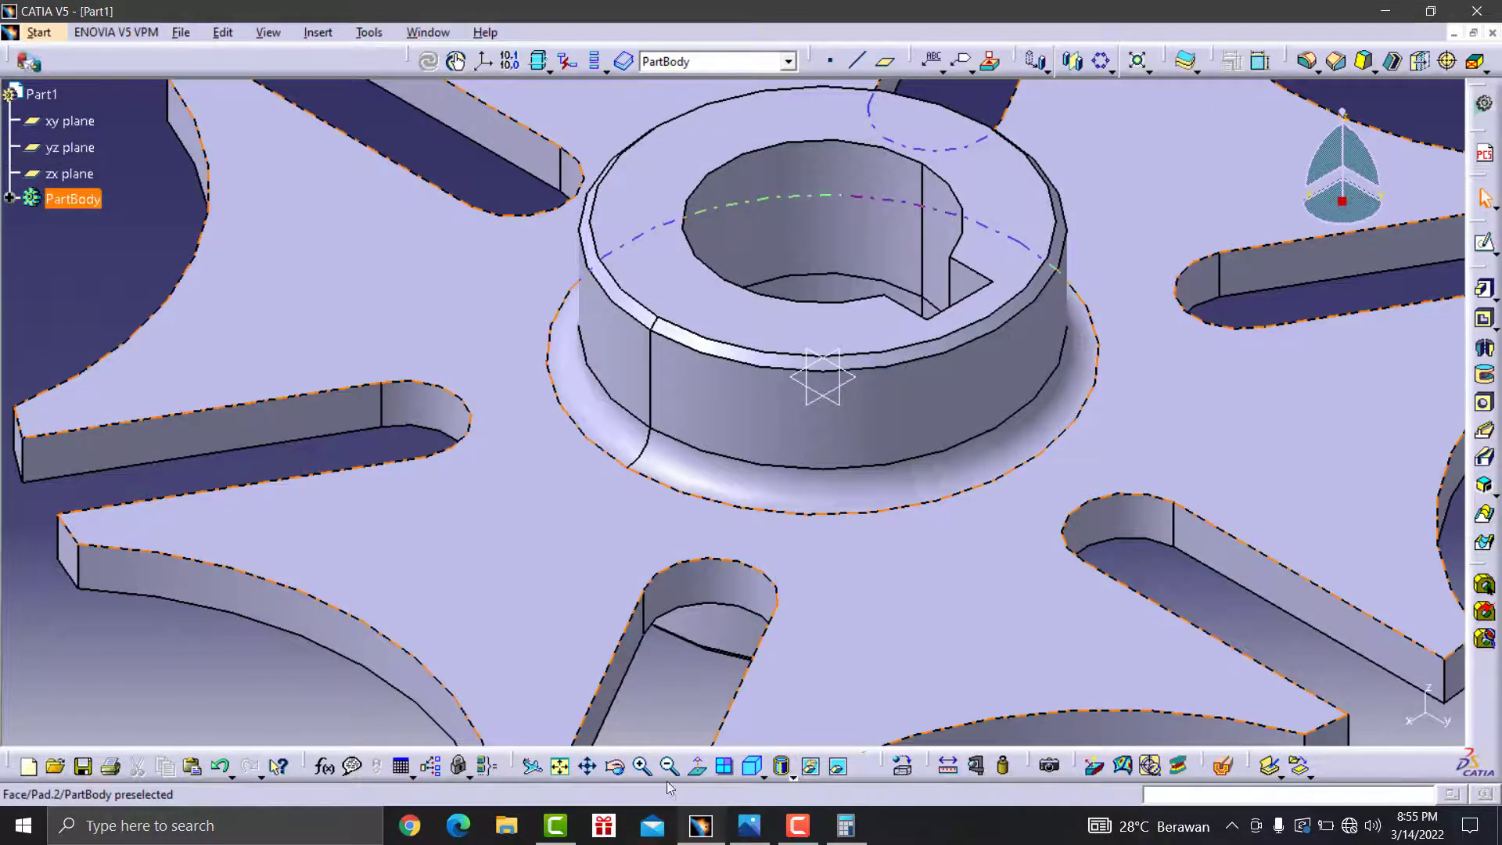
- Zoom out to the whole impeller and bring up the Exercise 6 drawing in Photos at 44%
{"action": "left_click", "coordinate": [670, 767]}
{"action": "left_click", "coordinate": [677, 769]}
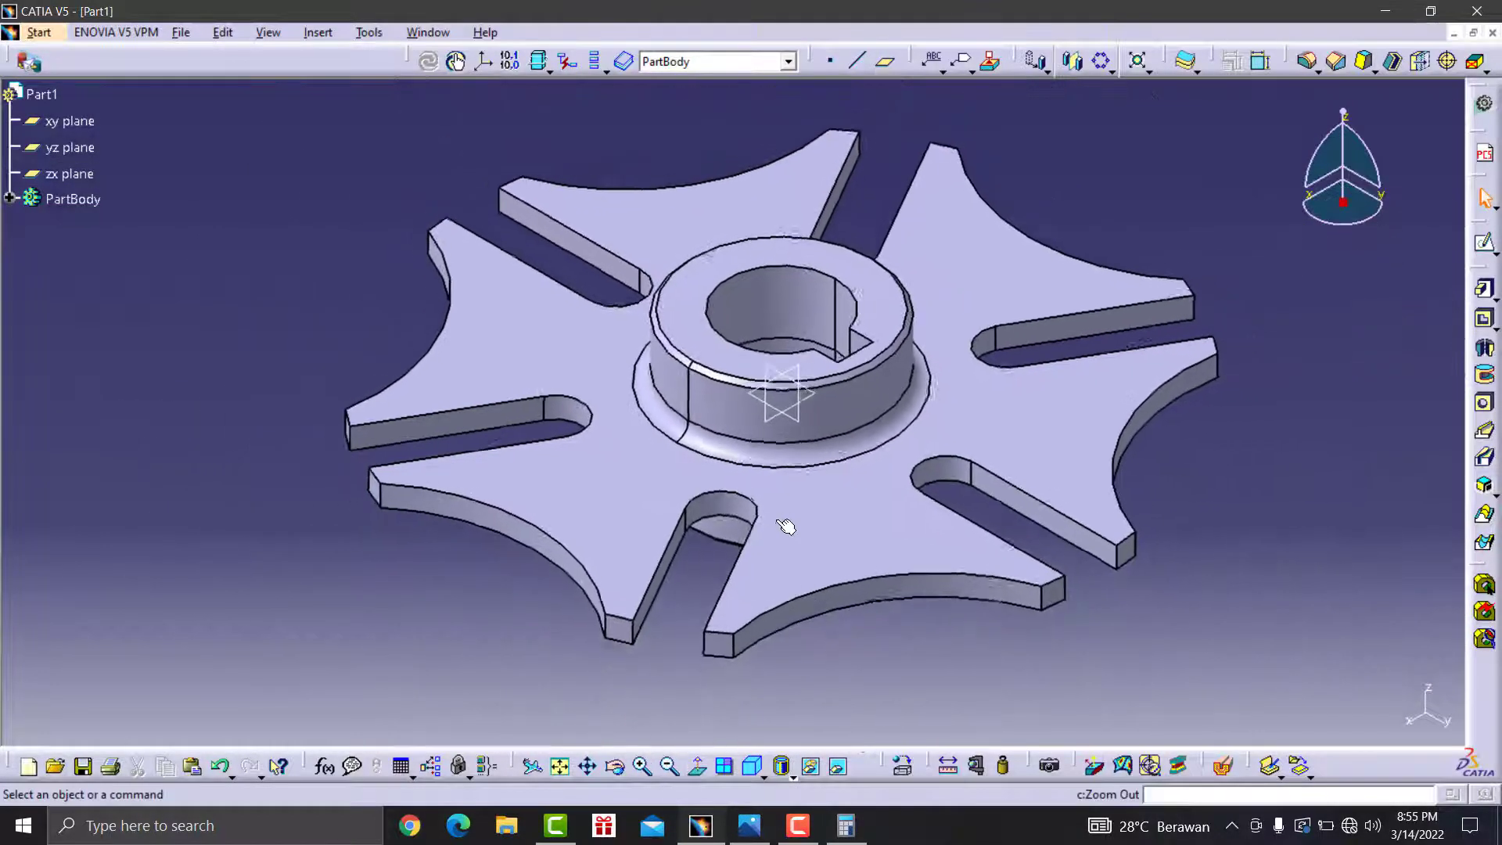
{"action": "left_click", "coordinate": [748, 825]}
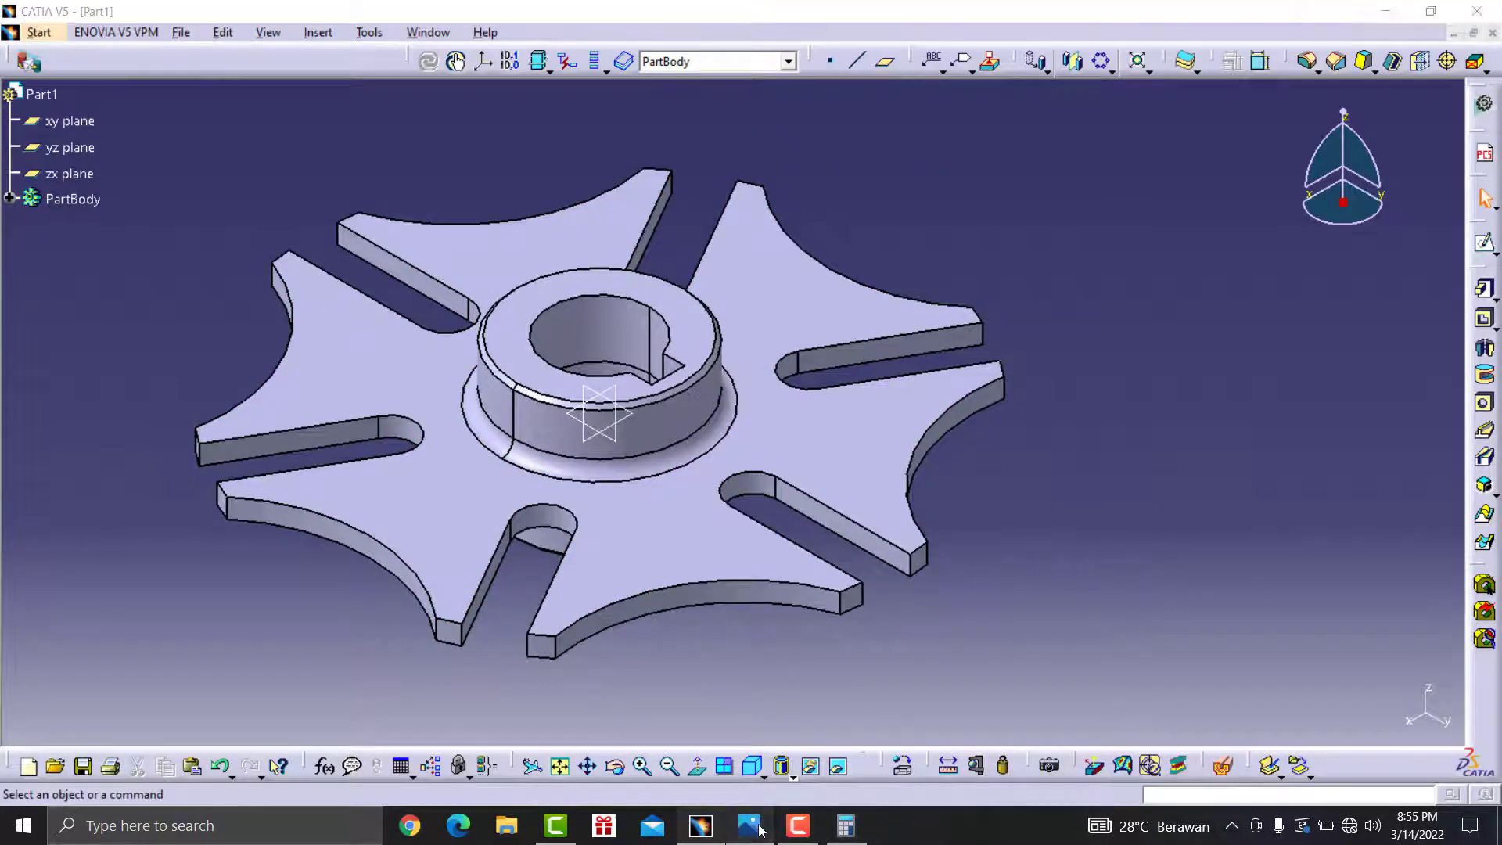
{"action": "scroll", "coordinate": [1129, 465], "scroll_direction": "down", "scroll_amount": 3}
{"action": "scroll", "coordinate": [1129, 464], "scroll_direction": "down", "scroll_amount": 3}
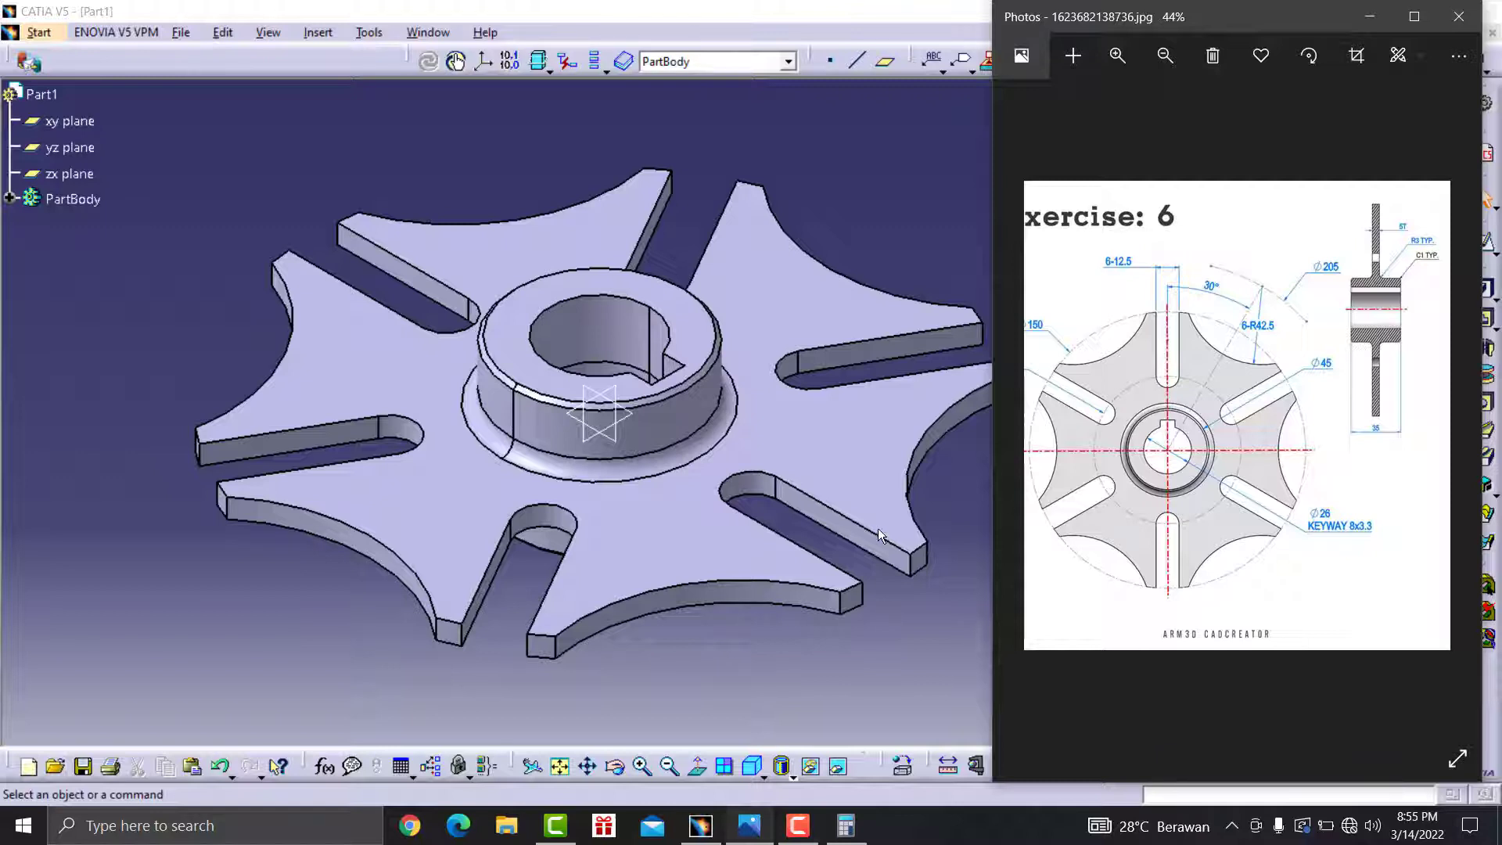
- Hide the Photos drawing so CATIA returns with the Default Material Catalog library open
{"action": "left_click", "coordinate": [849, 677]}
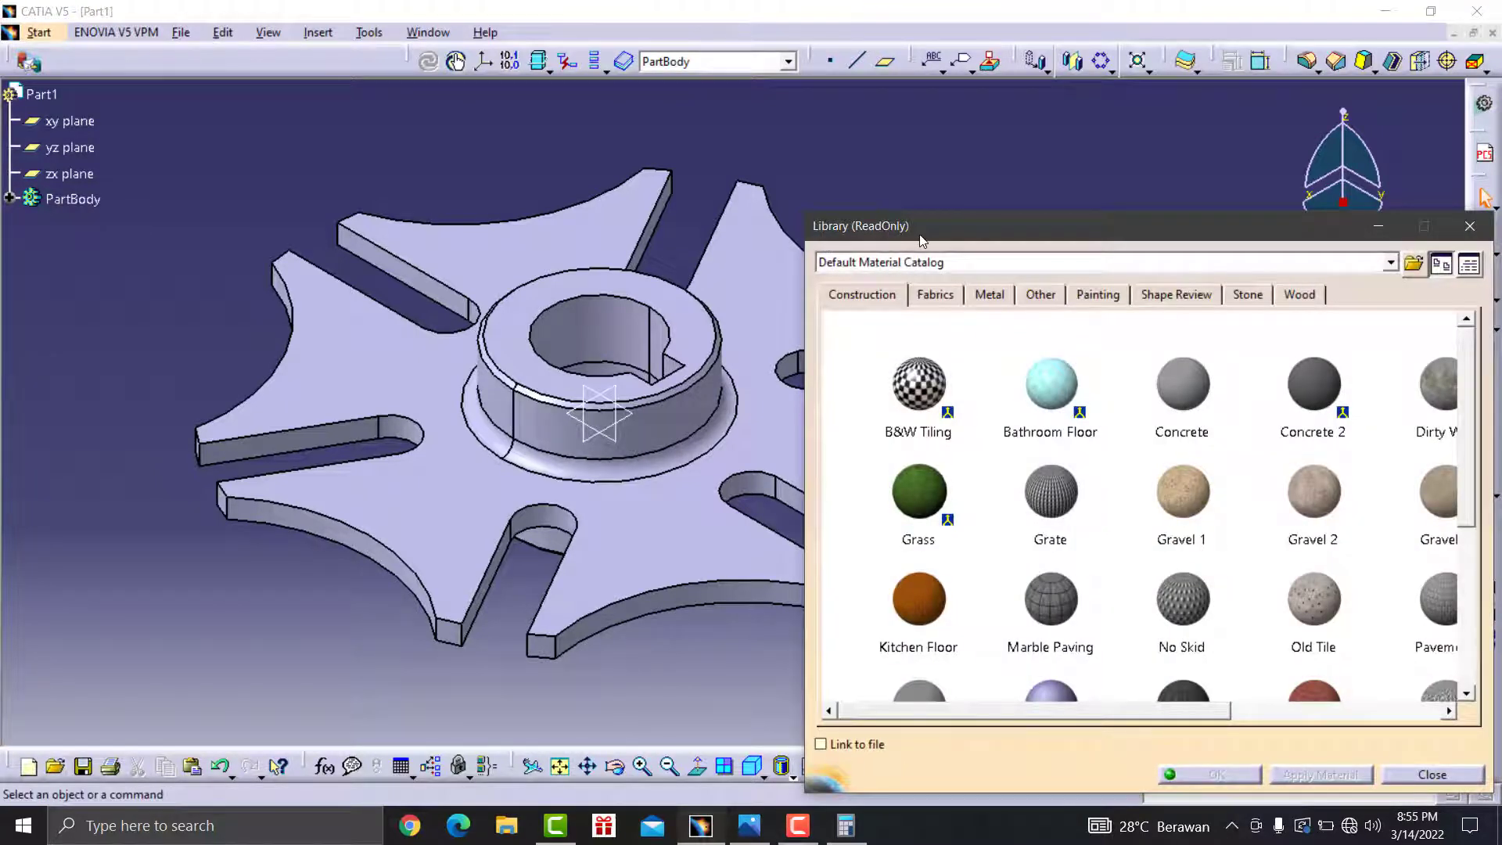
- Arrange the material library beside the model and show its Metal materials
{"action": "mouse_move", "coordinate": [967, 237]}
{"action": "left_mouse_down"}
{"action": "mouse_move", "coordinate": [827, 244]}
{"action": "mouse_move", "coordinate": [1032, 232]}
{"action": "left_mouse_up"}
{"action": "left_click", "coordinate": [575, 289]}
{"action": "left_click", "coordinate": [822, 172]}
{"action": "middle_click_drag", "start_coordinate": [822, 172], "coordinate": [603, 164]}
{"action": "left_click", "coordinate": [1066, 259]}
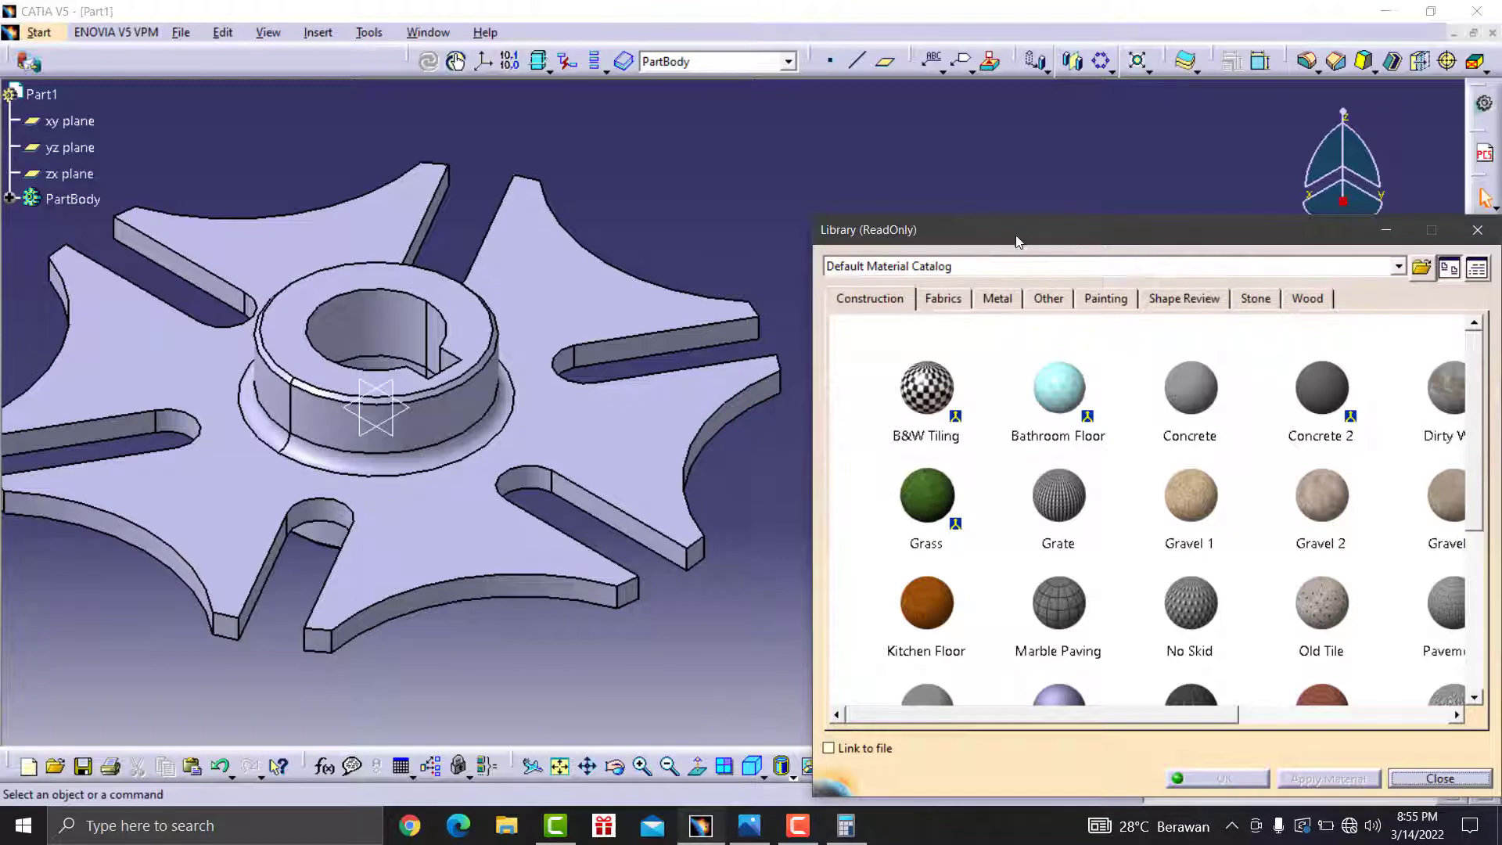
{"action": "left_click_drag", "start_coordinate": [1018, 241], "coordinate": [925, 215]}
{"action": "left_click", "coordinate": [906, 273]}
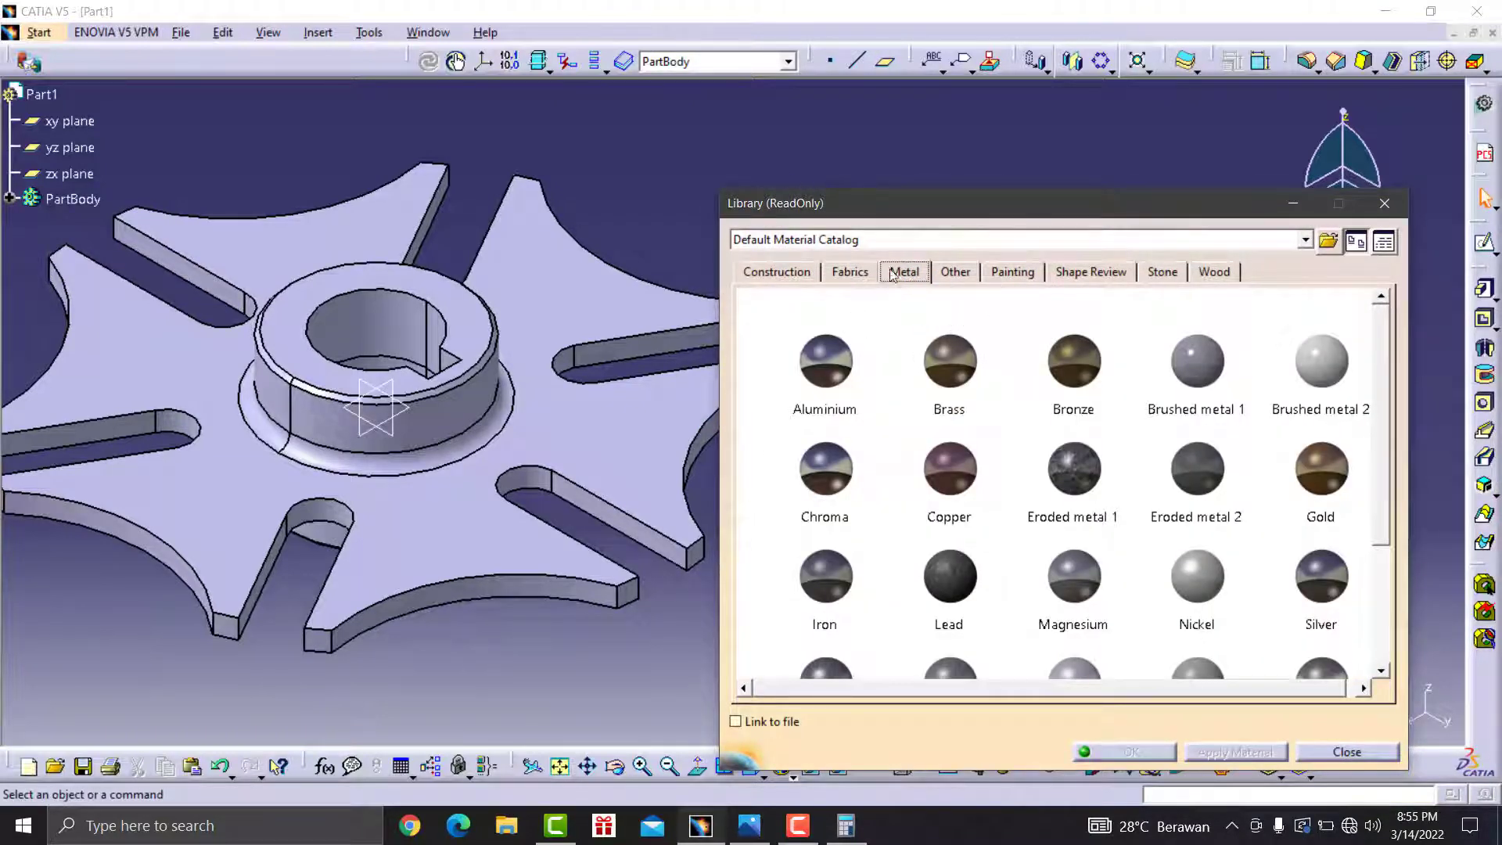
- Apply the Aluminium material to the impeller part
{"action": "left_click_drag", "start_coordinate": [922, 214], "coordinate": [1053, 205]}
{"action": "scroll", "coordinate": [994, 391], "scroll_direction": "down", "scroll_amount": 5}
{"action": "scroll", "coordinate": [963, 430], "scroll_direction": "up", "scroll_amount": 2}
{"action": "left_click", "coordinate": [977, 441]}
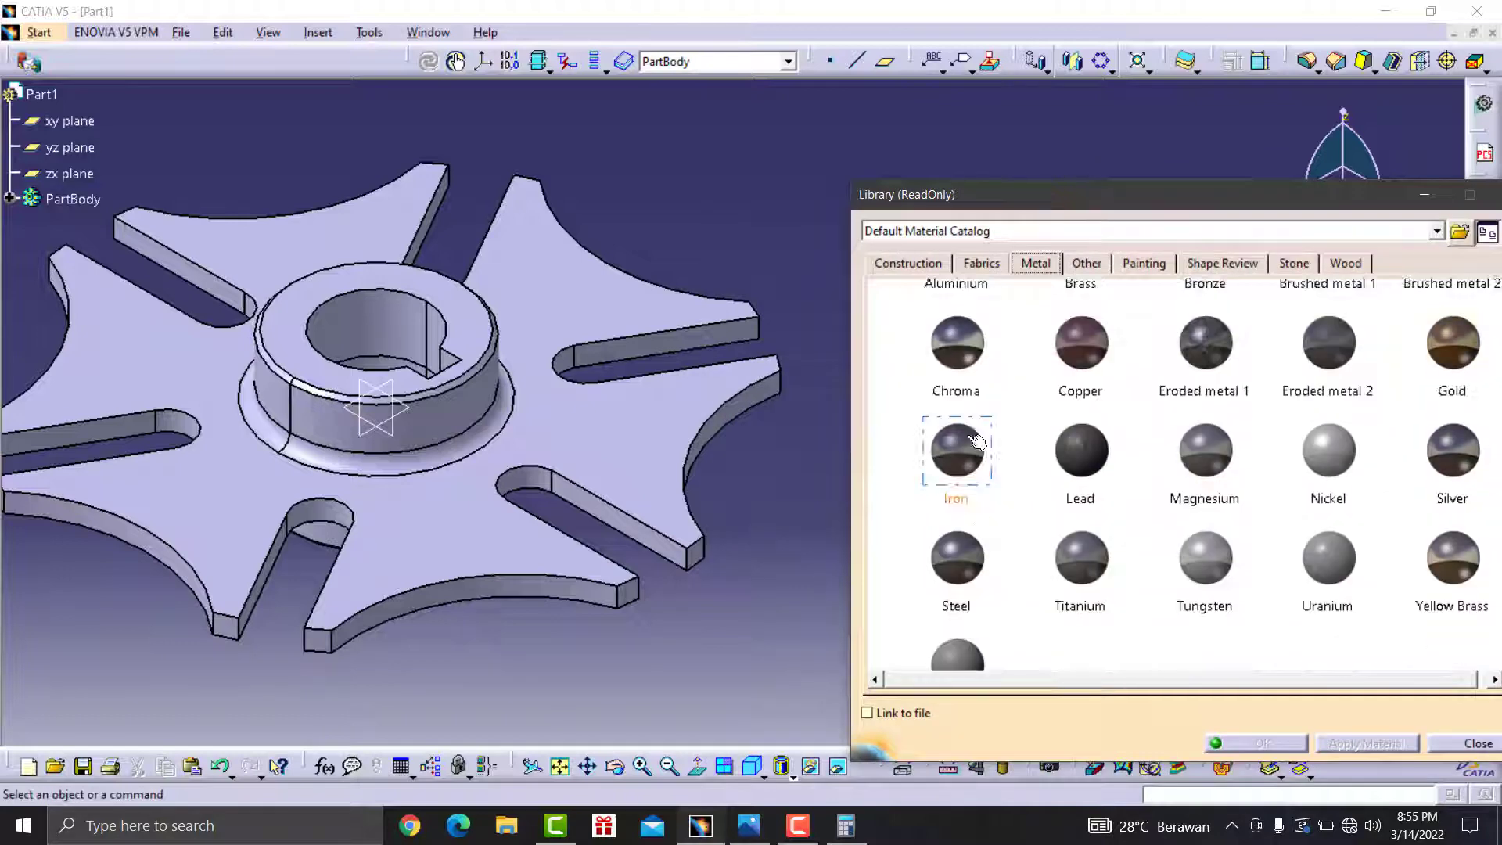
{"action": "scroll", "coordinate": [986, 436], "scroll_direction": "up", "scroll_amount": 1}
{"action": "scroll", "coordinate": [1008, 433], "scroll_direction": "down", "scroll_amount": 1}
{"action": "scroll", "coordinate": [970, 453], "scroll_direction": "up", "scroll_amount": 1}
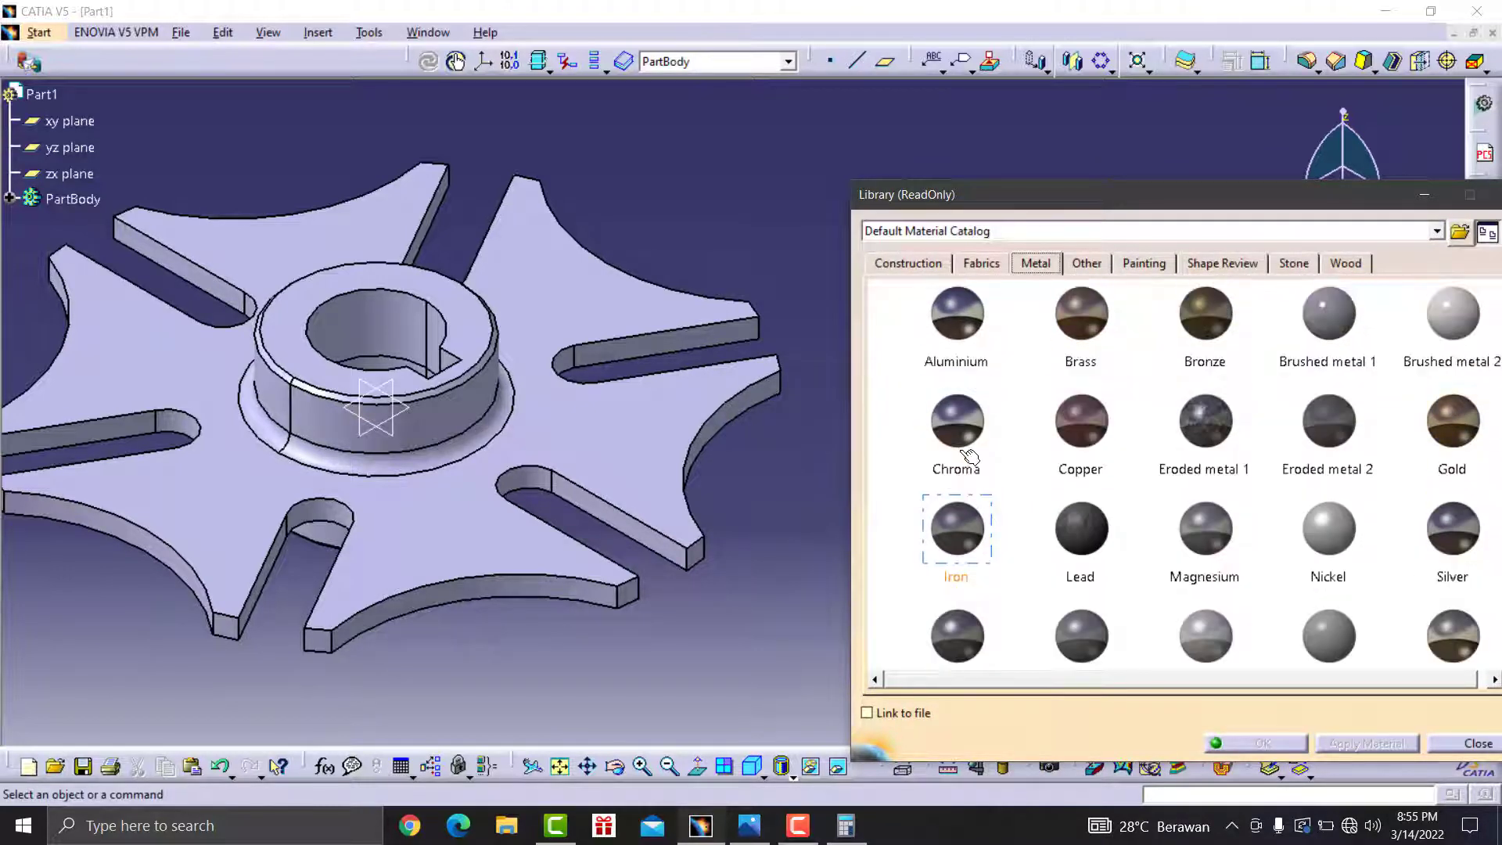
{"action": "left_click_drag", "start_coordinate": [974, 321], "coordinate": [594, 446]}
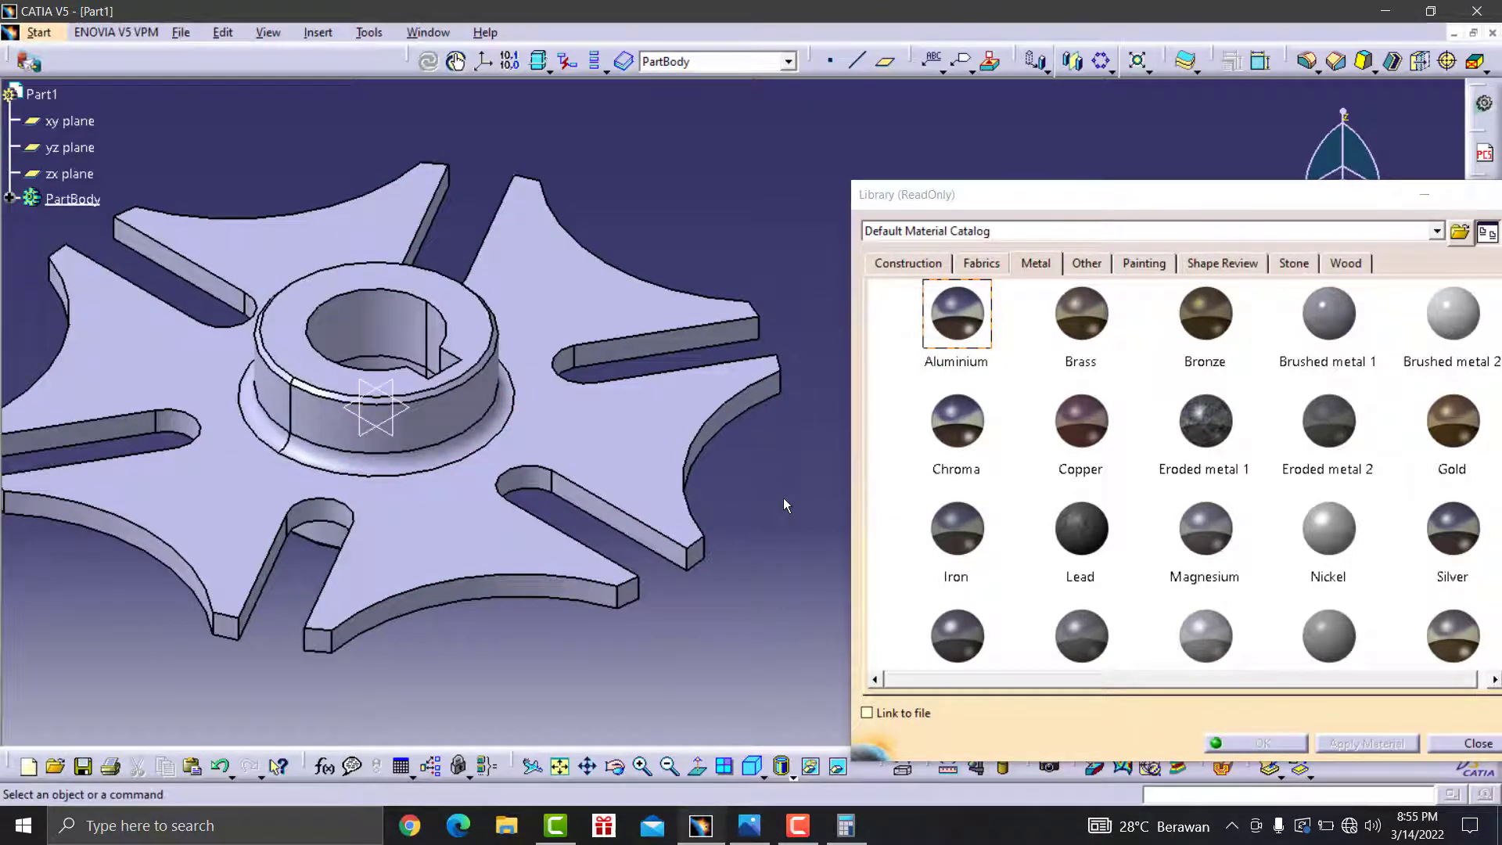
- Display the impeller with Shading with Material and close the material library
{"action": "left_click_drag", "start_coordinate": [1070, 208], "coordinate": [1053, 150]}
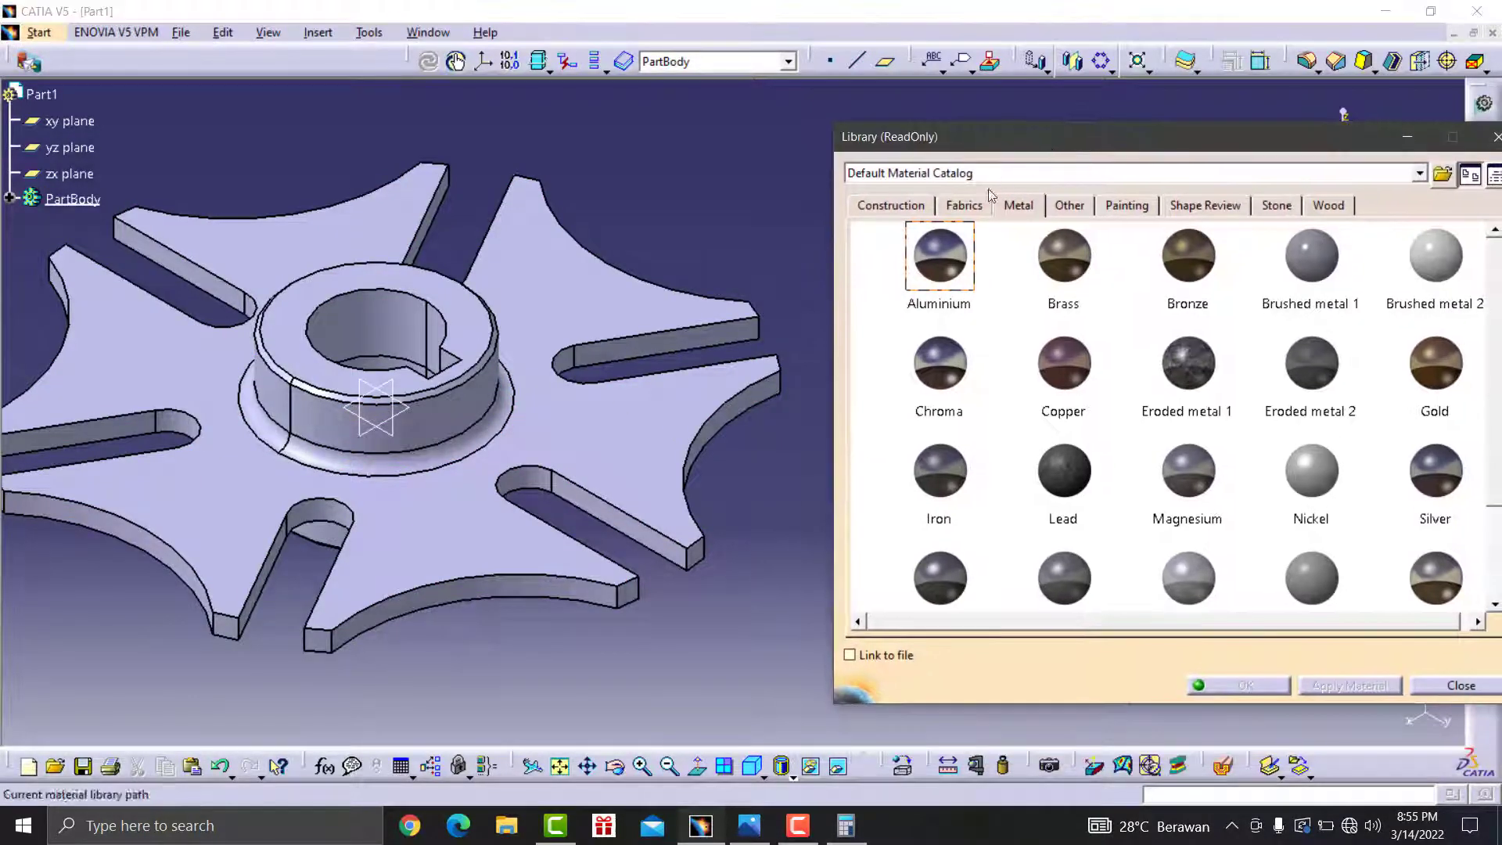
{"action": "left_click", "coordinate": [790, 773]}
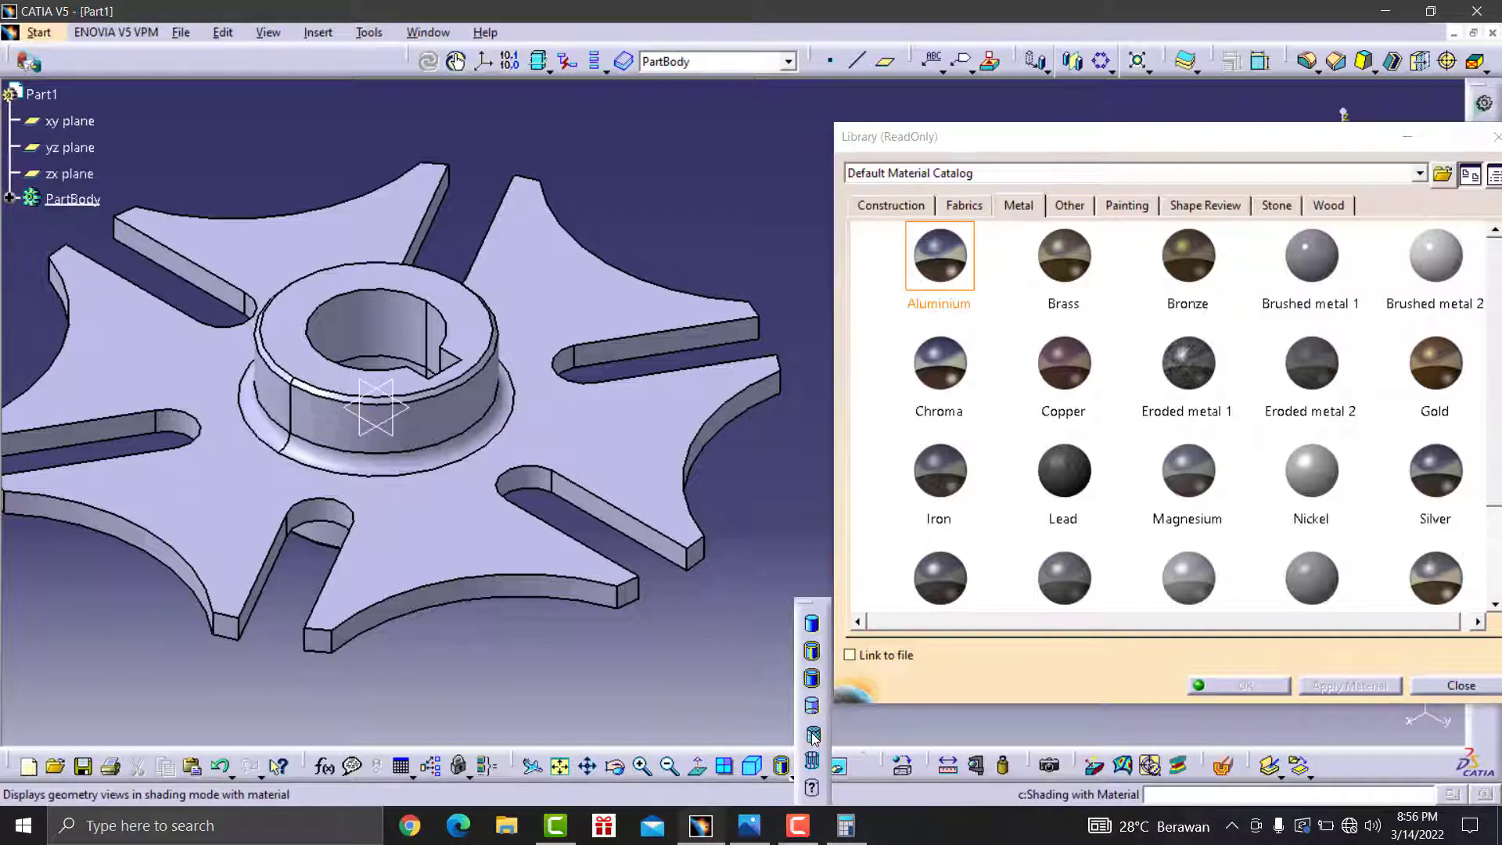
{"action": "left_click", "coordinate": [814, 736]}
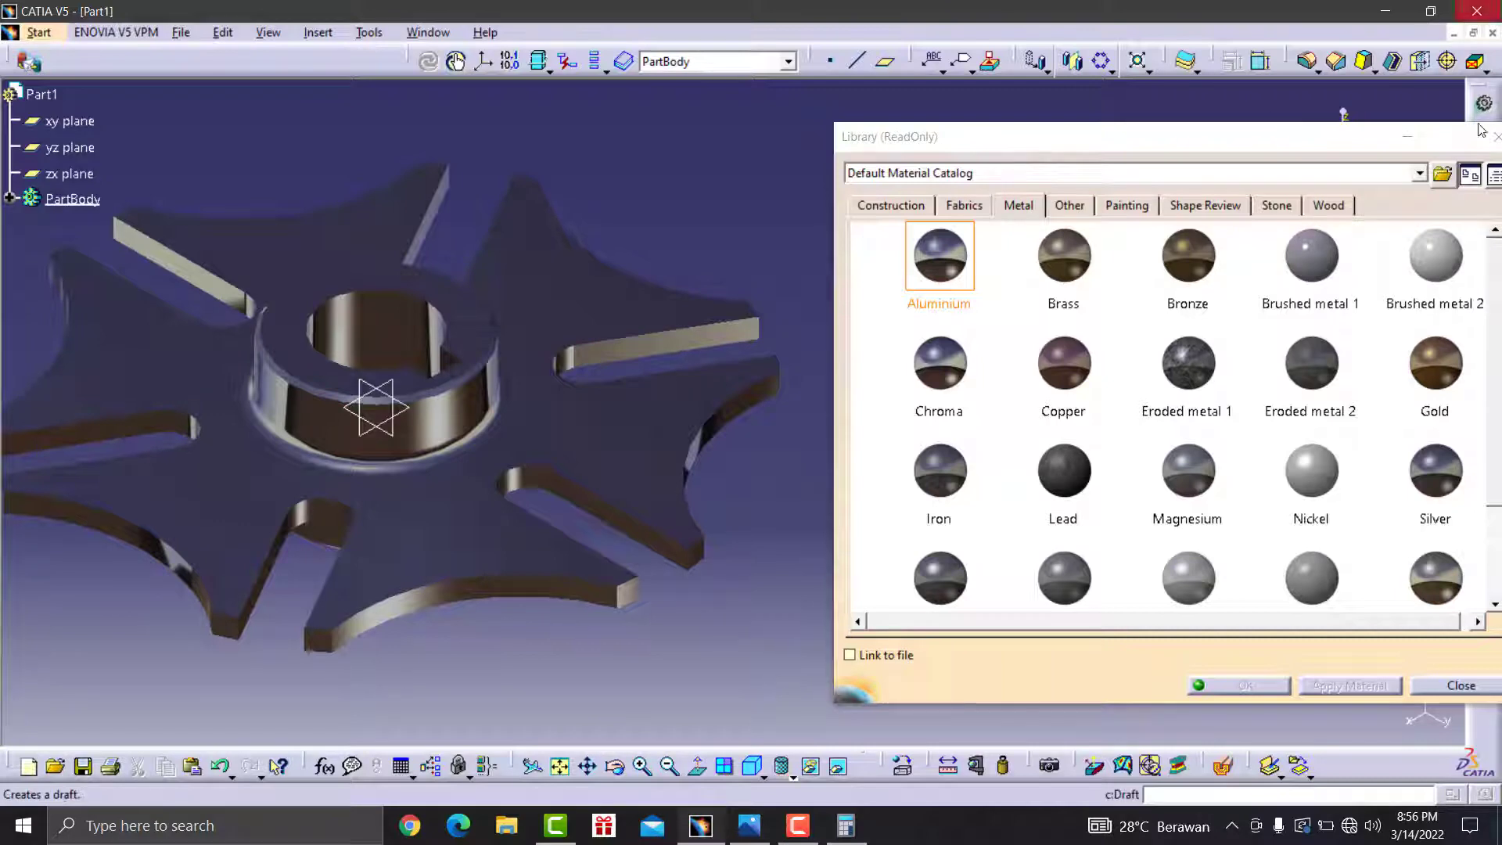
{"action": "left_click_drag", "start_coordinate": [1321, 138], "coordinate": [1221, 122]}
{"action": "left_click", "coordinate": [1400, 124]}
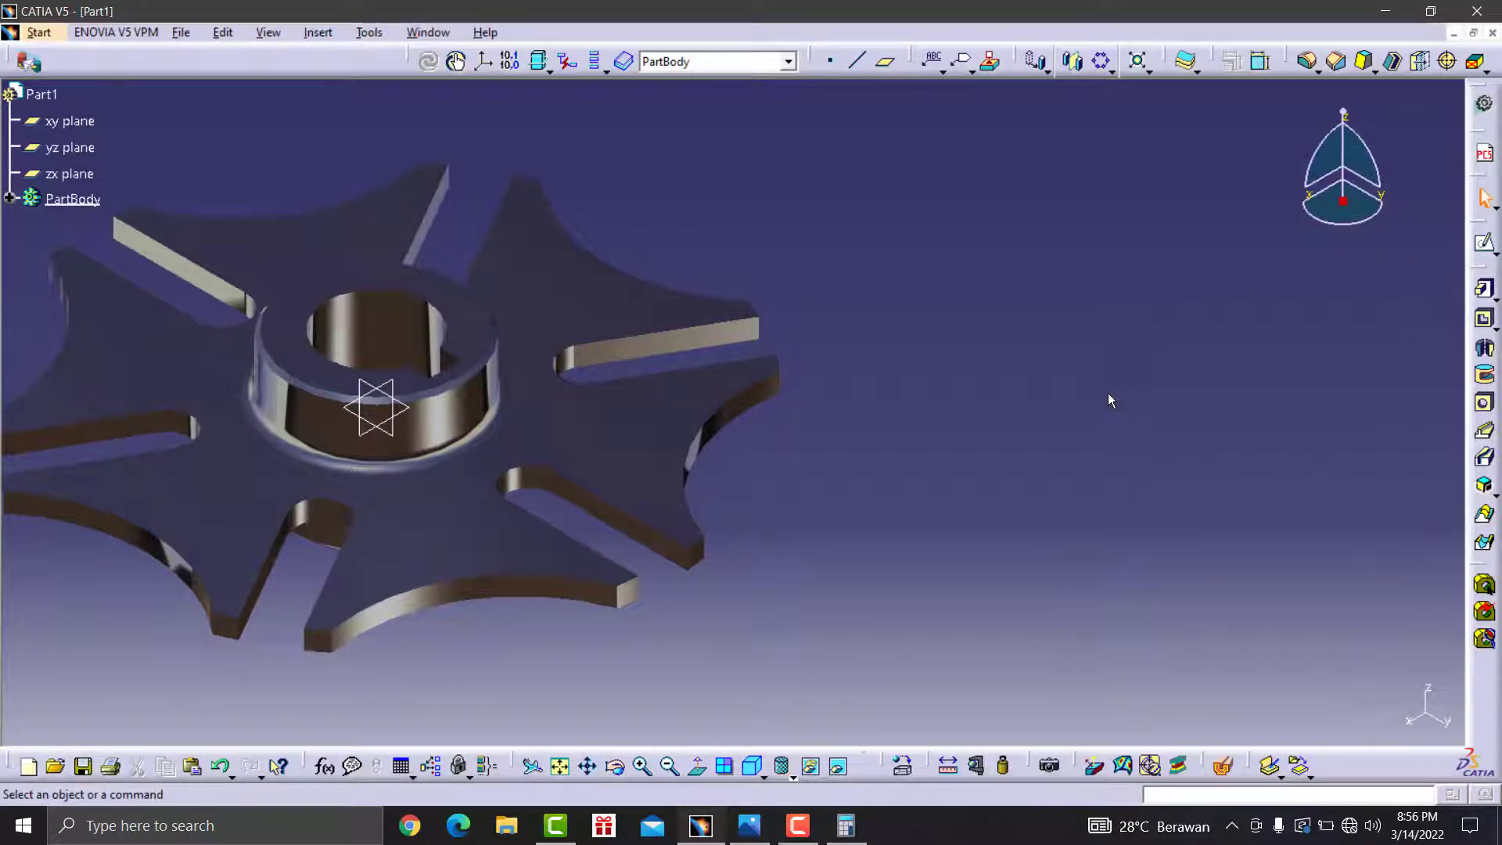
- Start an EasyRender of the impeller, frame it in the scene, and open the scene settings
{"action": "left_click", "coordinate": [1051, 773]}
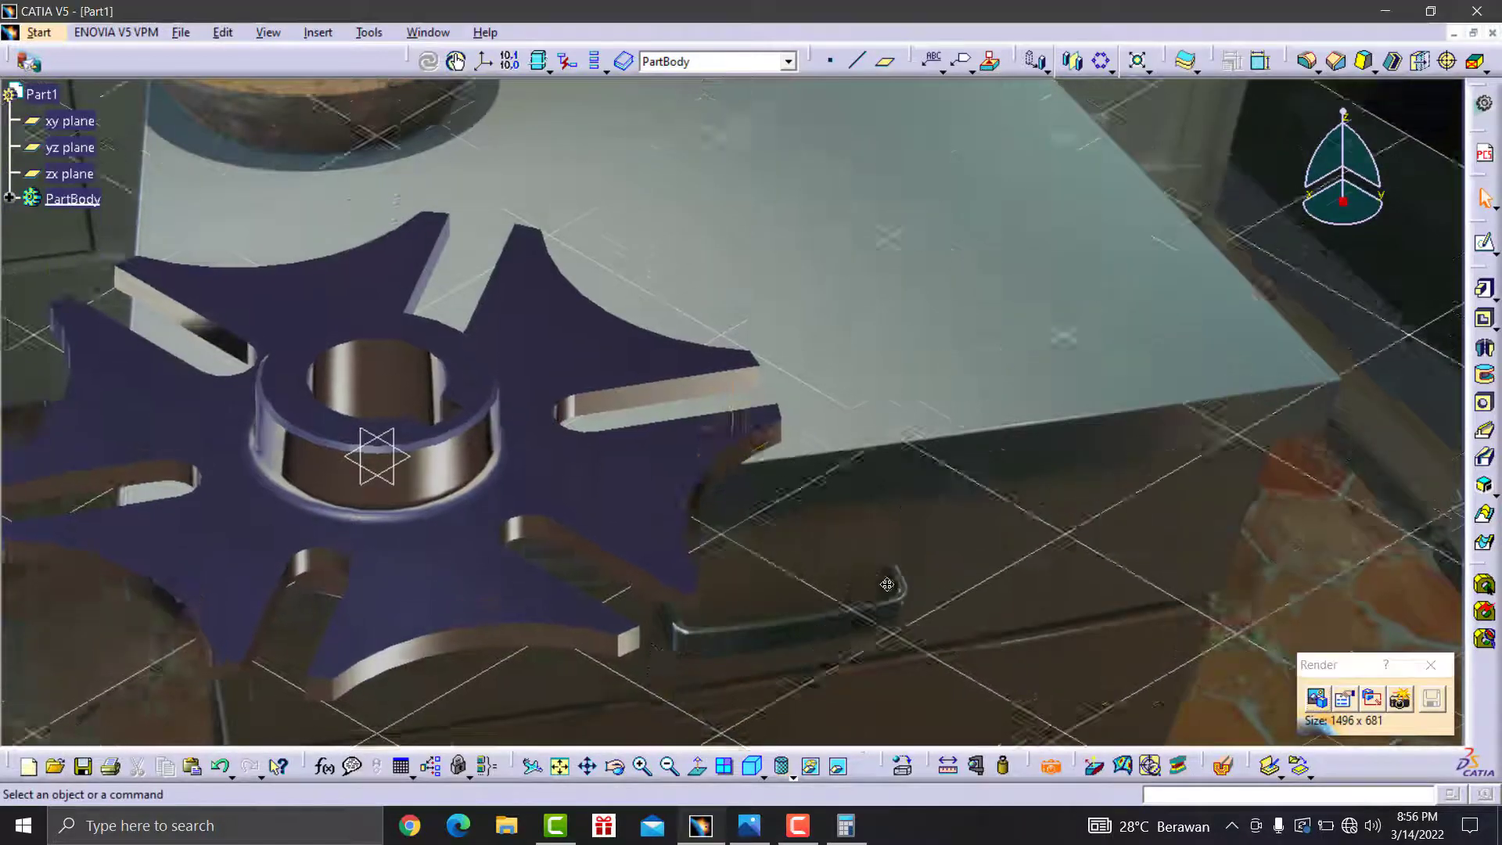
{"action": "middle_click_drag", "start_coordinate": [886, 584], "coordinate": [1105, 468]}
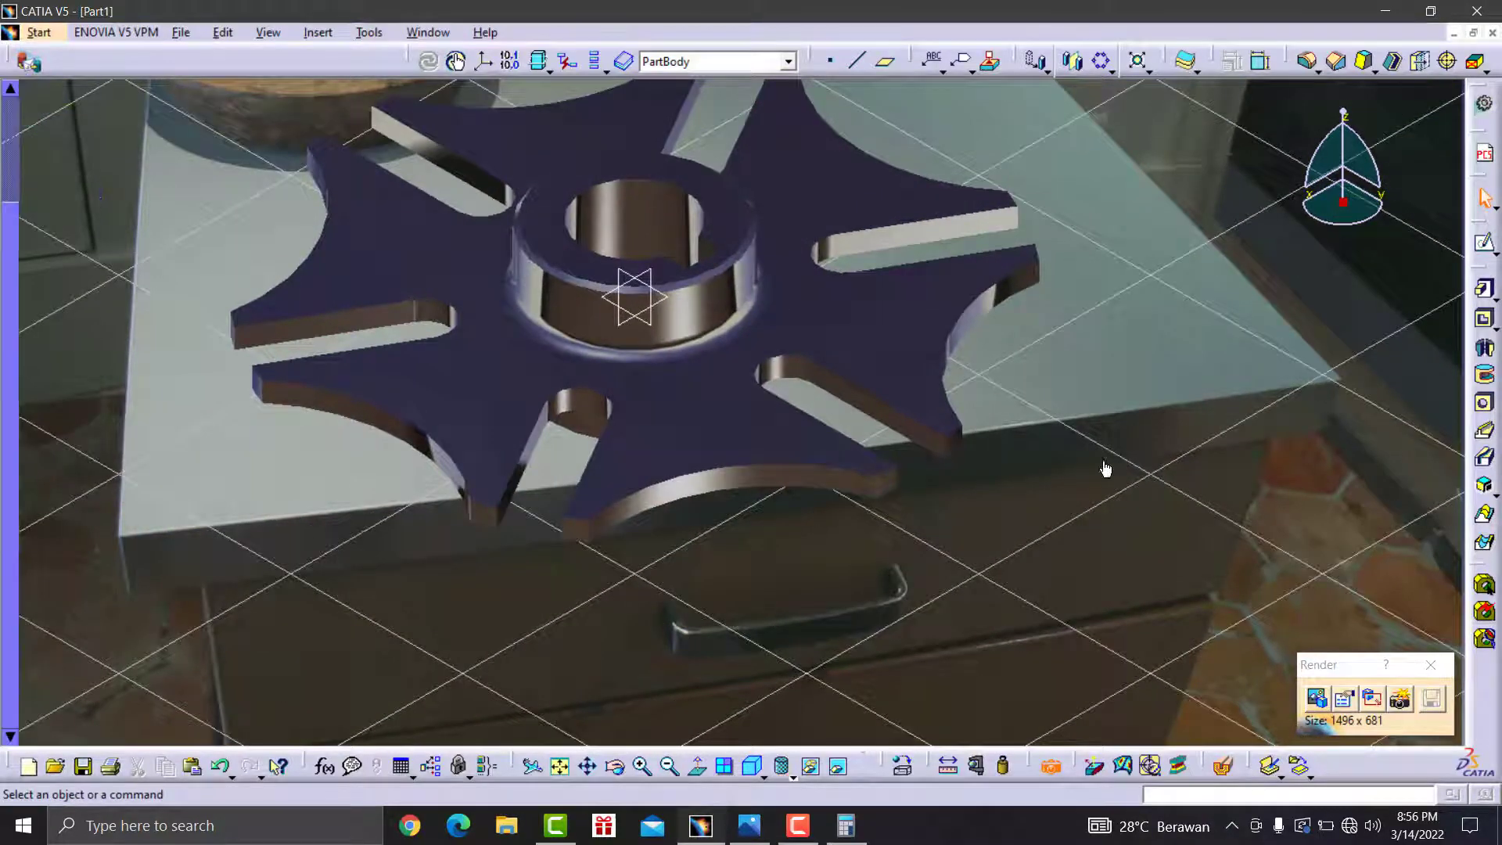
{"action": "left_click", "coordinate": [670, 766]}
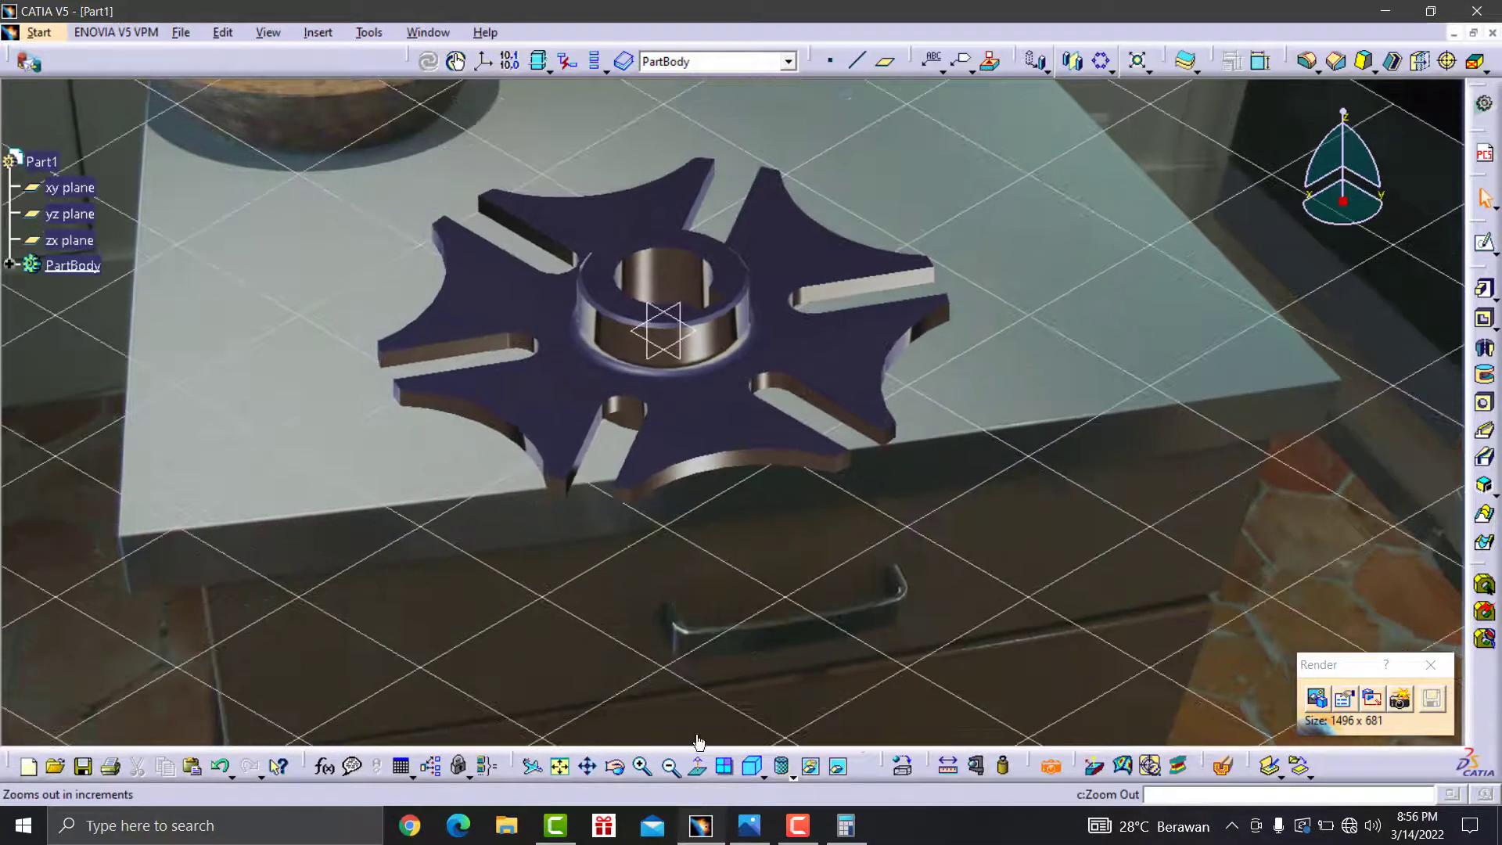
{"action": "middle_click_drag", "start_coordinate": [808, 593], "coordinate": [777, 551]}
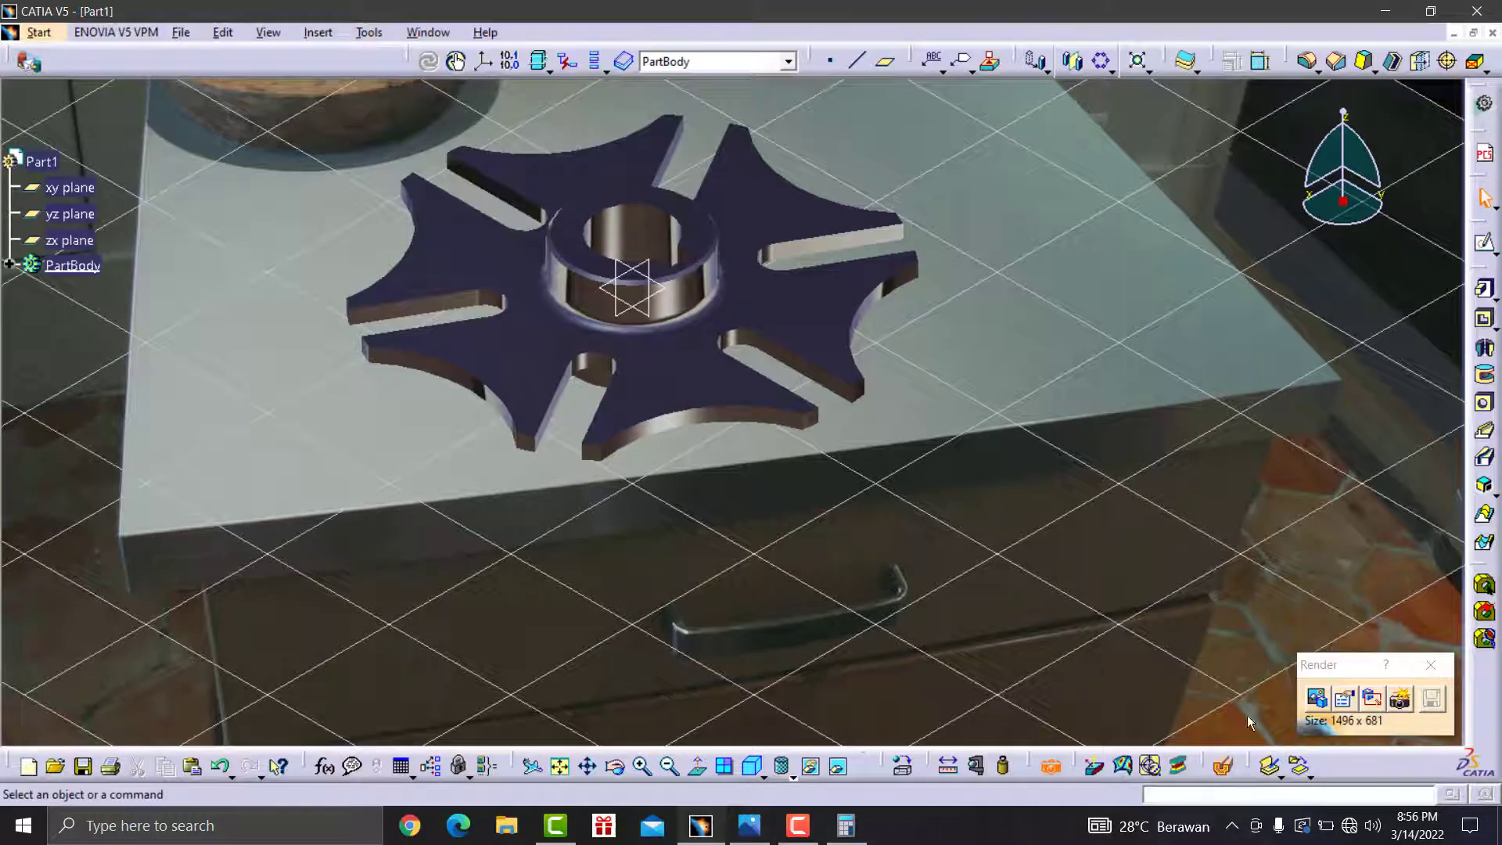
{"action": "left_click_drag", "start_coordinate": [1387, 663], "coordinate": [1359, 570]}
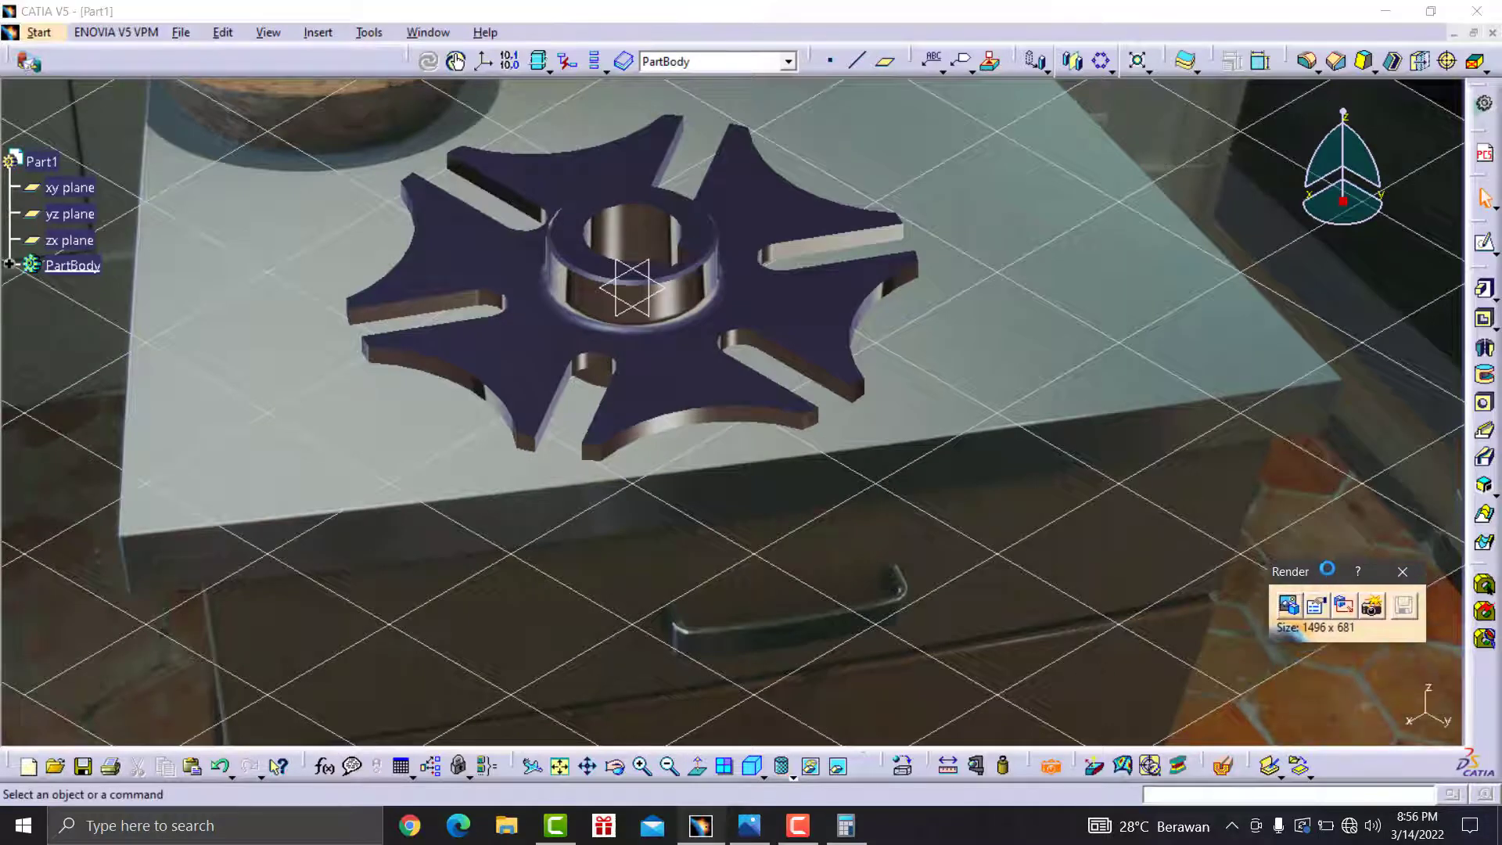
{"action": "left_click", "coordinate": [1288, 607]}
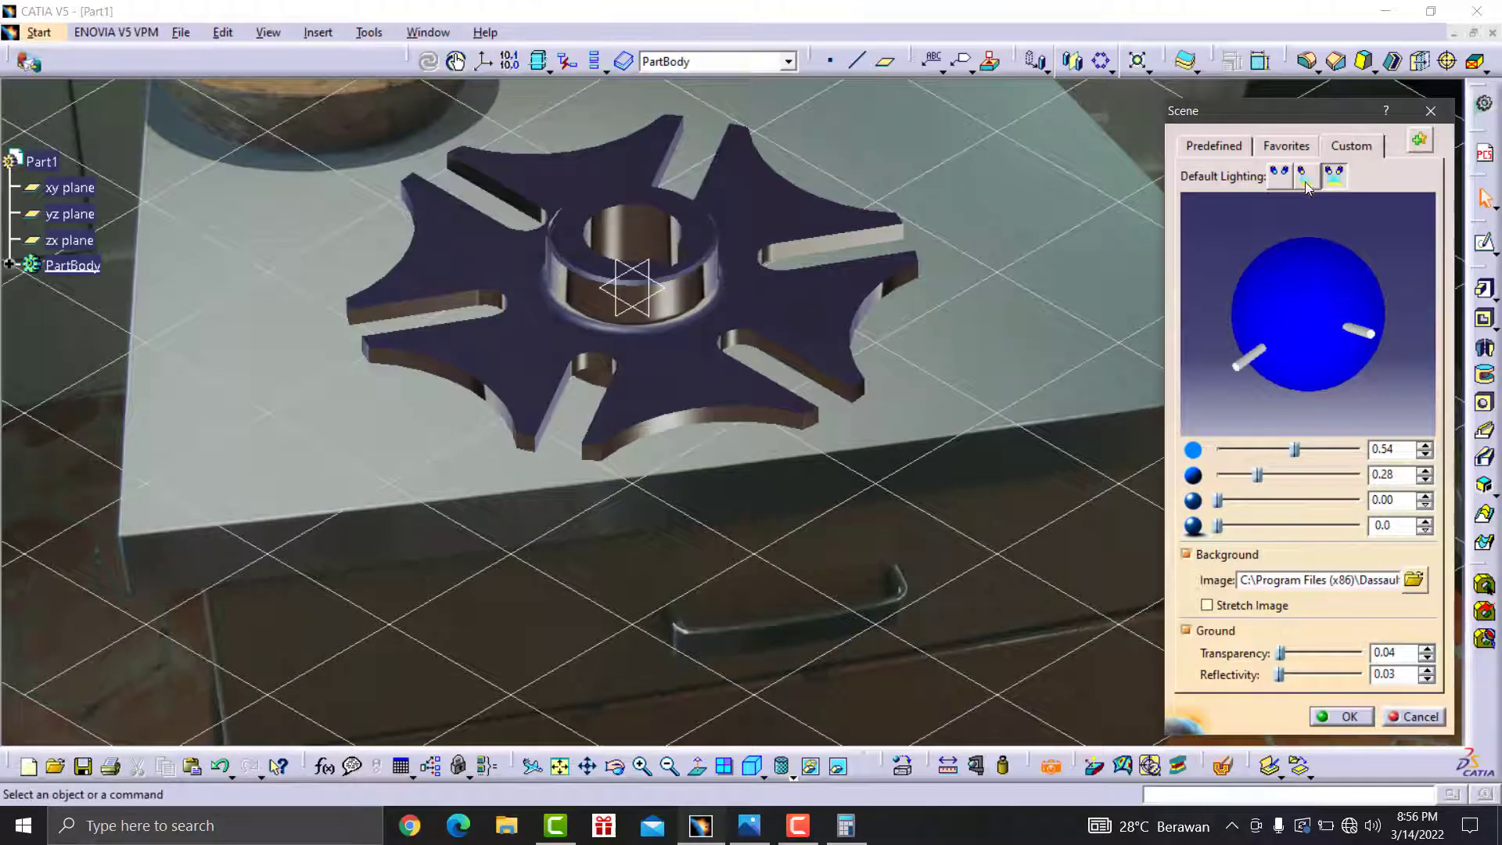
- Browse the predefined scene environments in the Scene dialog
{"action": "left_click", "coordinate": [1279, 148]}
{"action": "left_click", "coordinate": [1350, 149]}
{"action": "left_click", "coordinate": [1209, 150]}
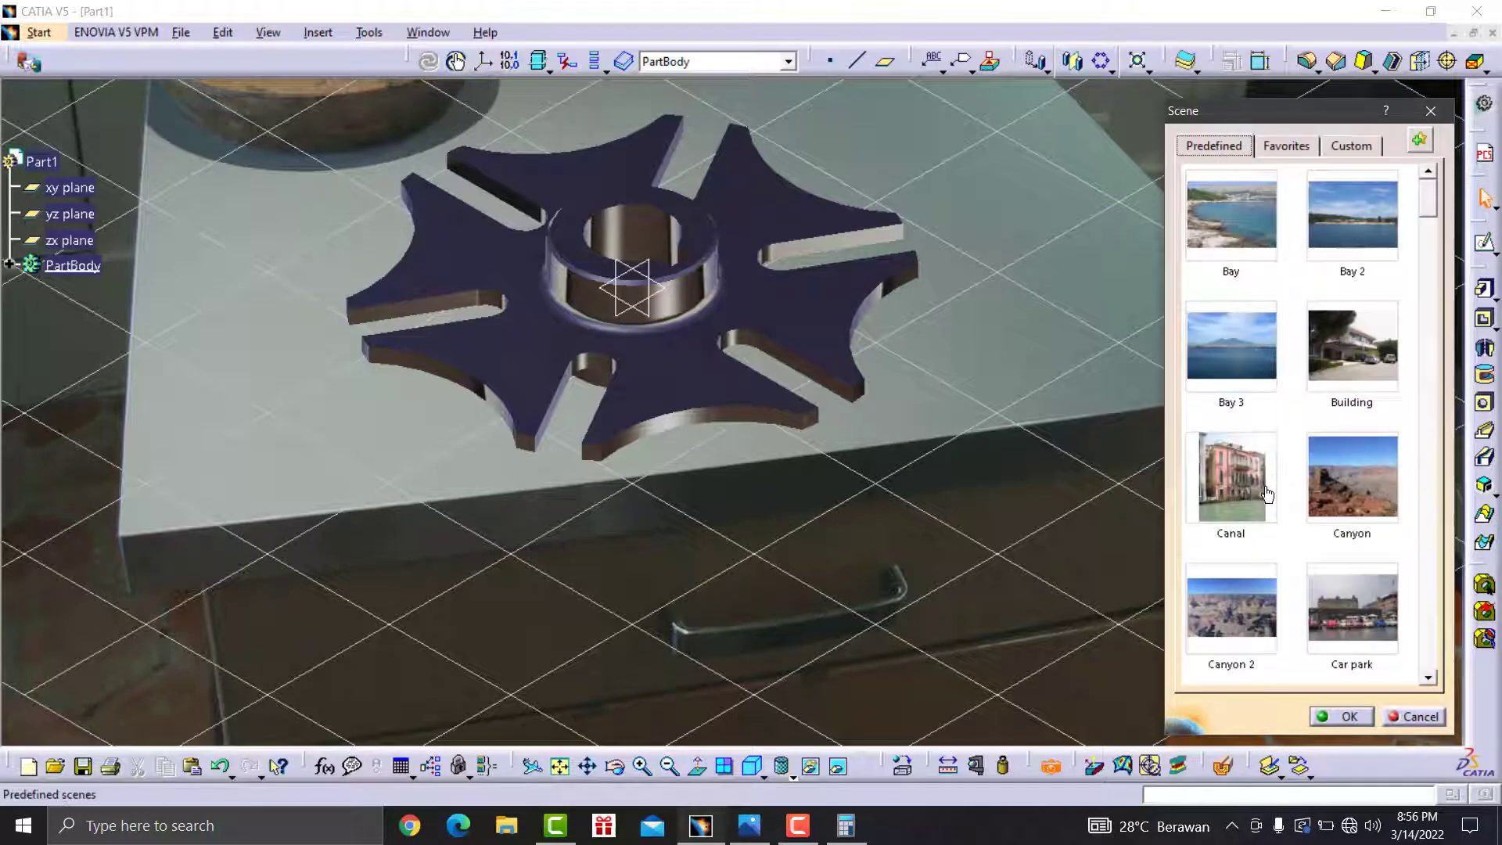
{"action": "scroll", "coordinate": [1256, 494], "scroll_direction": "down", "scroll_amount": 1}
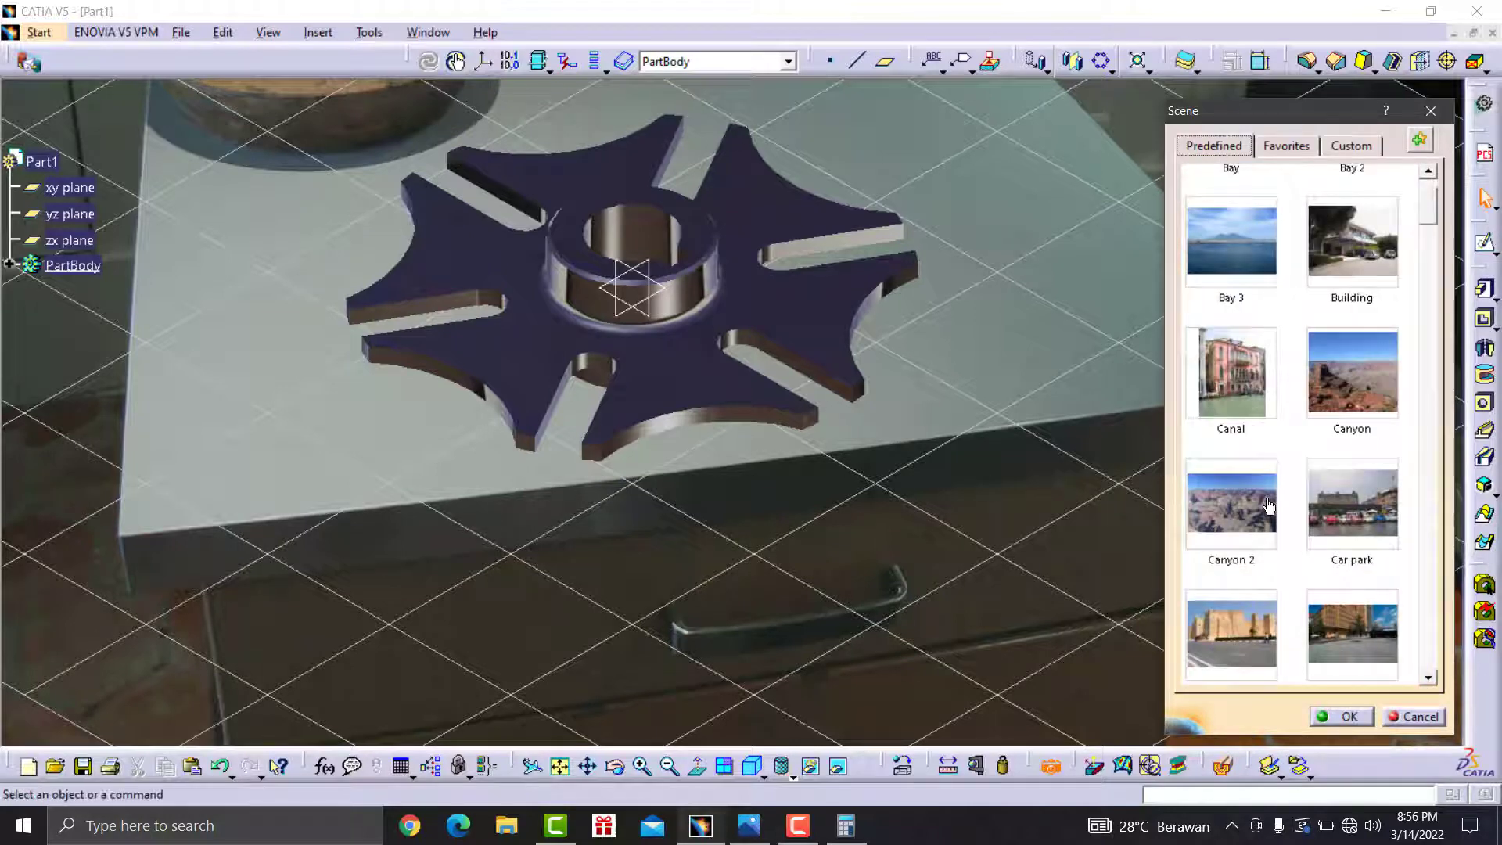
{"action": "scroll", "coordinate": [1269, 507], "scroll_direction": "down", "scroll_amount": 1}
{"action": "scroll", "coordinate": [1241, 488], "scroll_direction": "down", "scroll_amount": 1}
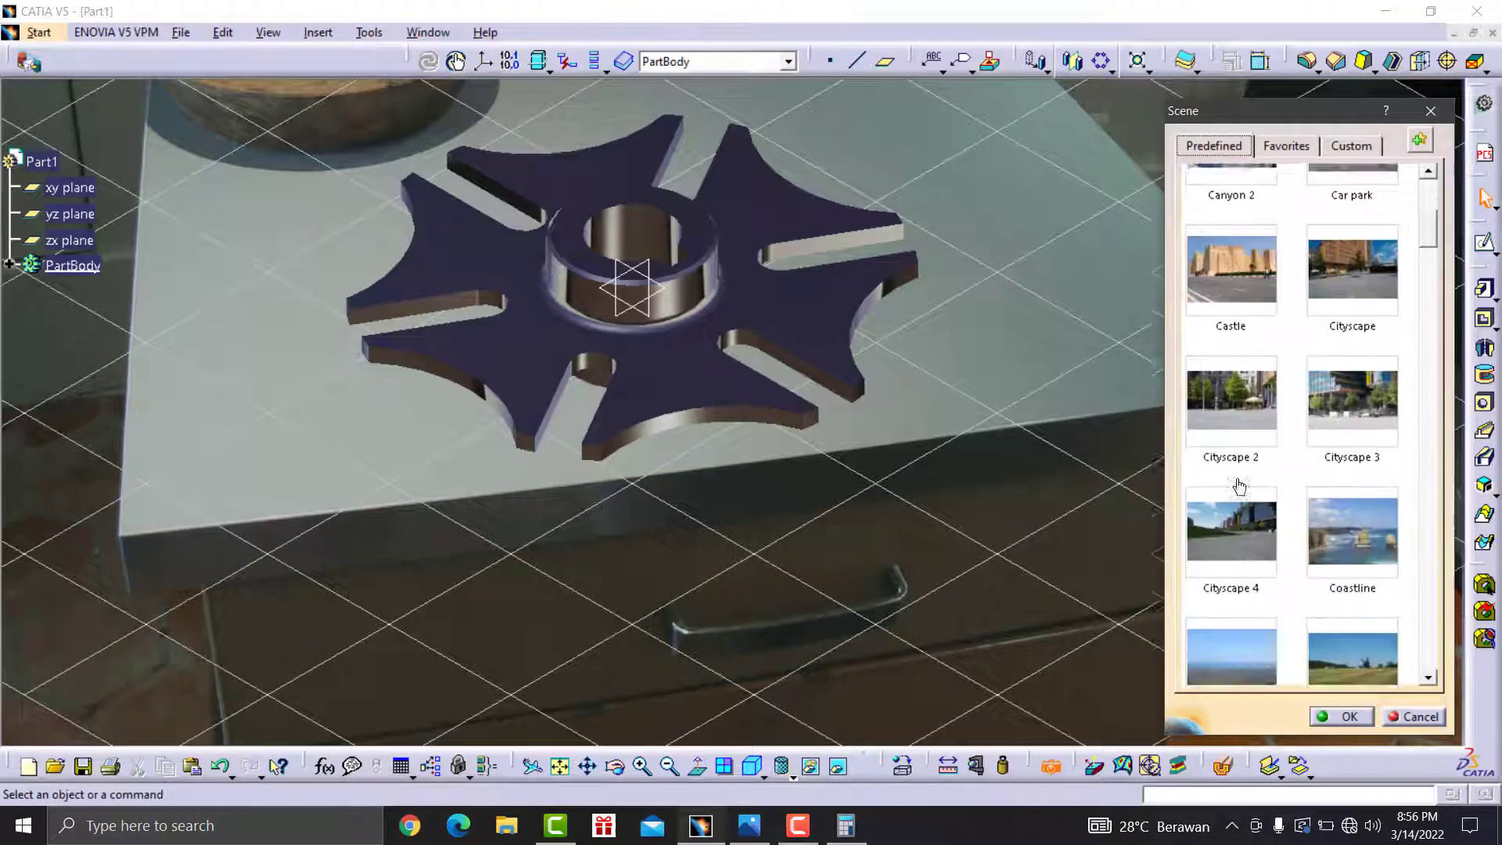
{"action": "scroll", "coordinate": [1240, 489], "scroll_direction": "down", "scroll_amount": 2}
{"action": "scroll", "coordinate": [1239, 485], "scroll_direction": "down", "scroll_amount": 1}
{"action": "scroll", "coordinate": [1239, 483], "scroll_direction": "down", "scroll_amount": 1}
{"action": "scroll", "coordinate": [1237, 483], "scroll_direction": "down", "scroll_amount": 2}
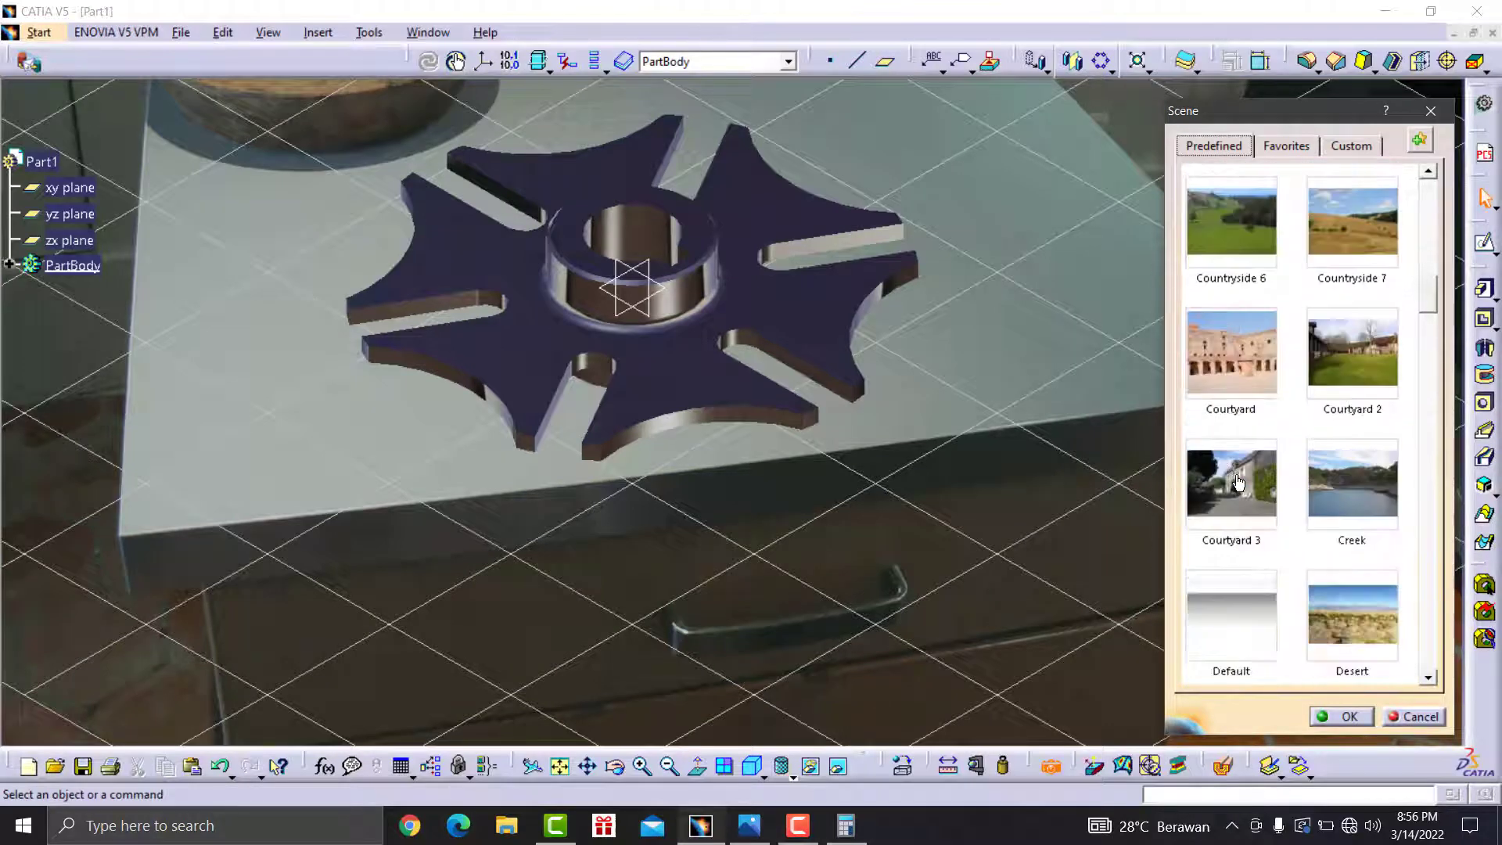
{"action": "scroll", "coordinate": [1237, 482], "scroll_direction": "down", "scroll_amount": 1}
{"action": "scroll", "coordinate": [1237, 481], "scroll_direction": "down", "scroll_amount": 2}
{"action": "scroll", "coordinate": [1234, 479], "scroll_direction": "down", "scroll_amount": 2}
{"action": "scroll", "coordinate": [1234, 477], "scroll_direction": "down", "scroll_amount": 2}
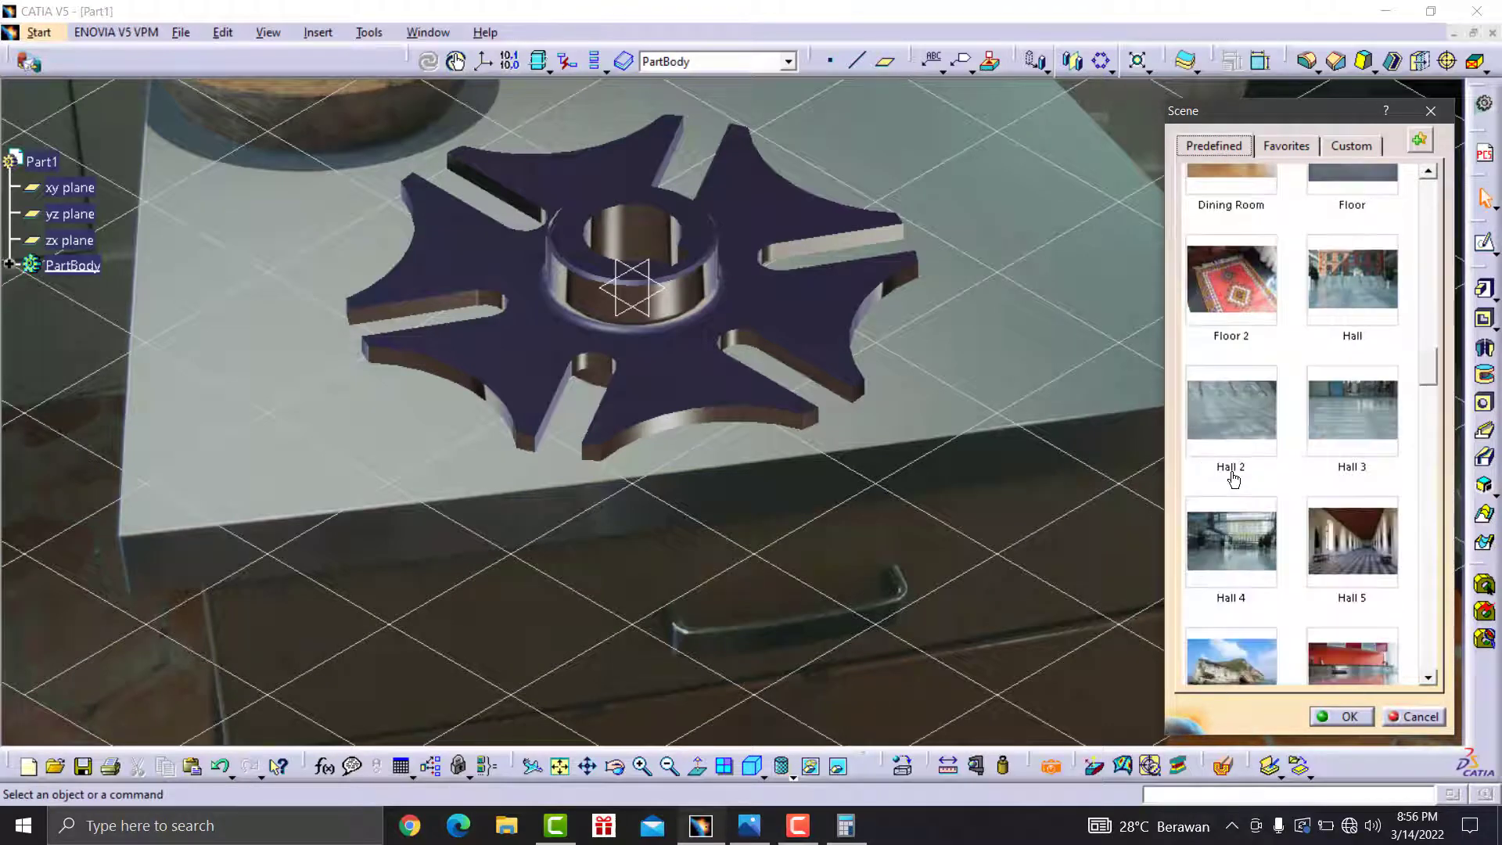
{"action": "scroll", "coordinate": [1233, 474], "scroll_direction": "down", "scroll_amount": 3}
{"action": "scroll", "coordinate": [1233, 470], "scroll_direction": "down", "scroll_amount": 2}
{"action": "scroll", "coordinate": [1232, 464], "scroll_direction": "up", "scroll_amount": 2}
- Set Kitchen 2 as the backdrop after trying Lake and Lake 2, and confirm High rendering quality
{"action": "left_click", "coordinate": [1229, 456]}
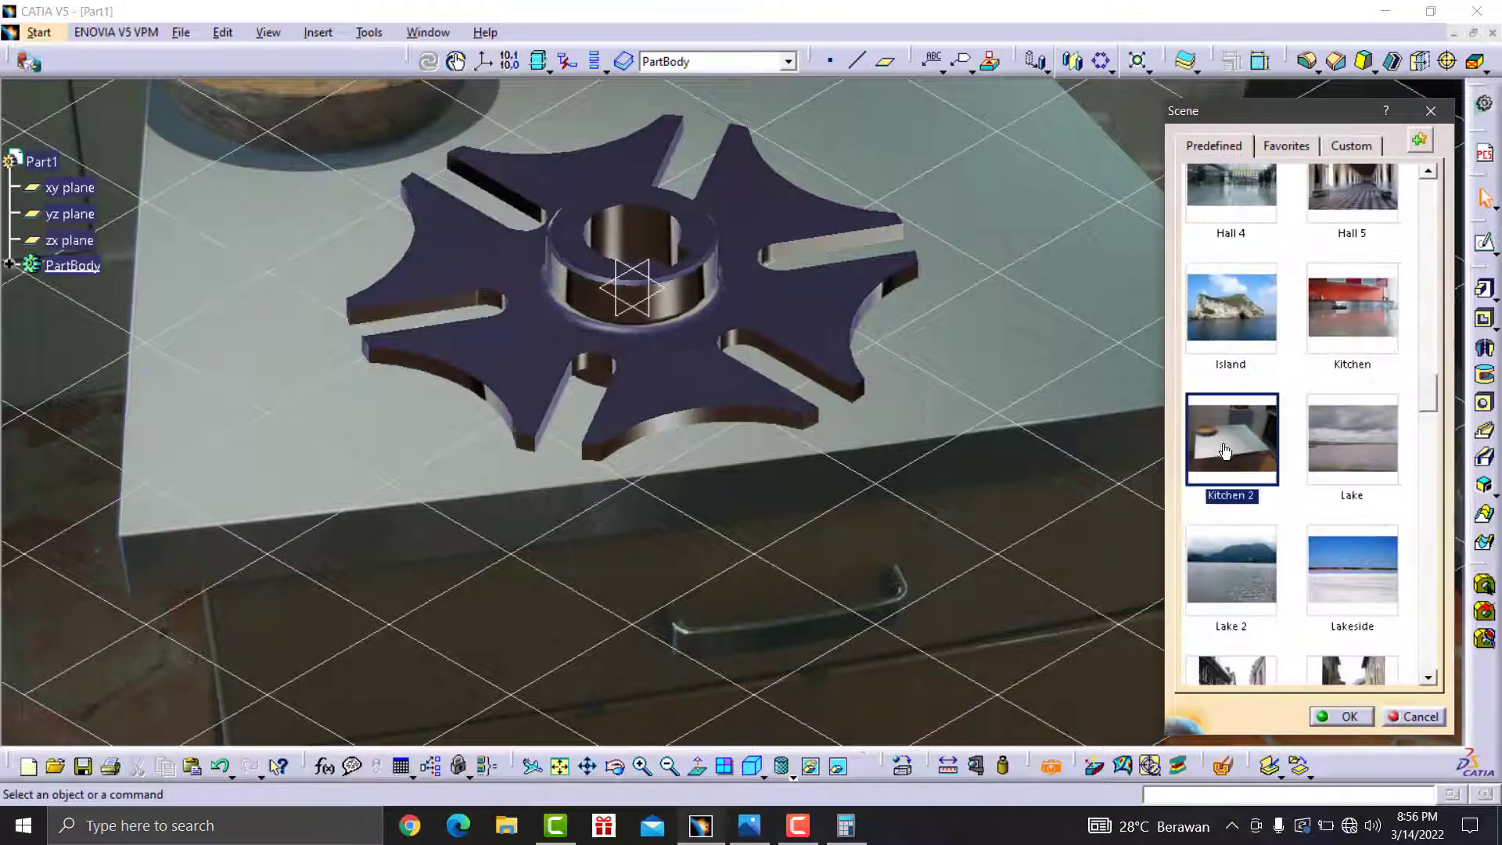
{"action": "left_click", "coordinate": [1322, 434]}
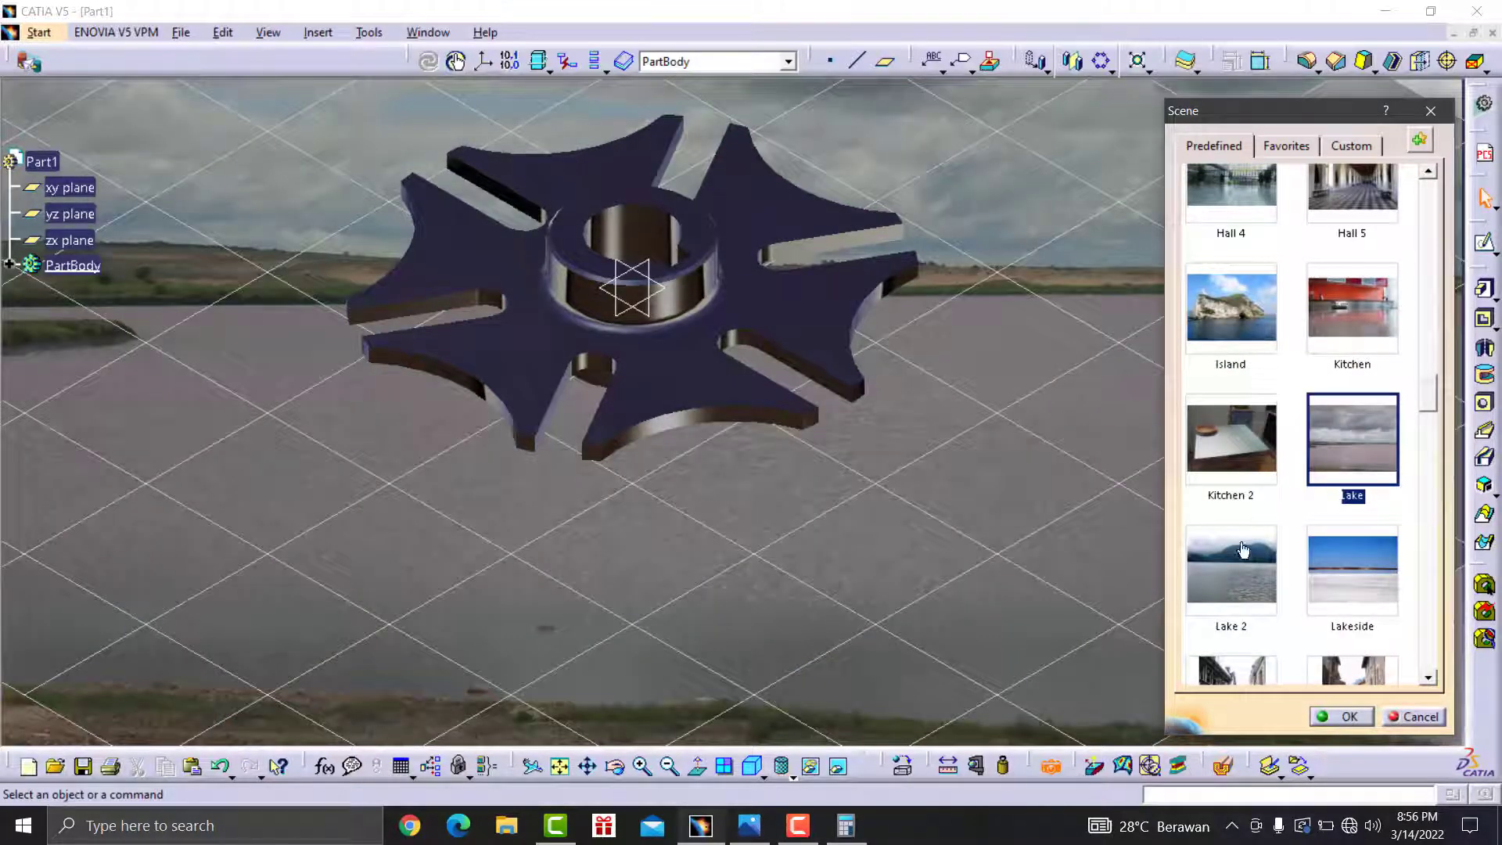
{"action": "left_click", "coordinate": [1236, 562]}
{"action": "left_click", "coordinate": [1226, 457]}
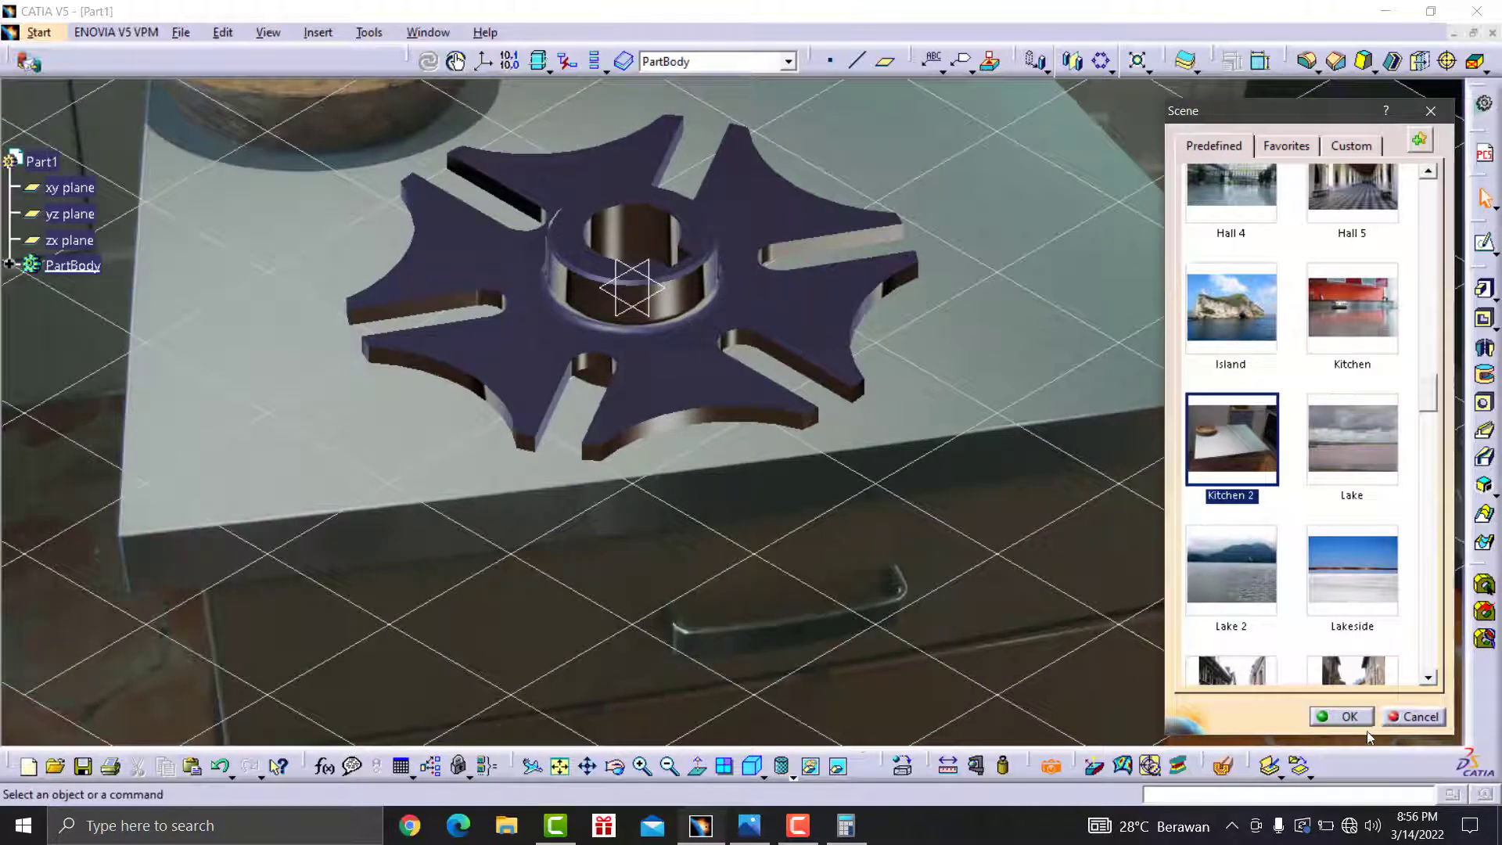
{"action": "left_click", "coordinate": [1341, 717]}
{"action": "left_click", "coordinate": [1314, 606]}
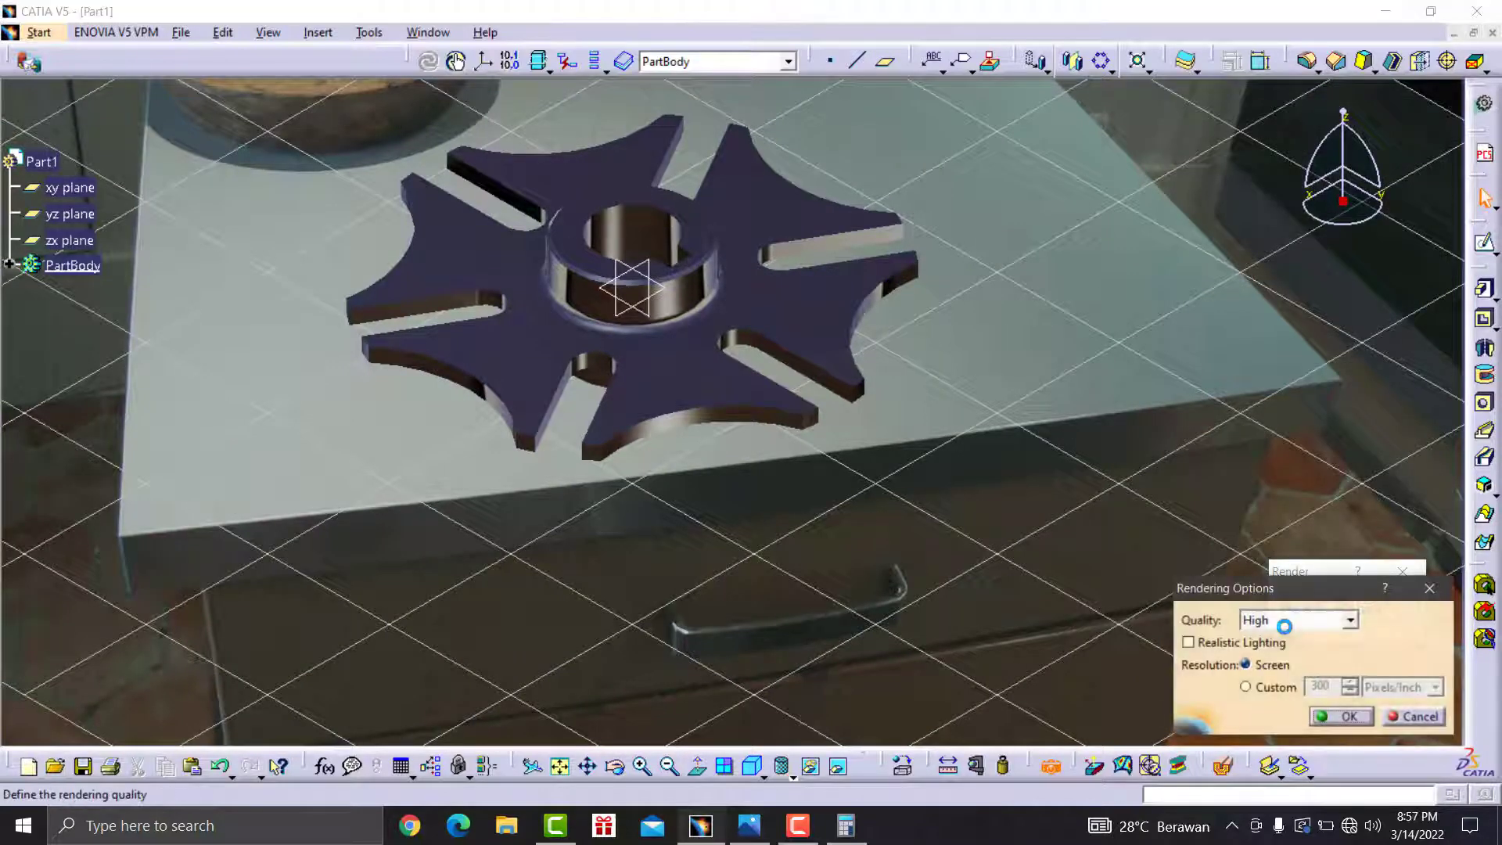
{"action": "left_click", "coordinate": [1444, 578]}
- Switch the scene to the two-light Default Lighting preset and reposition both lights, keeping them white
{"action": "left_click", "coordinate": [1289, 607]}
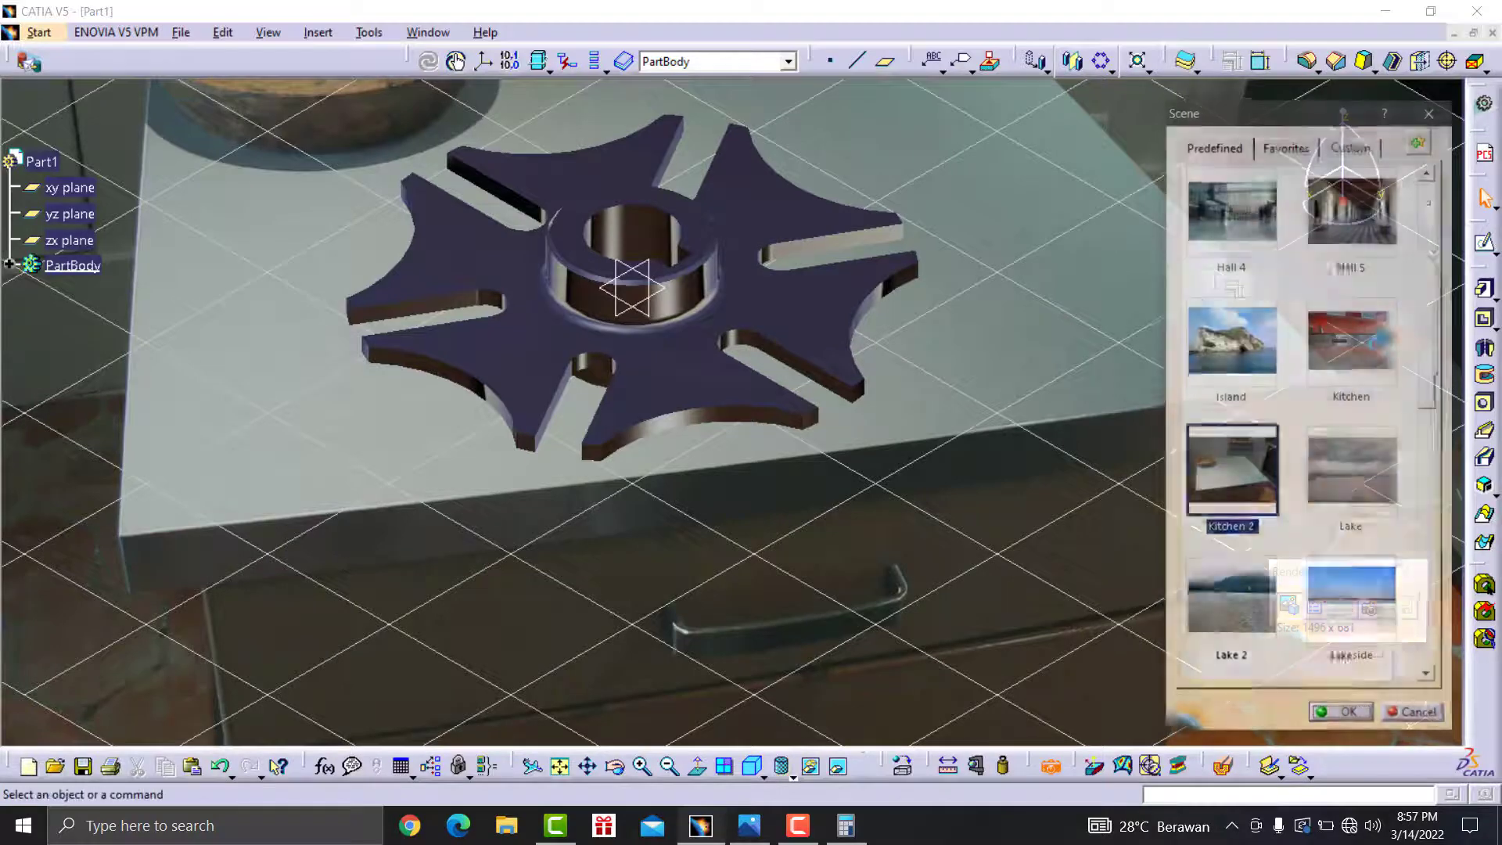
{"action": "left_click", "coordinate": [1268, 149]}
{"action": "left_click", "coordinate": [1359, 146]}
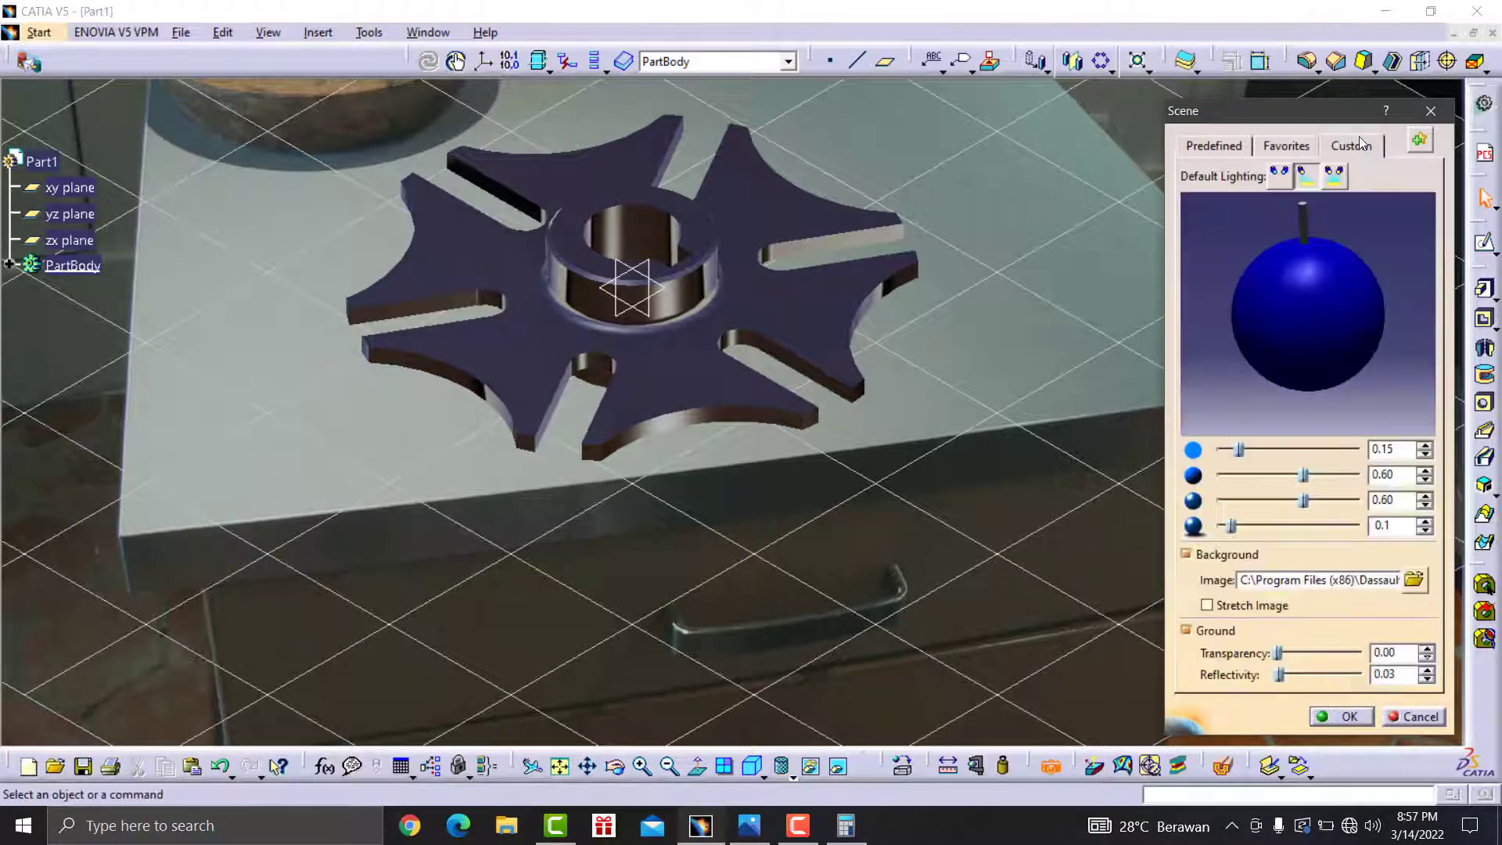
{"action": "left_click", "coordinate": [1336, 175]}
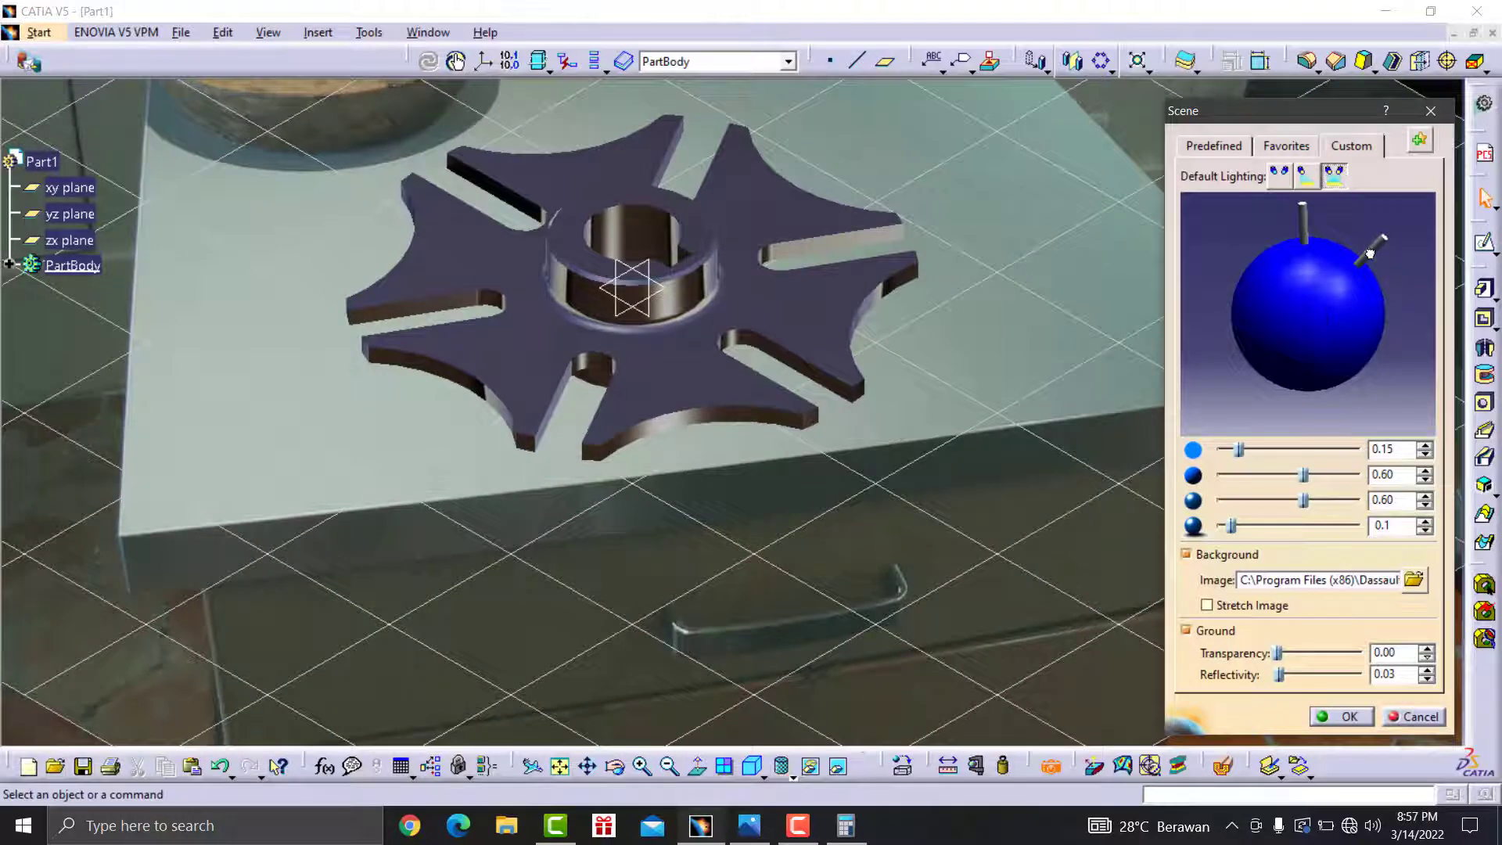
{"action": "left_click_drag", "start_coordinate": [1370, 254], "coordinate": [1246, 352]}
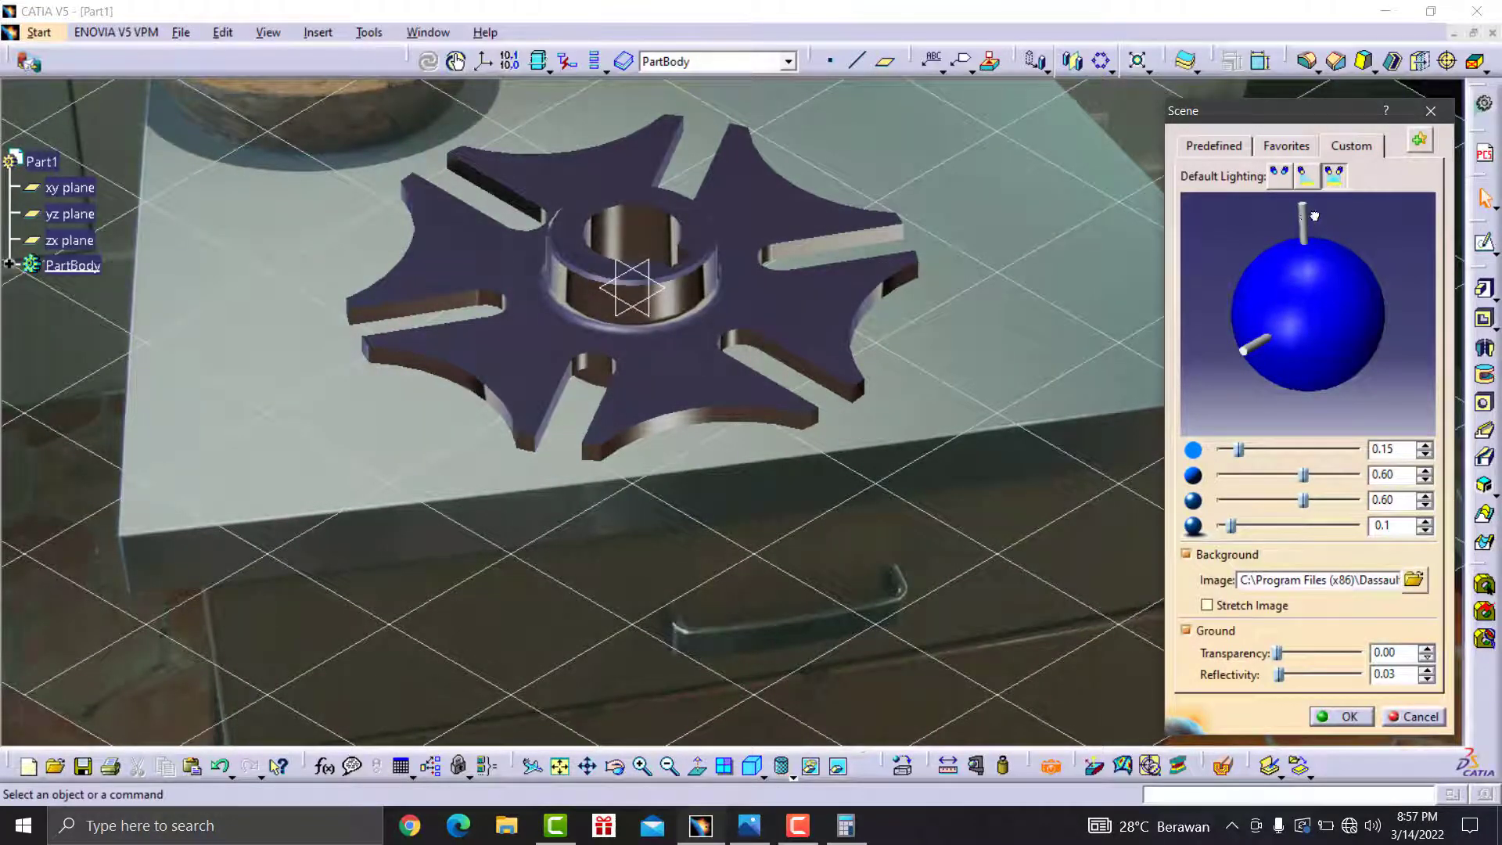
{"action": "left_click_drag", "start_coordinate": [1315, 216], "coordinate": [1397, 270]}
{"action": "double_click", "coordinate": [1247, 358]}
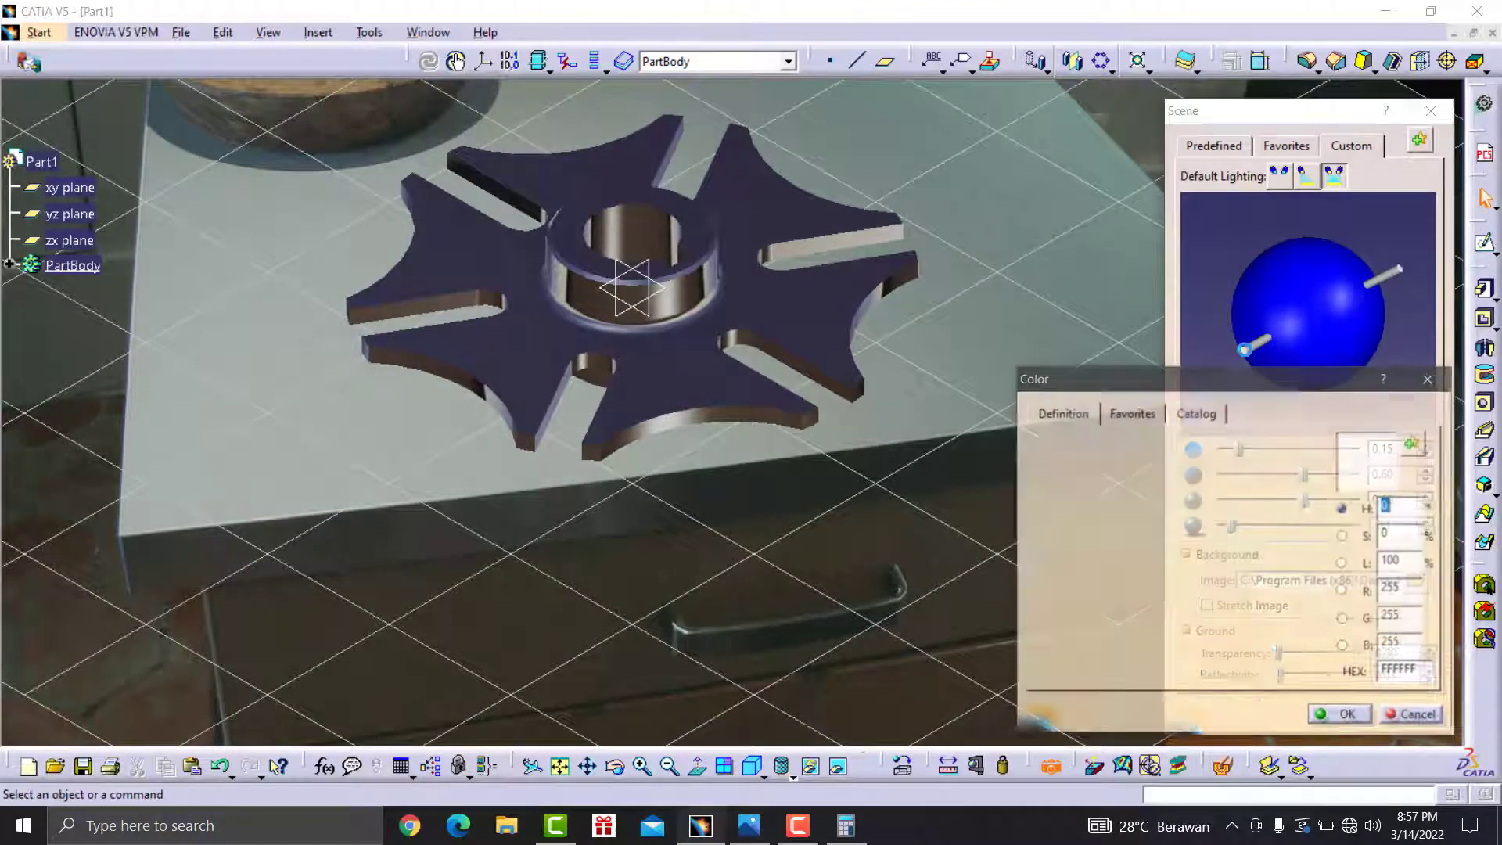
{"action": "left_click", "coordinate": [1344, 717]}
- Re-aim both lights and raise their intensities to 0.61 and 0.87, then apply the scene
{"action": "mouse_move", "coordinate": [1406, 281]}
{"action": "left_mouse_down"}
{"action": "mouse_move", "coordinate": [1395, 346]}
{"action": "mouse_move", "coordinate": [1362, 331]}
{"action": "mouse_move", "coordinate": [1369, 281]}
{"action": "left_mouse_up"}
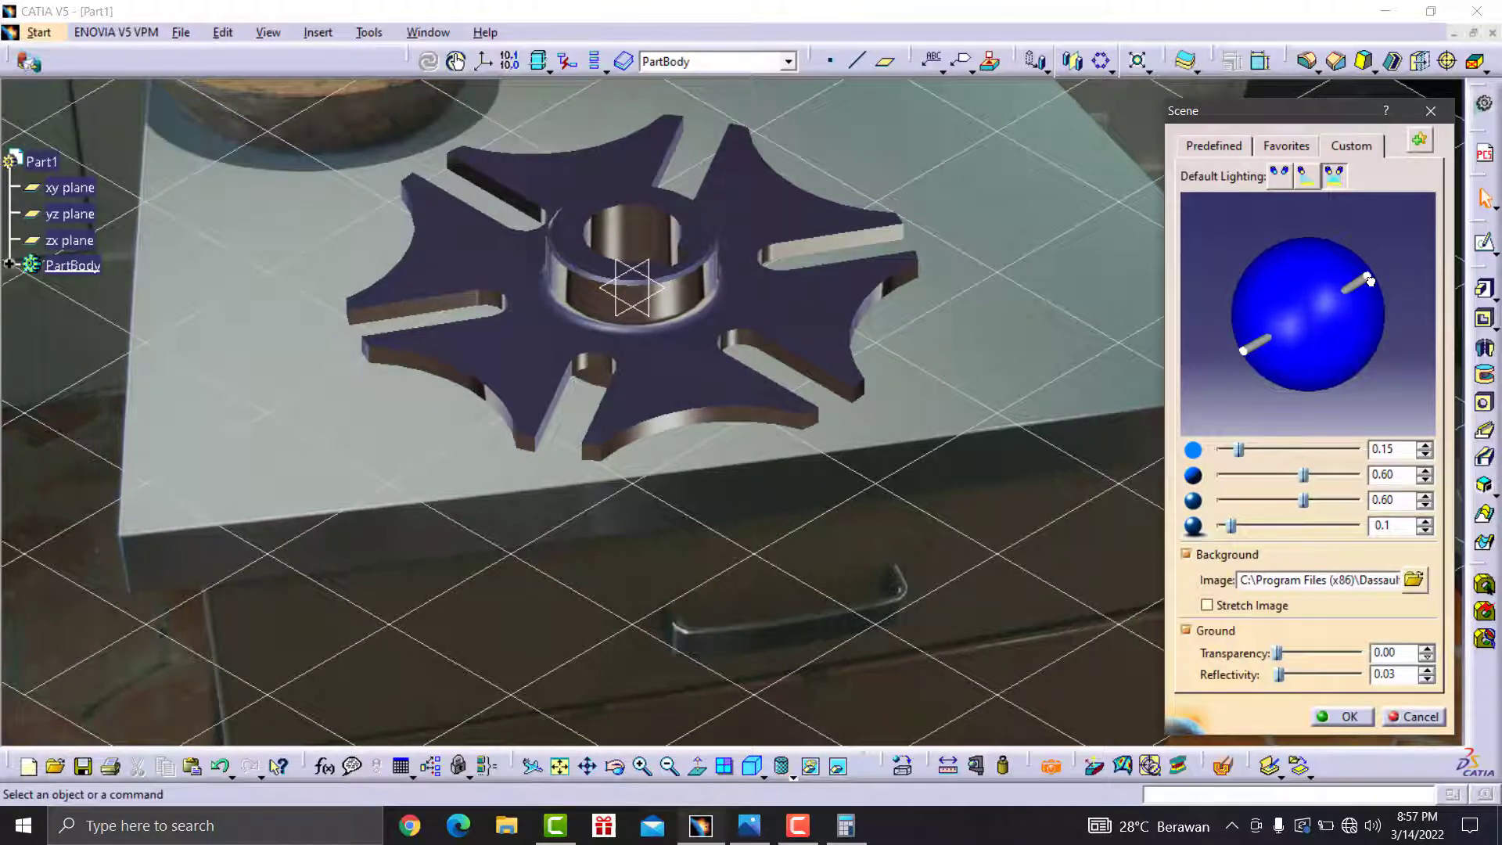
{"action": "mouse_move", "coordinate": [1371, 280]}
{"action": "left_mouse_down"}
{"action": "mouse_move", "coordinate": [1377, 325]}
{"action": "mouse_move", "coordinate": [1382, 291]}
{"action": "left_mouse_up"}
{"action": "mouse_move", "coordinate": [1239, 450]}
{"action": "left_mouse_down"}
{"action": "mouse_move", "coordinate": [1305, 452]}
{"action": "mouse_move", "coordinate": [1274, 475]}
{"action": "mouse_move", "coordinate": [1341, 473]}
{"action": "mouse_move", "coordinate": [1290, 448]}
{"action": "left_mouse_up"}
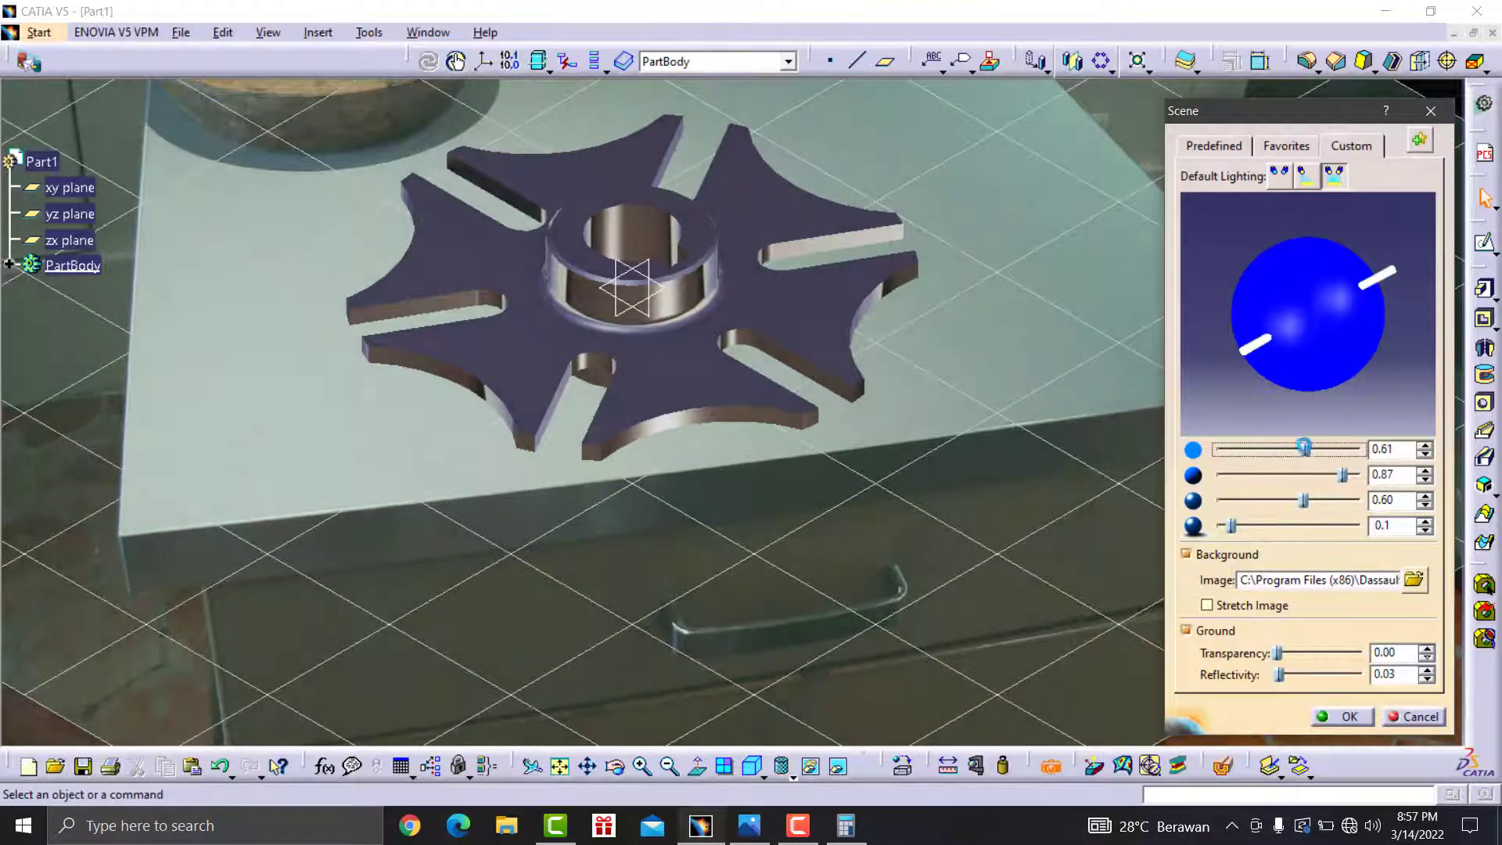
{"action": "mouse_move", "coordinate": [1390, 282]}
{"action": "left_mouse_down"}
{"action": "mouse_move", "coordinate": [1387, 327]}
{"action": "mouse_move", "coordinate": [1366, 263]}
{"action": "mouse_move", "coordinate": [1338, 252]}
{"action": "left_mouse_up"}
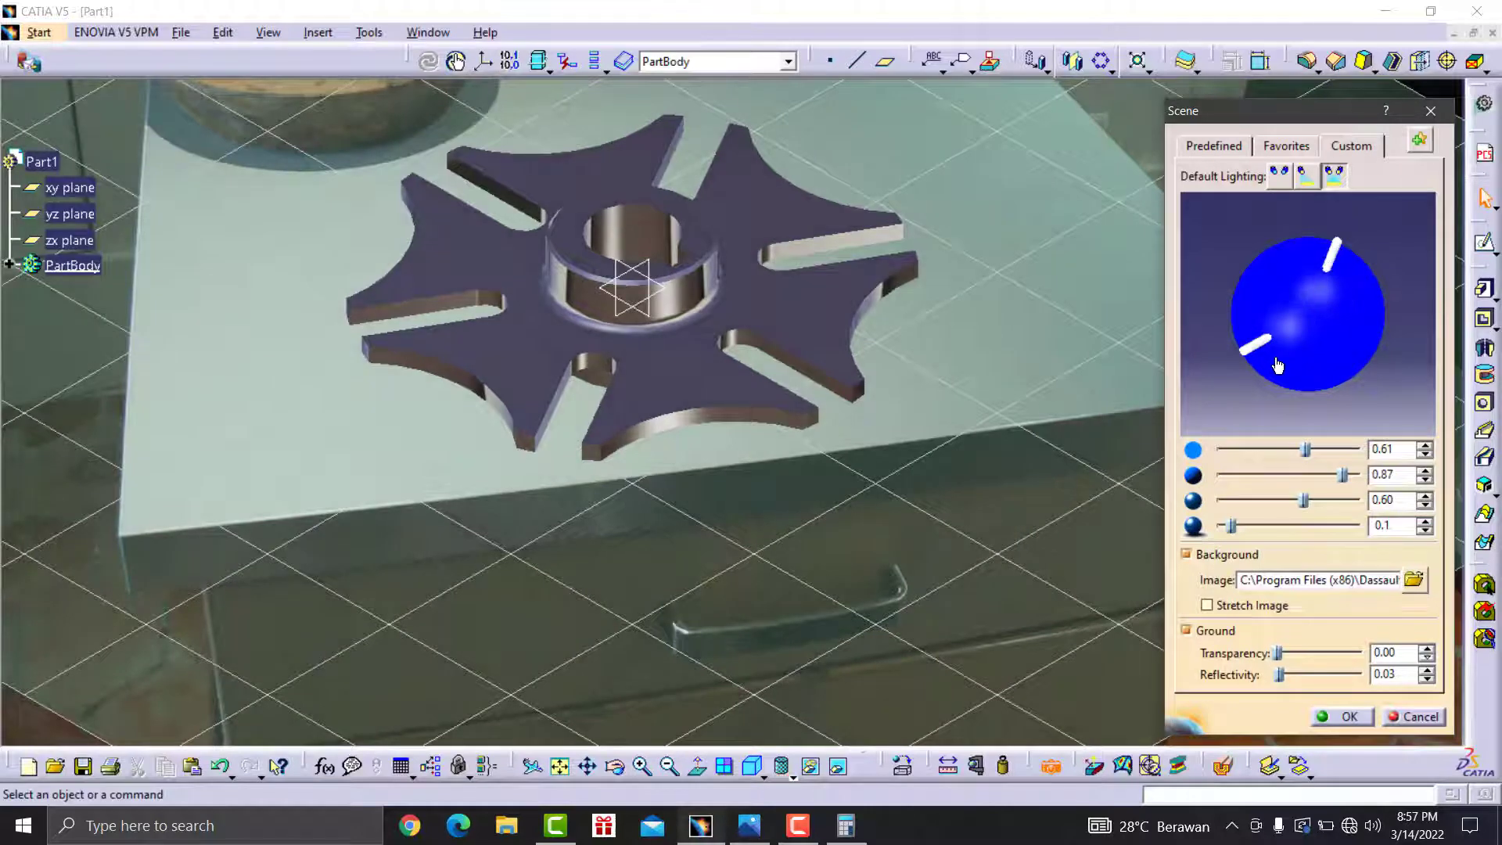
{"action": "left_click_drag", "start_coordinate": [1259, 357], "coordinate": [1290, 394]}
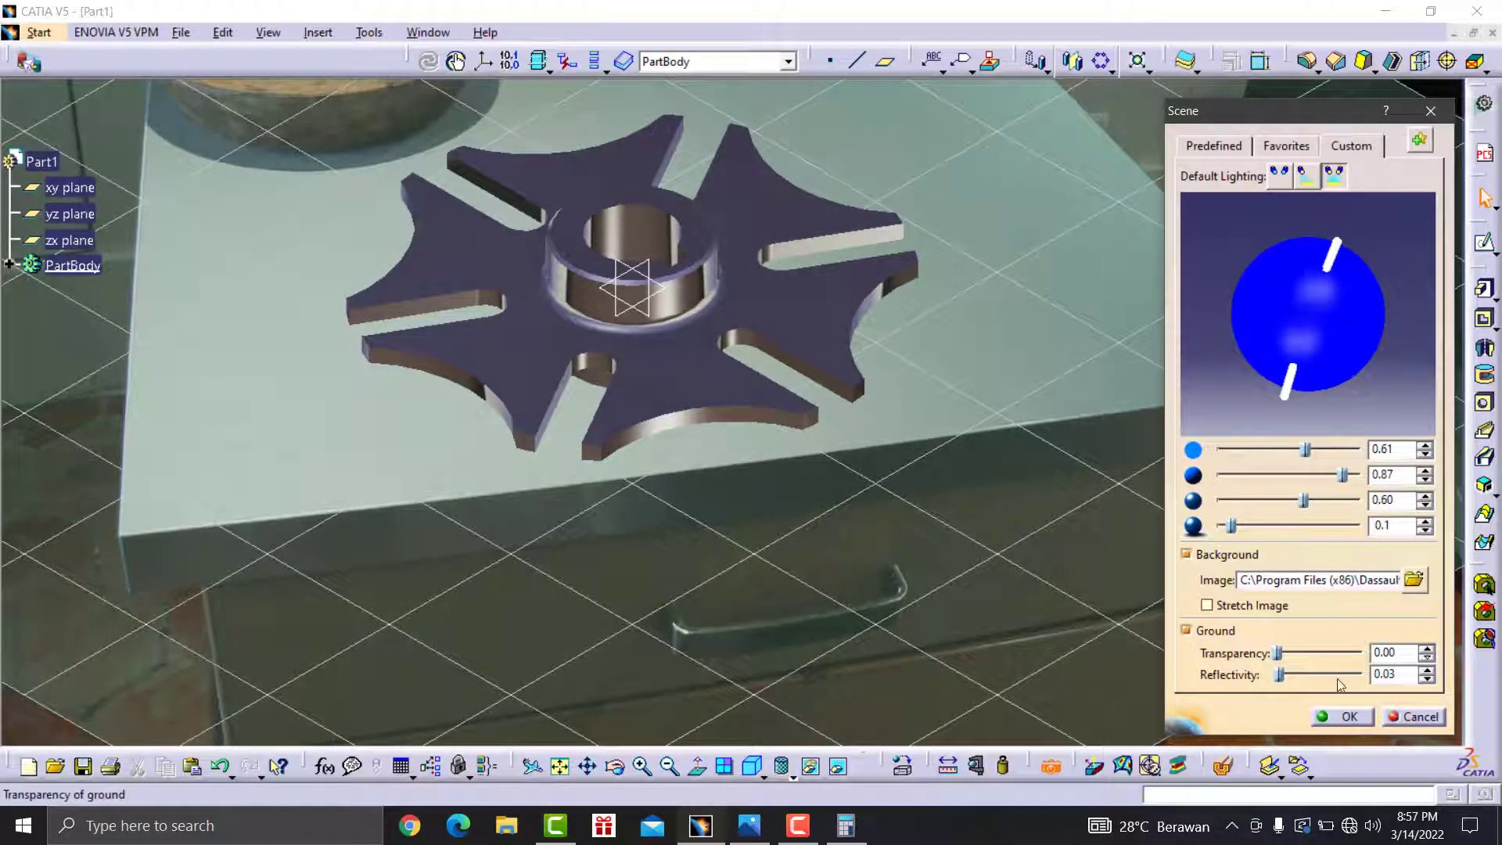
{"action": "left_click", "coordinate": [1341, 716]}
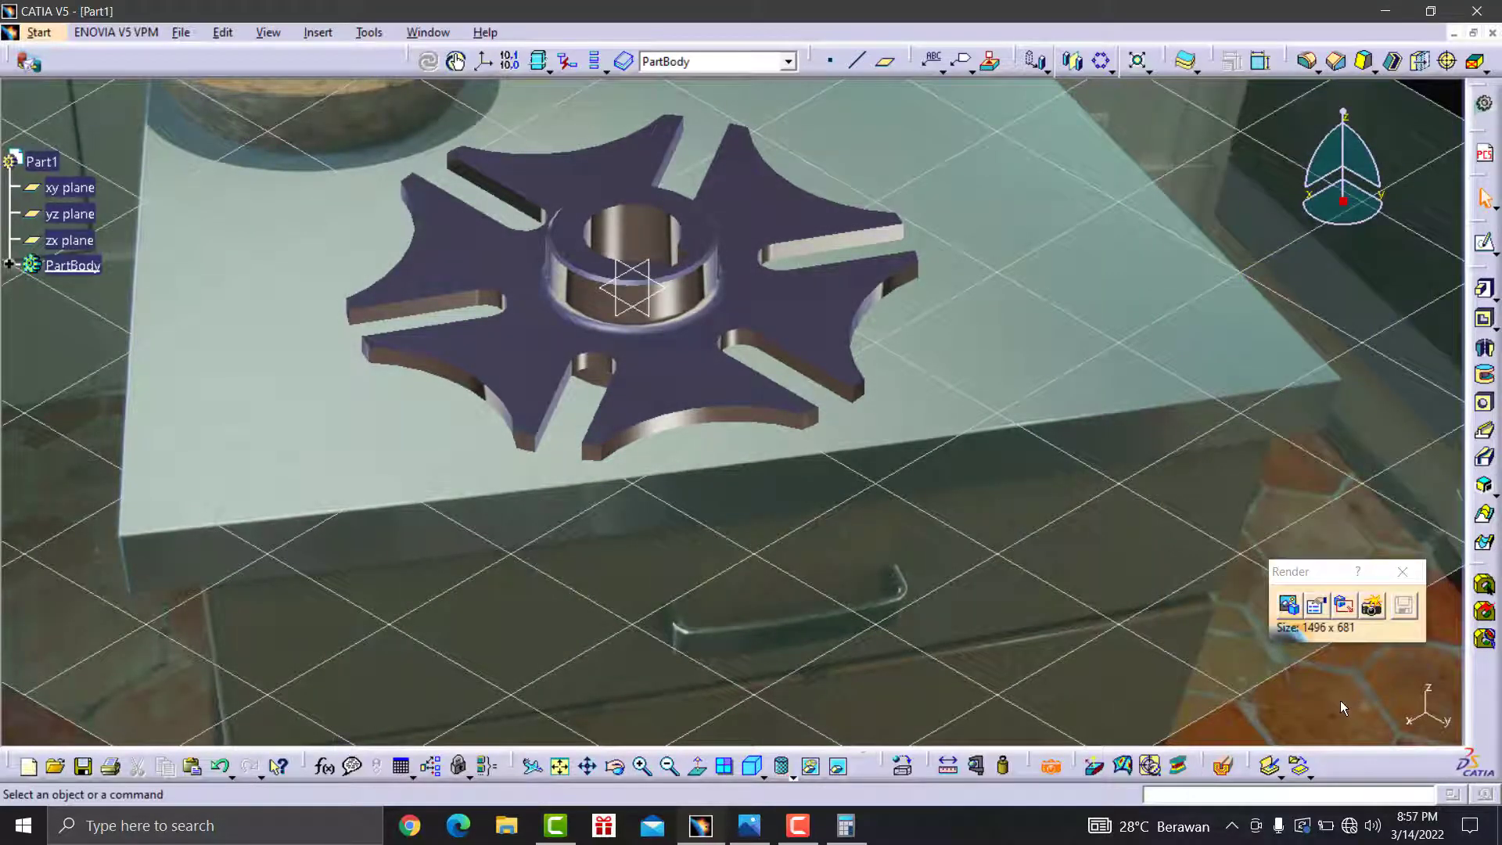
- Choose a rendering quality and render the aluminium impeller on the kitchen counter at 1496 x 681
{"action": "left_click", "coordinate": [1314, 607]}
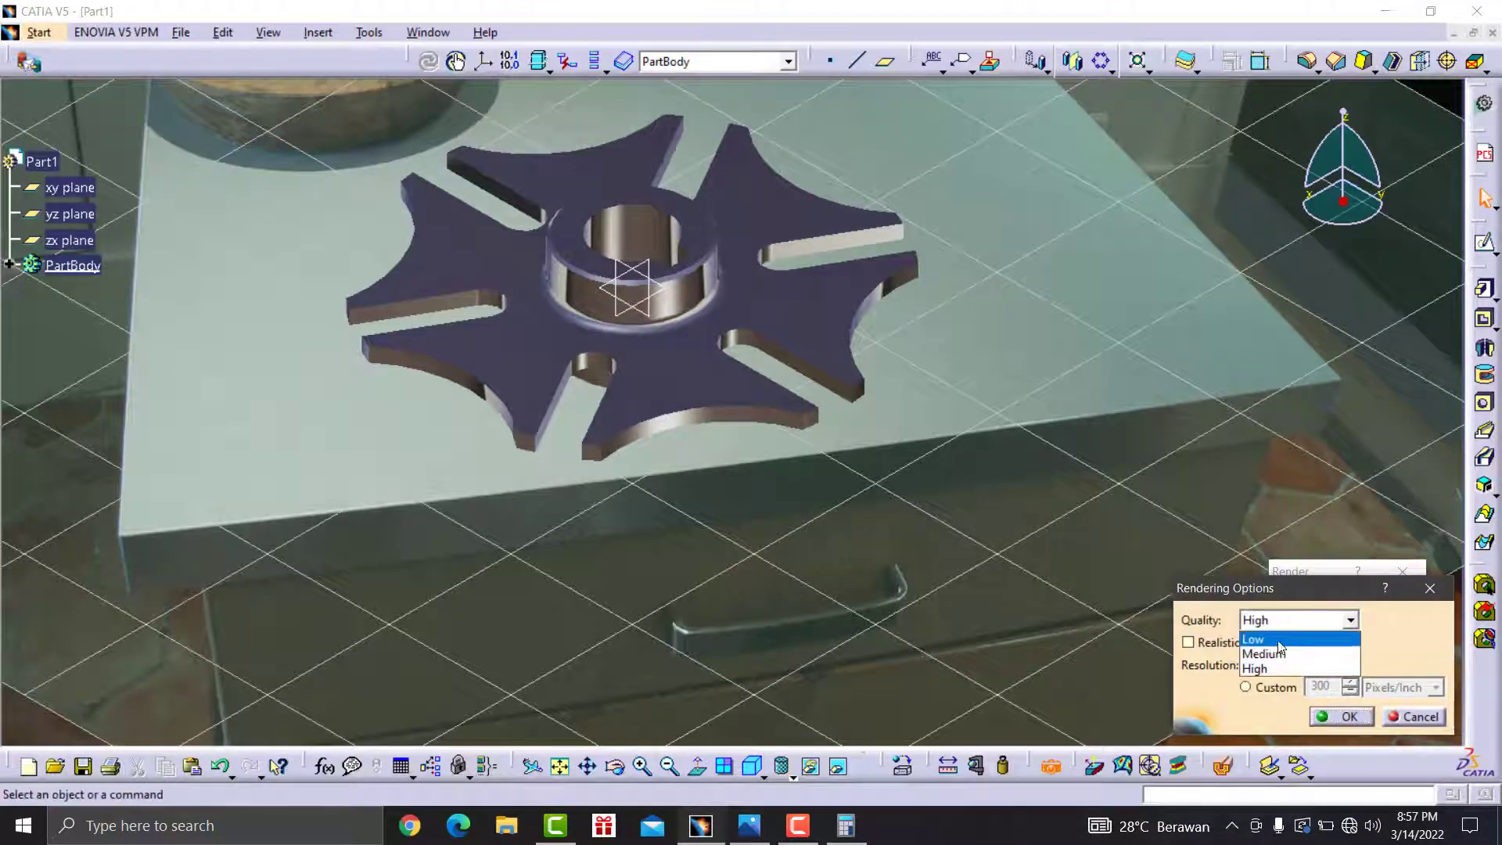
{"action": "left_click", "coordinate": [1271, 655]}
{"action": "left_click", "coordinate": [1353, 717]}
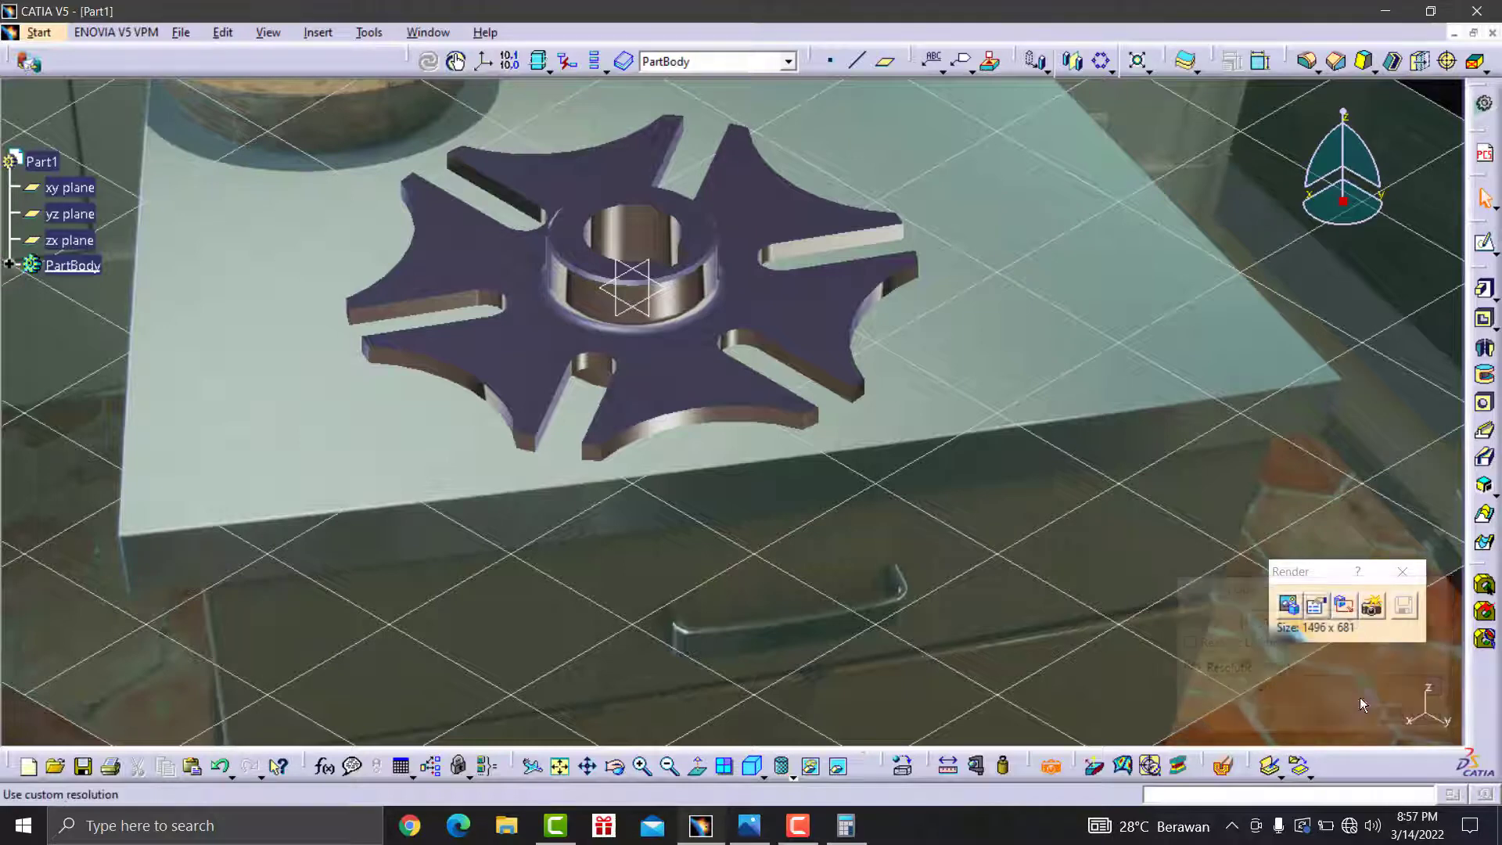
{"action": "left_click", "coordinate": [1369, 611]}
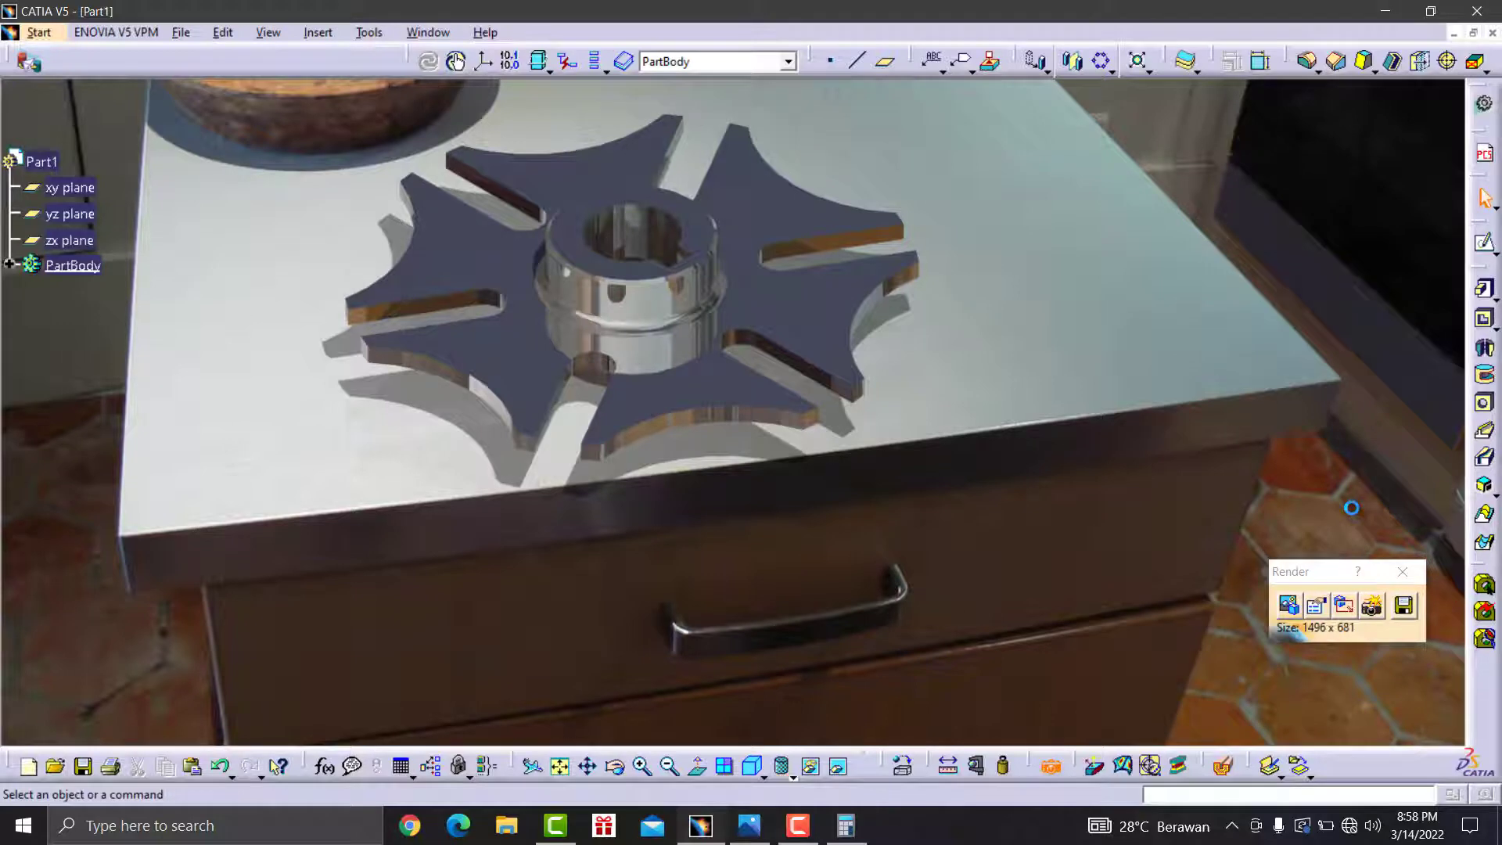
- After discarding a trial move, aim the upper light toward the upper right and set light 1 to 1.00
{"action": "left_click", "coordinate": [1289, 605]}
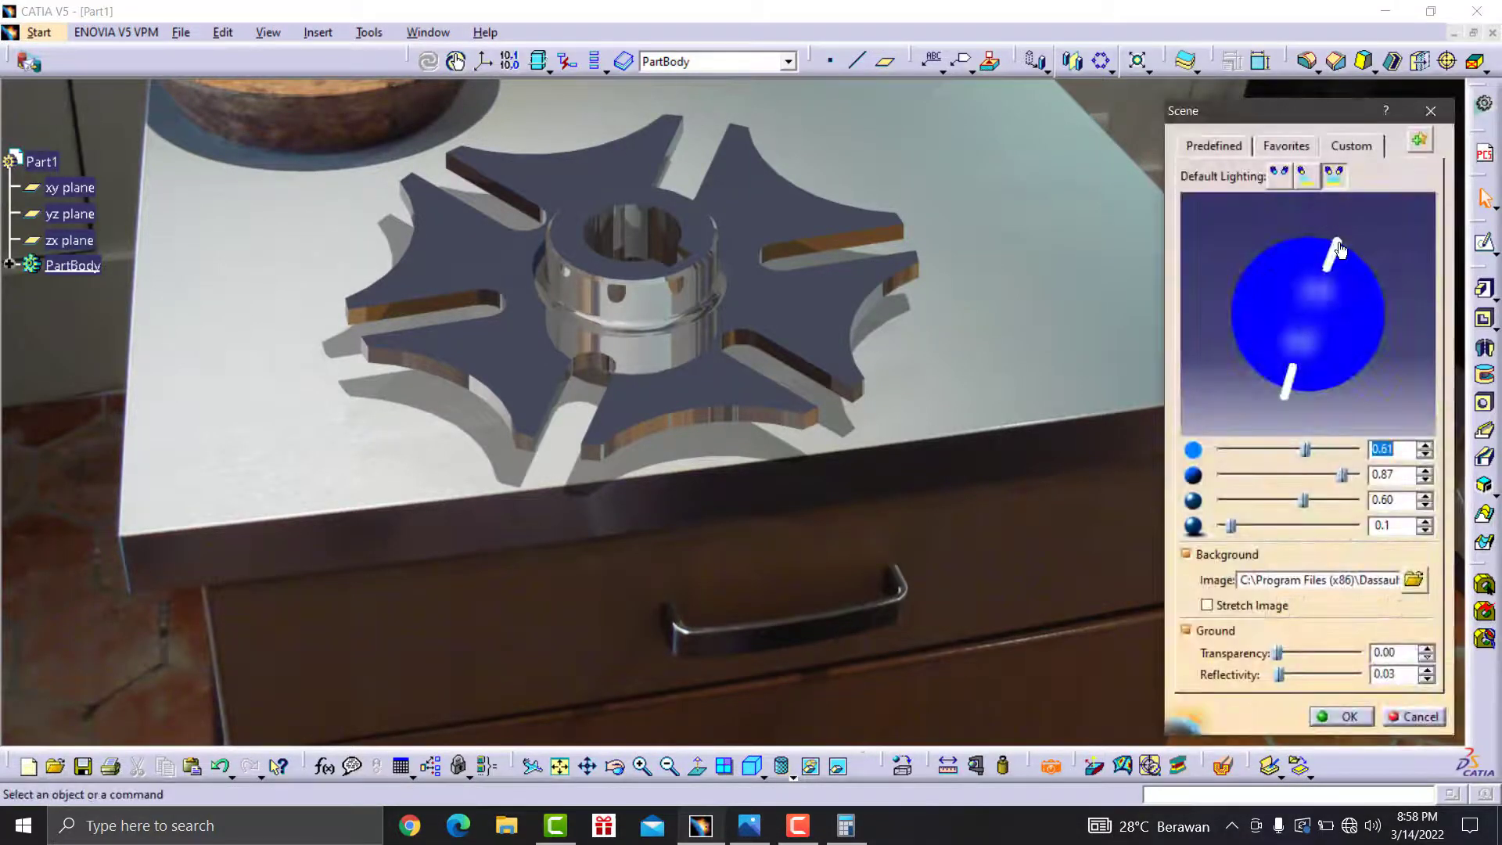
{"action": "left_click_drag", "start_coordinate": [1333, 253], "coordinate": [1277, 269]}
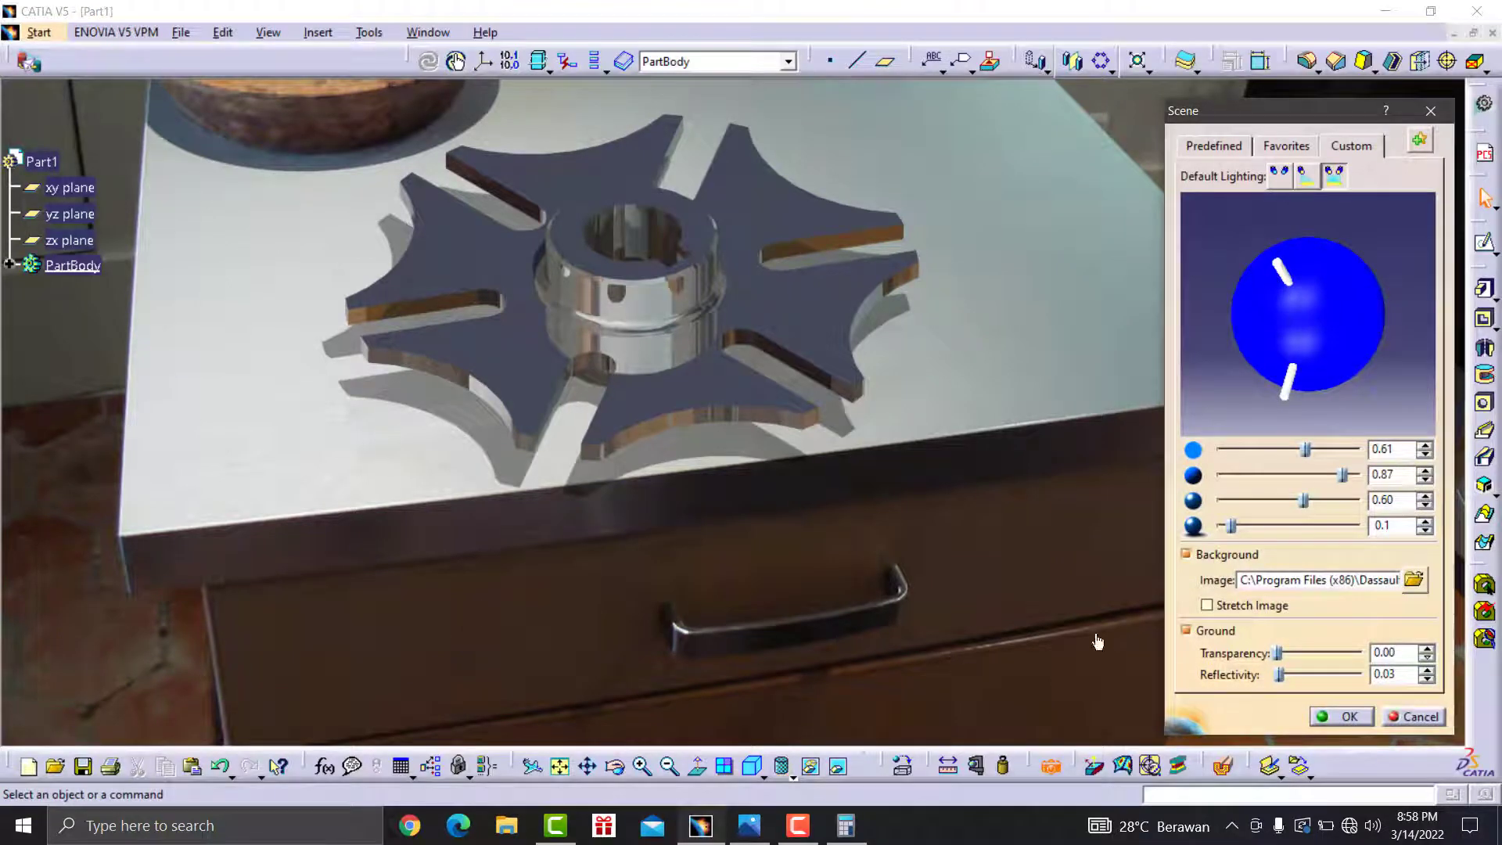
{"action": "left_click", "coordinate": [1421, 718]}
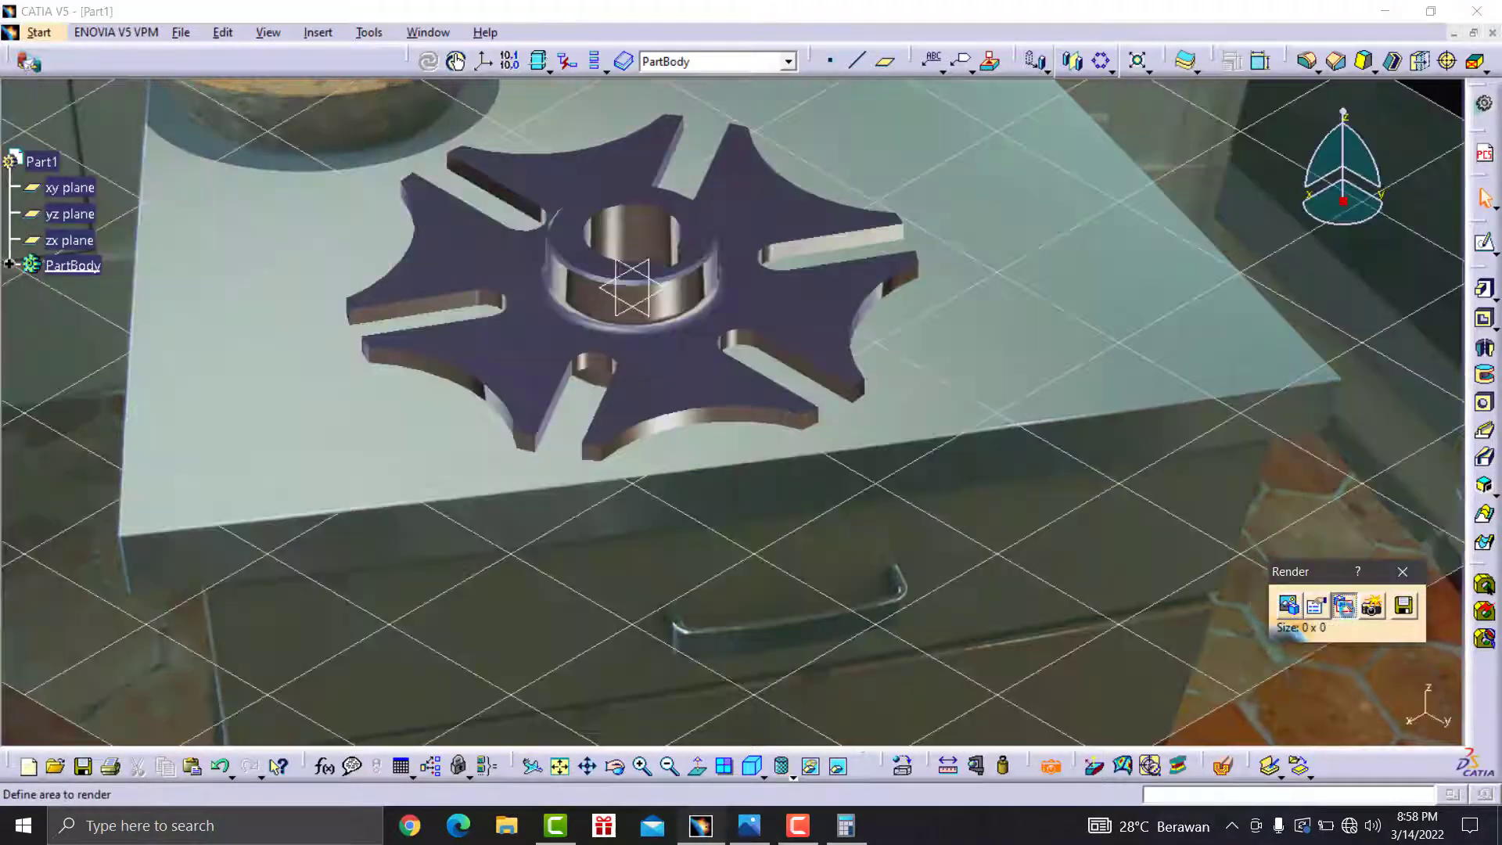
{"action": "left_click", "coordinate": [1289, 605]}
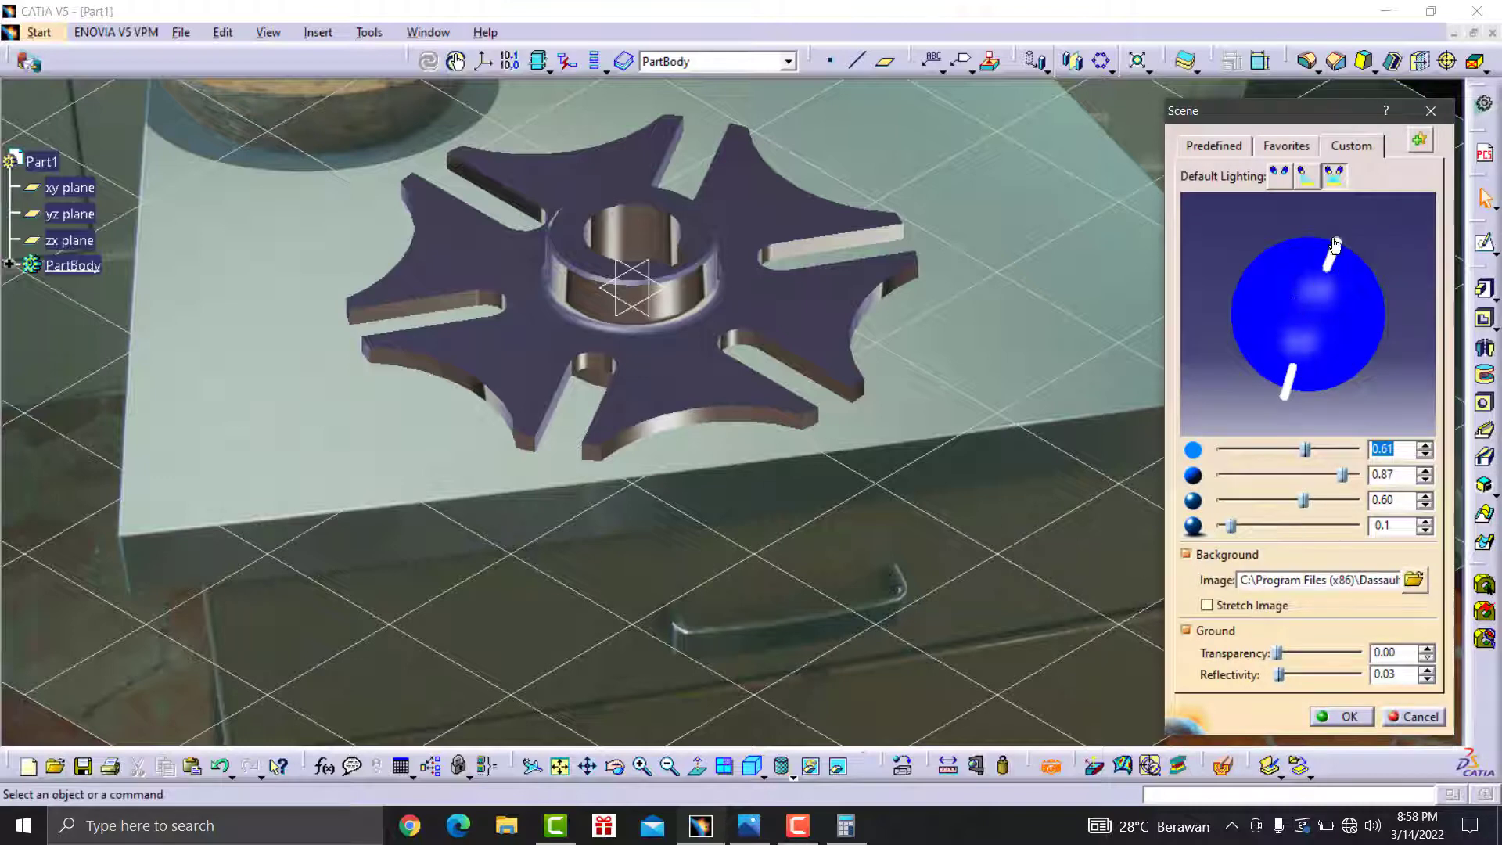
{"action": "mouse_move", "coordinate": [1335, 252]}
{"action": "left_mouse_down"}
{"action": "mouse_move", "coordinate": [1220, 379]}
{"action": "mouse_move", "coordinate": [1369, 374]}
{"action": "mouse_move", "coordinate": [1271, 438]}
{"action": "mouse_move", "coordinate": [1317, 310]}
{"action": "mouse_move", "coordinate": [1328, 298]}
{"action": "mouse_move", "coordinate": [1336, 322]}
{"action": "mouse_move", "coordinate": [1314, 358]}
{"action": "mouse_move", "coordinate": [1361, 362]}
{"action": "mouse_move", "coordinate": [1359, 335]}
{"action": "mouse_move", "coordinate": [1390, 298]}
{"action": "left_mouse_up"}
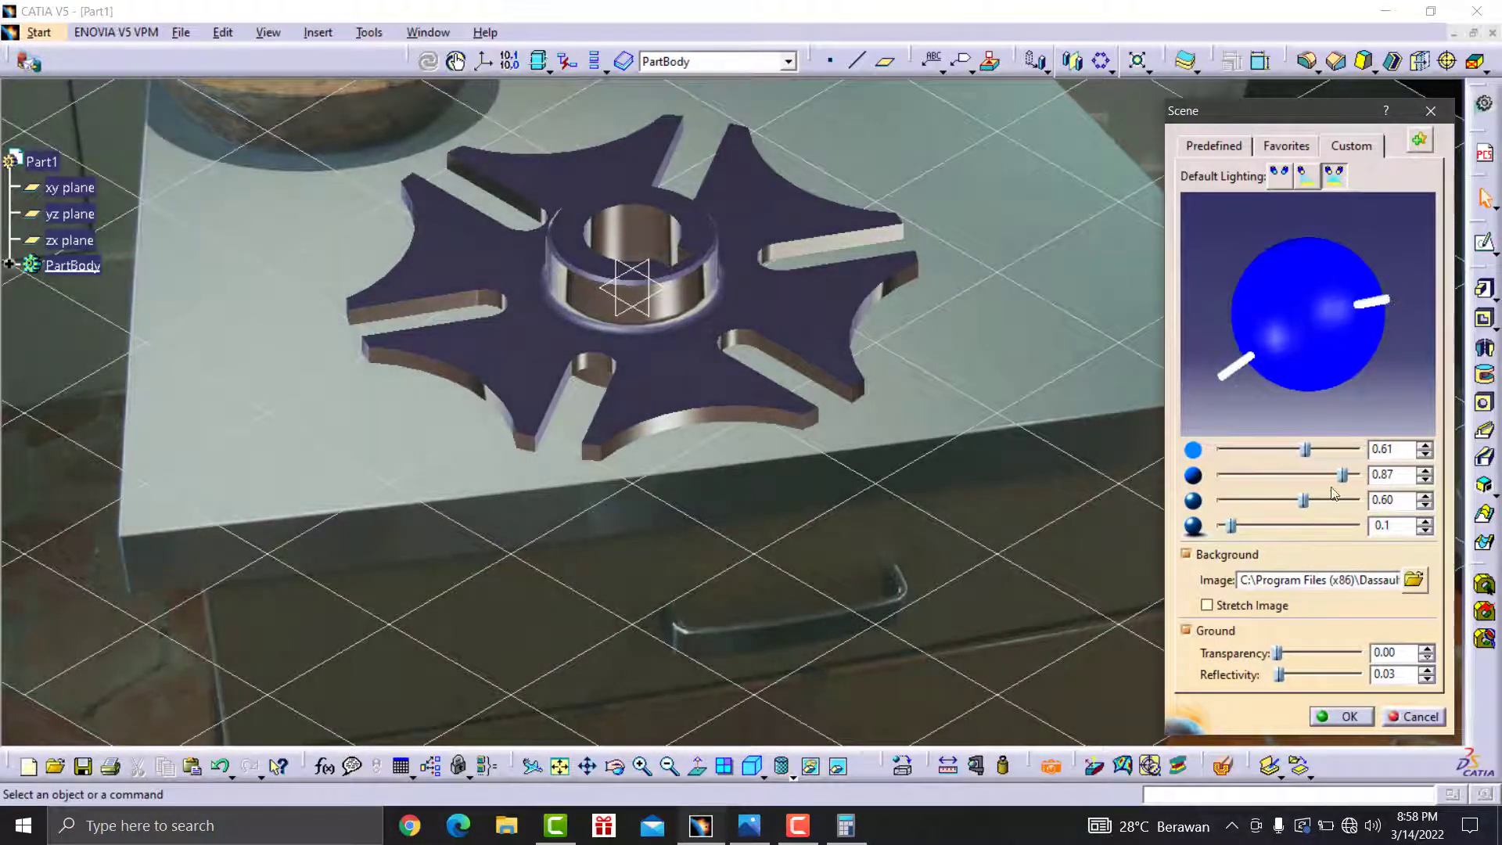
{"action": "left_click_drag", "start_coordinate": [1275, 446], "coordinate": [1369, 448]}
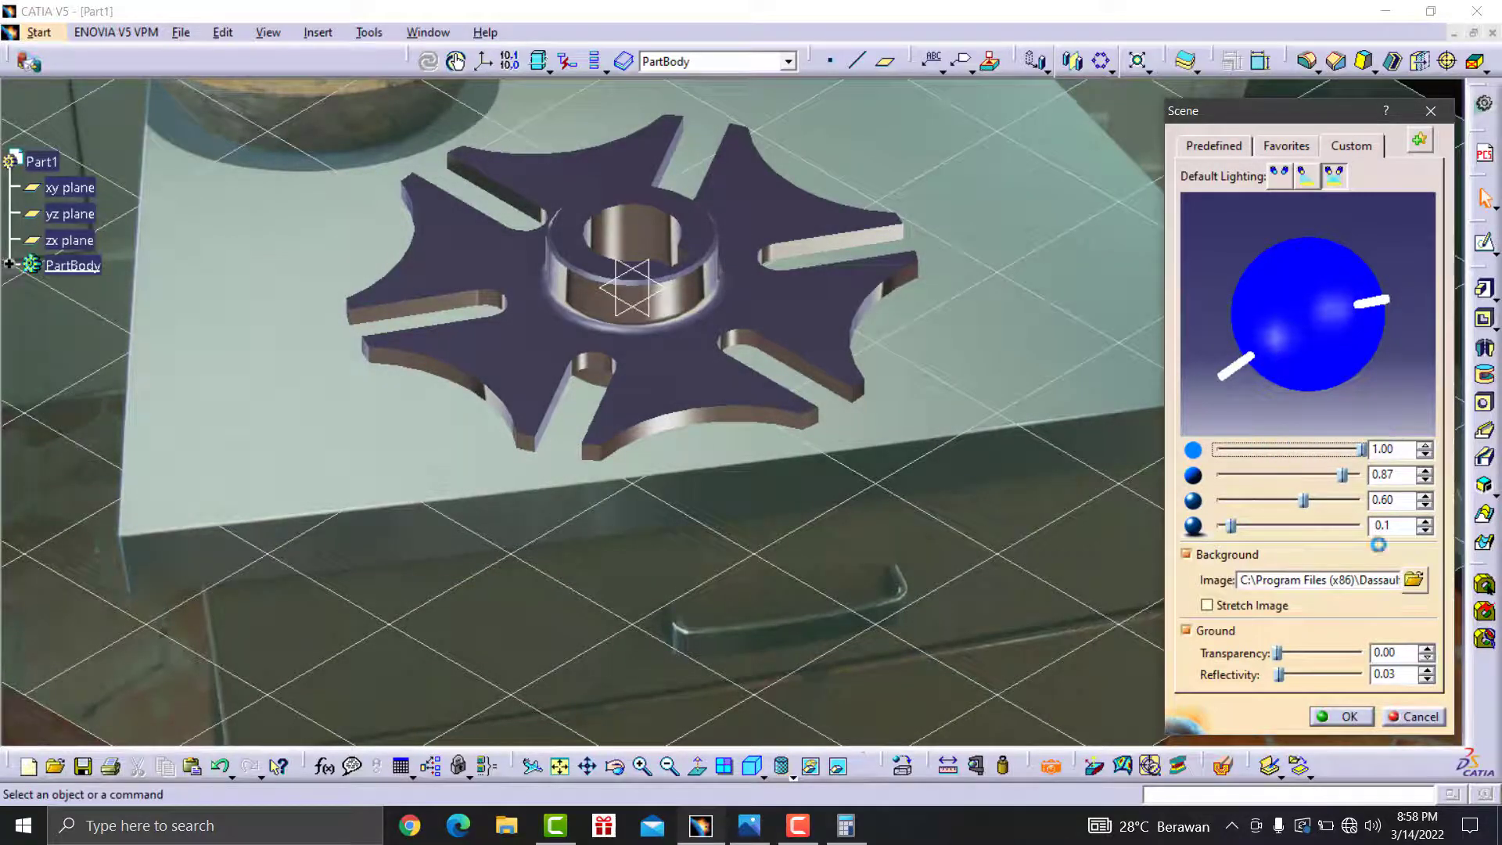
{"action": "left_click", "coordinate": [1345, 716]}
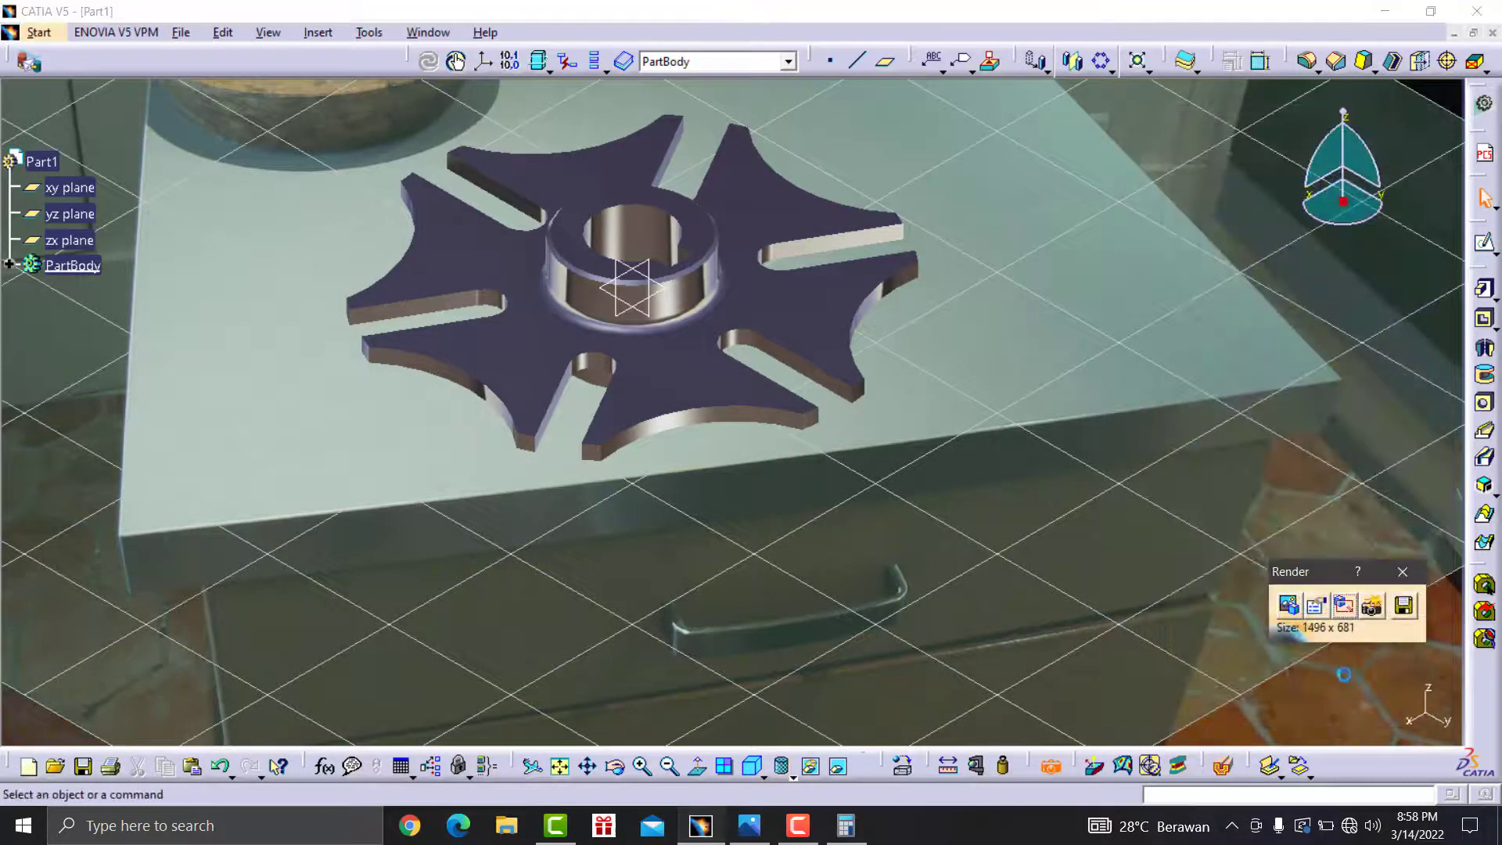
- Render the impeller kitchen-counter scene again at 1496 x 681 under the brighter lighting
{"action": "left_click", "coordinate": [1373, 609]}
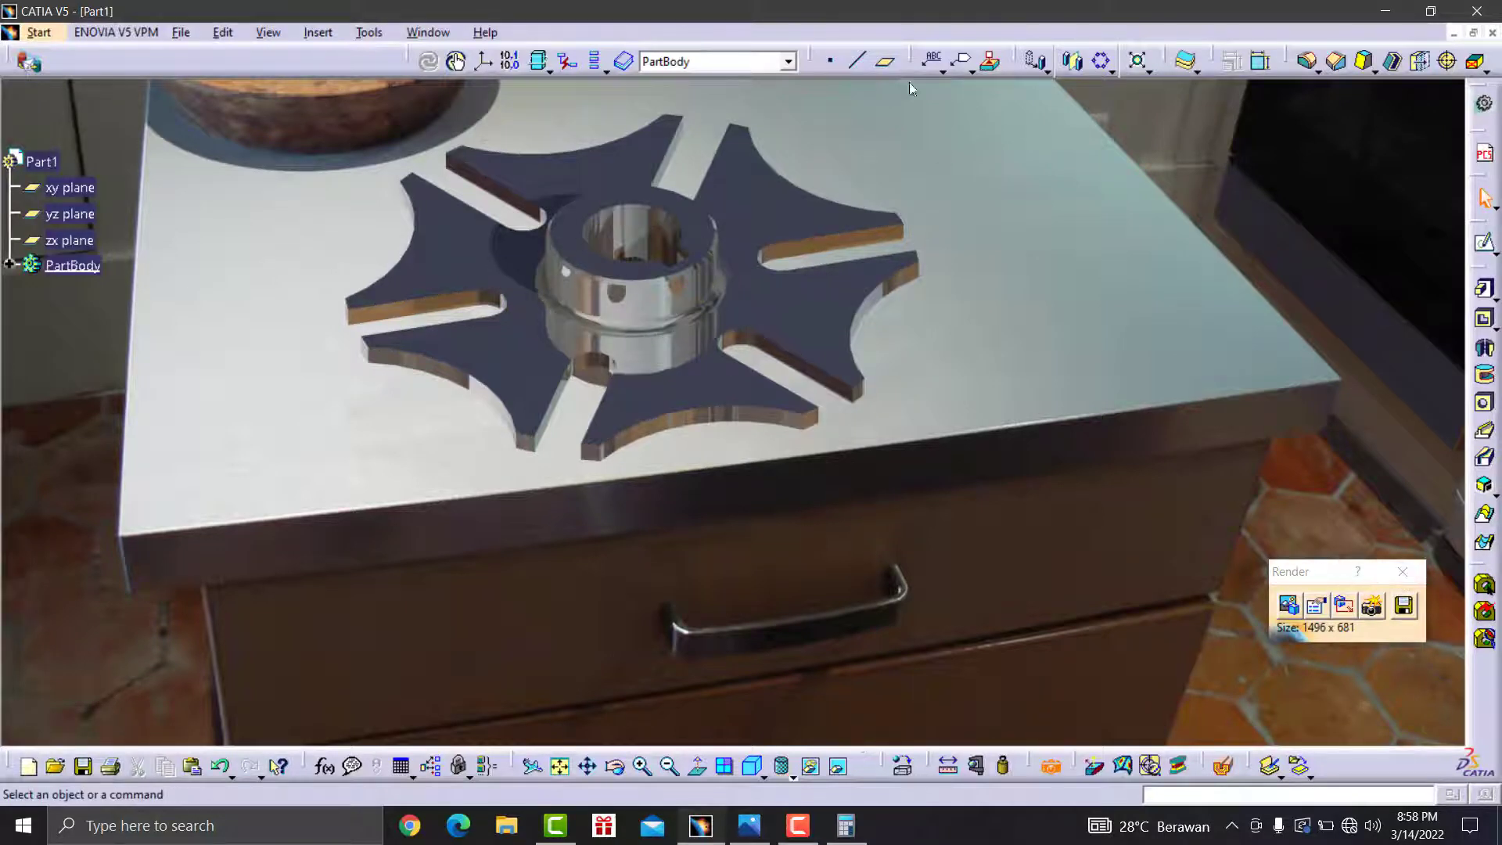
- Bring up the Exercise: 6 drawing in Photos and position it beside the impeller render
{"action": "left_click", "coordinate": [748, 826]}
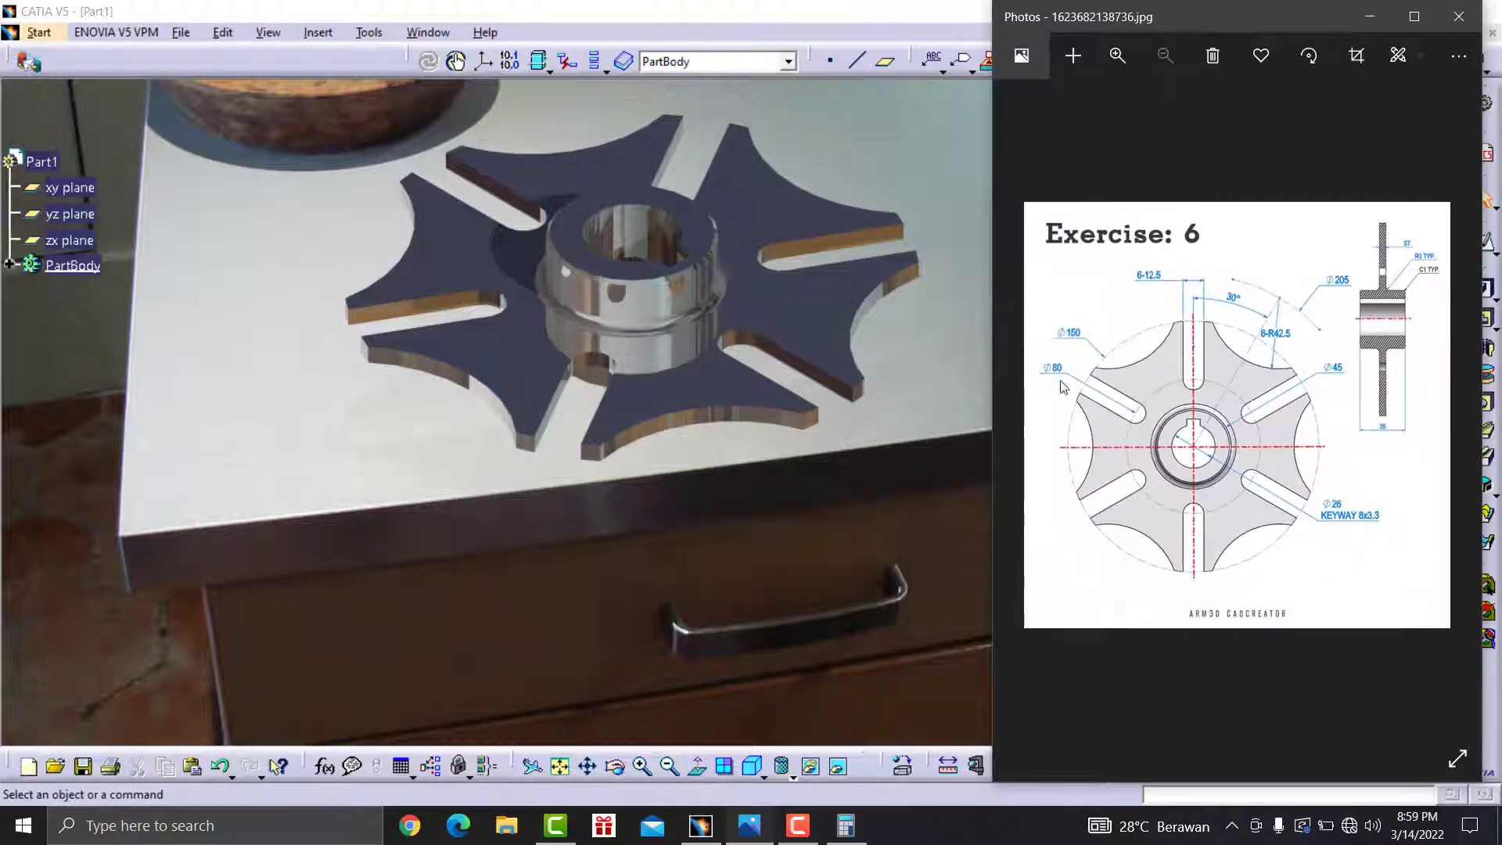
{"action": "mouse_move", "coordinate": [1205, 22]}
{"action": "left_mouse_down"}
{"action": "mouse_move", "coordinate": [1252, 51]}
{"action": "mouse_move", "coordinate": [1237, 40]}
{"action": "left_mouse_up"}
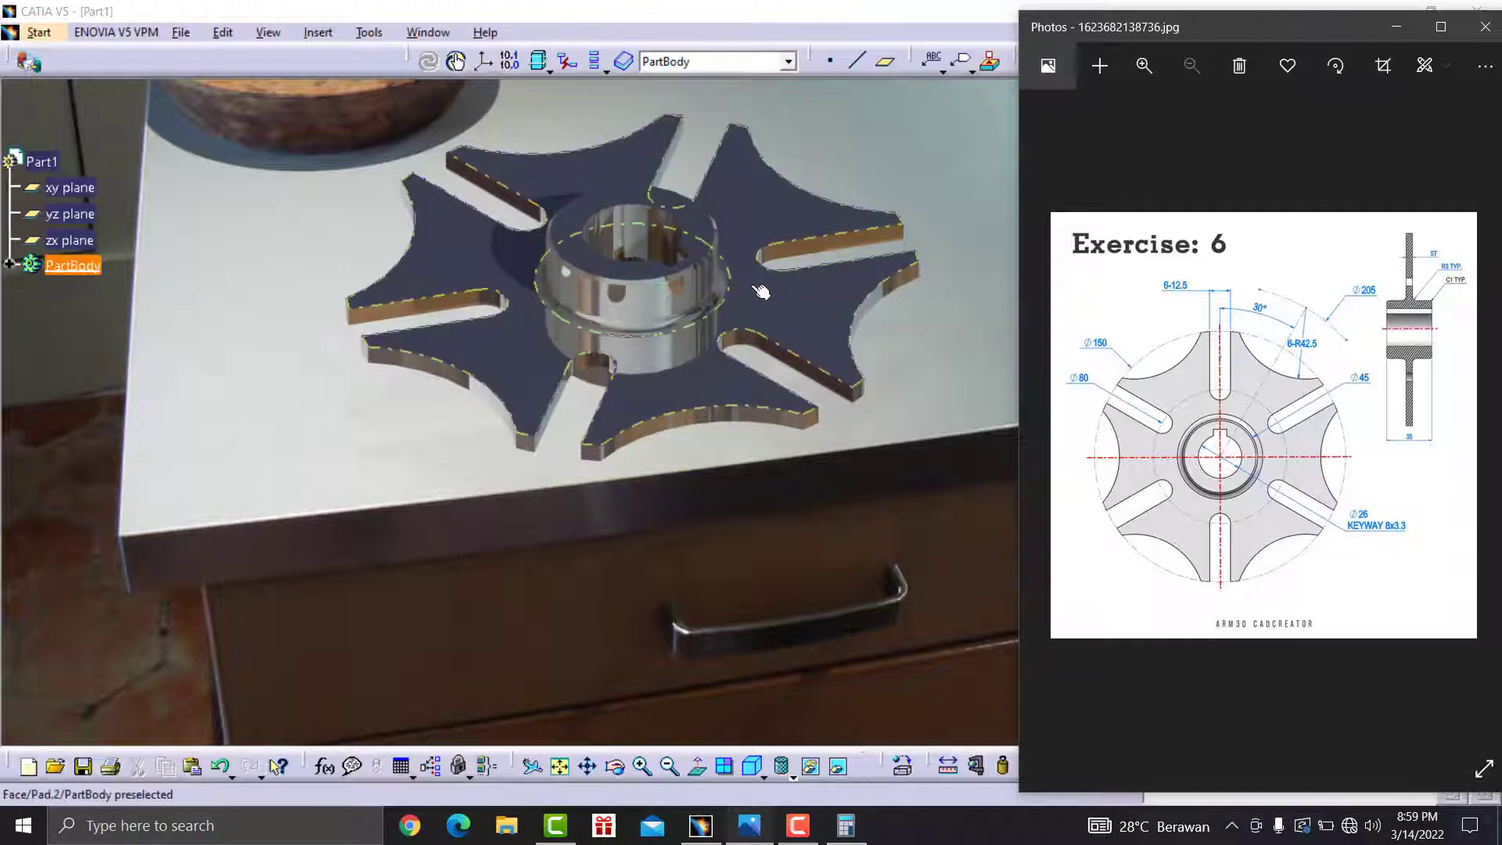
{"action": "left_click_drag", "start_coordinate": [1196, 12], "coordinate": [1178, 0]}
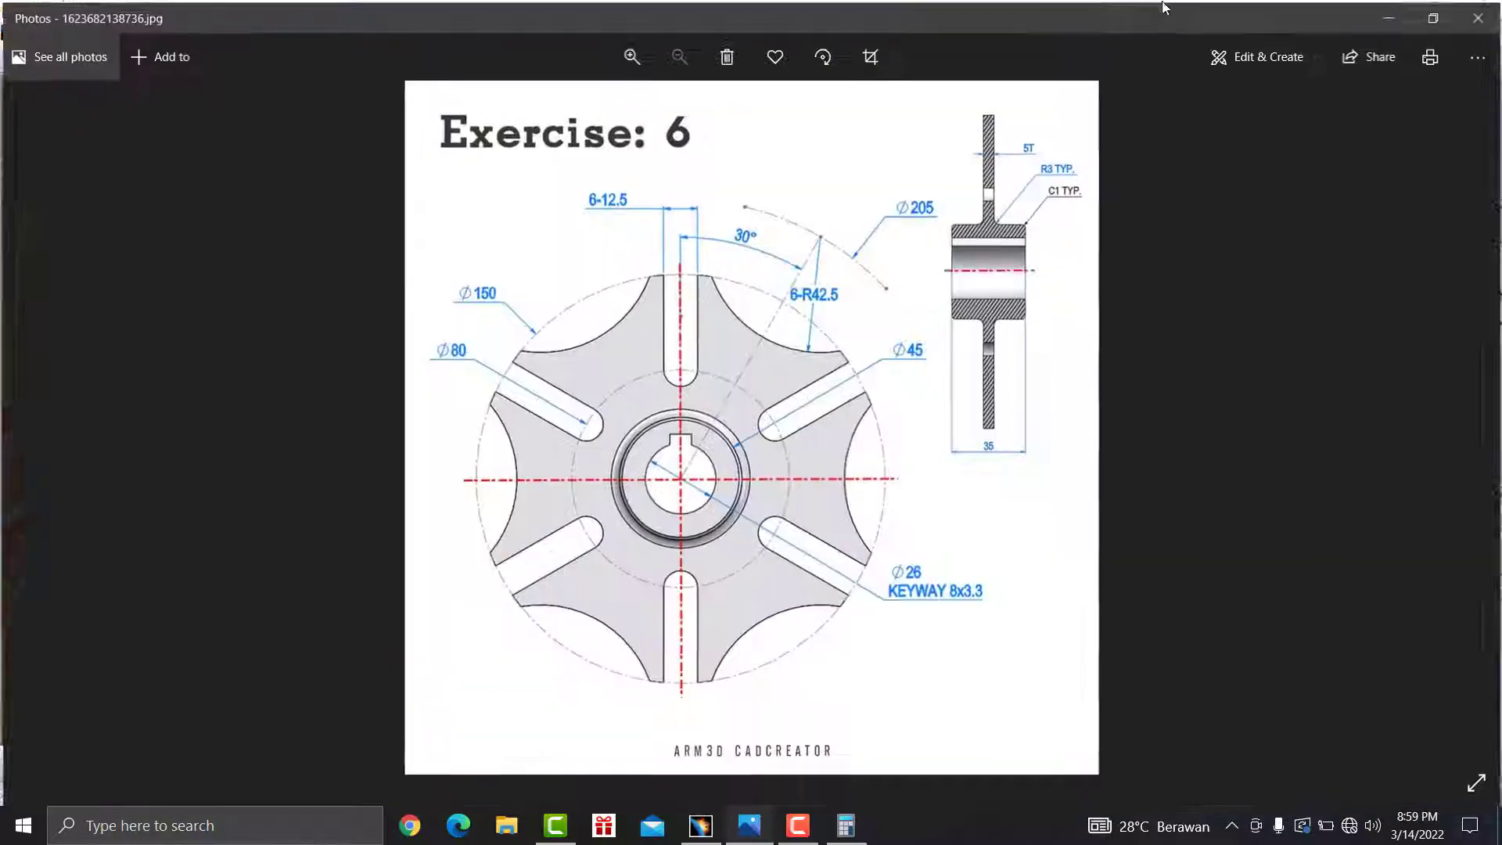
{"action": "left_click", "coordinate": [1441, 17]}
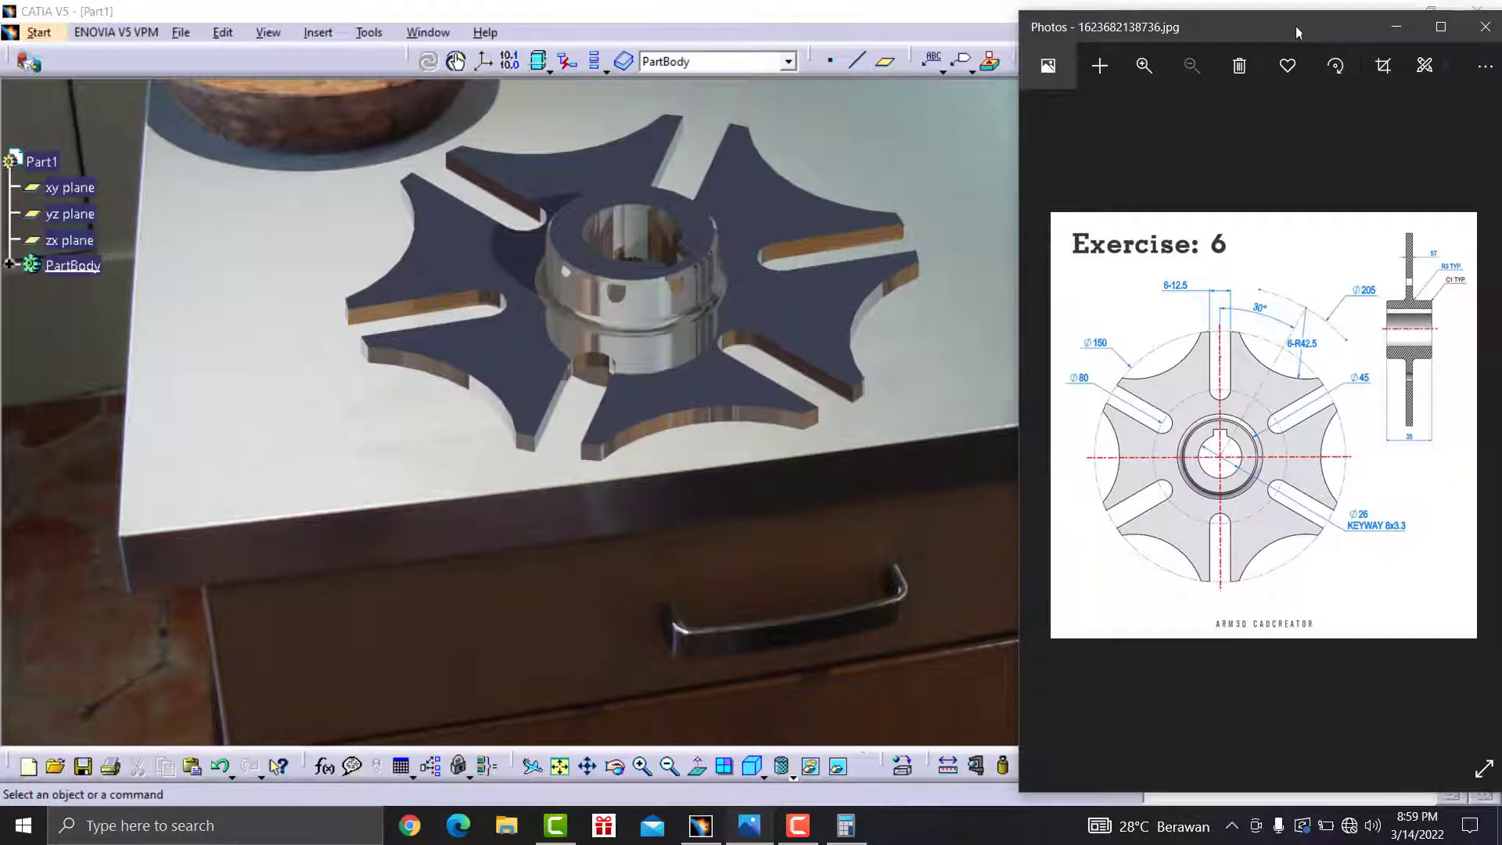